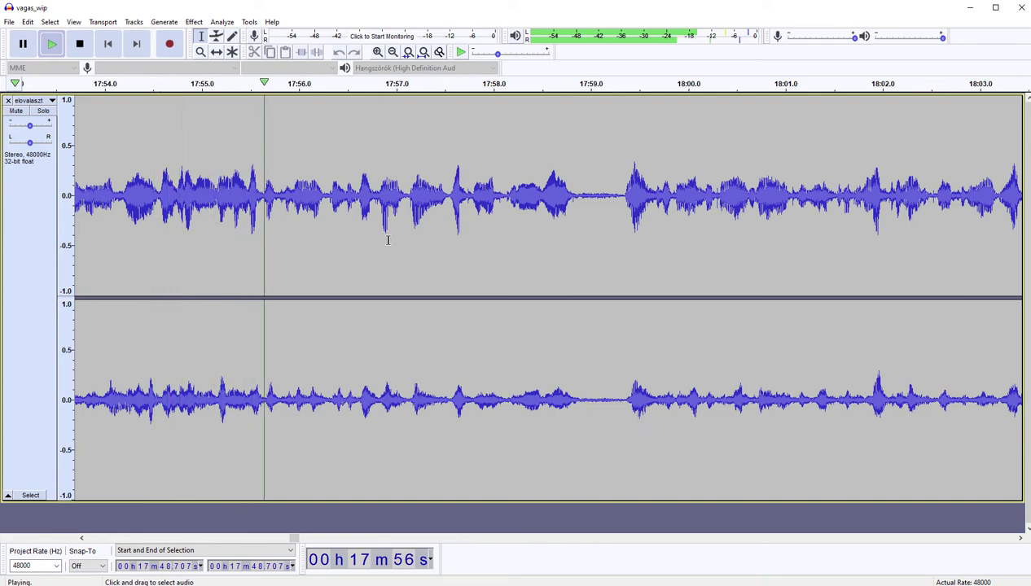
Step: Stop playback and delete about 0.2 s of the pause starting at 17:59.021, and resume listening from the cut
scroll(387, 240, "right", 3)
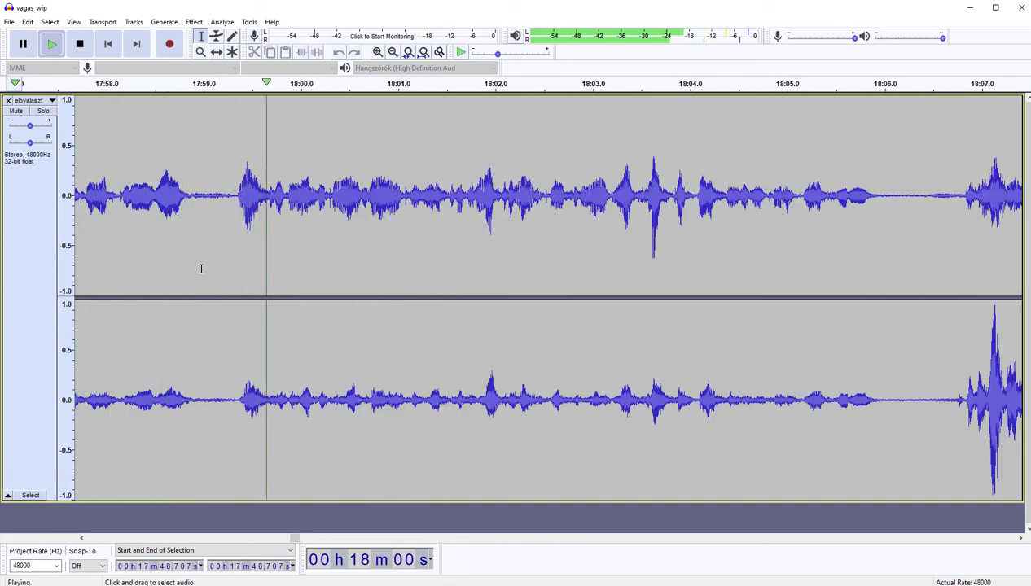
key("space")
left_click_drag(206, 263, 225, 262)
key("Delete")
key("space")
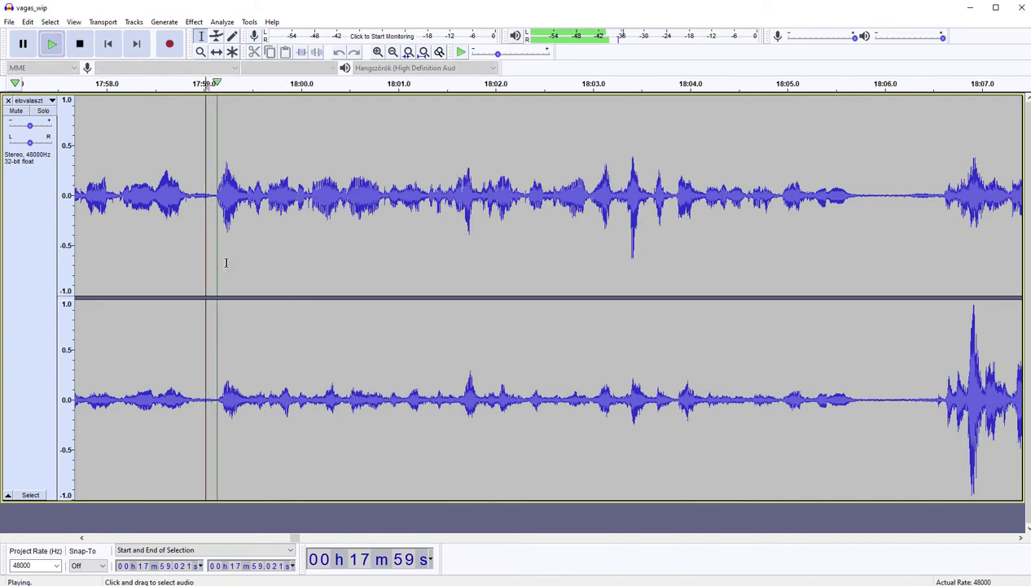
Step: Delete the silent stretch from 18:05.874 to 18:06.470 in both channels and continue playback from the cut
scroll(227, 262, "right", 2)
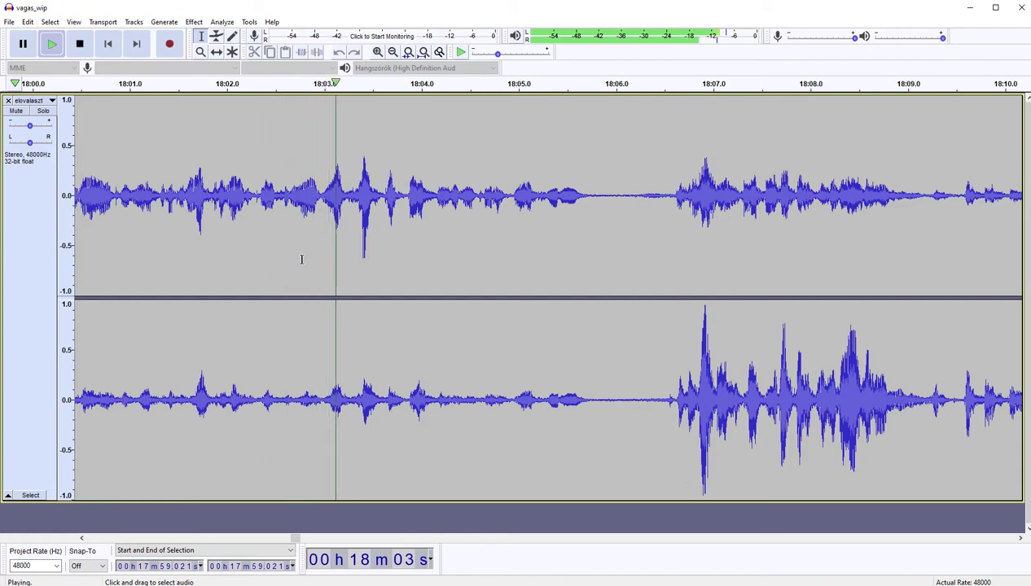
scroll(301, 259, "right", 3)
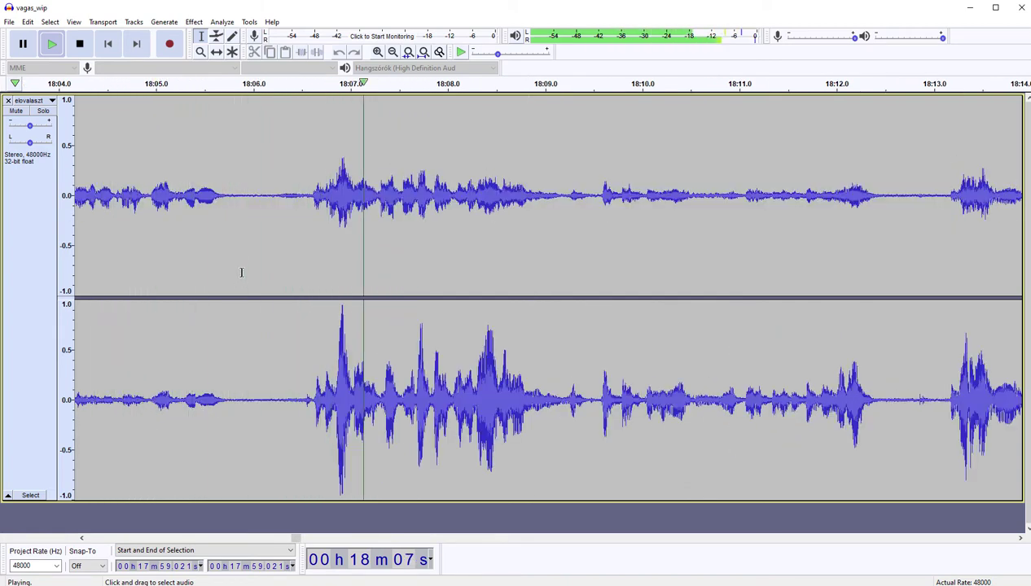
key("space")
left_click_drag(240, 268, 298, 267)
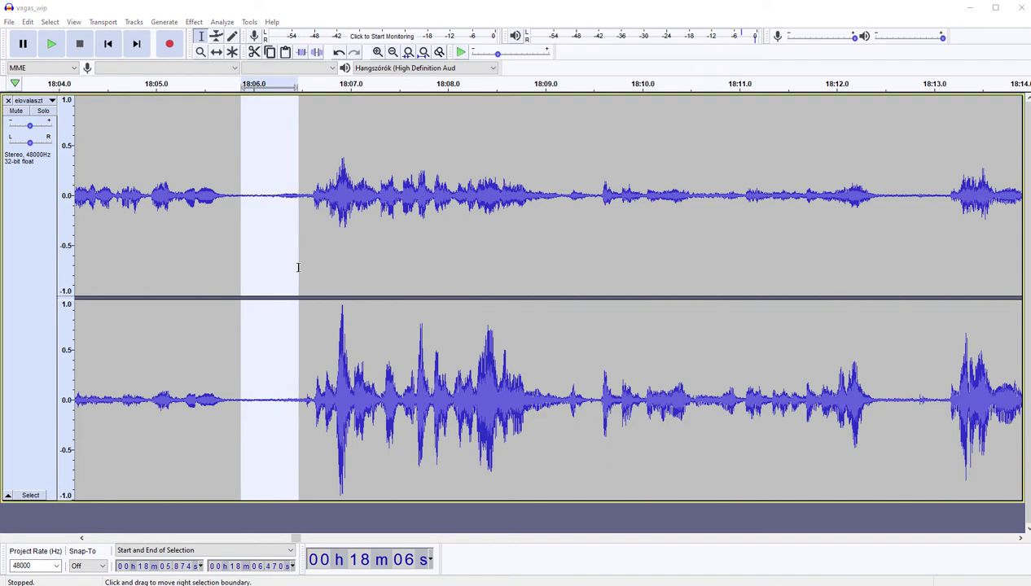
key("Delete")
key("space")
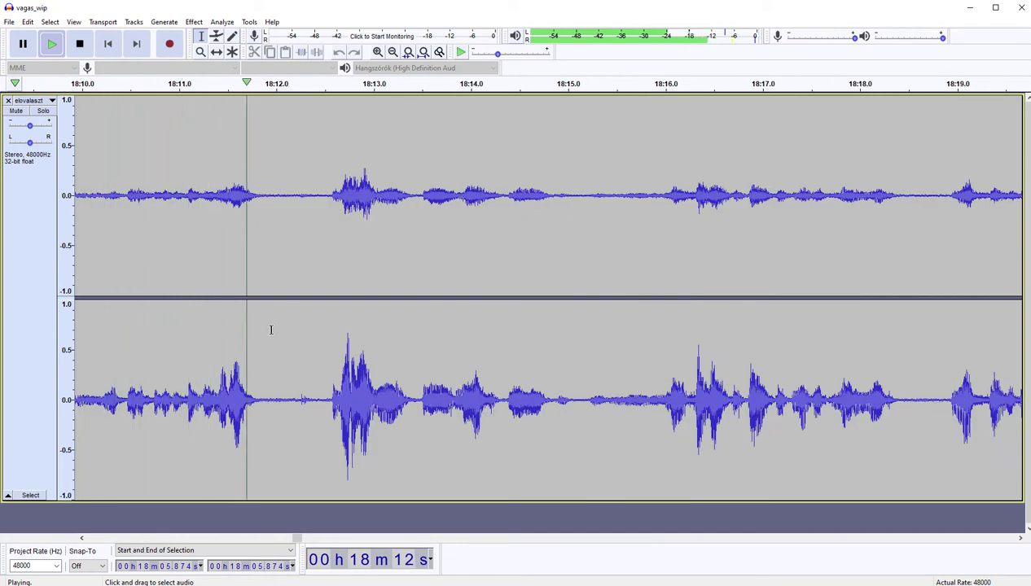
Step: Cut about 0.55 s of silence starting at 18:11.927 and play on from there
key("space")
left_click_drag(269, 350, 323, 340)
key("Delete")
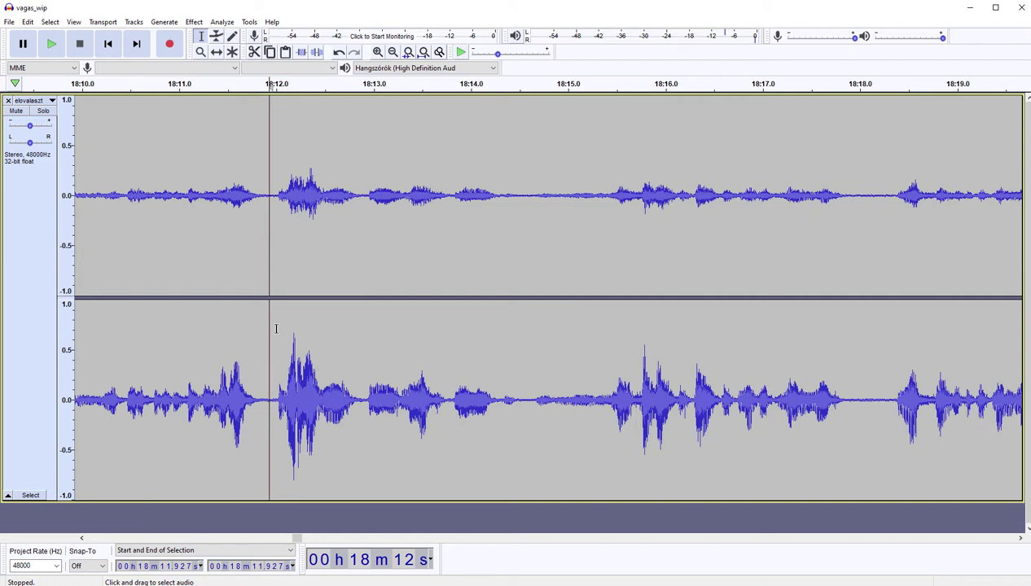
key("space")
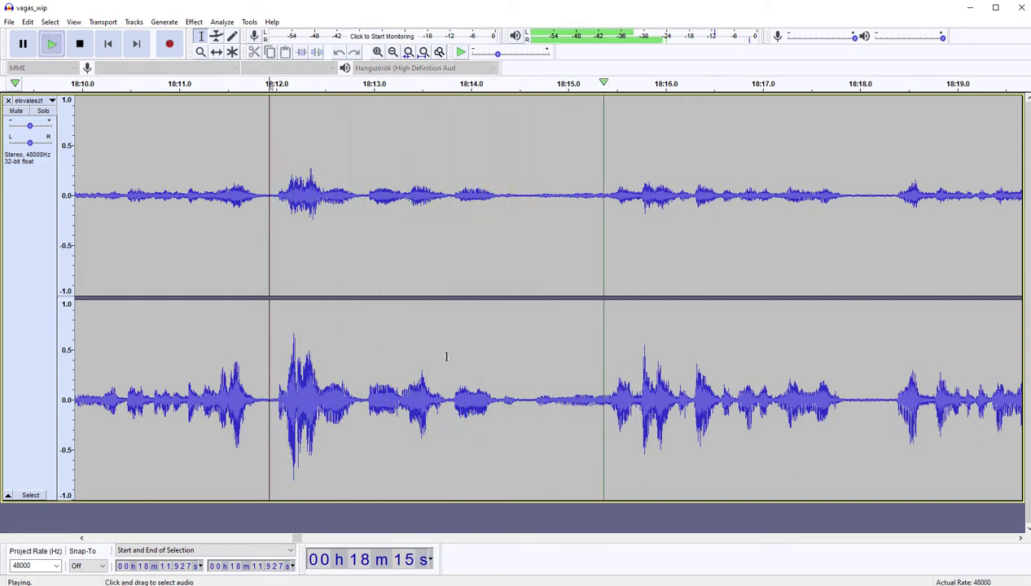
Step: Delete the audio from 18:13.754 to 18:15.366 and play the transition from 18:13.486
left_click_drag(446, 356, 604, 358)
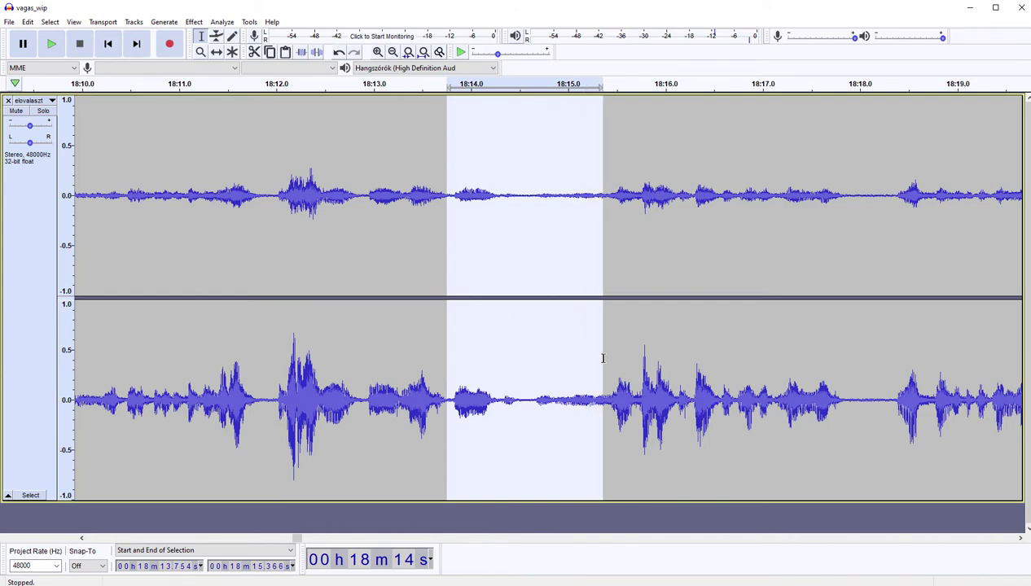
key("Delete")
left_click(420, 344)
key("space")
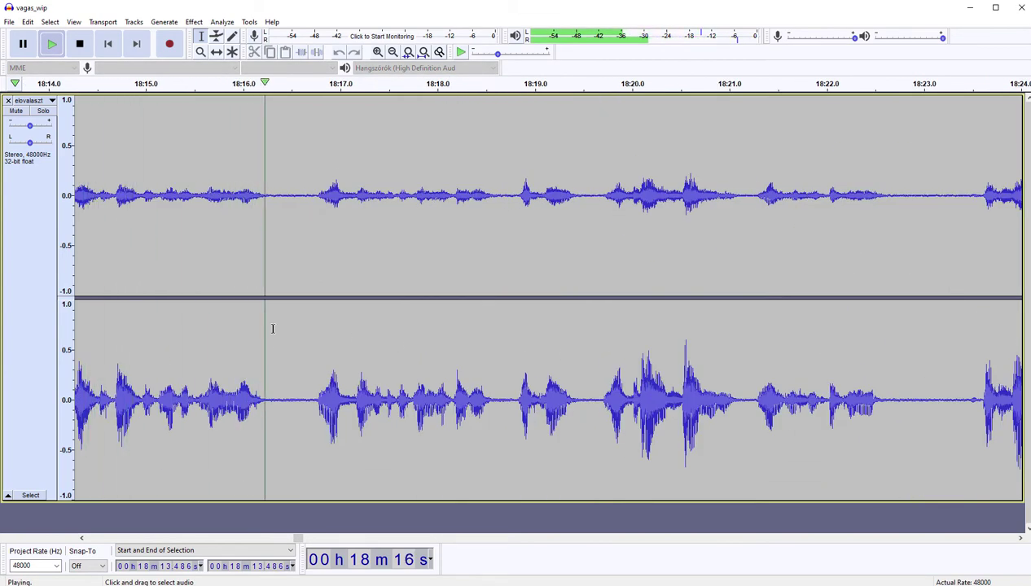
Step: Shorten two pauses by removing about 0.4 s starting at 18:16.311 and about 0.2 s starting at 18:18.162, resuming playback each time
left_click_drag(272, 328, 314, 329)
key("Left")
key("space")
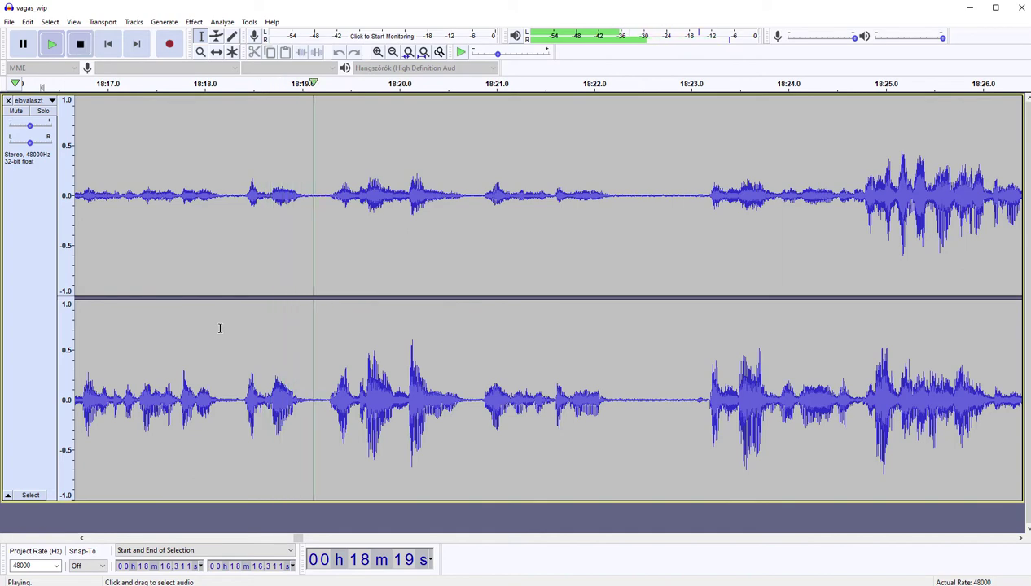
left_click_drag(220, 326, 241, 322)
key("Left")
key("space")
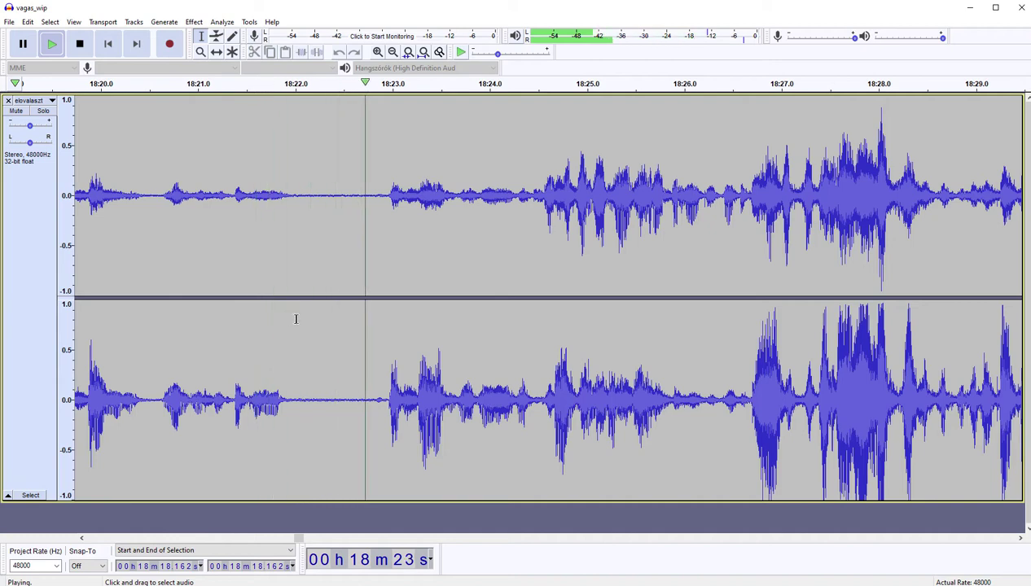
Step: Remove the long silence from 18:22.043 to 18:22.913 and continue listening to the recording
left_click_drag(298, 320, 383, 321)
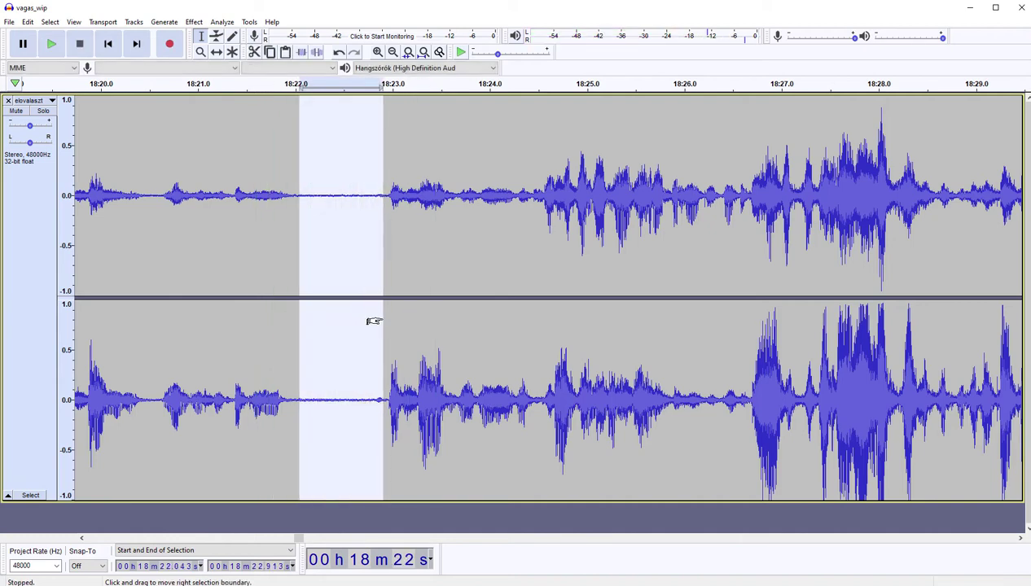
key("Left")
key("space")
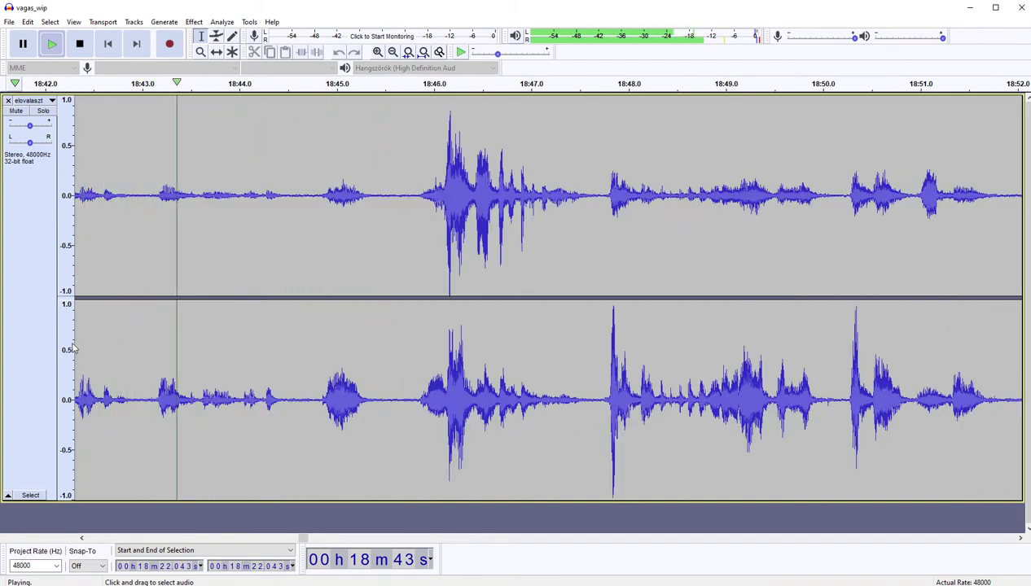
Step: Delete the pause from 18:42.894 to 18:43.104, play from 18:43.618, and remove about 1.2 s of audio starting at 18:44.324
left_click_drag(132, 314, 151, 313)
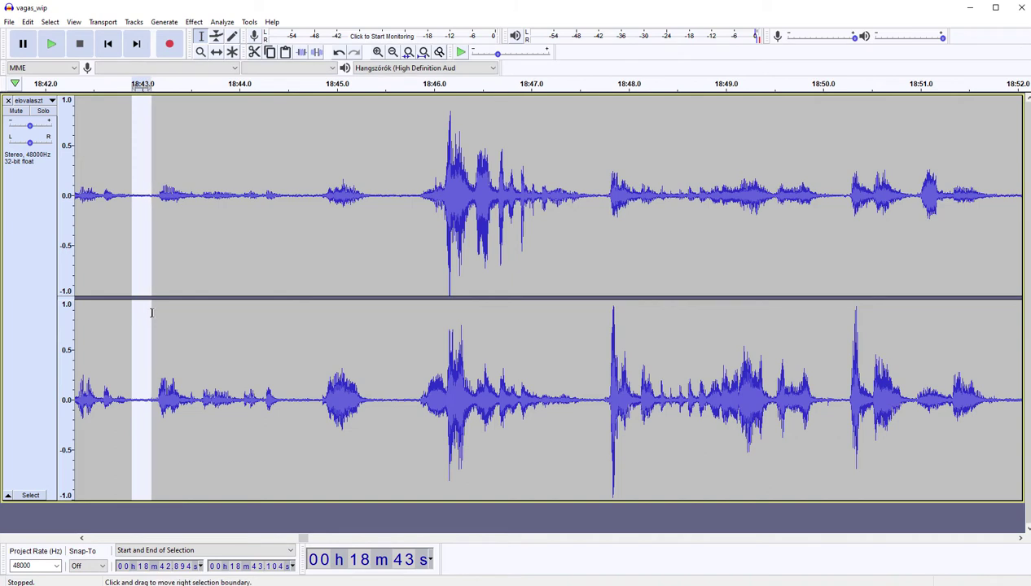
key("Delete")
left_click(202, 314)
key("space")
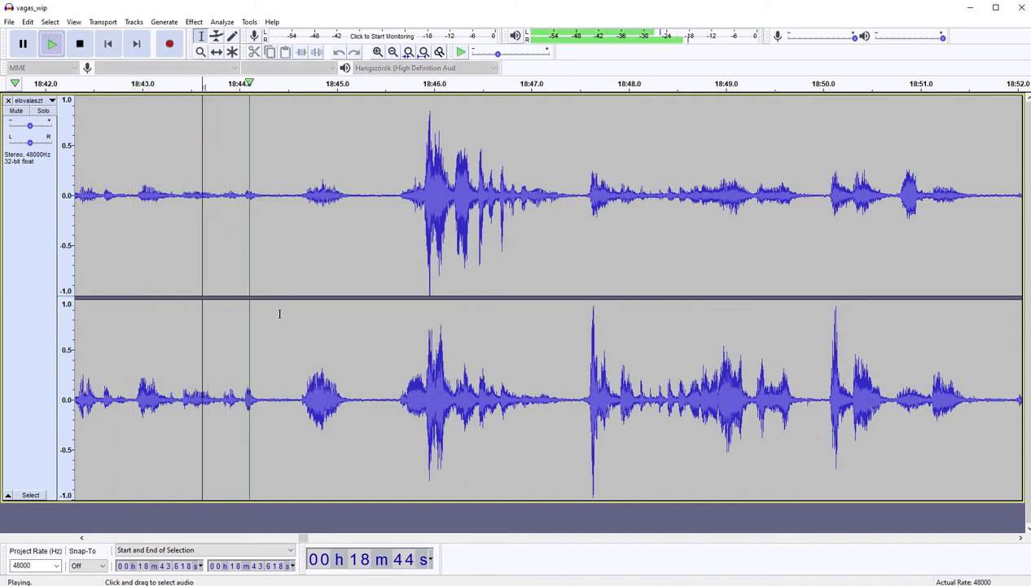
left_click_drag(270, 315, 391, 314)
key("Delete")
key("space")
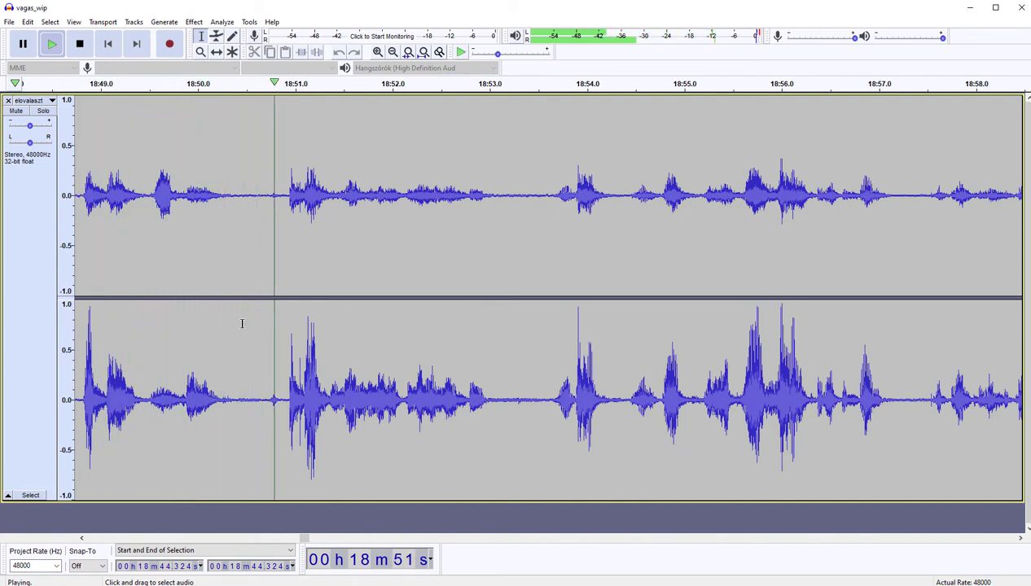
Step: Trim the pause starting at 18:50.436 and delete the silence from 18:52.765 to 18:53.133, resuming playback after each cut
left_click_drag(240, 324, 270, 324)
key("space")
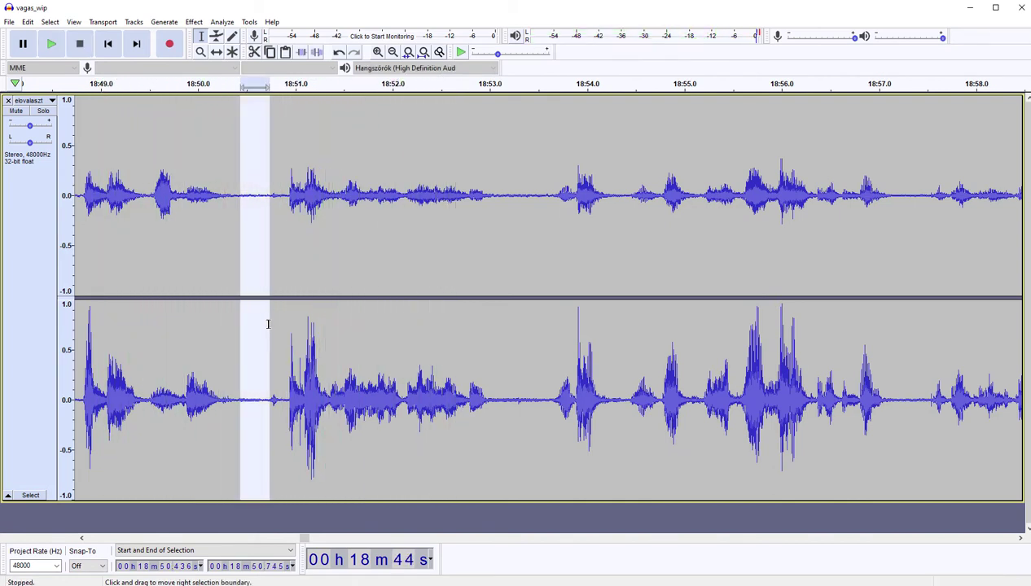
key("Left")
key("space")
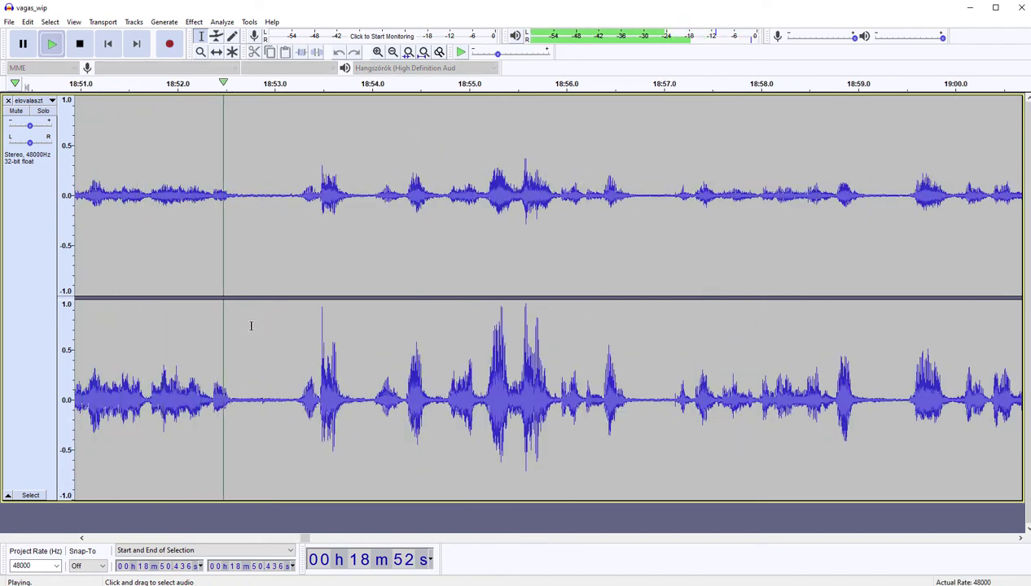
left_click_drag(251, 324, 288, 323)
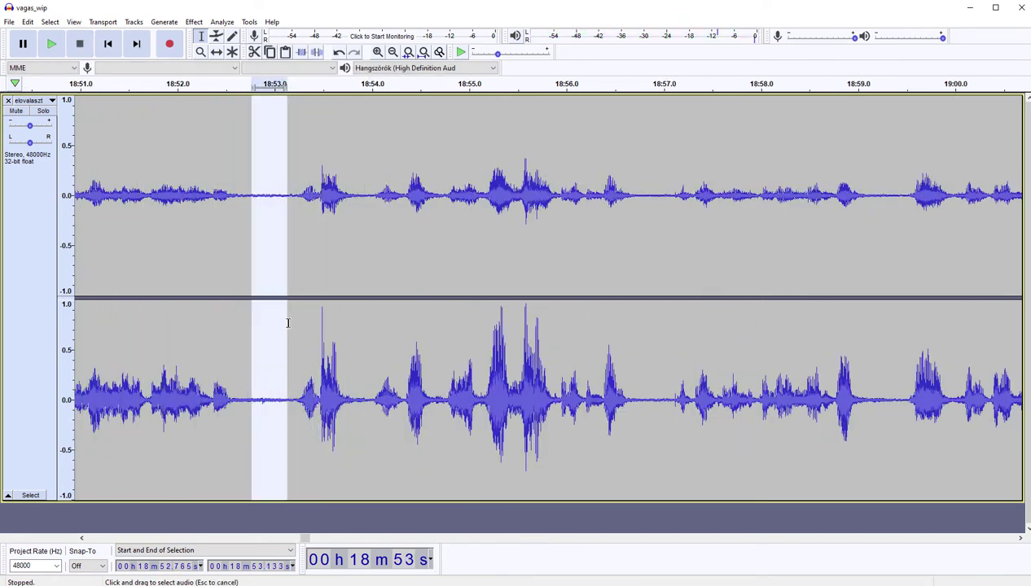
key("Delete")
key("space")
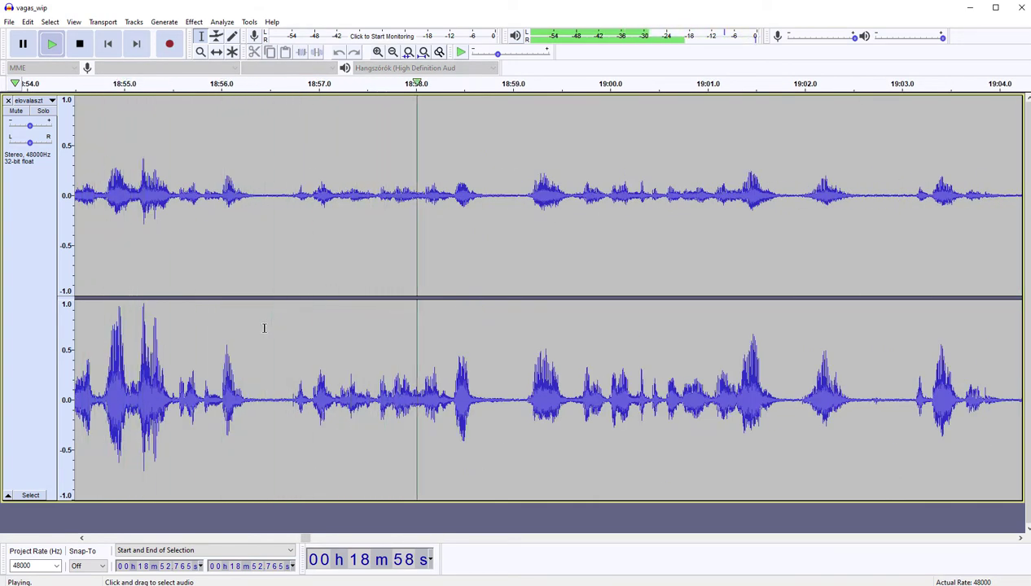
Step: Continue listening from 18:58.725 and delete the silence from 19:02.671 to 19:03.079
key("space")
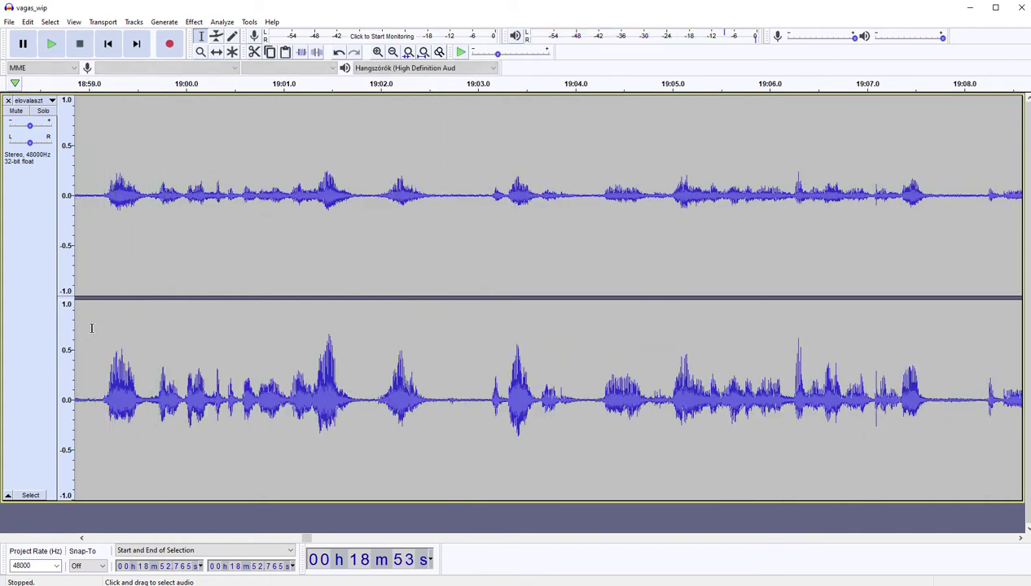
key("space")
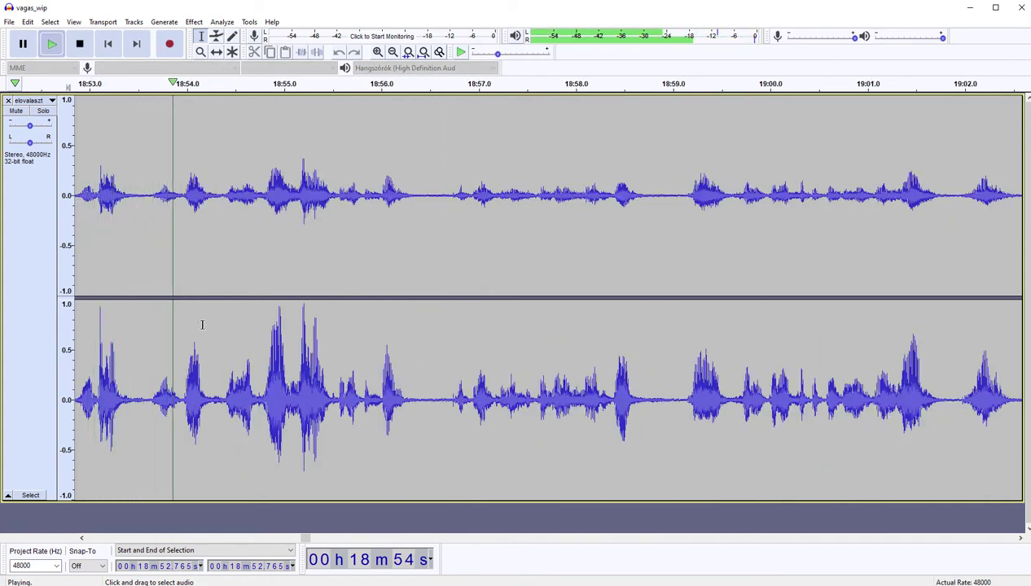
left_click(640, 269)
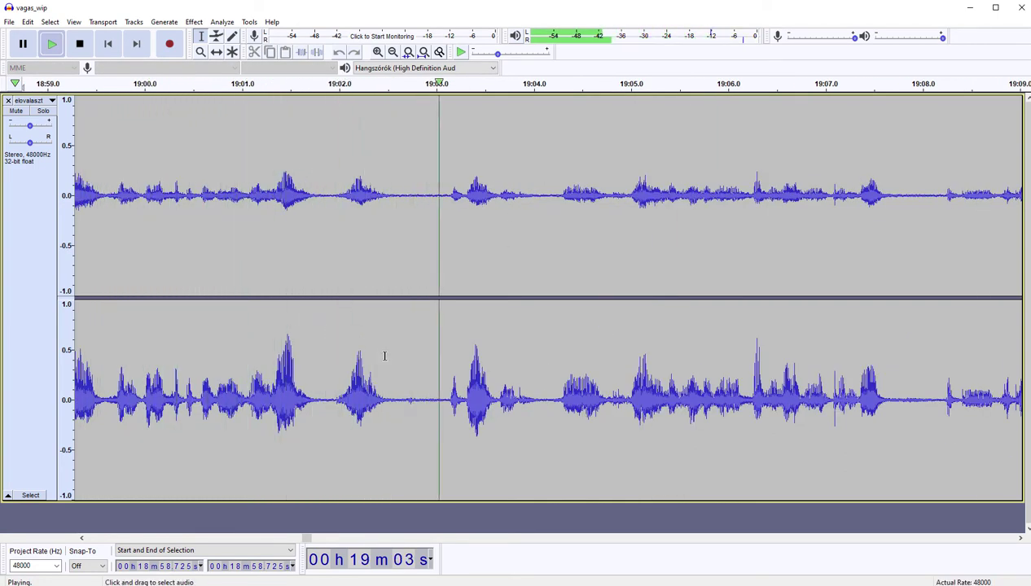
key("space")
left_click_drag(434, 335, 443, 336)
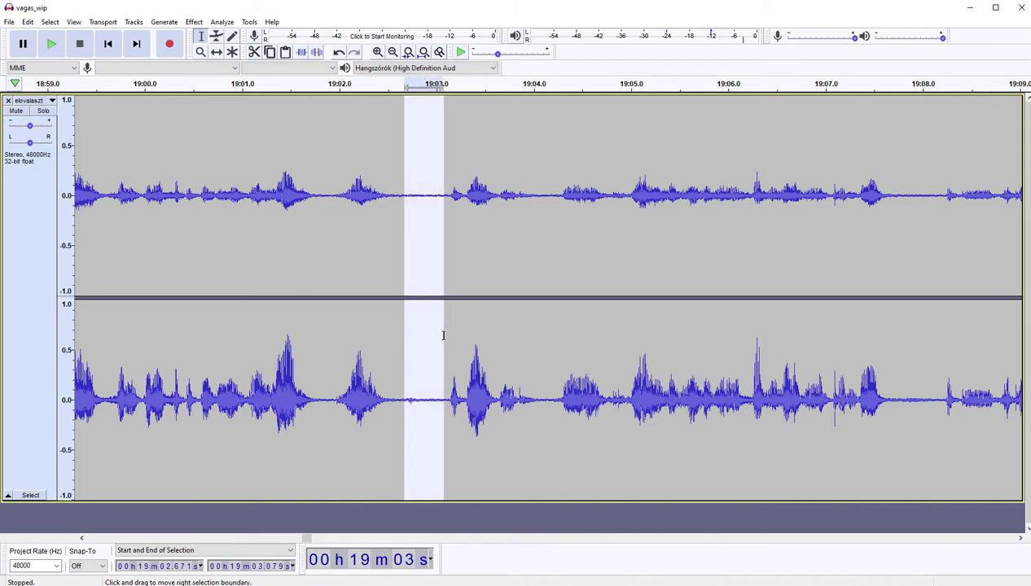
key("Delete")
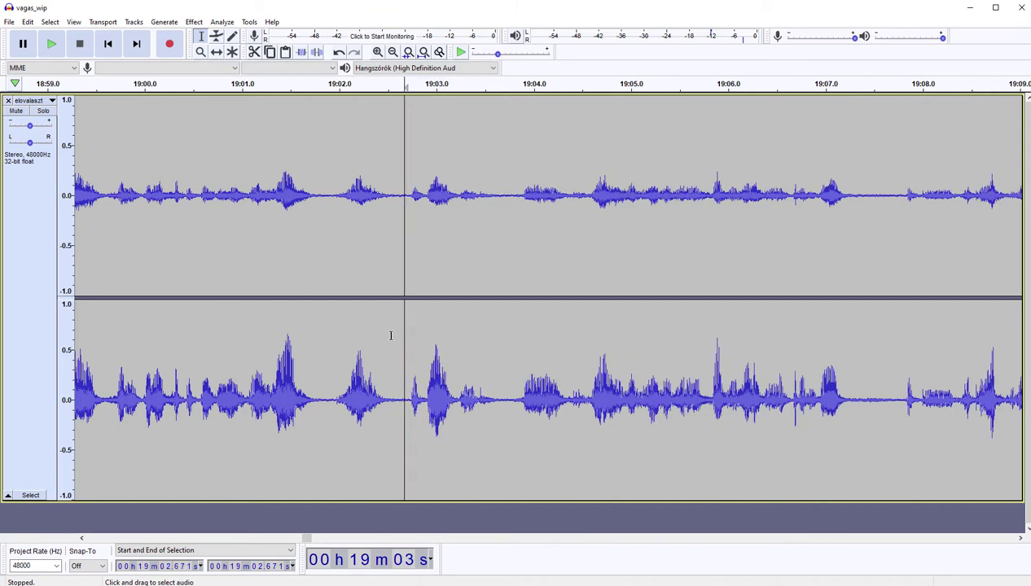
Step: Delete the unwanted audio from 19:02.595 to 19:03.196 and the section from 19:03.126 to 19:03.844, playing each result
left_click_drag(397, 334, 456, 327)
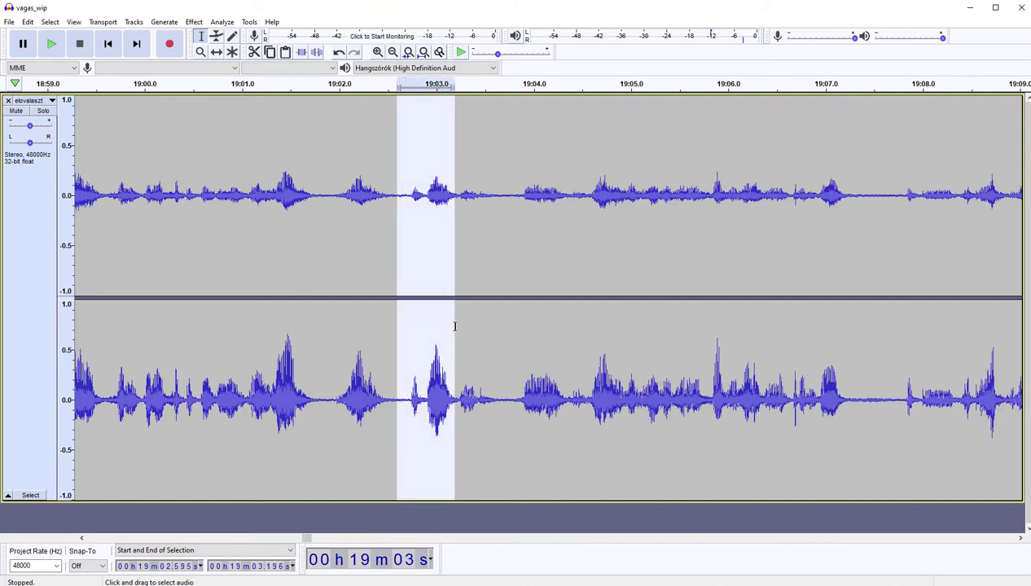
key("Delete")
key("space")
key("space")
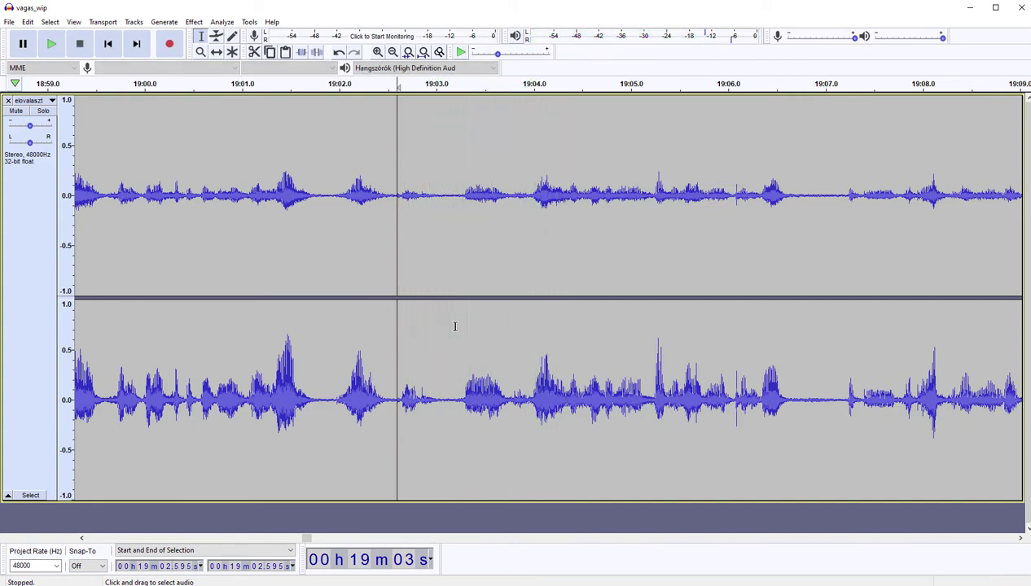
left_click_drag(448, 327, 517, 328)
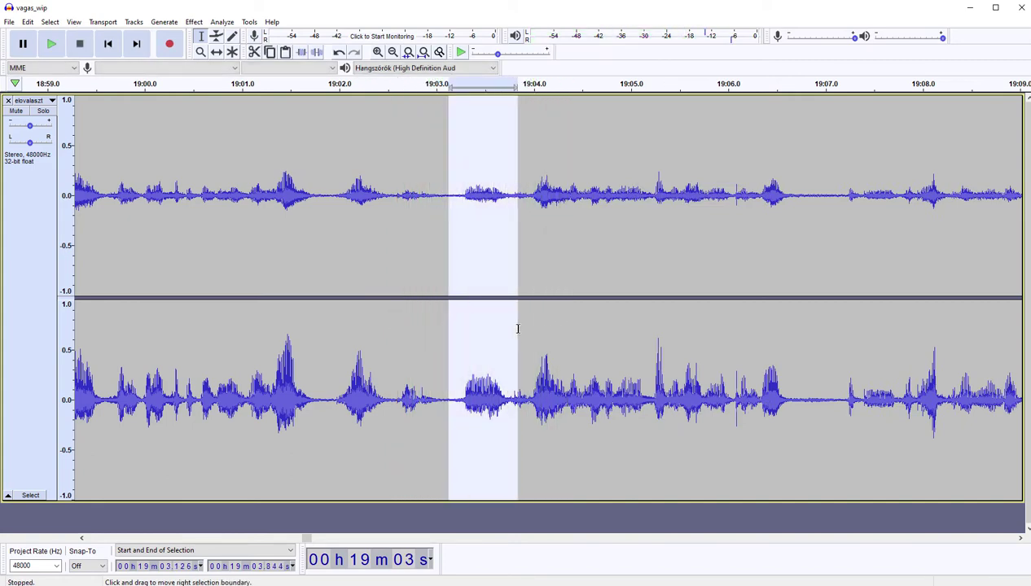
key("Delete")
key("space")
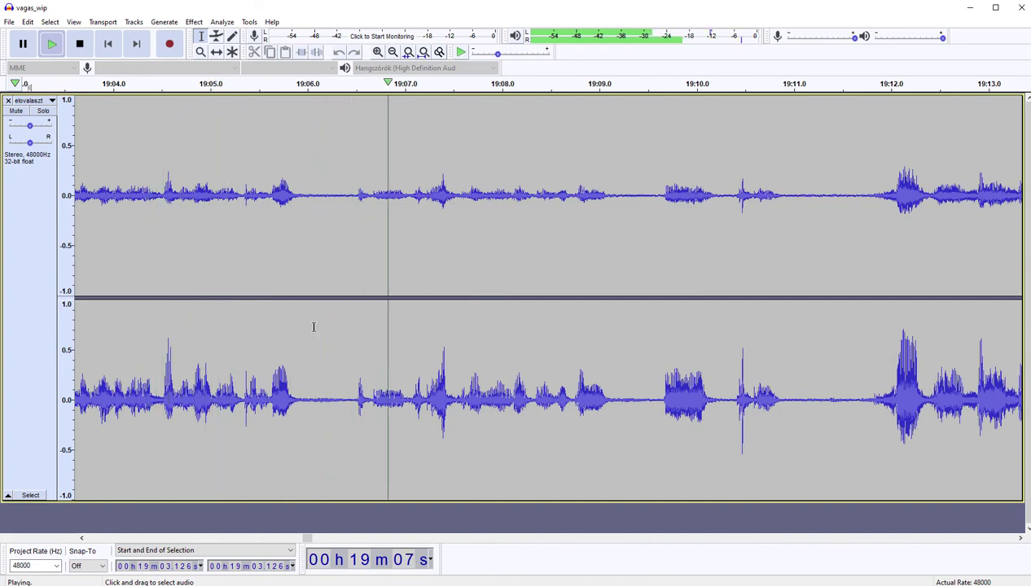
Step: Cut about 0.4 s of silence starting at 19:06.068 and delete the audio from 19:08.946 to 19:09.927, resuming playback each time
left_click_drag(314, 324, 352, 325)
key("Delete")
key("space")
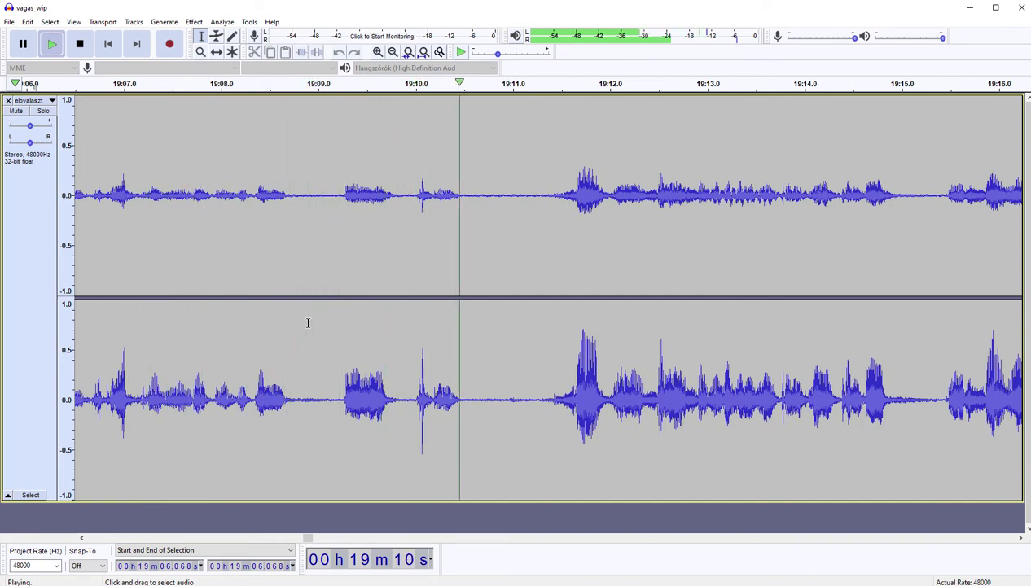
left_click_drag(313, 324, 408, 323)
key("Delete")
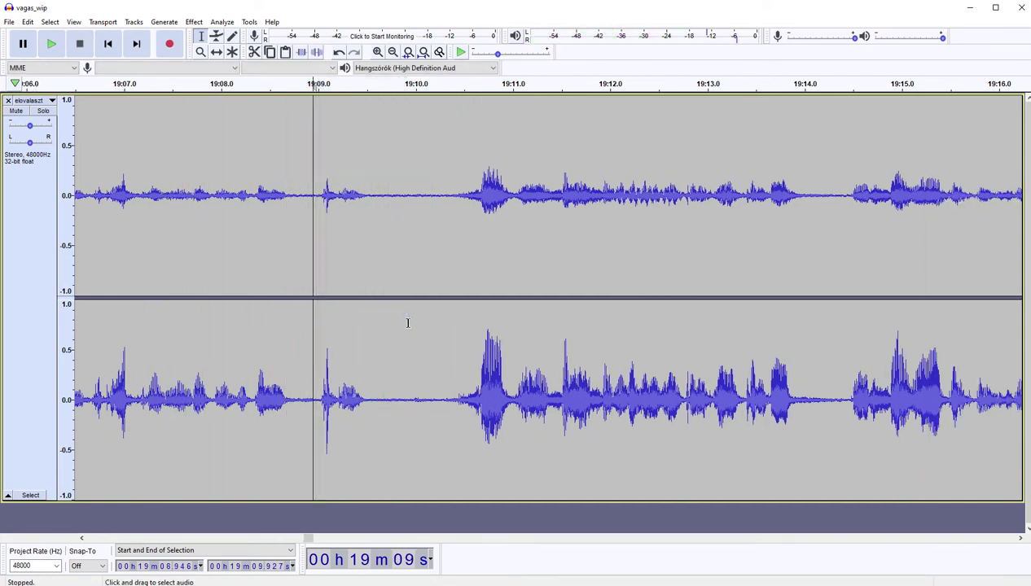
key("space")
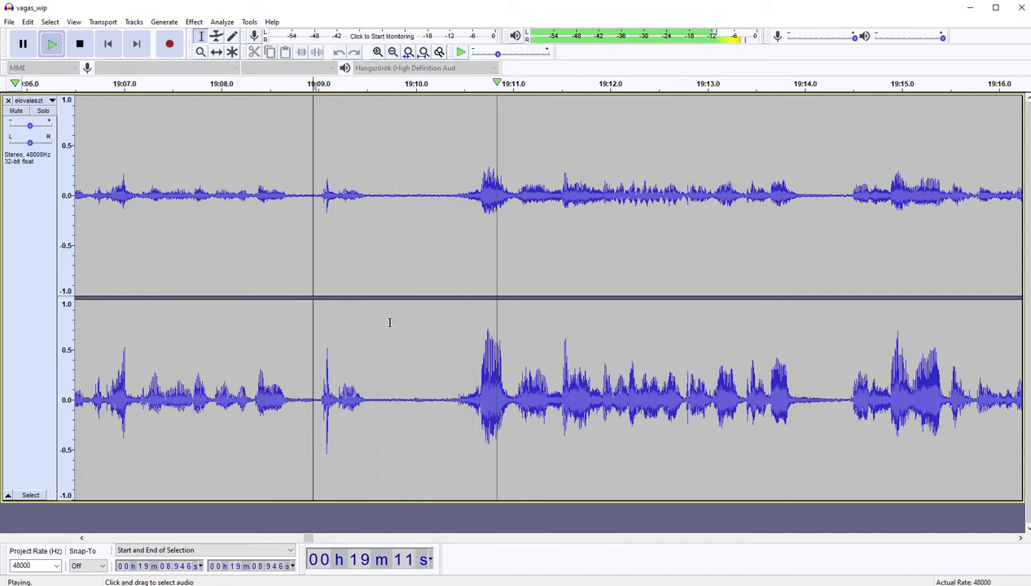
Step: Remove about 0.6 s of silence starting at 19:09.740 and about 0.4 s starting at 19:13.446, continuing playback after each cut
left_click_drag(389, 322, 448, 322)
key("Delete")
key("space")
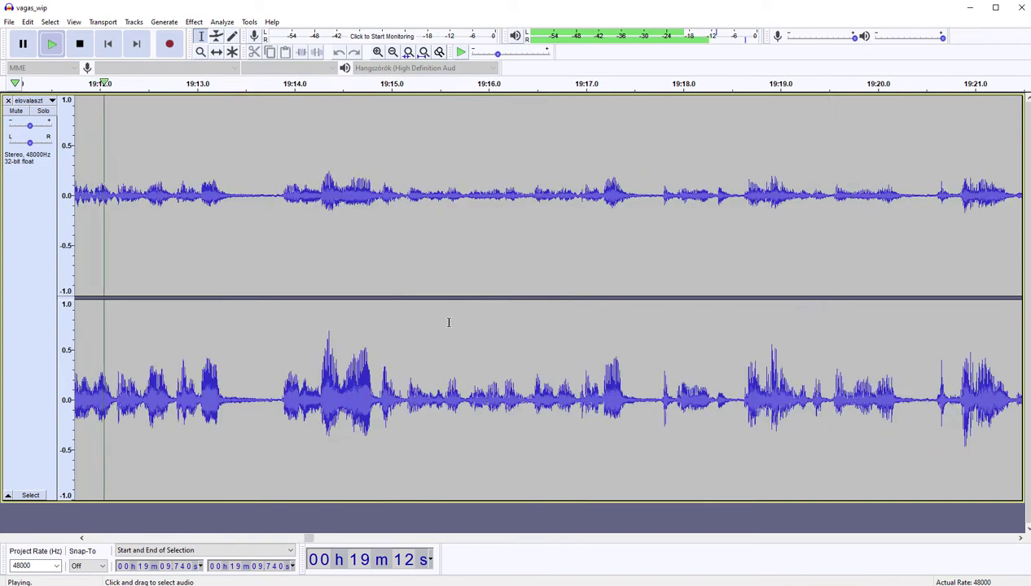
left_click_drag(240, 315, 280, 310)
key("Delete")
key("space")
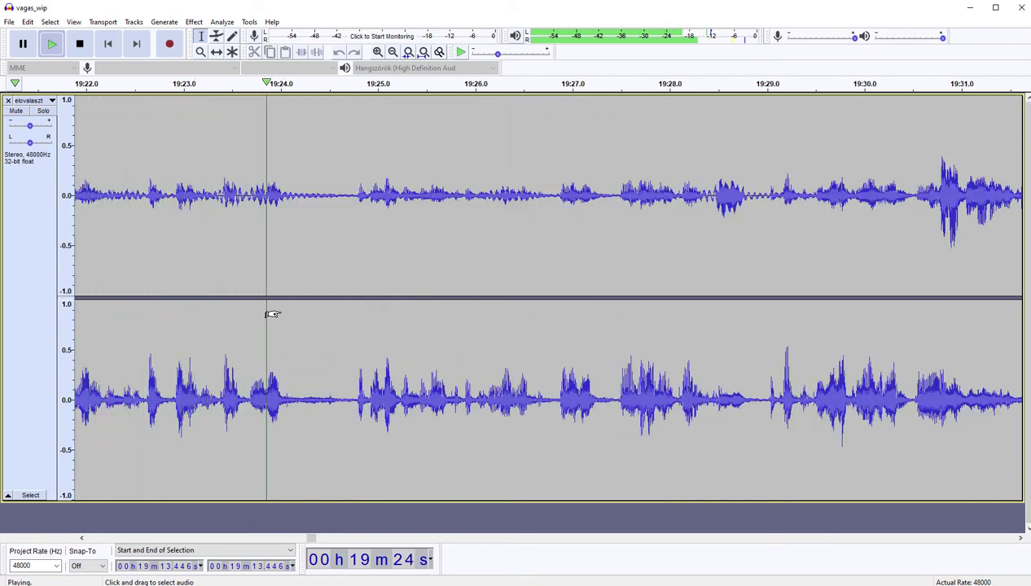
Step: Cut about 0.4 s of silence starting at 19:24.245 and about 0.45 s starting at 19:39.335, resuming playback after each cut
key("space")
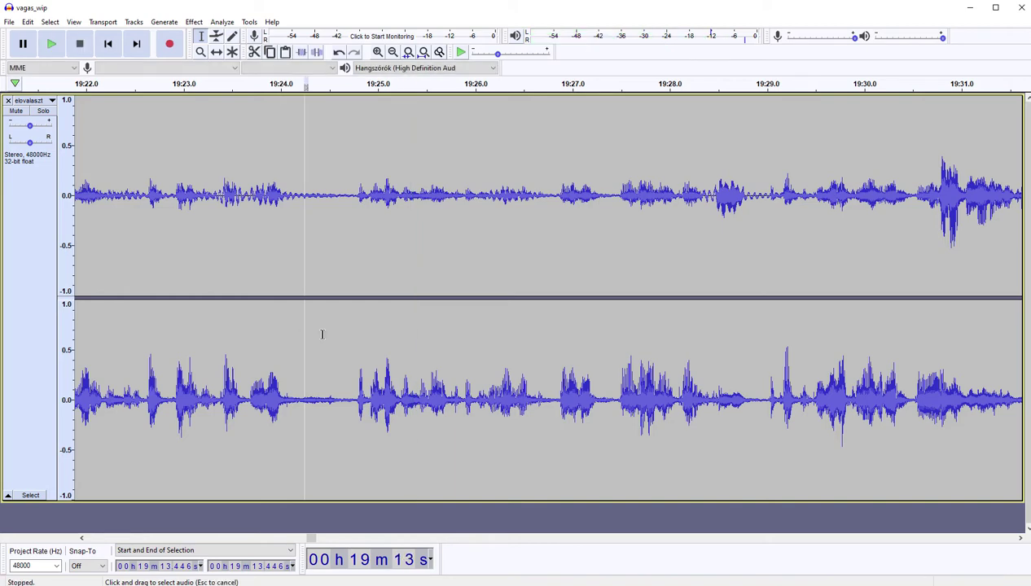
left_click_drag(305, 329, 341, 331)
key("Left")
key("space")
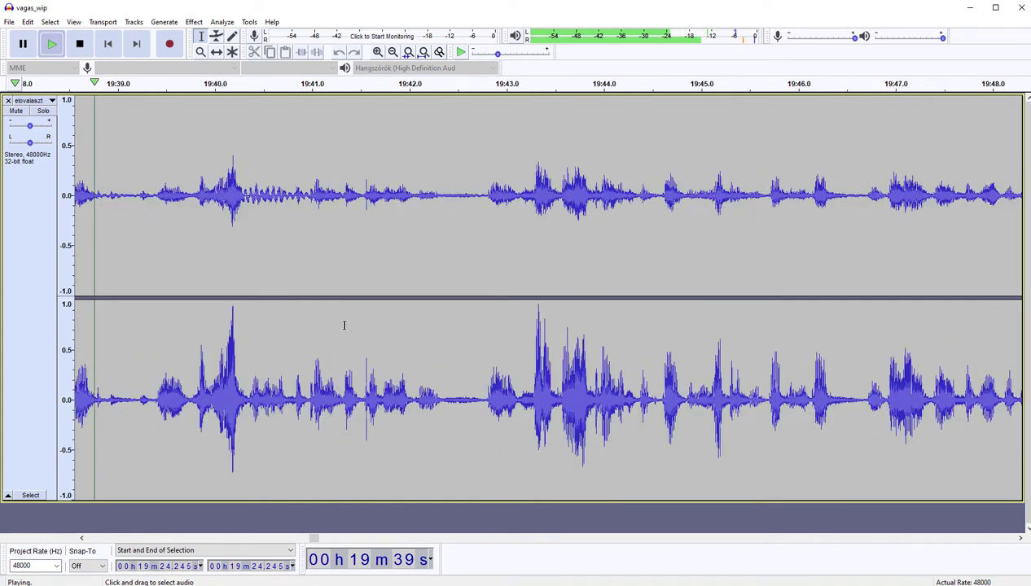
left_click_drag(149, 338, 192, 325)
key("space")
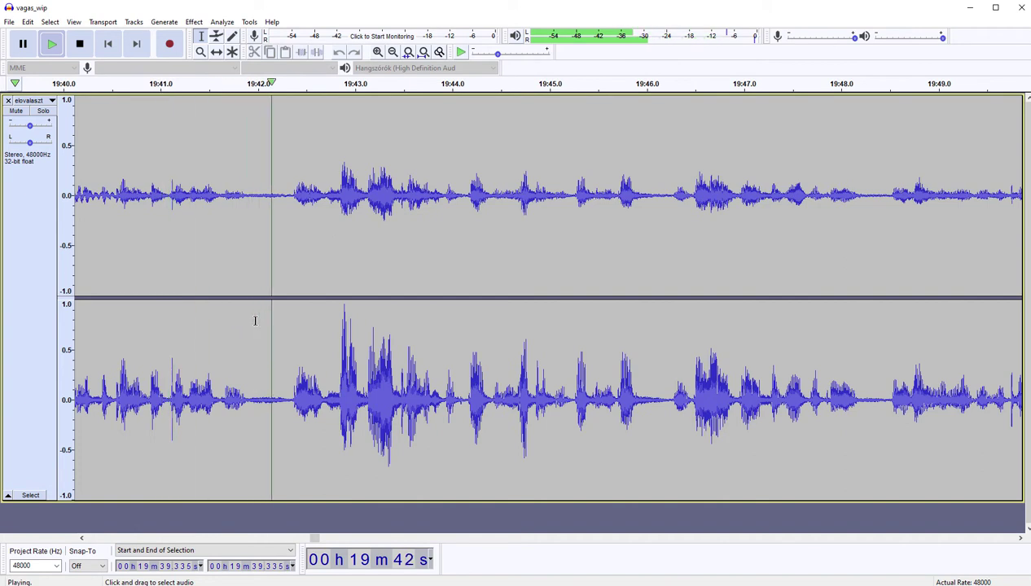
Step: Delete the audio from 19:42.218 to 19:42.668 and the unwanted sound from 19:59.328 to 20:00.121, continuing playback each time
left_click_drag(279, 325, 319, 323)
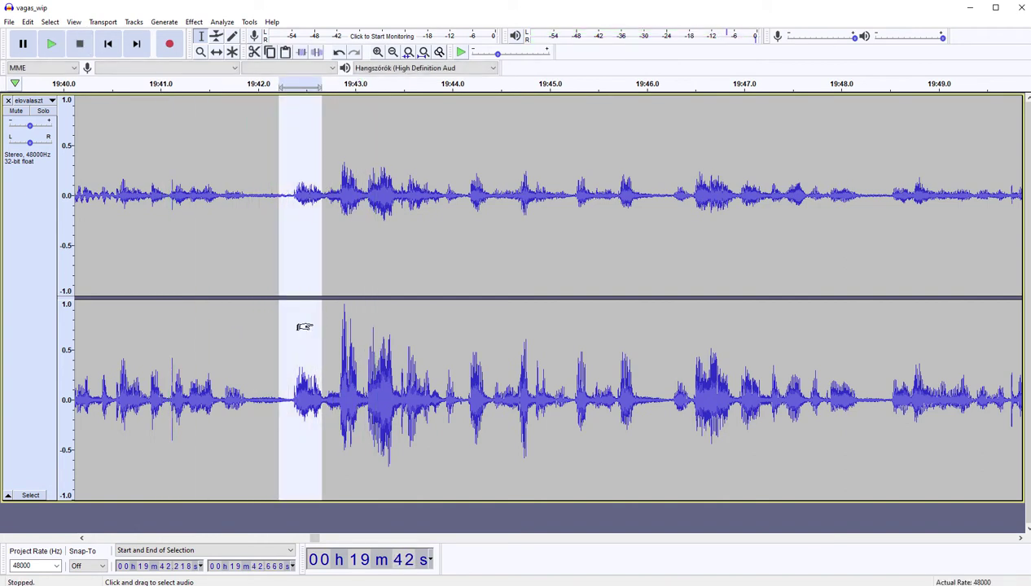
key("space")
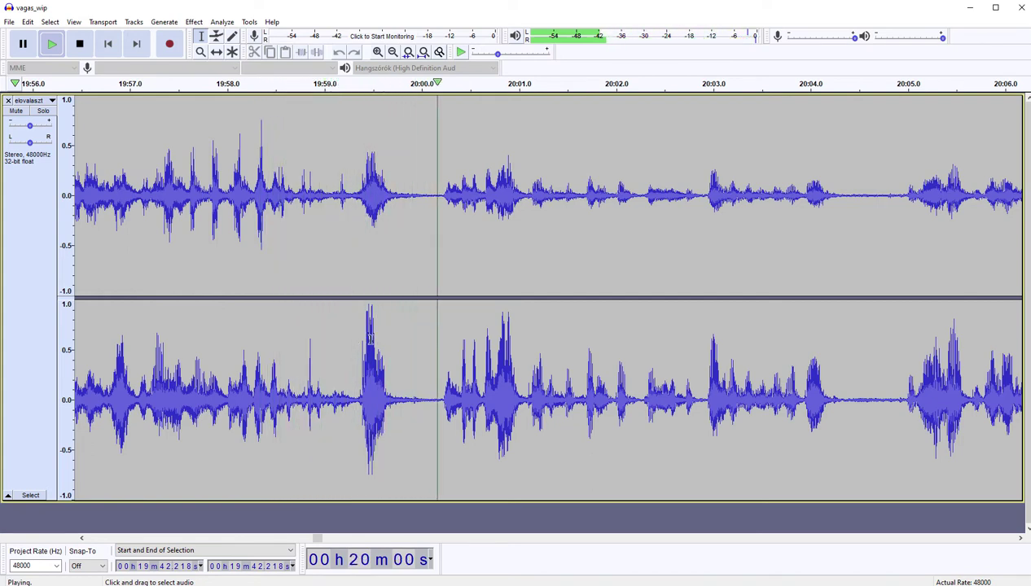
left_click_drag(355, 352, 432, 341)
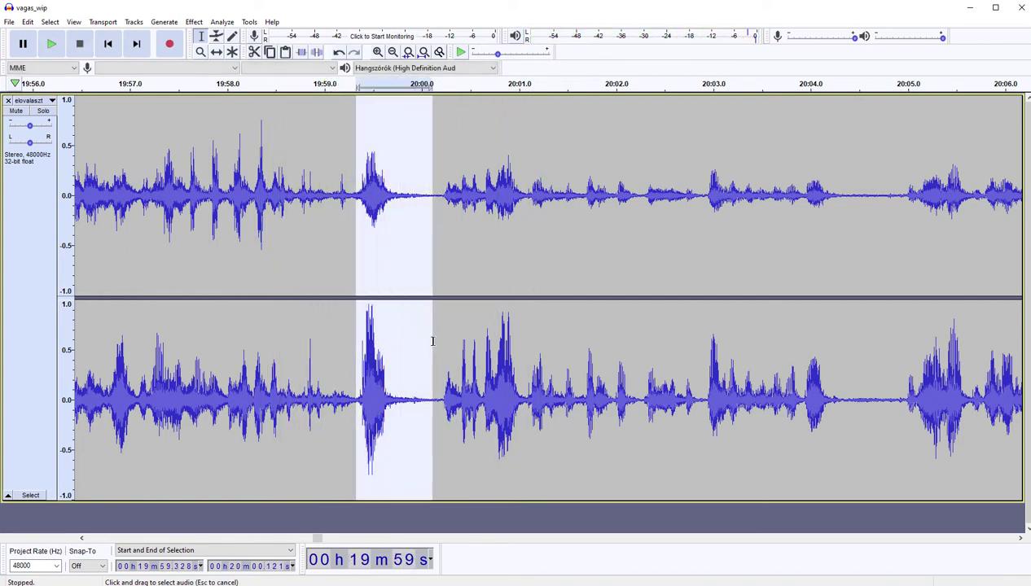
key("Delete")
key("space")
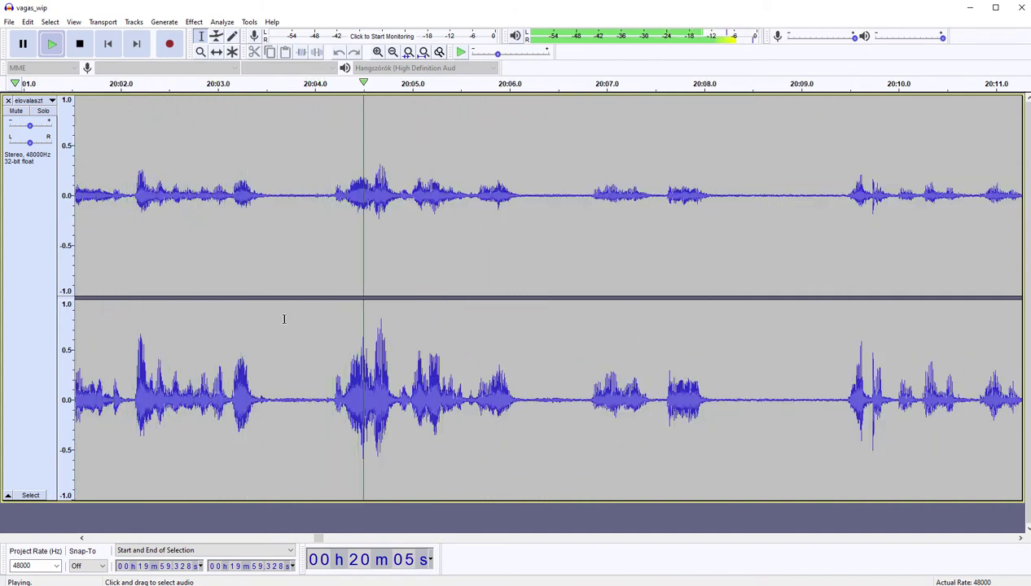
Step: Remove about 0.4 s of silence starting at 20:03.688 and about 0.5 s starting at 20:05.883, playing on after each cut
key("space")
left_click(324, 321, "shift")
key("Left")
key("space")
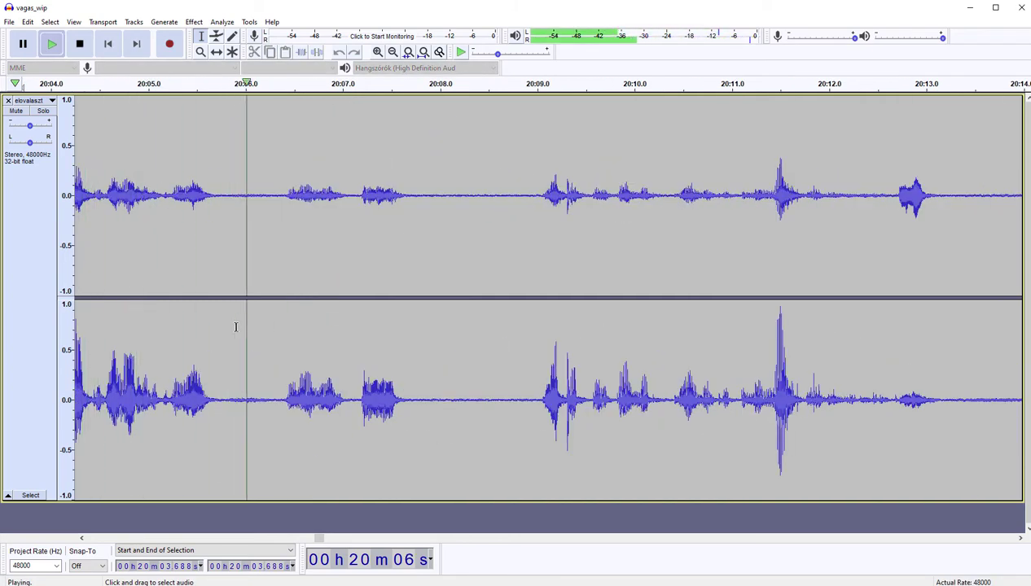
left_click_drag(233, 327, 280, 325)
key("Delete")
key("space")
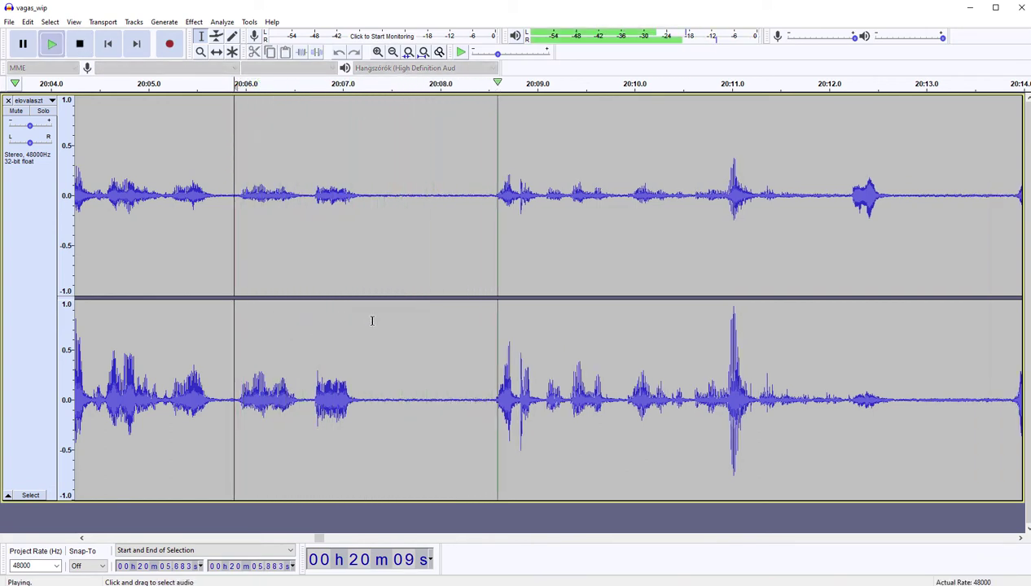
Step: Delete the pauses from 20:07.307 to 20:08.521 and from 20:11.685 to 20:12.607, resuming playback after each deletion
left_click_drag(372, 320, 489, 328)
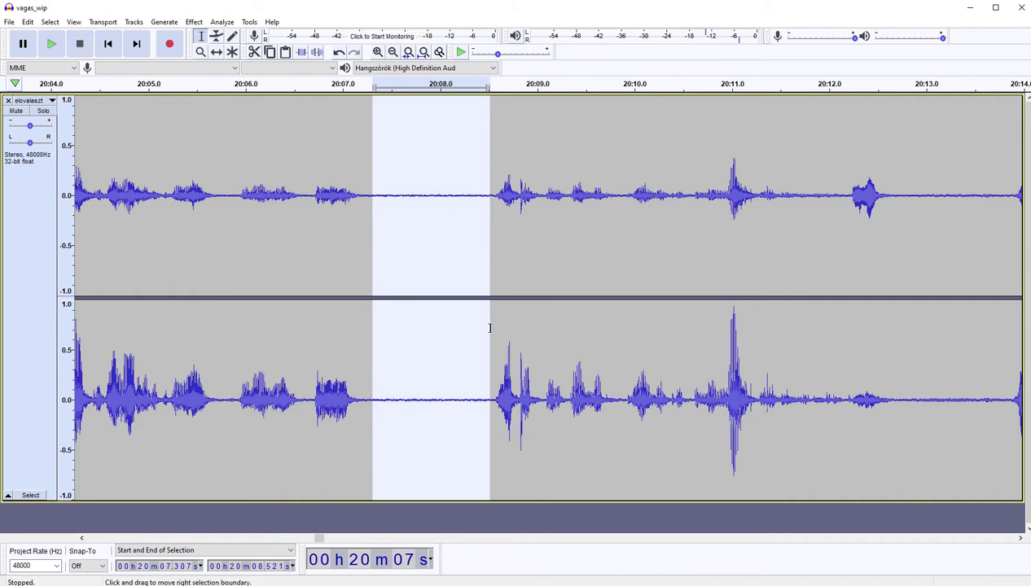
key("Delete")
key("space")
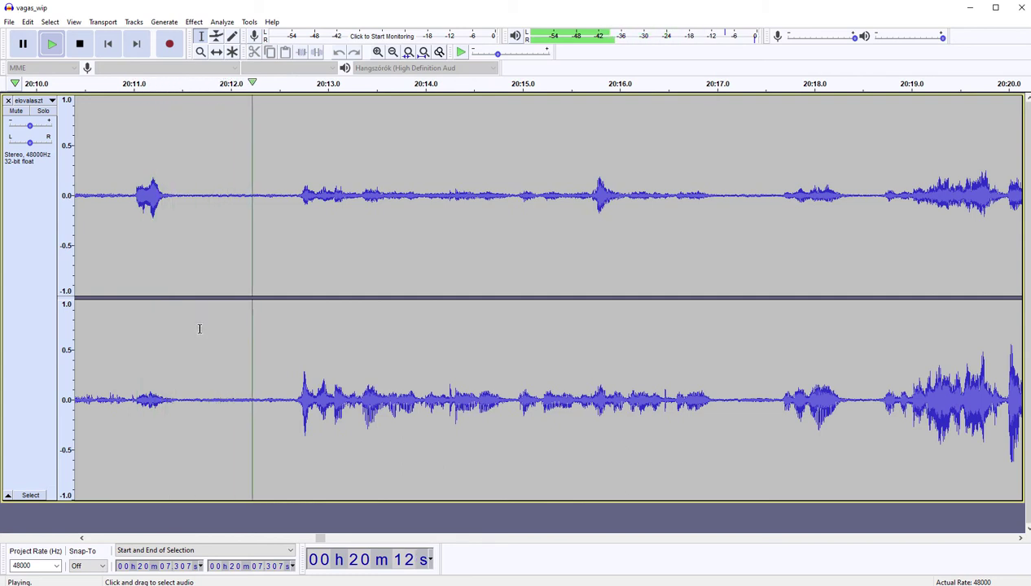
key("space")
left_click_drag(200, 329, 291, 324)
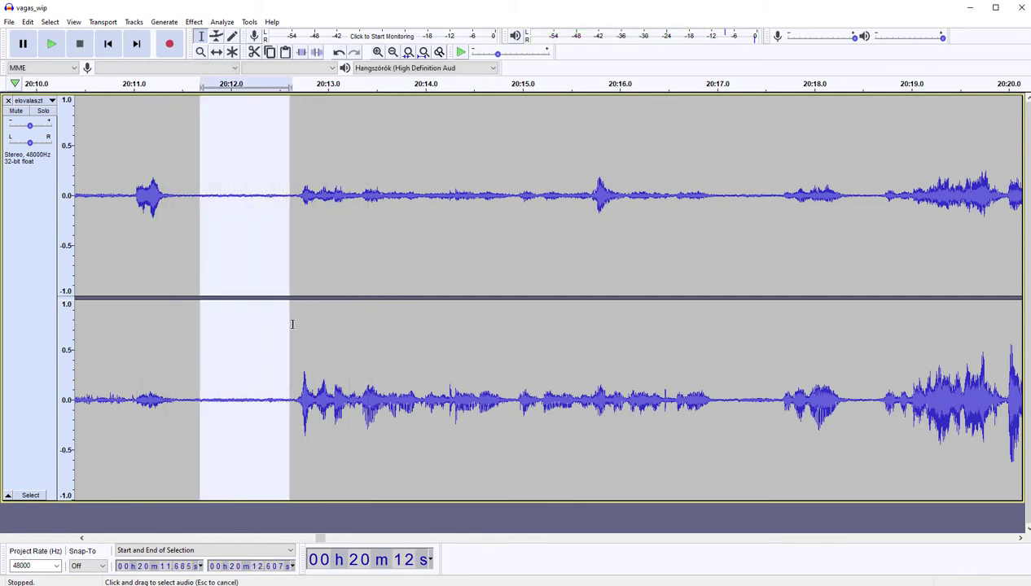
key("Delete")
key("space")
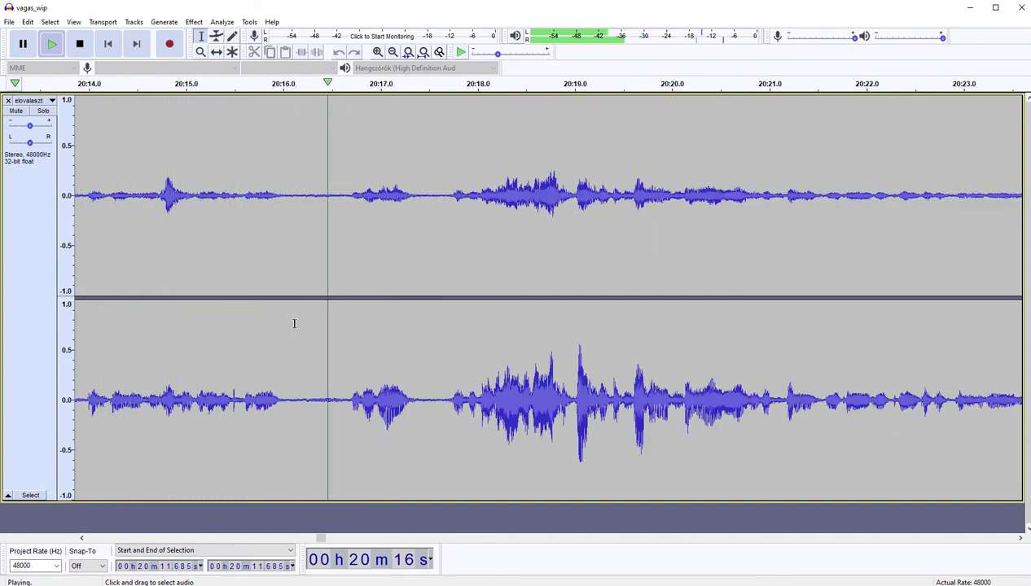
Step: Delete the silence from 20:16.127 to 20:16.641 and resume playback
left_click_drag(294, 323, 344, 319)
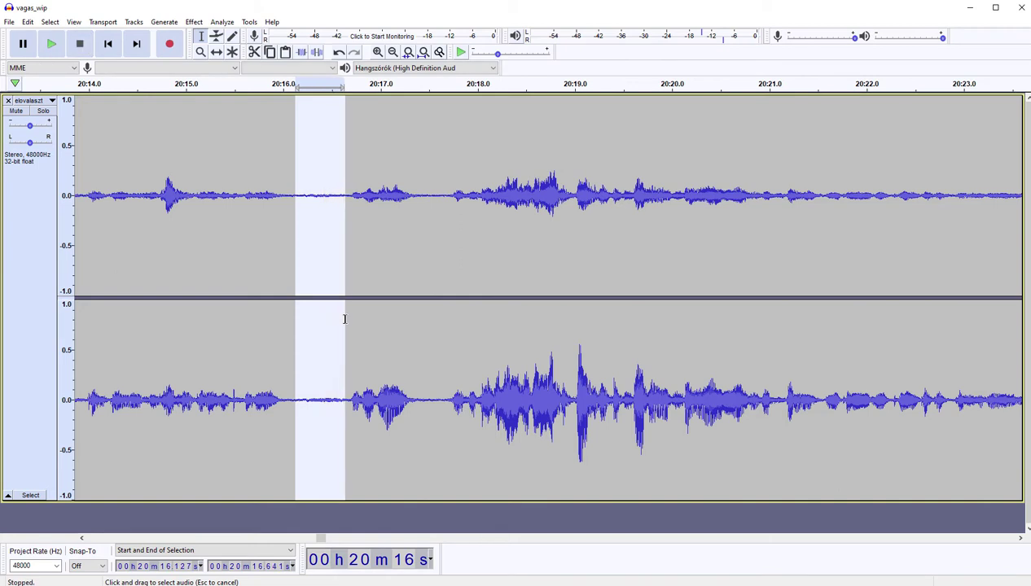
key("Delete")
key("space")
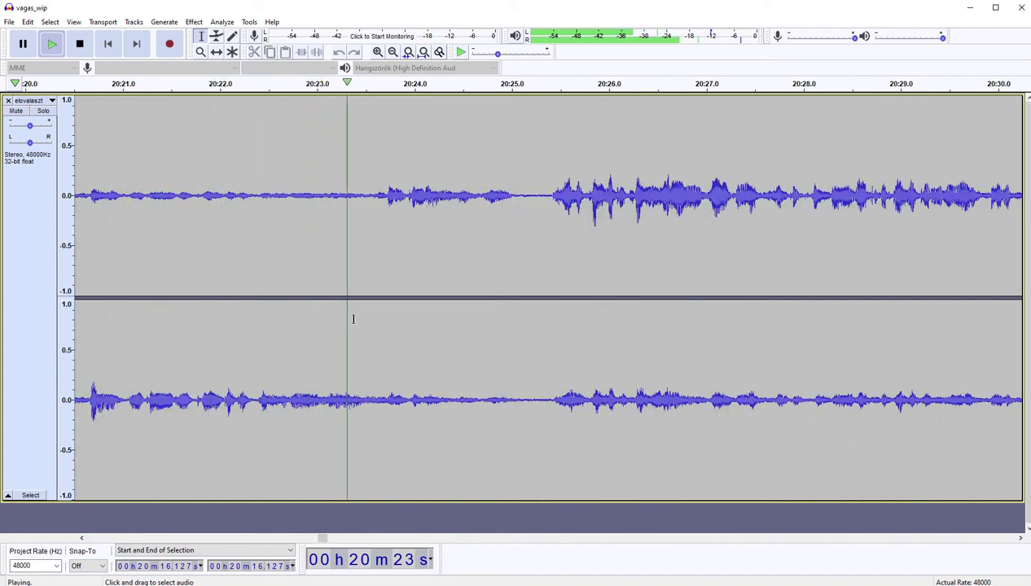
Step: Listen on to the pause after 20:43 and make two cuts at 20:43.767, about 0.4 s and about 0.7 s long, playing each result
scroll(353, 318, "right", 3)
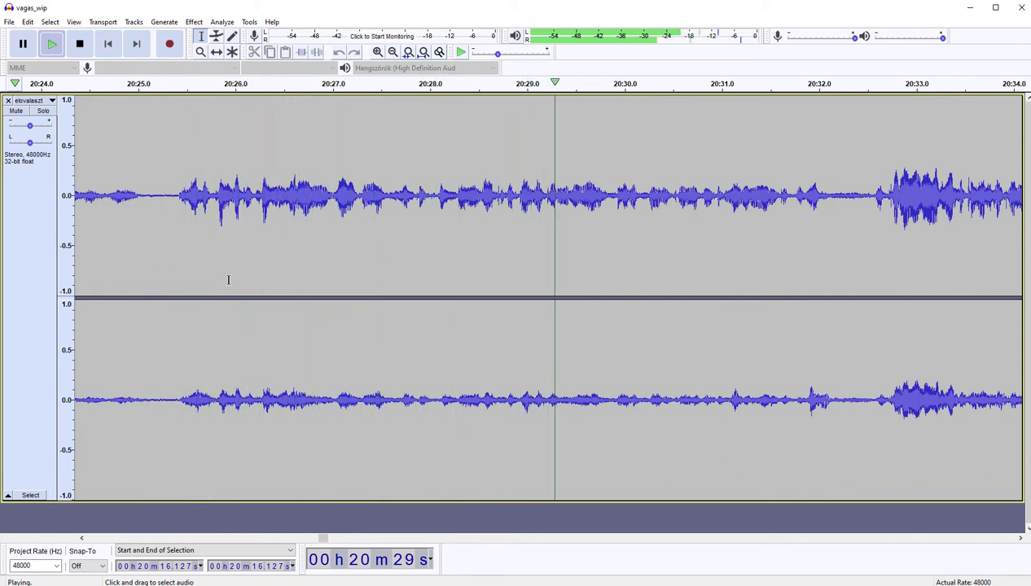
scroll(228, 279, "right", 5)
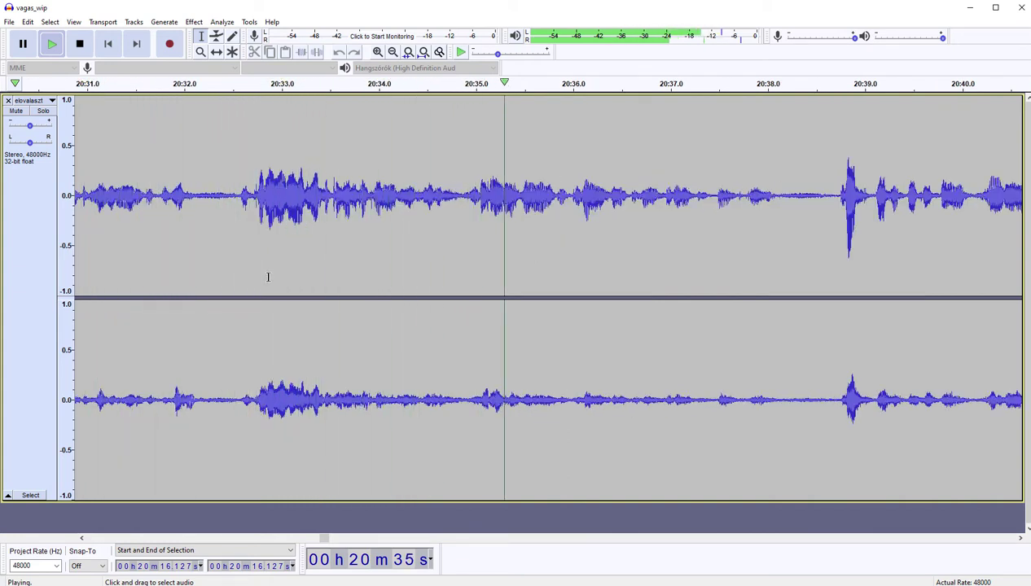
scroll(267, 276, "right", 5)
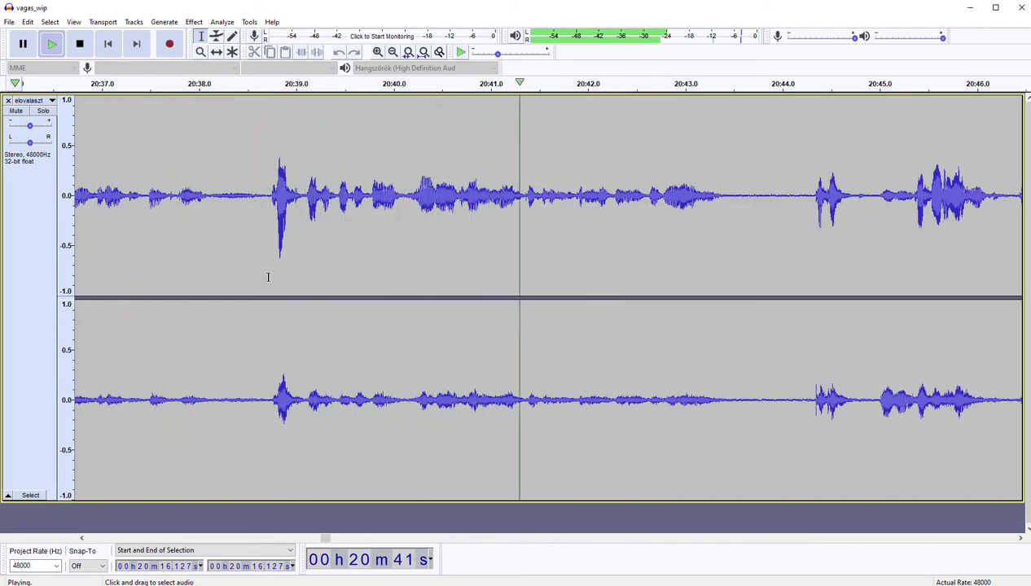
scroll(267, 277, "right", 5)
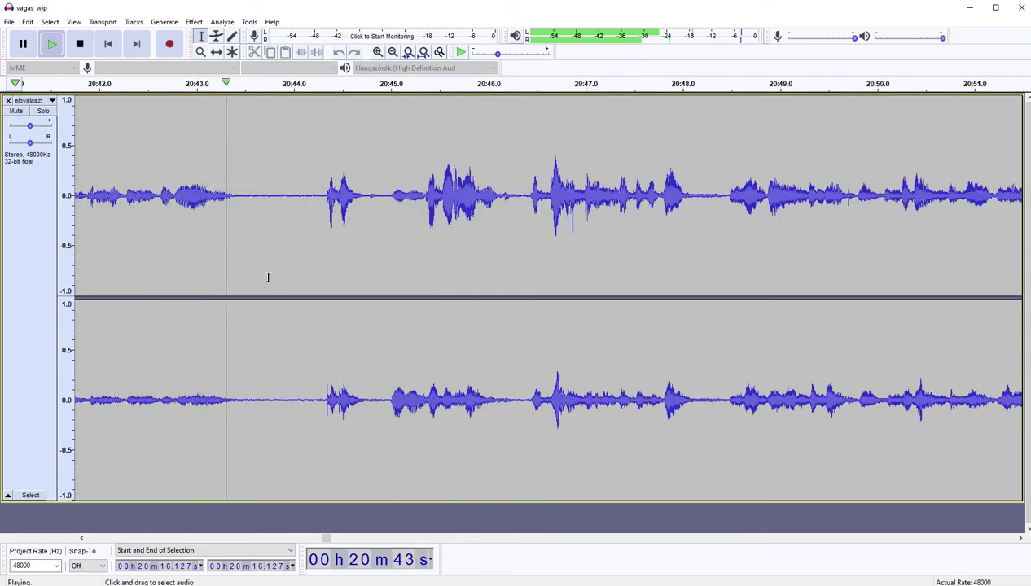
key("space")
left_click_drag(271, 269, 312, 263)
key("Delete")
key("space")
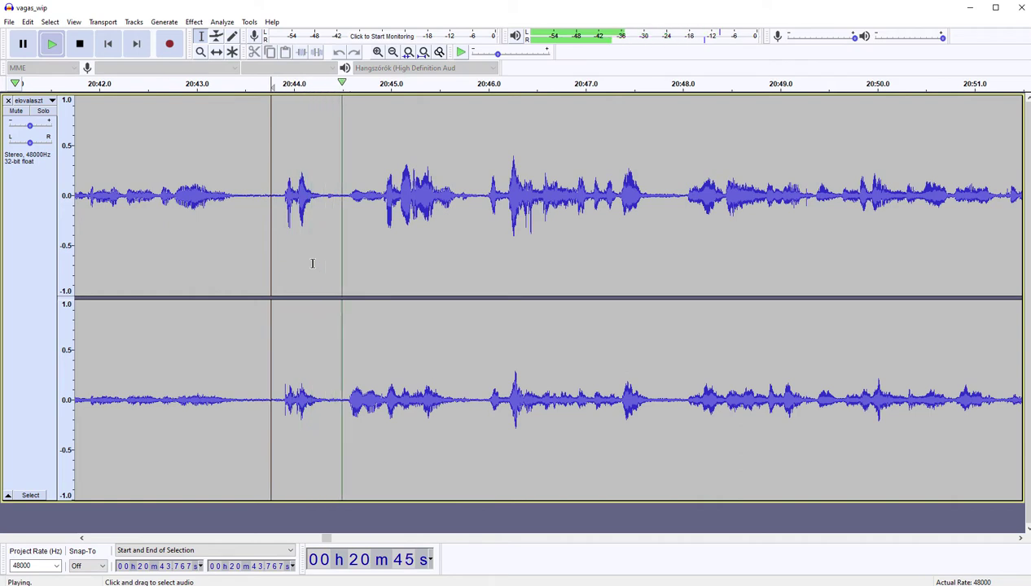
key("space")
left_click_drag(271, 265, 340, 259)
key("Delete")
key("space")
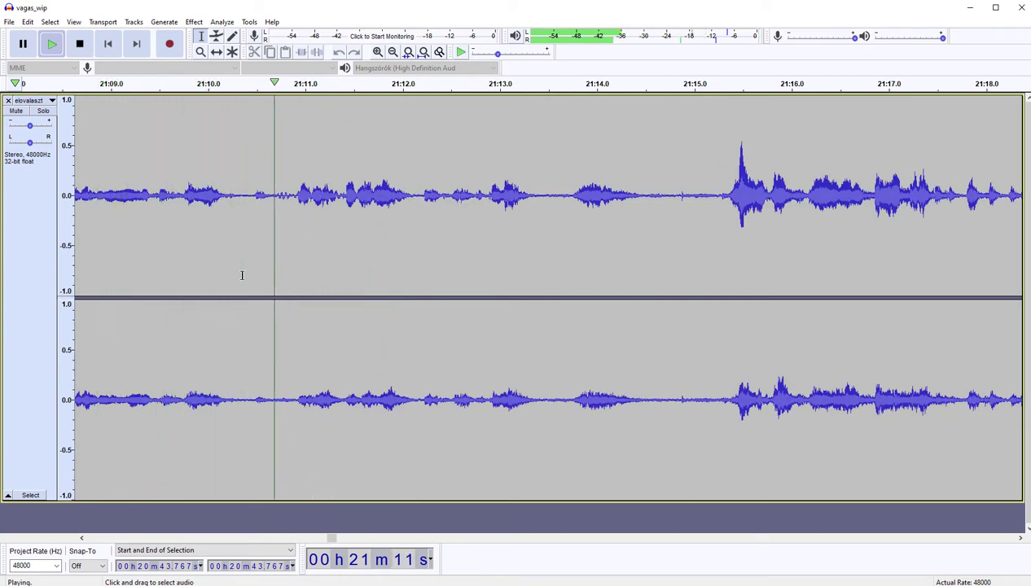
Step: Cut about 0.3 s of audio starting at 21:10.350 and about 1.6 s starting at 21:13.292, continuing playback
left_click_drag(242, 271, 271, 263)
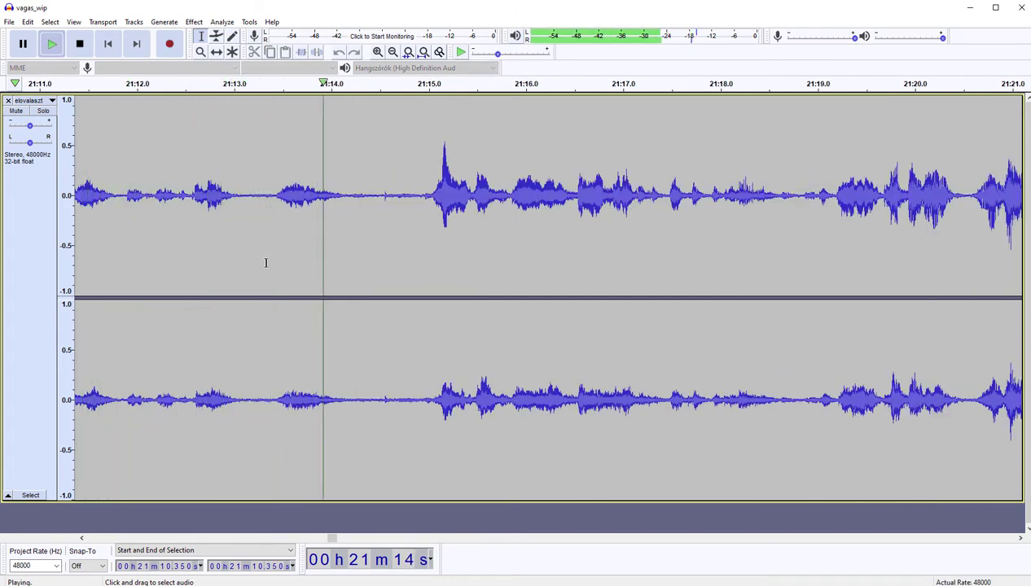
left_click_drag(262, 267, 417, 266)
key("Delete")
key("space")
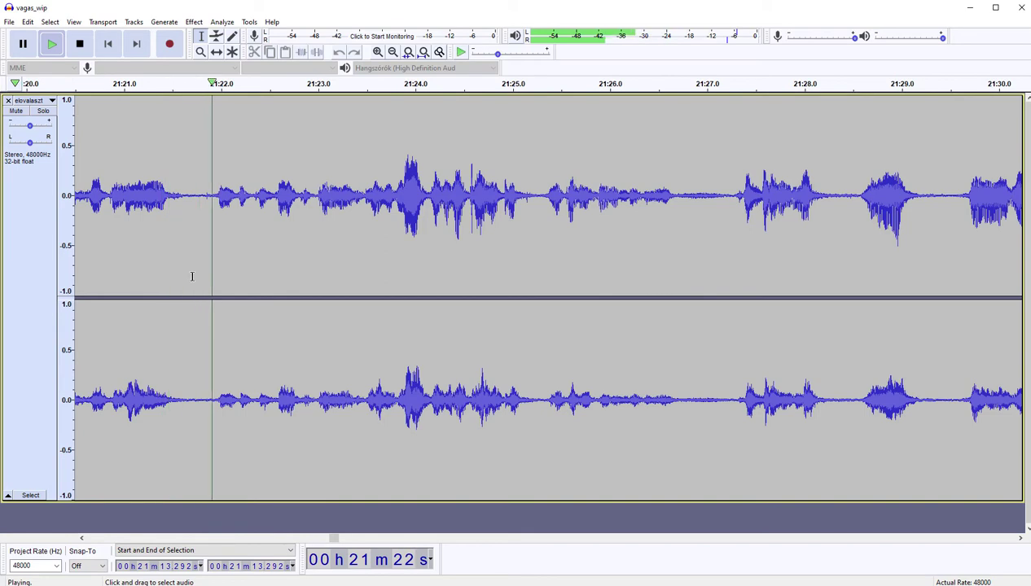
Step: Remove about 0.1 s starting at 21:21.767 and the drawn-out sound of about 1.1 s starting at 21:28.329, playing each result
left_click_drag(198, 271, 209, 269)
key("space")
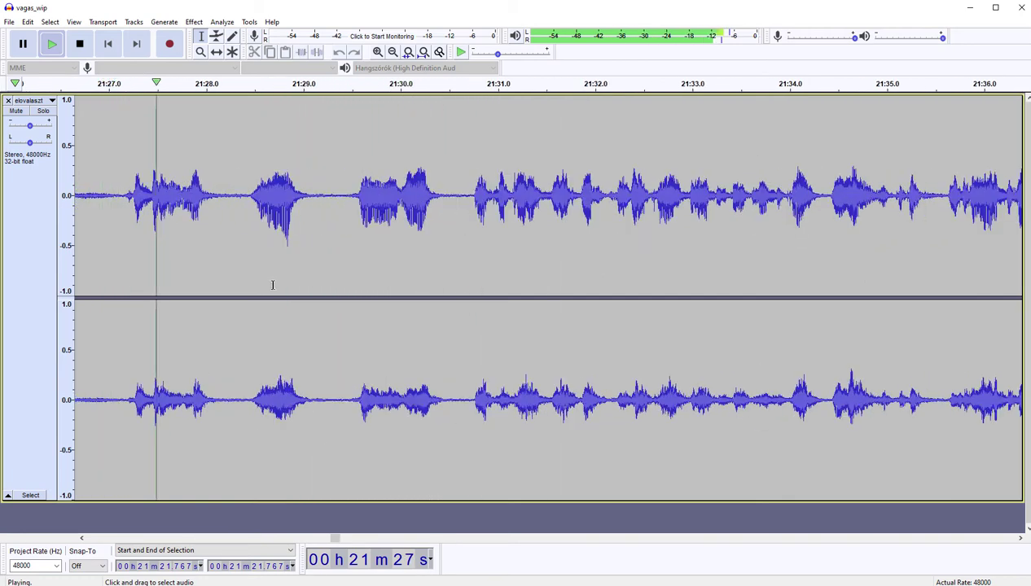
left_click_drag(238, 263, 346, 259)
key("Delete")
key("space")
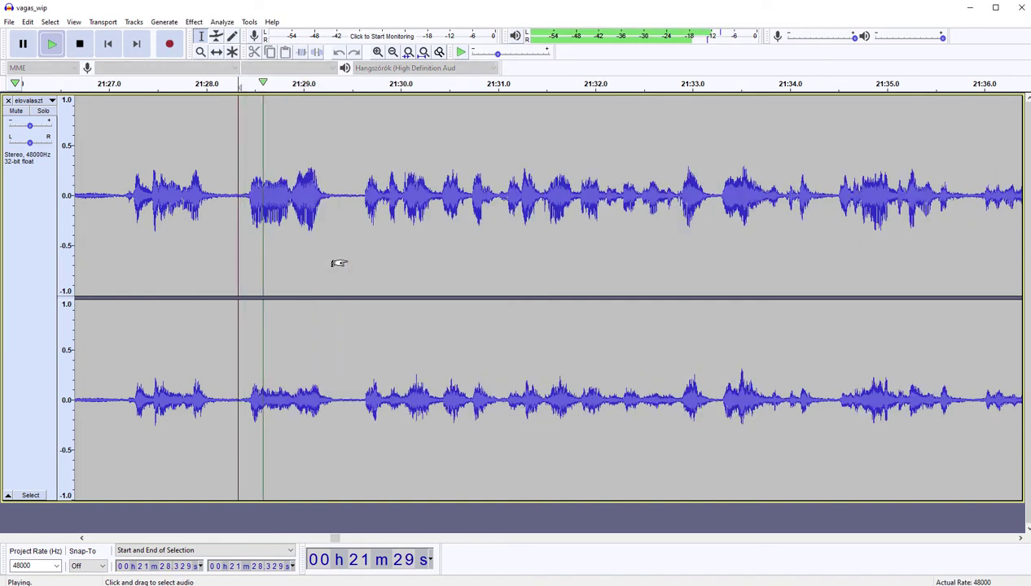
Step: Undo the cut at 21:28.329, delete the audio there again and resume playback
key("space")
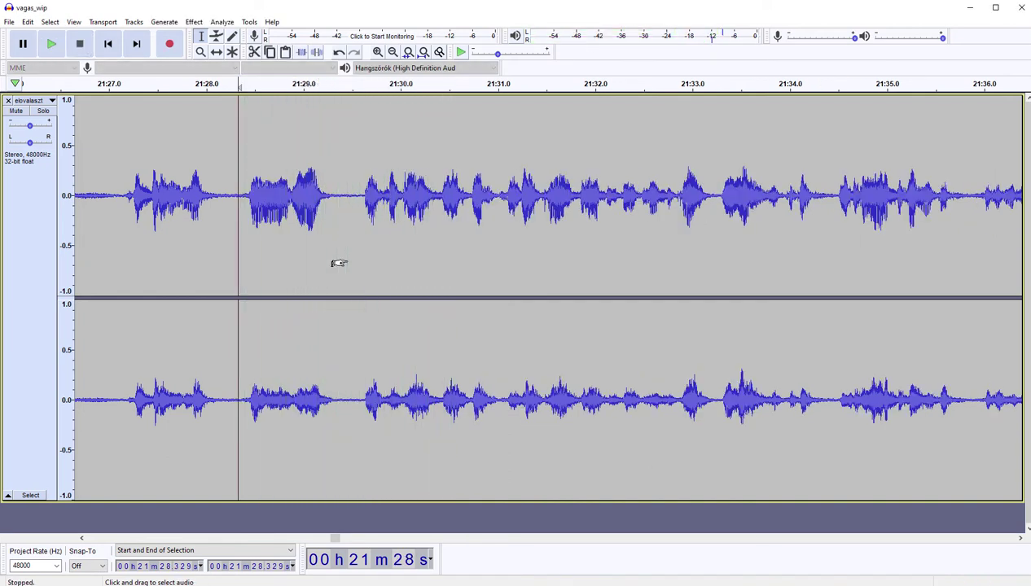
key("ctrl+z")
key("Delete")
key("space")
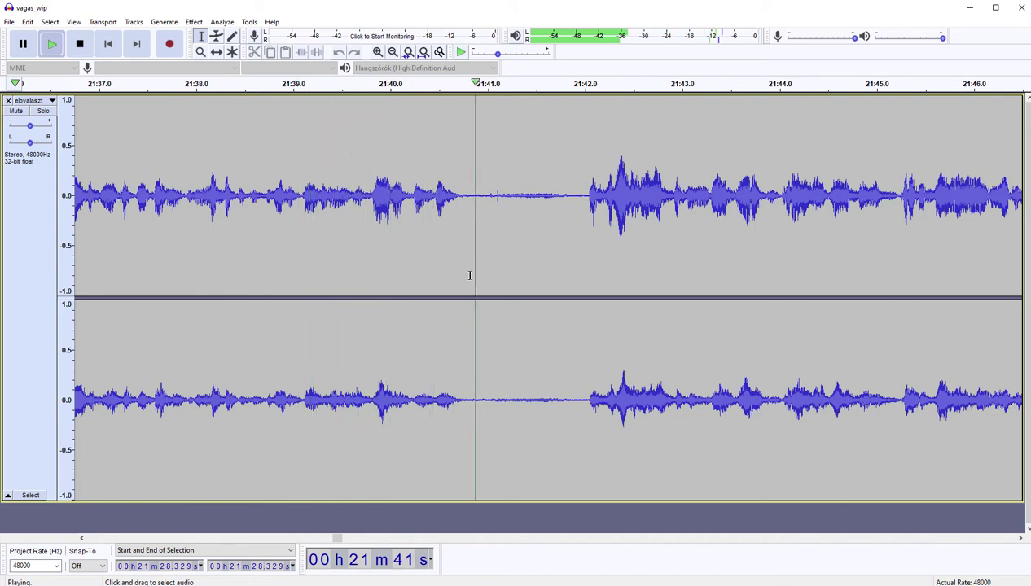
Step: Delete the pause from 21:40.890 to 21:41.906 and continue playback
left_click_drag(476, 276, 575, 269)
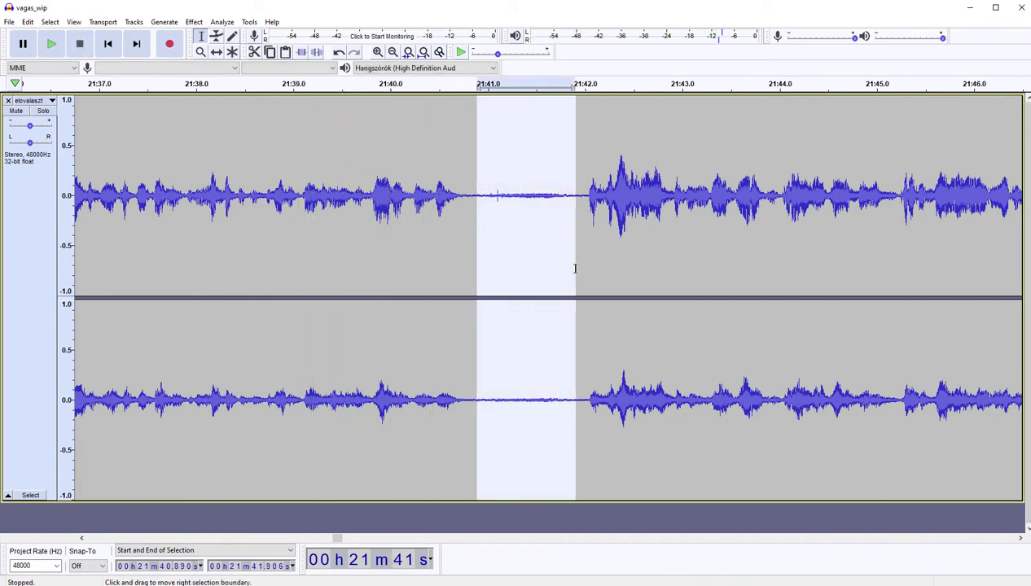
key("Left")
key("space")
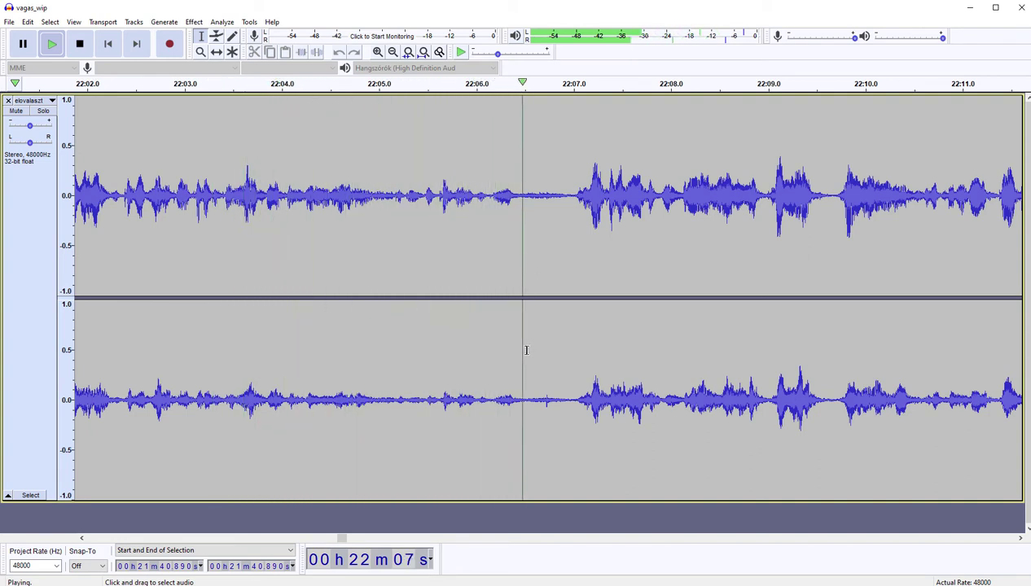
Step: Delete the pause from 22:06.522 to 22:06.960 and about 0.3 s of silence starting at 22:18.891, resuming playback each time
left_click_drag(528, 350, 568, 340)
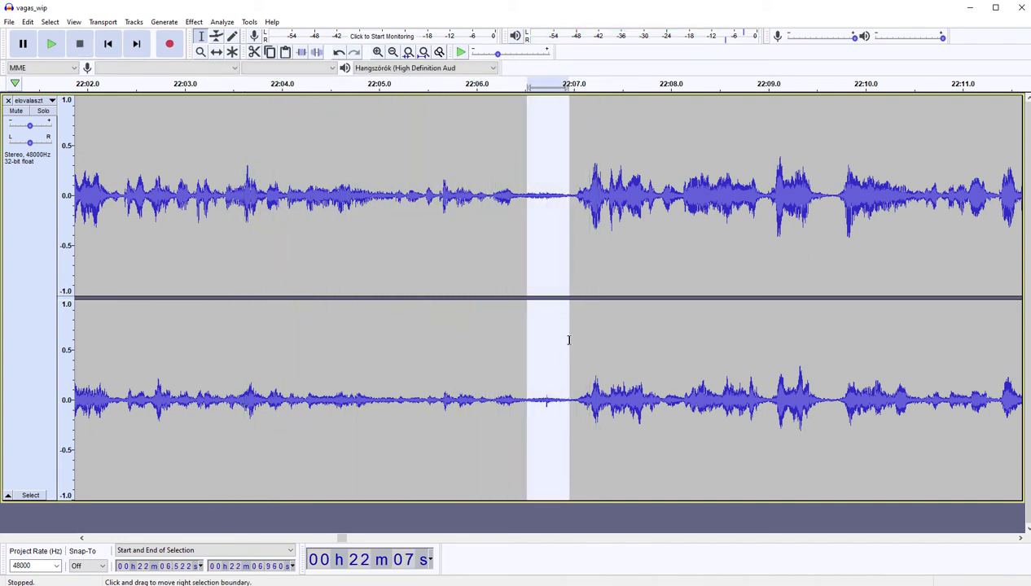
key("Delete")
key("space")
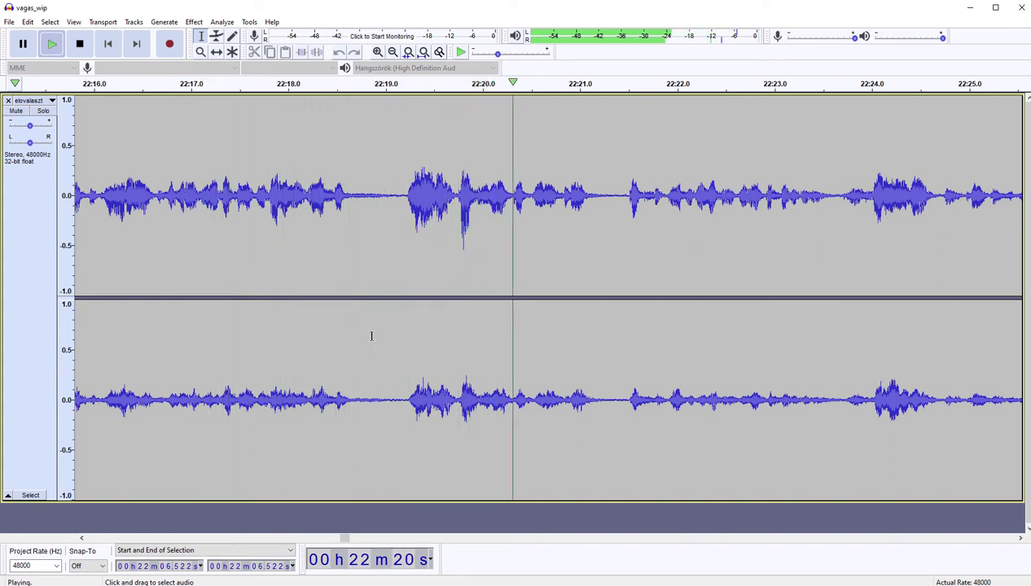
left_click_drag(375, 326, 403, 326)
key("Delete")
key("space")
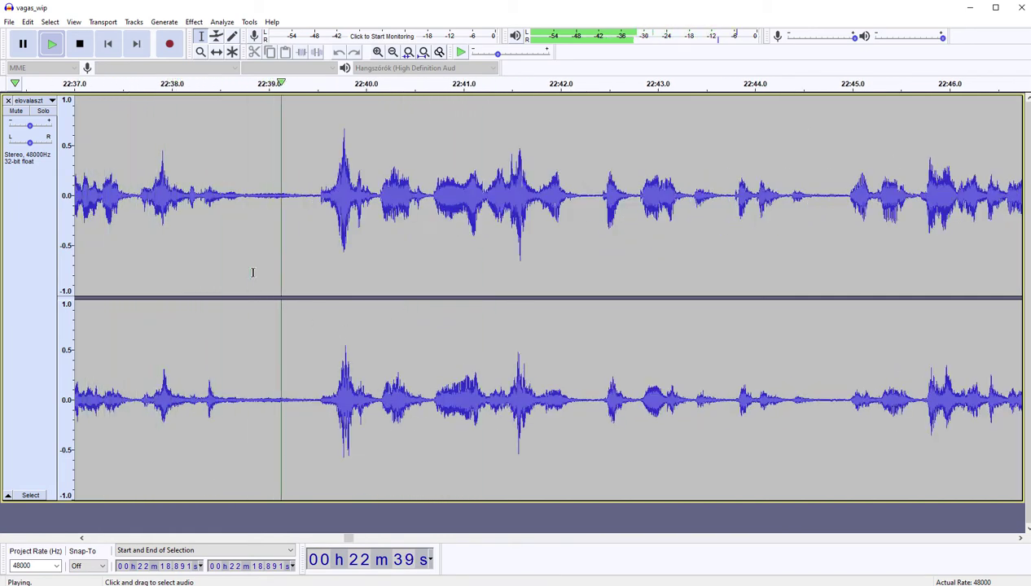
Step: Delete the pauses from 22:38.843 to 22:39.421 and from 22:59.209 to 22:59.443, resuming playback after each cut
left_click_drag(253, 271, 309, 257)
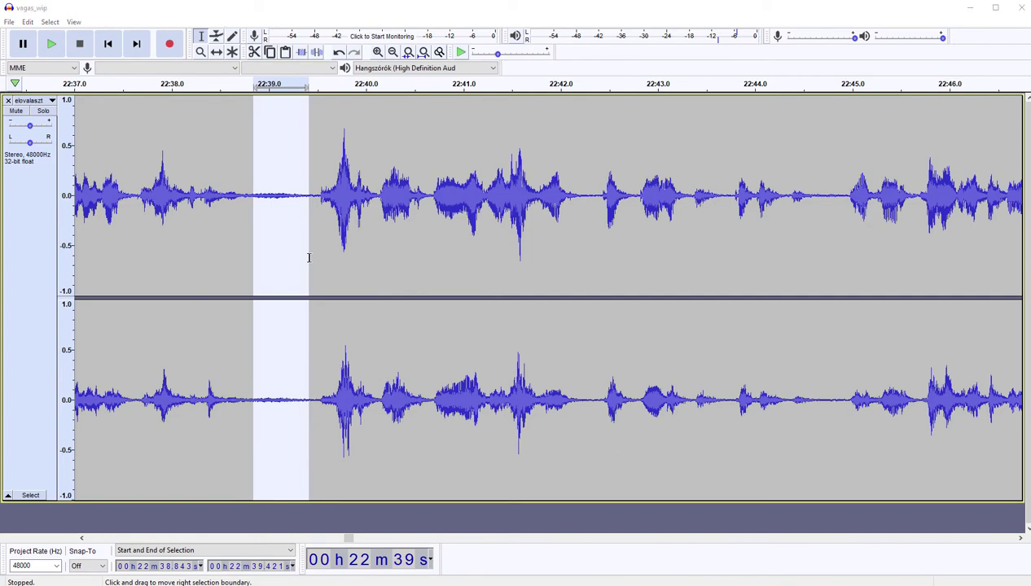
key("Delete")
key("space")
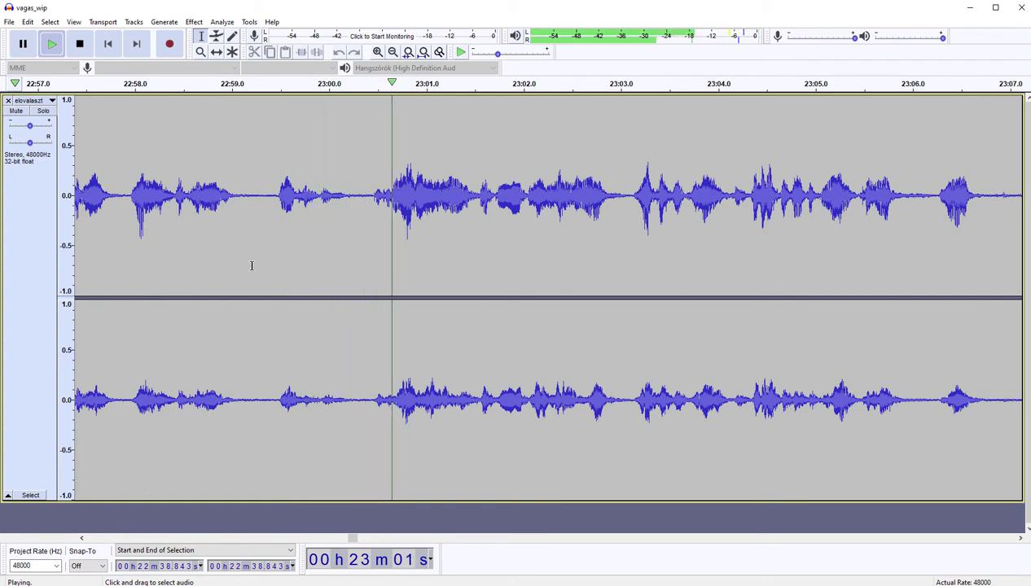
left_click_drag(251, 265, 274, 265)
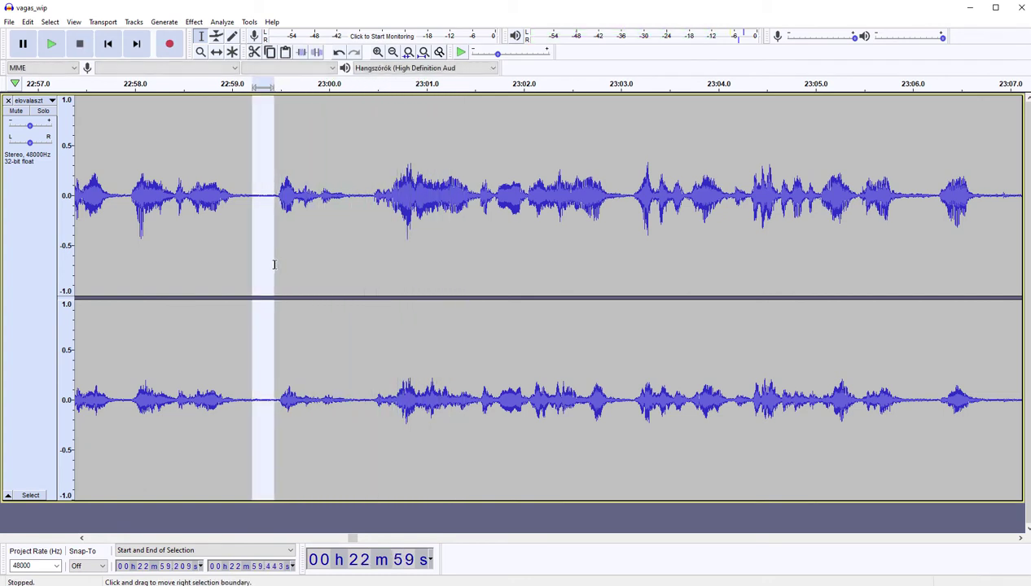
key("Delete")
key("space")
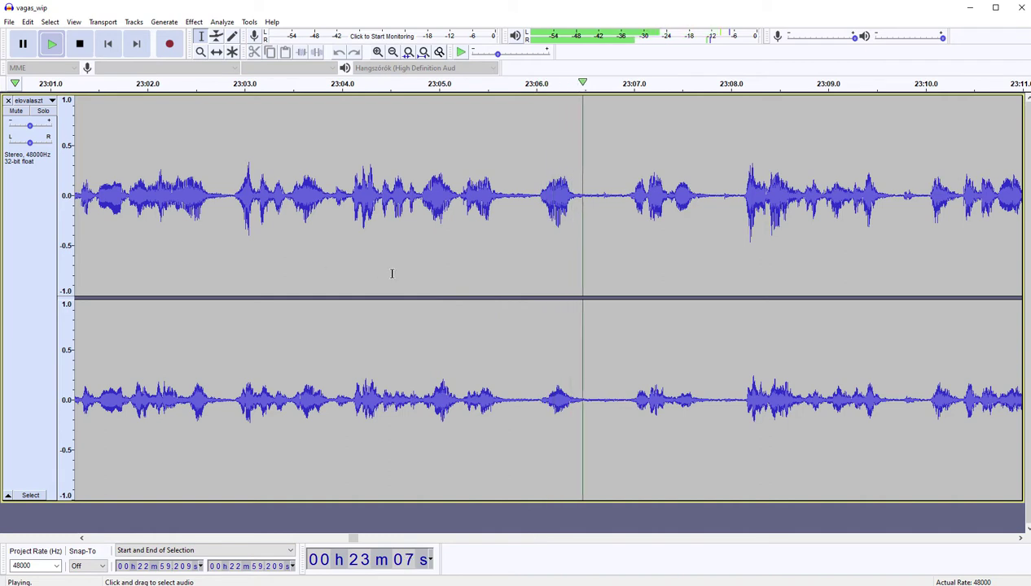
Step: Replay the passage from about 23:04, delete about 0.3 s of silence starting at 23:05.677 and resume playback
key("space")
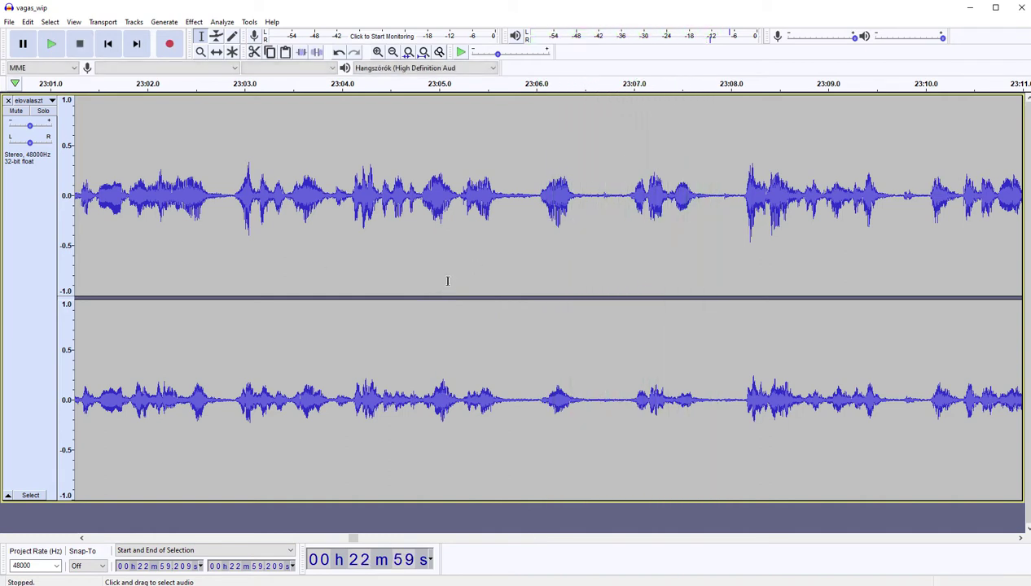
key("space")
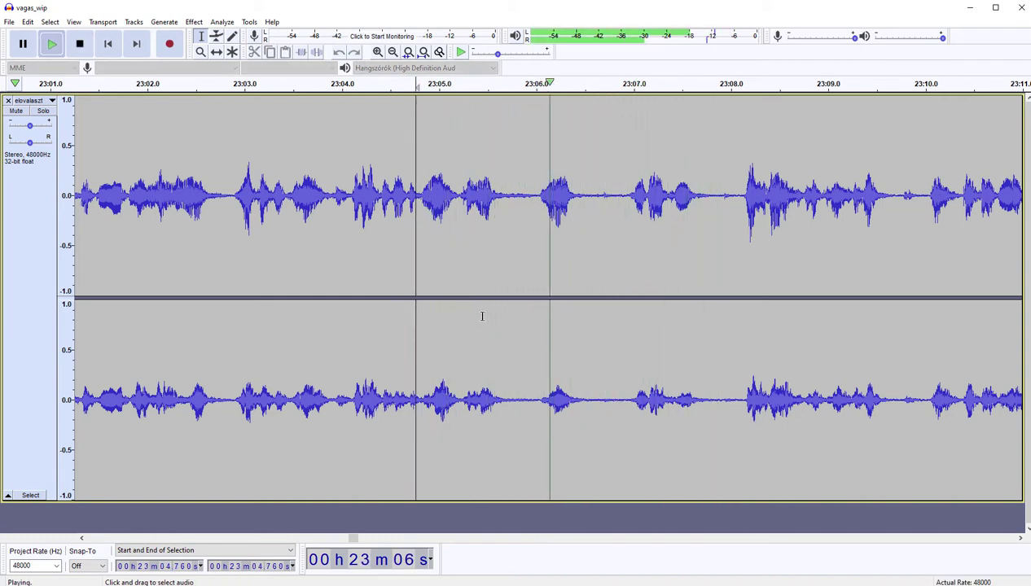
left_click(342, 283)
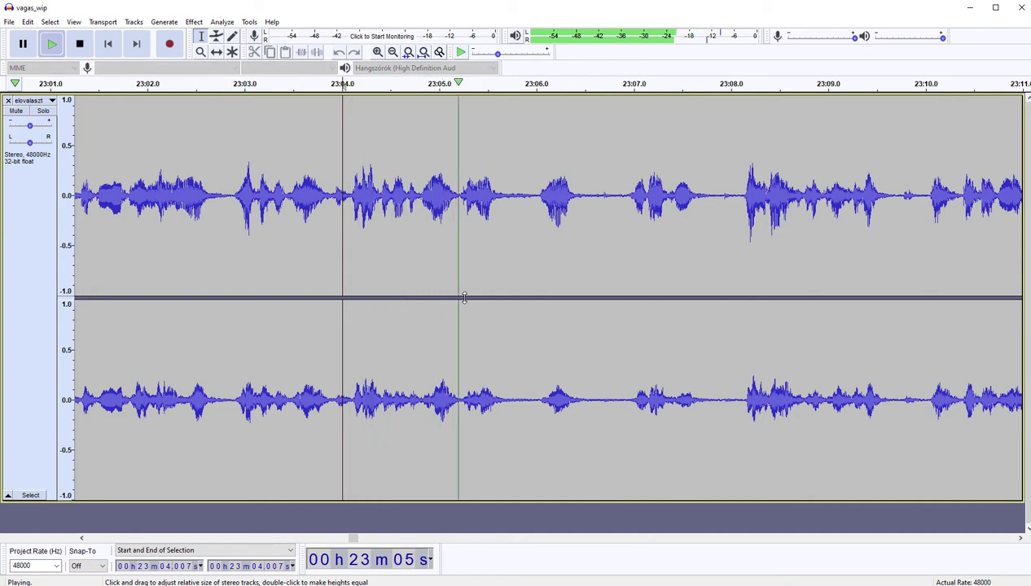
key("space")
left_click_drag(504, 290, 538, 284)
key("Delete")
key("space")
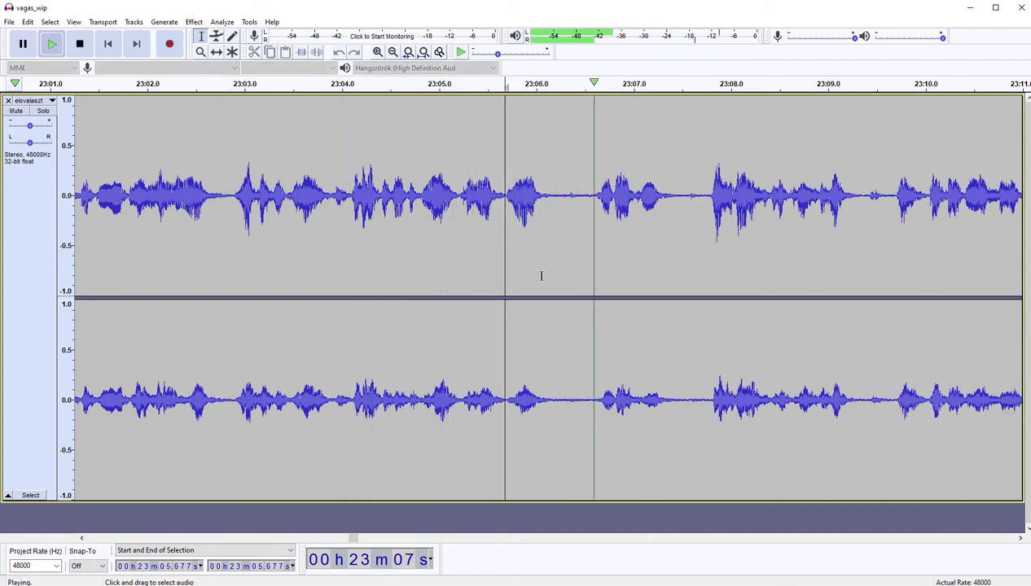
Step: Delete about 0.3 s of silence starting at 23:06.272 and about 0.4 s starting at 23:07.037, playing each result
key("space")
left_click_drag(561, 271, 594, 275)
key("Delete")
key("space")
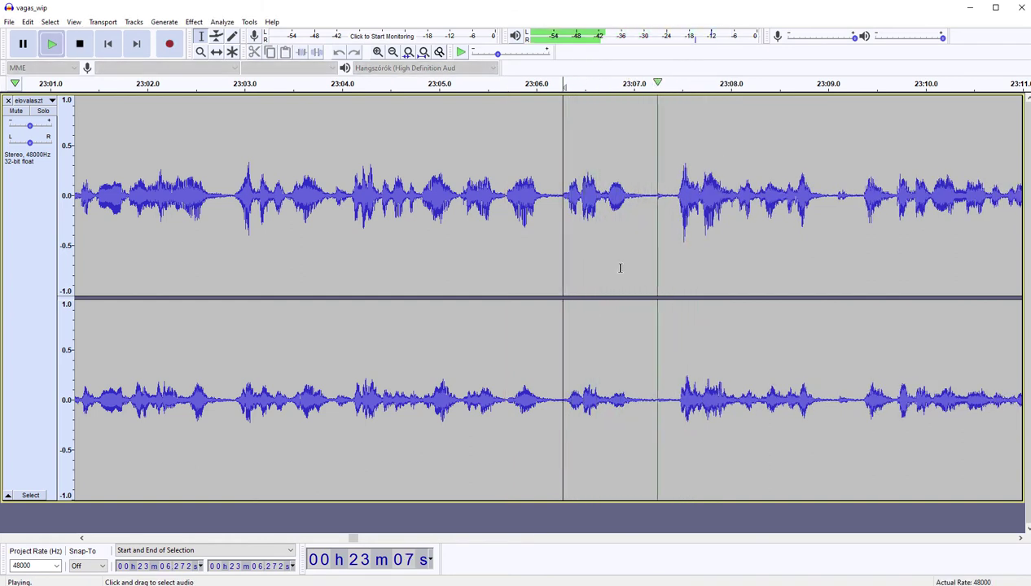
key("space")
left_click_drag(637, 261, 674, 260)
key("Delete")
key("space")
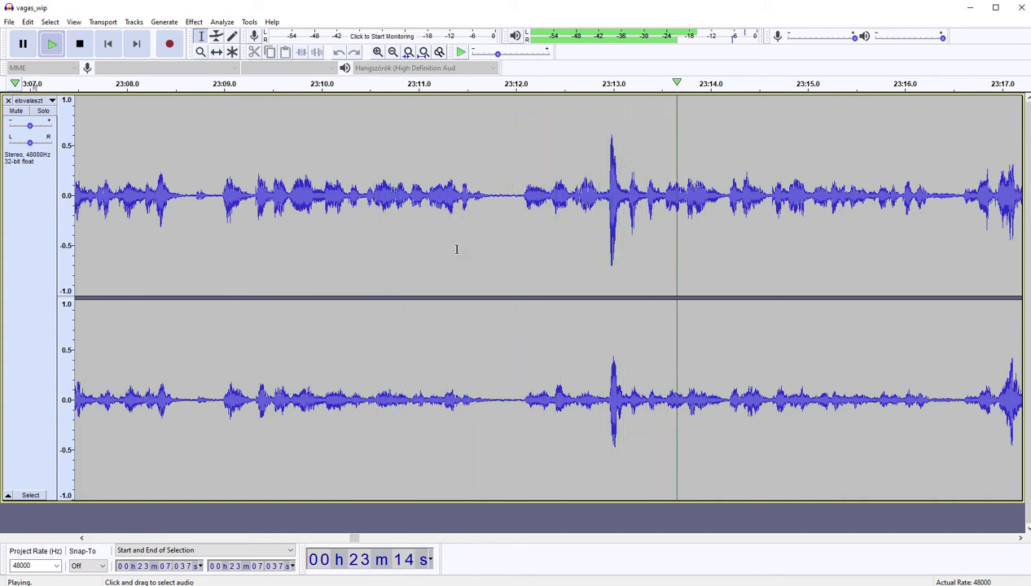
Step: Listen on to the pause after 23:23, delete it from 23:23.189 to 23:23.673 and continue playback
scroll(456, 249, "right", 5)
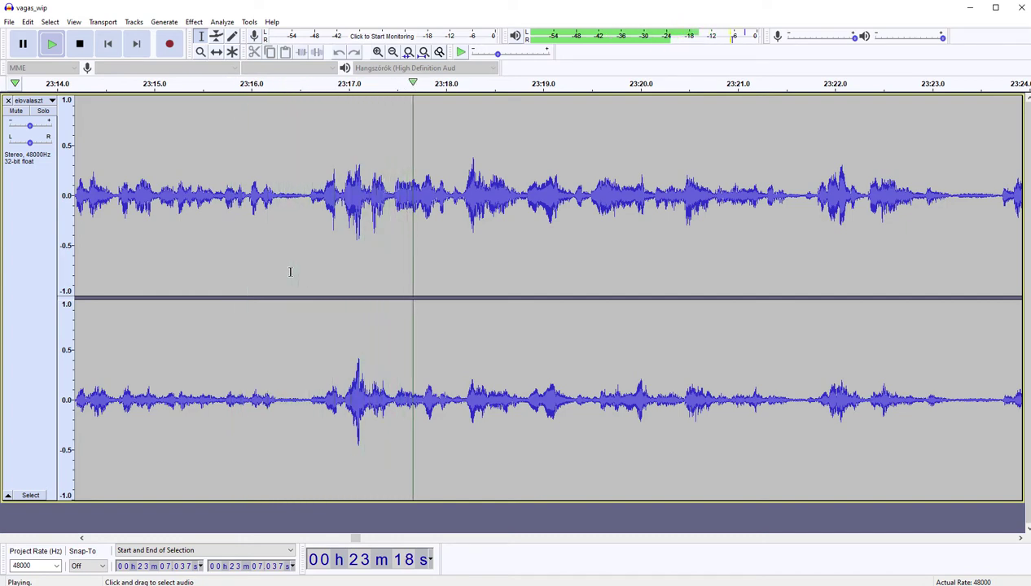
scroll(290, 272, "right", 5)
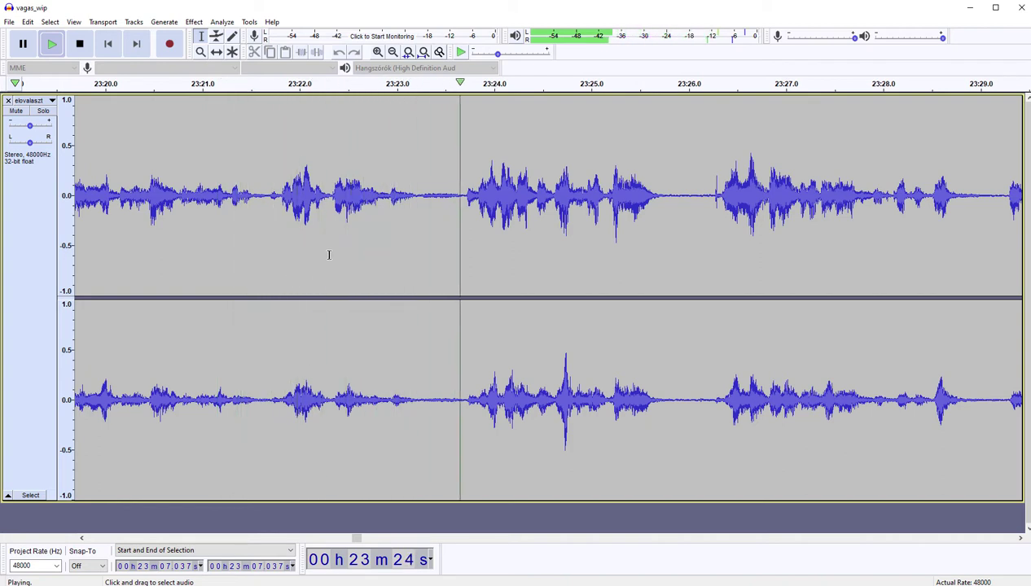
key("space")
left_click_drag(415, 236, 461, 239)
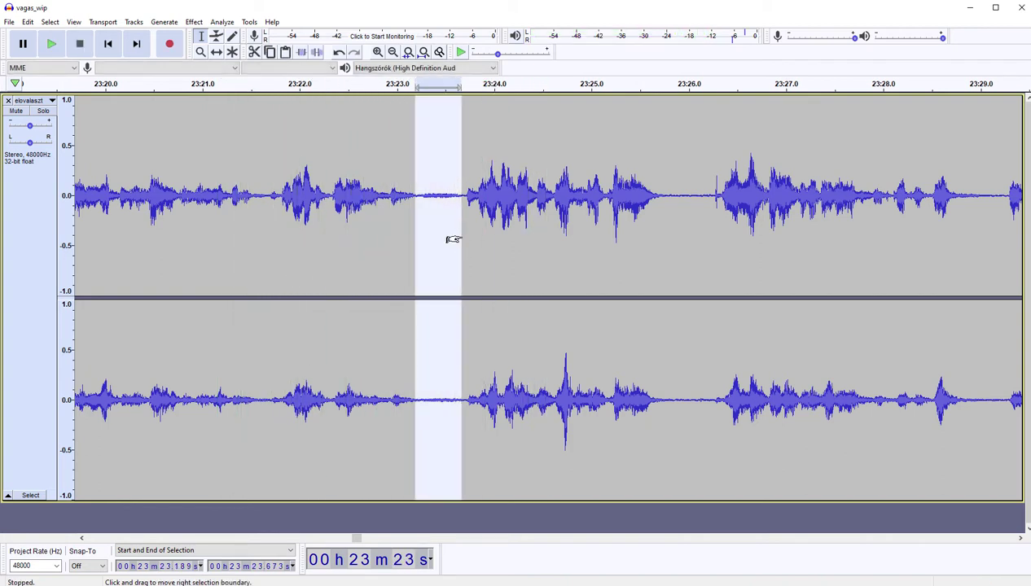
key("Left")
key("space")
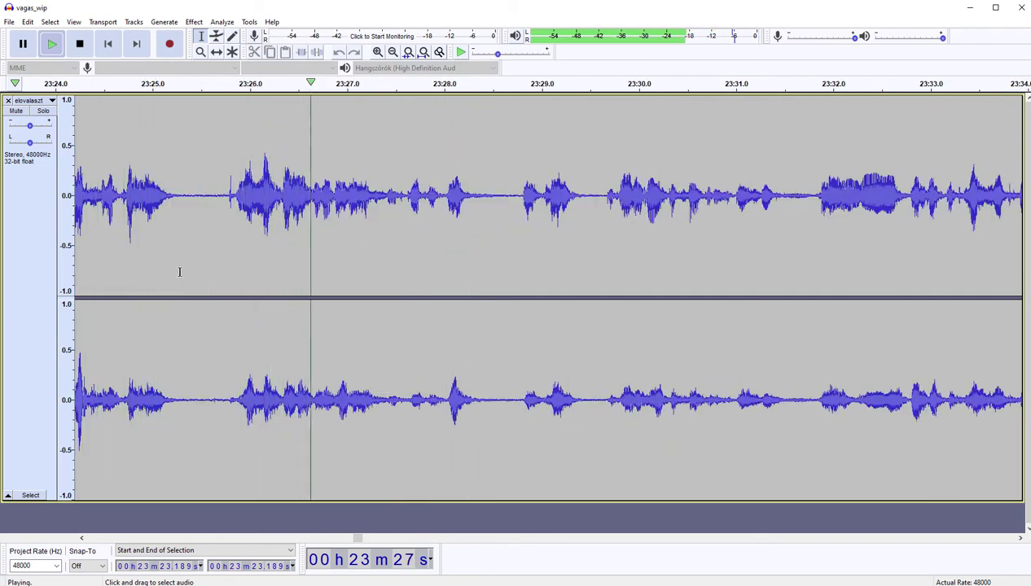
Step: Delete the pause from 23:25.284 to 23:25.745 and about 0.3 s of silence starting at 23:27.929, resuming playback each time
key("space")
left_click_drag(179, 270, 224, 269)
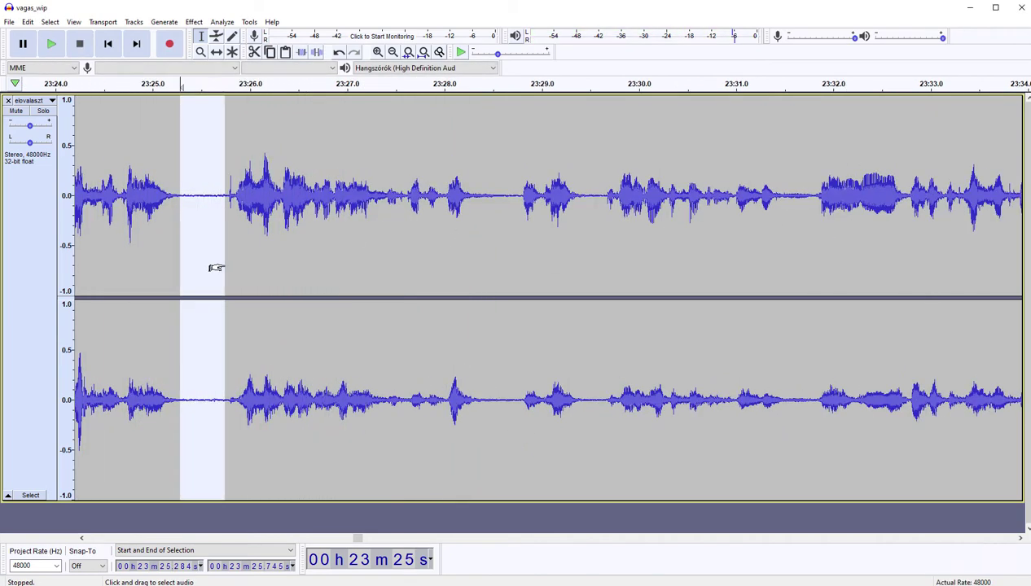
key("Delete")
key("space")
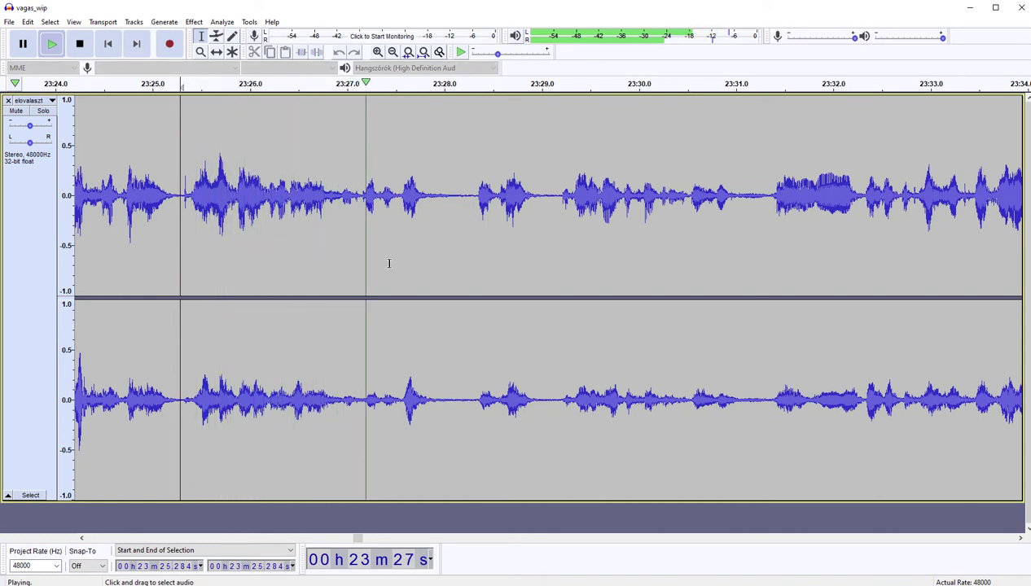
key("space")
left_click_drag(437, 263, 469, 265)
key("Delete")
key("space")
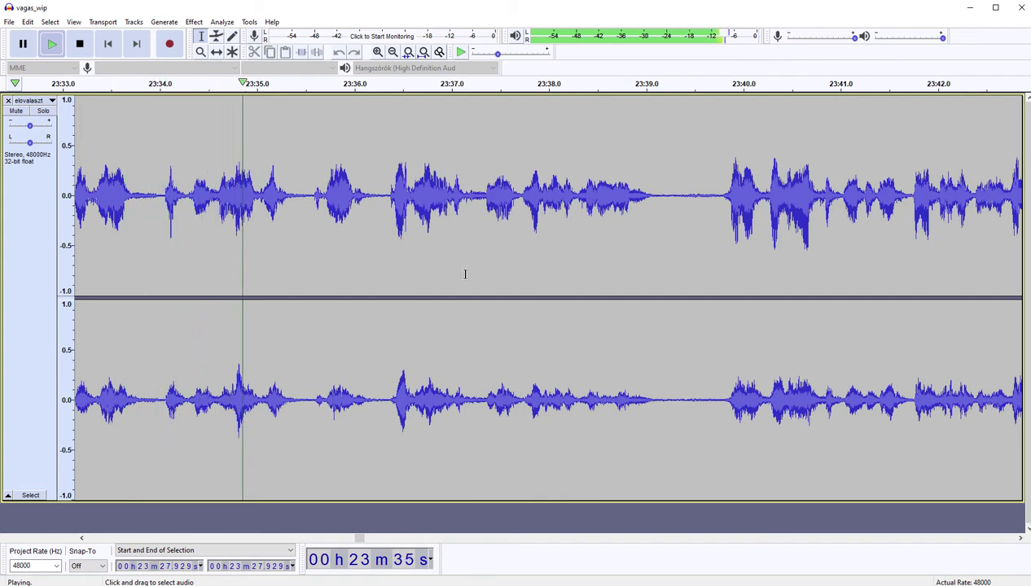
Step: Replay the speech from about 23:34, delete about 1.1 s of audio starting at 23:34.583 and play the result
left_click(160, 276)
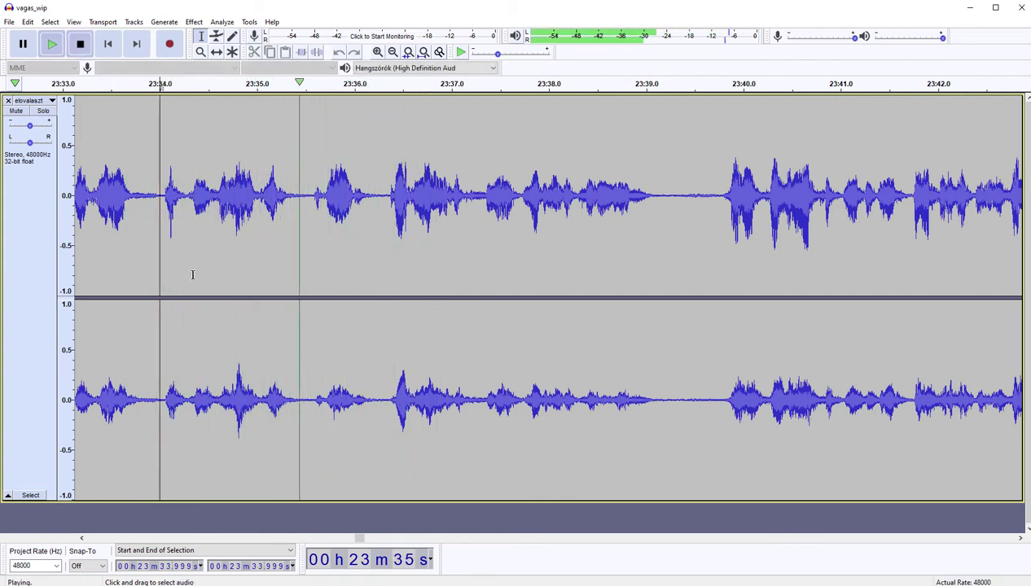
left_click(188, 274)
key("space")
key("space")
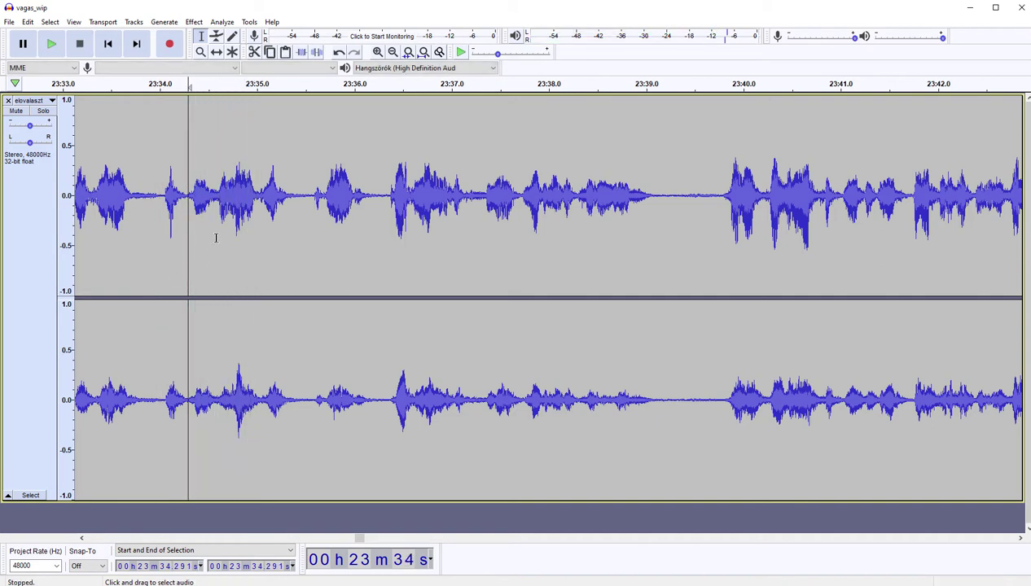
left_click_drag(215, 232, 322, 245)
key("Delete")
key("space")
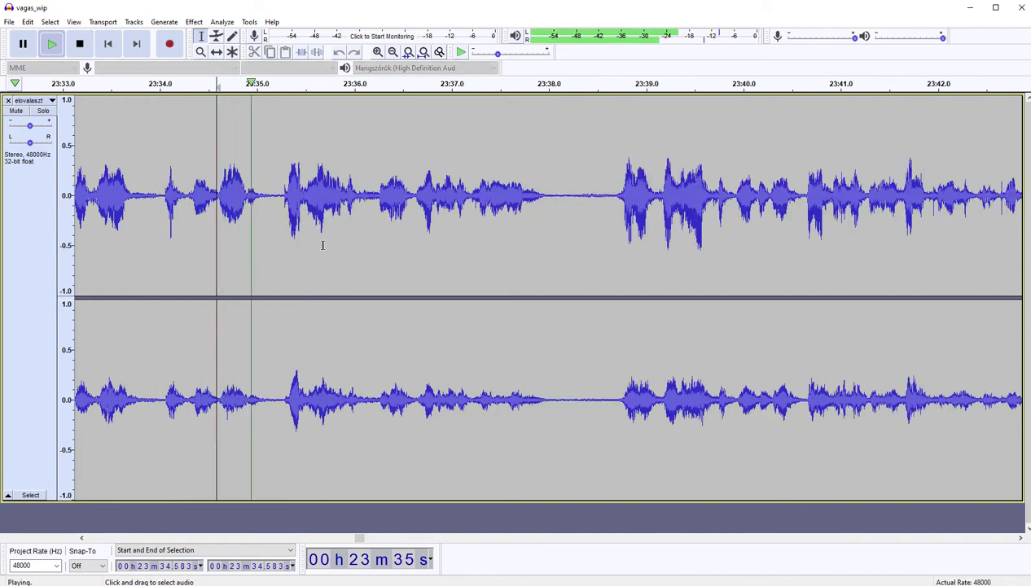
Step: Delete the pause from 23:38.074 to 23:38.611 and play the result
scroll(322, 245, "right", 3)
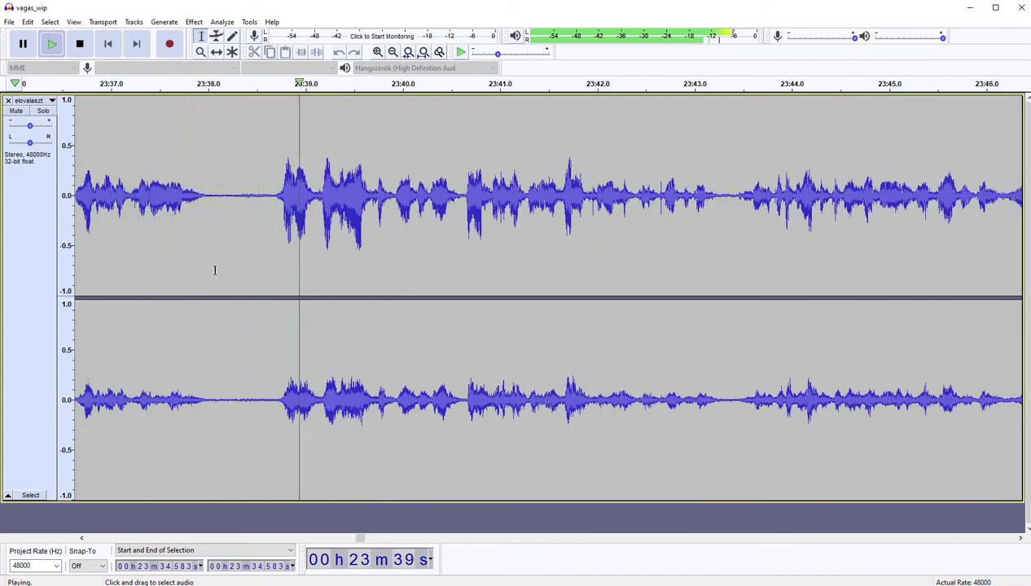
key("space")
left_click_drag(215, 270, 266, 259)
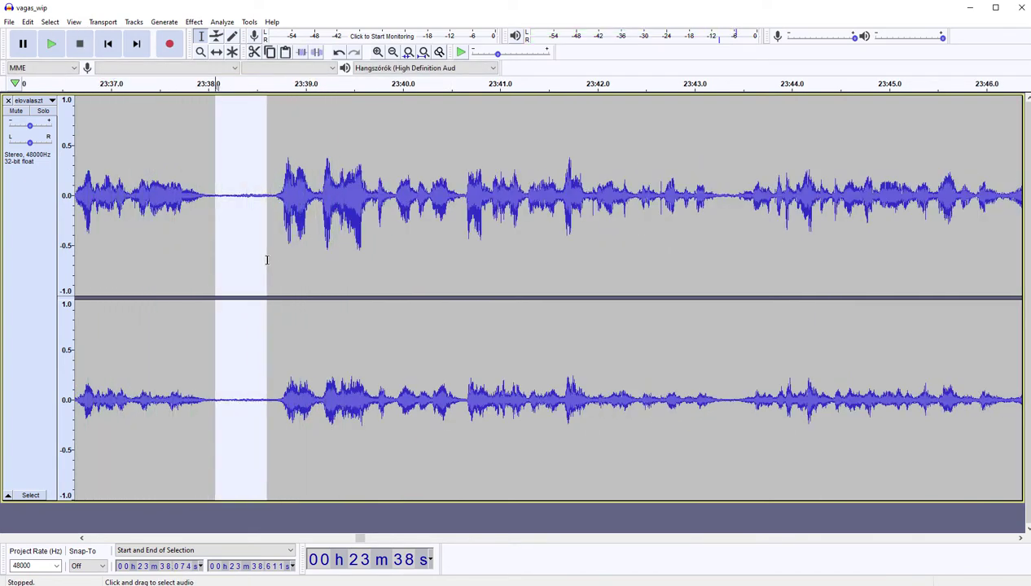
key("Delete")
key("space")
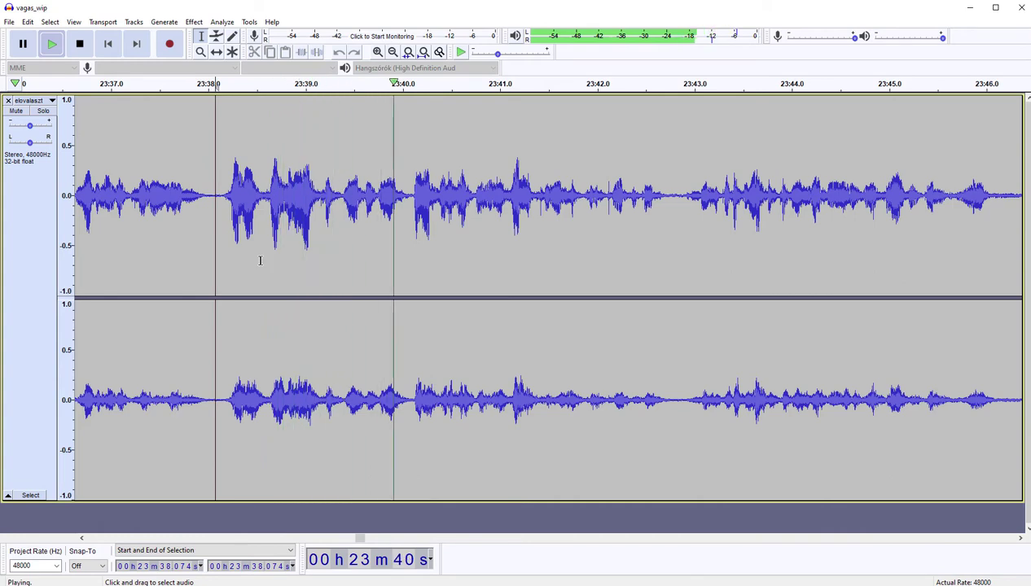
Step: Replay the passage around 23:39, delete about 1 s of pause and unwanted sound starting at 23:46.409, and resume playback
key("space")
key("space")
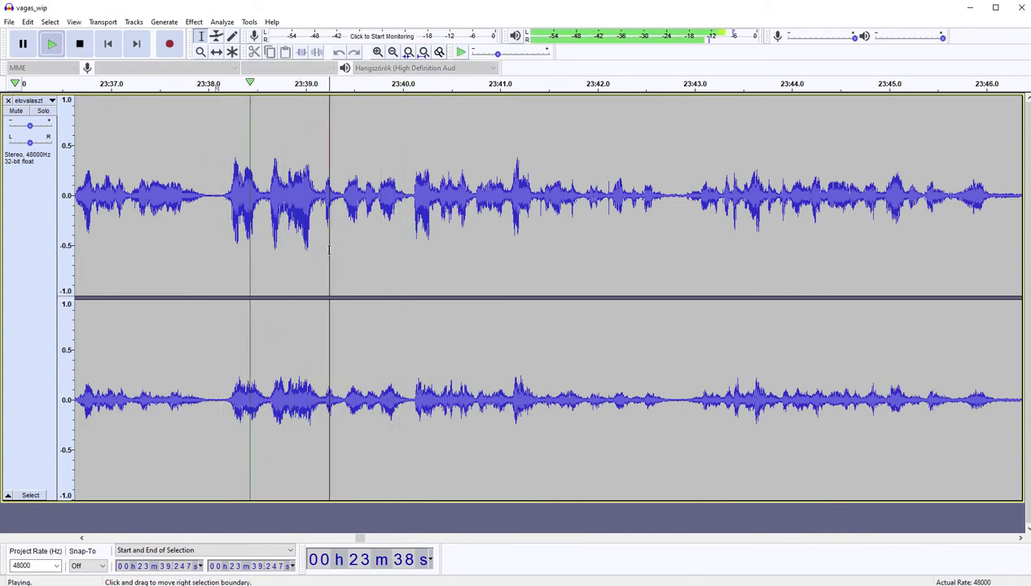
left_click(329, 250)
left_click(337, 250)
key("space")
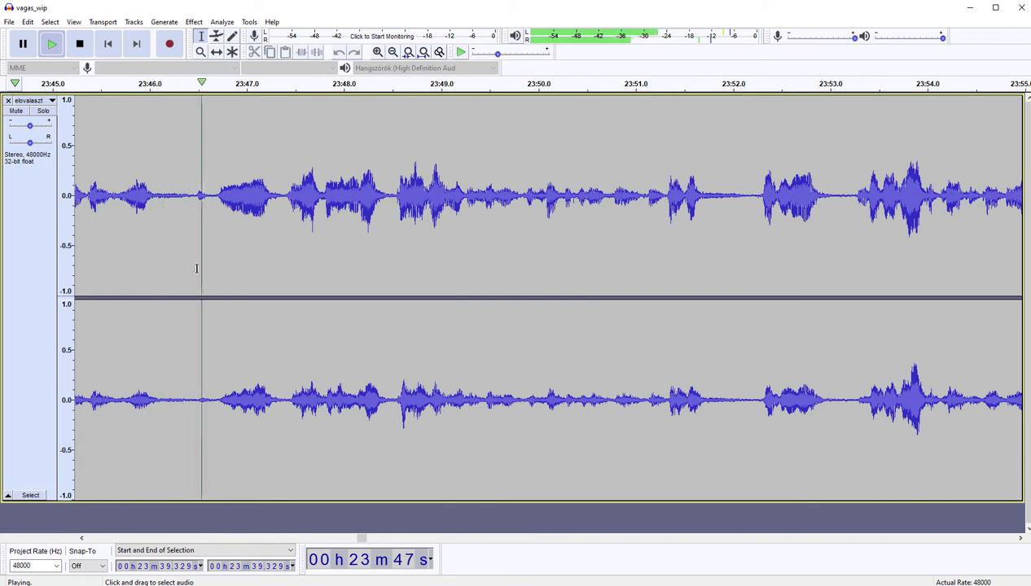
left_click_drag(188, 257, 285, 258)
key("Delete")
key("space")
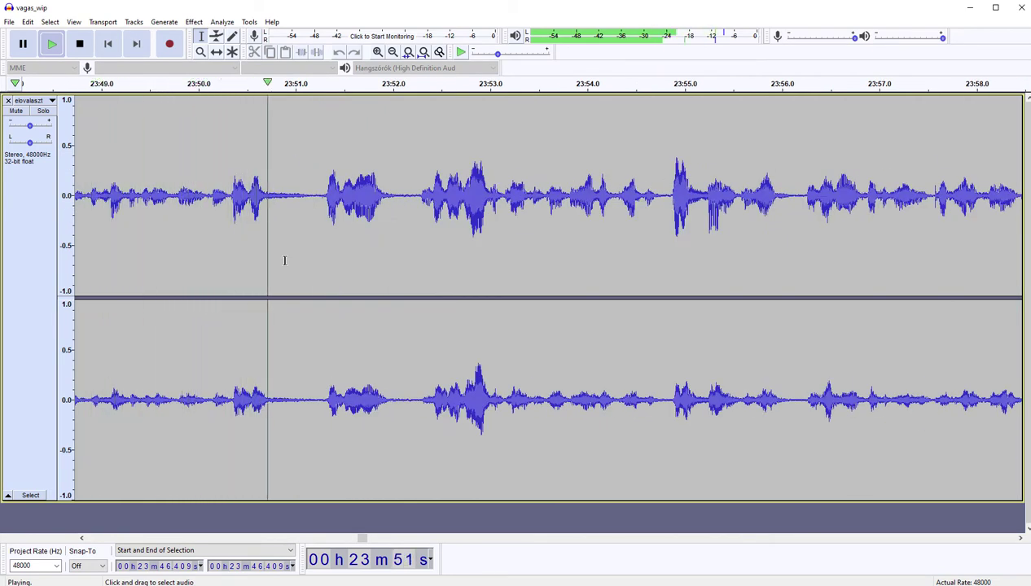
Step: Listen again from 23:50.309, delete about 0.9 s of audio starting there and play the result
key("space")
left_click(229, 269)
key("space")
key("space")
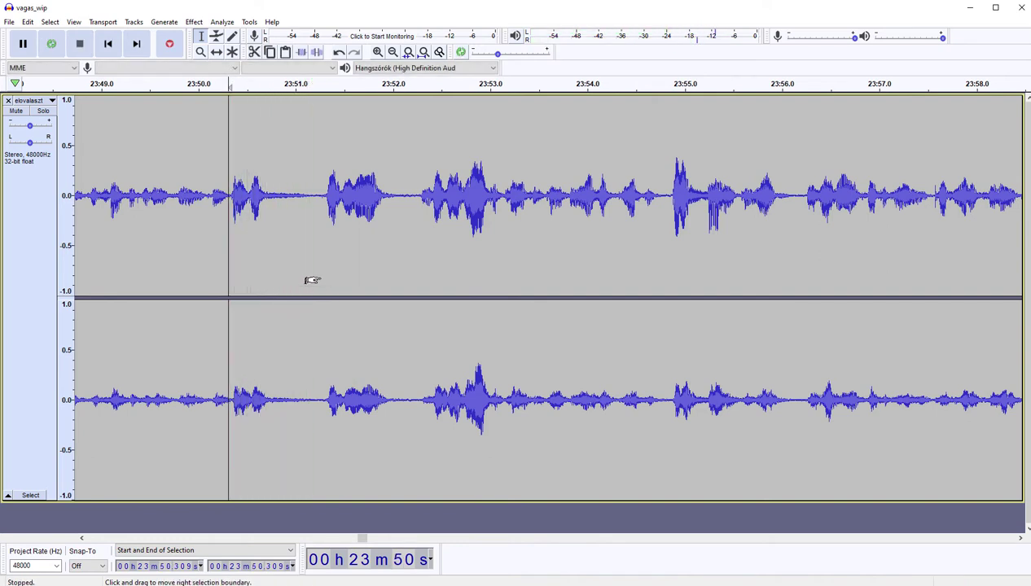
left_click(320, 280, "shift")
key("Delete")
key("space")
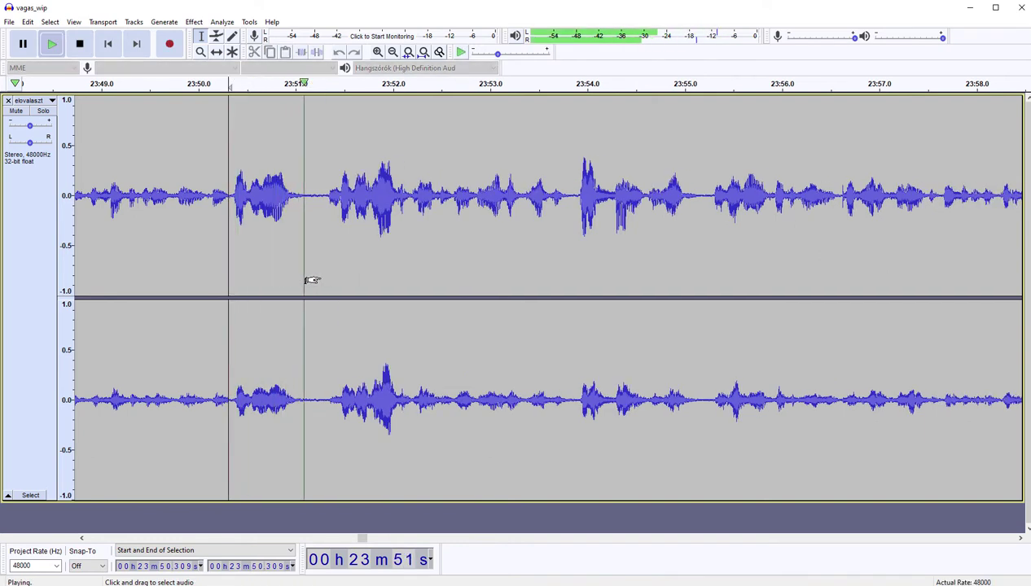
Step: Delete the following sound and pause from 23:50.309 to 23:51.202 and continue playback
key("space")
left_click(314, 270, "shift")
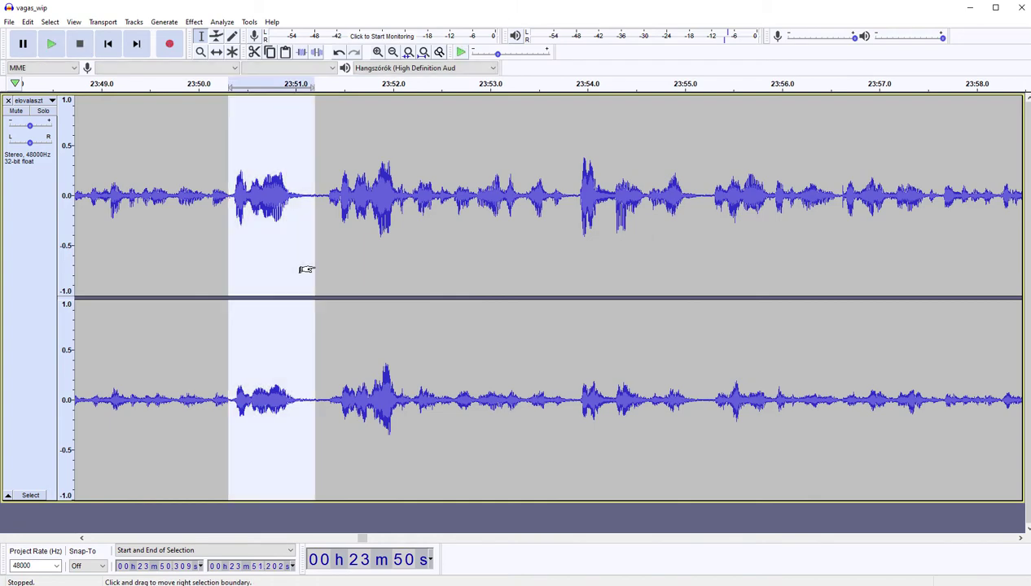
key("Delete")
key("space")
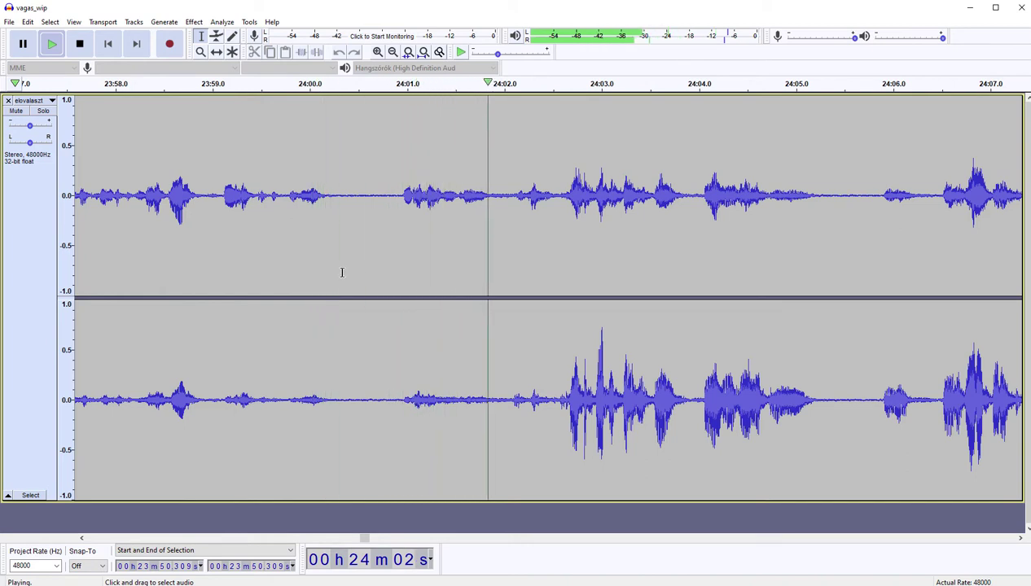
Step: Delete about 0.6 s of silence starting at 24:00.302 and the short gap from 24:01.335 to 24:01.475, resuming playback each time
left_click_drag(339, 273, 397, 266)
key("Delete")
key("space")
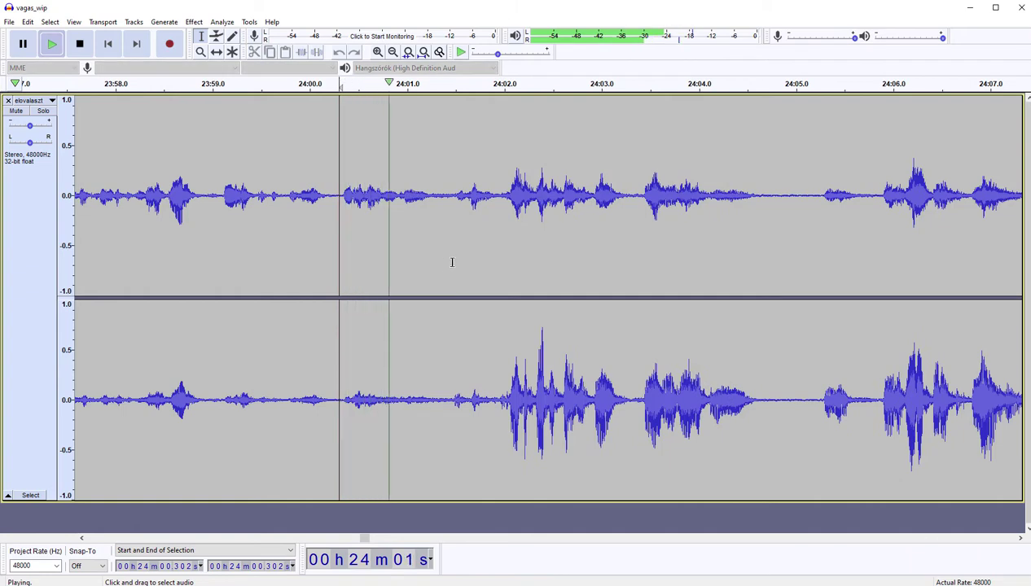
key("space")
left_click_drag(440, 277, 452, 276)
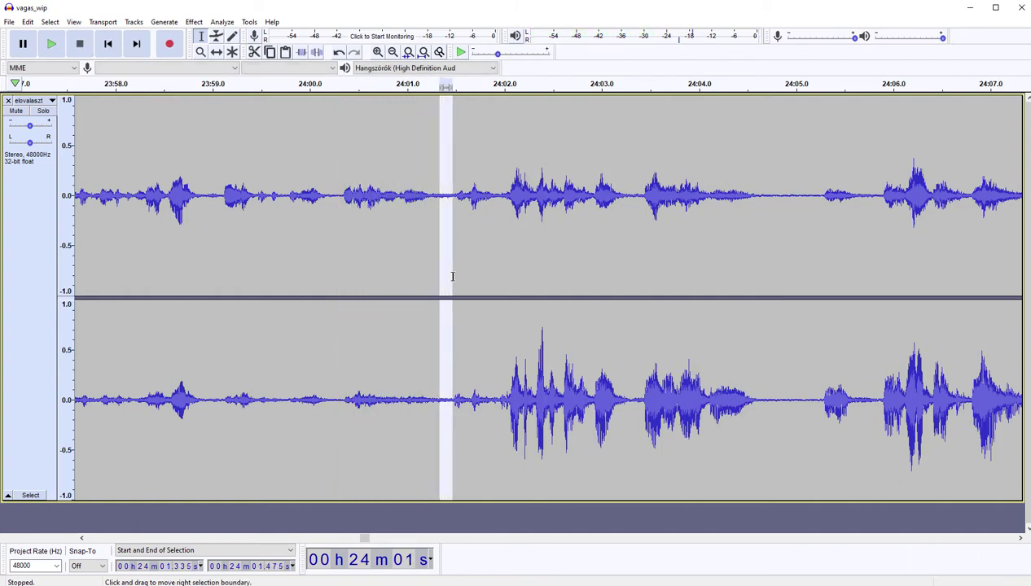
key("Delete")
key("space")
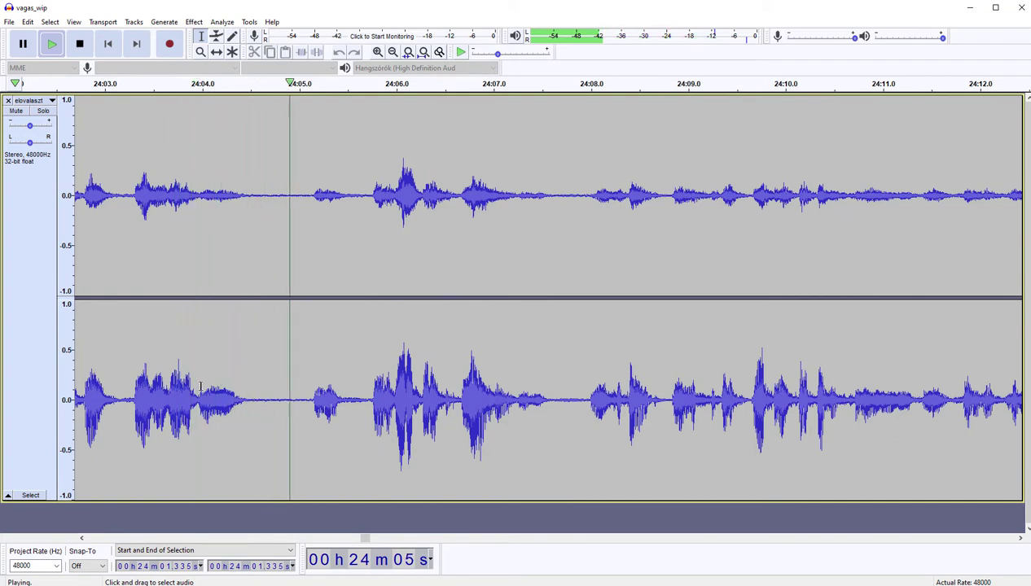
Step: Delete the trailing sound and pause from 24:03.980 to 24:04.995 and continue listening
key("space")
left_click_drag(200, 358, 298, 360)
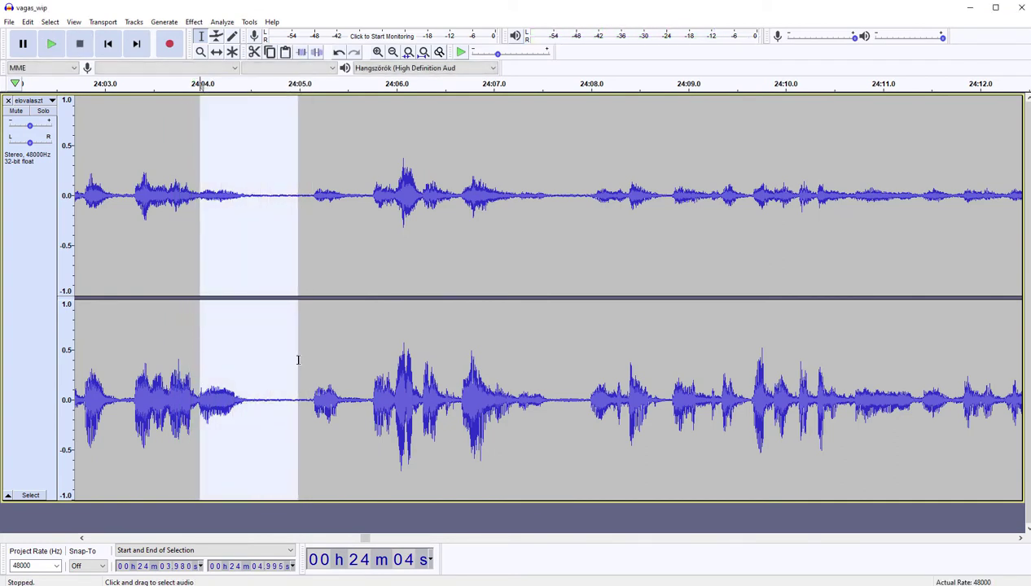
key("Delete")
key("space")
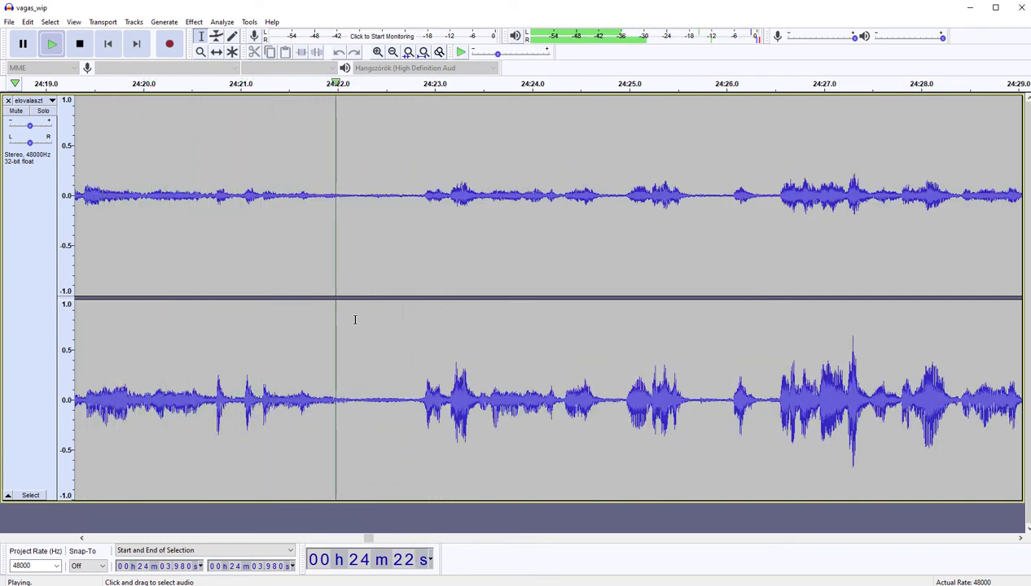
Step: Delete the pause from 24:22.186 to 24:22.764 and the section from 24:24.270 to 24:25.864, resuming playback after each cut
left_click_drag(355, 319, 410, 319)
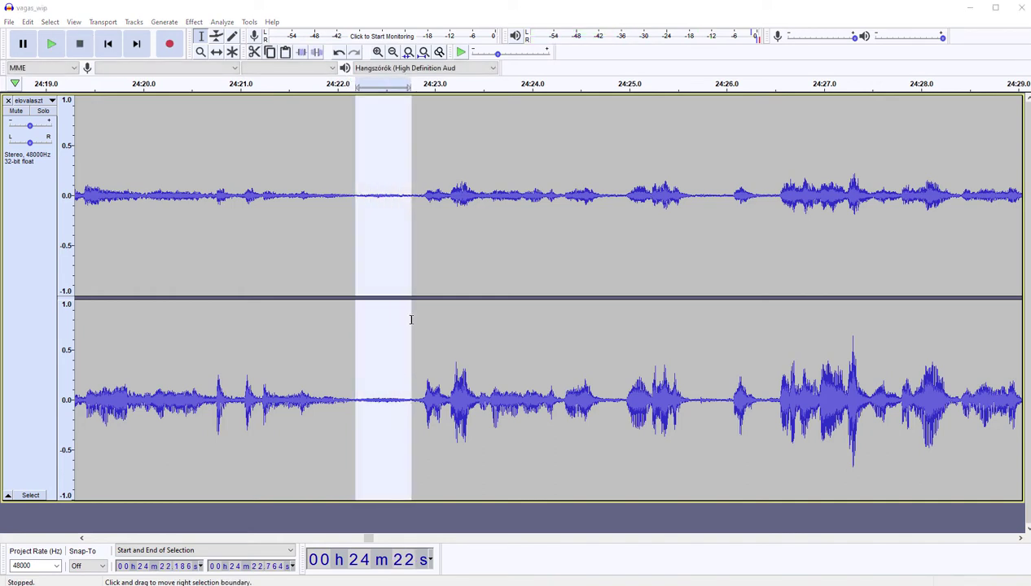
key("Delete")
key("space")
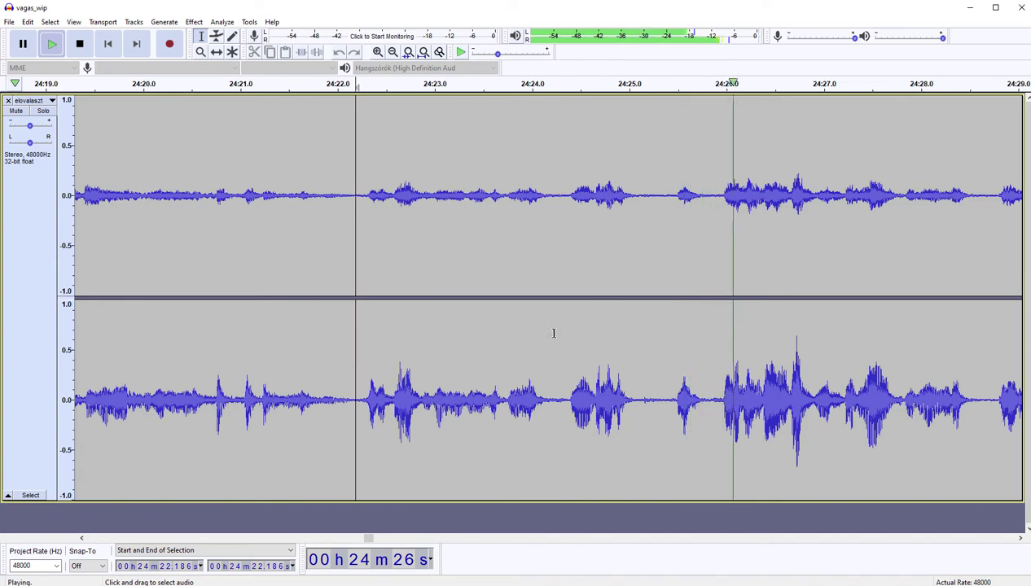
left_click_drag(558, 333, 712, 333)
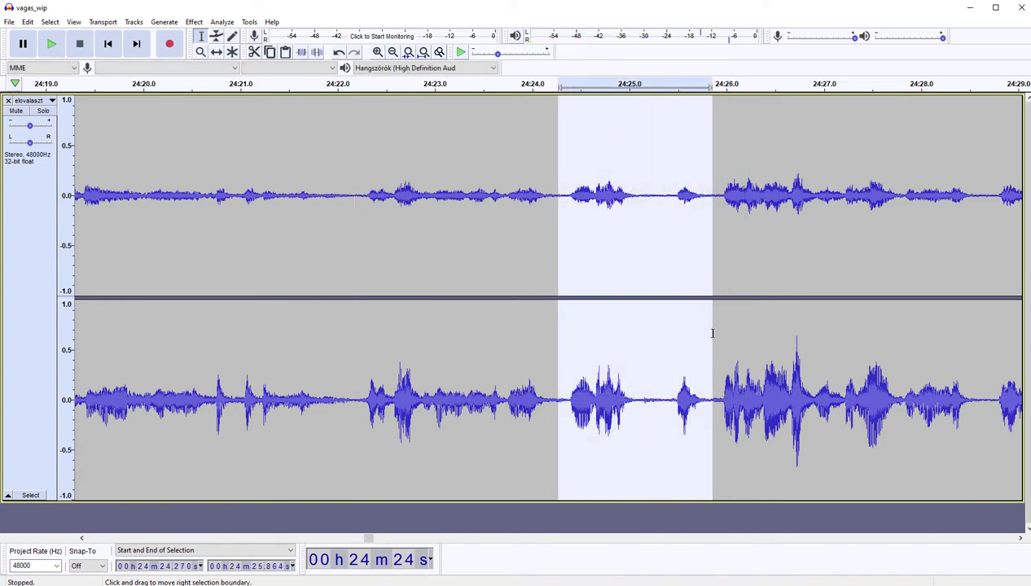
key("Left")
key("space")
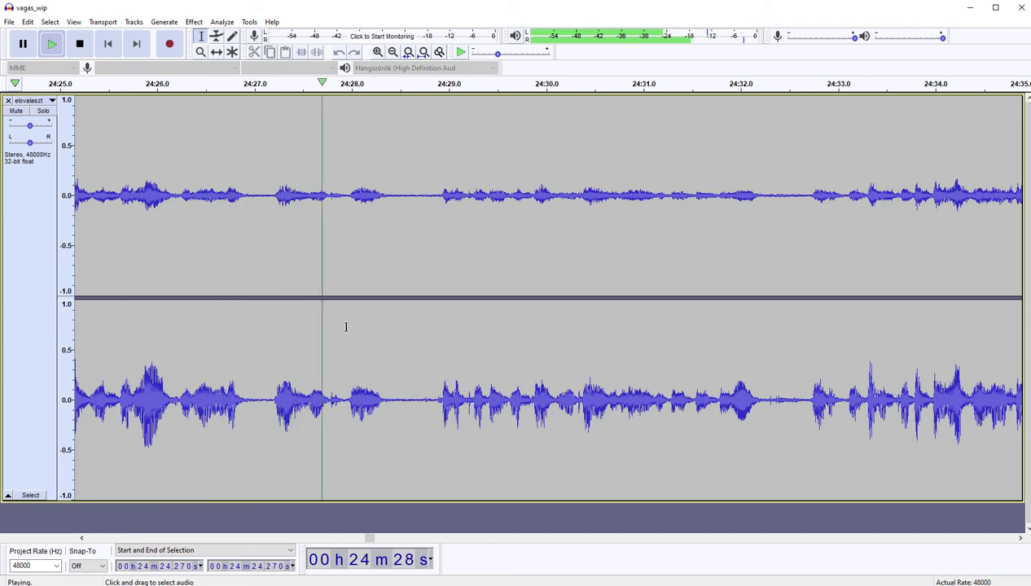
Step: Delete about 0.4 s of silence starting at 24:28.473 and the pause from 24:42.955 to 24:44.222, resuming playback each time
left_click_drag(396, 308, 437, 314)
key("Left")
key("space")
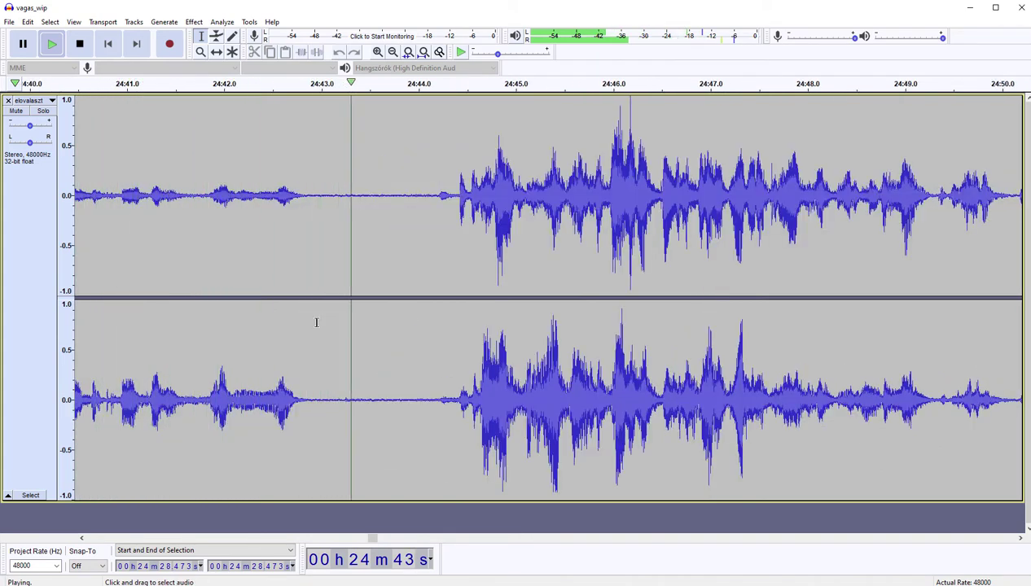
left_click_drag(317, 321, 438, 319)
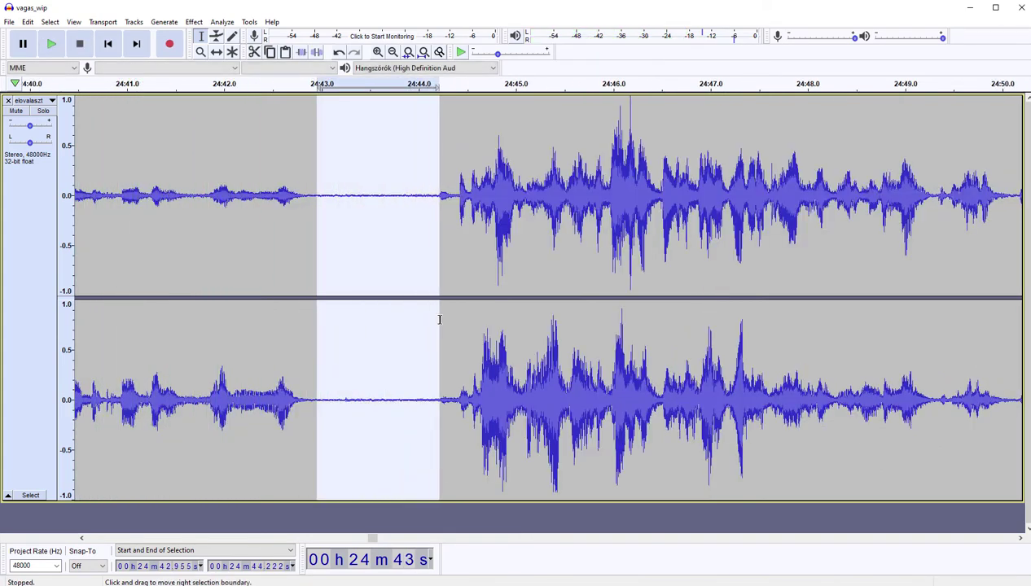
key("Delete")
key("space")
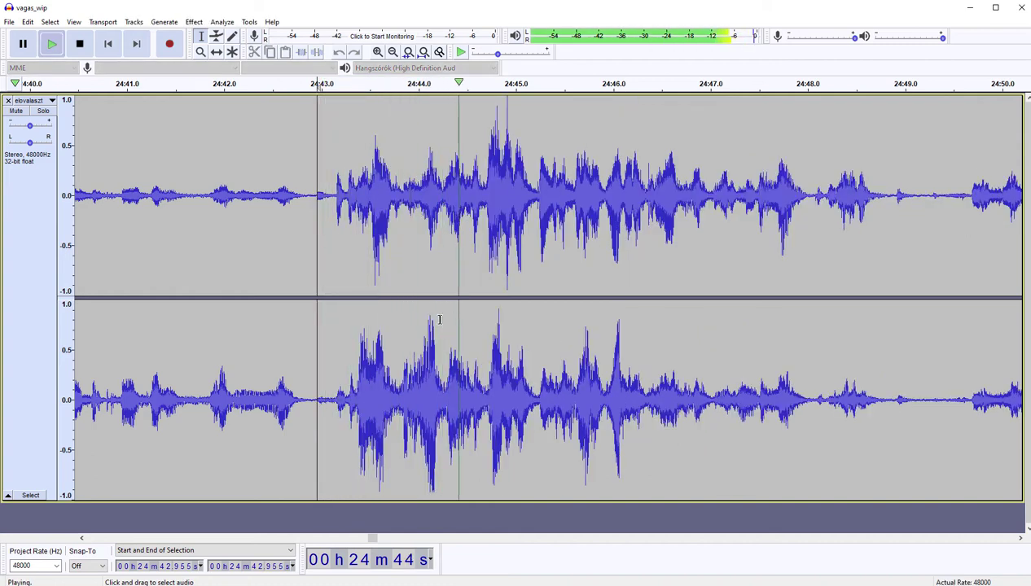
Step: Delete about 0.6 s of audio starting at 24:48.880 and about 0.5 s starting at 24:54.635, continuing playback after each
scroll(439, 320, "right", 5)
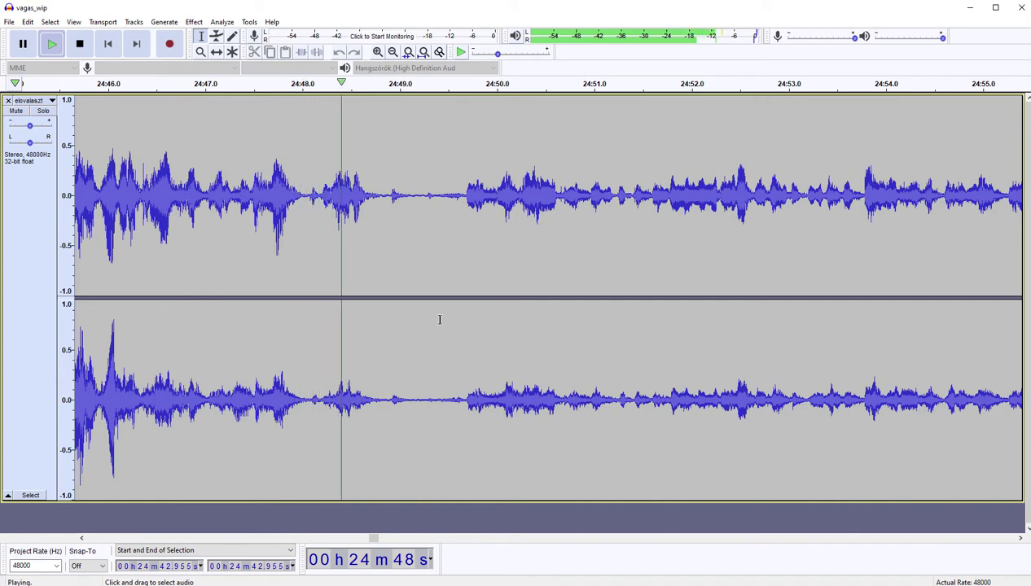
left_click_drag(388, 340, 447, 332)
key("Left")
key("space")
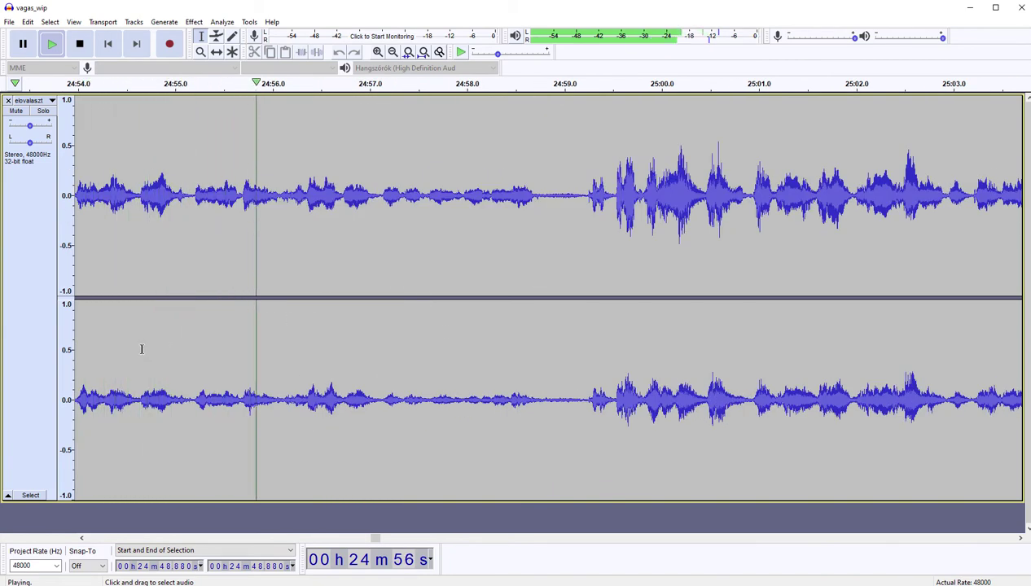
left_click_drag(140, 349, 189, 338)
key("Delete")
key("space")
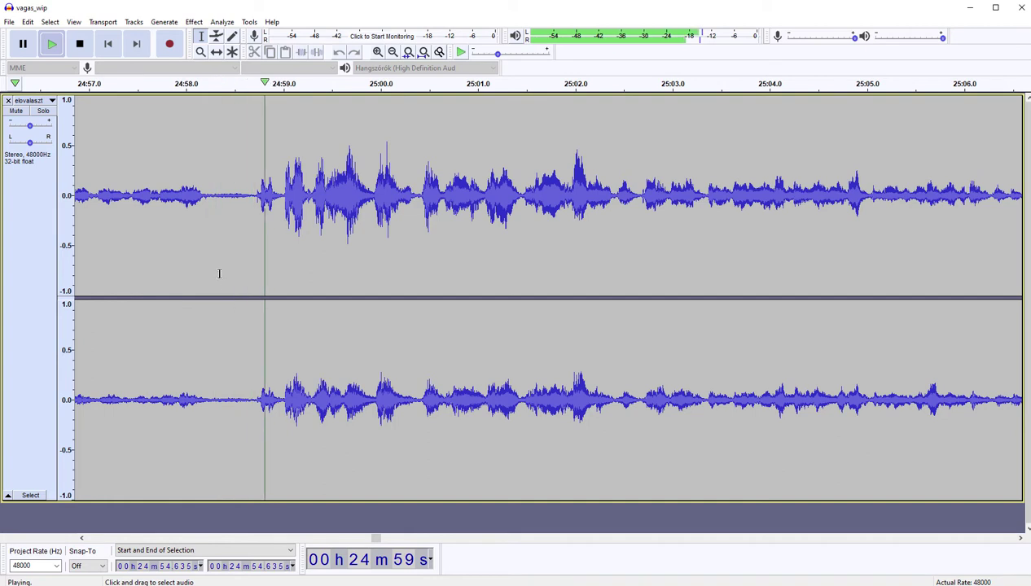
Step: Delete the pause and short sound from 24:58.389 to 24:58.967, plus about 0.3 s more from the same point, and play on
key("space")
left_click_drag(223, 267, 279, 268)
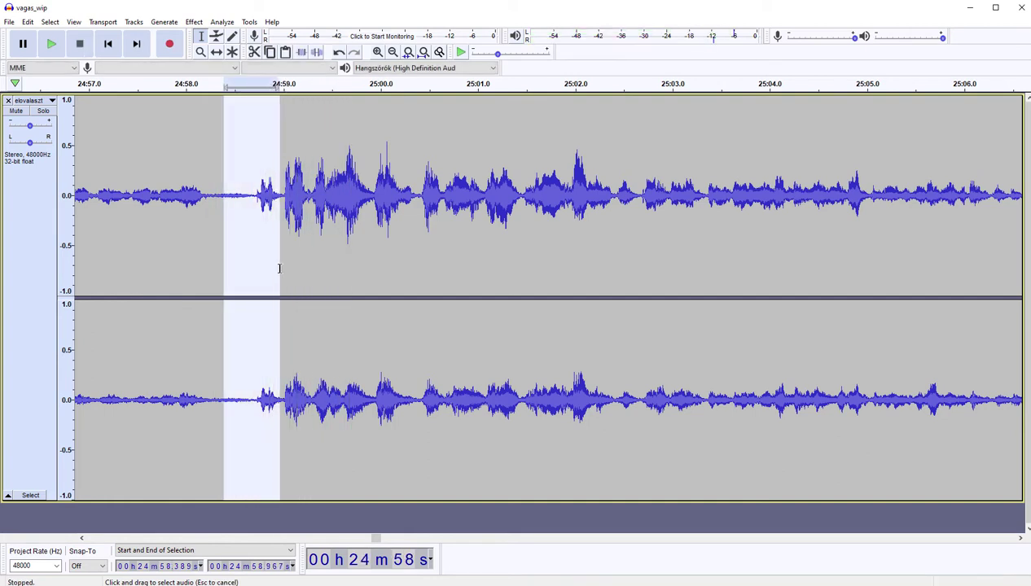
key("Delete")
key("space")
key("space")
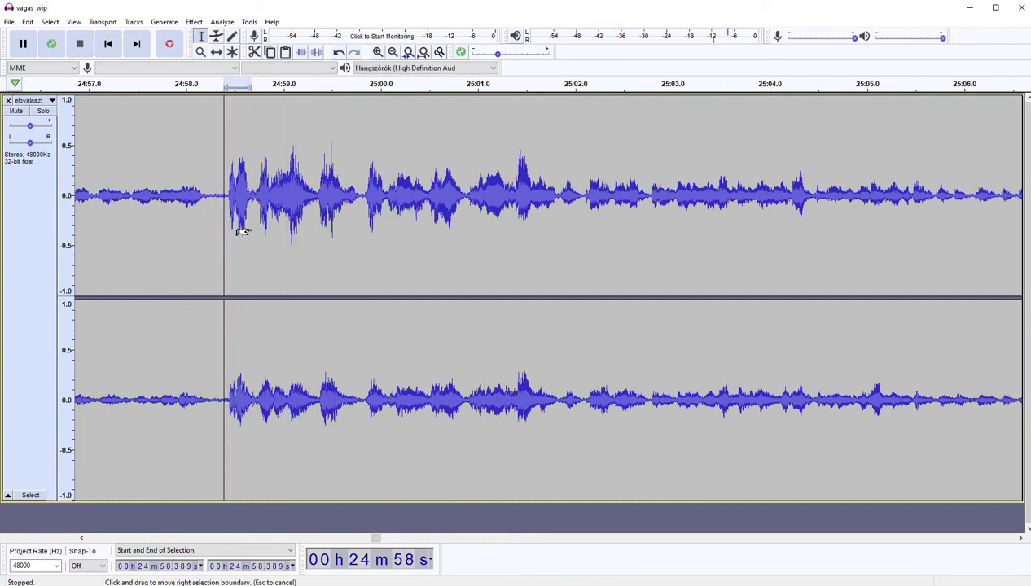
left_click(249, 232, "shift")
key("Delete")
key("space")
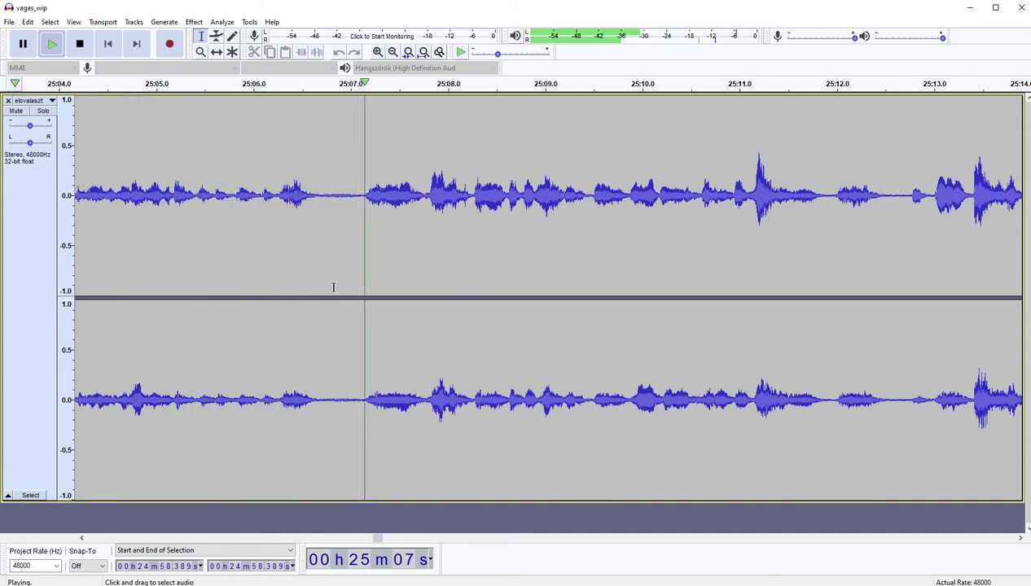
Step: Delete the pause and sound from 25:06.865 to 25:07.734 and about 1 s of audio starting at 25:11.056, replaying after each
key("space")
left_click_drag(337, 269, 422, 268)
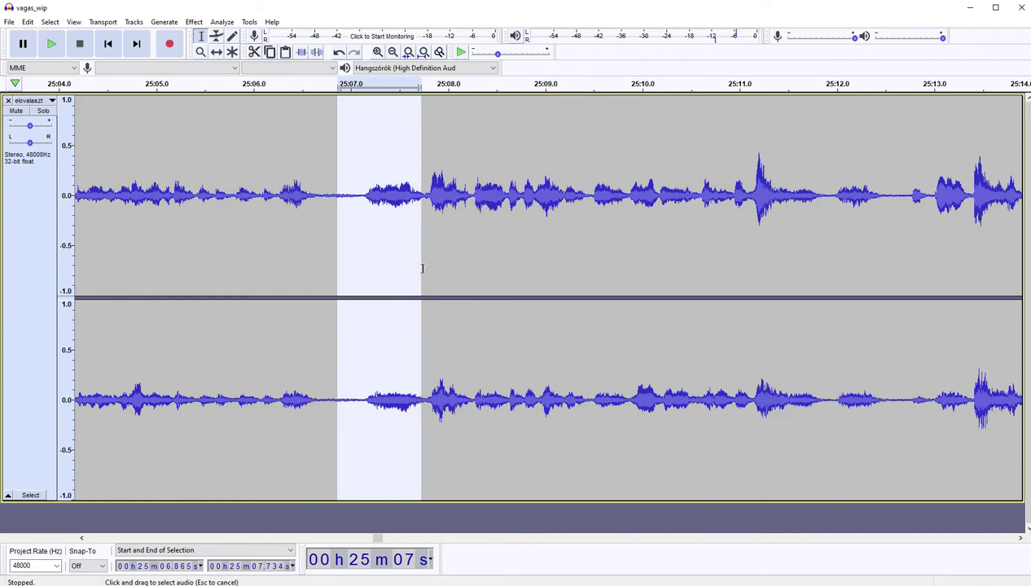
key("Delete")
key("space")
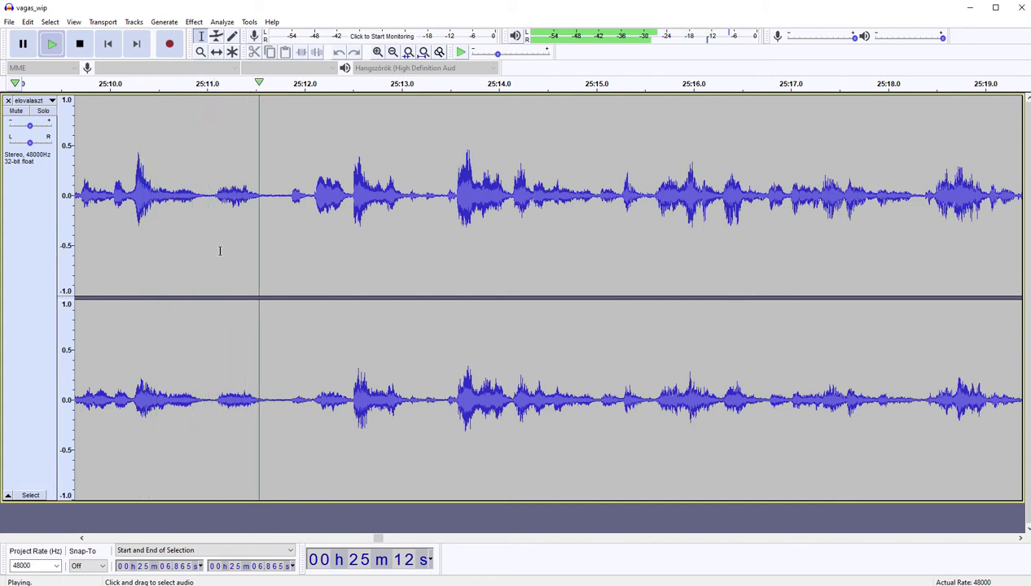
left_click_drag(211, 242, 310, 248)
key("Delete")
key("space")
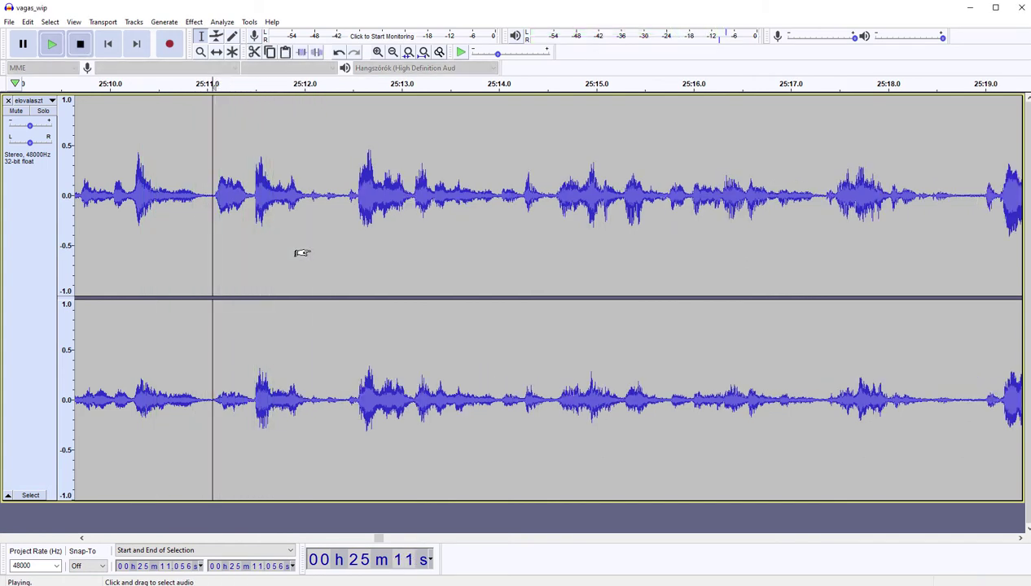
Step: Delete the short sound from 25:11.056 to 25:11.459 and about 1 s more from the same point, playing the result each time
key("space")
left_click_drag(212, 259, 242, 262)
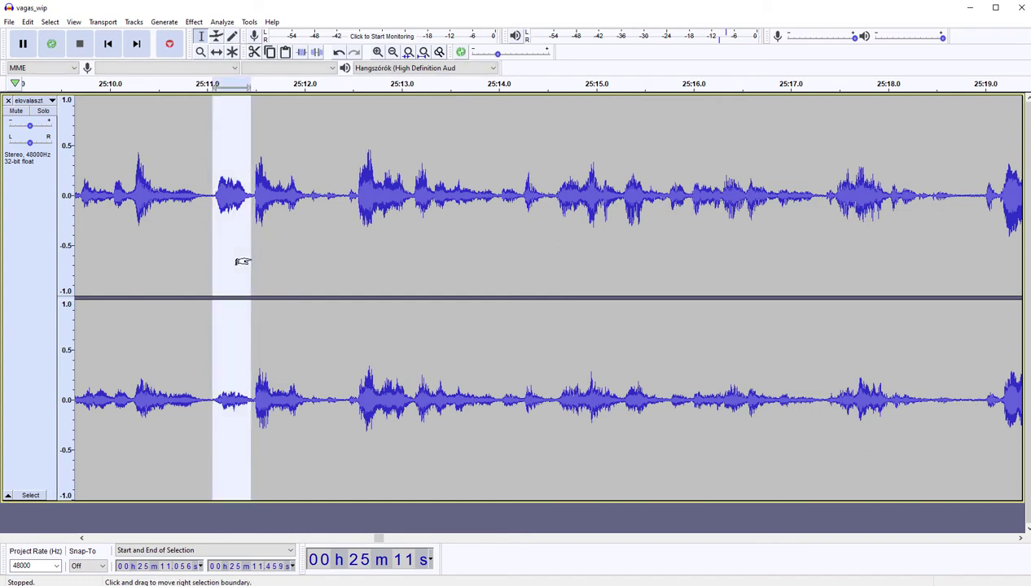
key("Delete")
key("space")
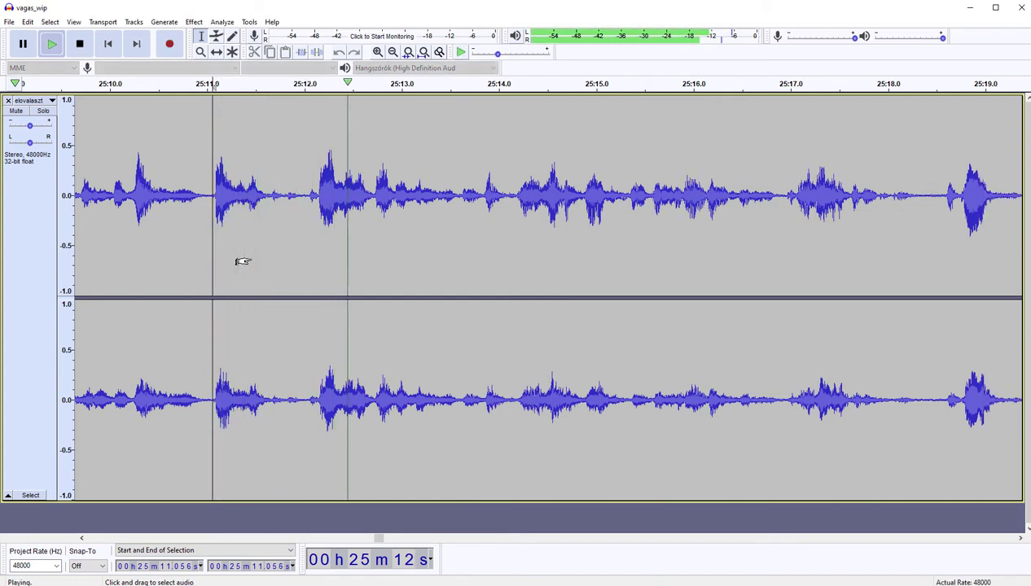
key("space")
left_click_drag(285, 255, 309, 252)
key("Delete")
key("space")
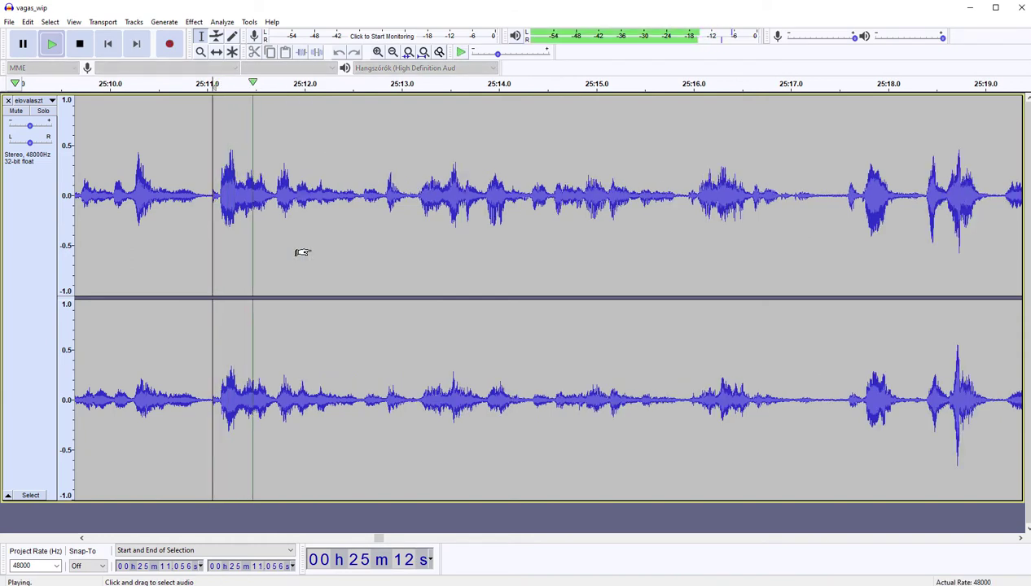
Step: Delete the sounds from 25:17.488 to 25:18.364 and the pause and sound from 25:19.409 to 25:19.946, resuming playback each time
scroll(299, 251, "right", 3)
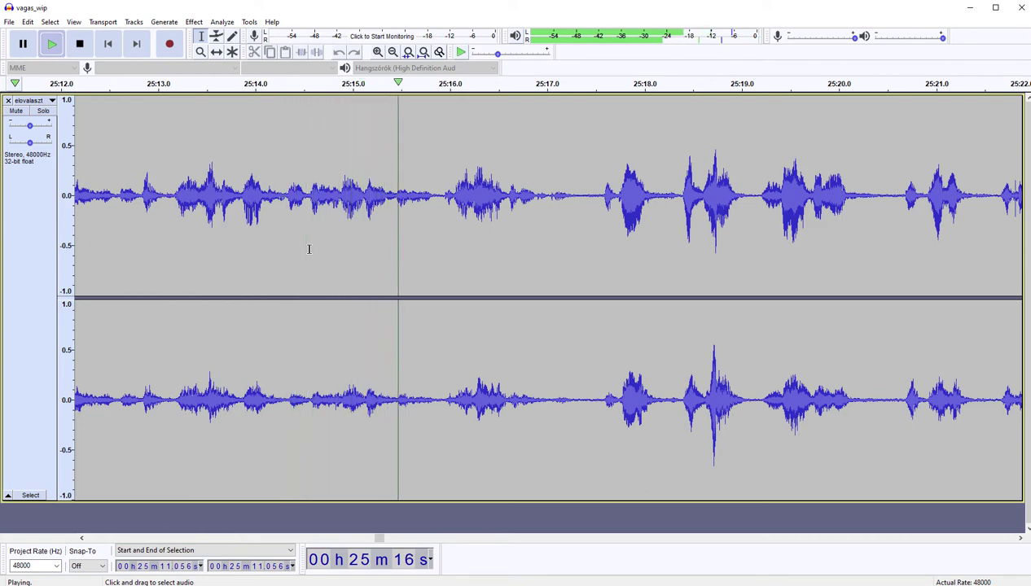
scroll(373, 257, "right", 6)
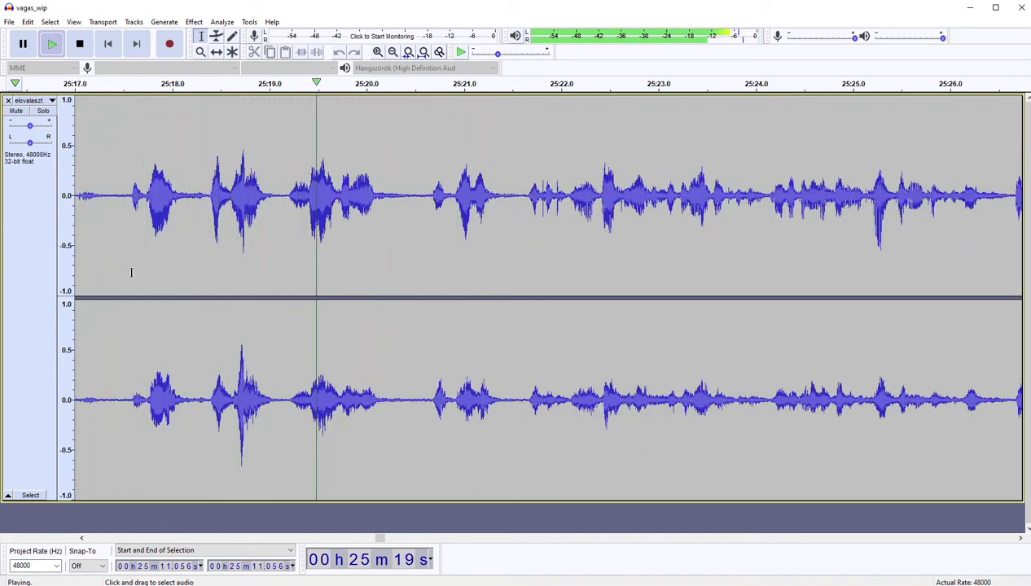
key("space")
left_click_drag(122, 273, 206, 269)
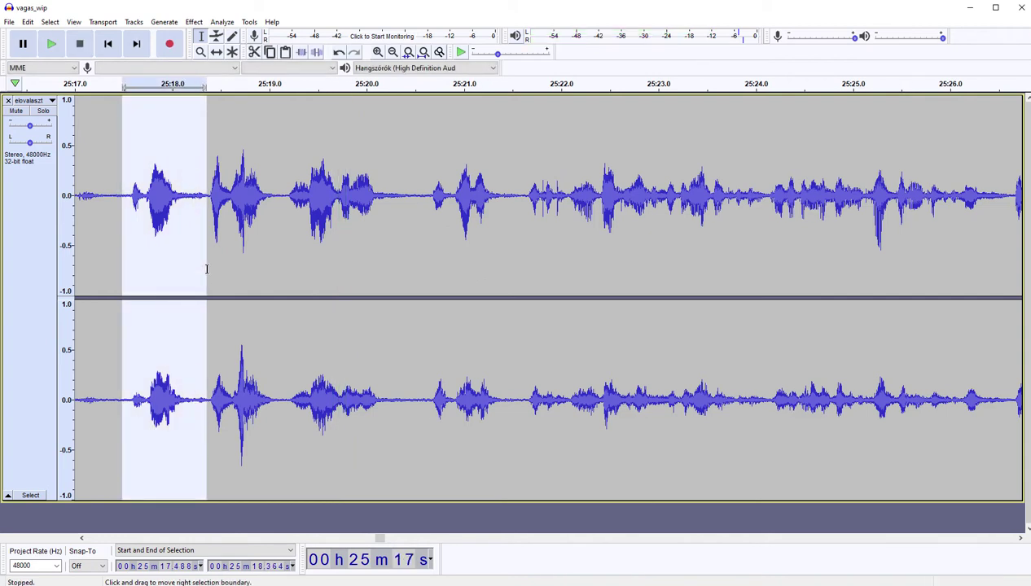
key("Delete")
key("space")
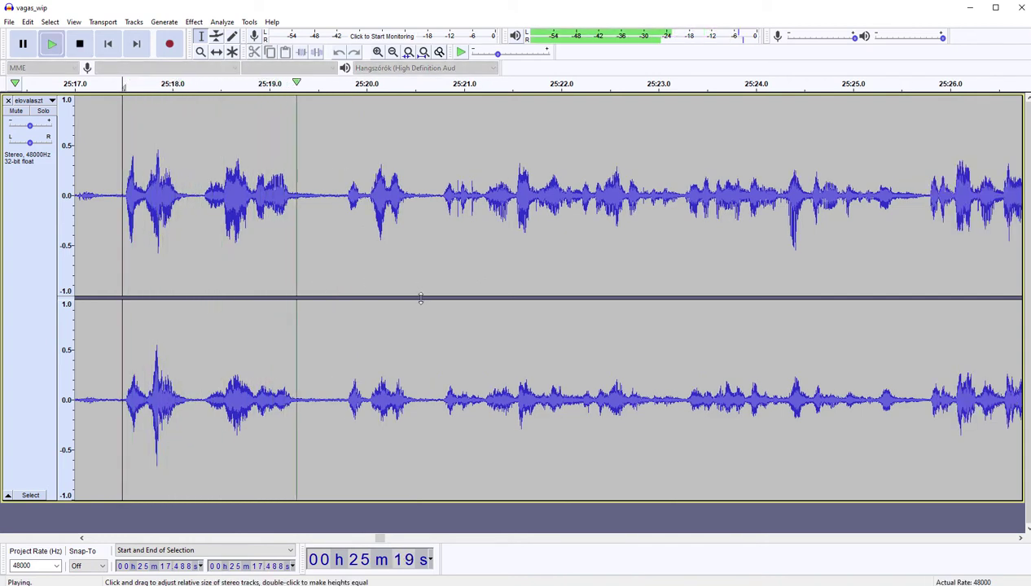
left_click_drag(309, 342, 364, 328)
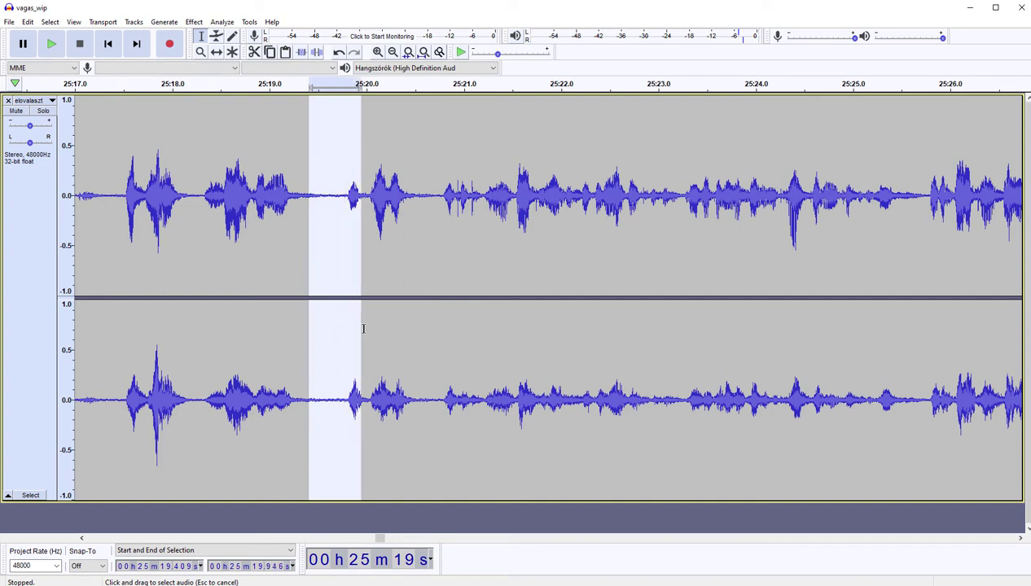
key("Delete")
key("space")
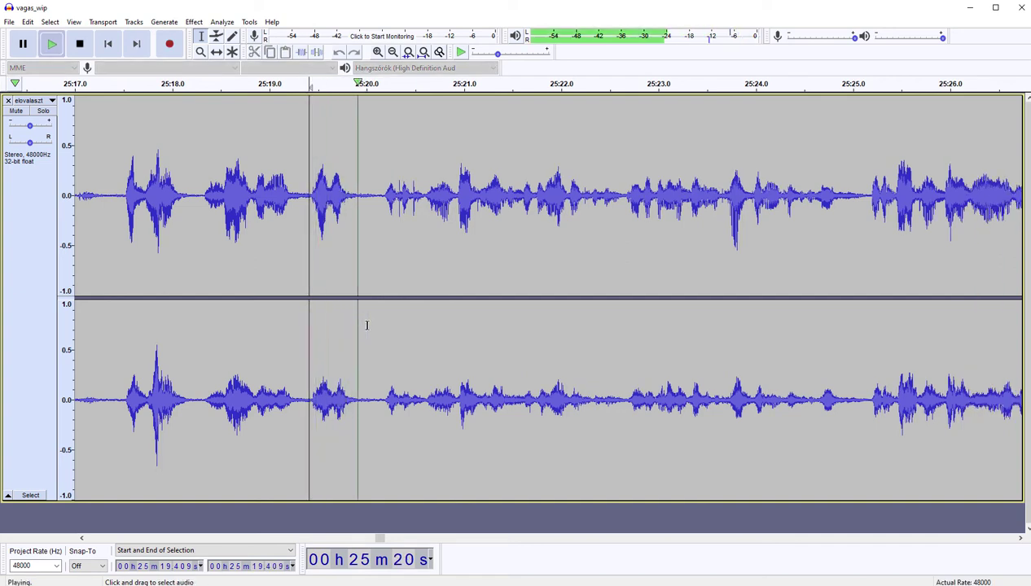
Step: Delete about 0.3 s of silence starting at 25:19.882 and about 0.3 s starting at 25:30.745, continuing playback after each cut
key("space")
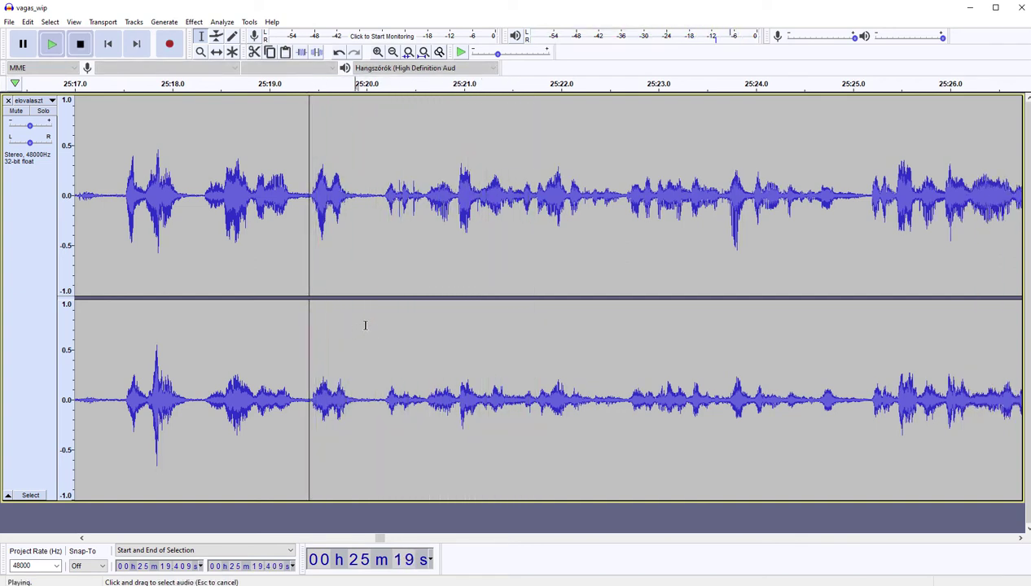
left_click_drag(355, 323, 384, 317)
key("Delete")
key("space")
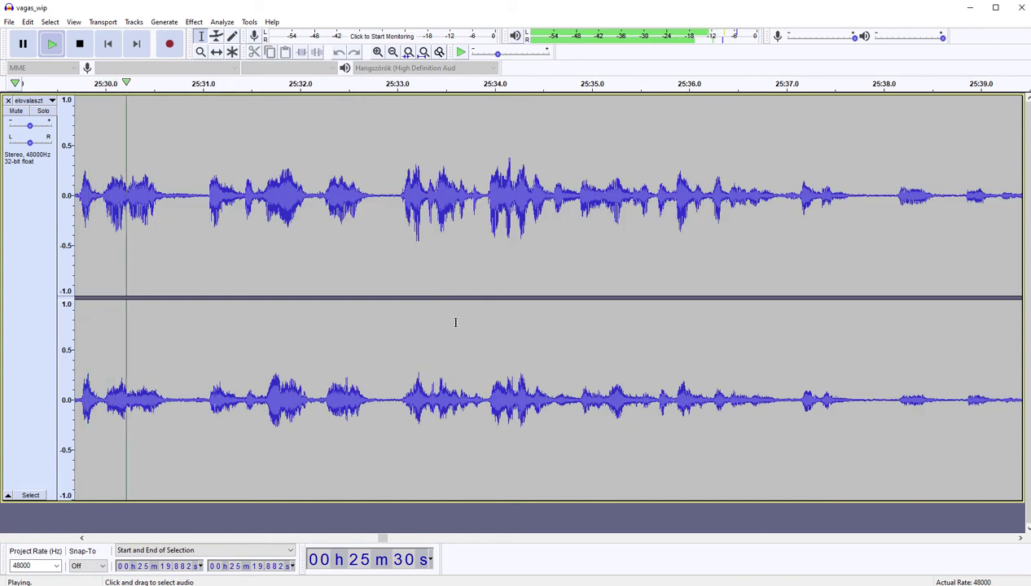
left_click_drag(179, 325, 205, 324)
key("Delete")
key("space")
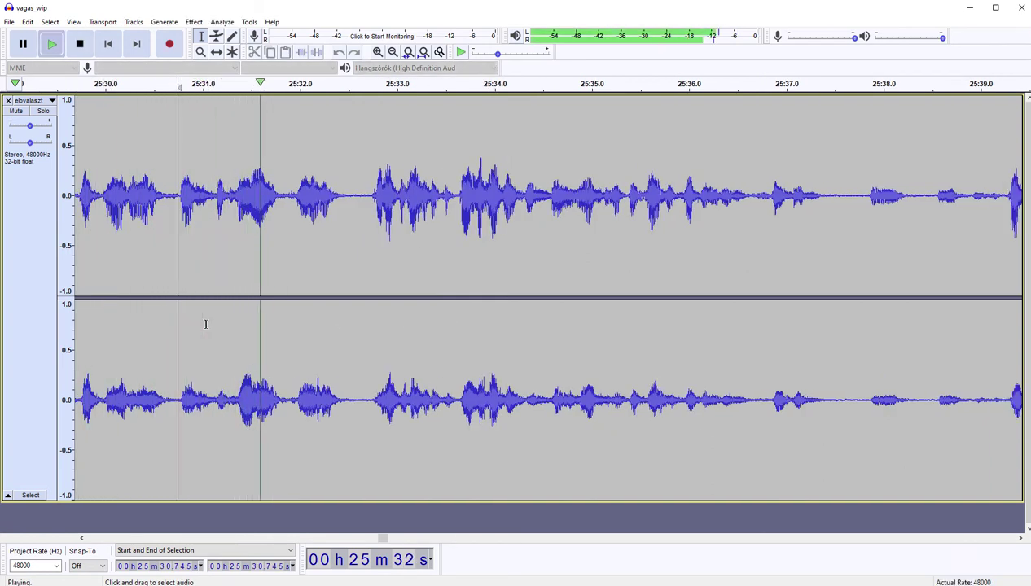
Step: Delete about 0.8 s of audio starting at 25:31.930 and the quiet section from 25:36.909 to 25:38.497, resuming playback each time
left_click_drag(292, 327, 366, 327)
key("Delete")
key("space")
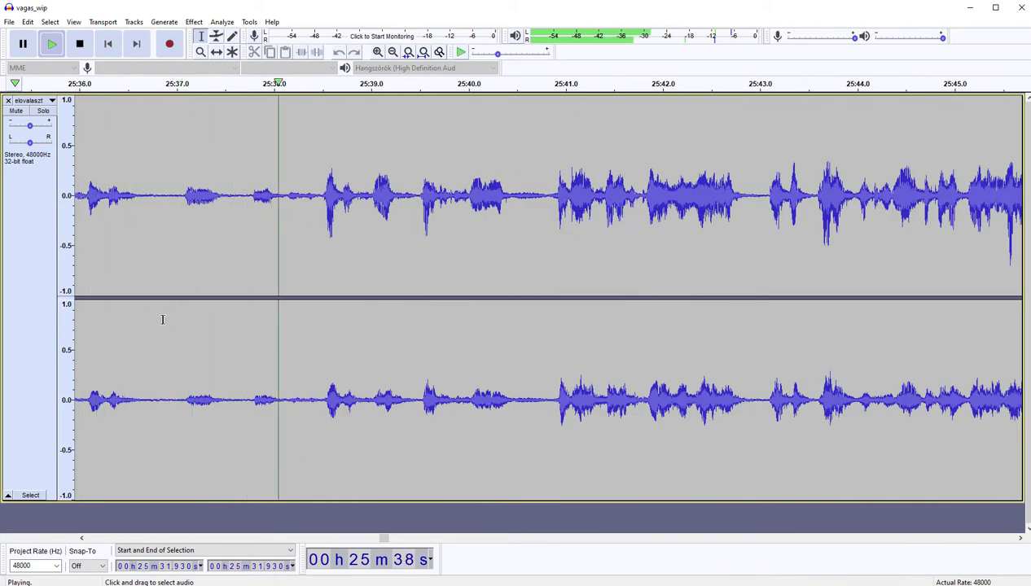
left_click_drag(167, 317, 320, 318)
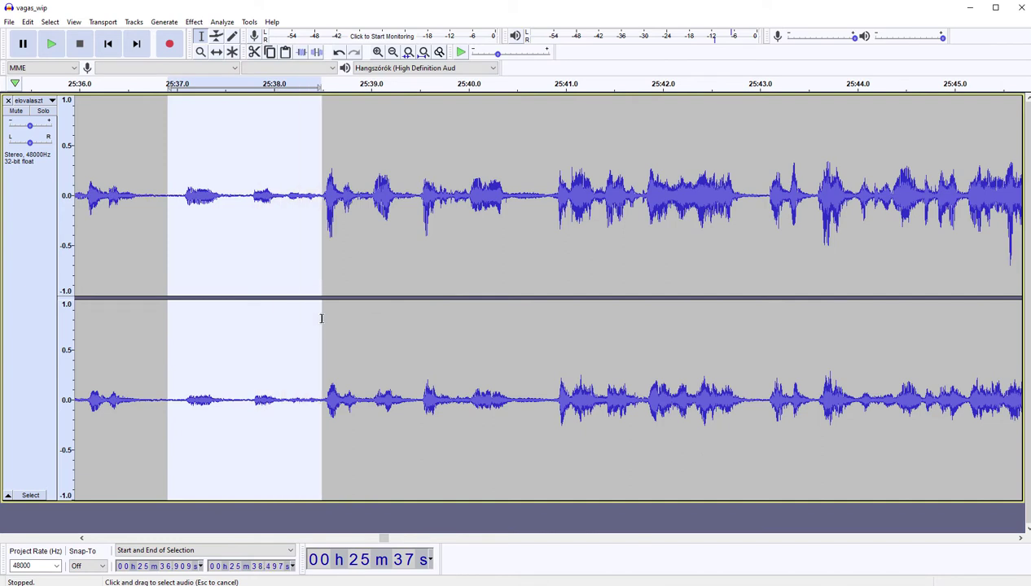
key("Delete")
key("space")
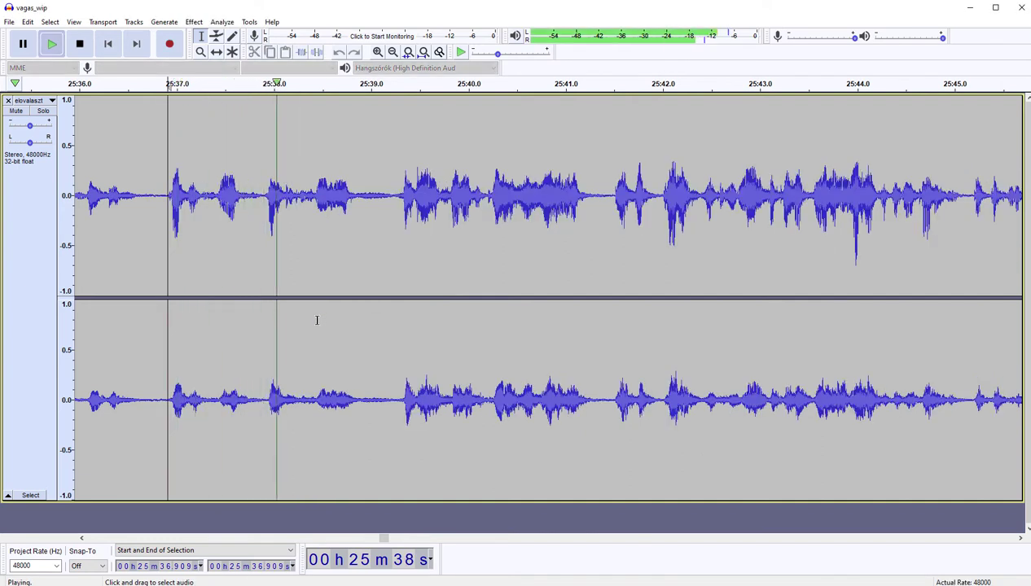
Step: Delete the short pauses starting at 25:38.900 and 25:46.774, about 0.3 s each, and continue listening after each cut
left_click_drag(360, 322, 395, 320)
key("Delete")
key("space")
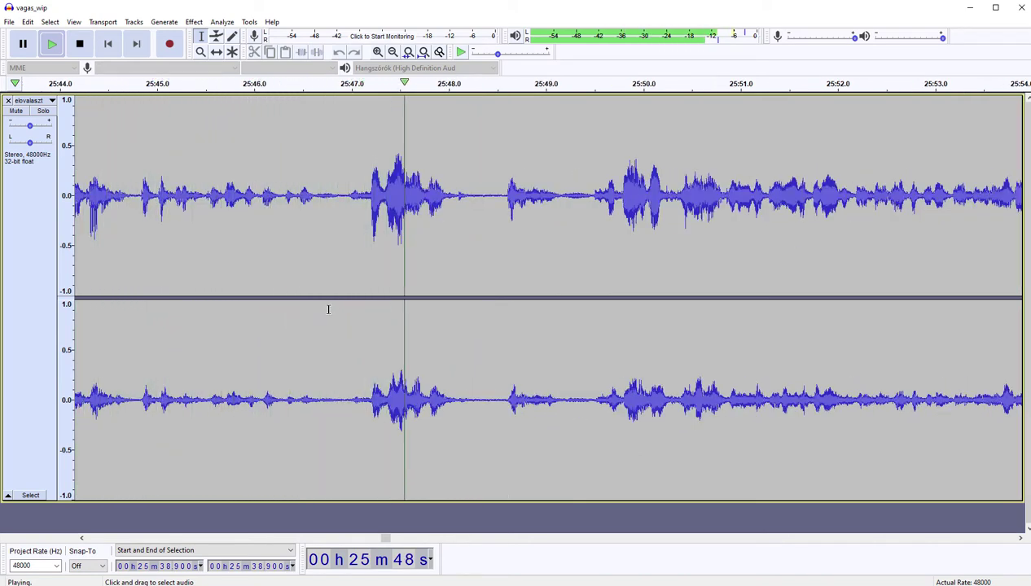
left_click_drag(329, 308, 362, 306)
key("Delete")
key("space")
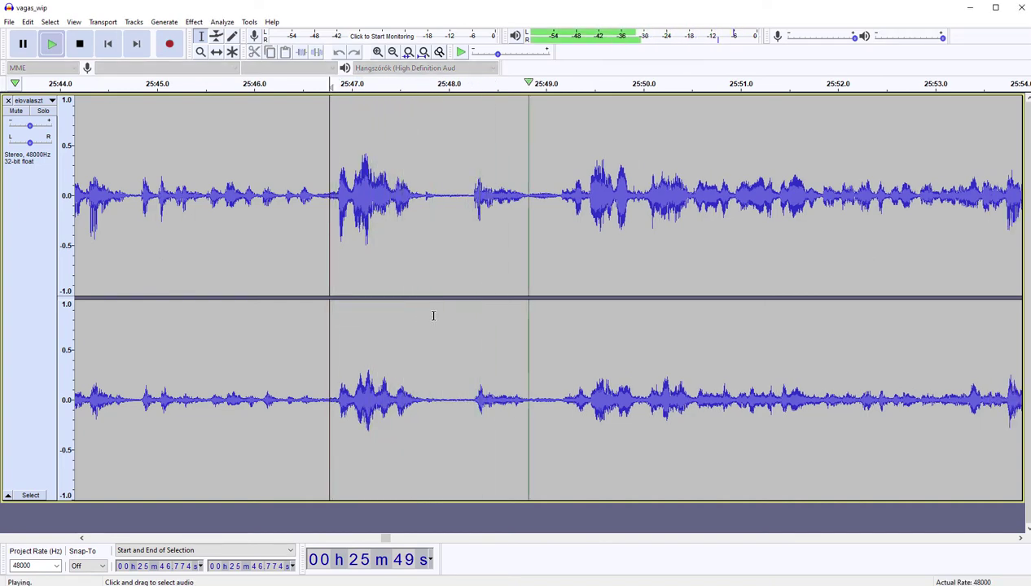
Step: Delete about 0.4 s of silence starting at 25:47.848 and about 0.8 s of audio starting at 25:55.565, resuming playback each time
left_click_drag(434, 316, 468, 311)
key("Delete")
key("space")
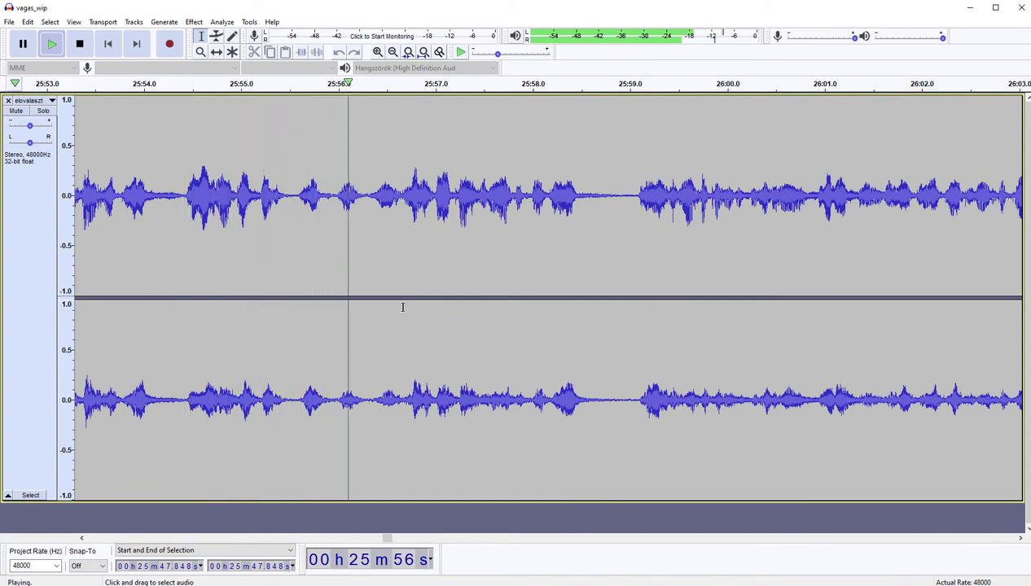
key("space")
left_click_drag(295, 330, 374, 322)
key("Left")
key("space")
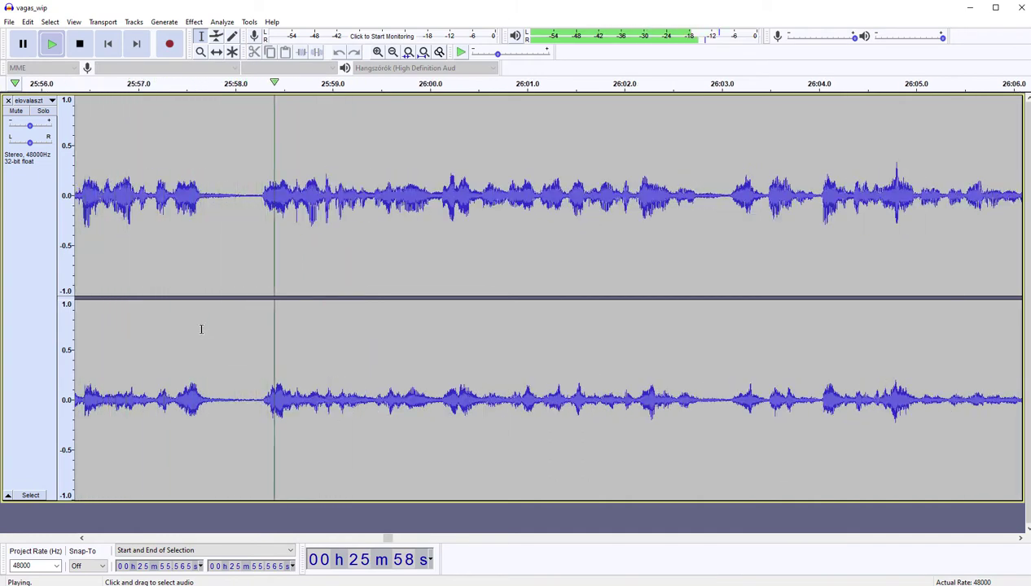
Step: Delete the pause from 25:57.824 to 25:58.238 and the passage from 26:09.983 to 26:14.752, resuming playback after each cut
left_click_drag(219, 277, 257, 268)
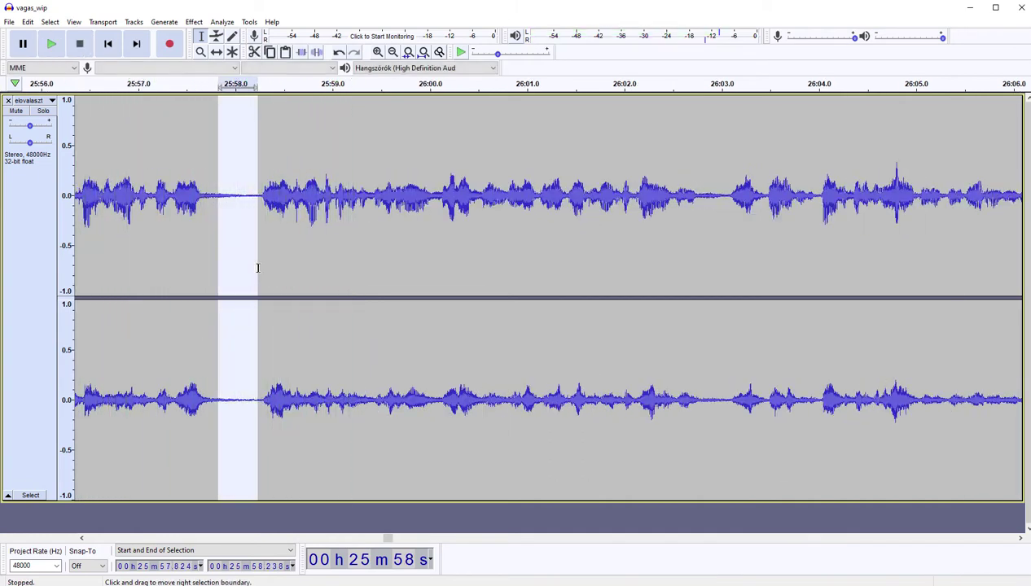
key("Delete")
key("space")
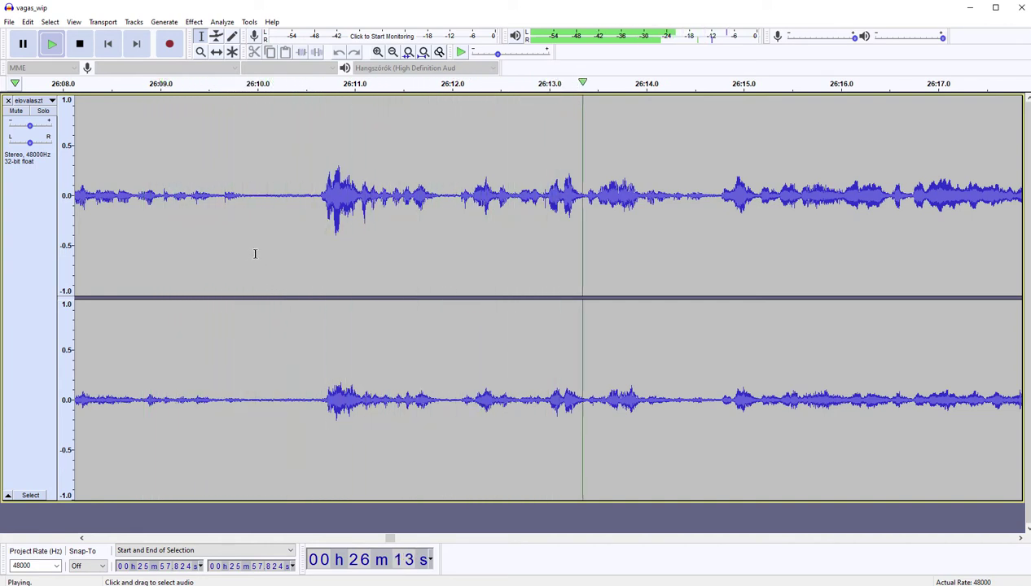
key("space")
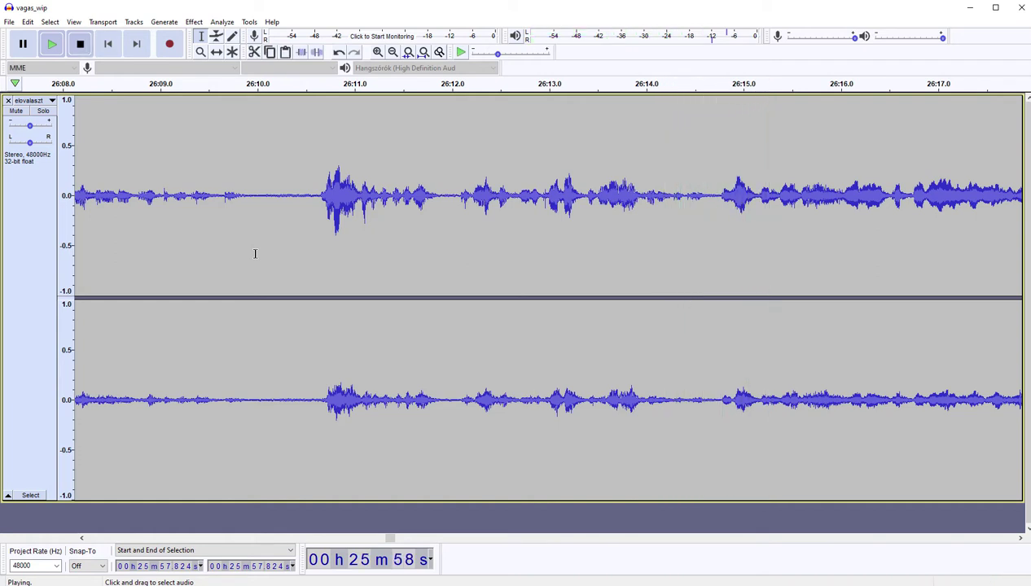
left_click_drag(255, 253, 718, 277)
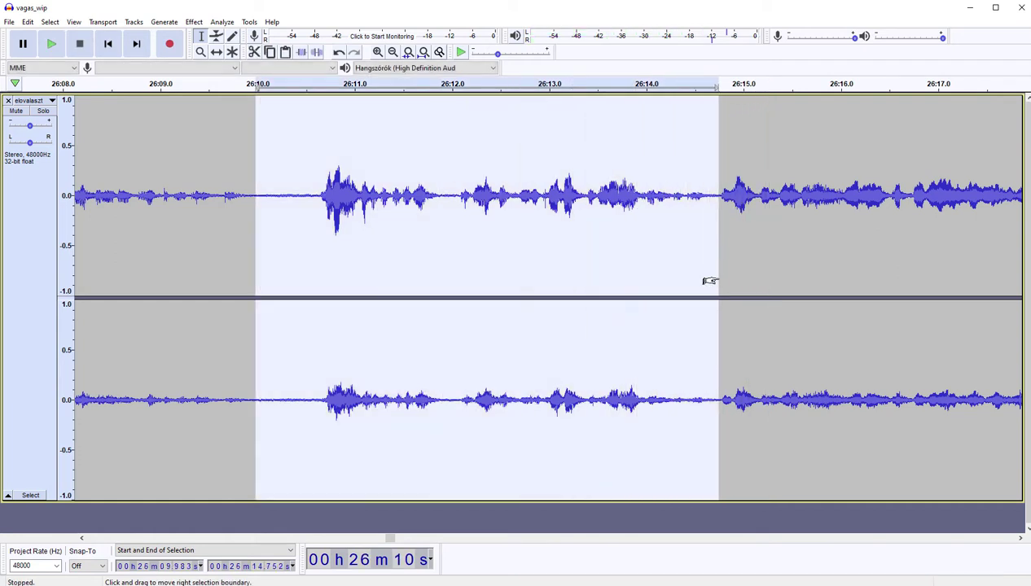
key("Delete")
key("space")
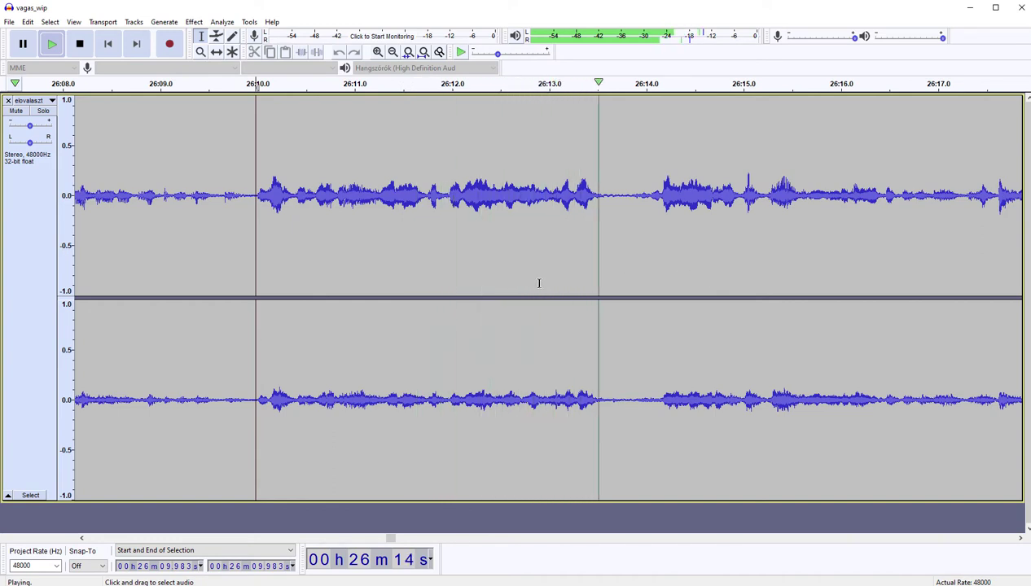
Step: Undo the trial cut ending at 26:12.919 and instead delete a shorter stretch of about 2.5 s starting at 26:09.983, replaying the join
key("space")
left_click(537, 252, "shift")
key("space")
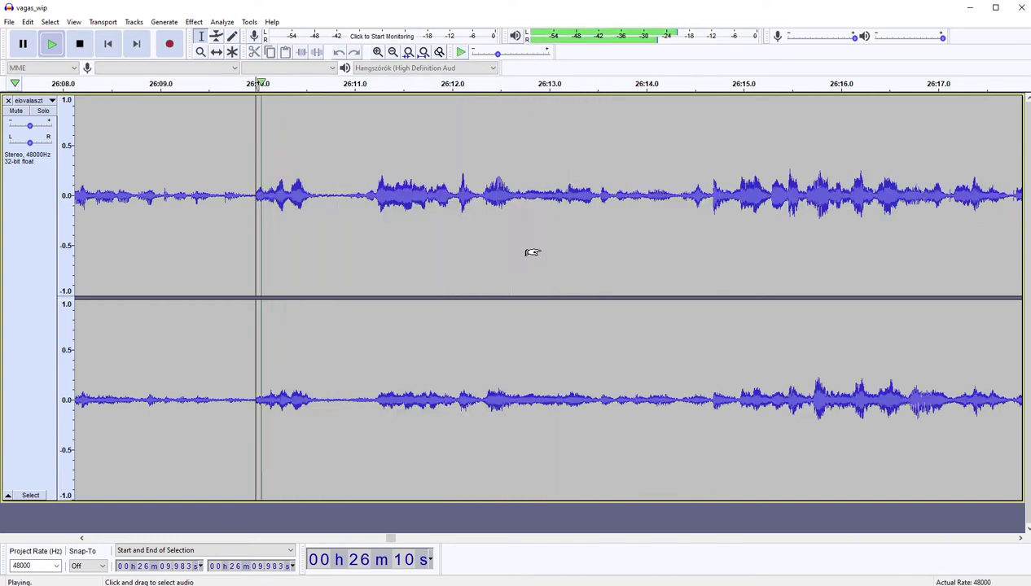
key("space")
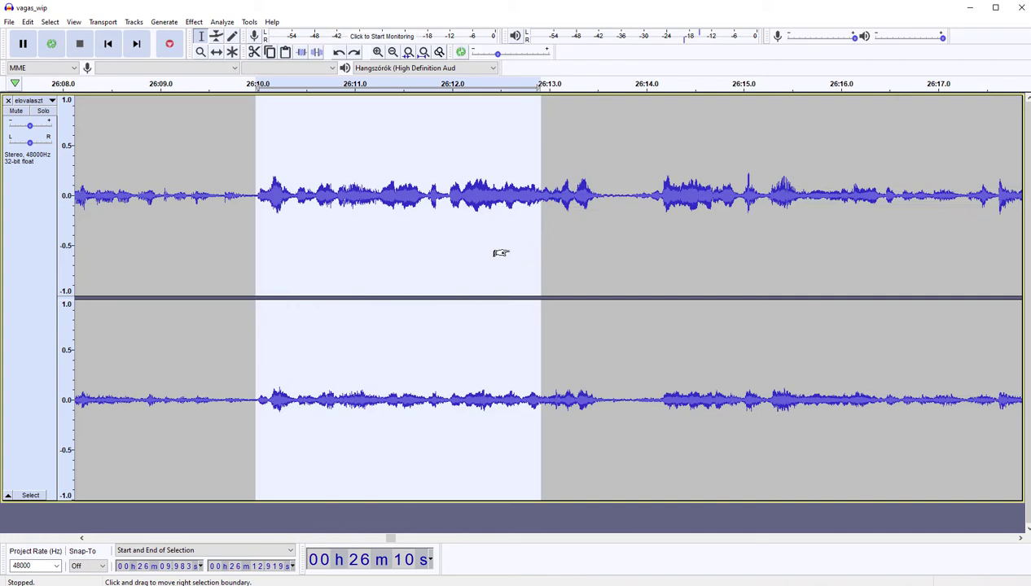
left_click_drag(505, 253, 493, 253)
key("Delete")
key("space")
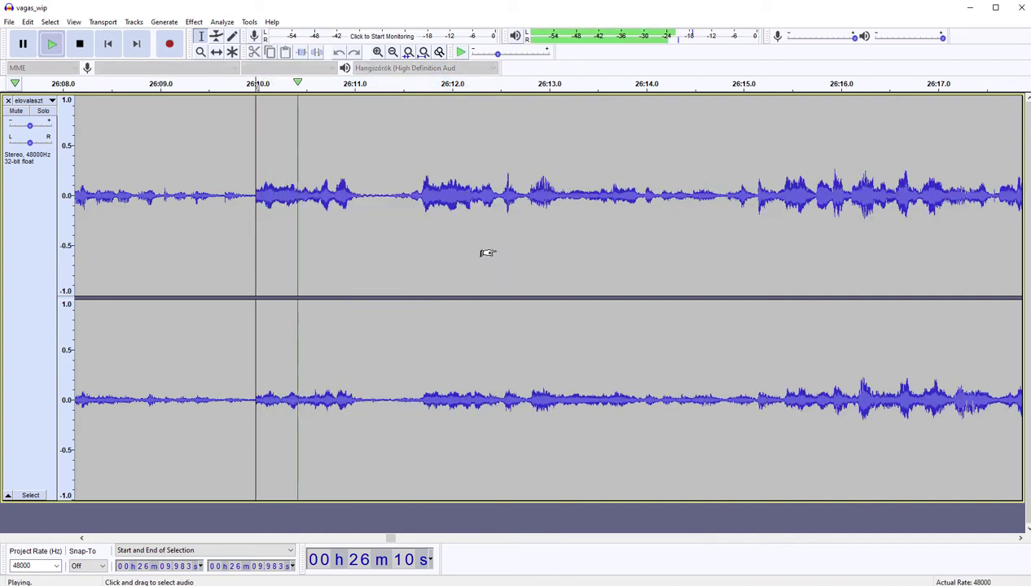
Step: Replay the join and delete the short remnant from 26:09.983 to 26:10.199, continuing playback
key("space")
key("space")
key("space")
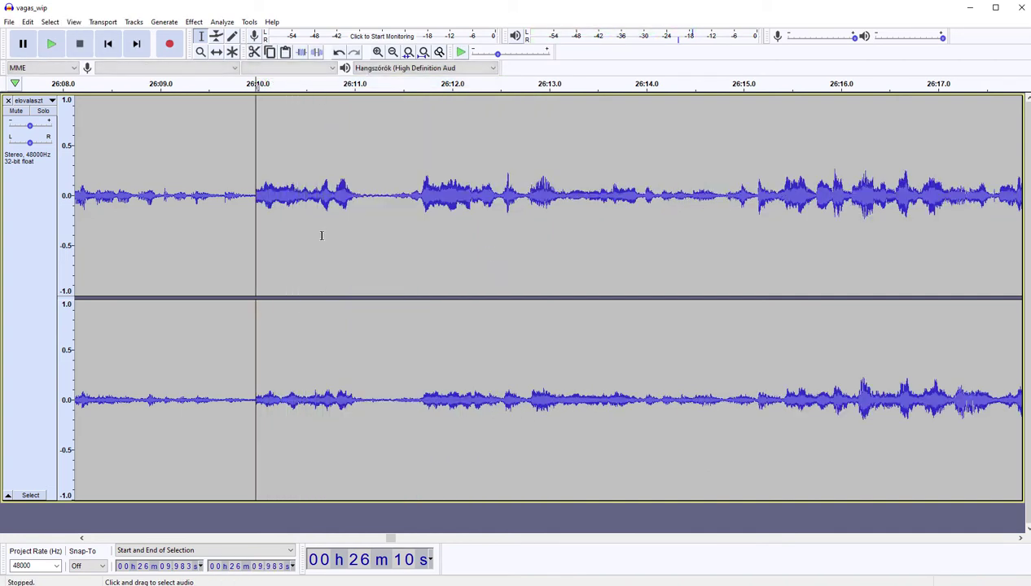
left_click_drag(262, 228, 274, 226)
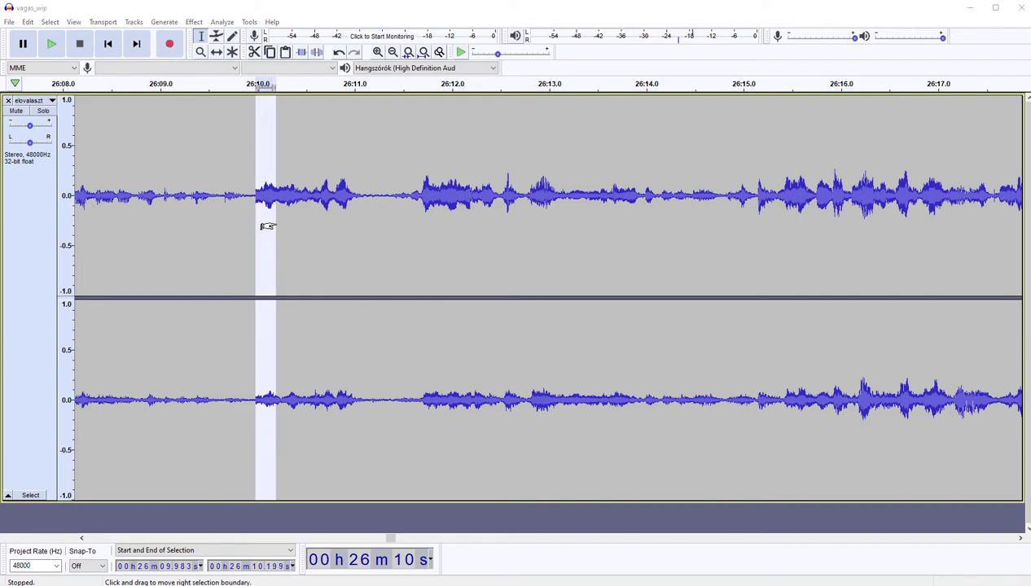
key("Delete")
key("space")
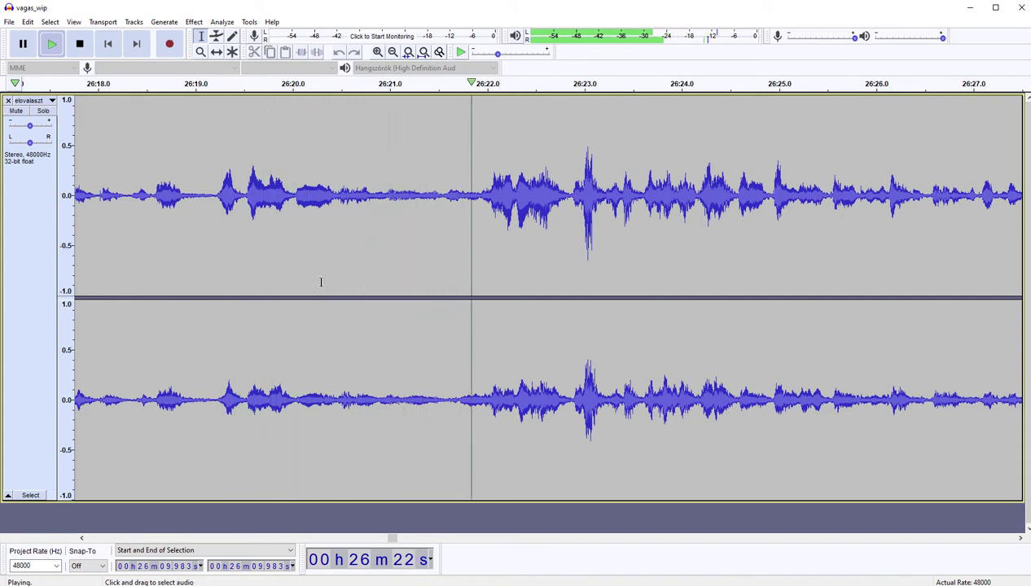
Step: Delete about 0.6 s of quiet audio starting at 26:21.097 and the pause from 26:37.879 to 26:38.276, resuming playback each time
key("space")
left_click_drag(399, 277, 458, 262)
key("Delete")
key("space")
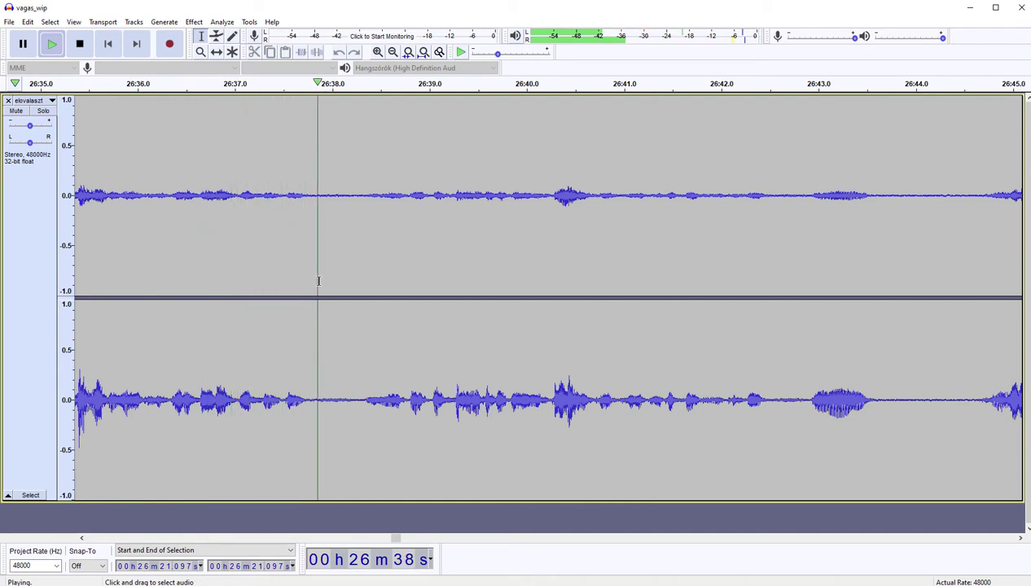
left_click_drag(319, 273, 356, 270)
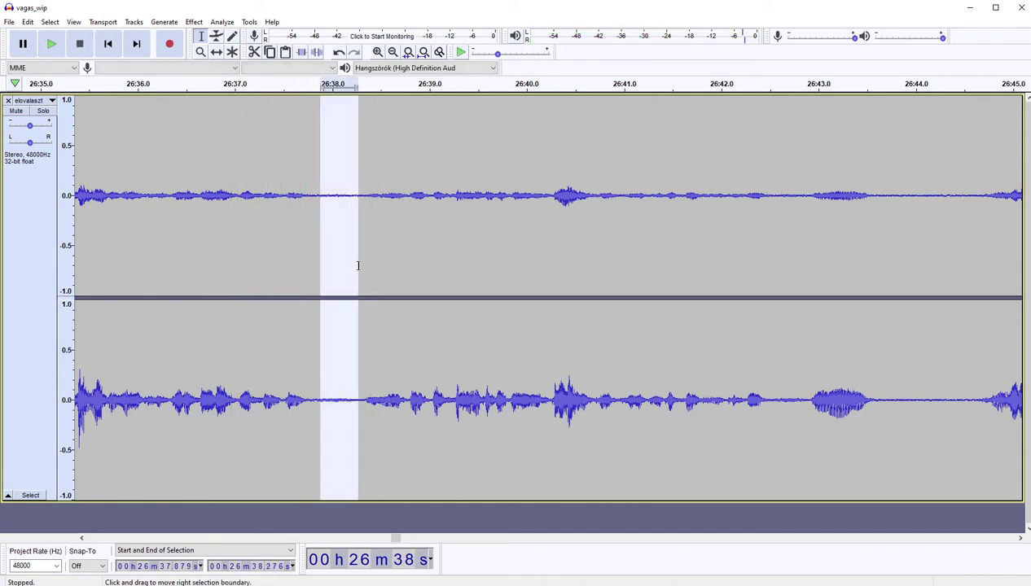
key("space")
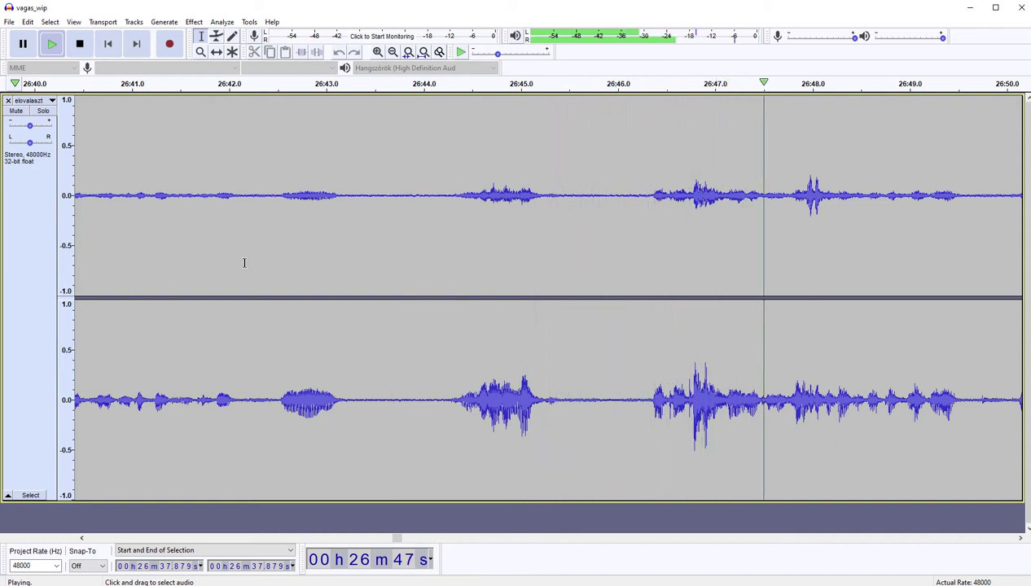
Step: Delete about 4.2 s of audio starting at 26:42.164 and about 0.4 s of silence near 26:45.4, continuing playback after each cut
left_click_drag(244, 263, 649, 290)
key("Left")
key("space")
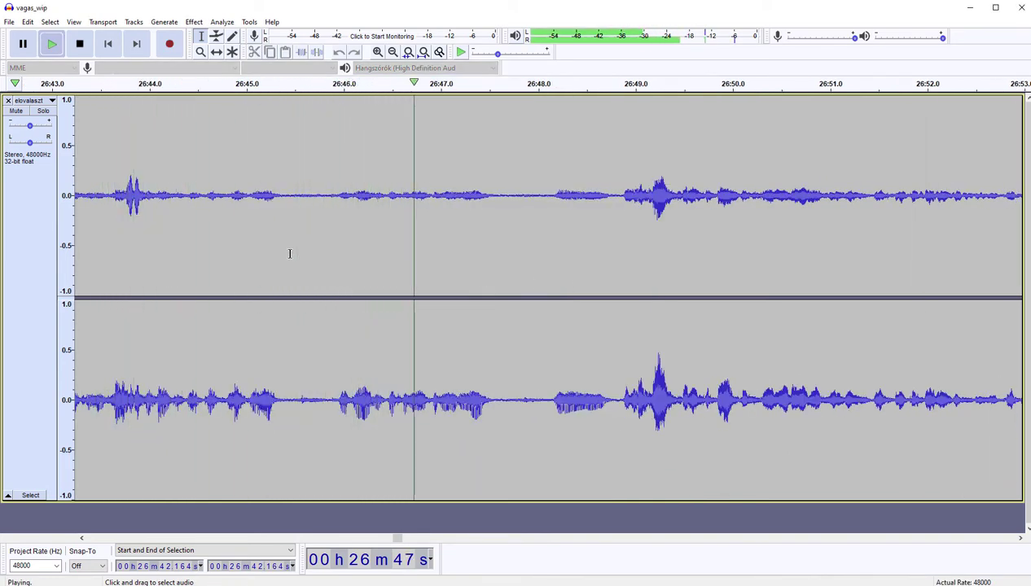
left_click_drag(289, 254, 330, 255)
key("Delete")
key("space")
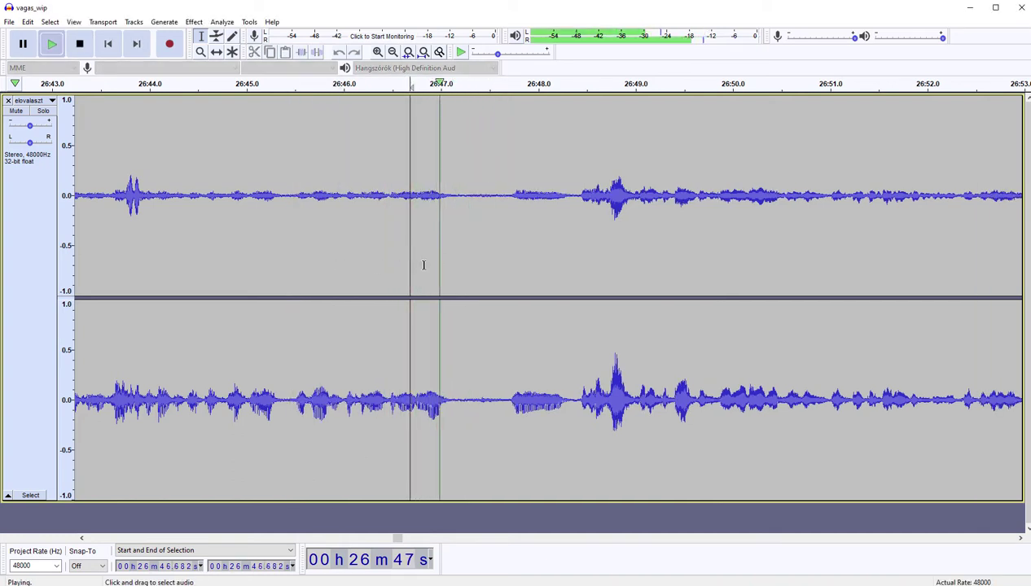
Step: Delete about 1.1 s of audio starting at 26:47.178 and the section from 26:59.495 to 27:01.059, resuming playback each time
key("space")
left_click_drag(459, 255, 568, 254)
key("Delete")
key("space")
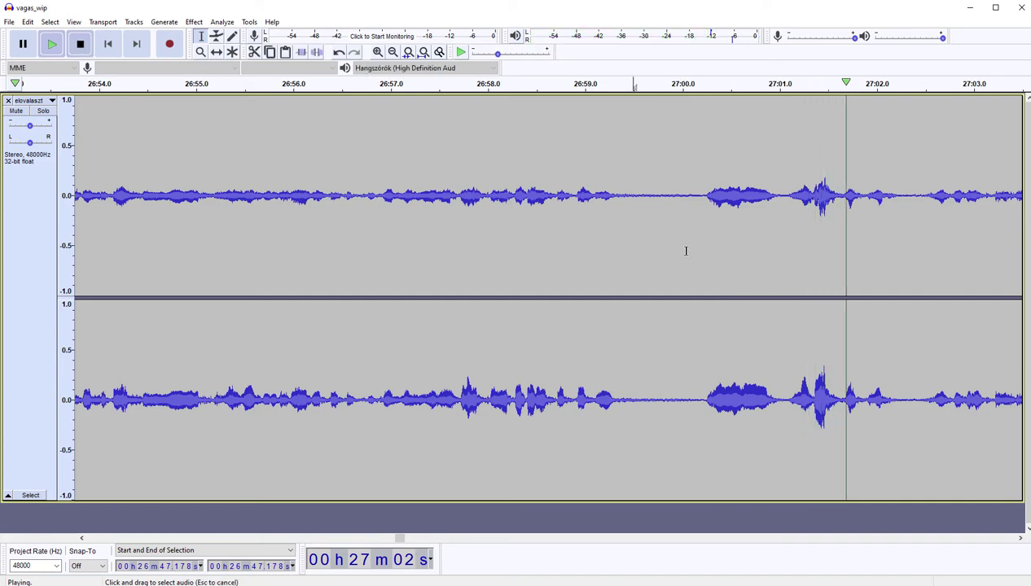
left_click_drag(632, 253, 784, 250)
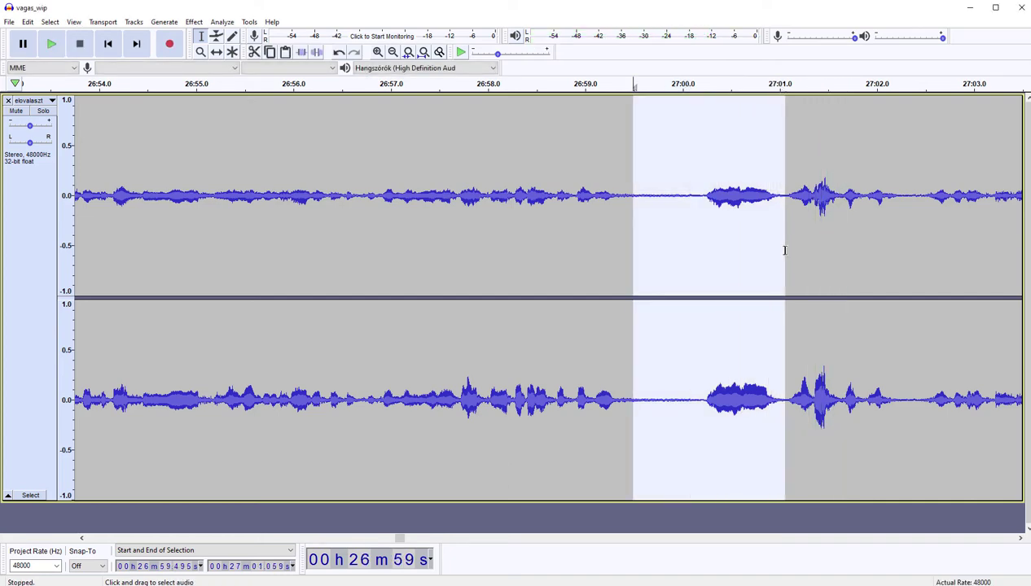
key("Delete")
key("space")
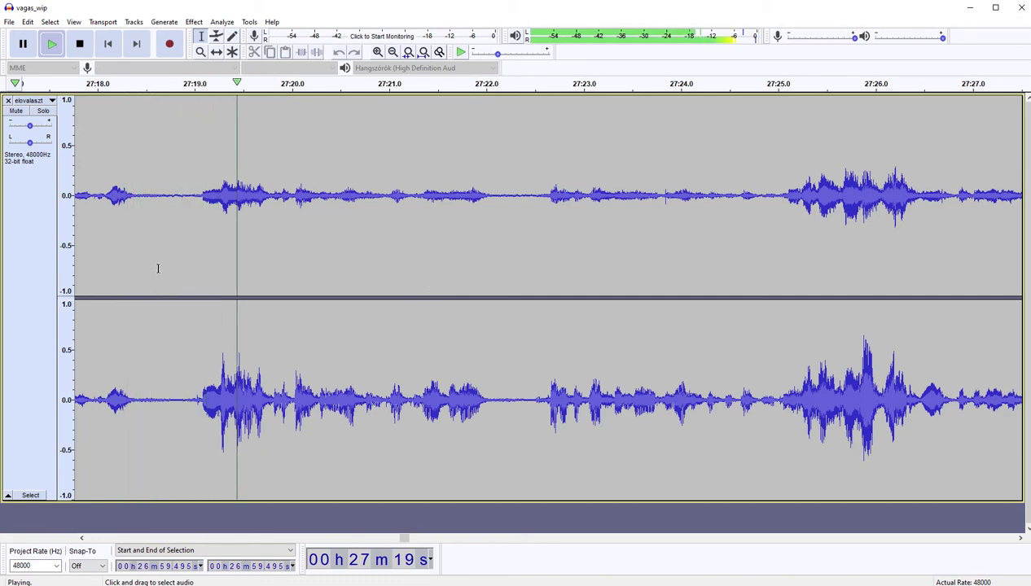
Step: Delete the short pauses from 27:18.653 to 27:19.003 and from 27:36.159 to 27:36.357, continuing to listen after each cut
left_click_drag(160, 272, 193, 262)
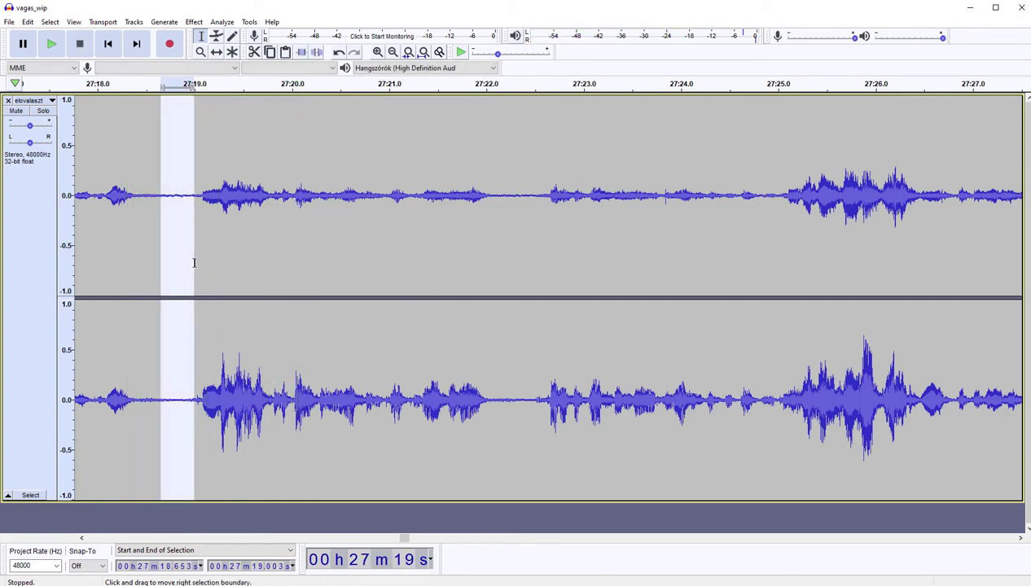
key("Left")
key("space")
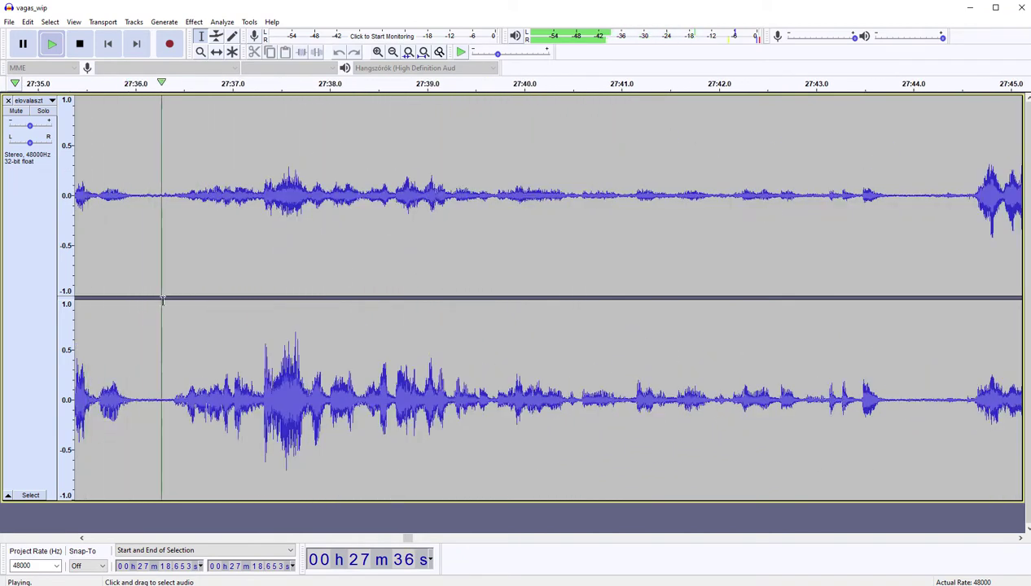
left_click_drag(150, 274, 169, 270)
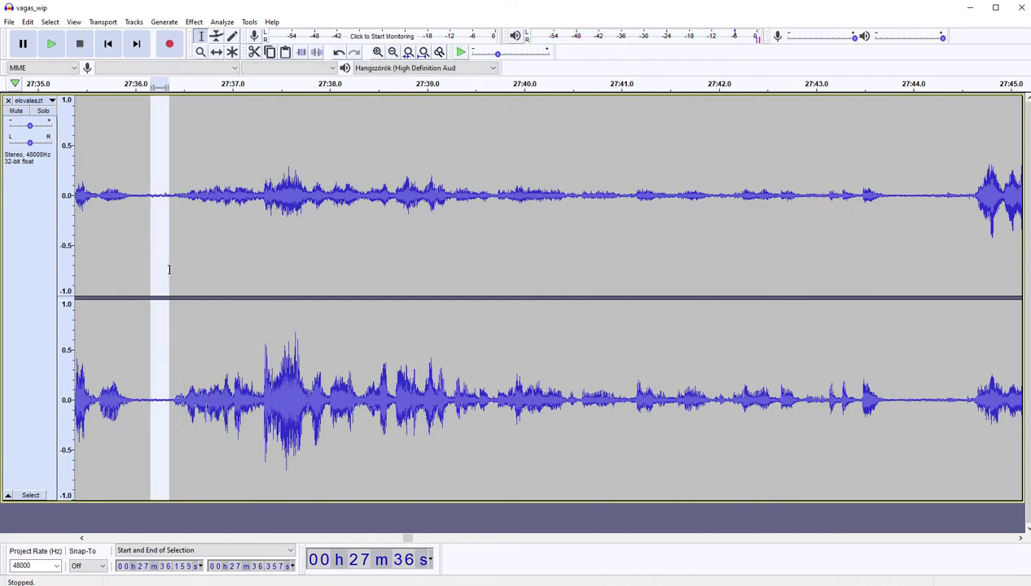
key("Left")
key("space")
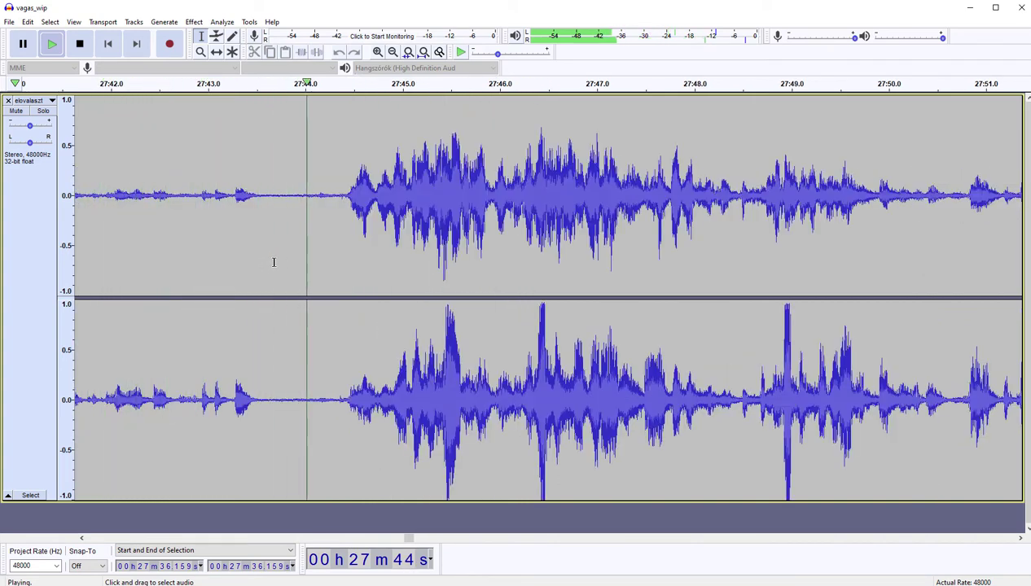
Step: Delete the pause from 27:43.736 to 27:44.308 and about 2 s of audio starting at 28:05.129, resuming playback after each cut
left_click_drag(279, 260, 334, 258)
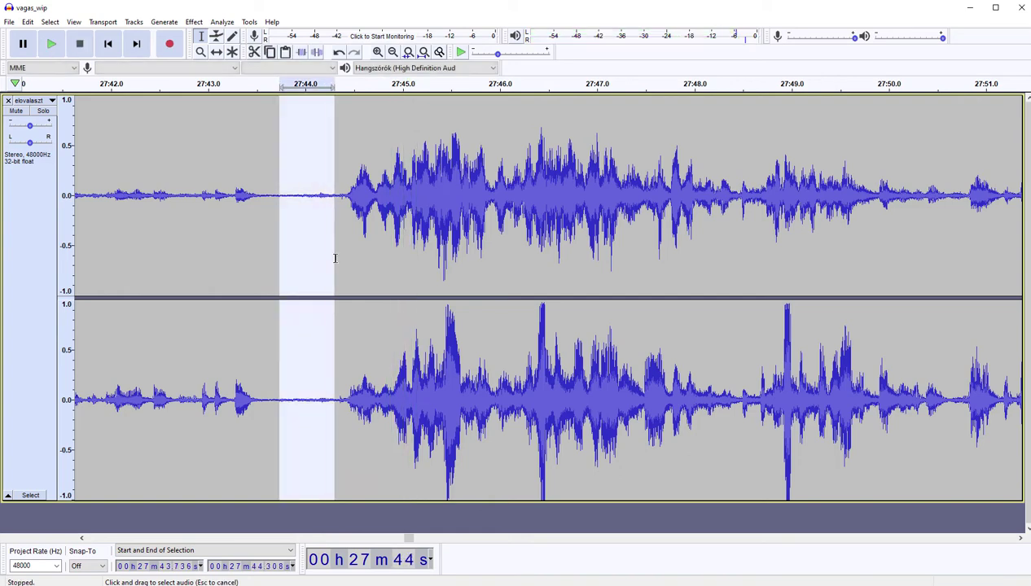
key("Delete")
key("space")
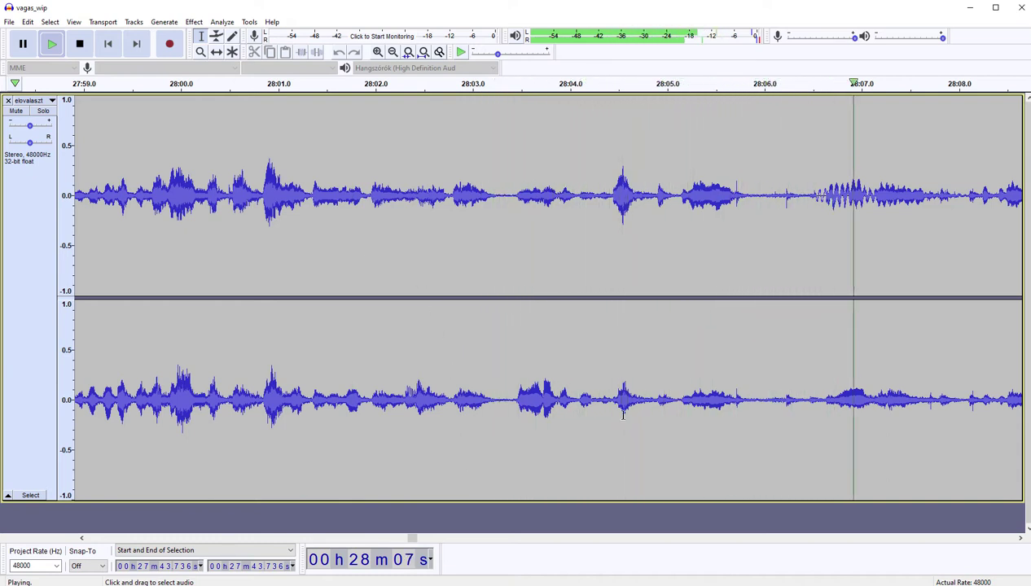
left_click_drag(680, 367, 684, 367)
left_click_drag(750, 346, 874, 348)
key("Left")
key("space")
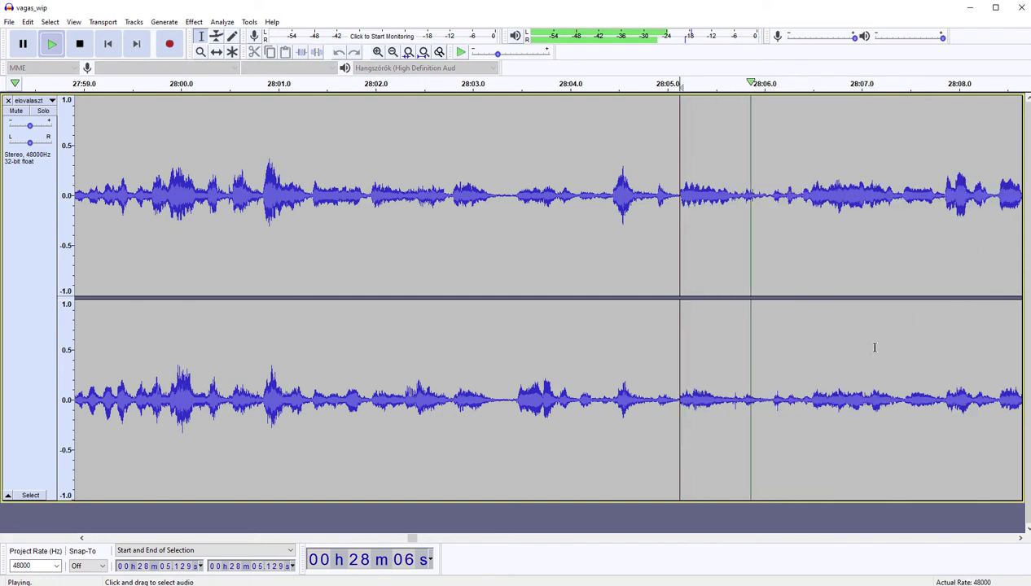
Step: Delete the audio from 28:05.129 to 28:06.075 and continue playback from the cut
key("space")
left_click(792, 350, "shift")
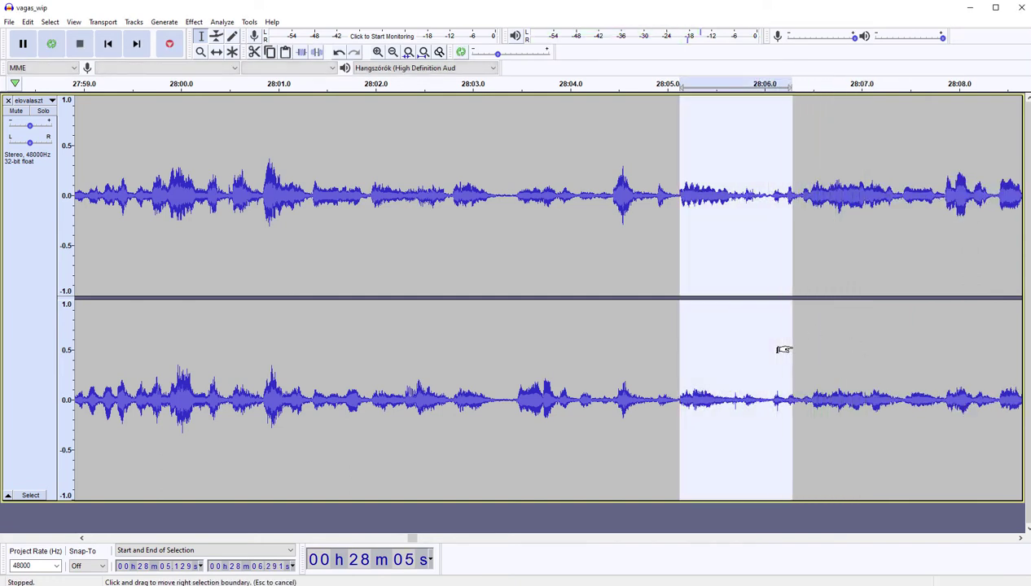
left_click_drag(791, 351, 772, 354)
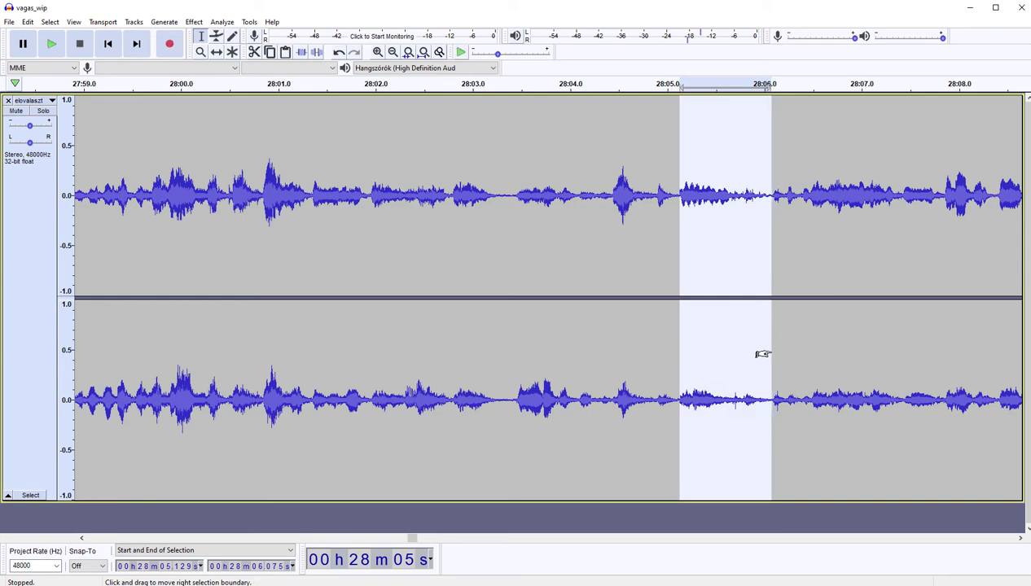
key("Left")
key("space")
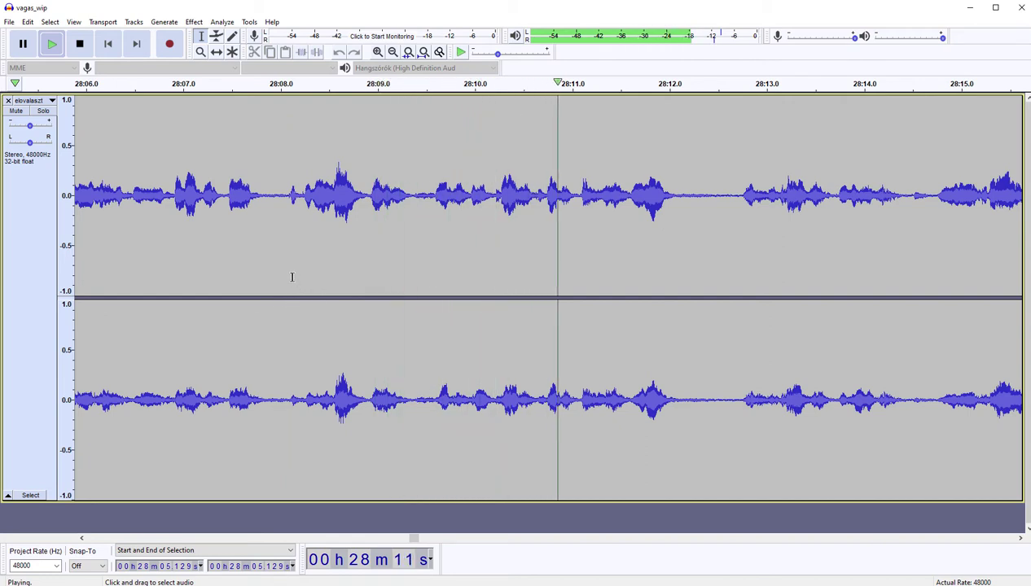
Step: Delete about 0.6 s of audio around 28:08.912 and resume listening
left_click_drag(286, 277, 421, 281)
left_click(380, 280)
key("Delete")
key("space")
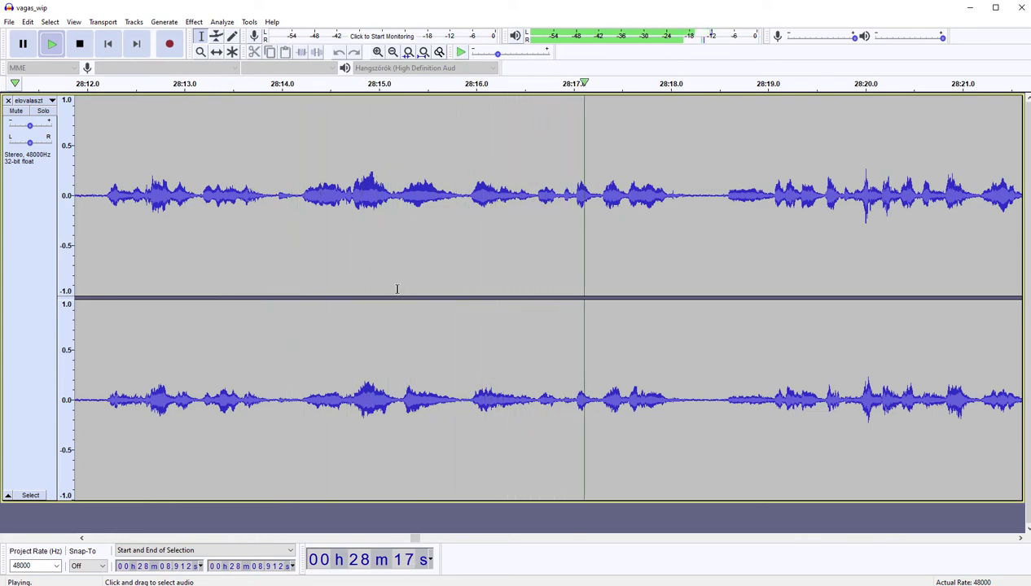
Step: Delete the sections from 28:18.228 to 28:19.057 and from 28:20.394 to 28:20.937, resuming playback after each cut
scroll(396, 289, "right", 5)
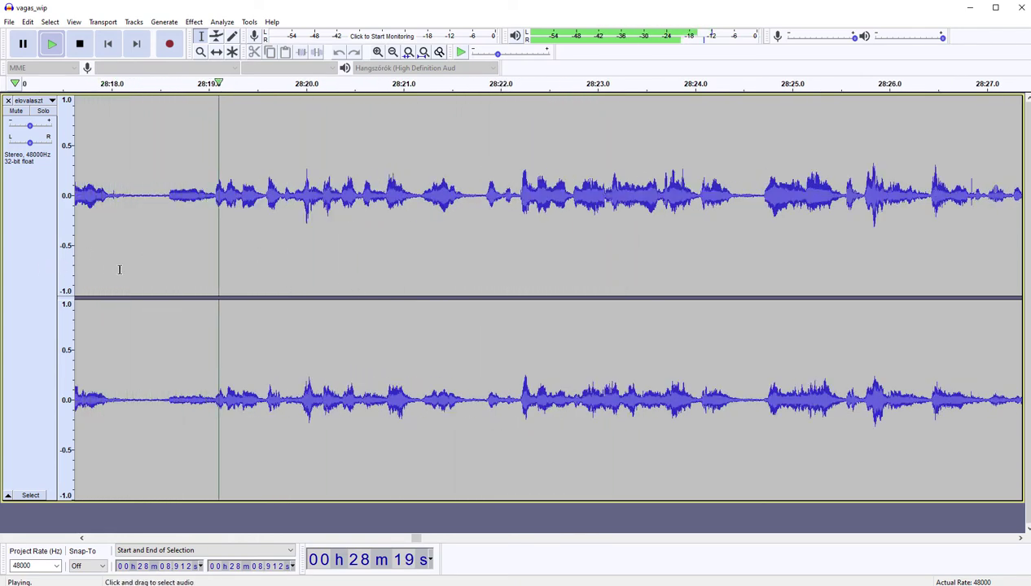
left_click_drag(133, 264, 213, 260)
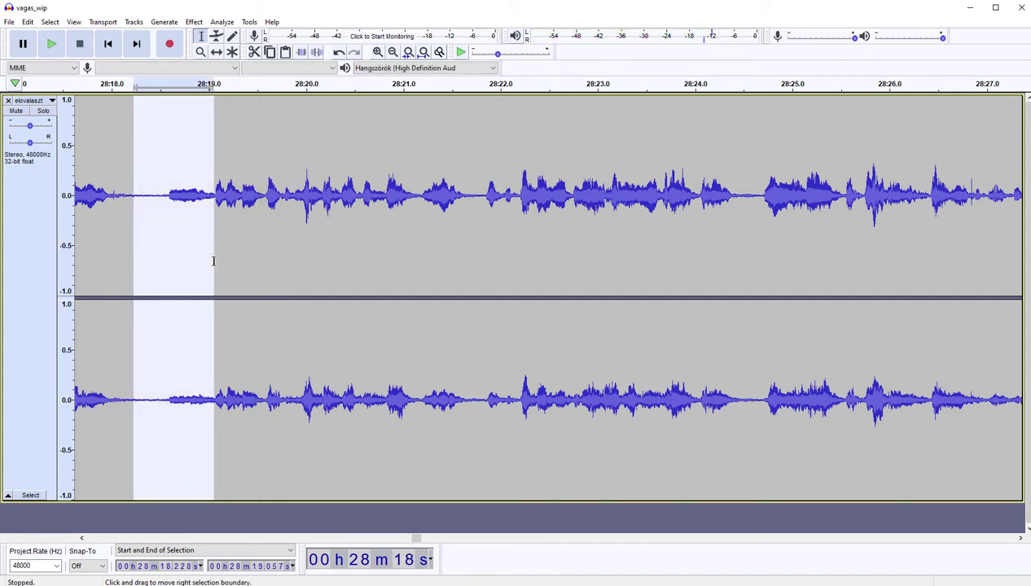
key("Left")
key("space")
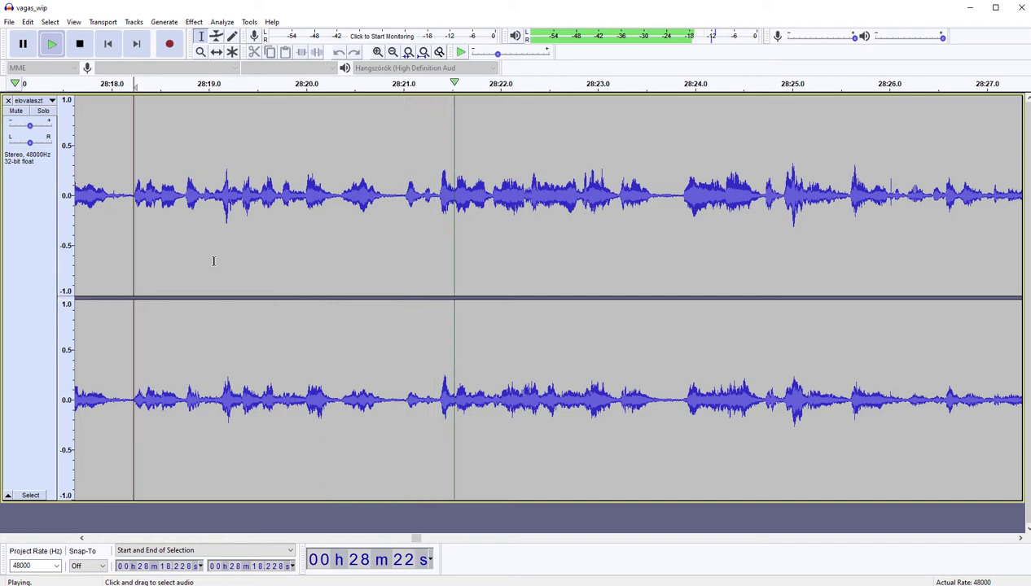
key("space")
left_click_drag(344, 236, 397, 234)
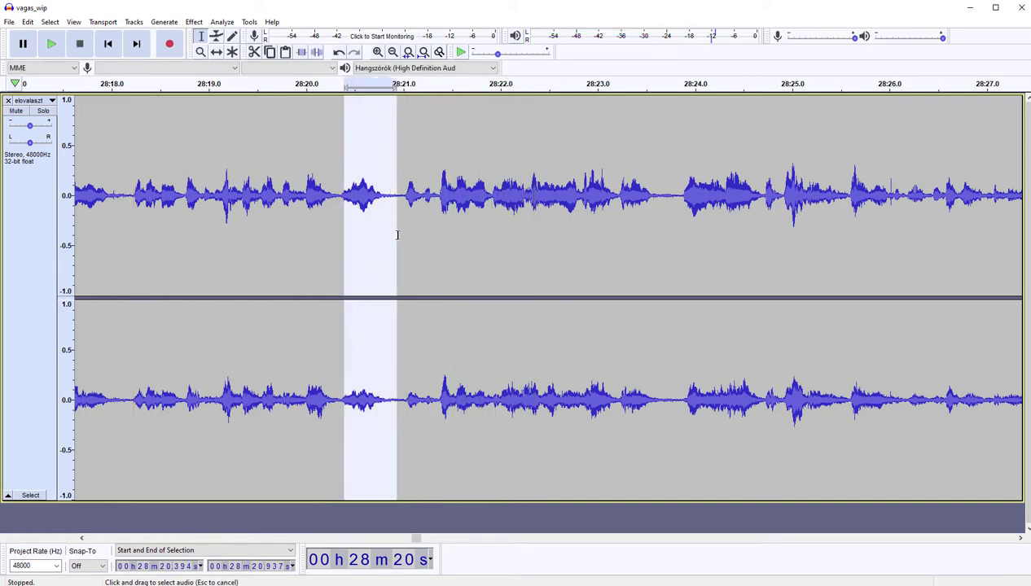
key("Left")
key("space")
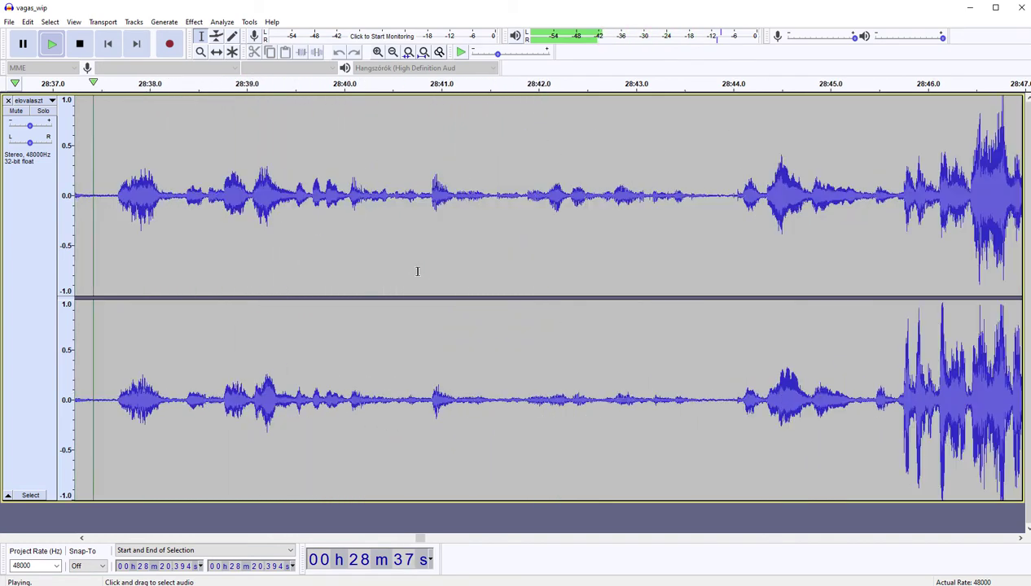
Step: Delete the sections from 28:37.526 to 28:38.343 and from 28:42.914 to 28:44.595, resuming playback after each cut
key("space")
left_click_drag(103, 269, 183, 267)
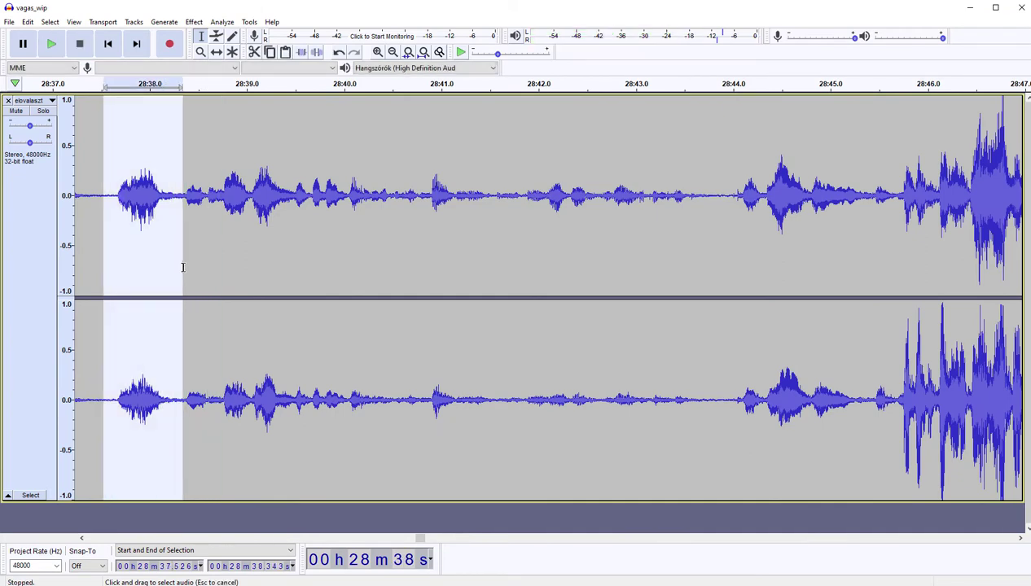
key("Delete")
key("space")
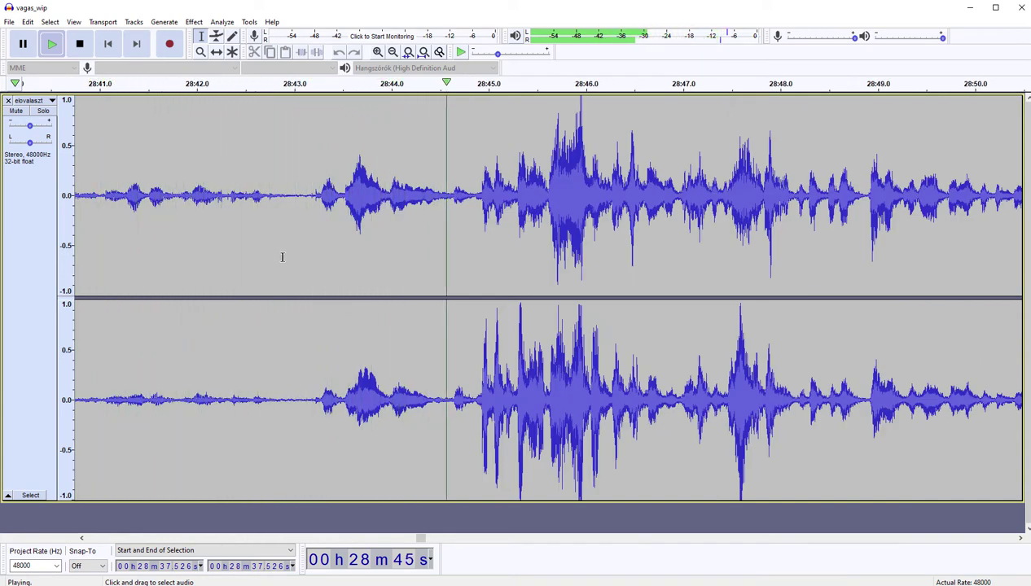
left_click_drag(285, 259, 447, 263)
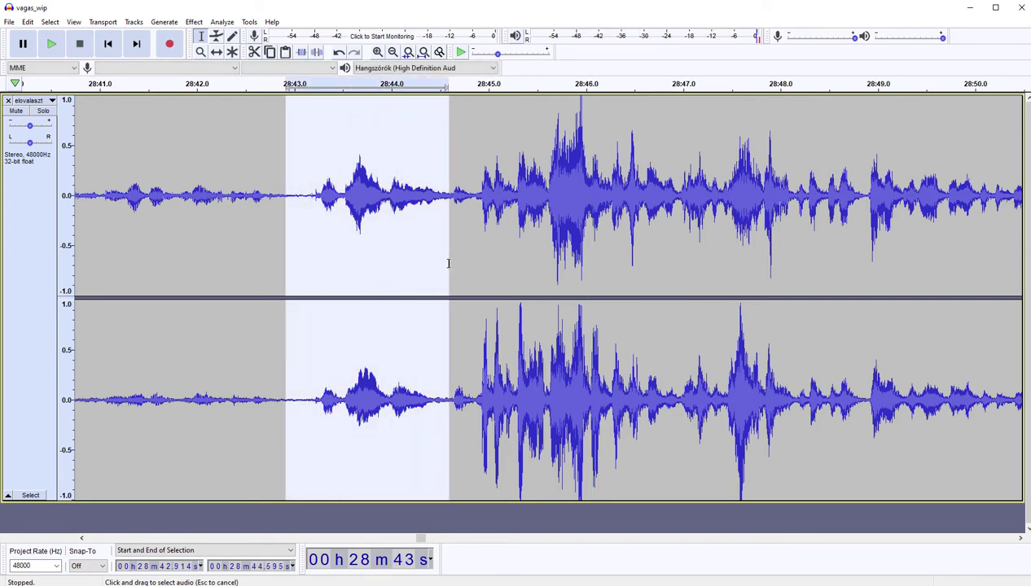
key("Delete")
key("space")
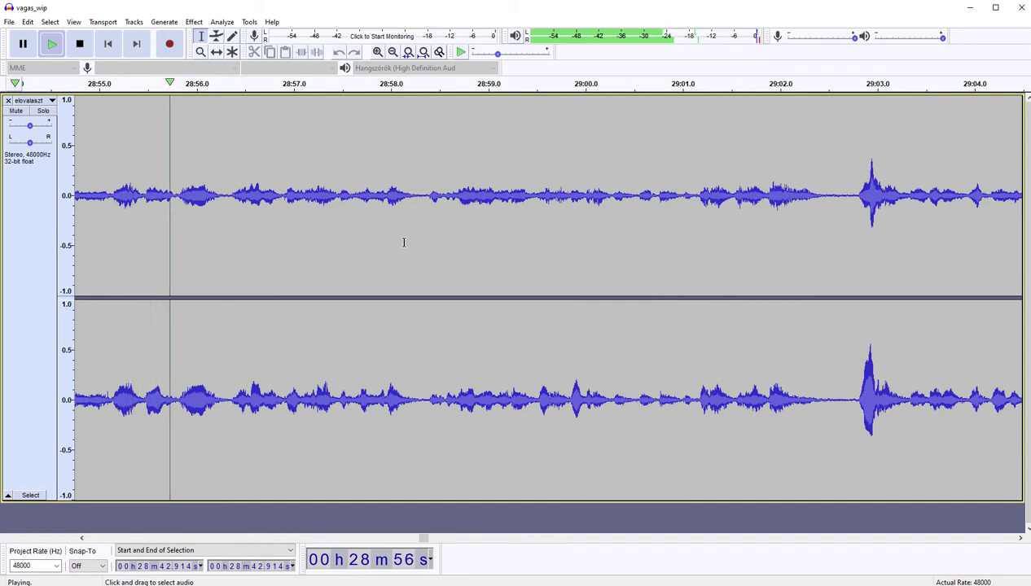
Step: Delete about 0.45 s of audio starting at 28:55.803 and continue playback from the cut
left_click_drag(177, 373, 222, 351)
key("Left")
key("space")
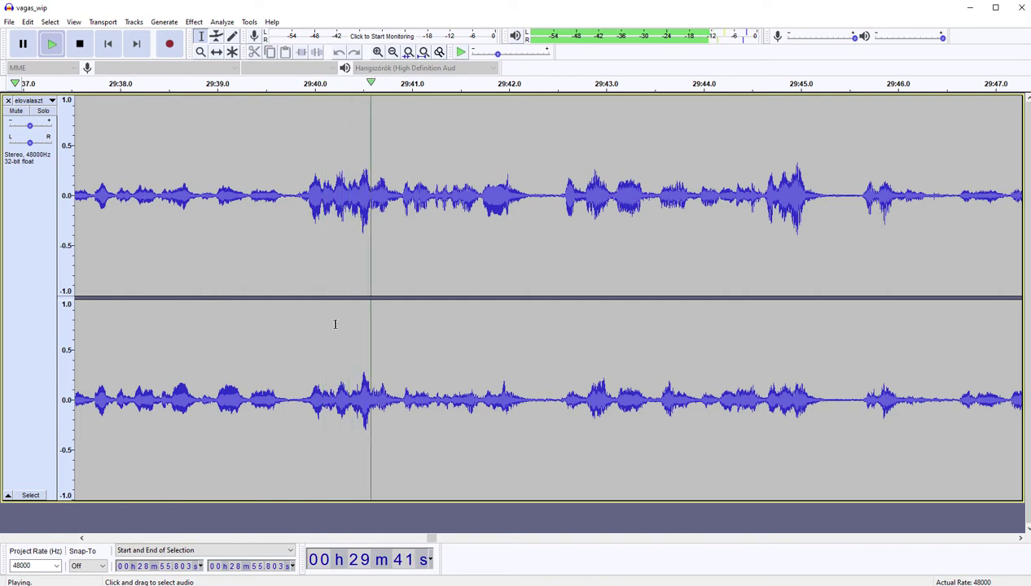
Step: Delete the pause from 29:49.891 to 29:50.691 and about 0.9 s of audio starting at 29:57.567, resuming playback after each cut
scroll(335, 324, "right", 3)
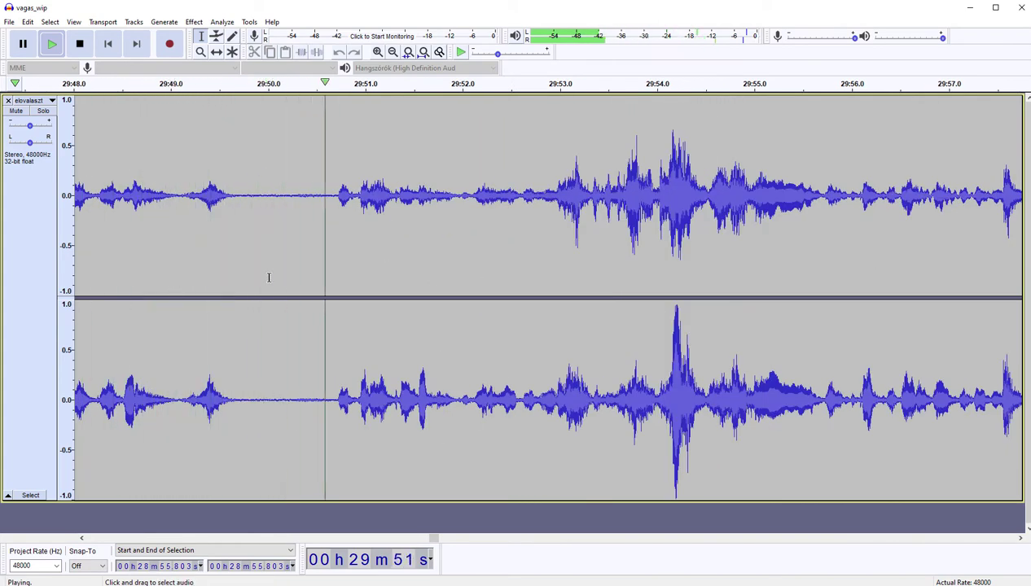
key("space")
left_click_drag(257, 278, 334, 275)
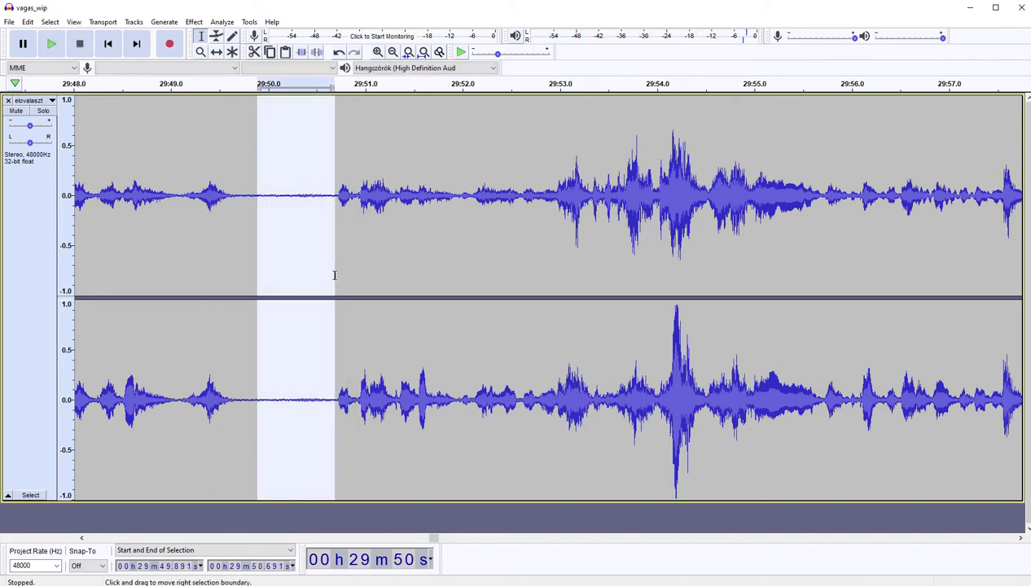
key("Delete")
key("space")
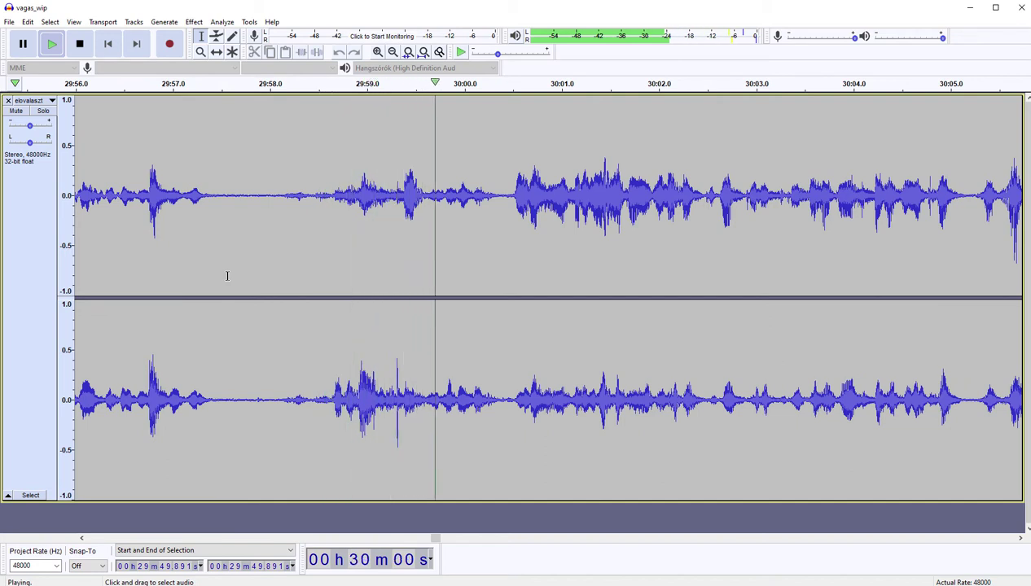
left_click_drag(227, 277, 311, 257)
key("Delete")
key("space")
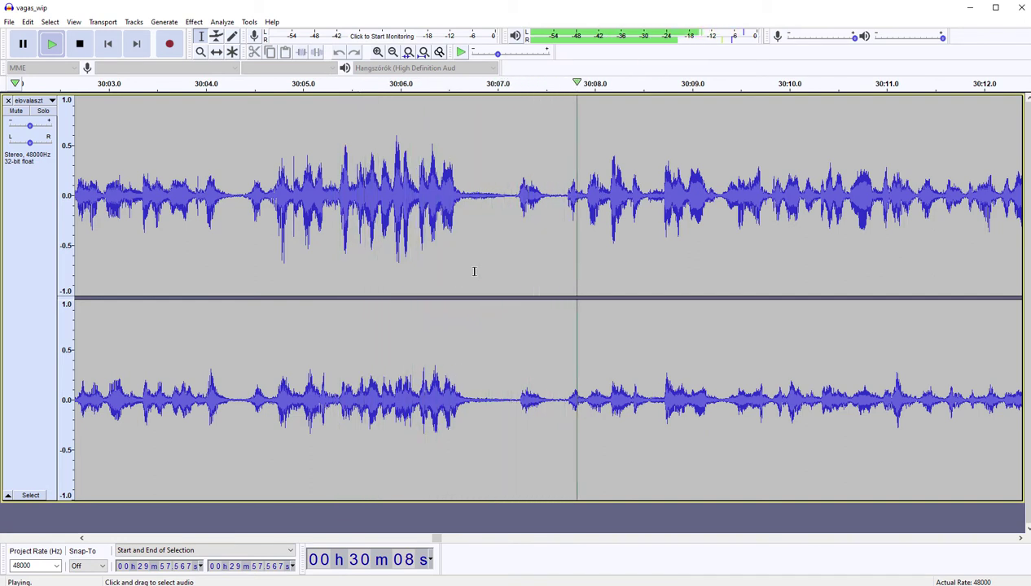
Step: Delete the sections from 30:06.767 to 30:07.700 and from 30:13.205 to 30:13.917, resuming playback after each cut
left_click_drag(474, 271, 564, 275)
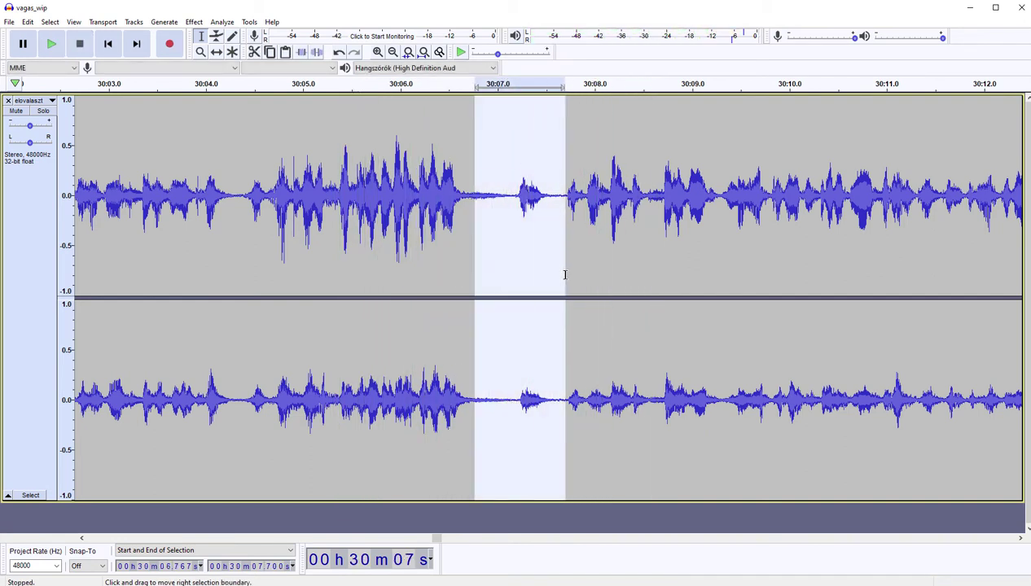
key("Left")
key("space")
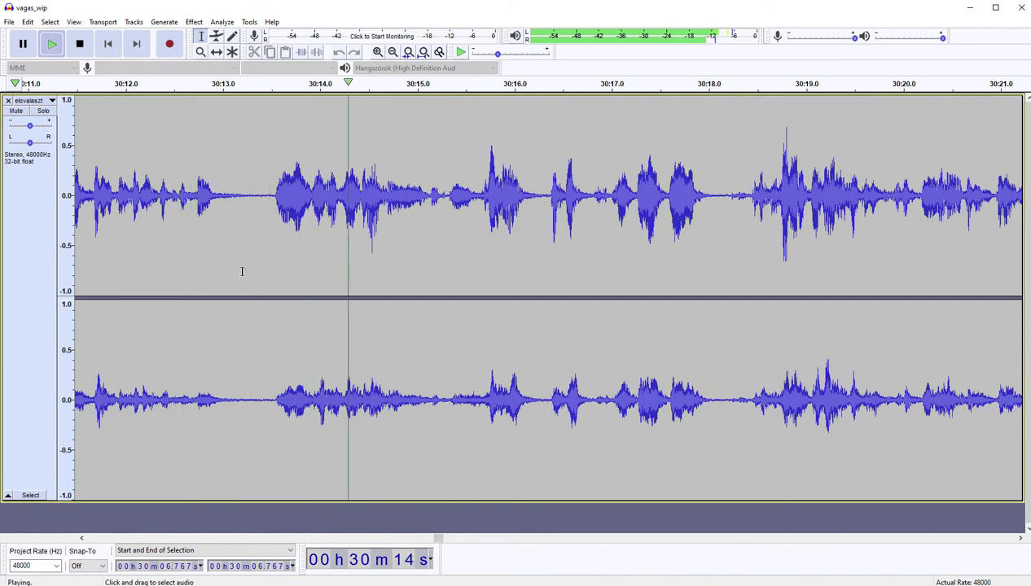
left_click_drag(241, 272, 309, 258)
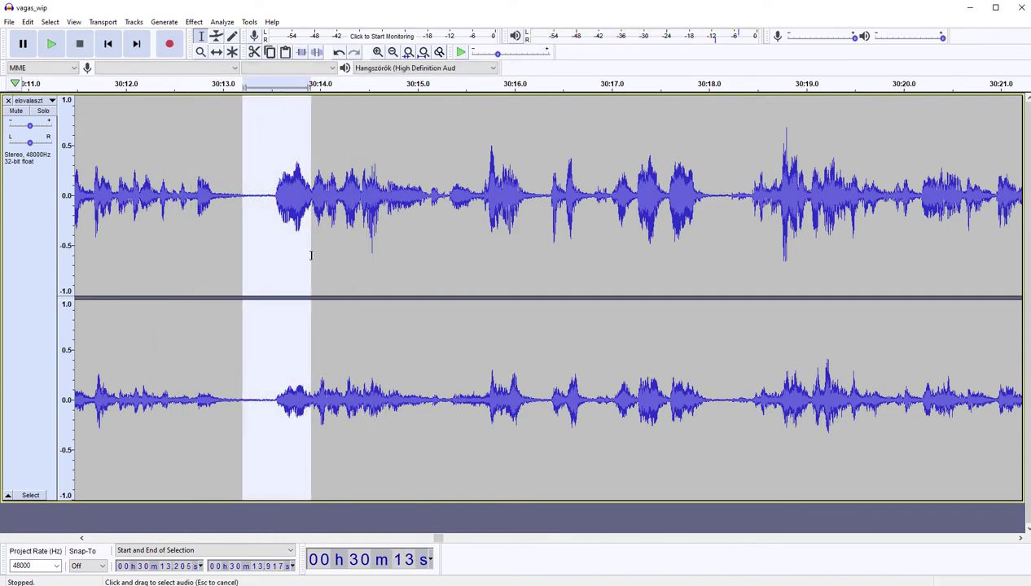
key("Left")
key("space")
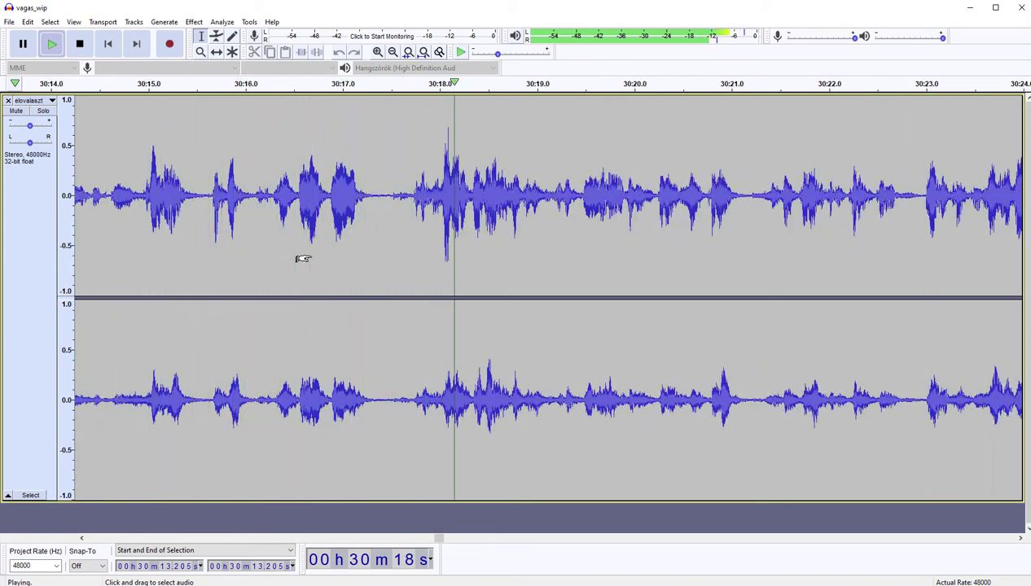
Step: Listen on through the recording, delete the passage from 30:51.013 to 30:53.815 and resume playback from the cut
scroll(303, 259, "left", 5)
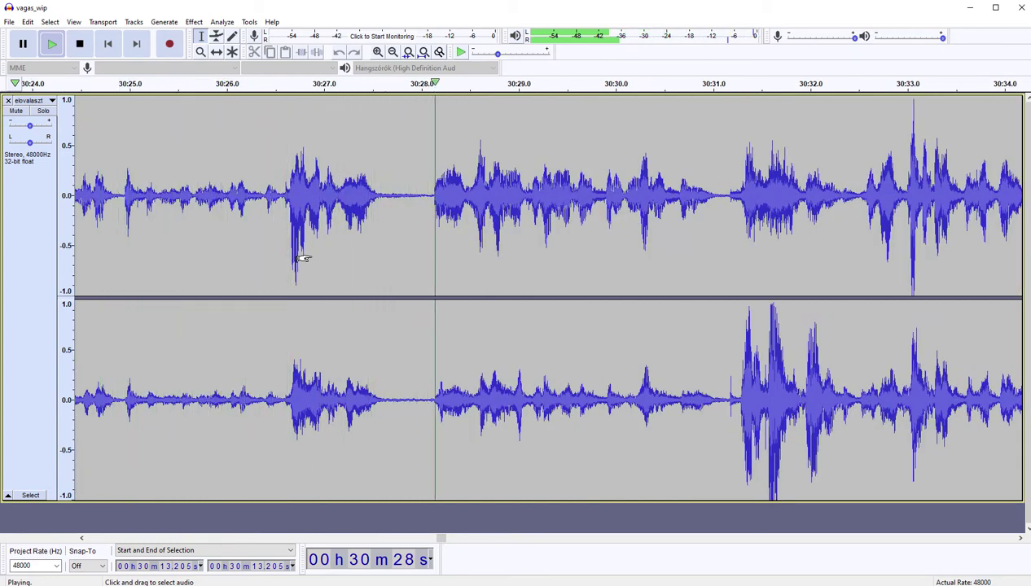
scroll(303, 259, "right", 5)
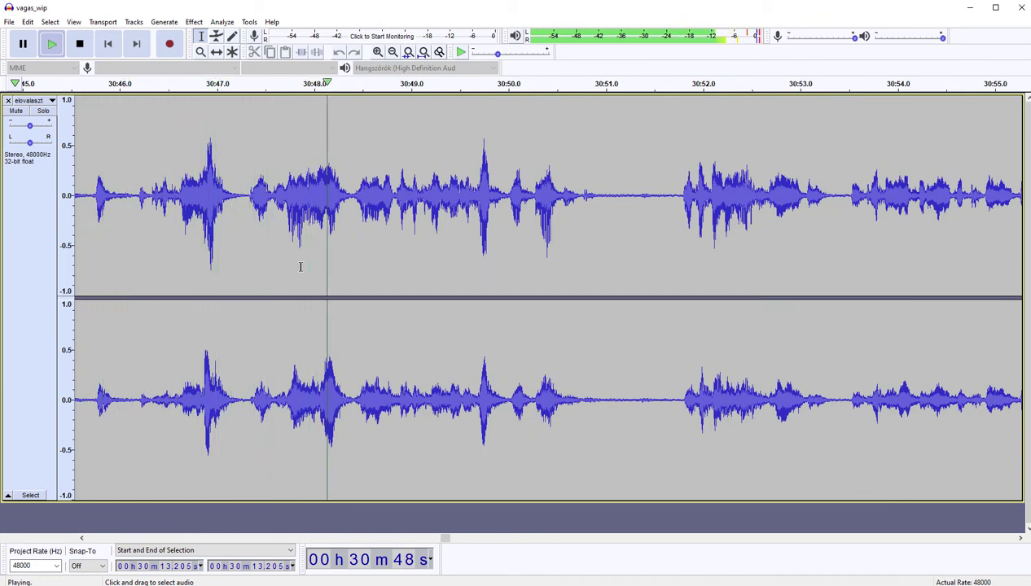
scroll(301, 267, "right", 5)
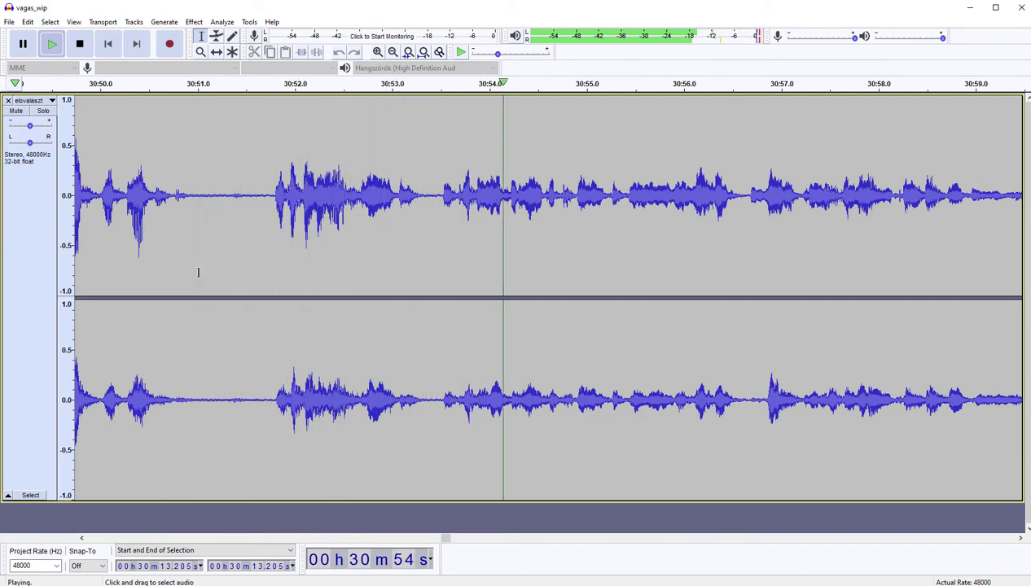
left_click_drag(197, 272, 471, 287)
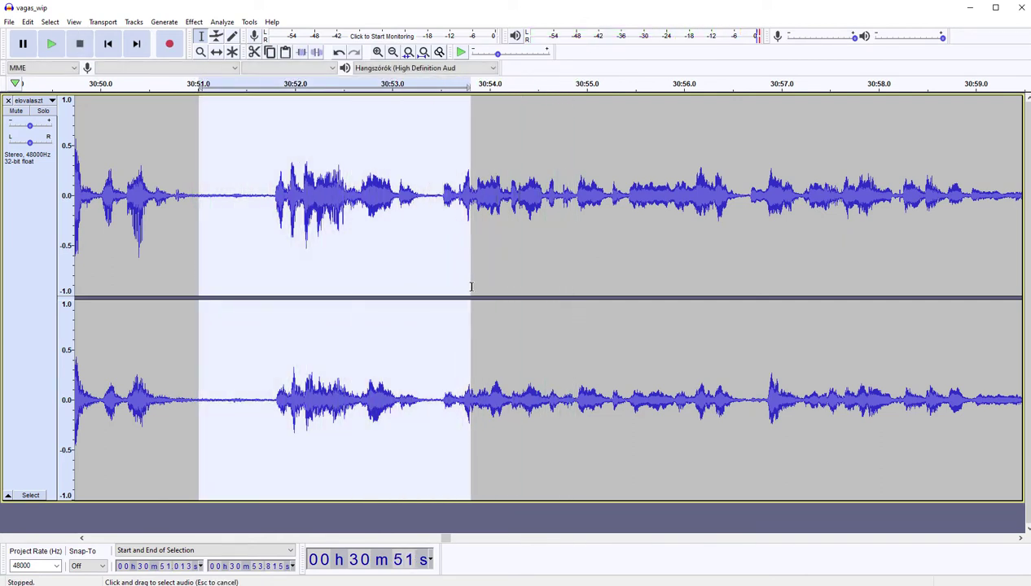
key("Left")
key("space")
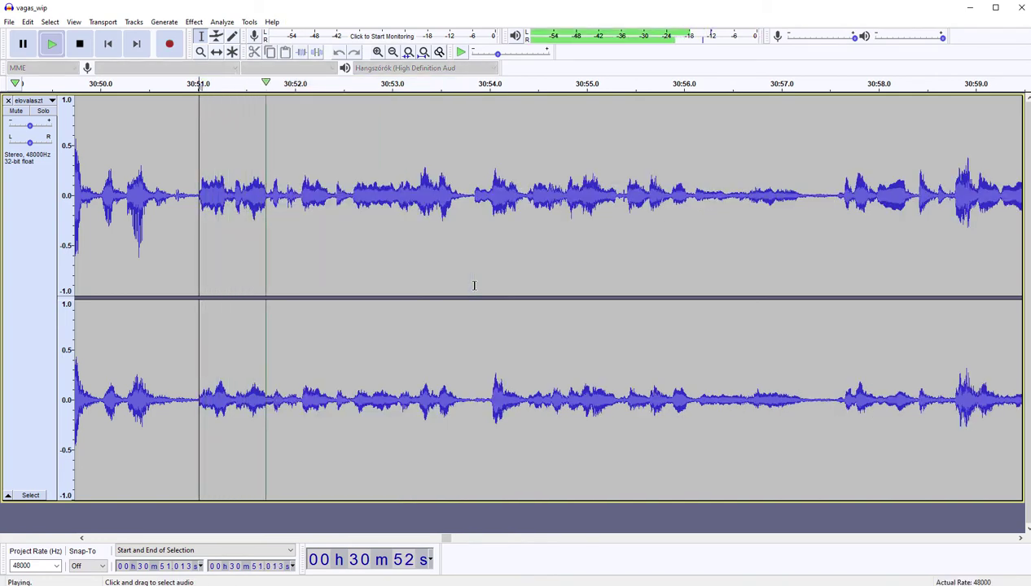
Step: Follow the playback past 31:00, delete the sound from 31:09.383 to 31:10.130 and resume listening from there
scroll(474, 285, "right", 3)
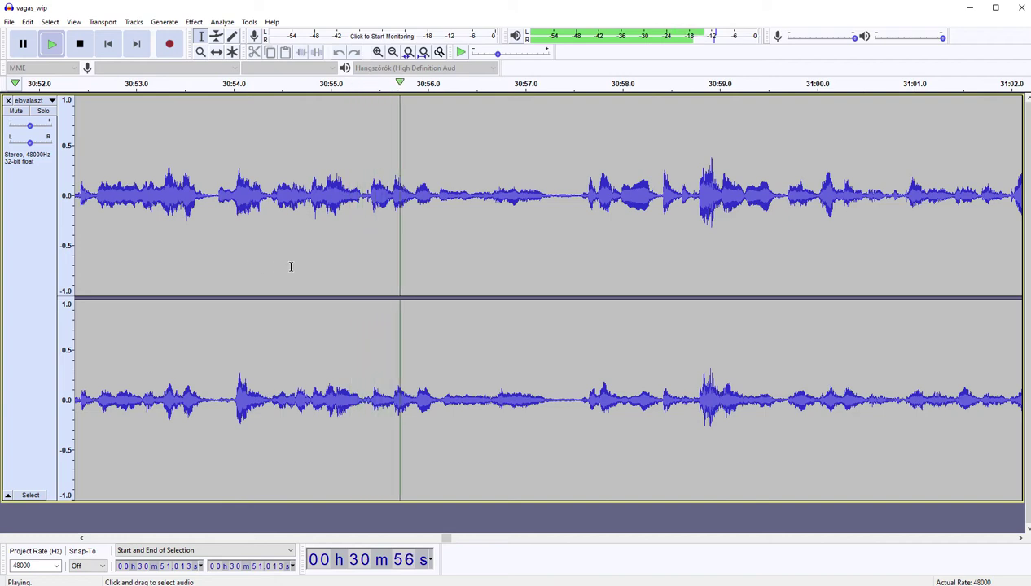
scroll(348, 264, "right", 5)
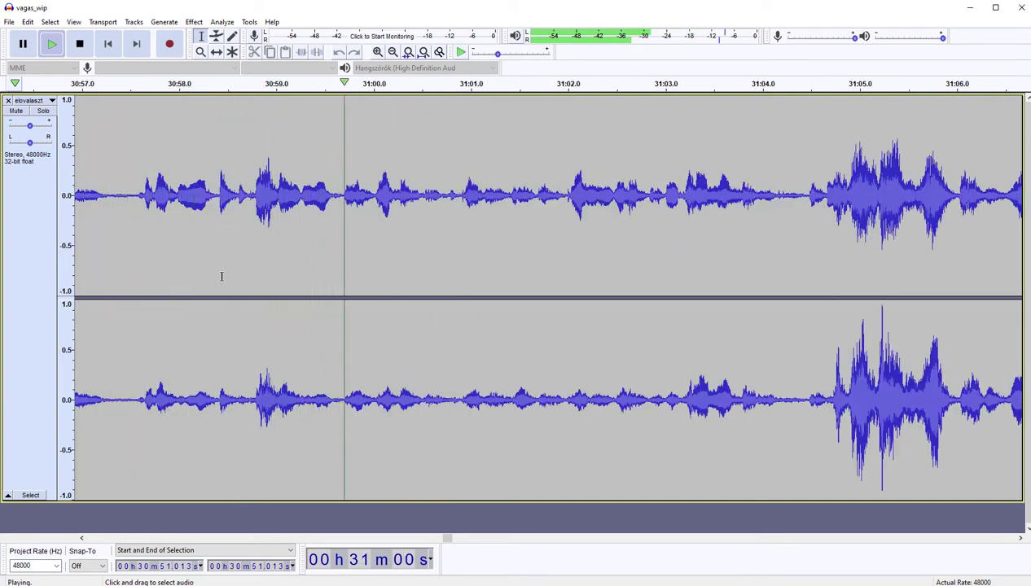
scroll(221, 276, "right", 5)
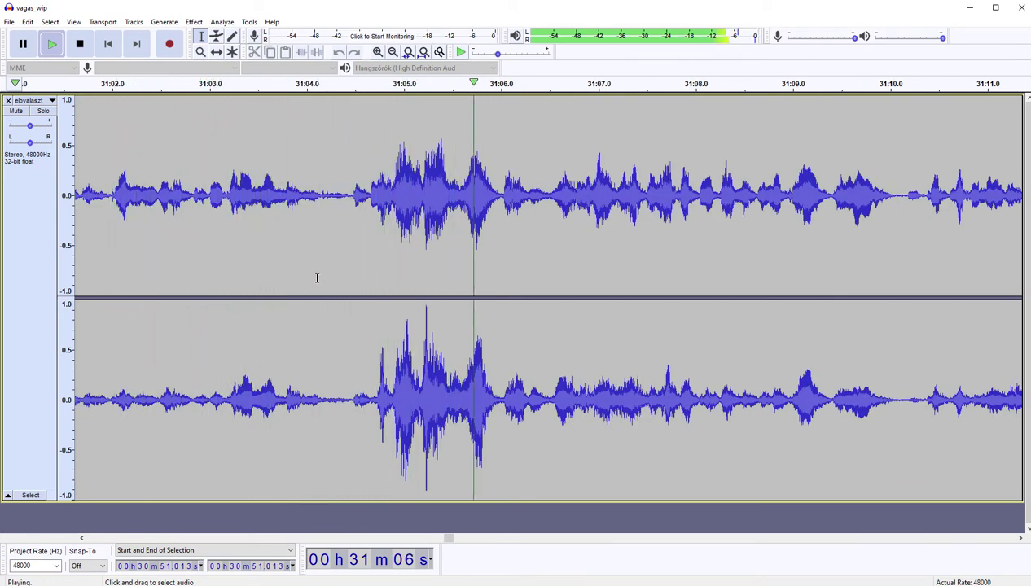
scroll(317, 278, "right", 5)
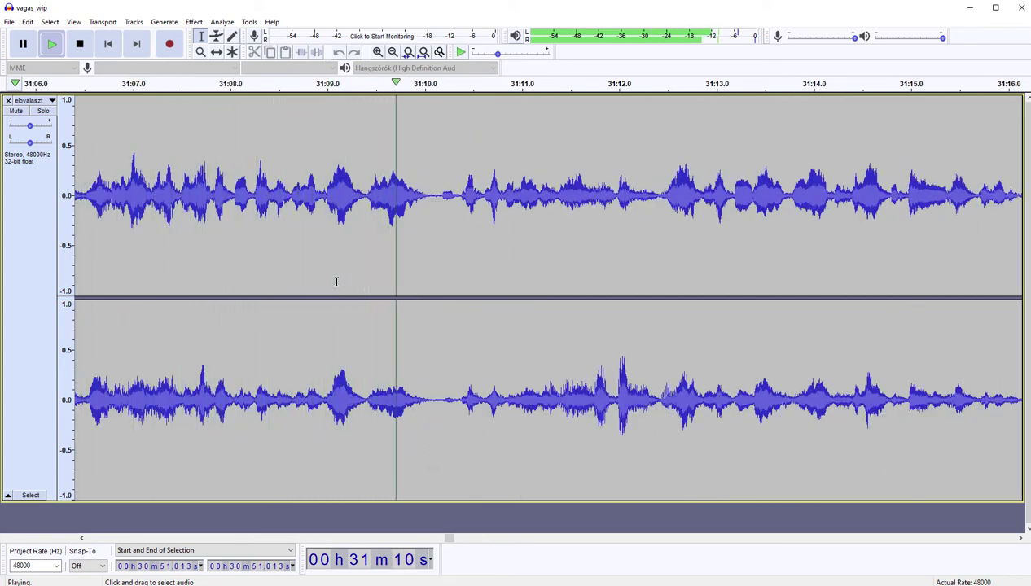
left_click_drag(364, 221, 437, 220)
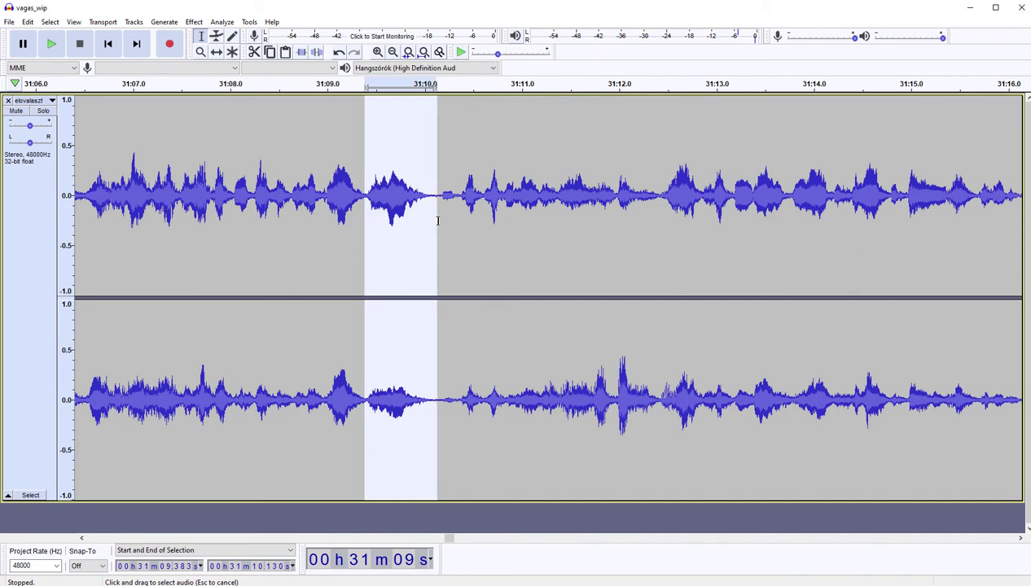
key("Left")
key("space")
Step: Delete about 0.5 s of the pause starting at 31:23.585 and play back from the cut
scroll(438, 220, "right", 5)
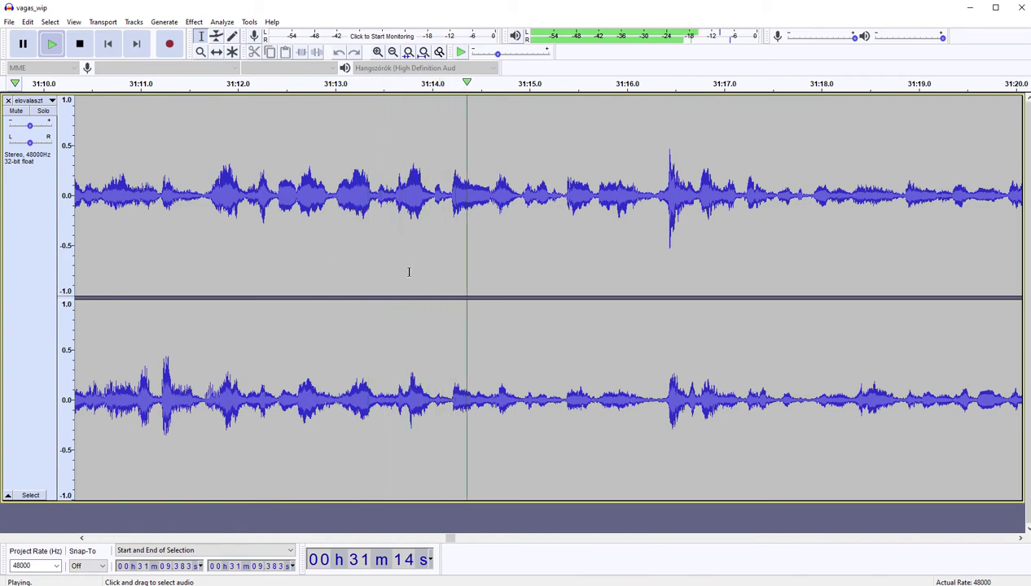
scroll(477, 272, "right", 8)
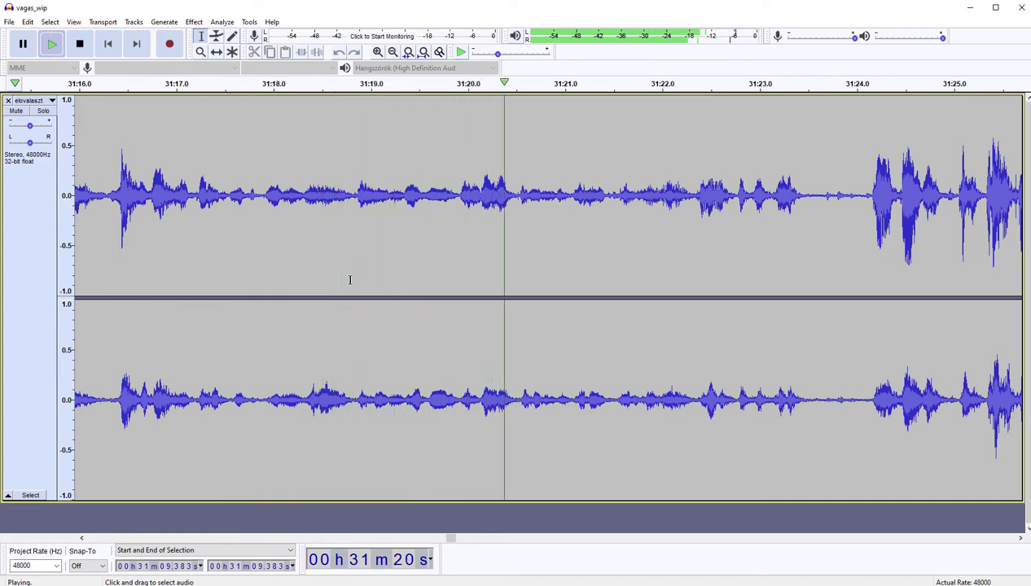
scroll(348, 280, "right", 7)
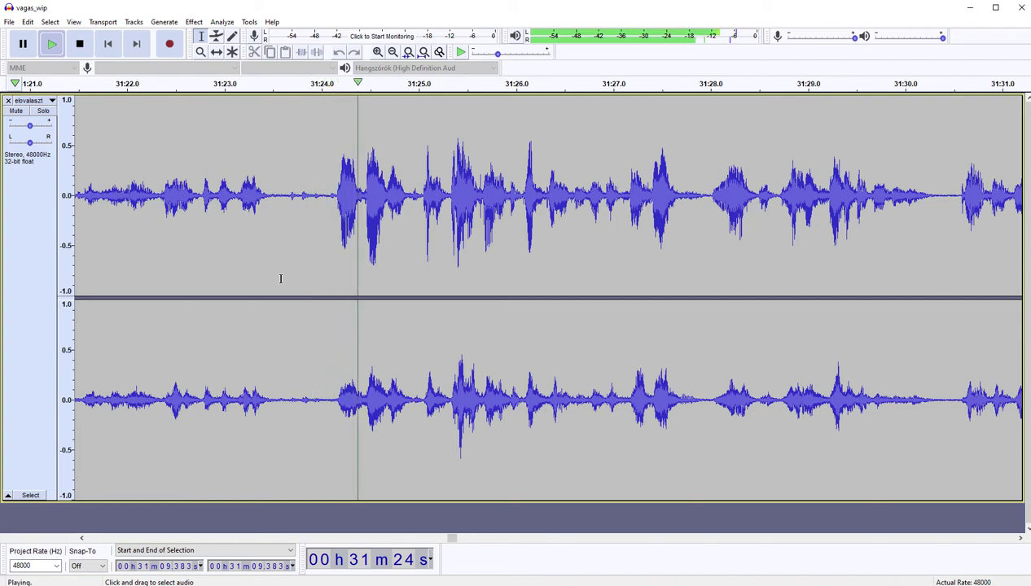
left_click_drag(282, 279, 325, 268)
key("Delete")
key("space")
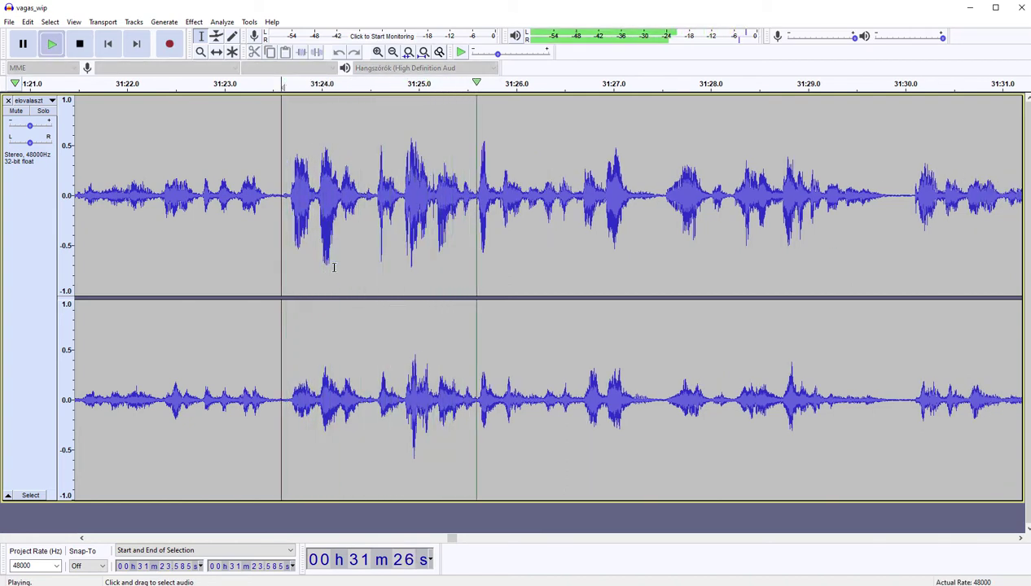
Step: Extend the cut by deleting the audio from 31:23.585 to 31:24.537 and resume playback
key("space")
left_click(367, 243, "shift")
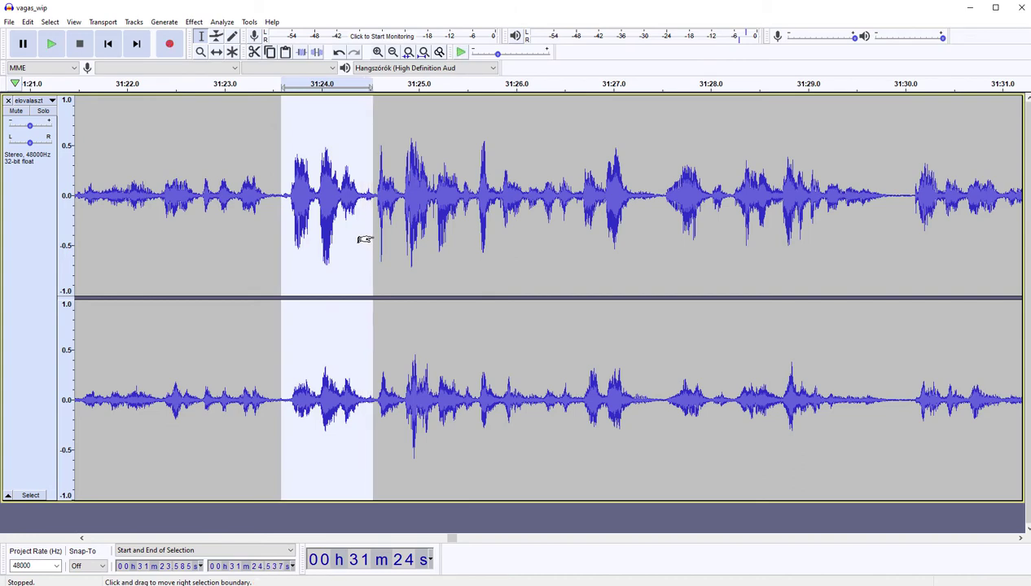
key("Delete")
key("space")
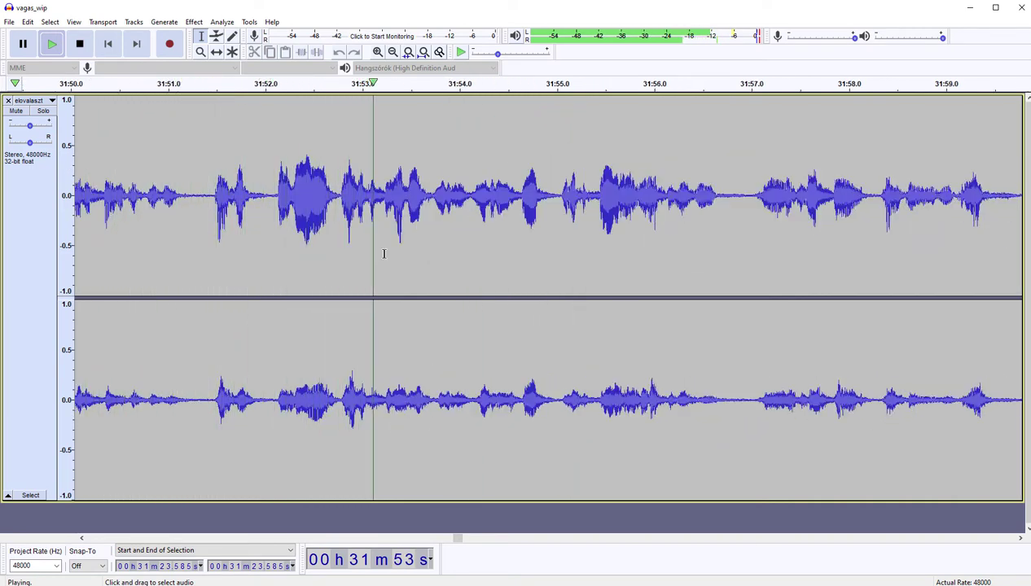
Step: Delete the sound from 31:51.400 to 31:51.995, check the cut by listening, and restart playback from 31:53.355
key("space")
left_click_drag(207, 267, 265, 258)
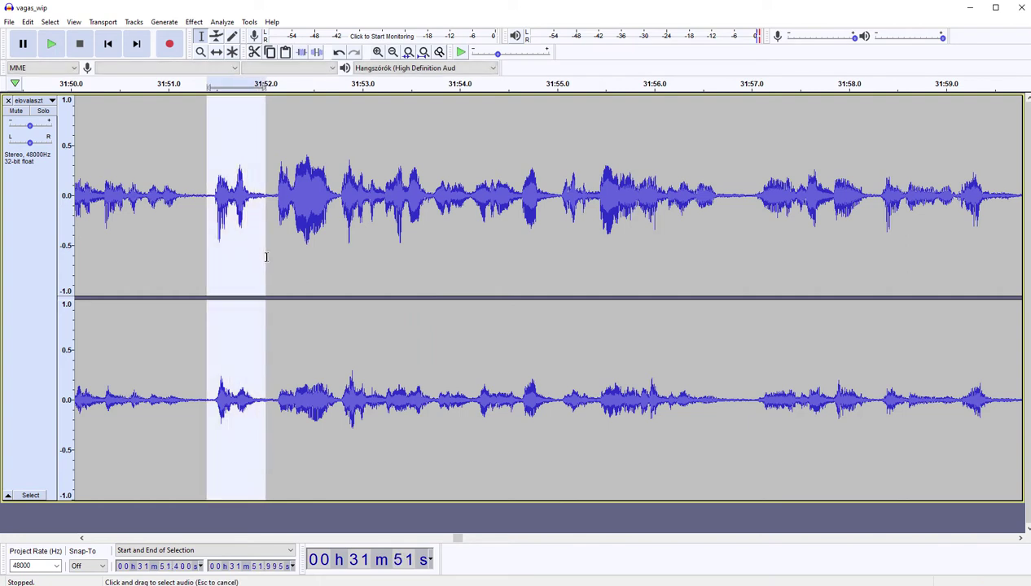
key("Delete")
key("space")
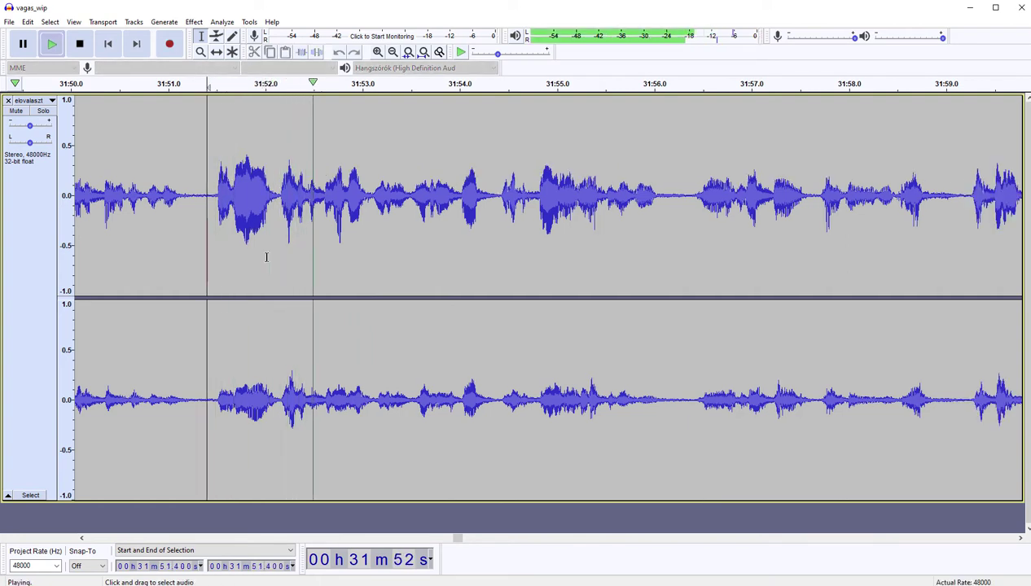
key("space")
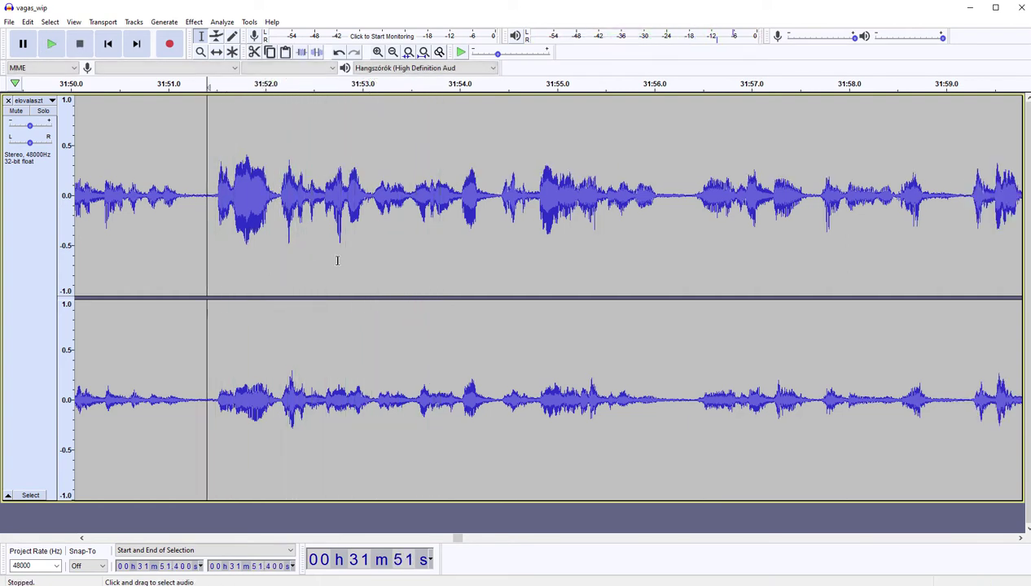
left_click(396, 267)
key("space")
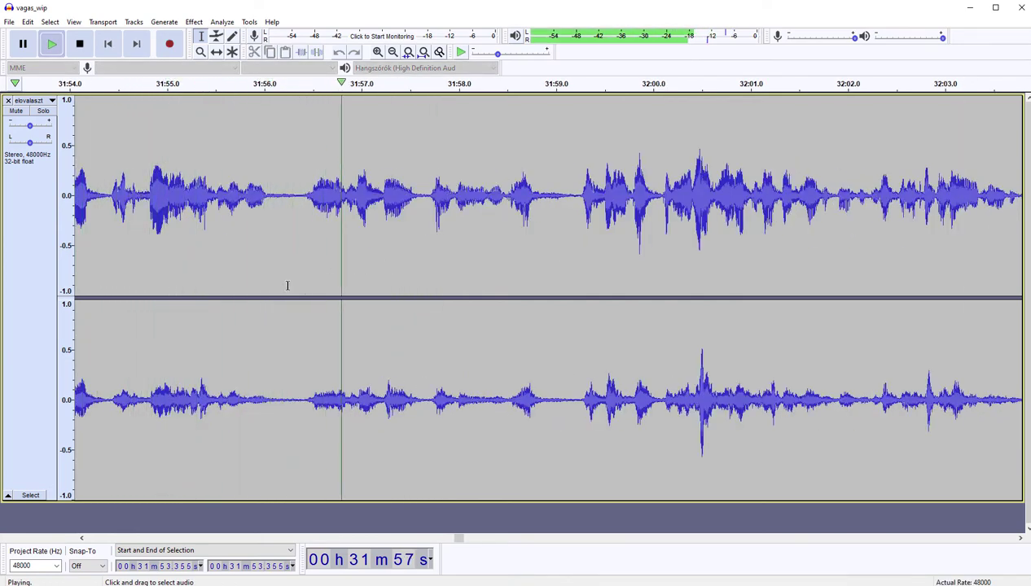
Step: Delete the audio from 31:56.245 to 31:56.852 and continue listening from the cut
left_click_drag(287, 270, 346, 270)
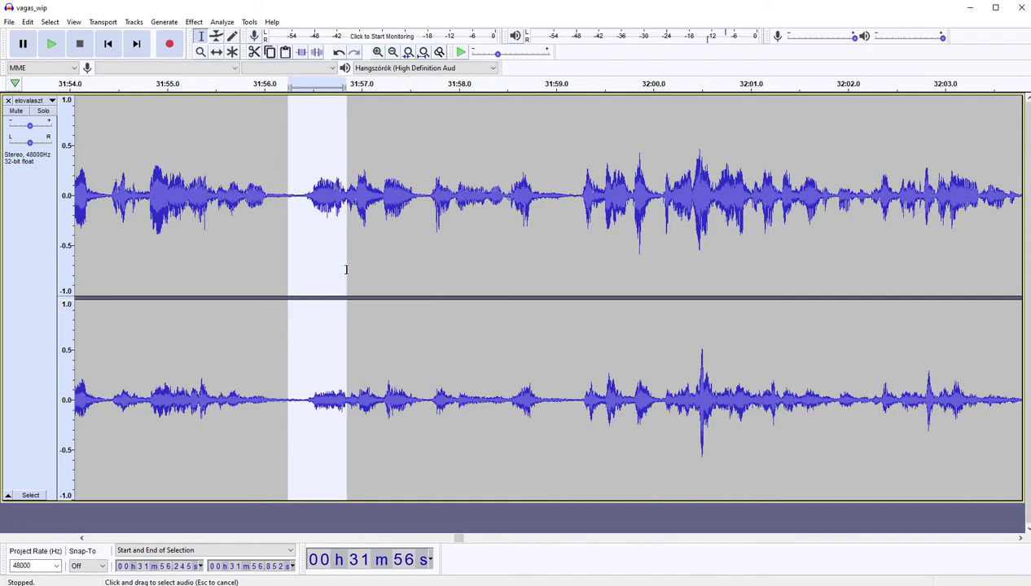
key("Delete")
key("space")
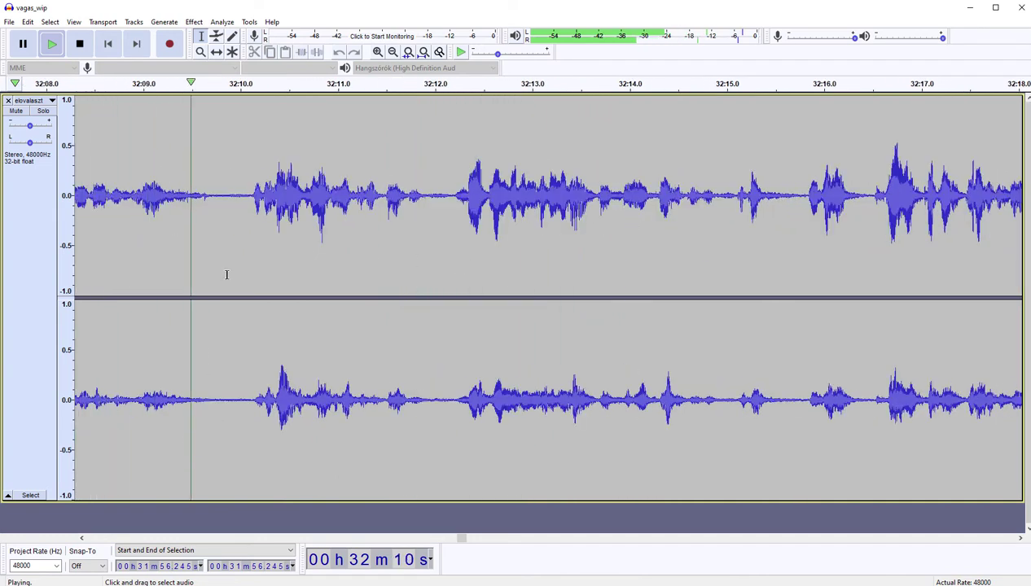
Step: Shorten two pauses by deleting 32:09.770 to 32:10.073 and about 0.2 s from 32:11.655, resuming playback after each cut
left_click_drag(219, 275, 247, 275)
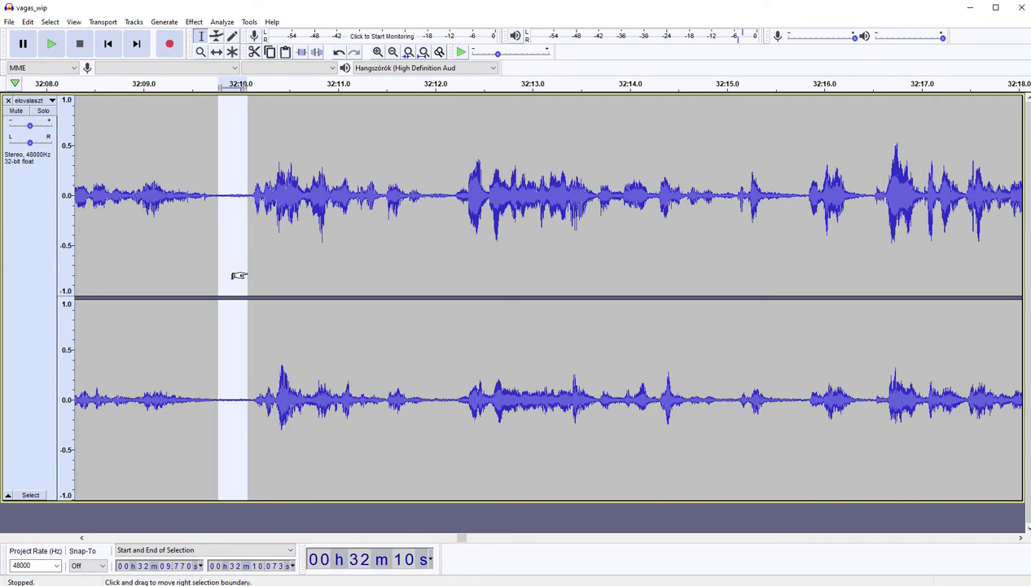
key("Left")
key("space")
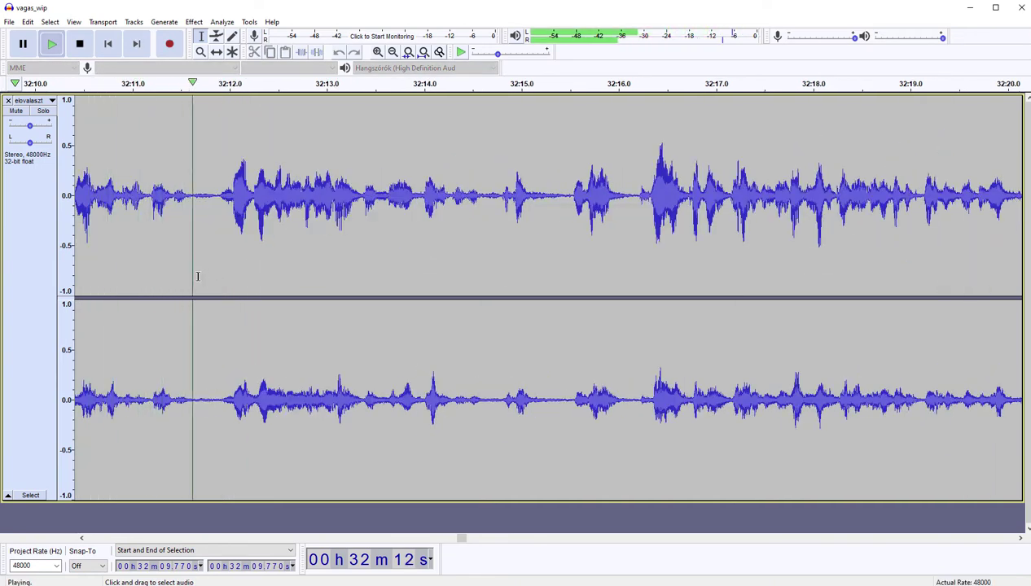
left_click_drag(196, 278, 214, 280)
key("Left")
key("space")
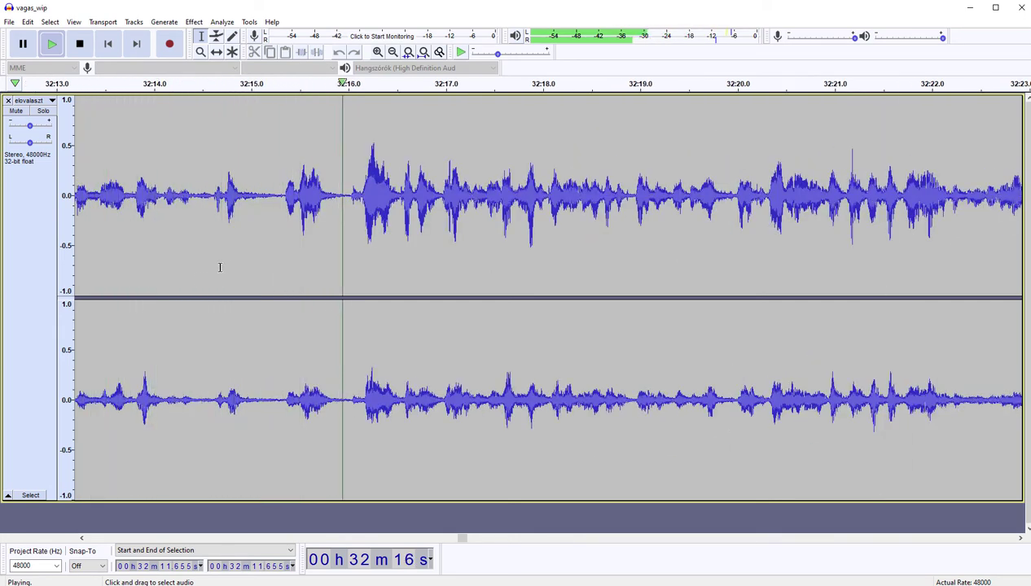
Step: Delete about 0.6 s from 32:14.591 and about 0.7 s of the pause from 32:36.586, listening on from each cut
key("space")
left_click_drag(210, 283, 269, 283)
key("Delete")
key("space")
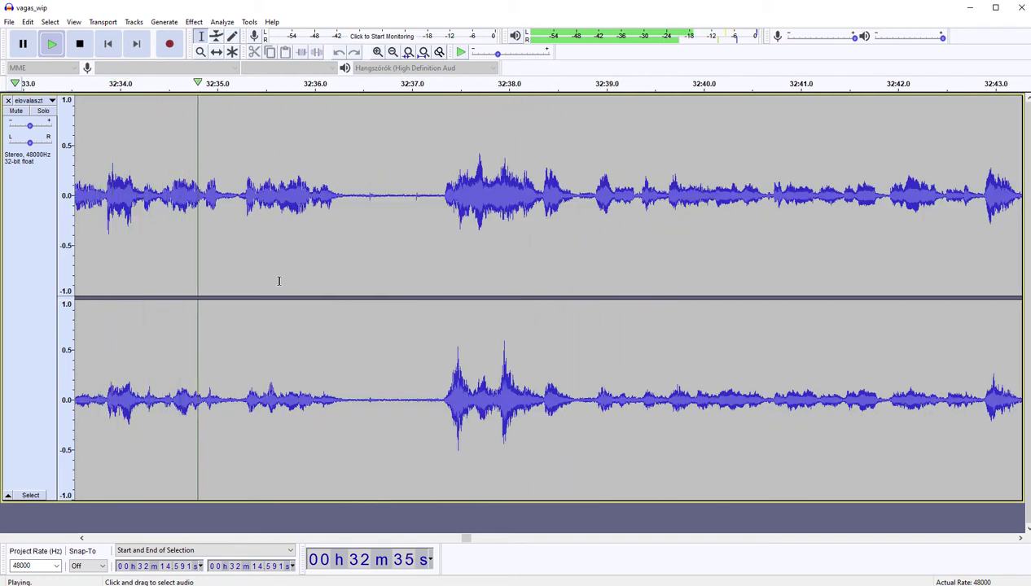
key("space")
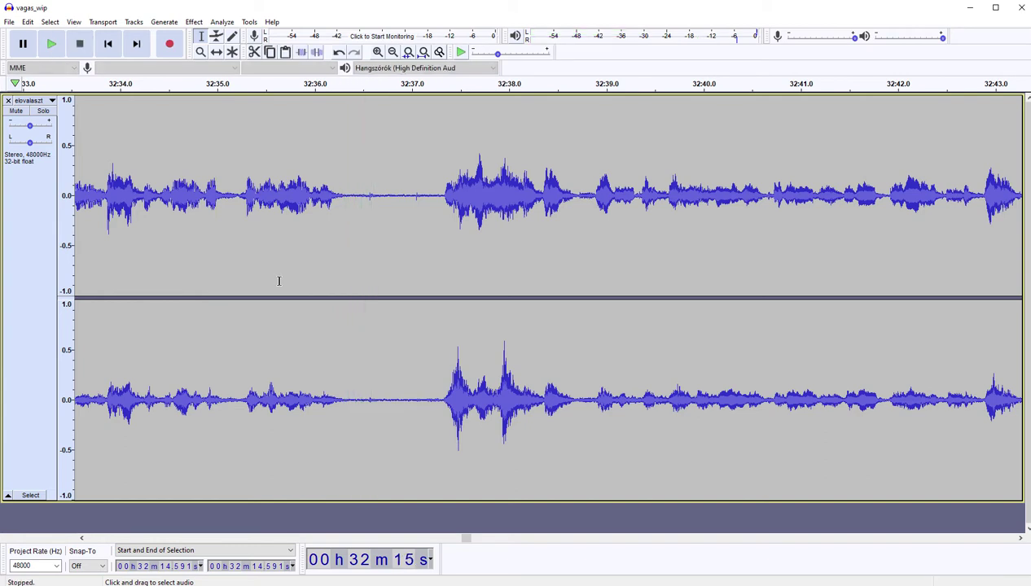
left_click_drag(370, 264, 435, 269)
key("Delete")
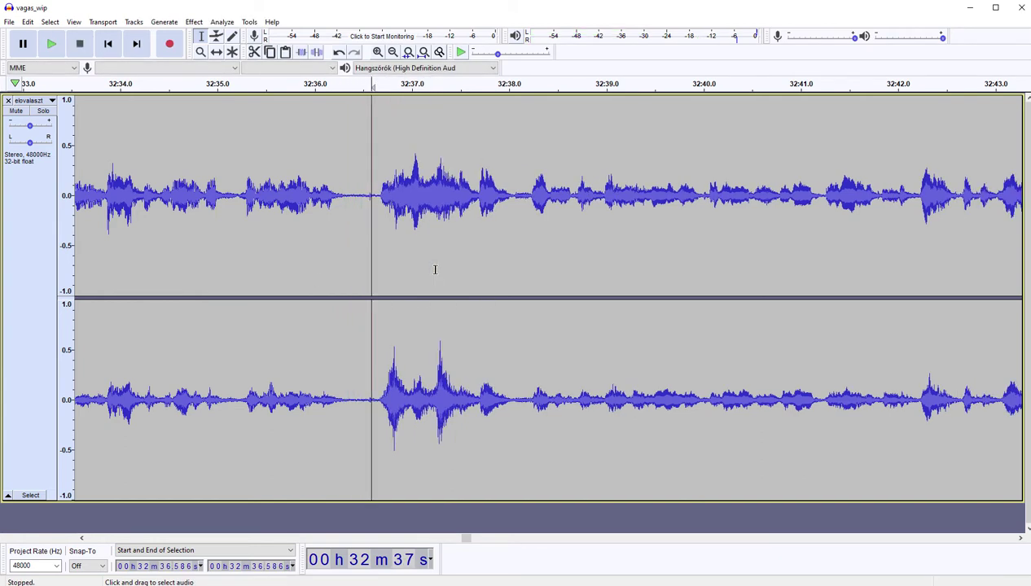
key("space")
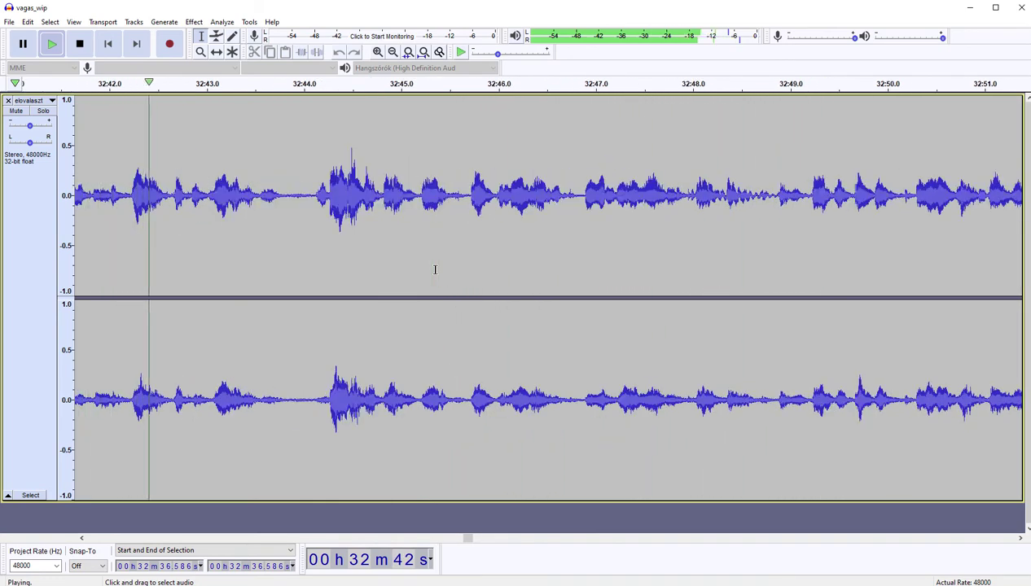
Step: Replay the speech from 32:42.225, delete the passage from 32:42.599 to 32:44.017, and continue listening from the cut
key("space")
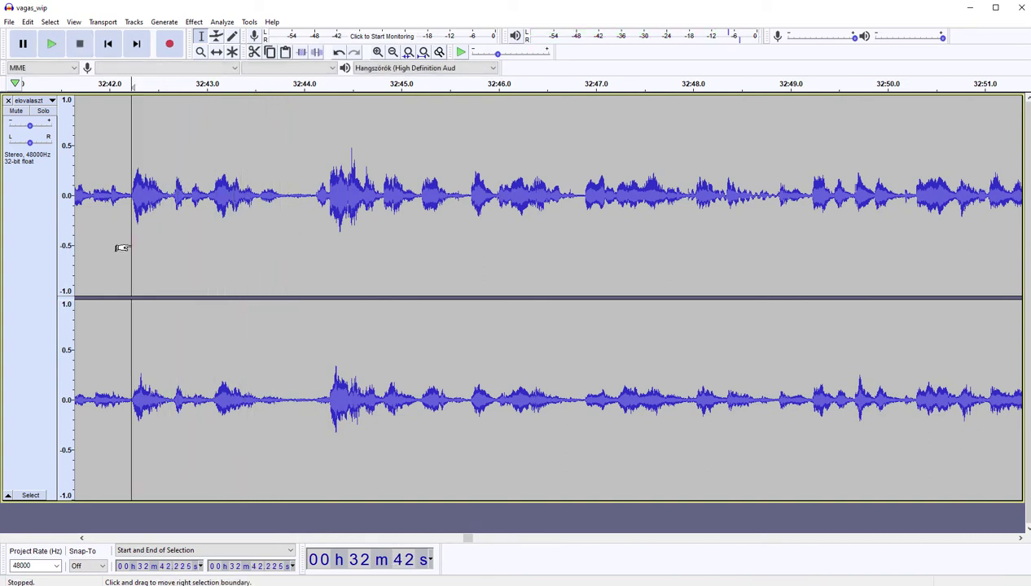
key("space")
key("space")
left_click_drag(167, 247, 310, 245)
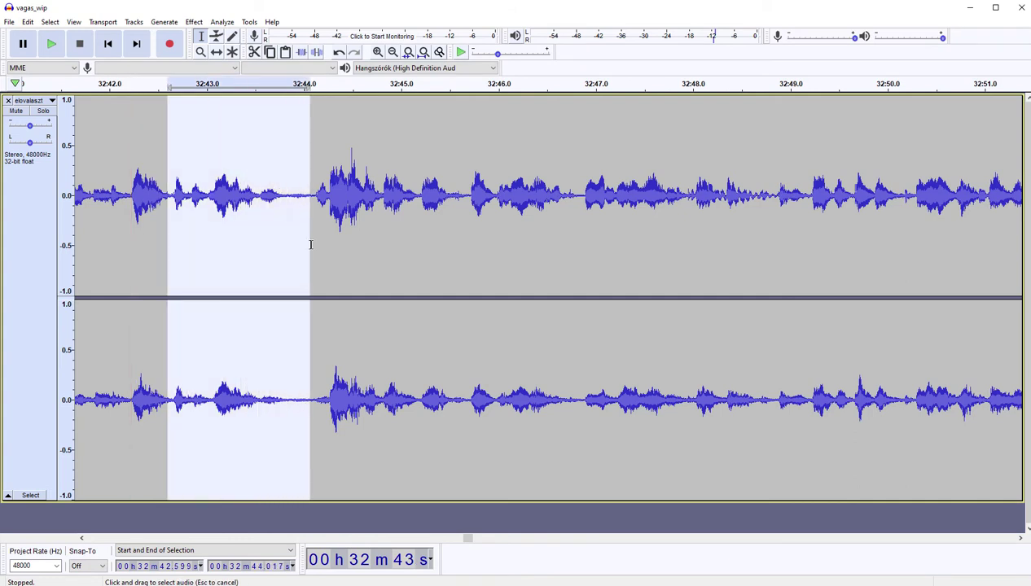
key("Delete")
key("space")
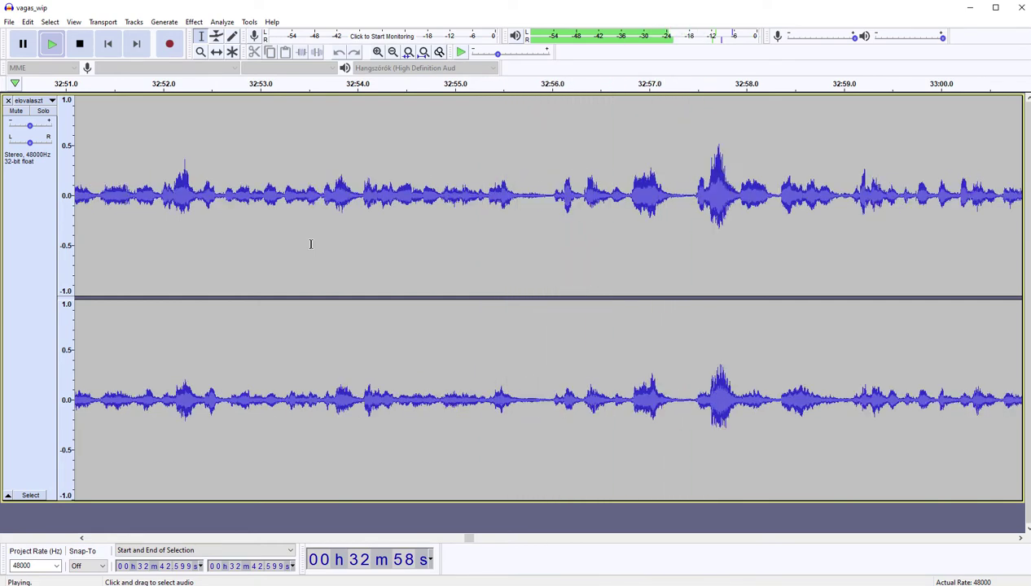
Step: Delete the speech passage from 32:59.083 to 33:00.023 and play back from the cut
left_click_drag(197, 258, 279, 235)
key("Delete")
key("space")
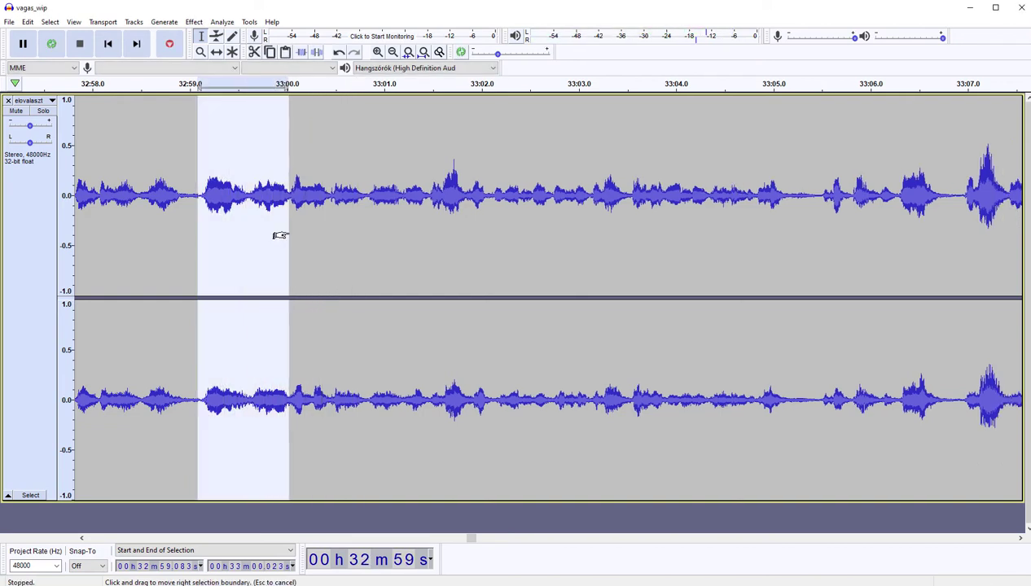
key("Delete")
key("space")
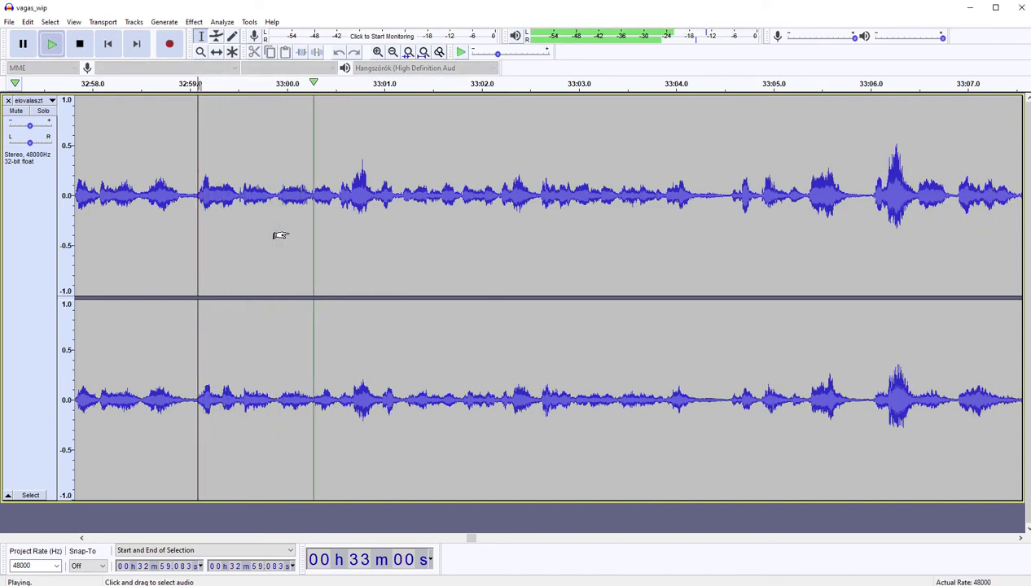
Step: Stop playback, delete the audio from 32:59.900 to 33:00.507, and listen on from the cut
key("space")
left_click_drag(277, 246, 335, 241)
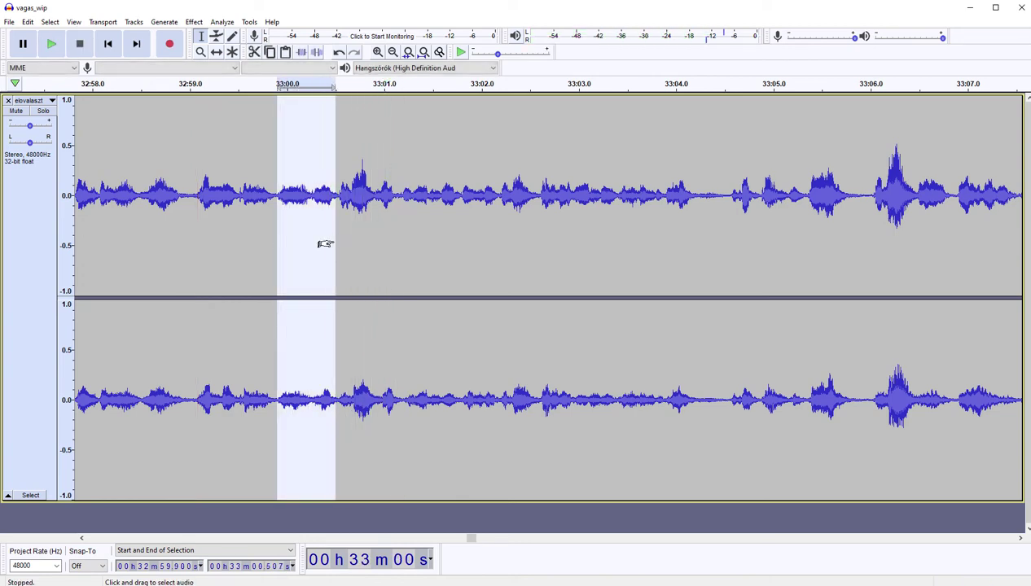
key("Delete")
key("space")
scroll(323, 242, "right", 3)
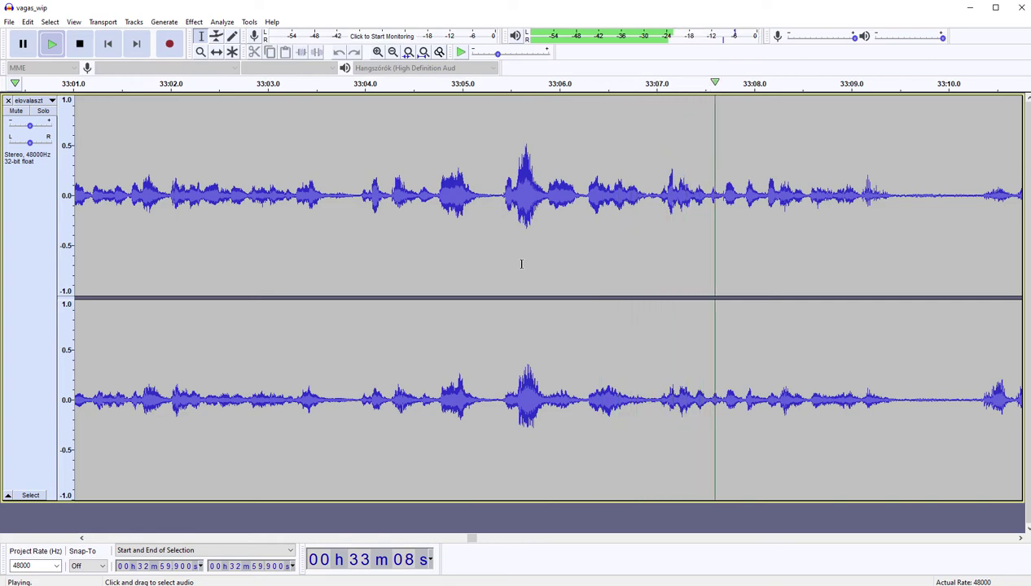
Step: Delete the sound from 33:06.275 to 33:06.963 and about 0.7 s of the pause from 33:08.860, resuming playback after each cut
key("space")
left_click_drag(586, 250, 652, 255)
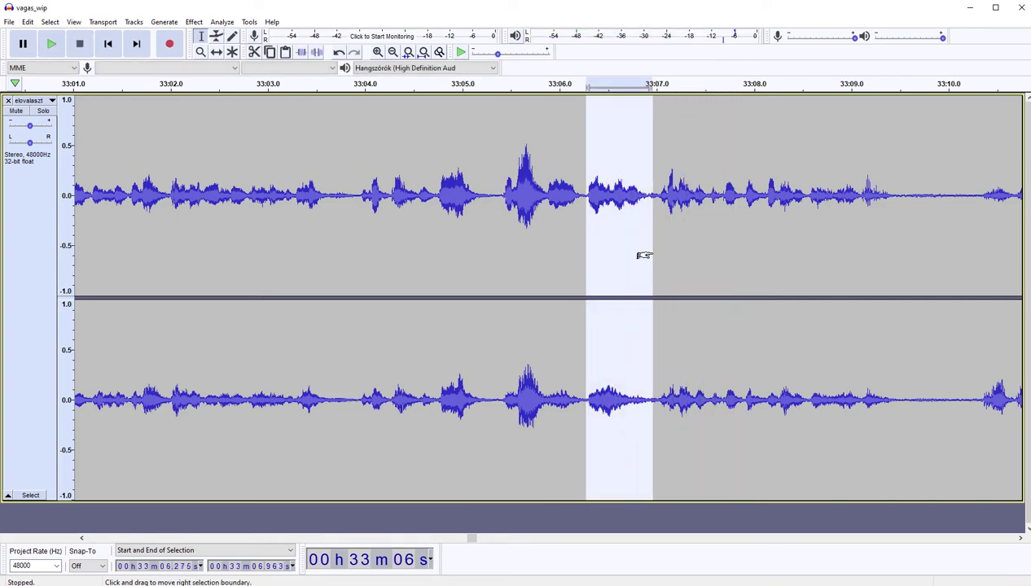
key("Left")
key("space")
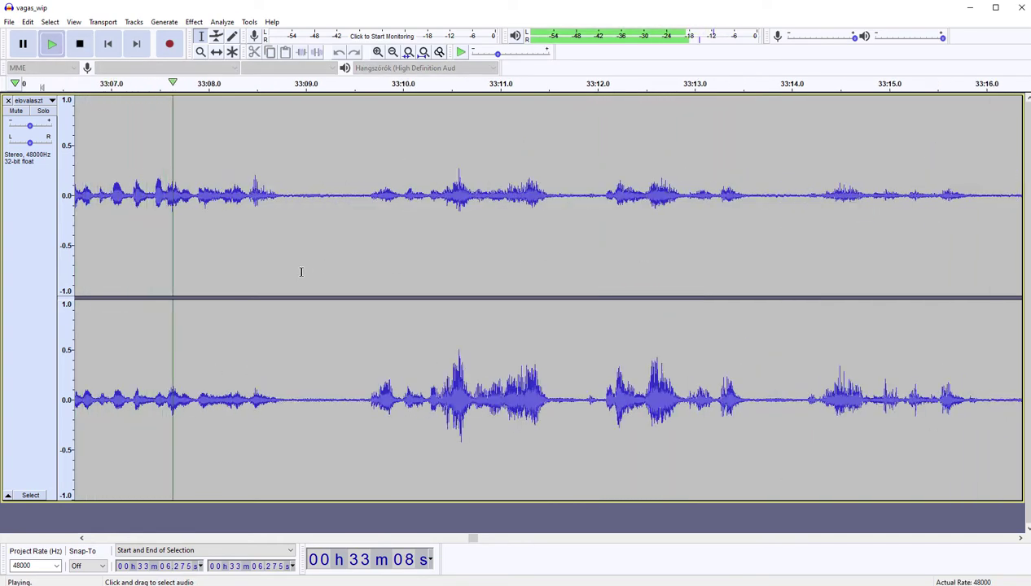
left_click_drag(291, 275, 361, 266)
key("Left")
key("space")
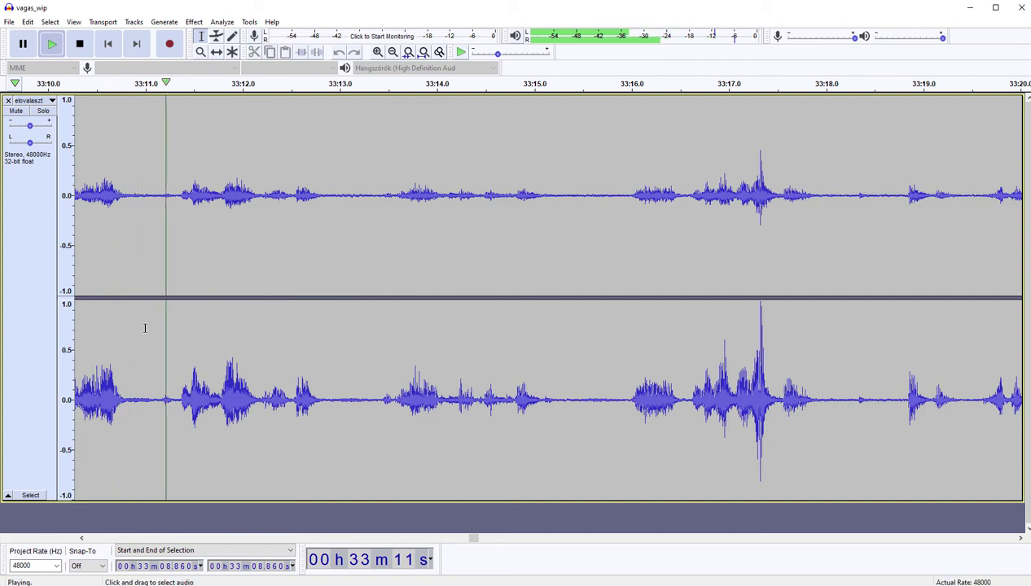
Step: Shorten two pauses by deleting 33:11.003 to 33:11.330 and 33:12.631 to 33:12.947, playing on from each cut
left_click_drag(145, 317, 176, 314)
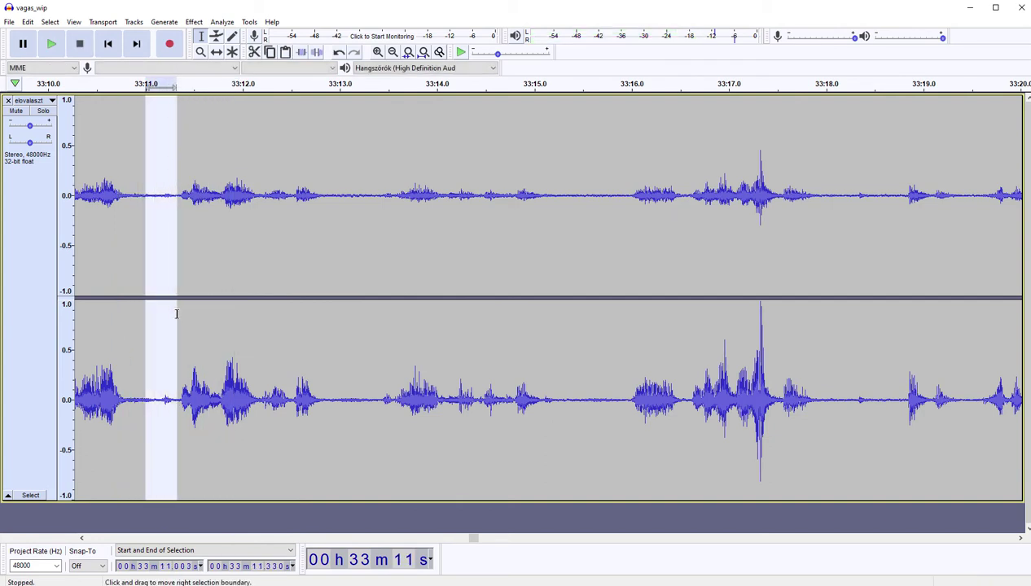
key("Delete")
key("space")
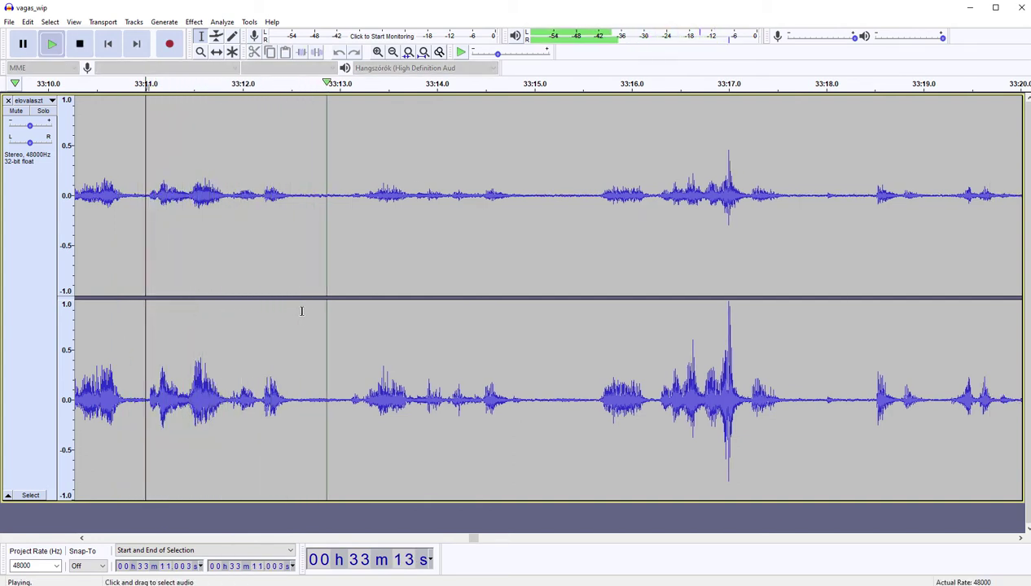
left_click_drag(303, 311, 333, 309)
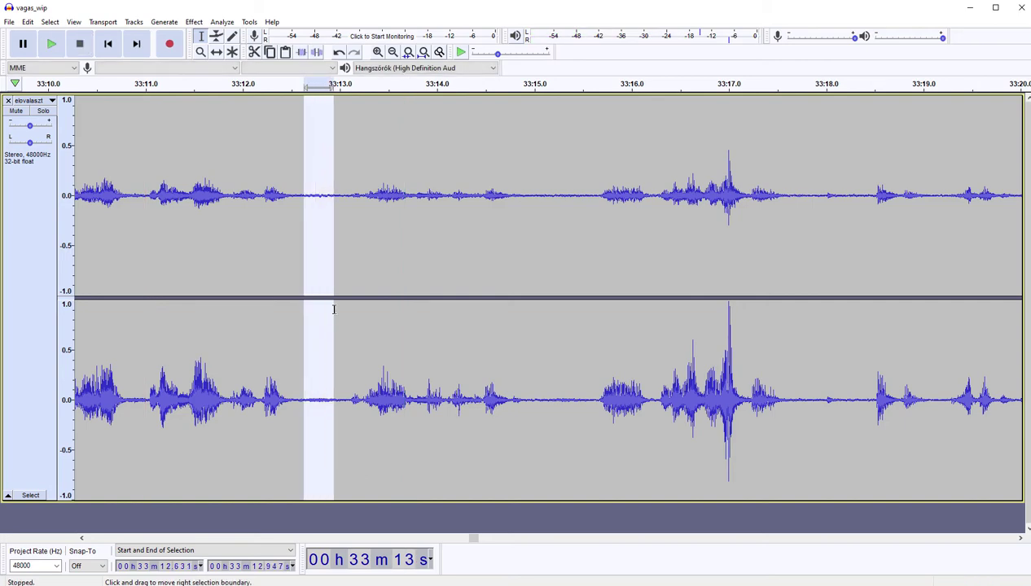
key("Delete")
key("space")
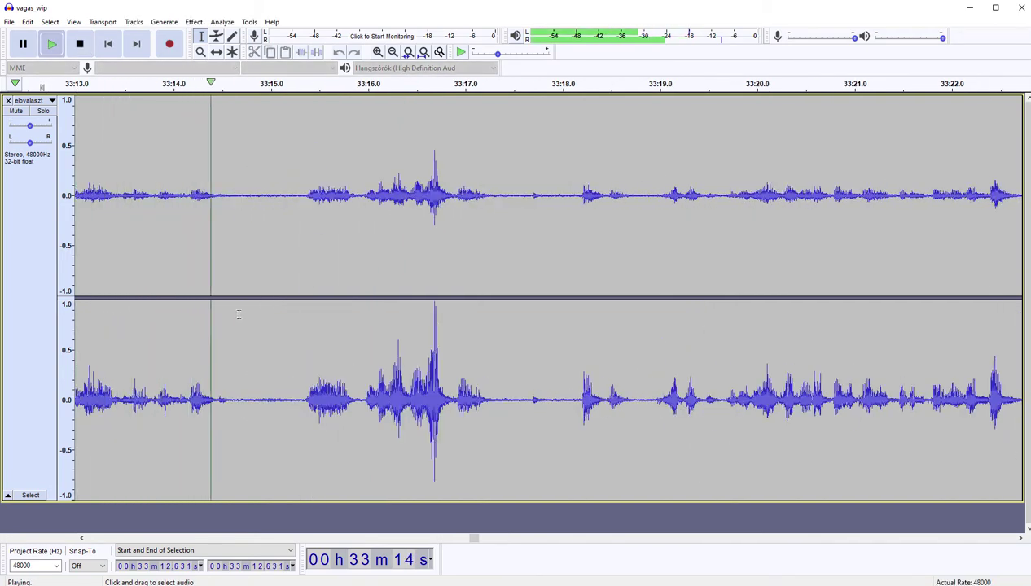
Step: Delete about 1.2 s of audio from 33:14.674 and the pause from 33:16.291 to 33:16.957, resuming playback after each cut
left_click_drag(237, 314, 358, 307)
key("Delete")
key("space")
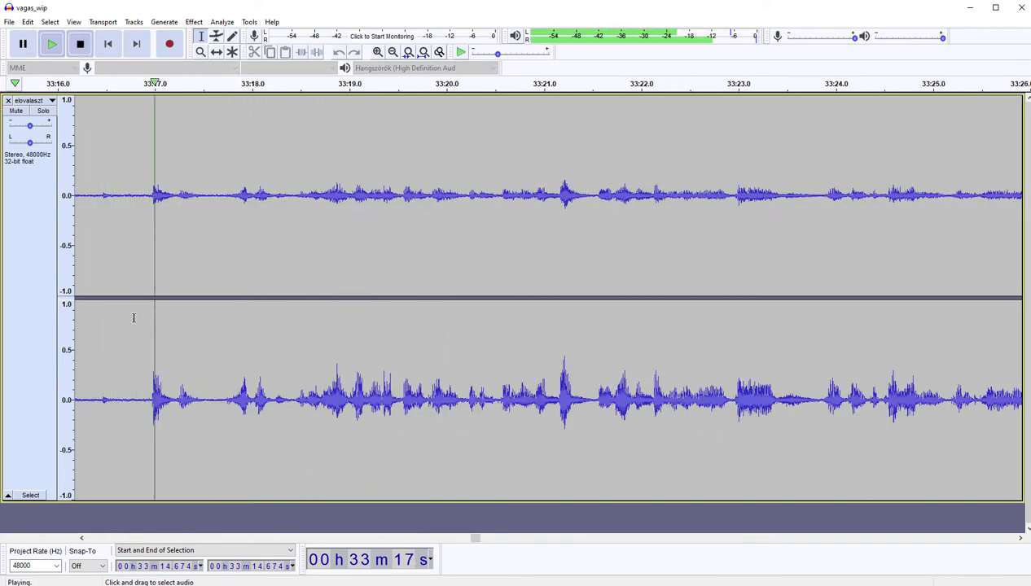
key("space")
left_click_drag(86, 263, 149, 249)
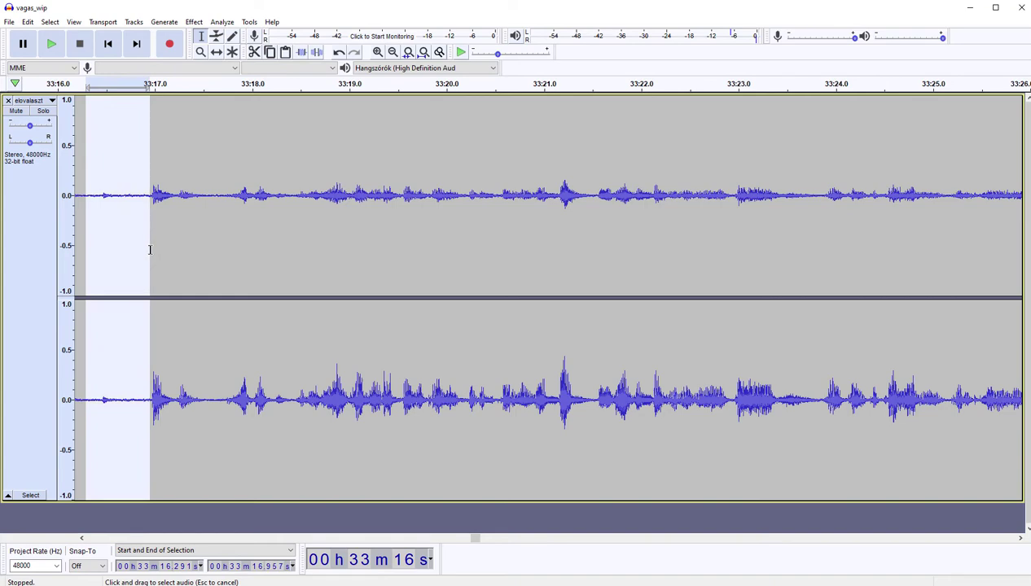
key("Delete")
key("space")
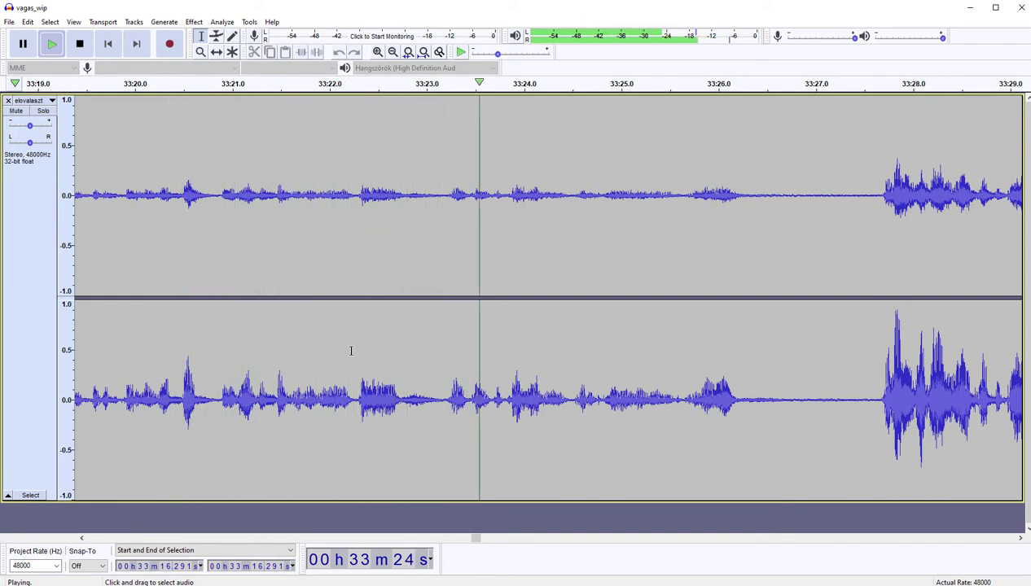
Step: Delete the audio from 33:22.269 to 33:23.185, check the cut by listening, and remove the following piece from 33:22.269 to 33:22.531
left_click_drag(355, 350, 444, 347)
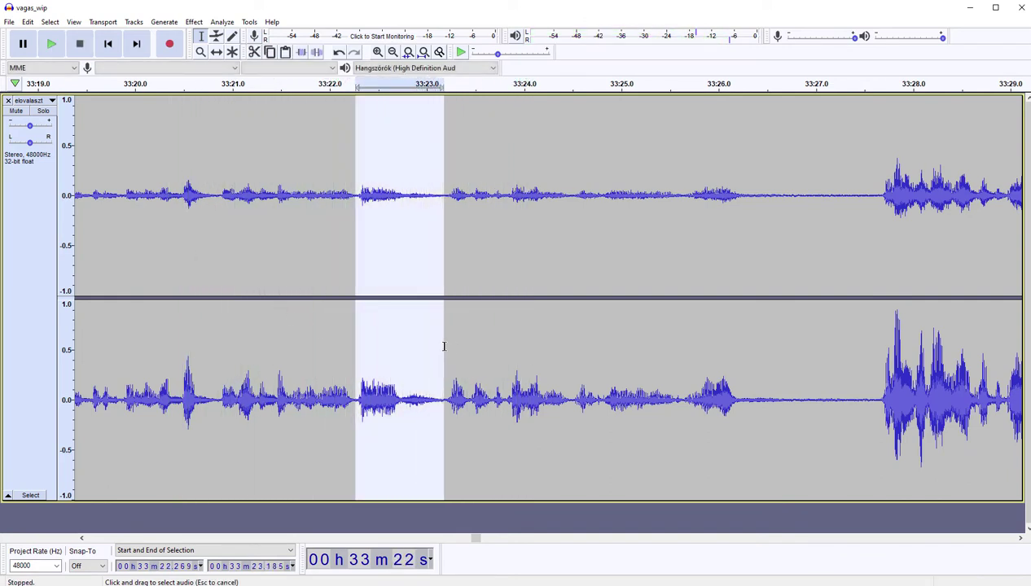
key("Delete")
key("space")
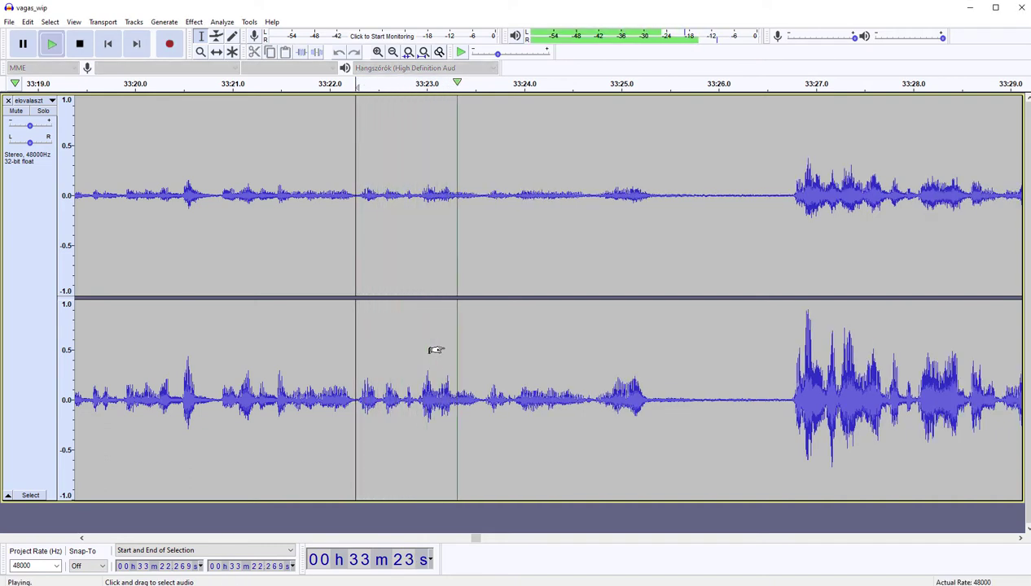
key("space")
left_click_drag(355, 351, 383, 350)
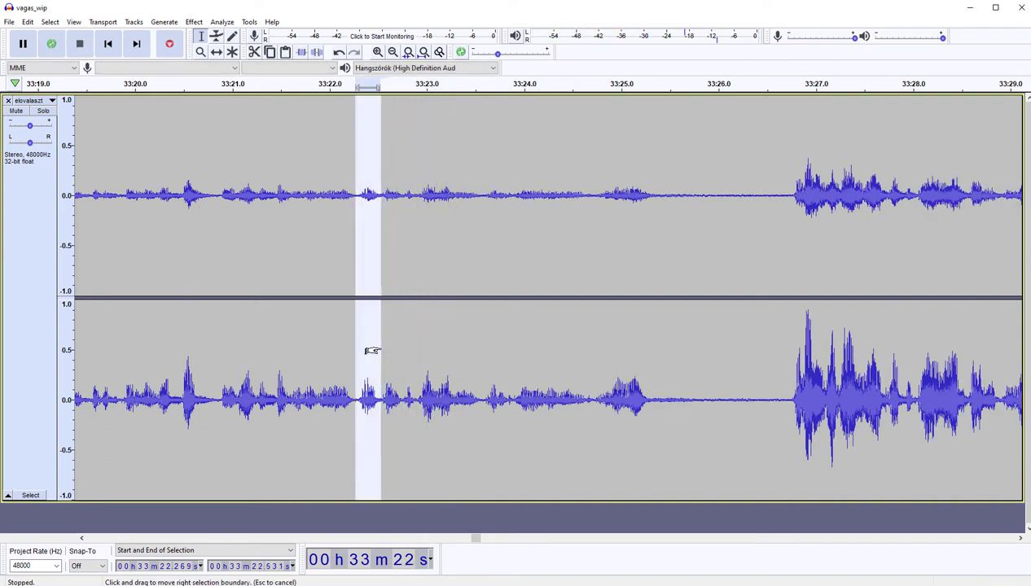
key("Left")
key("space")
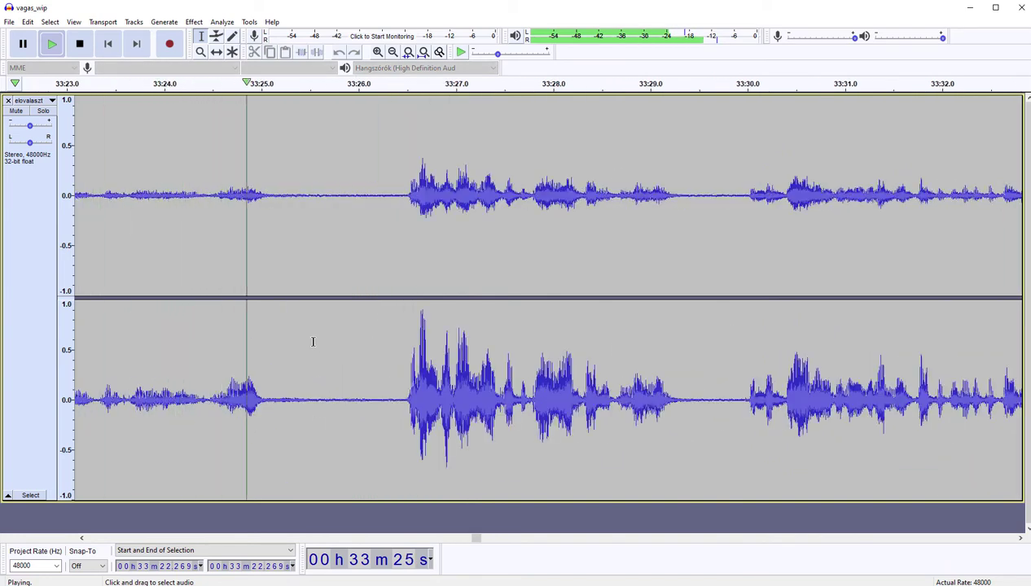
Step: Shorten two pauses by deleting about 1.2 s from 33:25.211 and 33:28.159 to 33:28.760, playing on from each cut
left_click_drag(282, 242, 399, 248)
key("Left")
key("space")
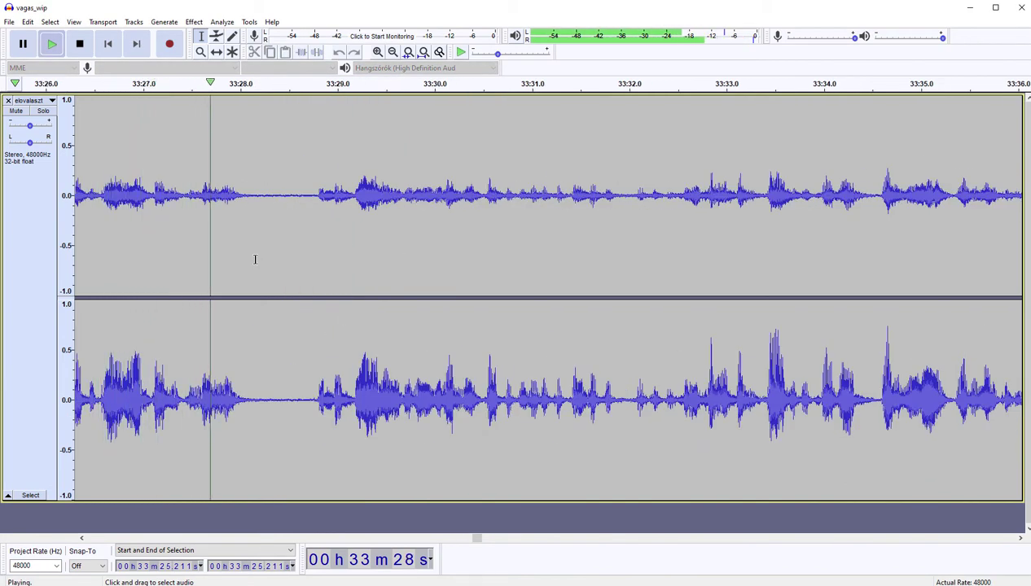
left_click_drag(254, 258, 312, 252)
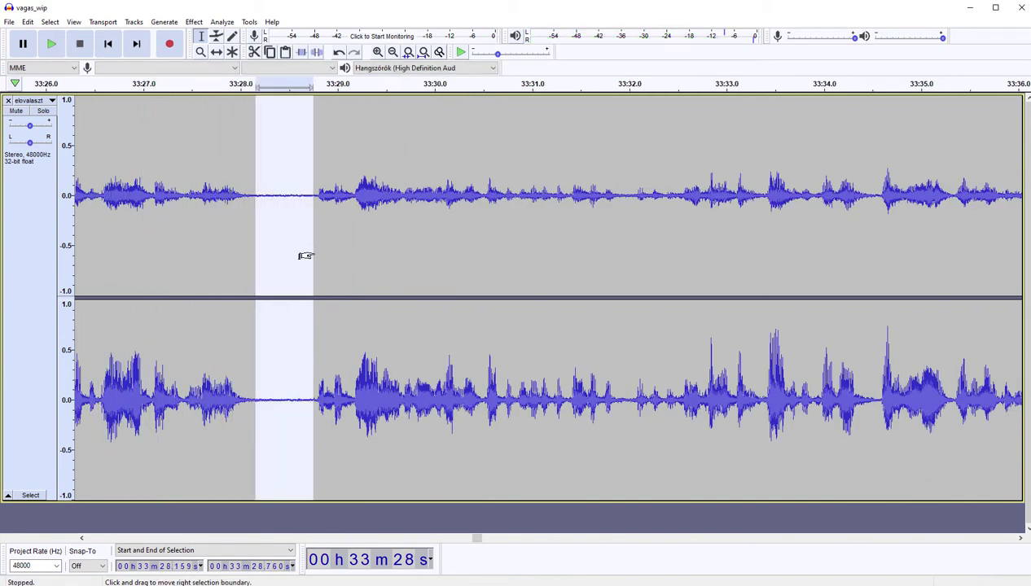
key("Delete")
key("space")
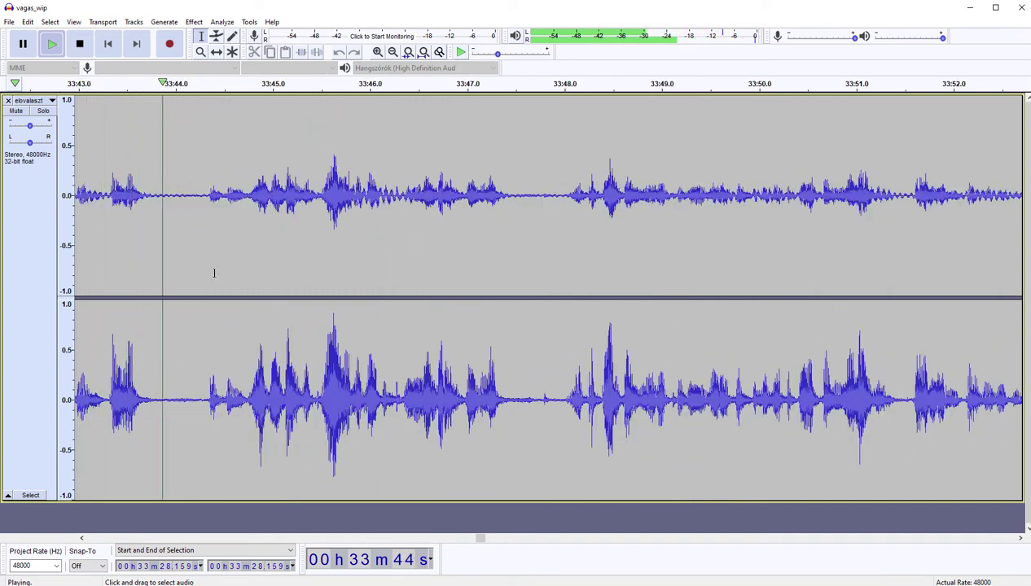
Step: Shorten two pauses by deleting 33:43.884 to 33:44.334 and 33:47.106 to 33:47.462, resuming playback after each cut
left_click_drag(164, 253, 205, 252)
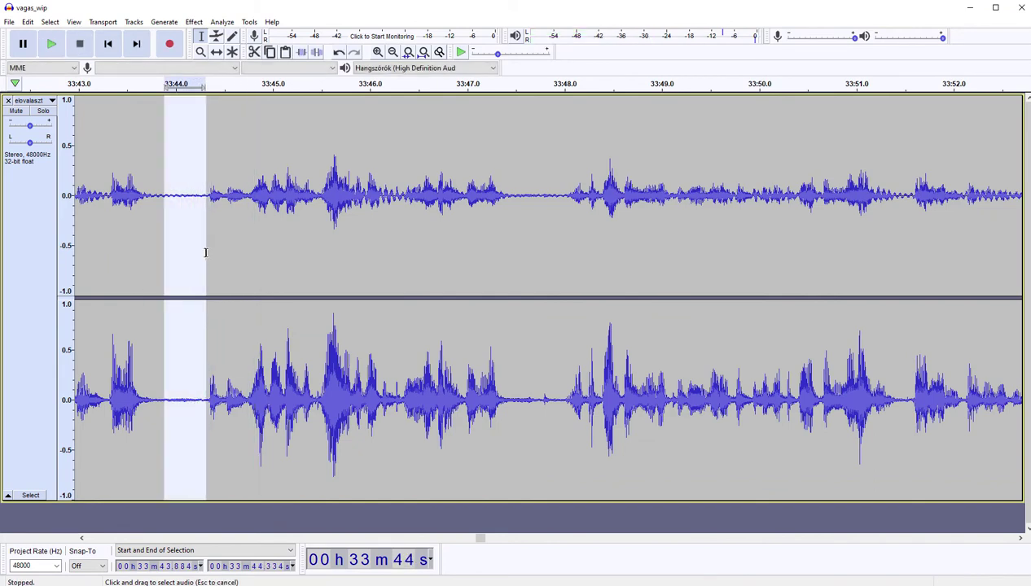
key("Delete")
key("space")
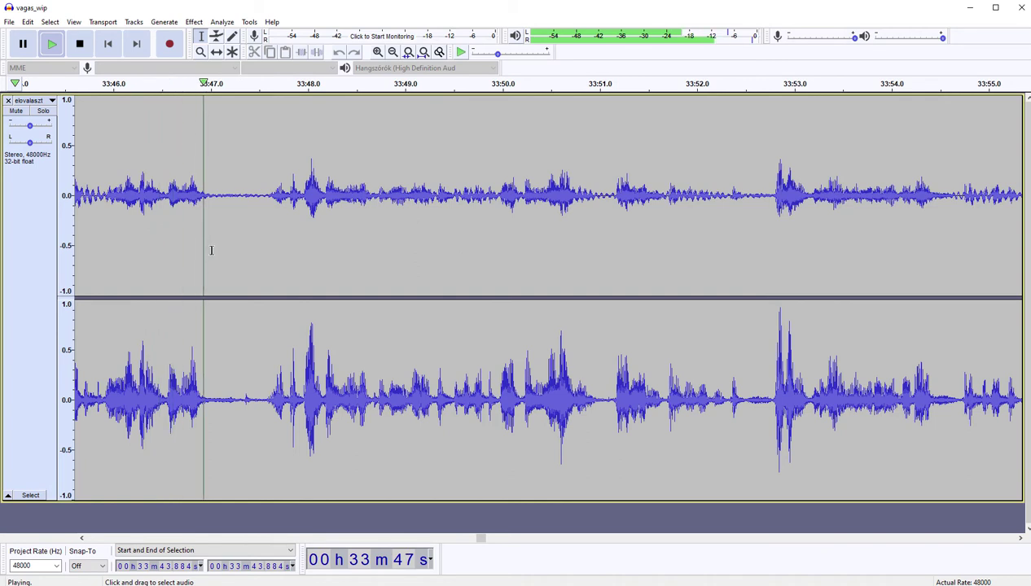
left_click_drag(221, 248, 254, 245)
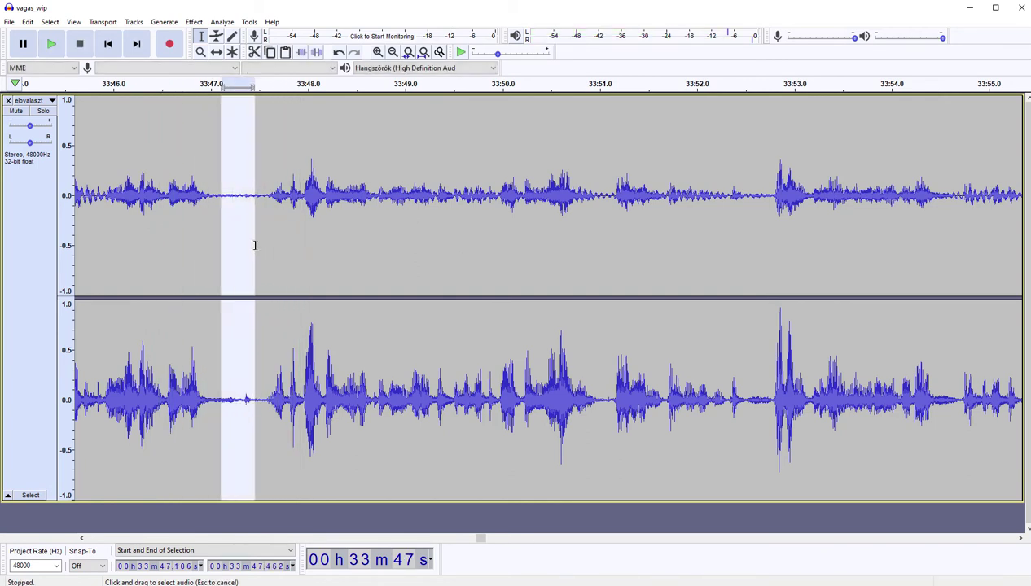
key("Delete")
key("space")
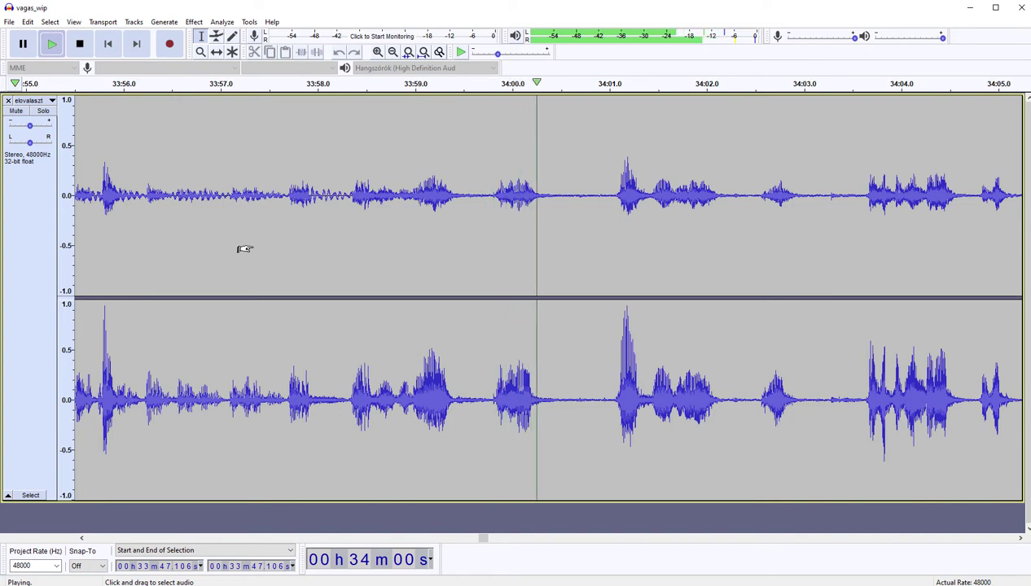
Step: Delete about 1.4 s of audio from 33:59.604 and the piece from 34:00.871 to 34:02.225, resuming playback after each cut
left_click_drag(474, 336, 607, 334)
key("Left")
key("space")
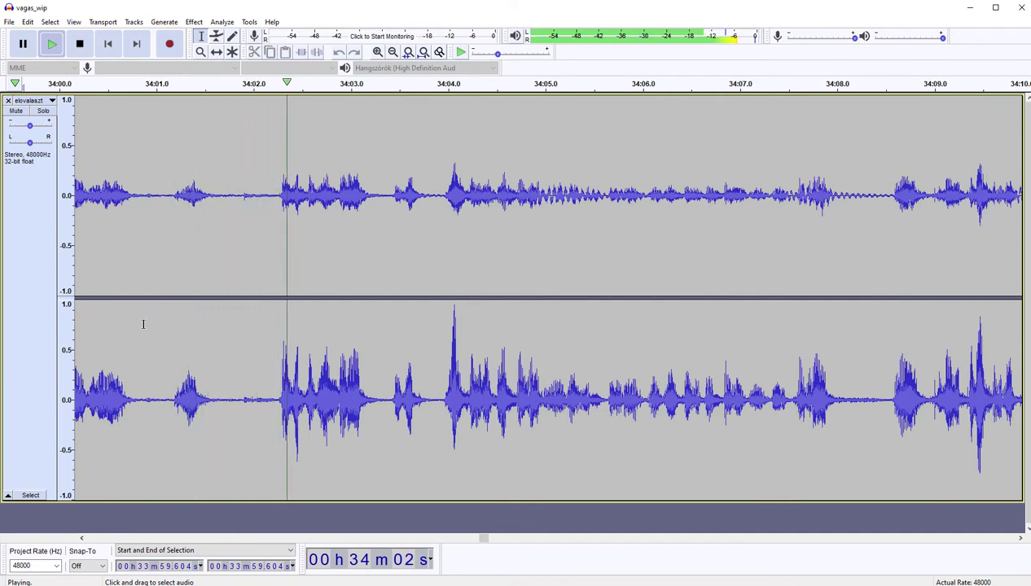
left_click_drag(143, 324, 275, 321)
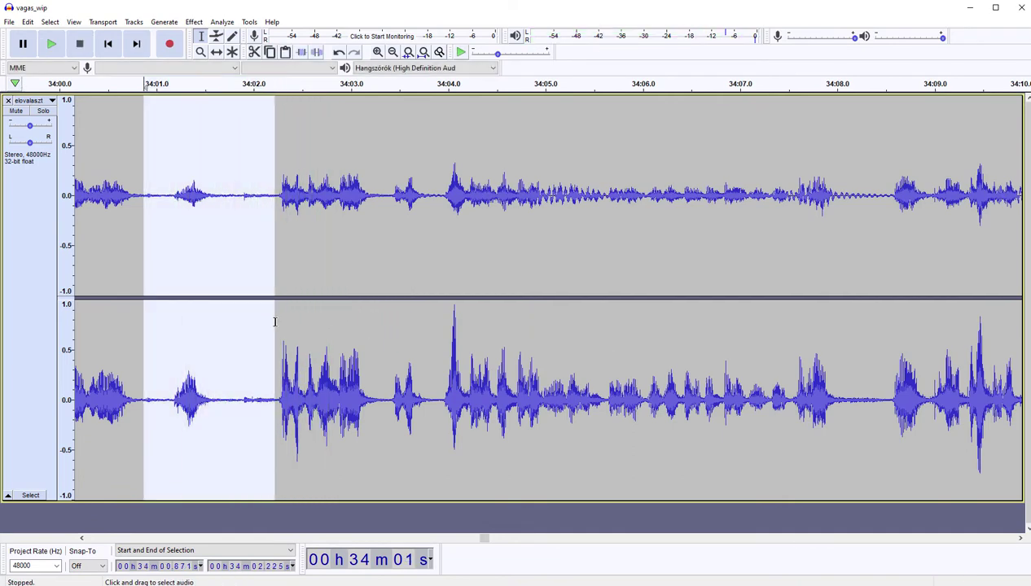
key("Delete")
key("space")
scroll(275, 322, "right", 3)
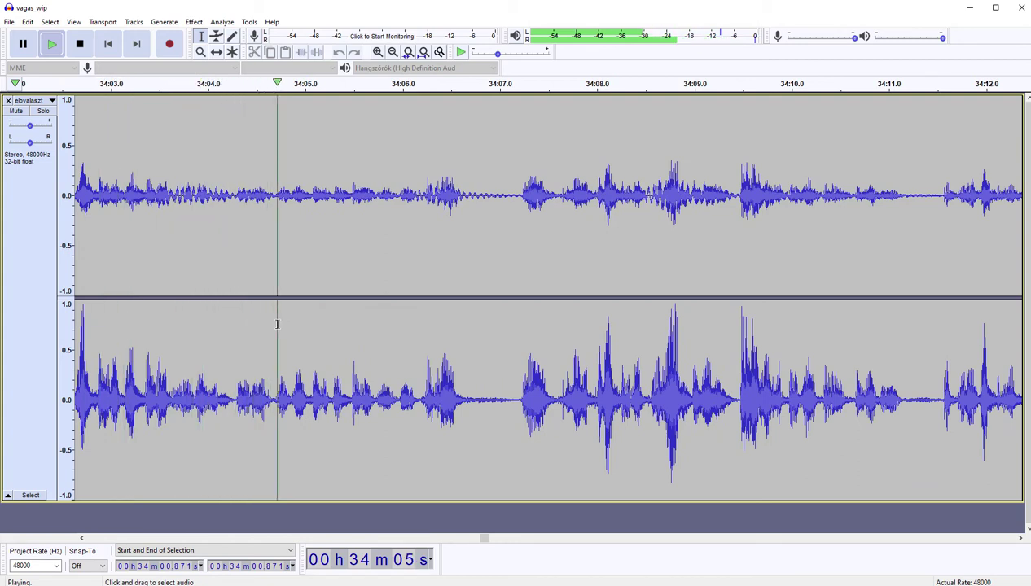
Step: Delete about 0.6 s of audio from 34:06.924 and about 0.5 s of the pause from 34:22.002, playing on from each cut
scroll(277, 324, "right", 3)
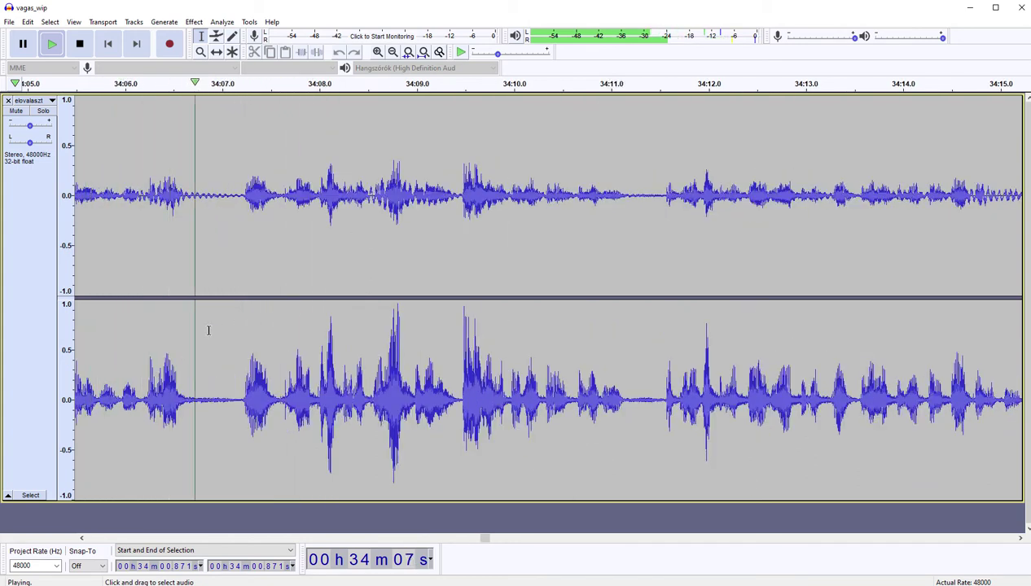
left_click_drag(214, 325, 274, 313)
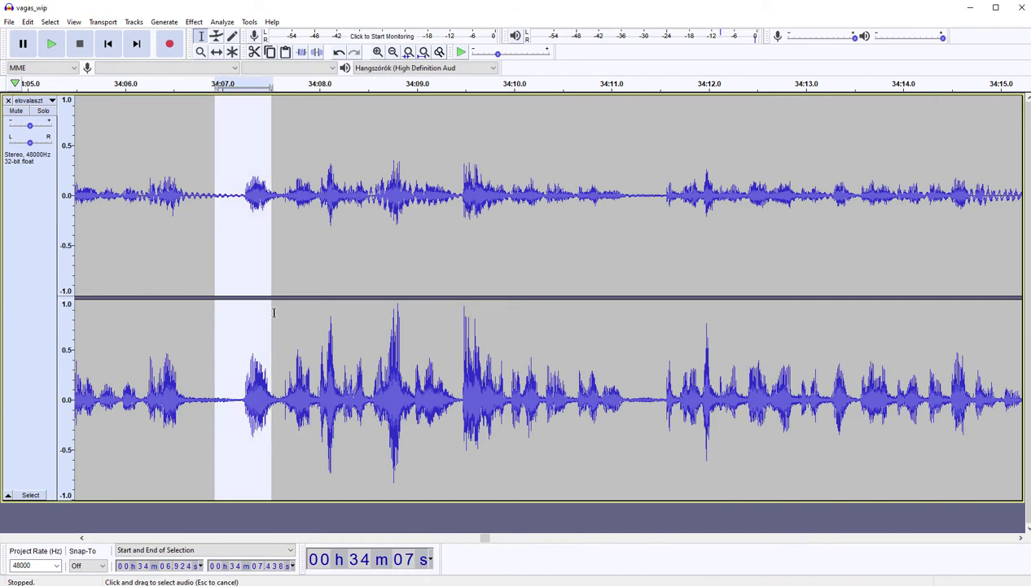
key("Delete")
key("space")
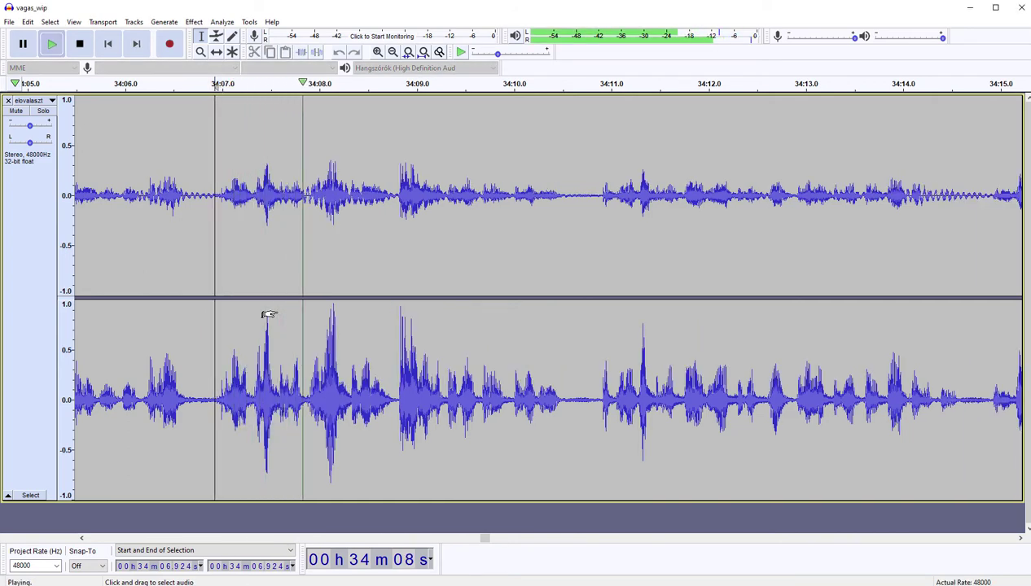
scroll(269, 314, "right", 5)
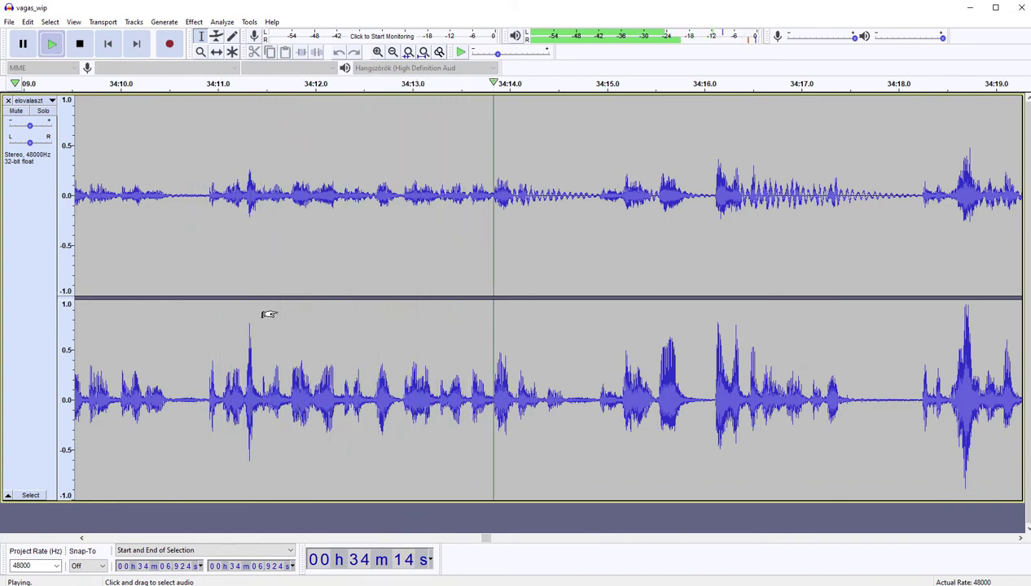
scroll(269, 314, "right", 5)
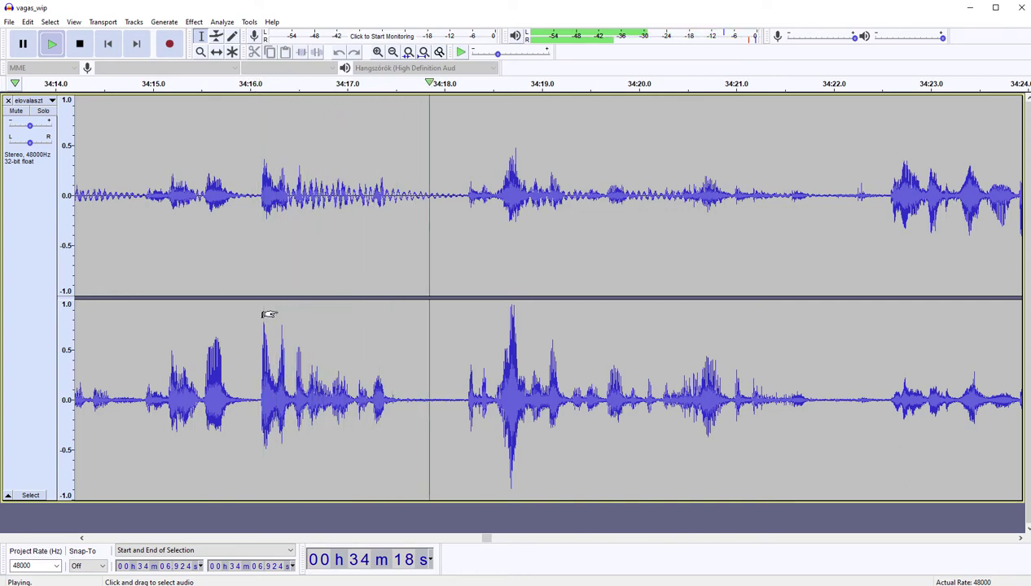
scroll(269, 314, "right", 5)
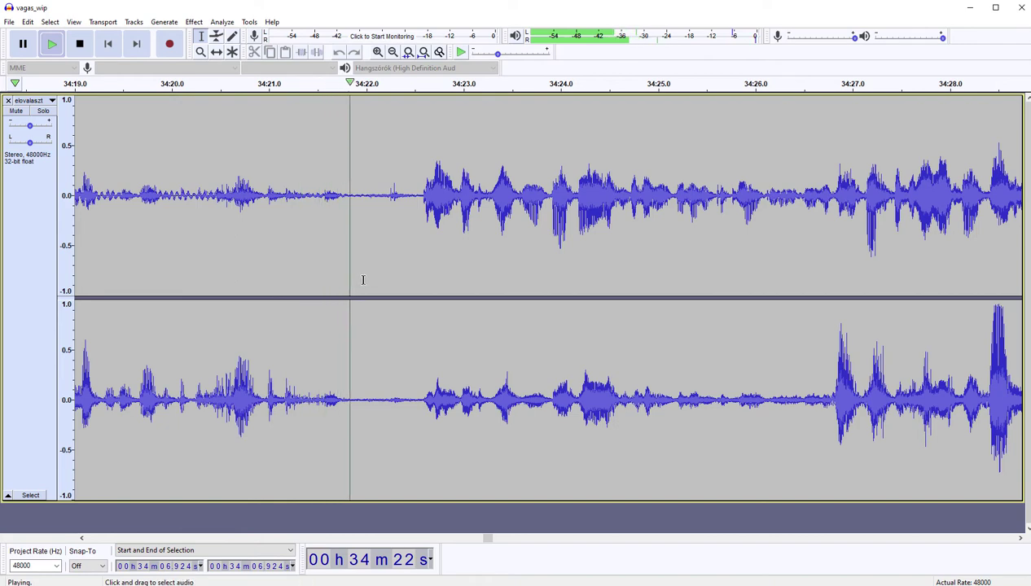
left_click_drag(365, 262, 405, 263)
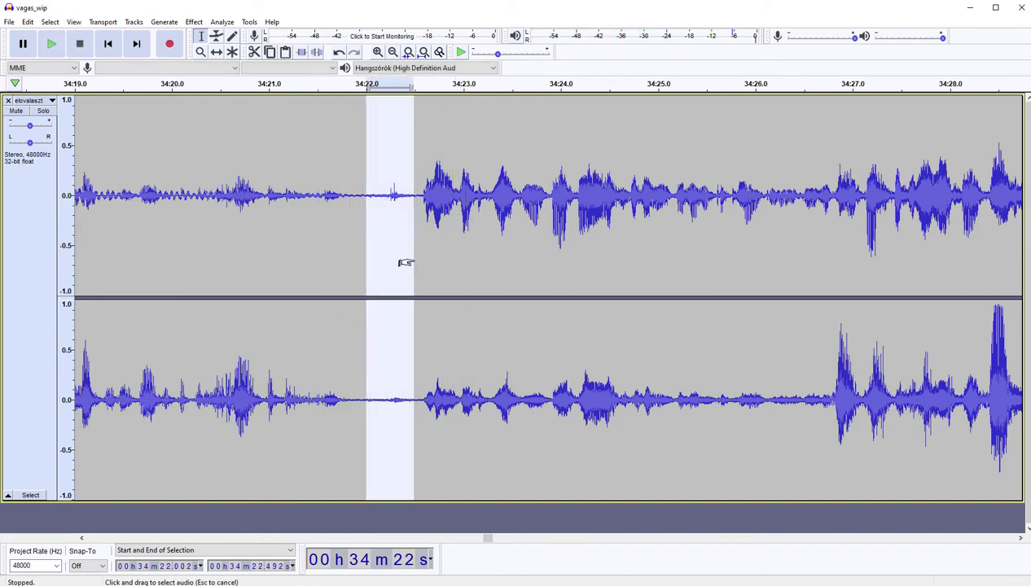
key("Delete")
key("space")
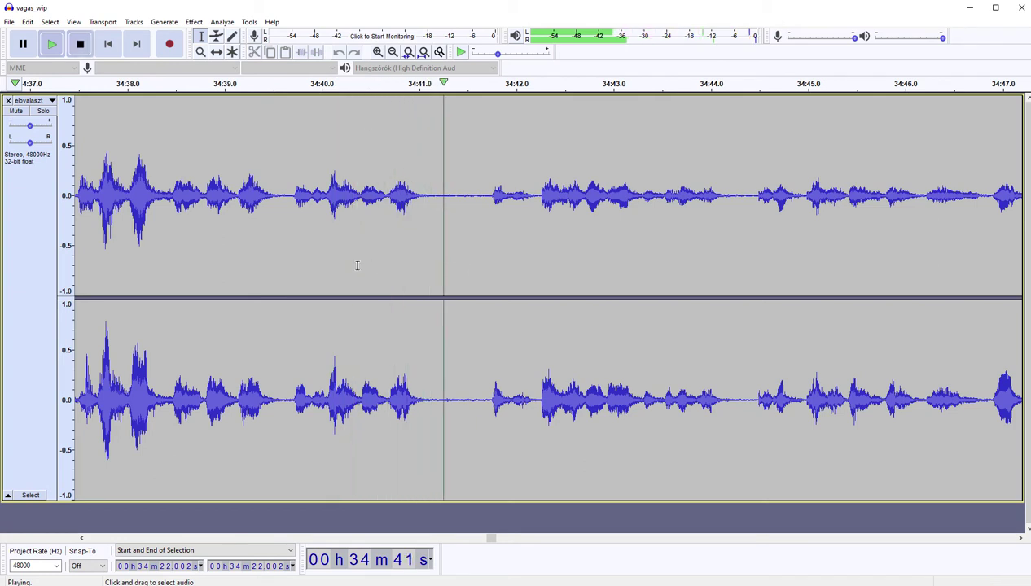
Step: Replay the speech between 34:38 and 34:41 to find the unneeded piece, delete 34:39.081 to 34:39.700, and resume playback
key("space")
left_click(278, 271)
key("space")
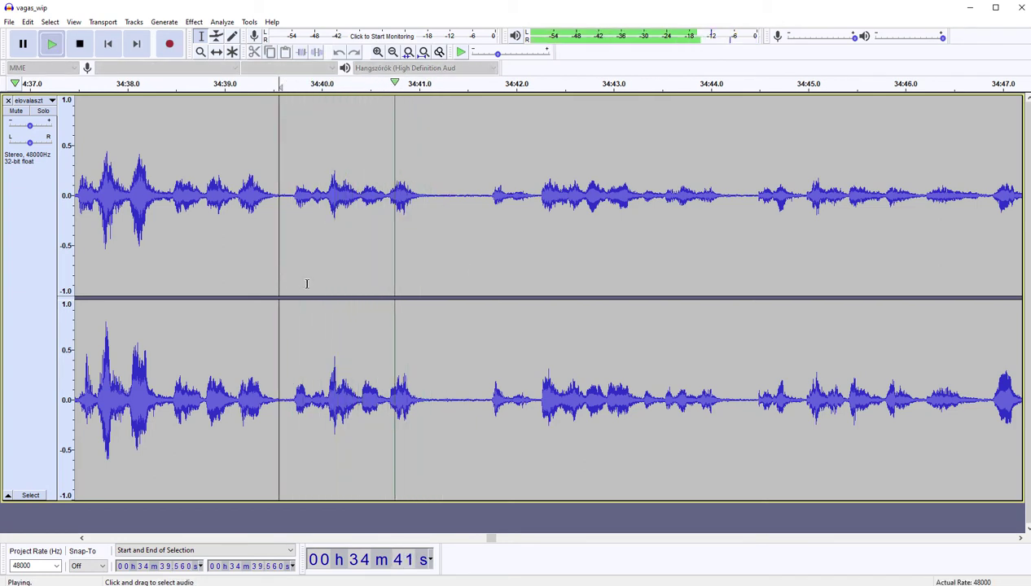
key("space")
left_click(167, 284)
key("space")
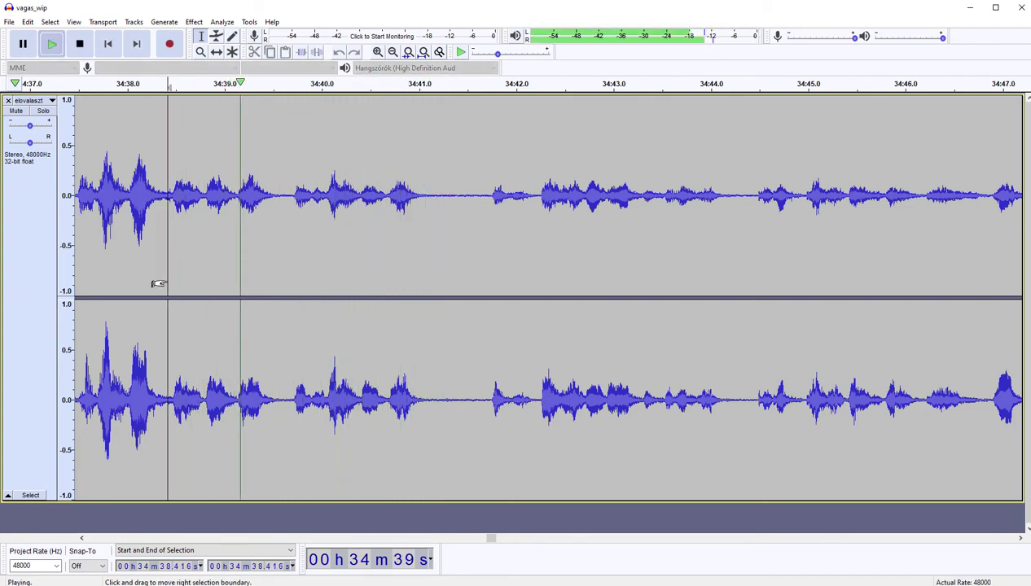
key("space")
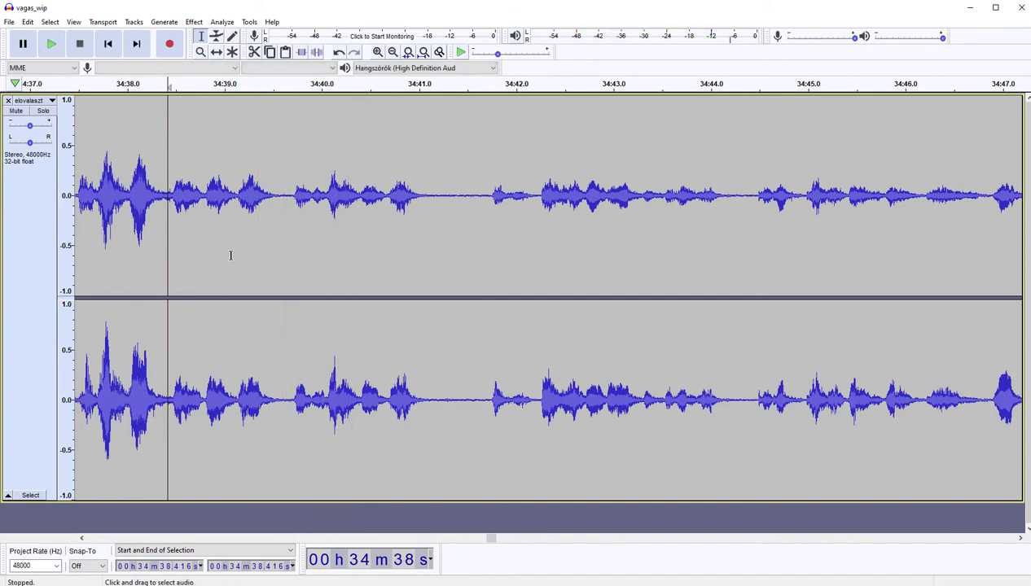
left_click(203, 254)
key("space")
key("space")
left_click(231, 246)
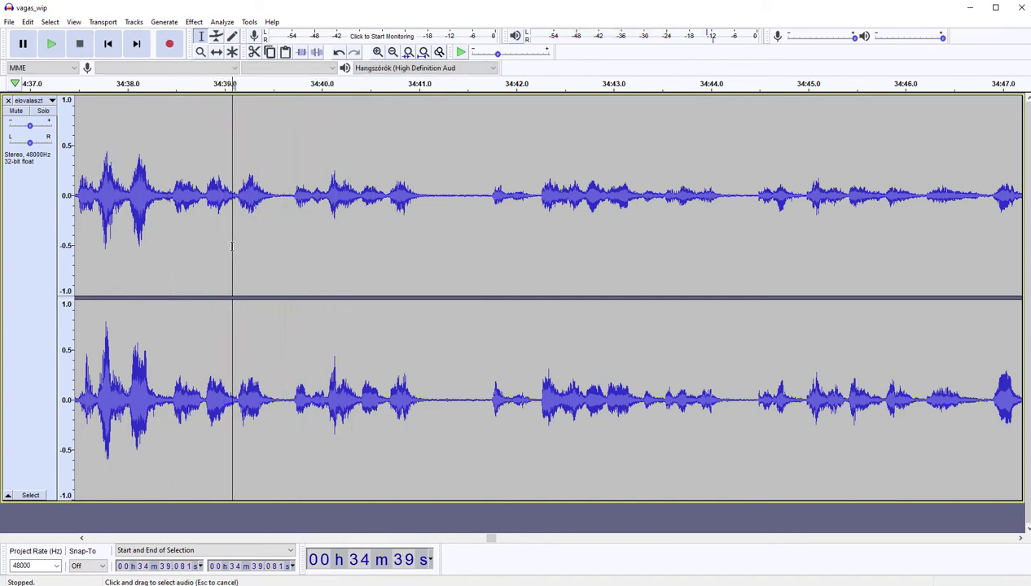
mouse_move(272, 249)
left_mouse_down()
mouse_move(302, 248)
mouse_move(292, 255)
left_mouse_up()
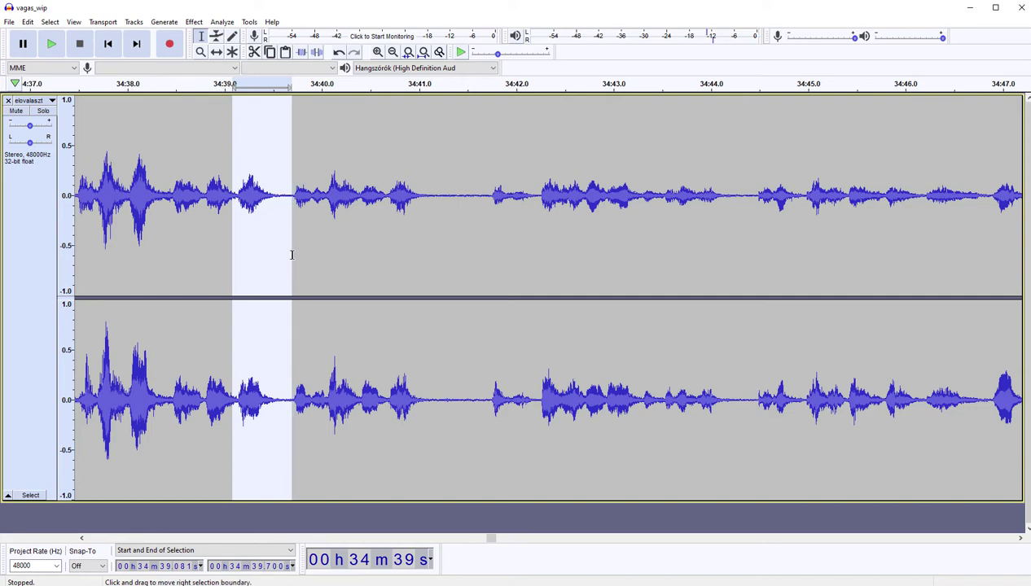
key("Left")
key("space")
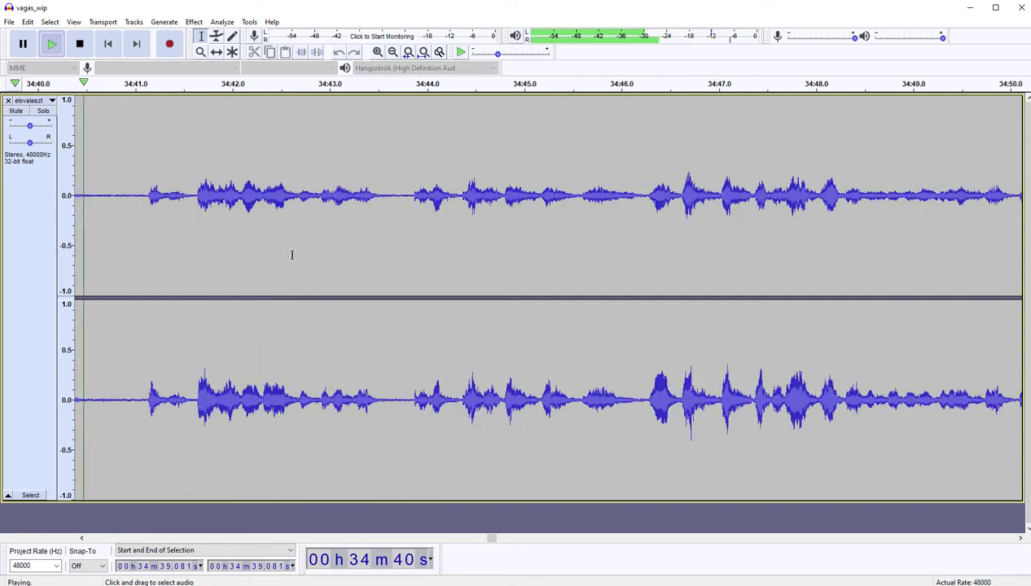
Step: Delete about 0.5 s of the pause from 34:40.547 and the audio from 35:04.941 to 35:05.775, resuming playback after each cut
key("space")
left_click_drag(91, 261, 142, 258)
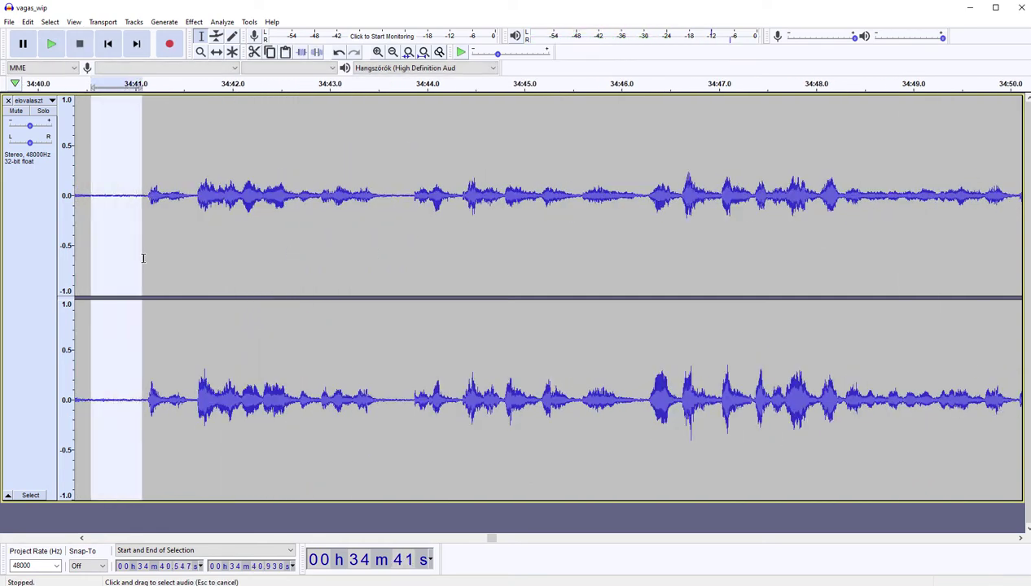
key("Delete")
key("space")
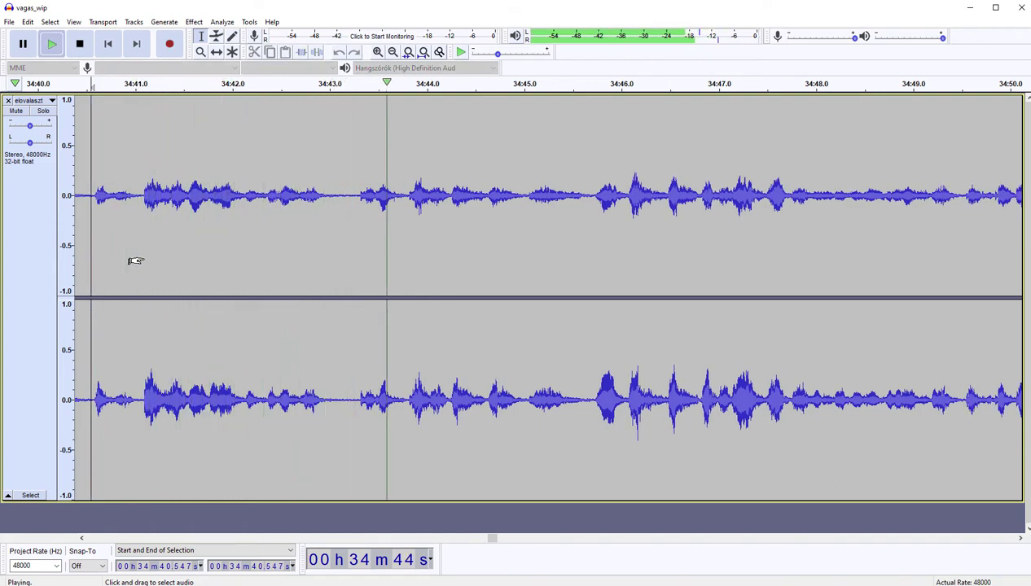
scroll(135, 261, "right", 5)
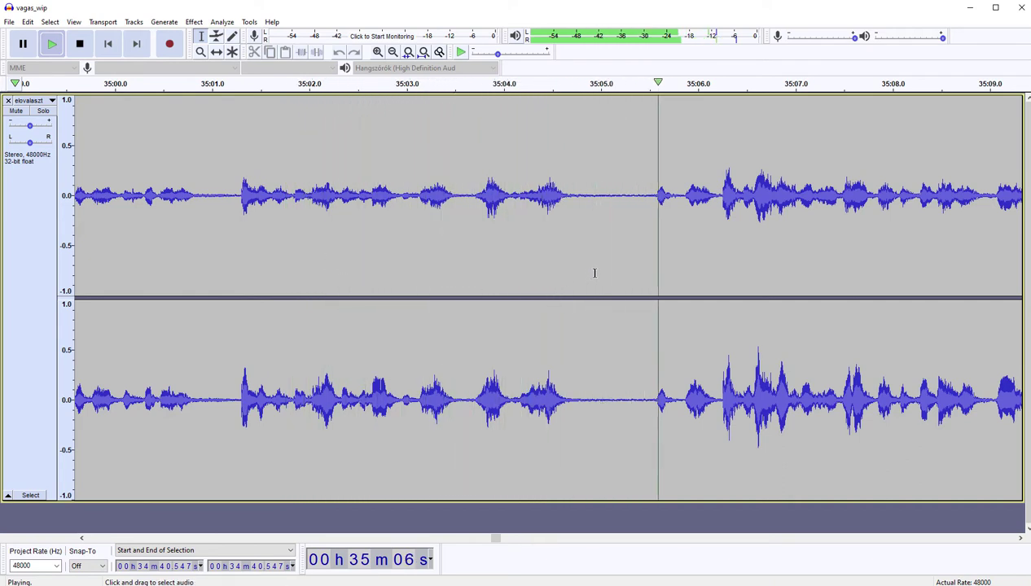
left_click_drag(595, 271, 676, 263)
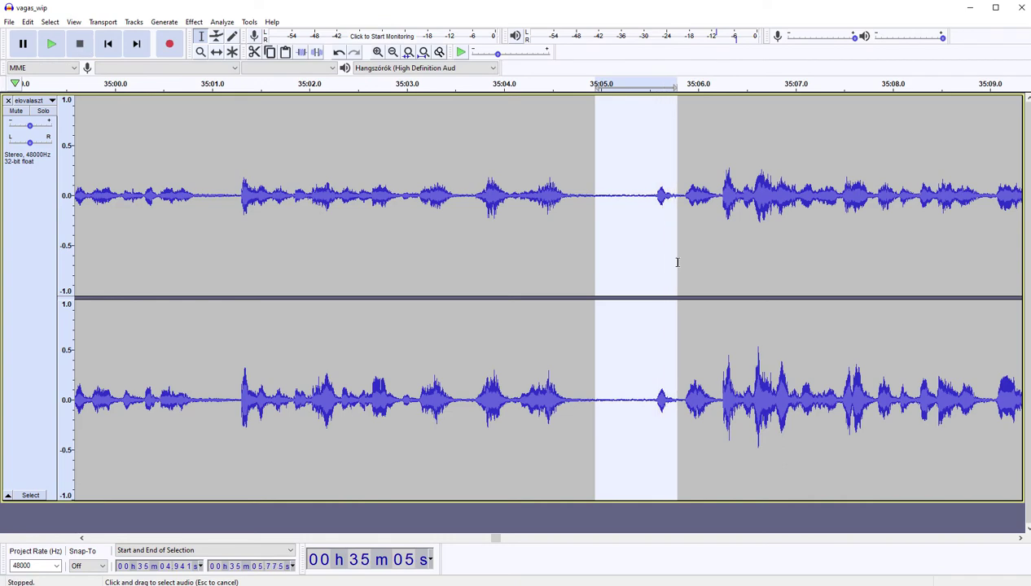
key("Left")
key("space")
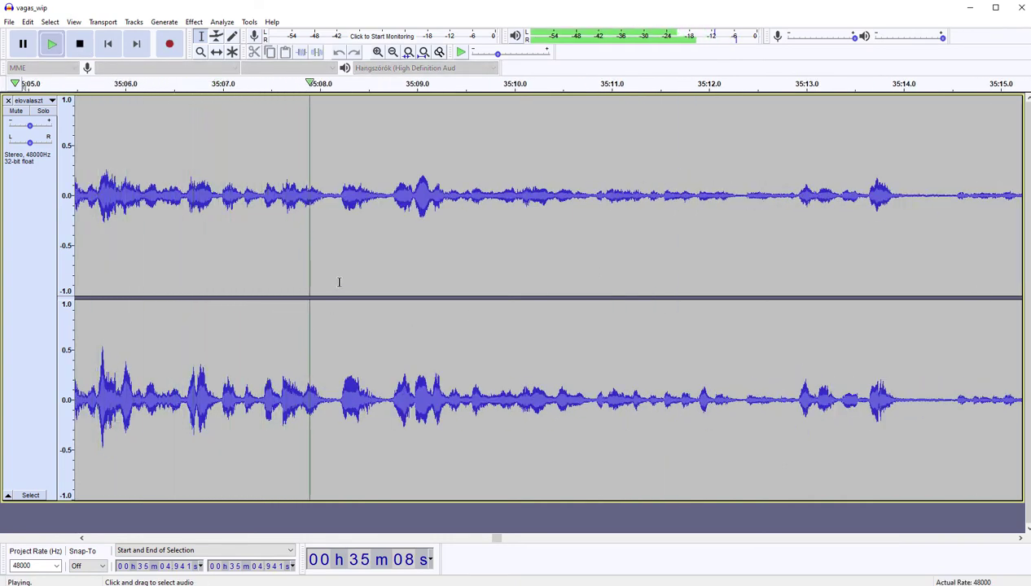
Step: Delete about 0.5 s of audio from 35:08.192 and the passage from 35:13.726 to 35:16.131, playing on from each cut
left_click_drag(338, 278, 389, 260)
key("Left")
key("space")
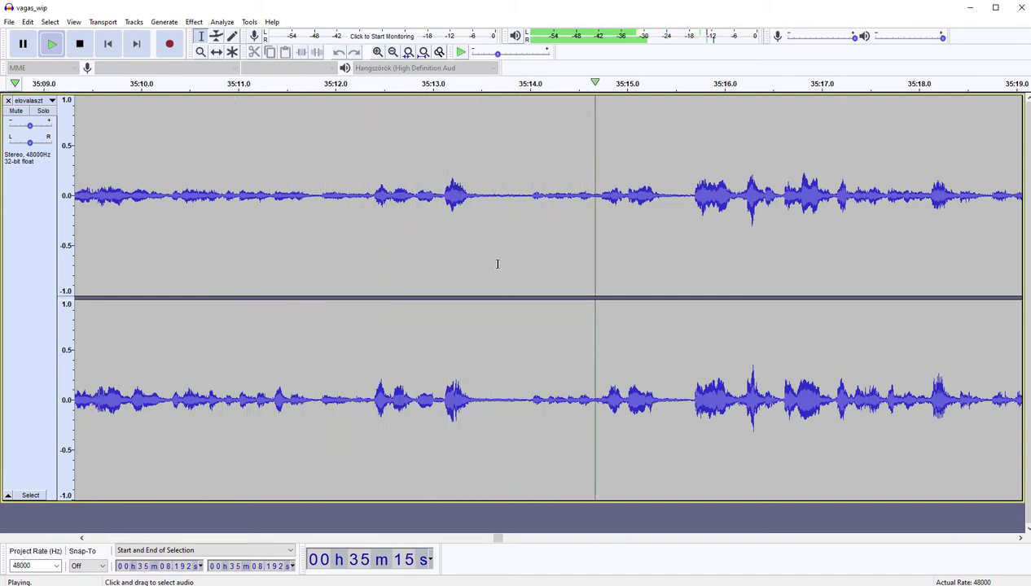
left_click_drag(503, 264, 735, 262)
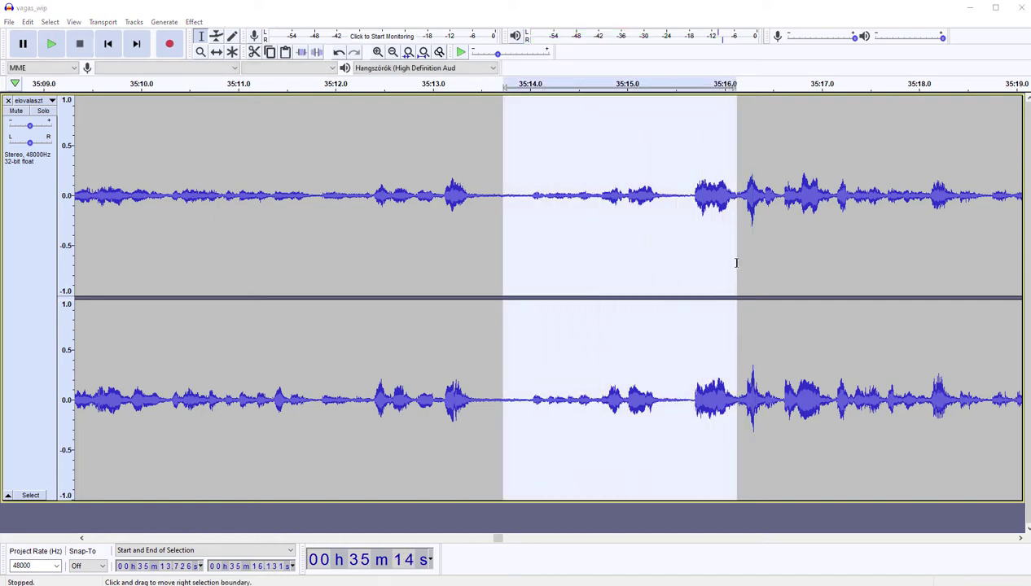
key("Delete")
key("space")
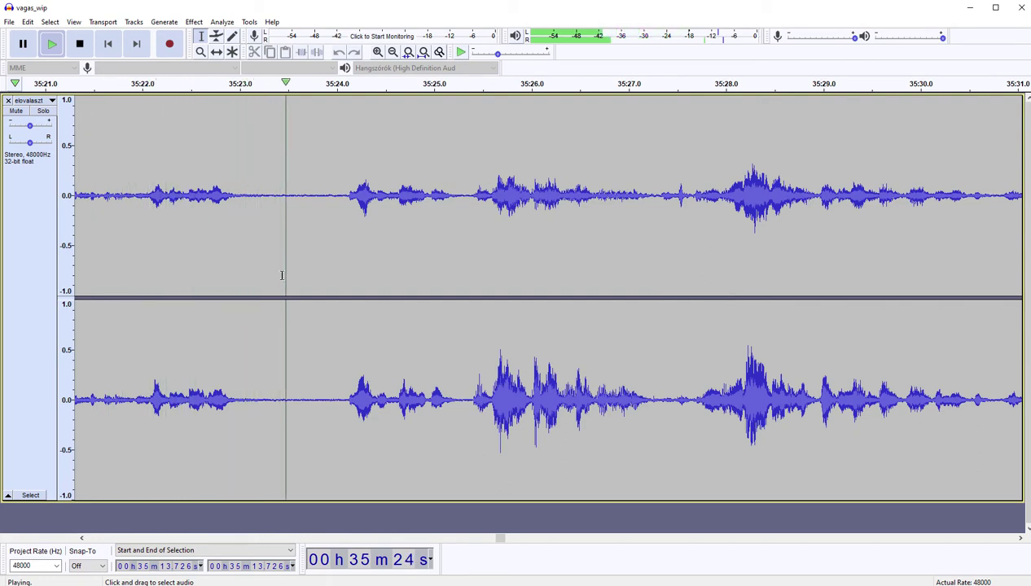
Step: Shorten two pauses by deleting about 1 s from 35:23.118 and about 0.6 s from 35:32.481, resuming playback after each cut
left_click_drag(251, 260, 349, 262)
key("Left")
key("space")
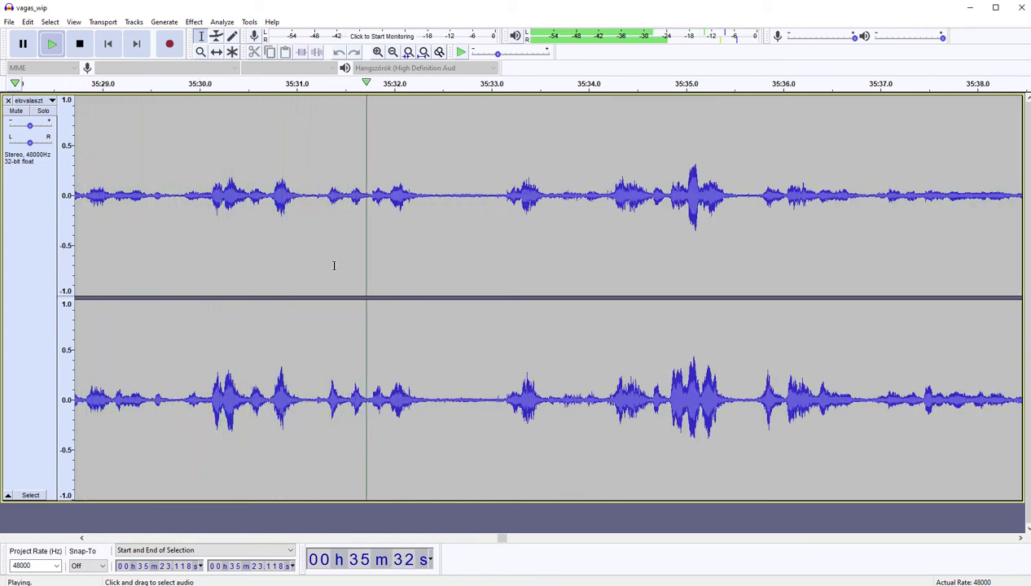
left_click_drag(440, 262, 498, 261)
key("Left")
key("space")
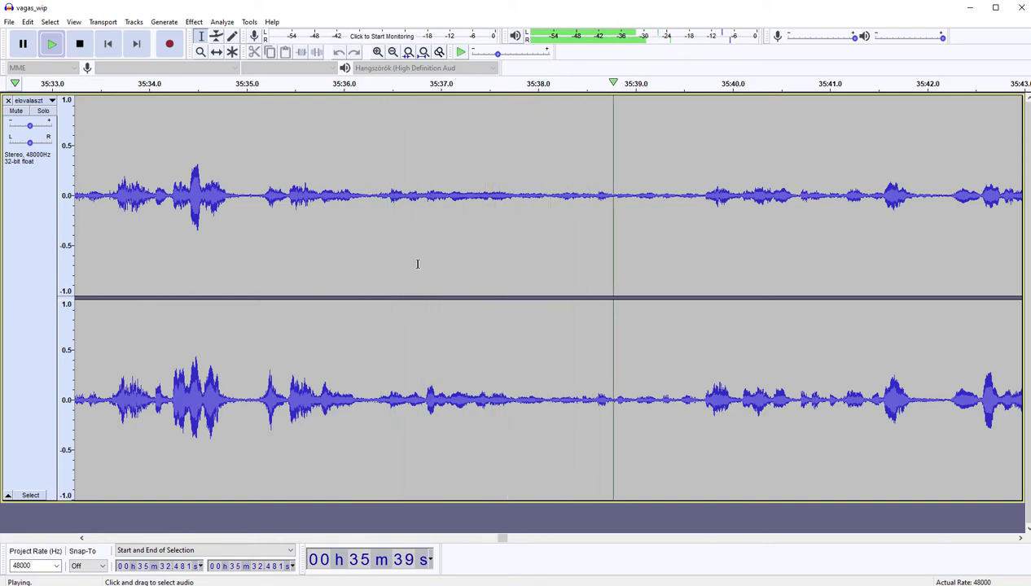
Step: Delete the sound from 35:42.194 to 35:42.556 and the pause from 35:59.840 to 36:00.021, playing on from each cut
scroll(417, 264, "right", 3)
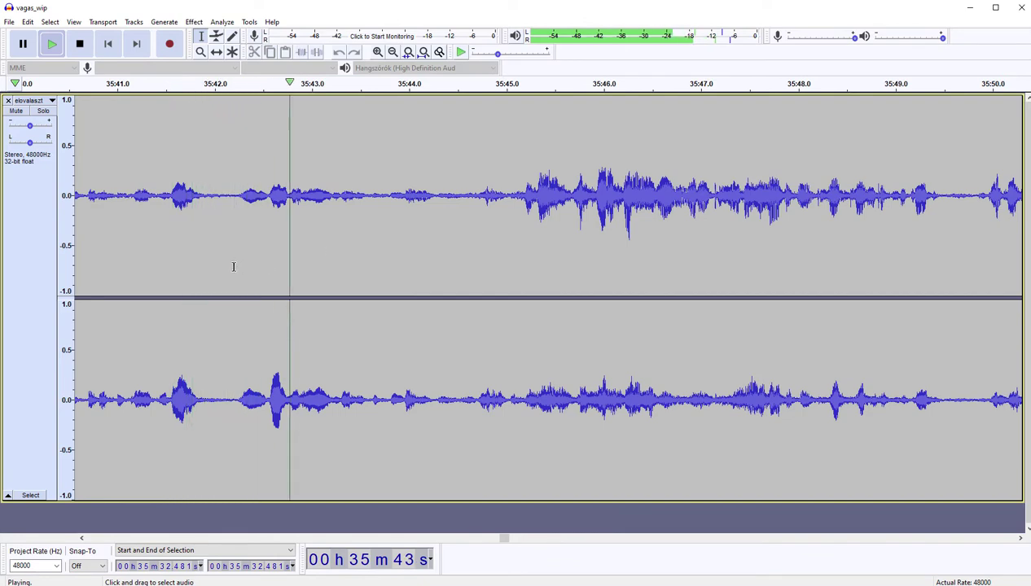
left_click_drag(232, 267, 270, 270)
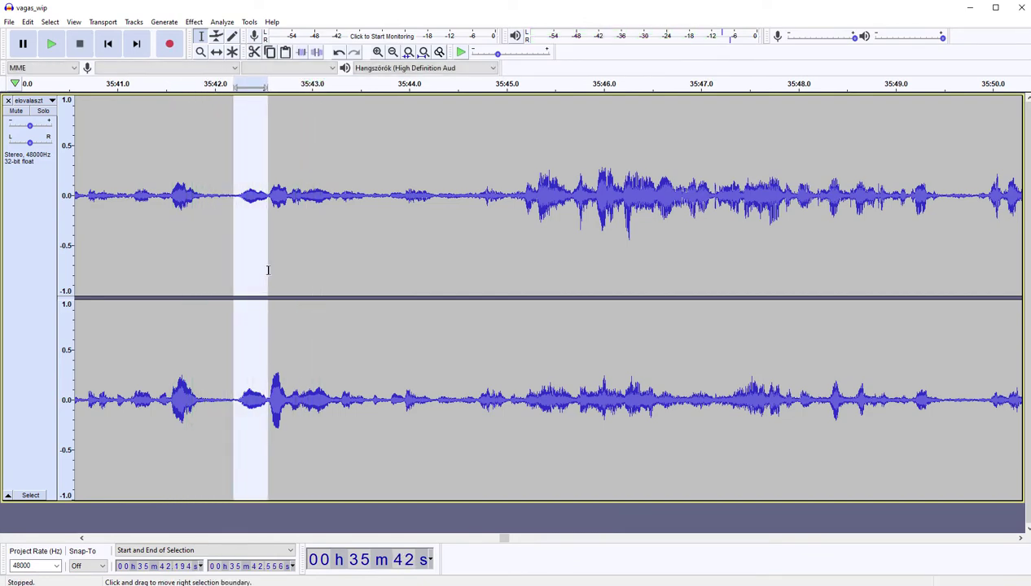
key("Left")
key("space")
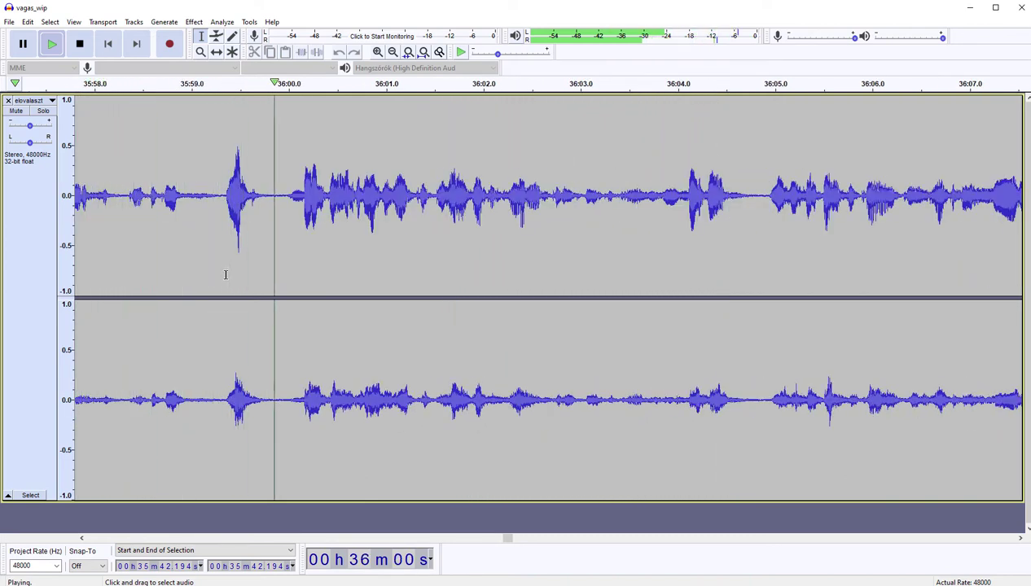
left_click_drag(274, 282, 289, 279)
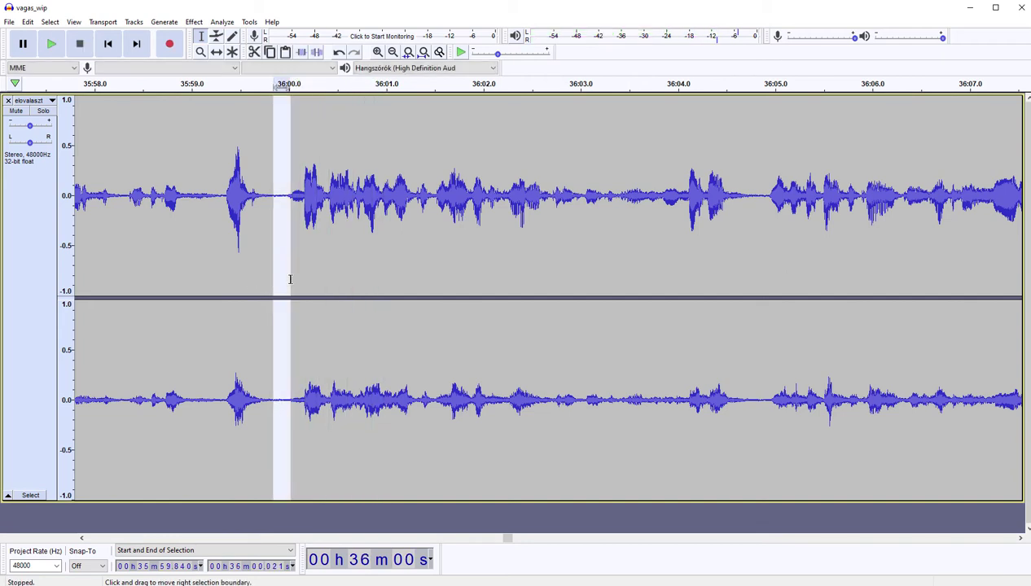
key("Delete")
key("space")
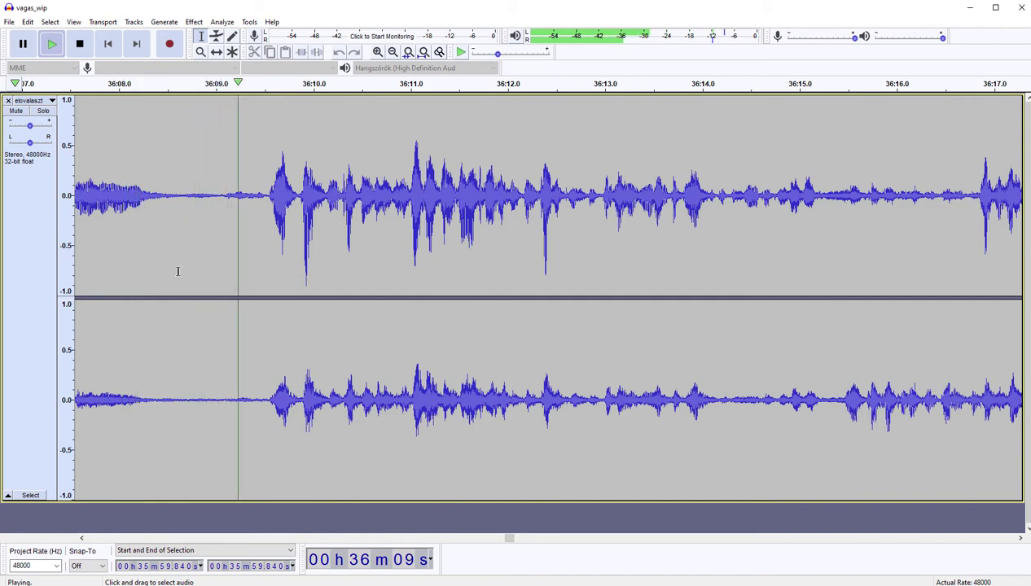
Step: Delete the pause from 36:08.614 to 36:09.524 and the audio from 36:30.871 to 36:32.587, resuming playback after each cut
left_click_drag(178, 272, 266, 273)
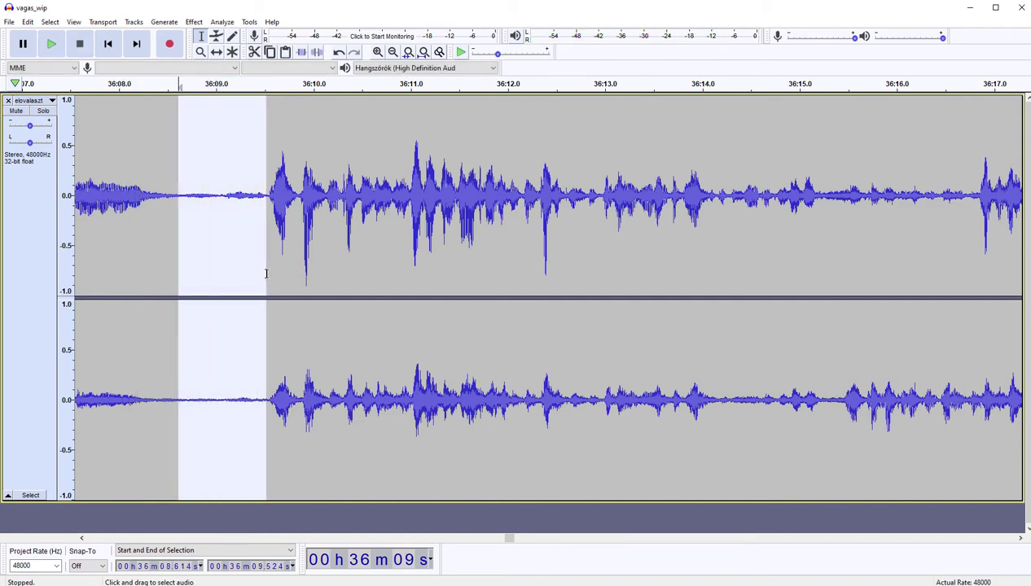
key("Delete")
key("space")
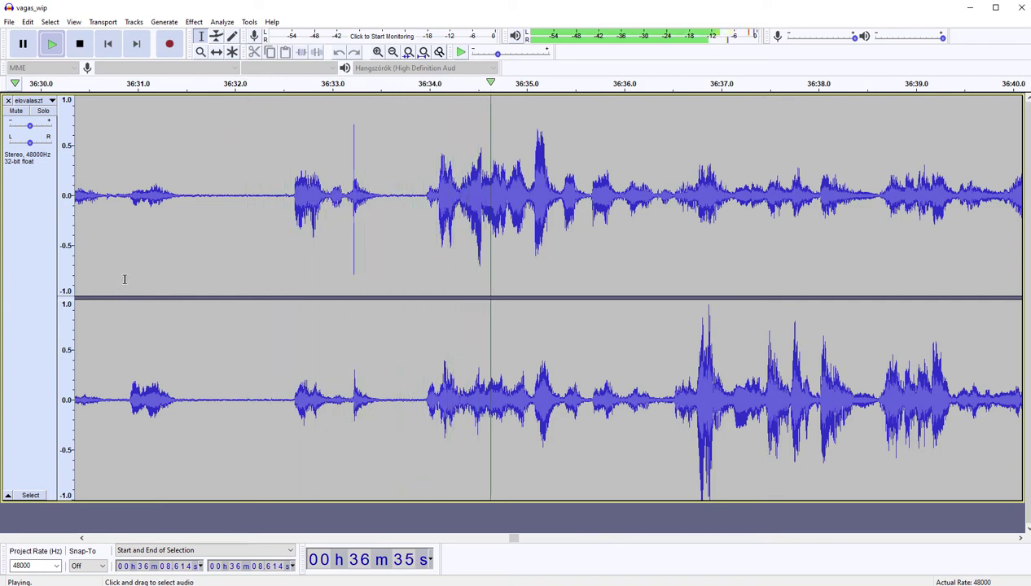
left_click_drag(125, 280, 290, 274)
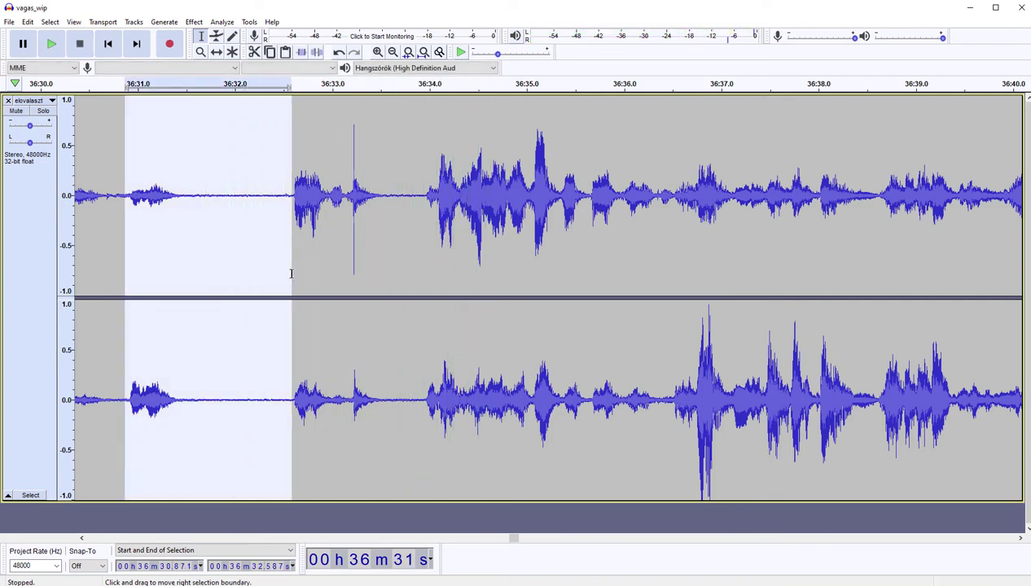
key("Delete")
key("space")
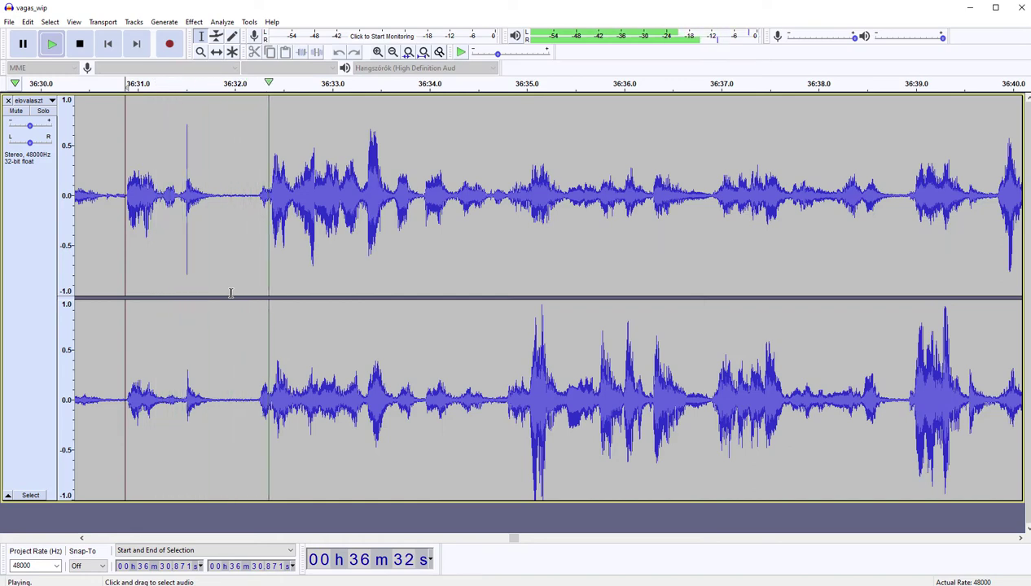
Step: Shorten two pauses by deleting 36:32.021 to 36:32.243 and 37:05.790 to 37:05.953, playing on from each cut
left_click_drag(237, 270, 257, 270)
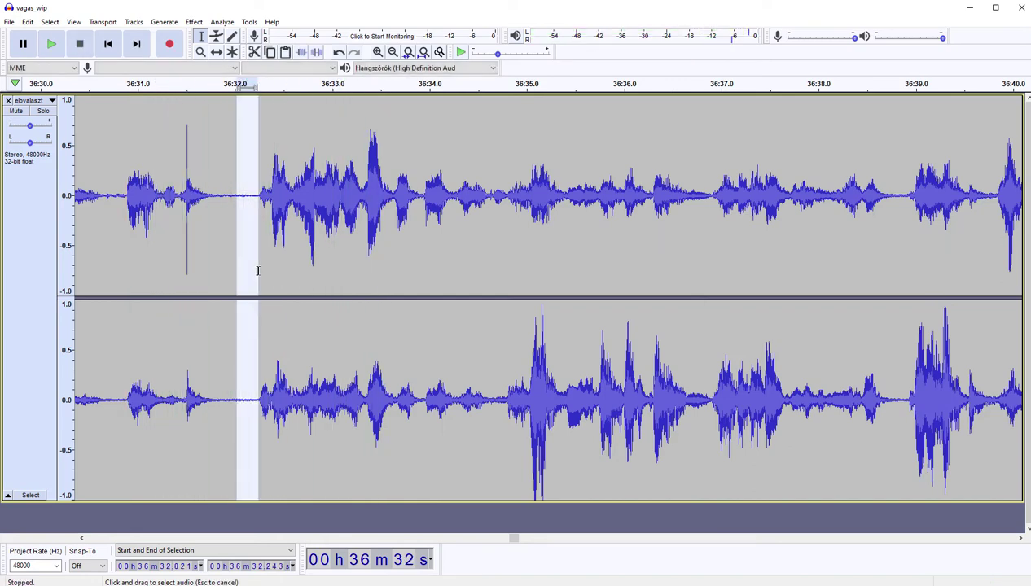
key("Delete")
key("space")
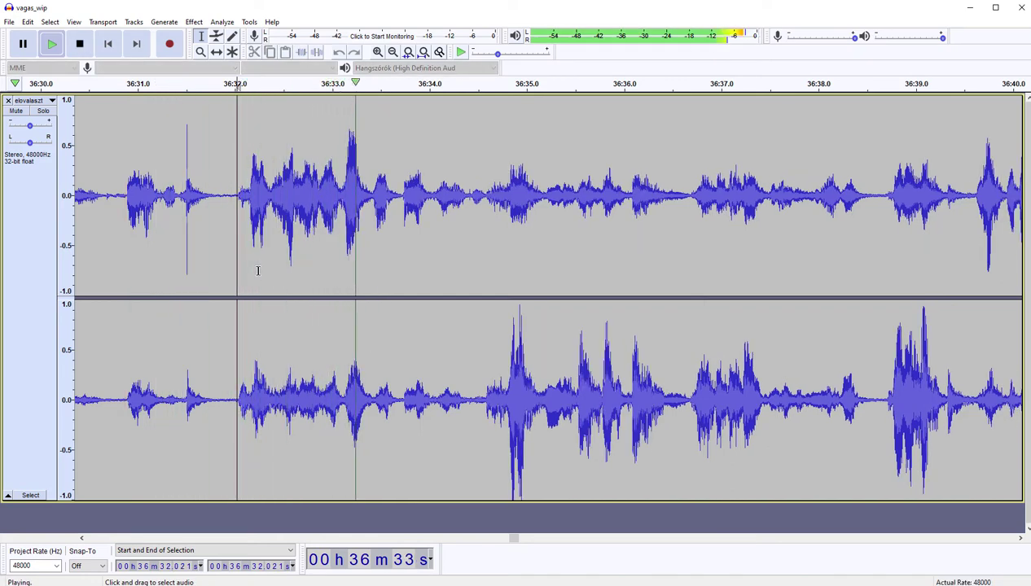
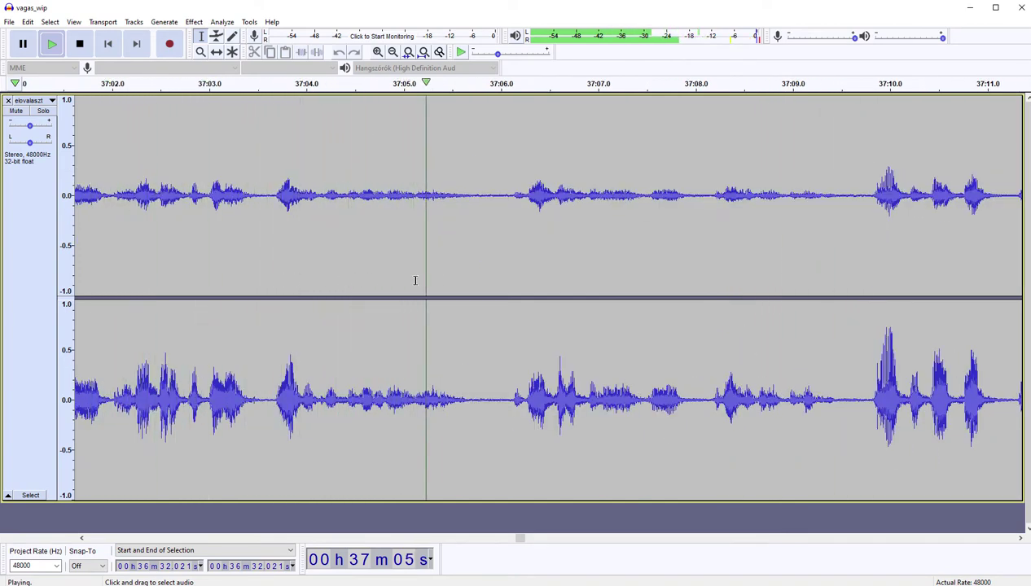
left_click_drag(481, 256, 493, 255)
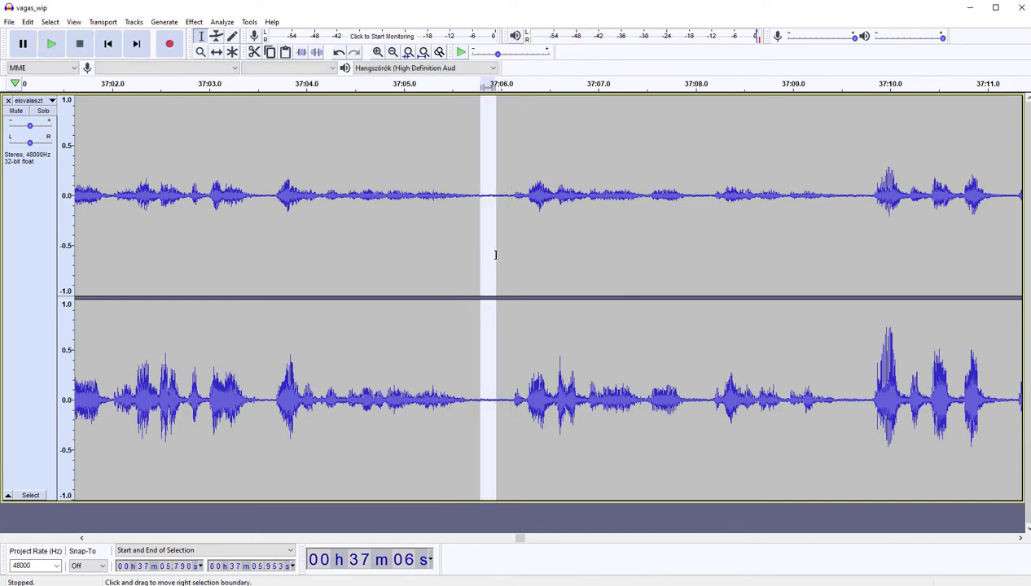
key("Delete")
key("space")
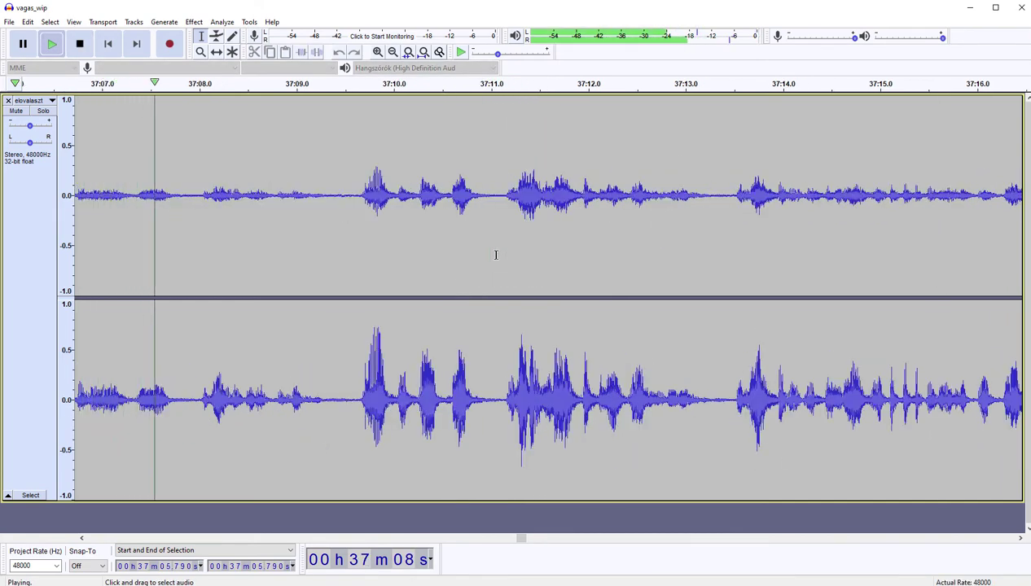
Step: Delete about 0.6 s of audio from 37:07.337 and about 0.1 s of the pause from 37:30.464, resuming playback after each cut
left_click_drag(135, 383, 194, 364)
key("Delete")
key("space")
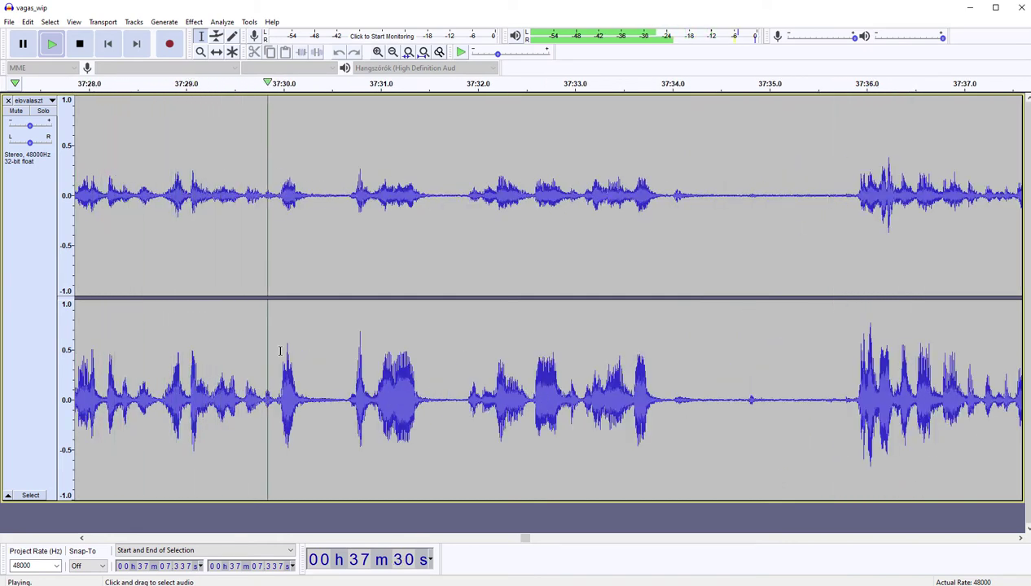
left_click_drag(328, 319, 340, 318)
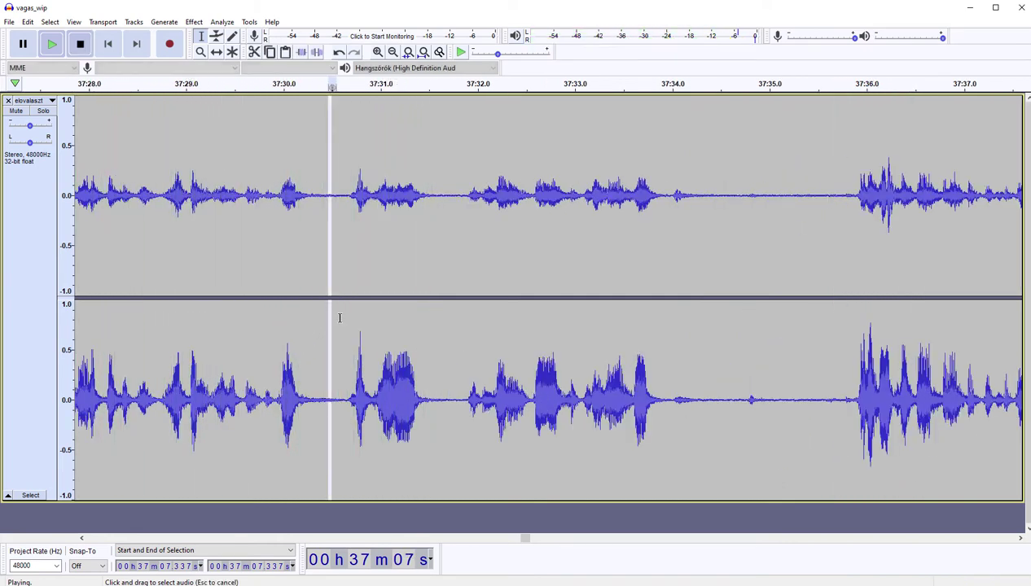
key("Left")
key("space")
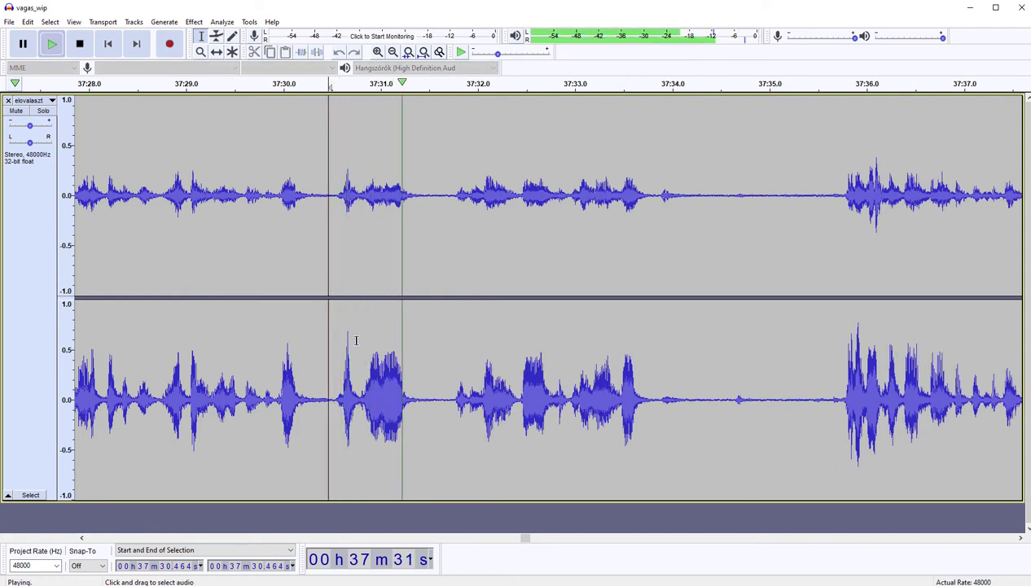
Step: Delete the passage from 37:30.493 to 37:31.742 and the pause from 37:32.624 to 37:34.381, playing on from each cut
left_click_drag(360, 328, 424, 329)
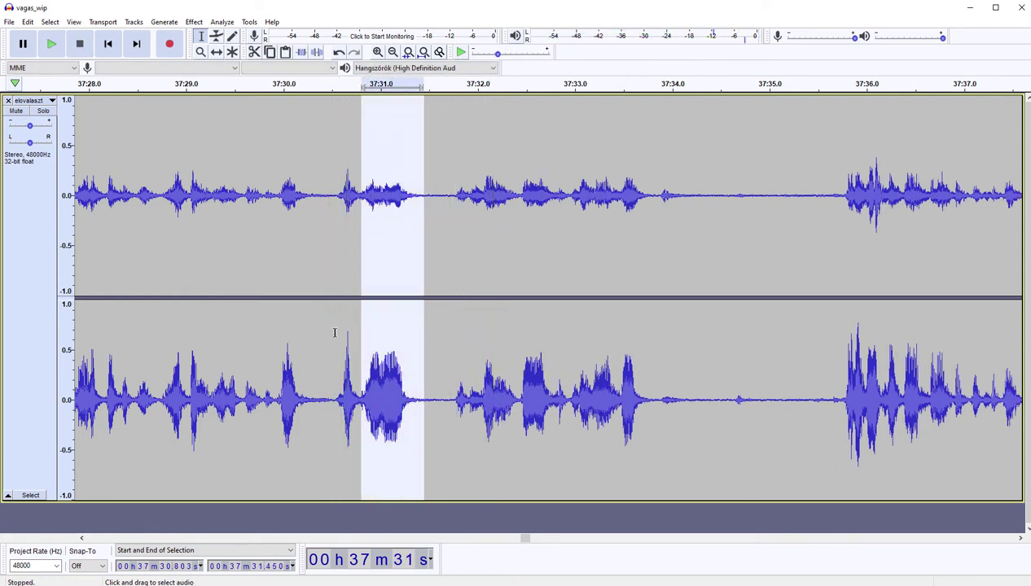
left_click_drag(331, 332, 451, 323)
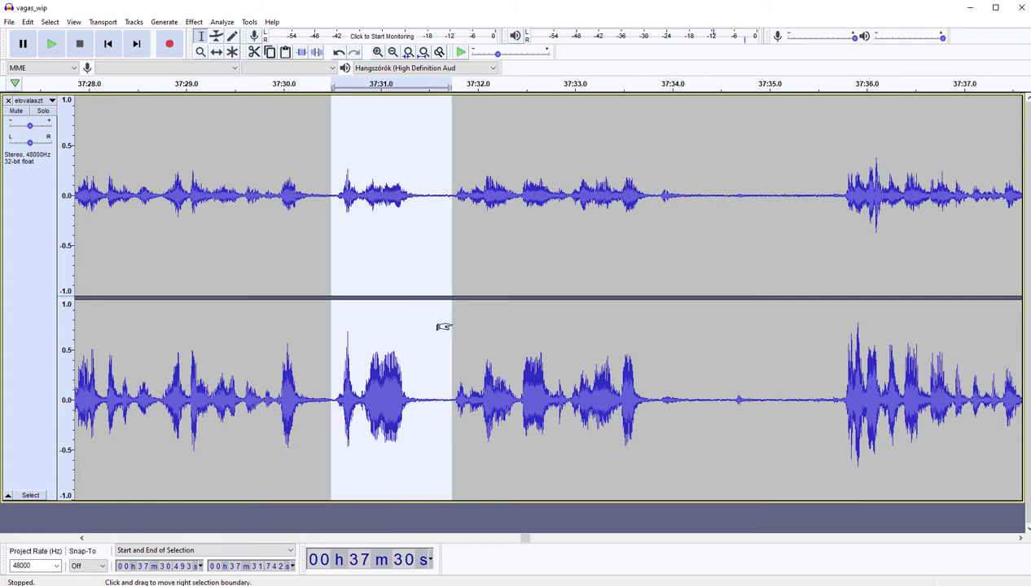
key("Left")
key("space")
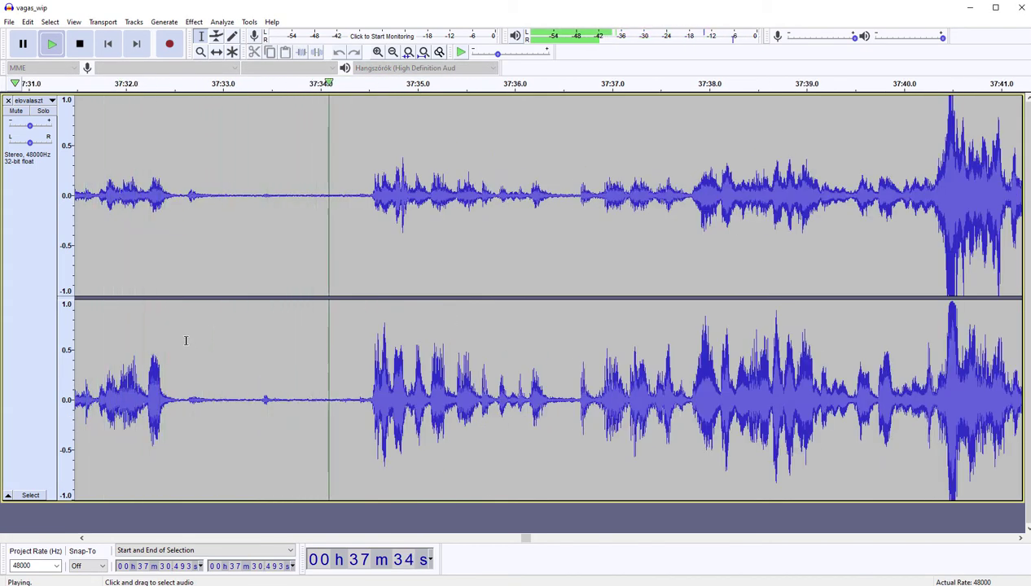
left_click_drag(185, 338, 356, 331)
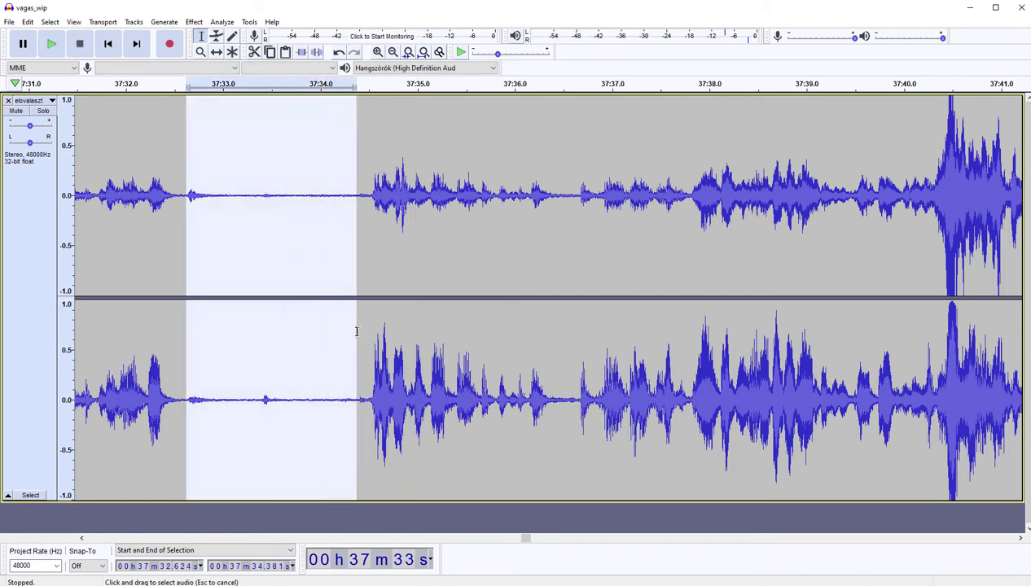
key("Delete")
key("space")
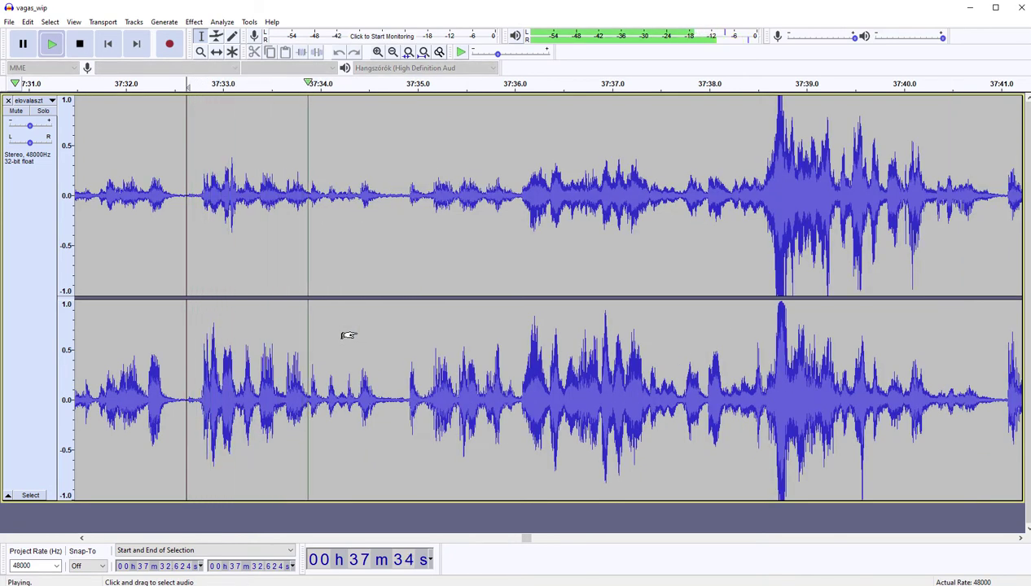
Step: Listen on past 38:09, delete the pause from 38:09.153 to 38:09.480 and resume playback from the cut
scroll(350, 335, "right", 3)
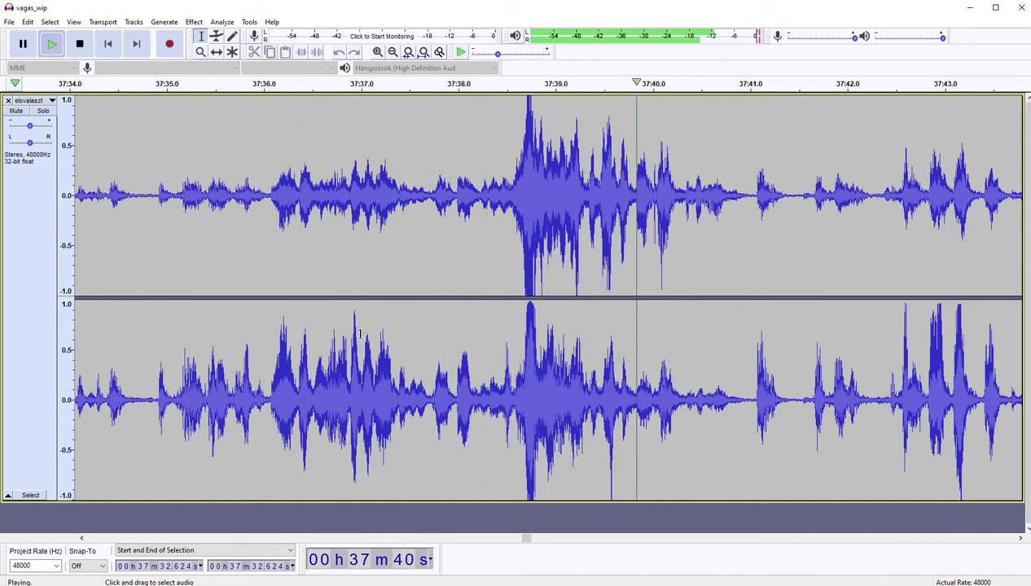
scroll(359, 334, "right", 7)
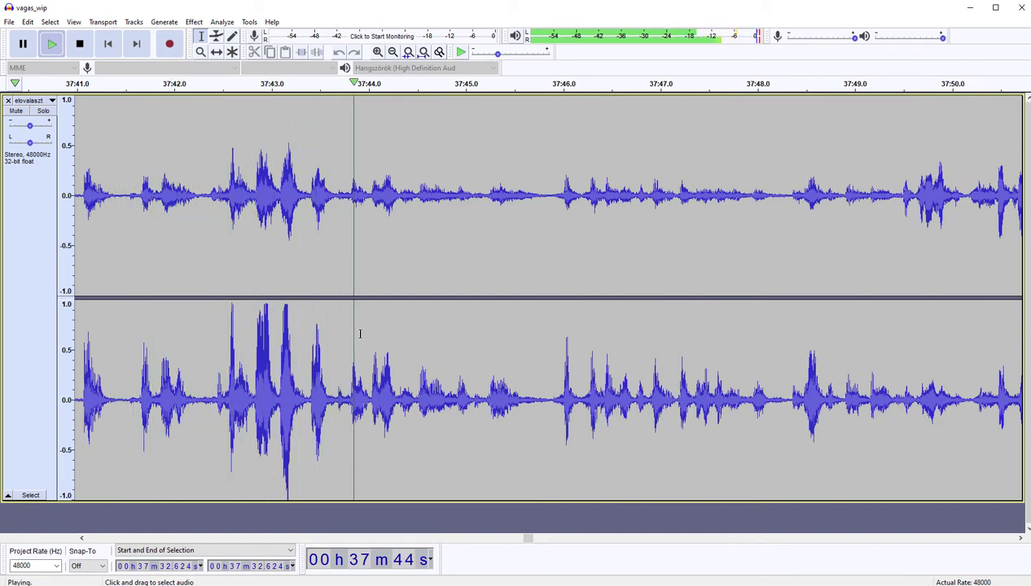
scroll(360, 334, "right", 3)
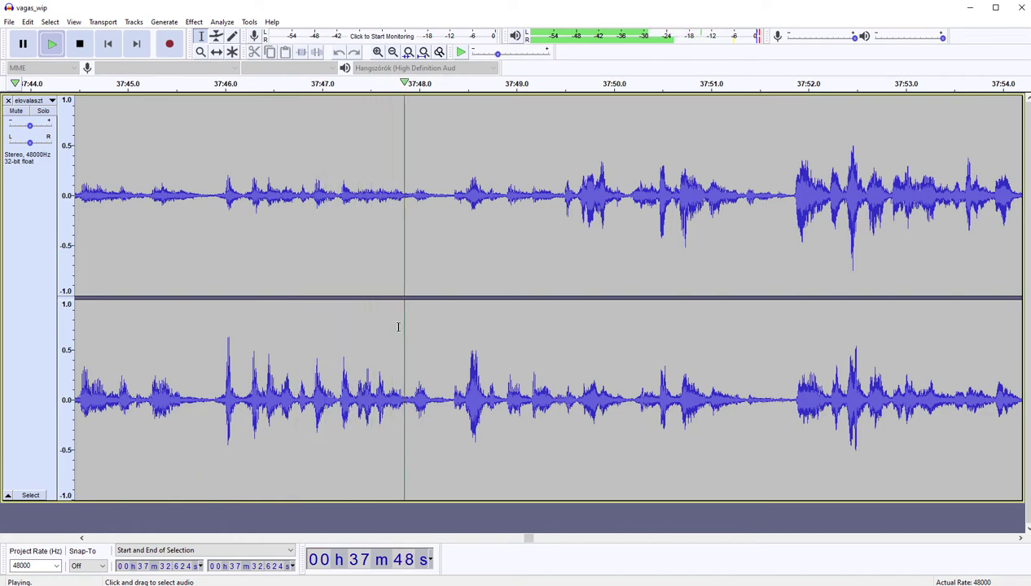
scroll(398, 327, "right", 5)
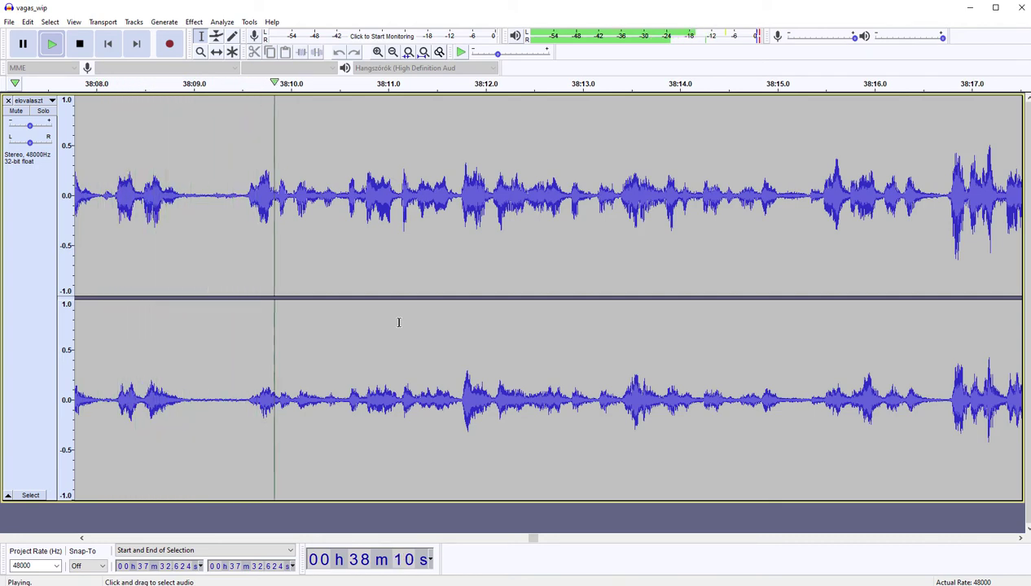
key("space")
left_click_drag(208, 281, 236, 287)
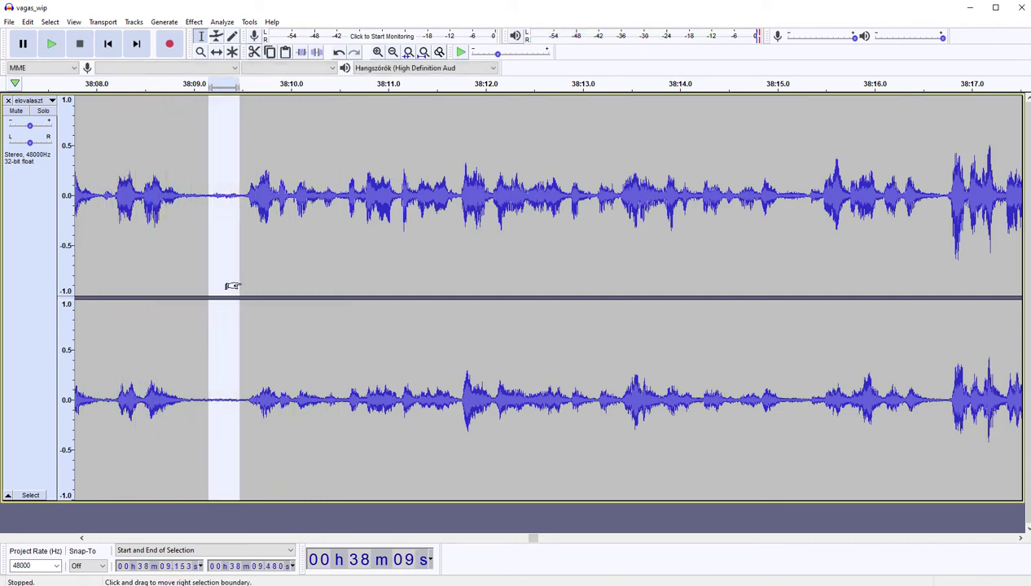
key("space")
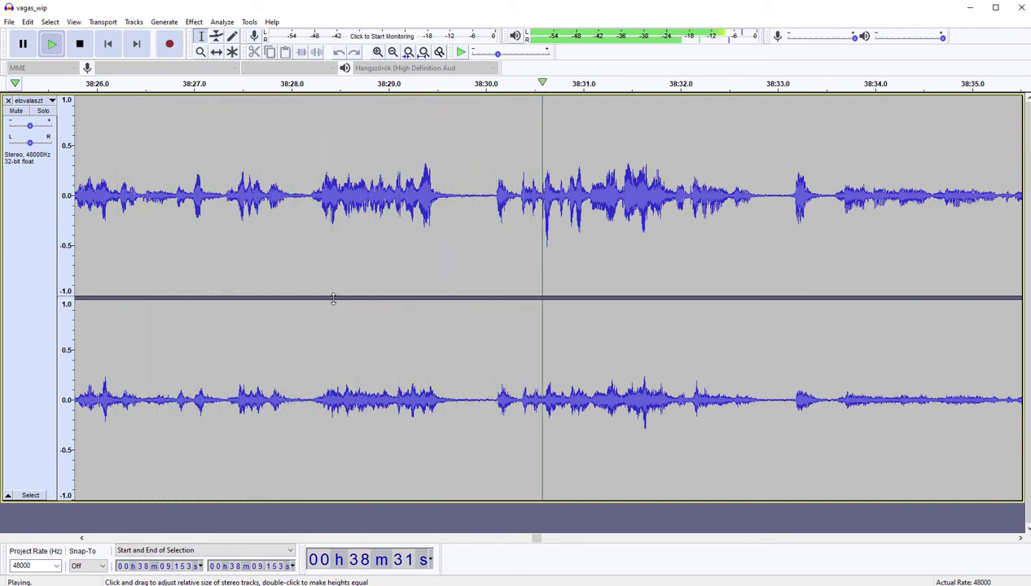
Step: Delete about 0.5 s of the pause from 38:29.812 and the audio from 38:36.641 to 38:40.021, resuming playback after each cut
left_click_drag(467, 280, 515, 274)
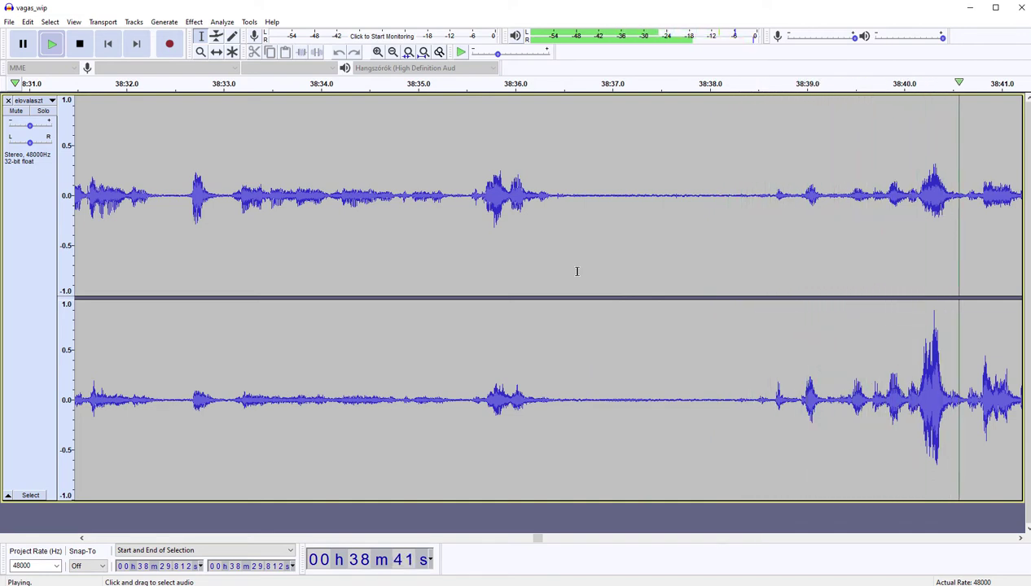
left_click_drag(576, 271, 904, 268)
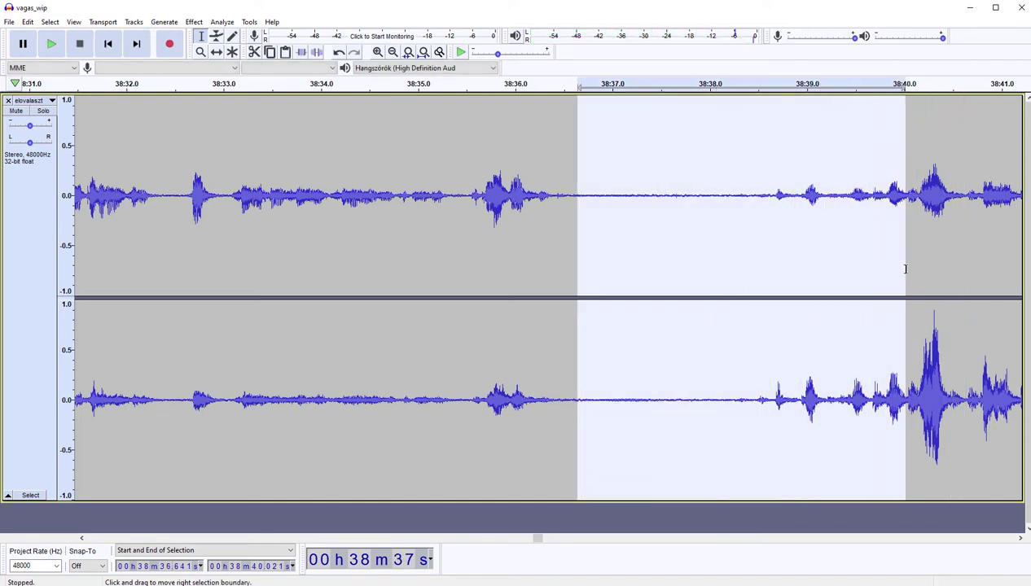
key("Left")
key("space")
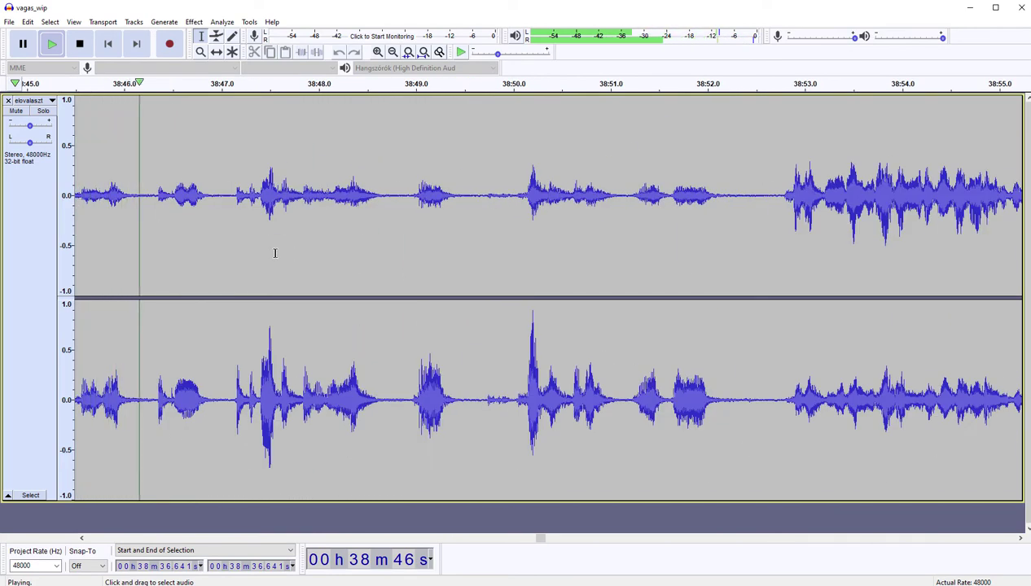
Step: Delete about 0.9 s of audio from 38:46.267 and the sound from 38:48.001 to 38:49.110, playing on from each cut
key("space")
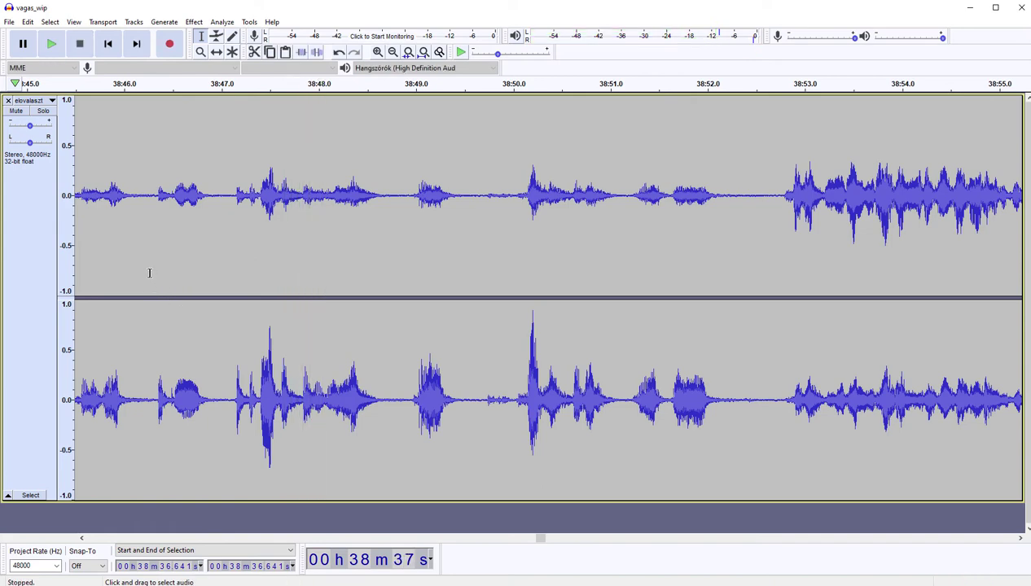
left_click_drag(150, 272, 234, 268)
key("Delete")
key("space")
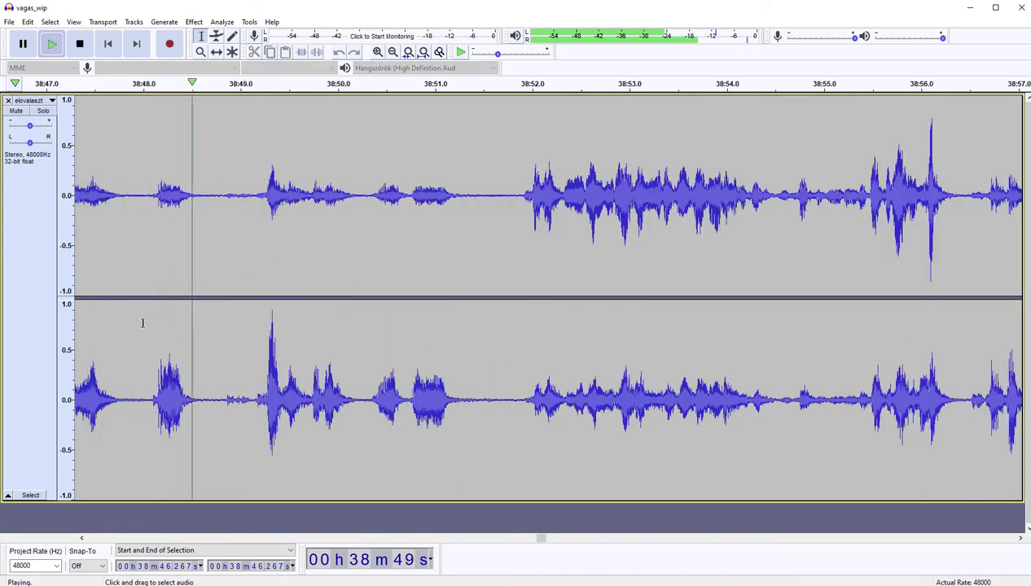
left_click_drag(143, 320, 250, 313)
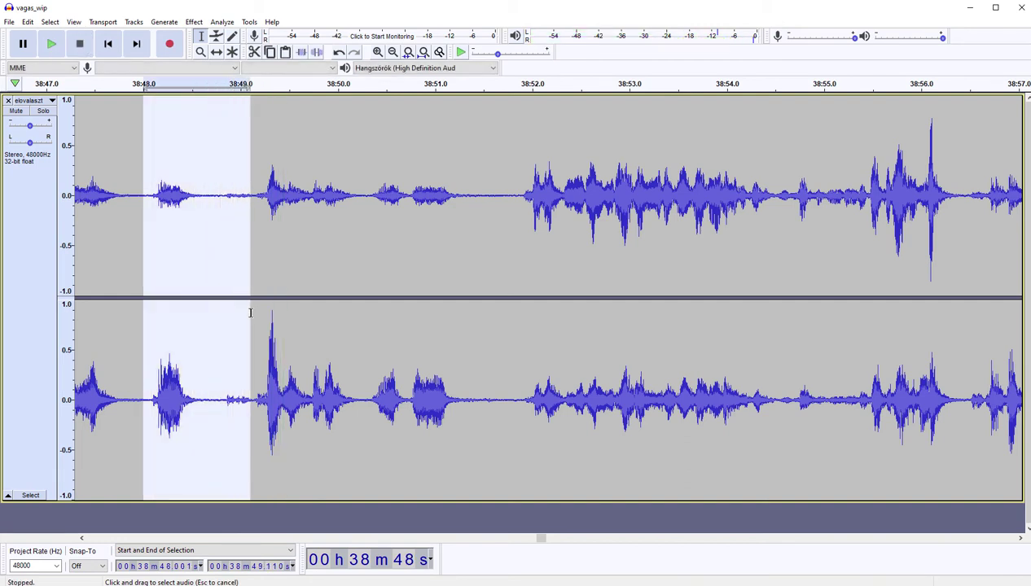
key("Delete")
key("space")
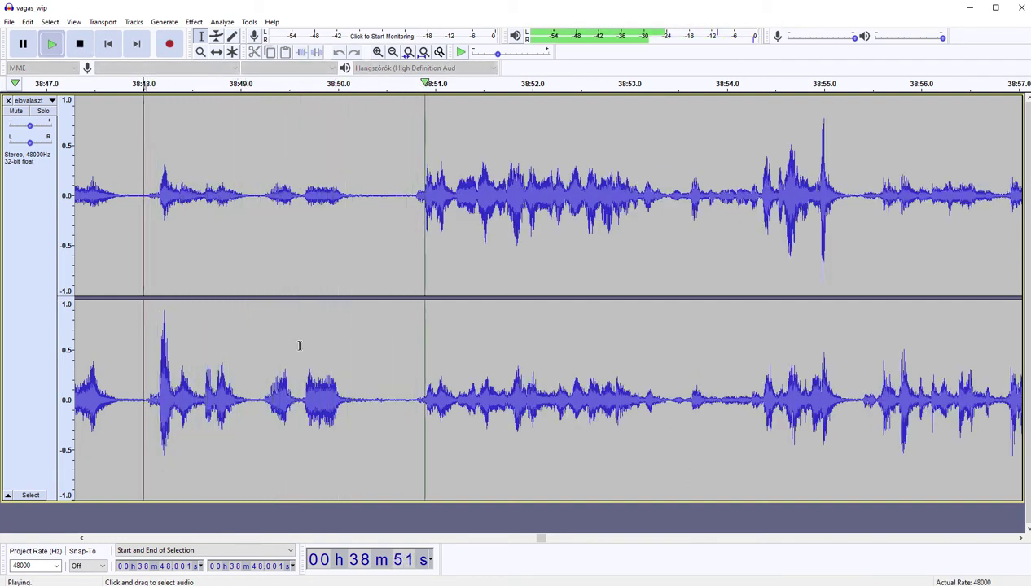
Step: Delete about 1.1 s of audio from 38:49.618 and about 0.3 s of the pause from 38:58.776, resuming playback after each cut
left_click_drag(301, 343, 409, 331)
key("Delete")
key("space")
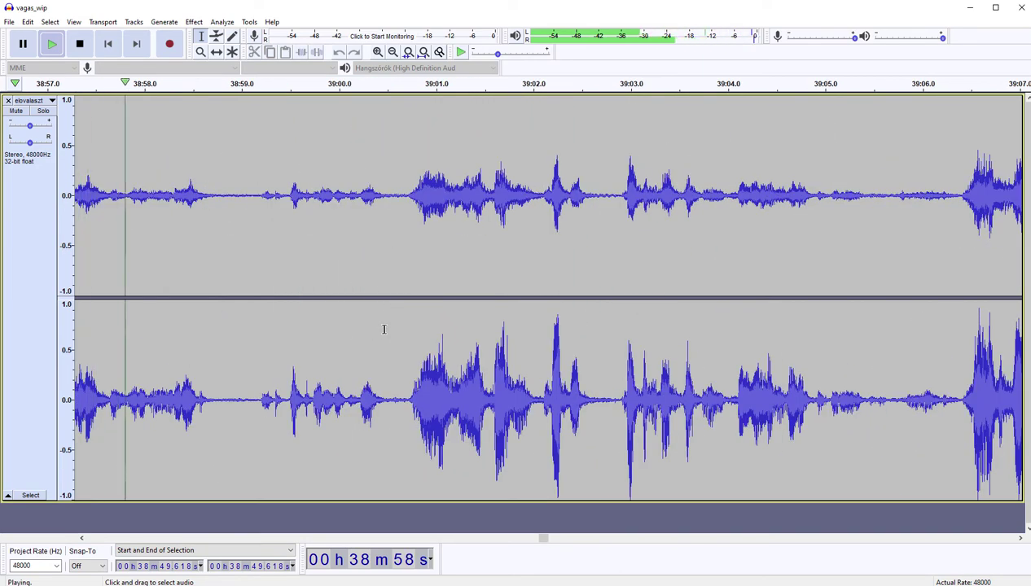
key("space")
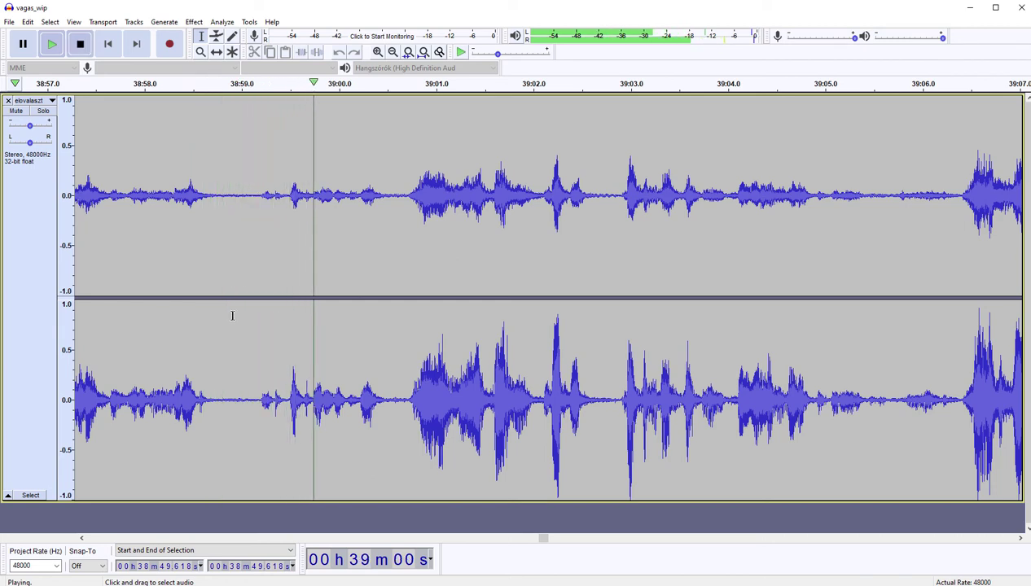
left_click_drag(220, 315, 253, 316)
key("Delete")
key("space")
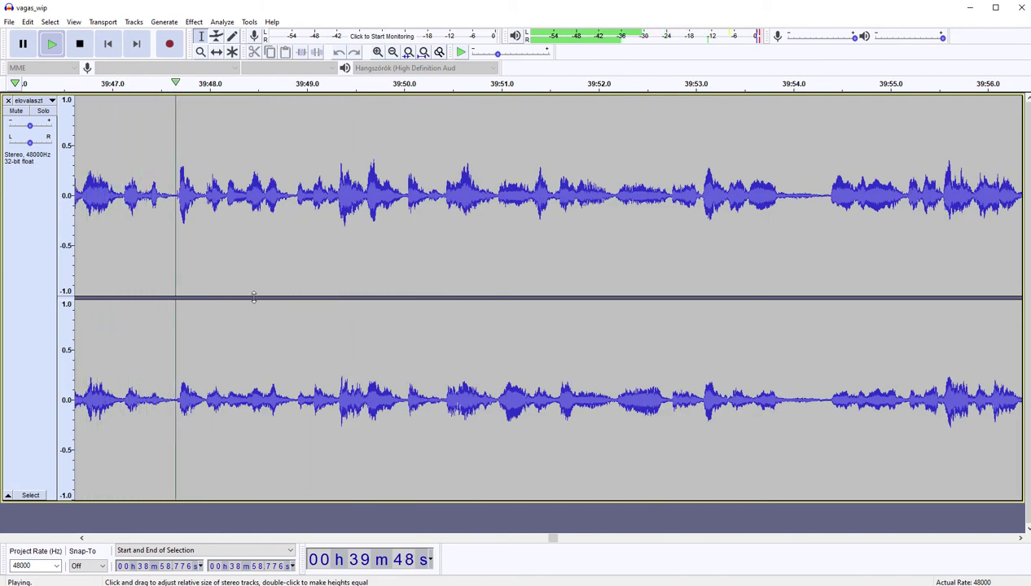
Step: Listen for the cut point, delete the audio from 39:47.628 to 39:48.878 and resume playback from the cut
left_click(172, 280)
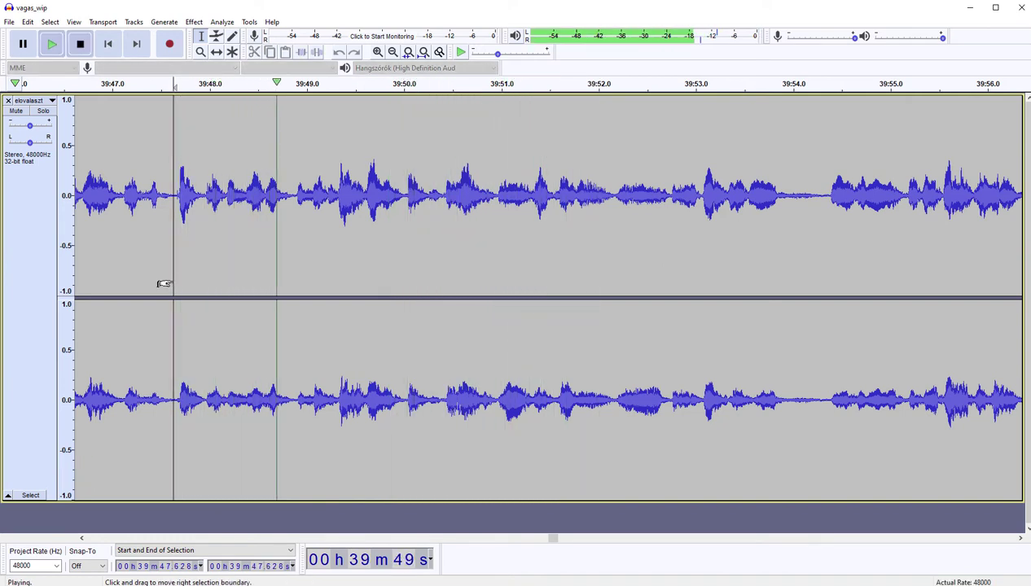
left_click(164, 283)
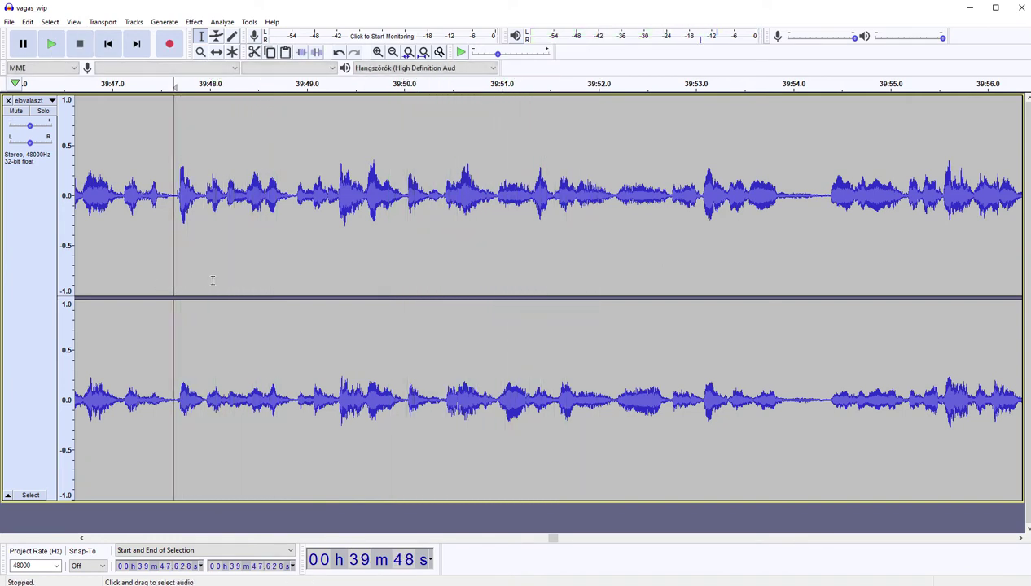
key("space")
left_click(294, 270, "shift")
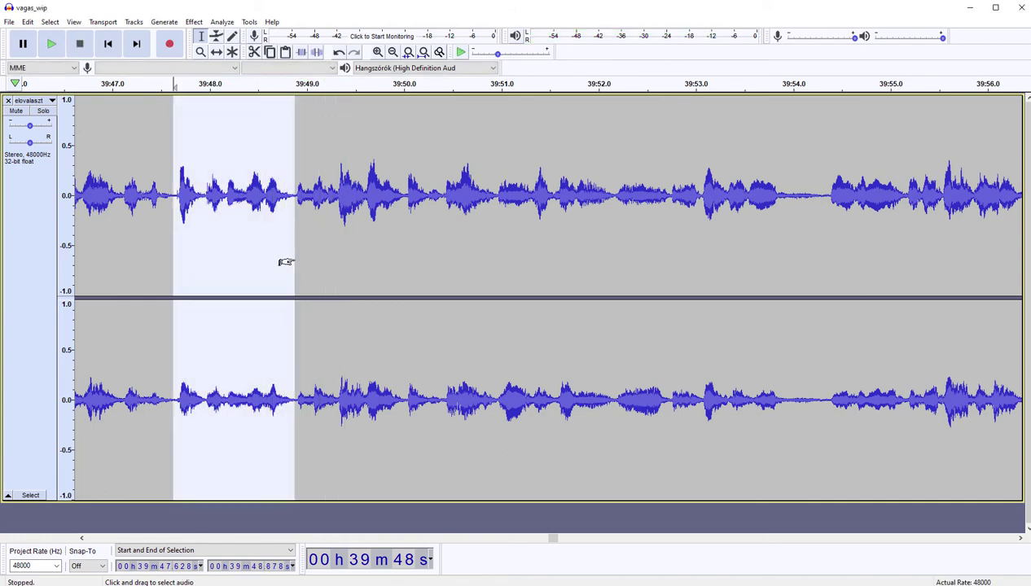
key("Left")
key("space")
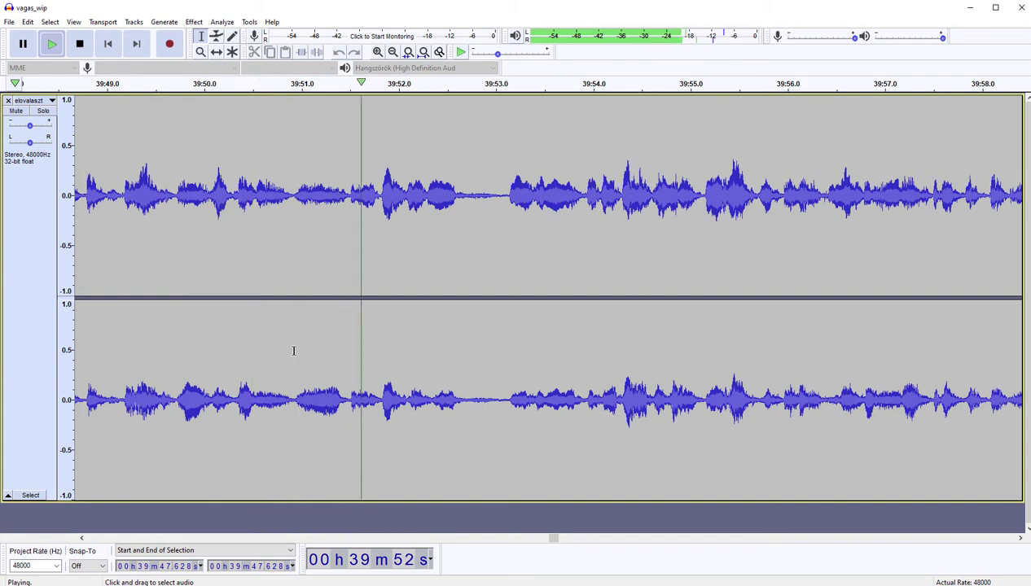
Step: Delete the sound from 39:50.926 to 39:51.481 and the audio from 39:51.510 to 39:52.497, resuming playback after each cut
left_click_drag(294, 349, 347, 339)
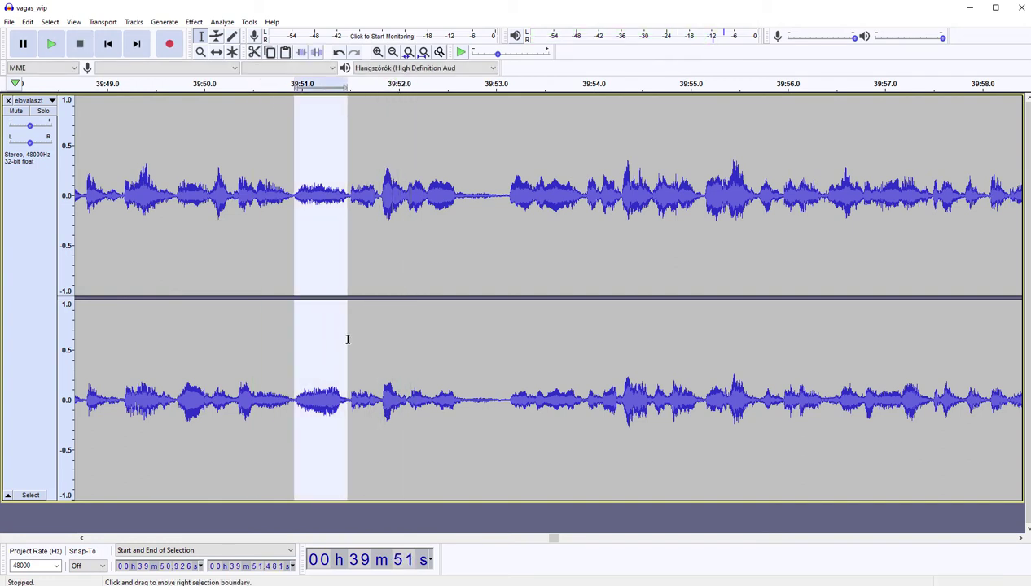
key("Delete")
key("space")
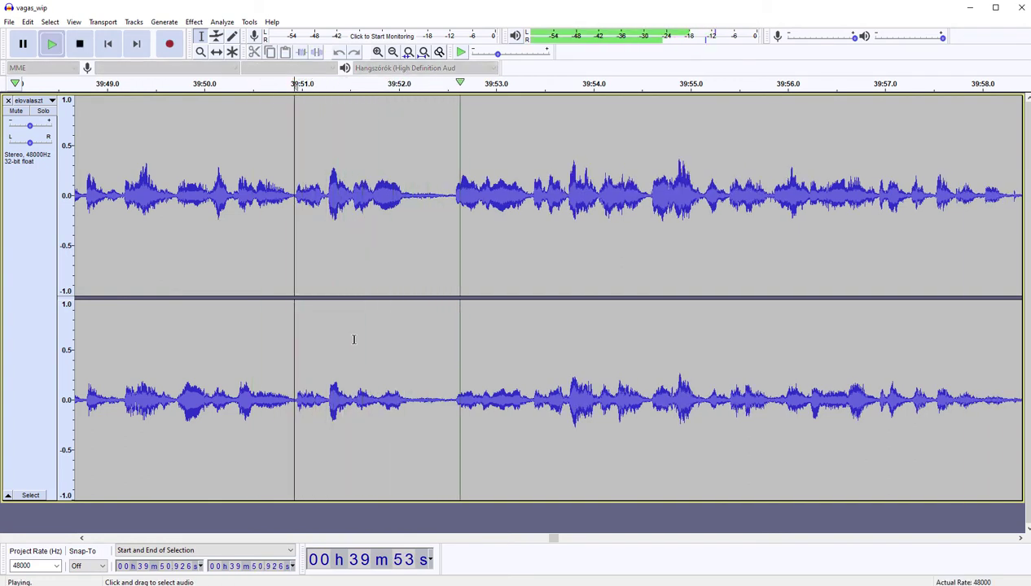
key("space")
left_click_drag(351, 343, 449, 333)
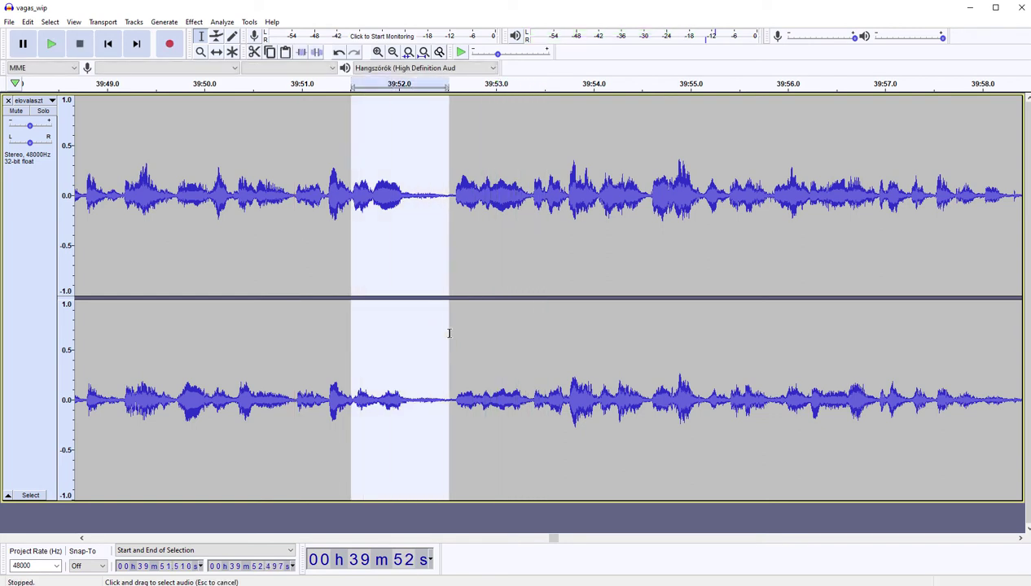
key("Delete")
key("space")
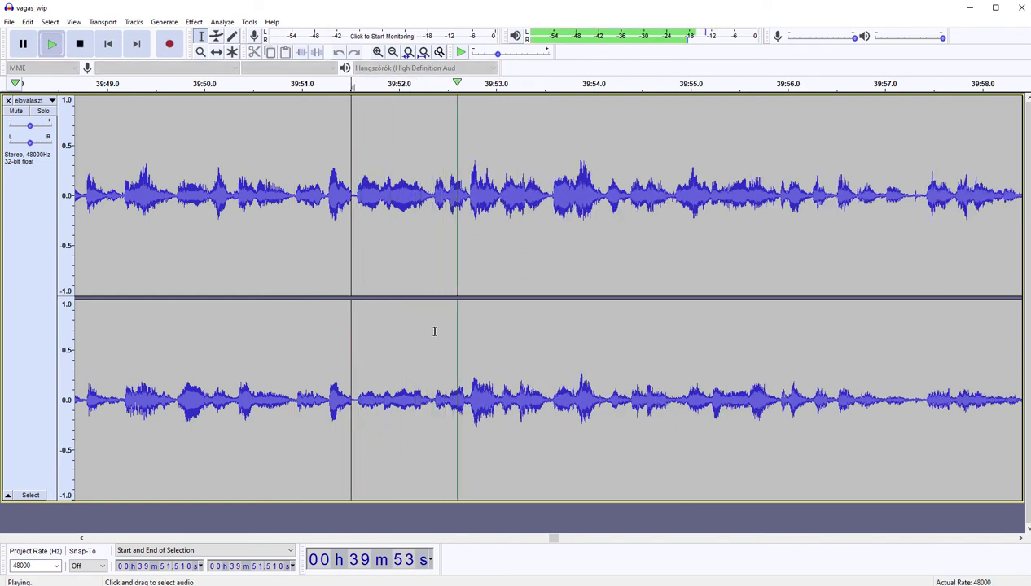
Step: Delete about 0.8 s more audio from 39:51.510 and resume playback from the cut
key("space")
left_click(425, 331, "shift")
key("Delete")
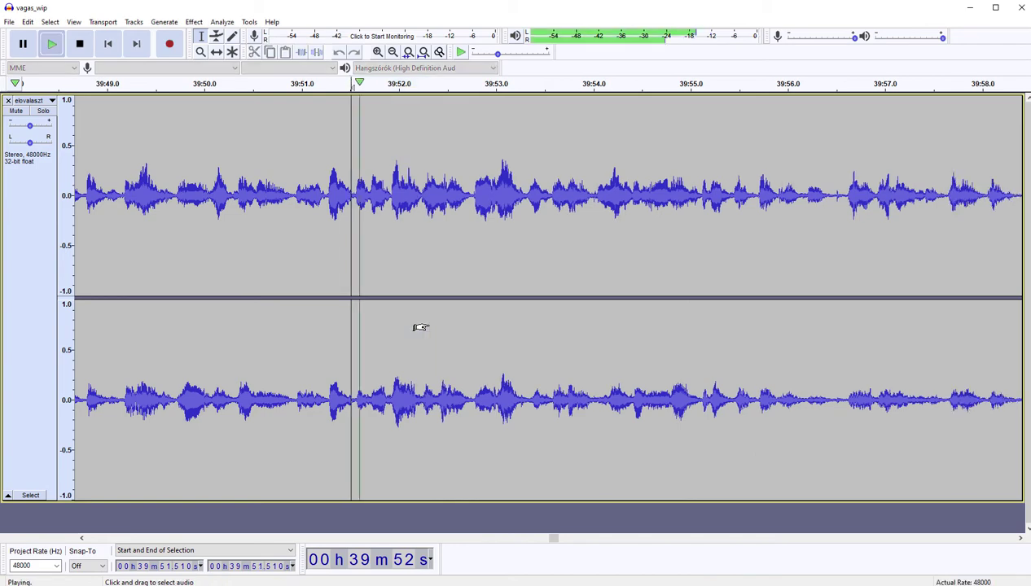
key("space")
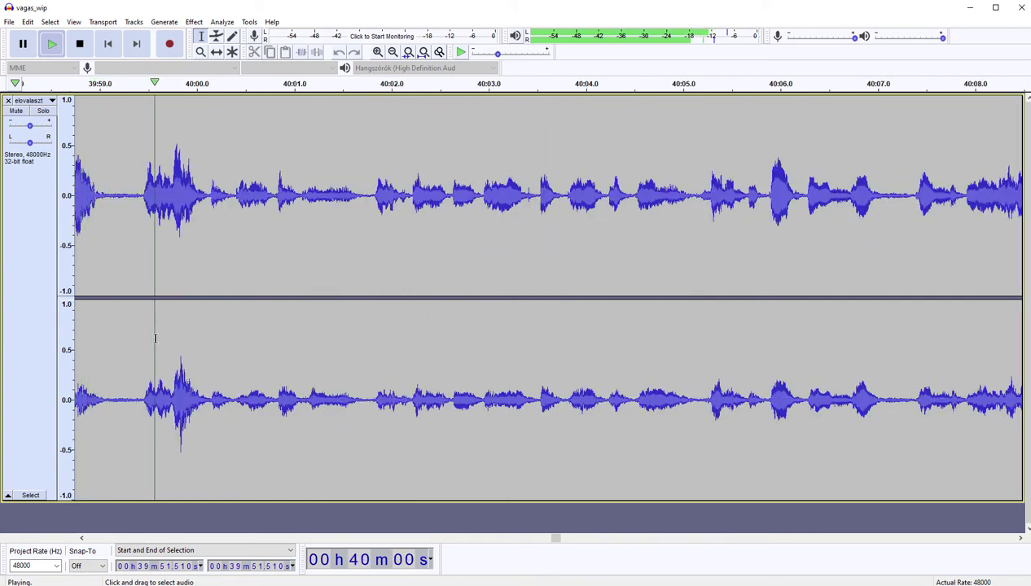
Step: Locate the passage before 39:59, delete about 0.9 s of audio from 39:58.427 and resume playback from the cut
key("space")
left_click_drag(101, 386, 87, 375)
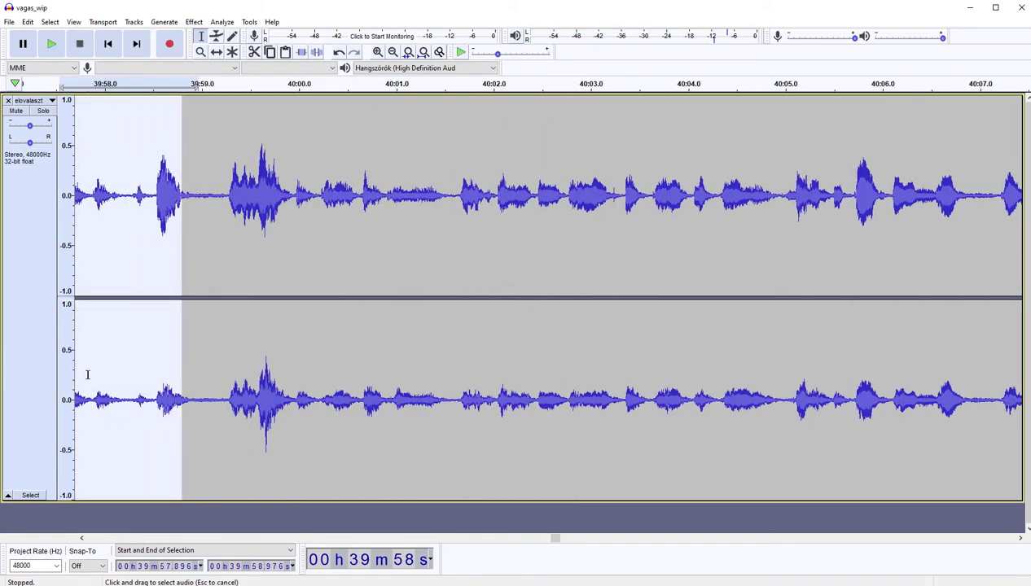
left_click(163, 347)
key("space")
left_click(148, 336)
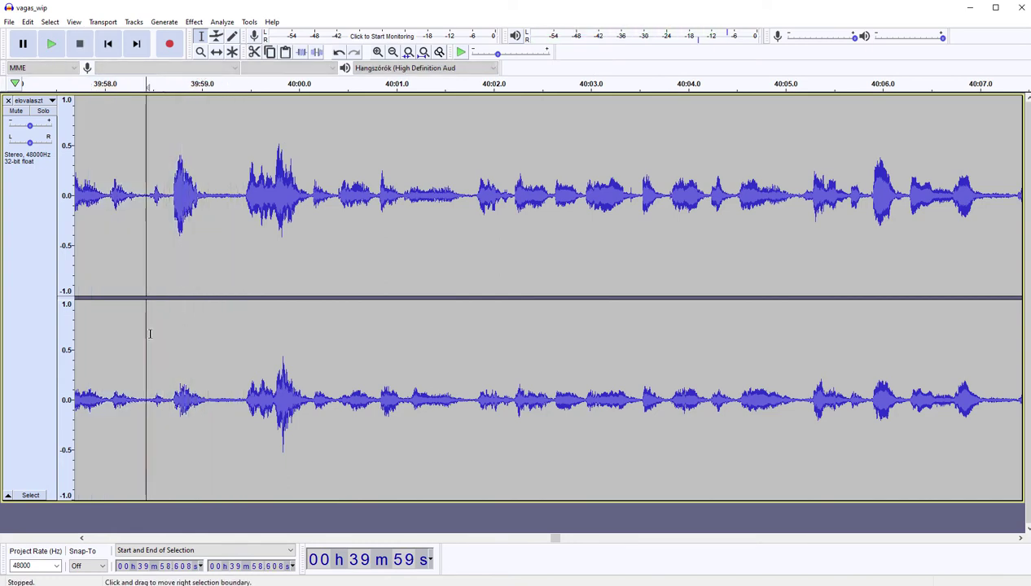
left_click_drag(147, 336, 233, 328)
key("Left")
key("space")
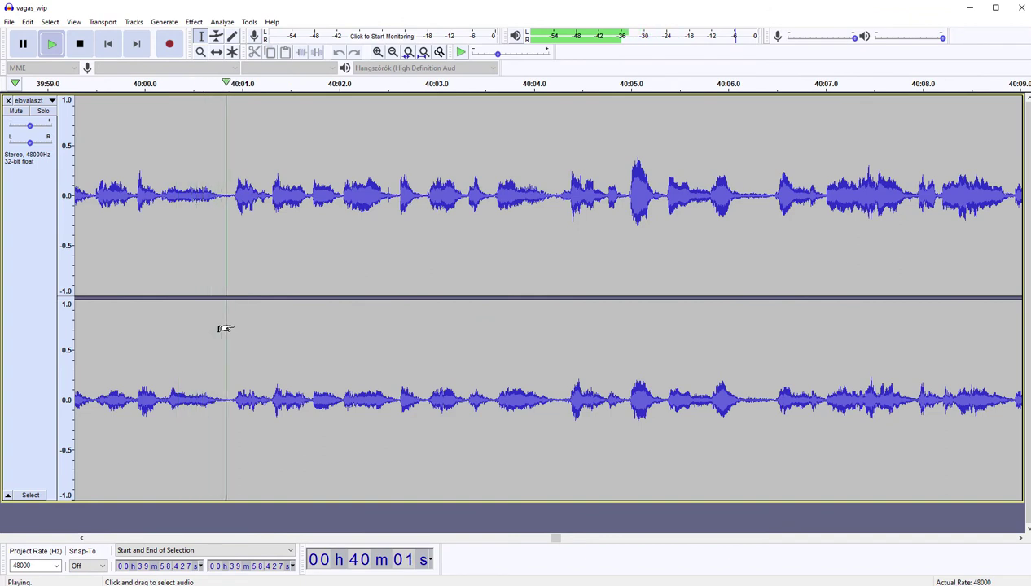
Step: Delete the sound from 40:00.214 to 40:00.885, and after listening delete the audio from 40:00.214 to 40:01.358, playing on from each cut
left_click_drag(165, 348, 230, 334)
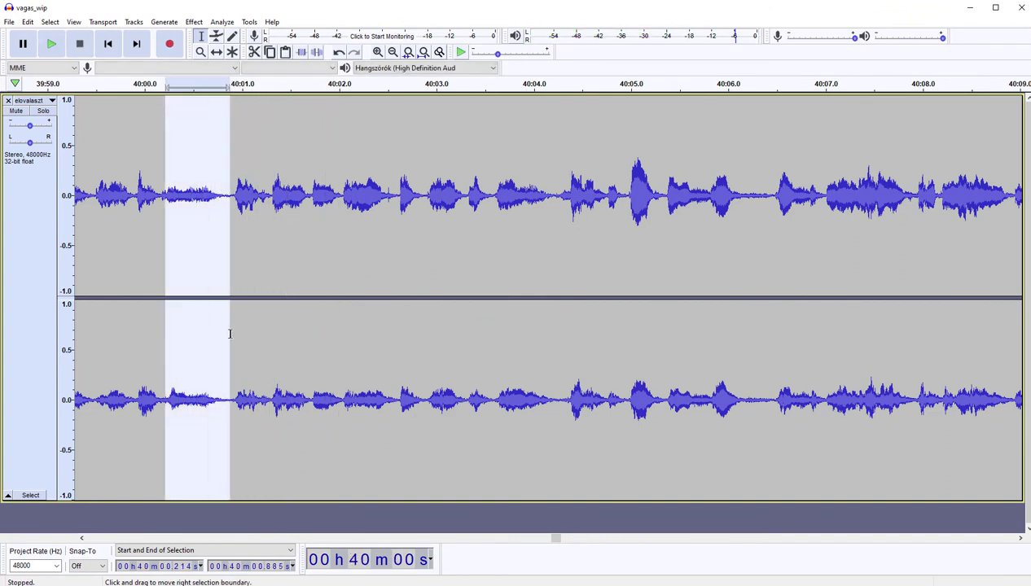
key("Delete")
key("space")
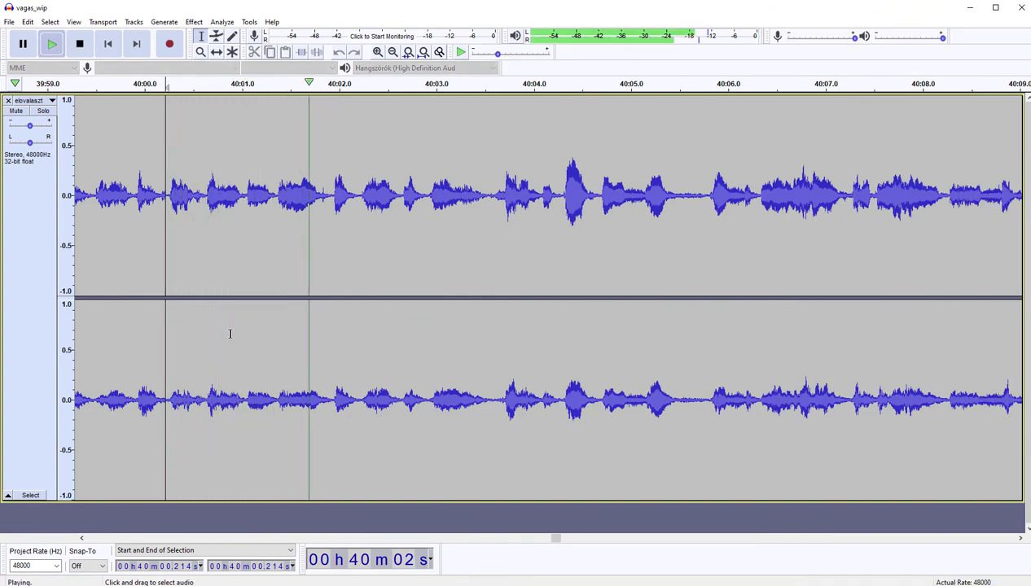
key("space")
left_click(260, 329, "shift")
left_click_drag(260, 329, 267, 327)
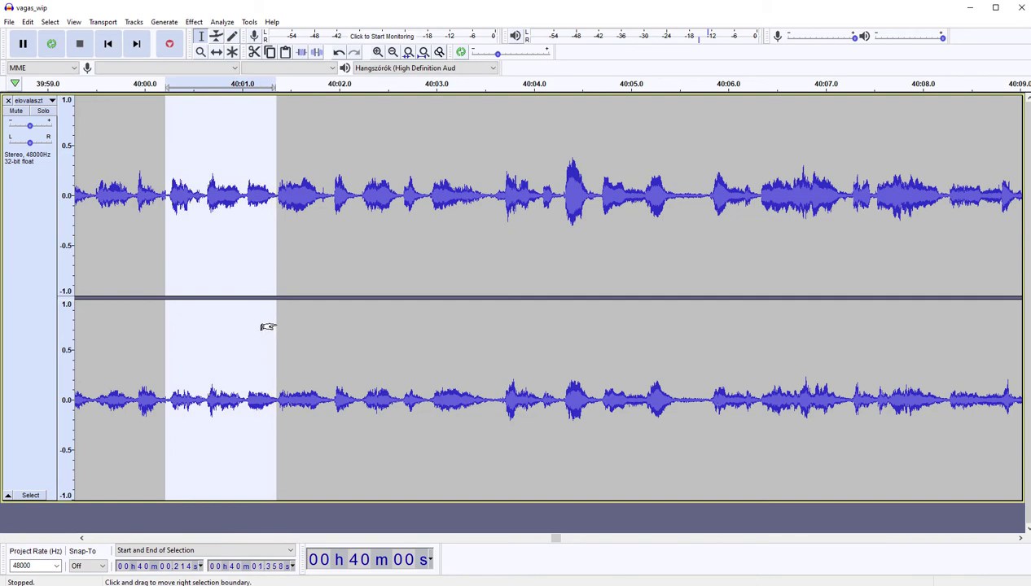
key("Delete")
key("space")
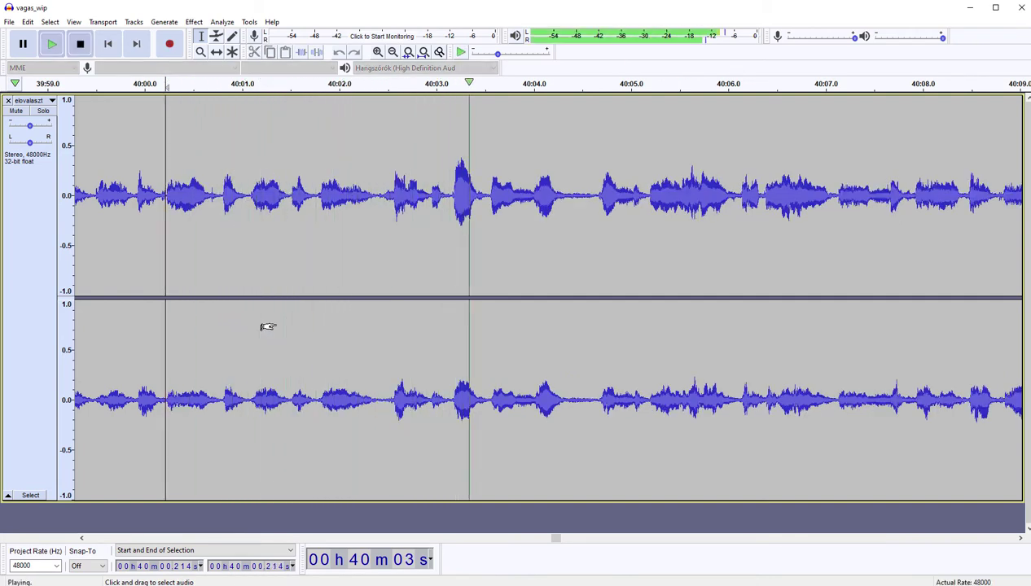
Step: Replay the cut at 40:00.214, delete the audio from 40:00.797 to 40:01.474 and resume playback
key("space")
key("space")
key("space")
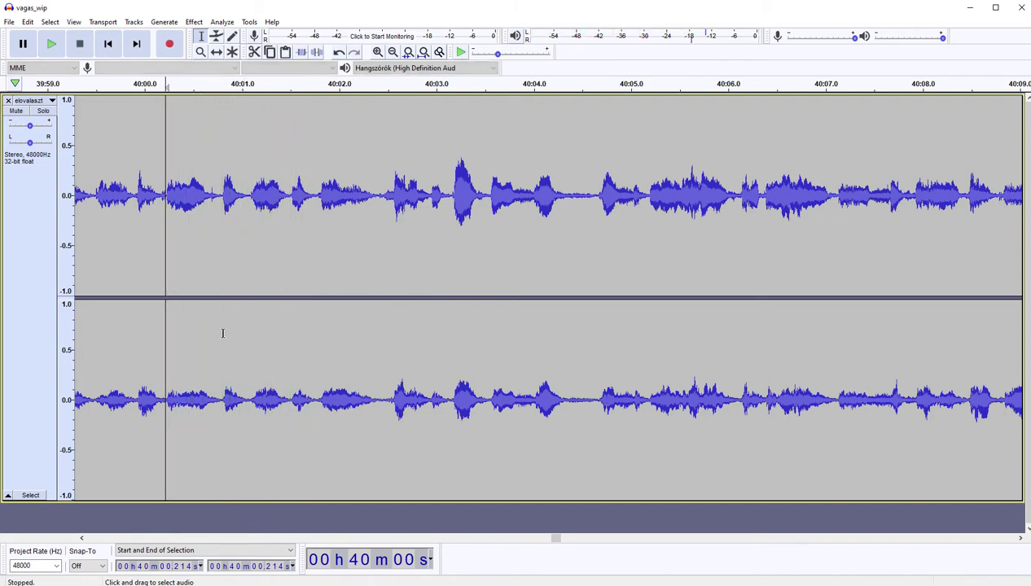
left_click(223, 334)
key("space")
key("space")
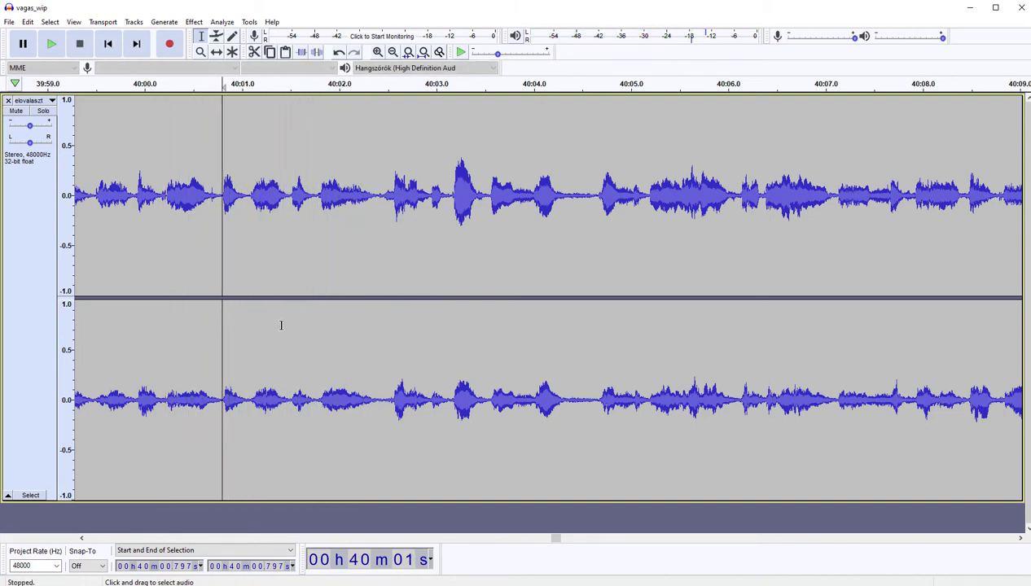
left_click(284, 329, "shift")
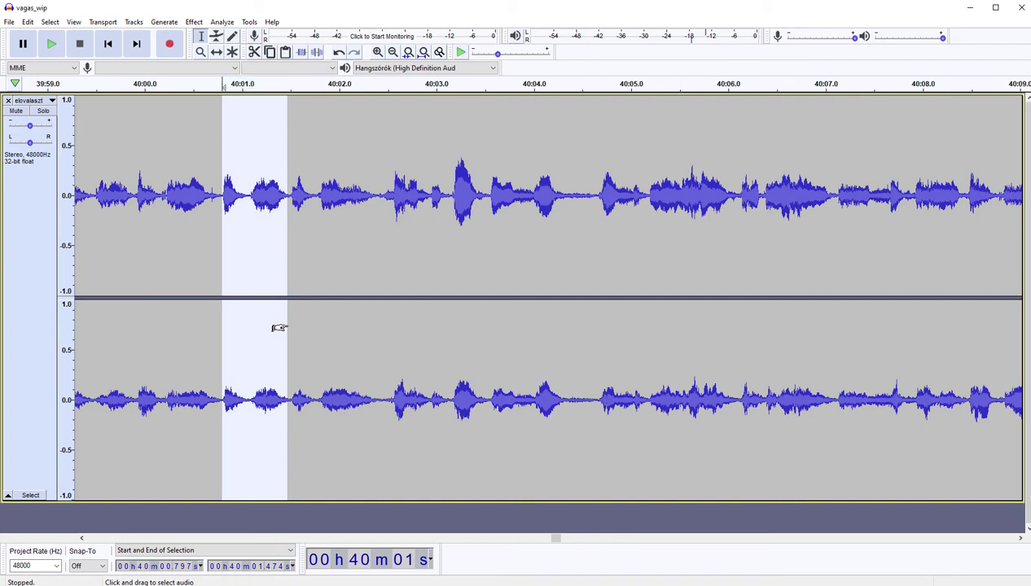
key("Left")
key("space")
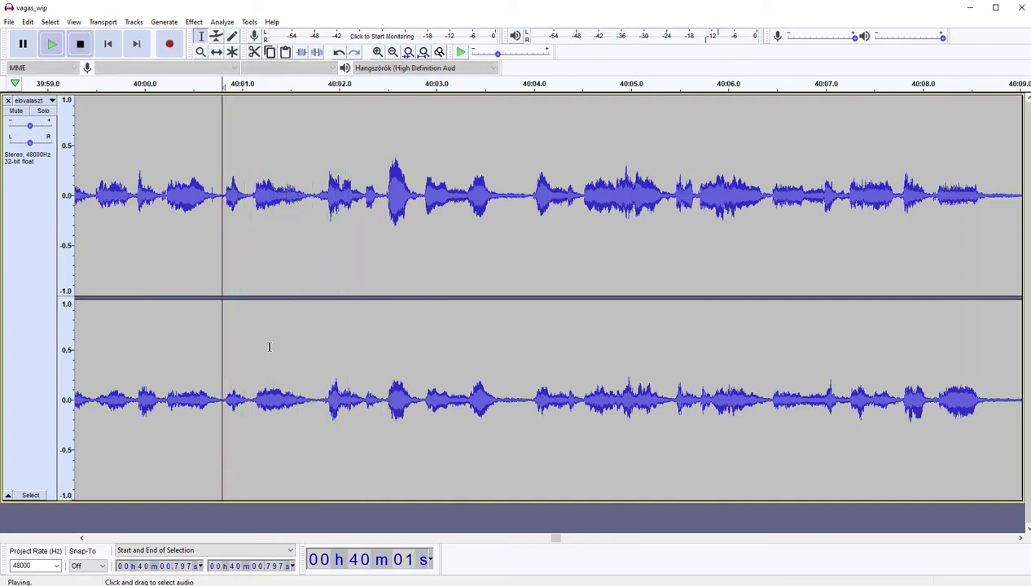
Step: Delete the sound from 40:01.083 to 40:01.743 and play on from the cut
key("space")
left_click_drag(248, 350, 312, 347)
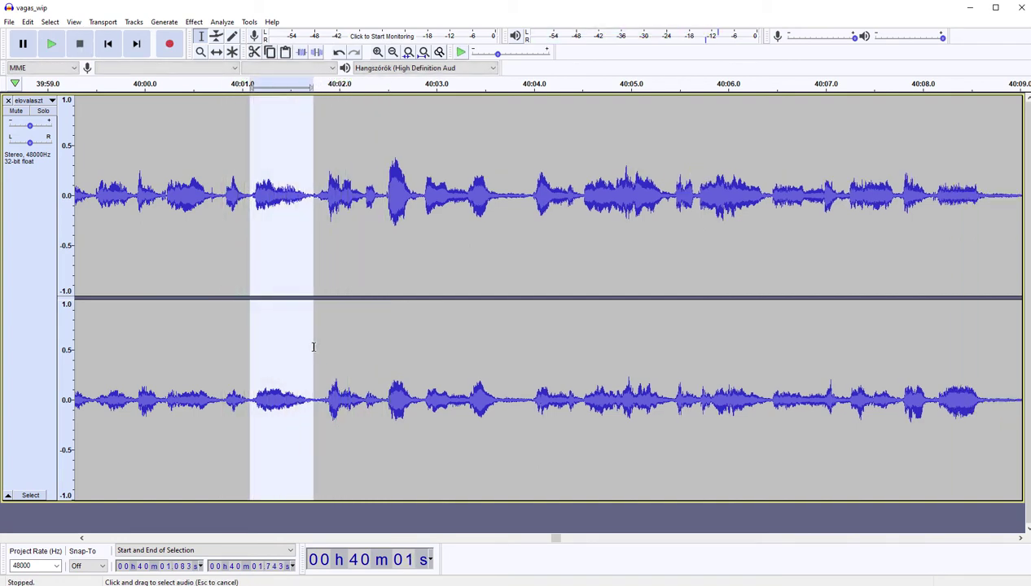
key("Left")
key("space")
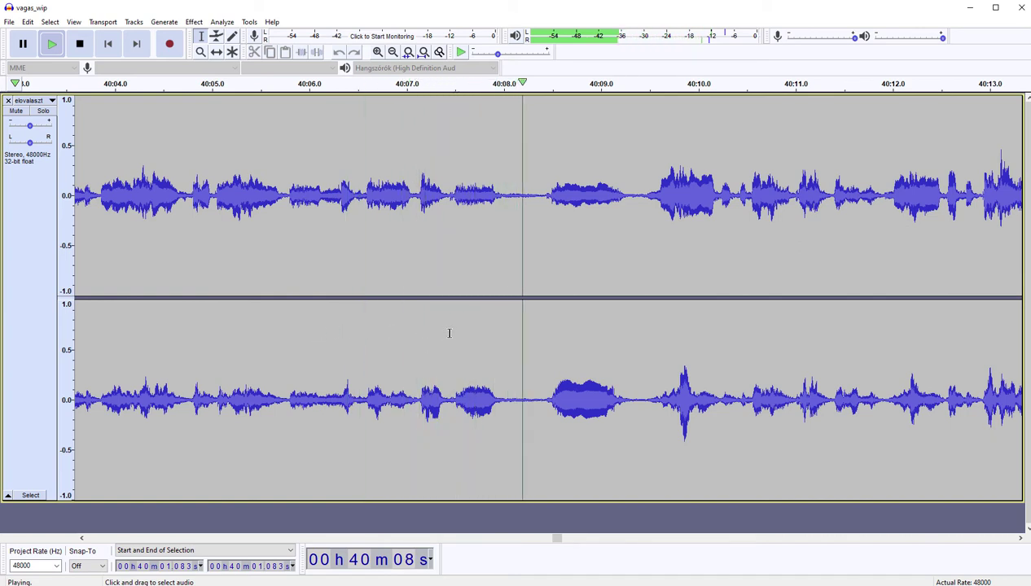
Step: Delete about 0.9 s of audio from 40:07.463 and the following sound up to 40:08.567, and resume playback
left_click_drag(451, 333, 550, 333)
key("Delete")
key("space")
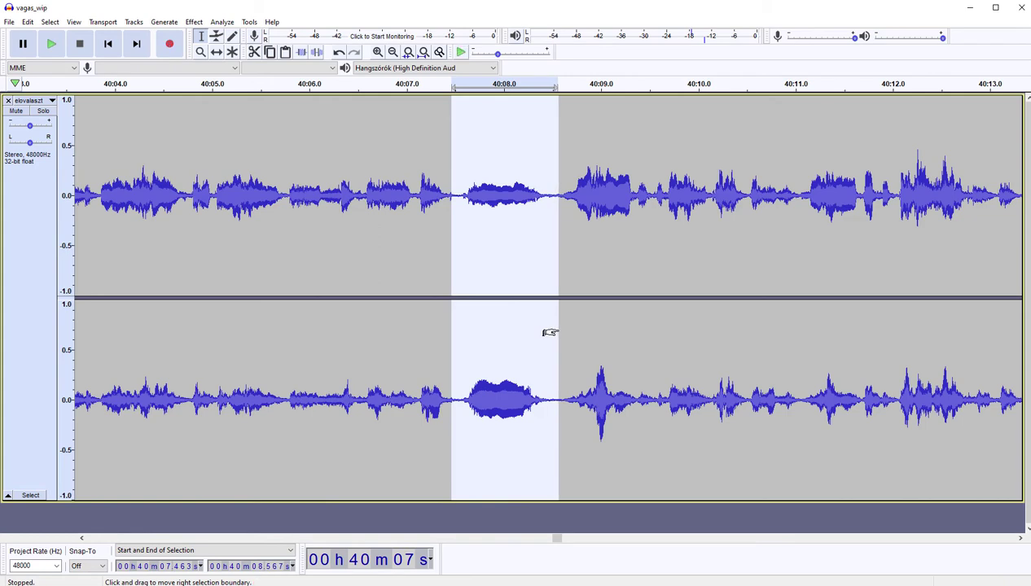
key("Delete")
key("space")
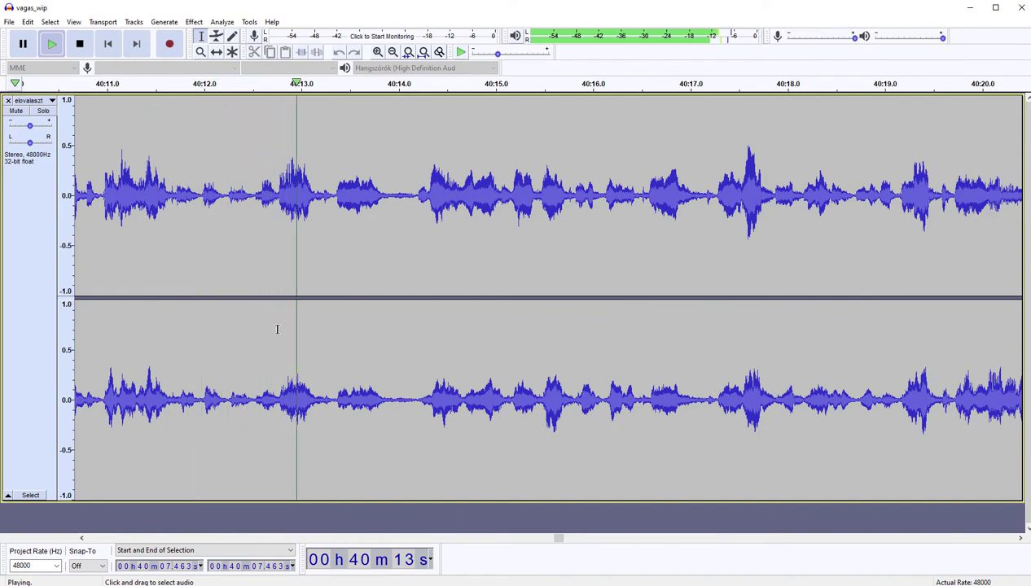
Step: Delete the audio from 40:13.342 to 40:14.141 and about 0.9 s from 40:15.793, resuming playback after each cut
left_click_drag(342, 323, 412, 321)
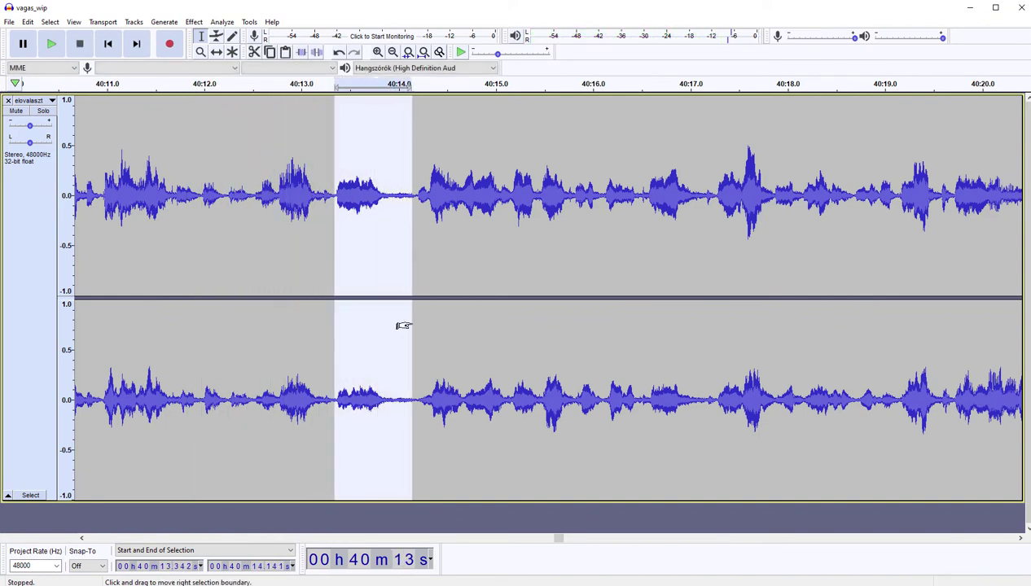
key("Delete")
key("space")
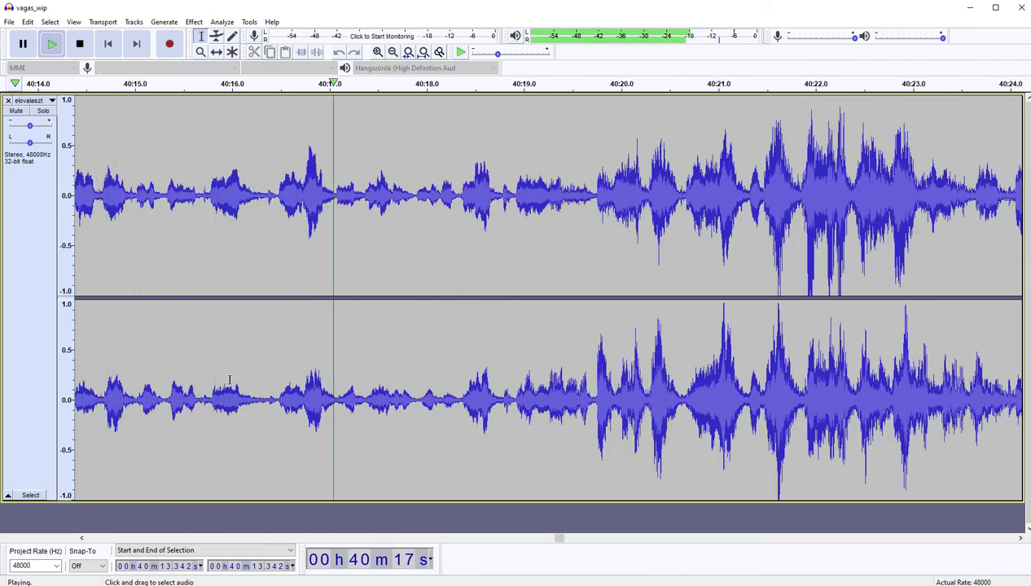
key("space")
left_click_drag(211, 359, 298, 354)
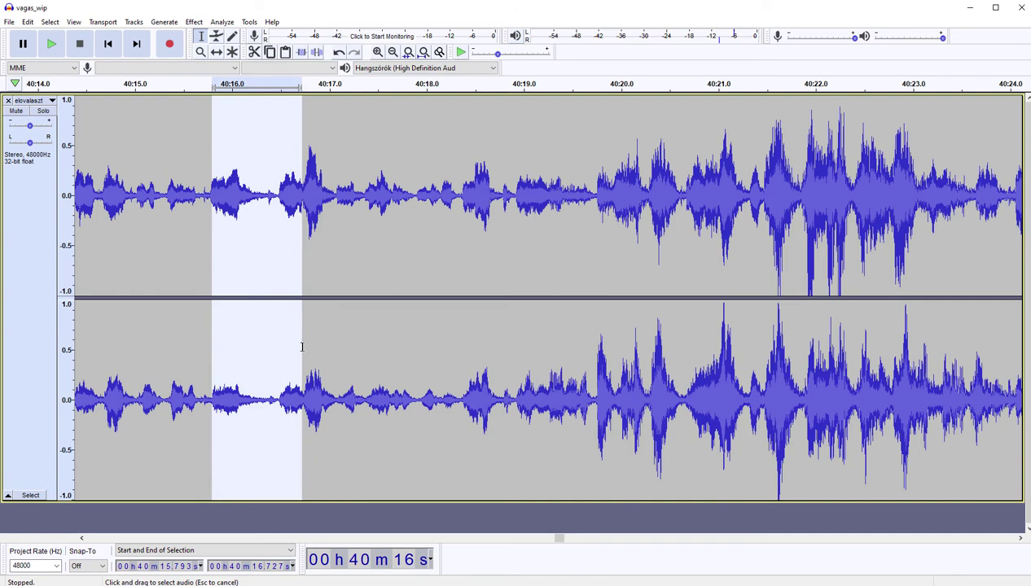
key("Left")
key("space")
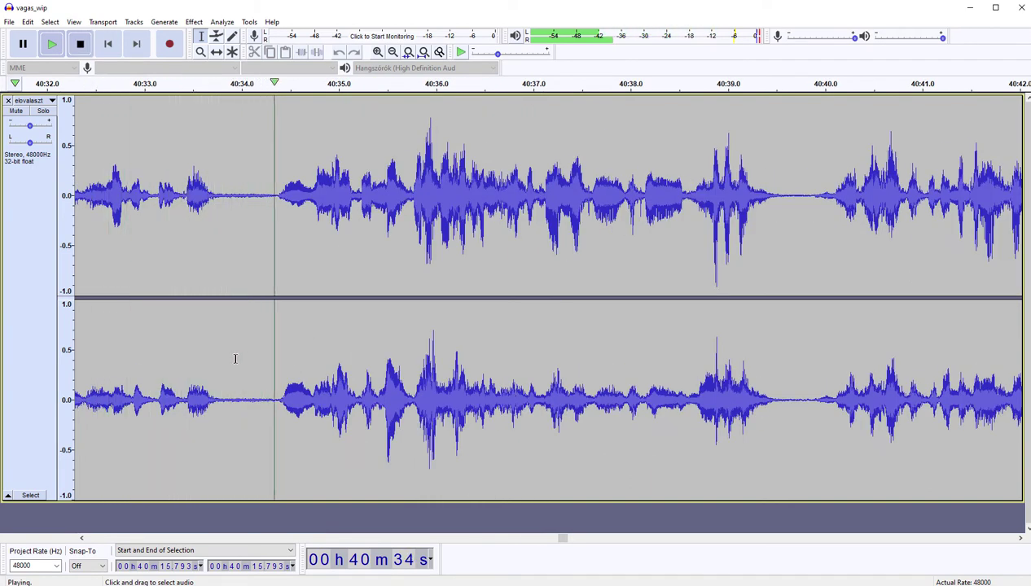
Step: Delete about 0.4 s of the pause from 40:33.936 and the following sound up to 40:34.303, resuming playback after each cut
left_click_drag(234, 357, 275, 340)
key("Delete")
key("space")
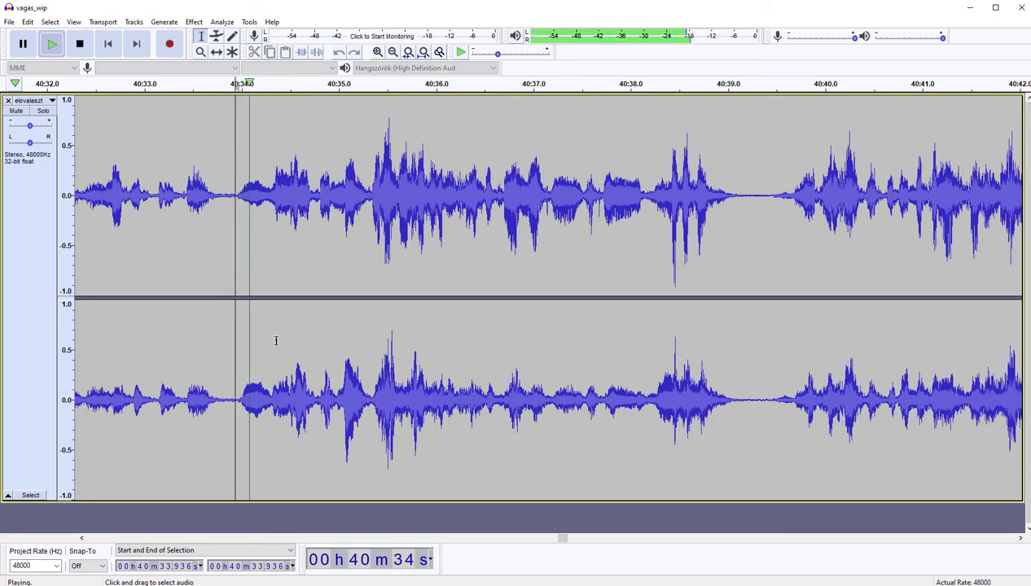
key("space")
key("ctrl+z")
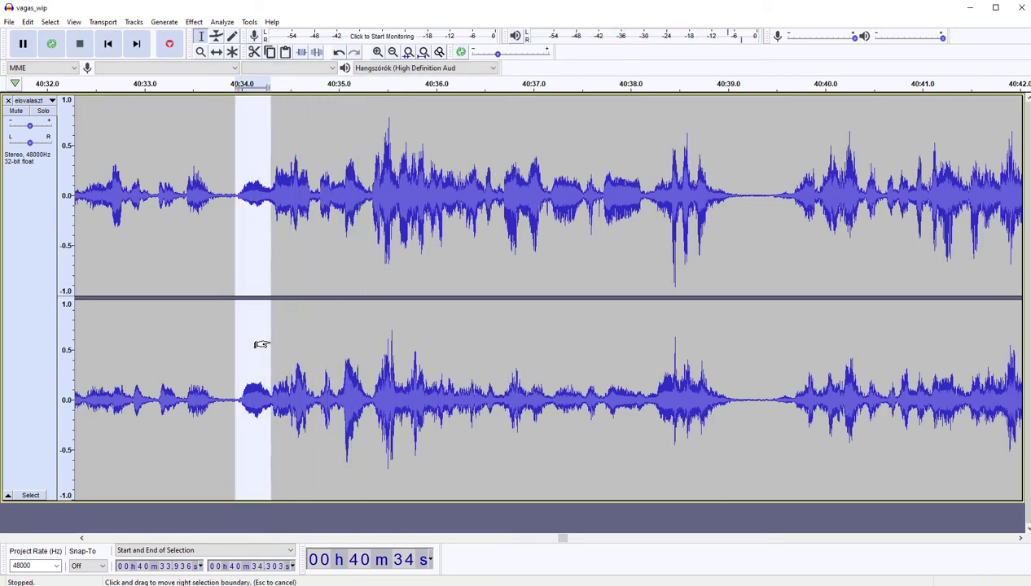
key("Delete")
key("space")
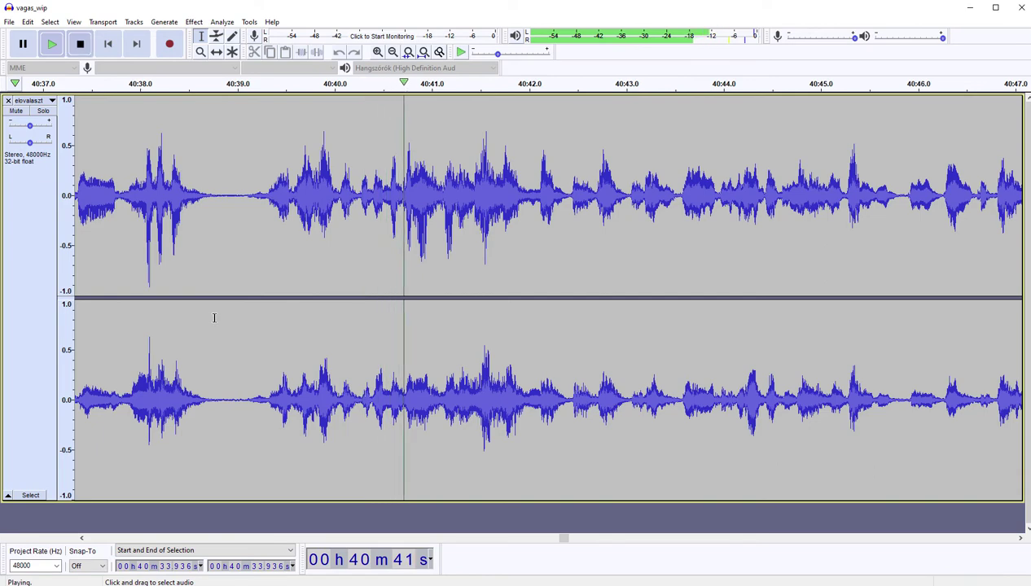
Step: Delete about 0.4 s of the pause from 40:38.769 and about 0.4 s of audio from 40:43.193, playing on from each cut
left_click_drag(214, 317, 250, 313)
key("Delete")
key("space")
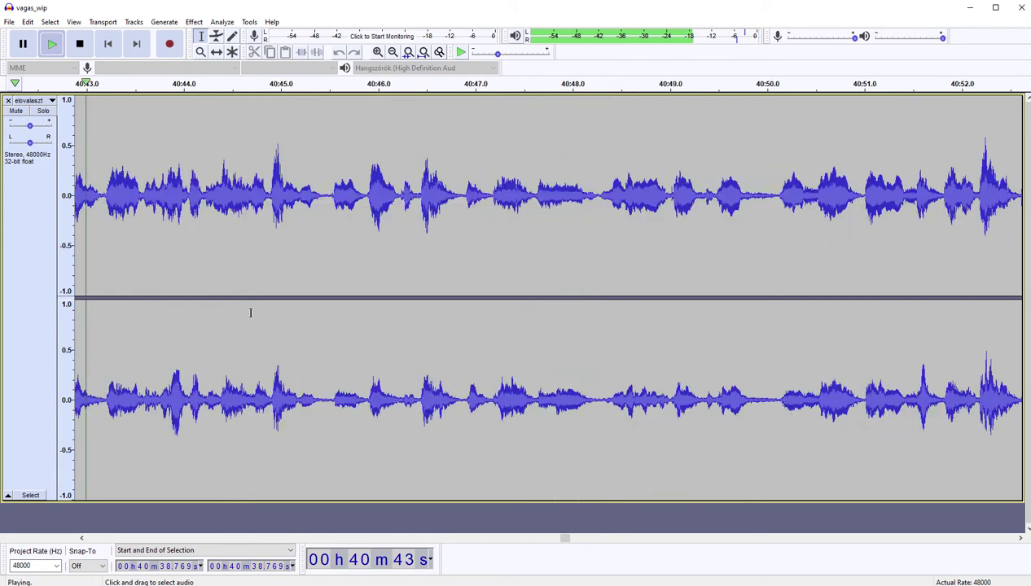
left_click_drag(105, 352, 141, 345)
key("Delete")
key("space")
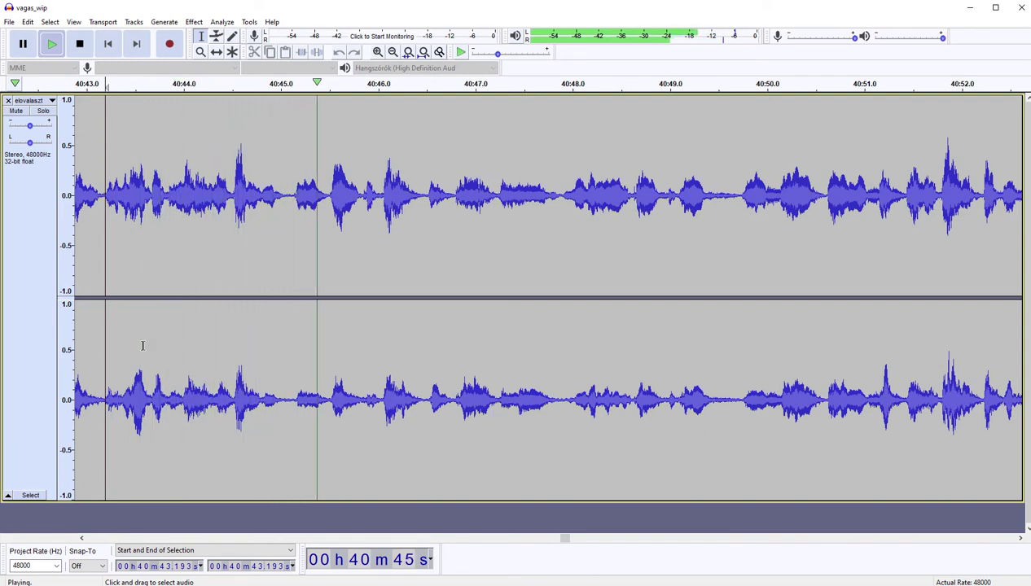
Step: Delete about 0.4 s of audio from 40:45.085 and the audio from 40:46.818 to 40:47.595, resuming playback after each cut
left_click_drag(290, 338, 326, 333)
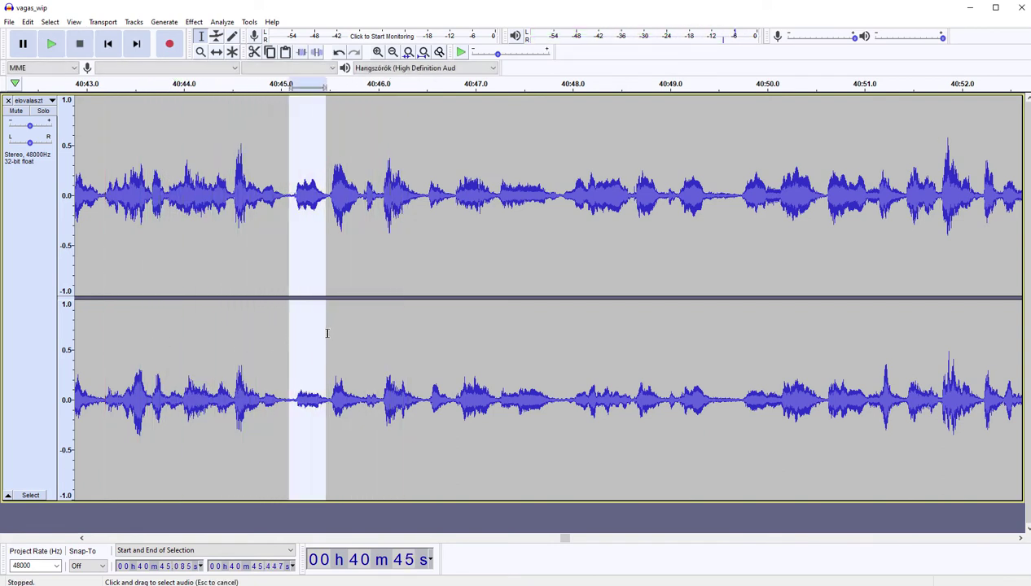
key("Delete")
key("space")
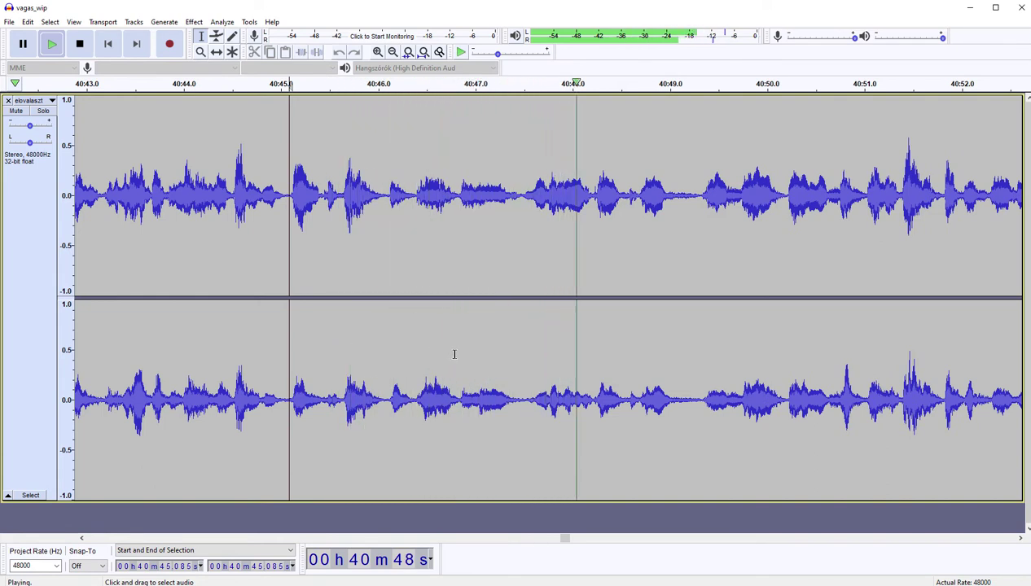
left_click_drag(458, 352, 533, 347)
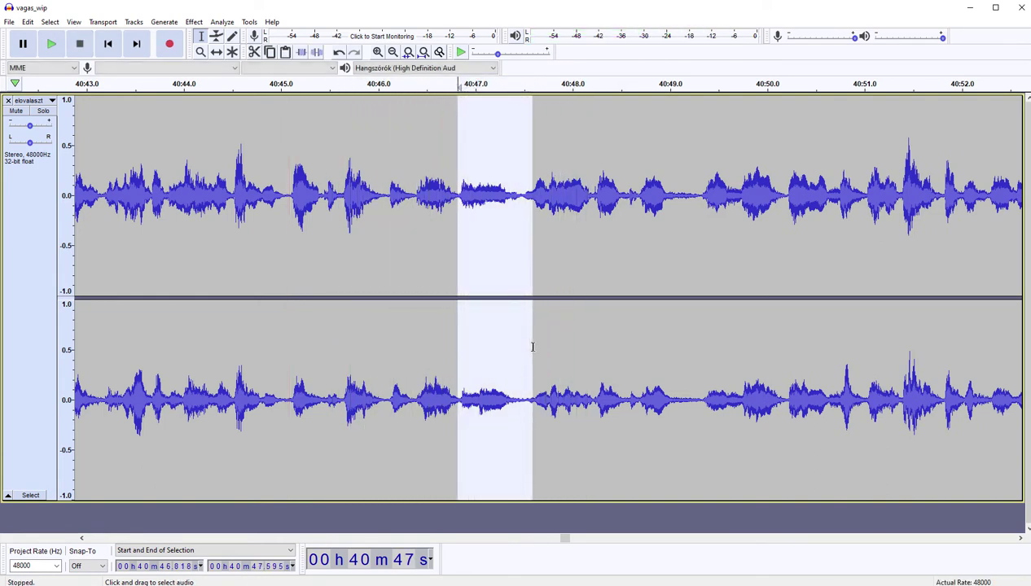
key("Delete")
key("space")
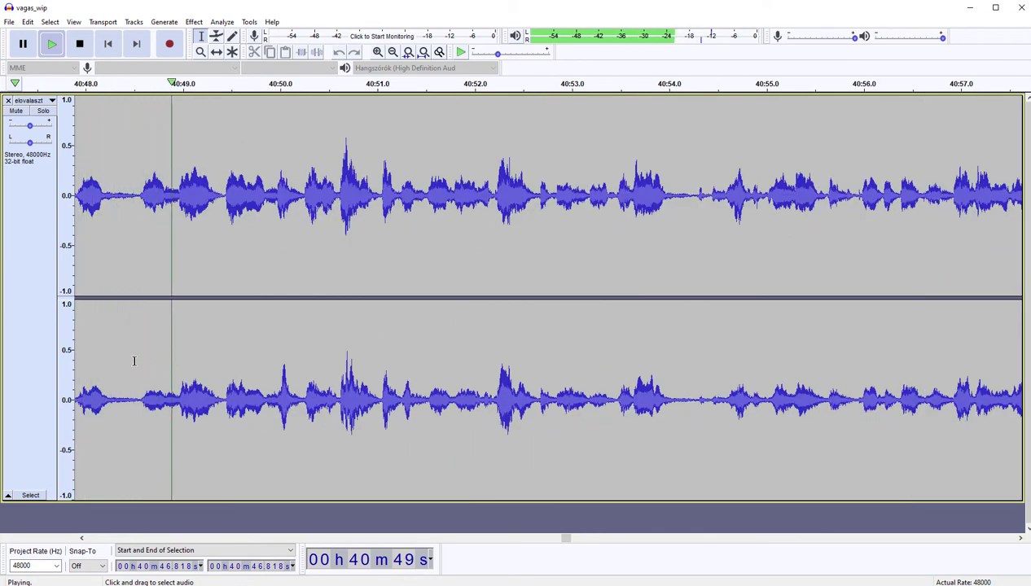
Step: Delete about 0.9 s of audio from 40:48.505, and after replaying, cut the following sound up to 40:48.972 and play on
key("space")
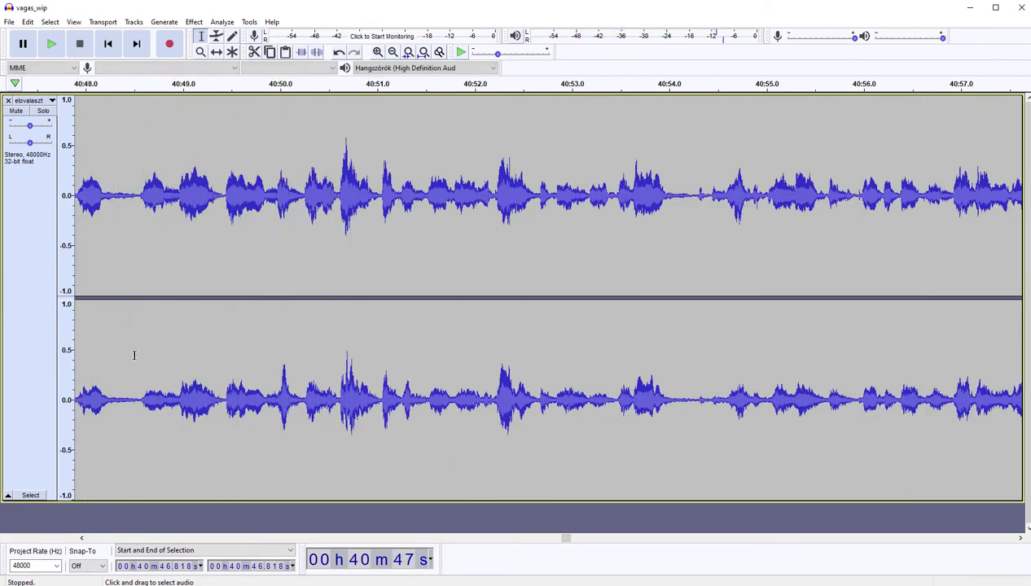
left_click_drag(135, 355, 222, 341)
key("Delete")
key("space")
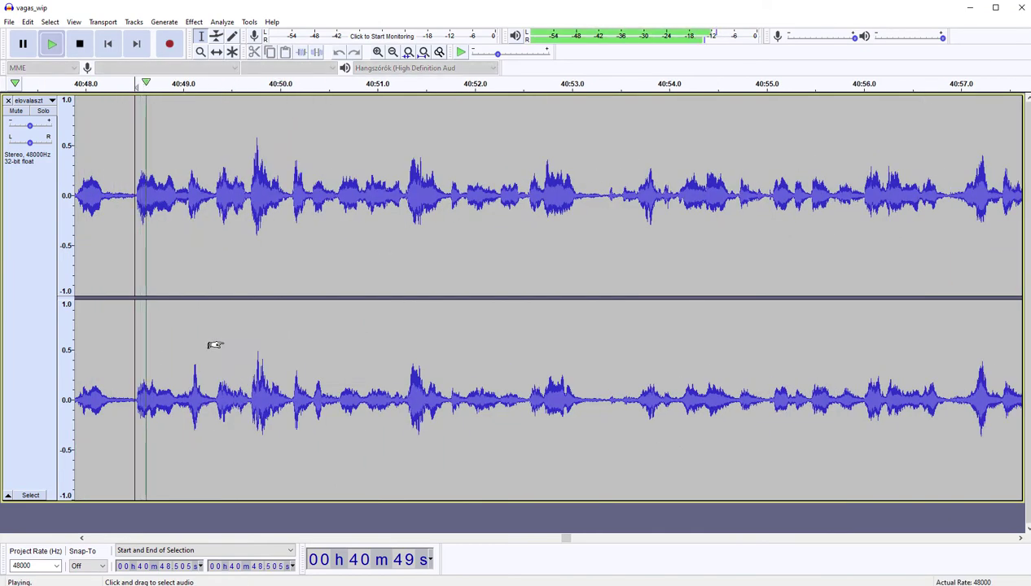
key("space")
left_click_drag(135, 346, 177, 332)
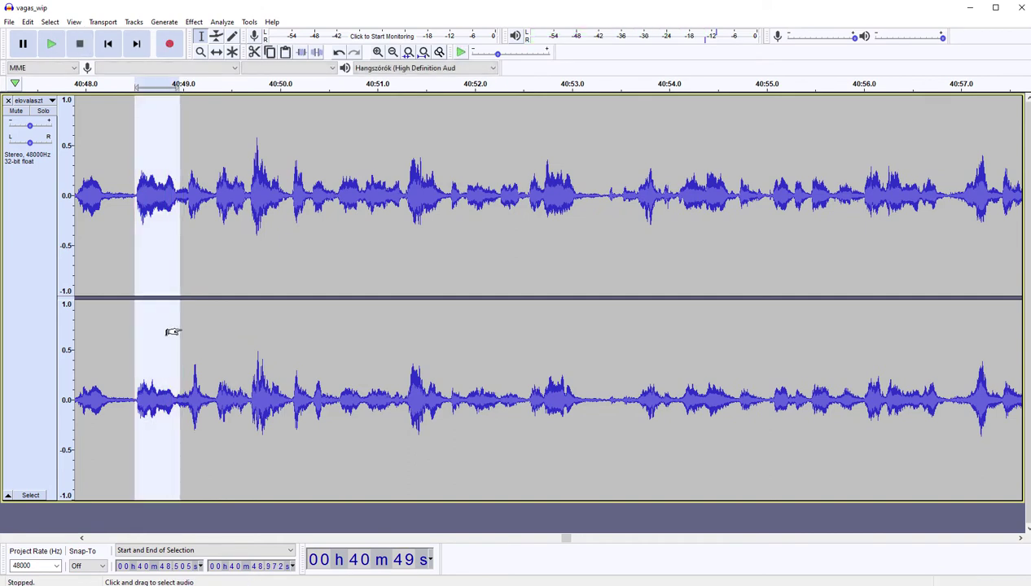
key("Delete")
key("space")
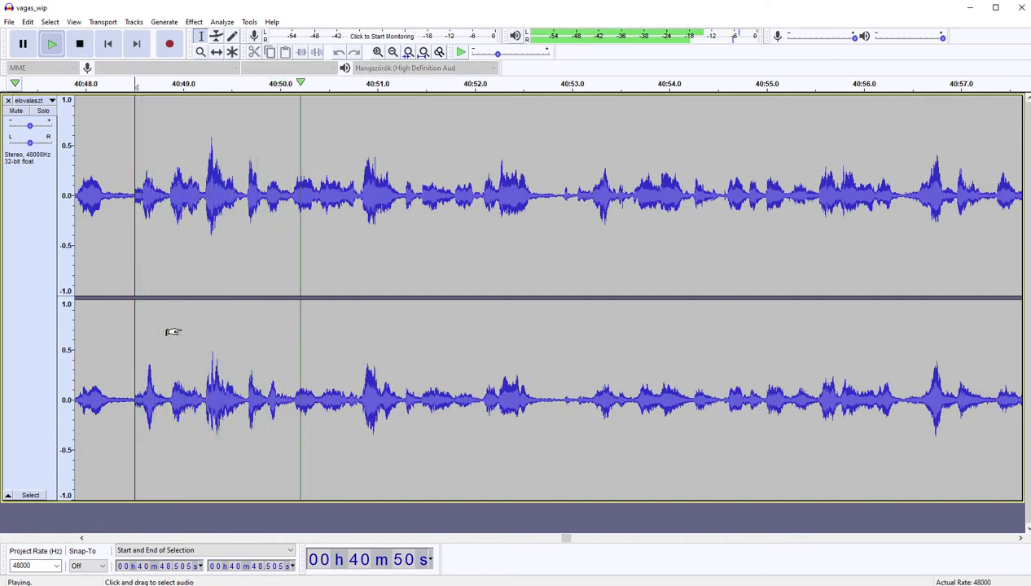
Step: Try deleting about 2.3 s of audio from 40:48.488, listen to the join, and undo the cut
key("space")
left_click_drag(336, 340, 348, 335)
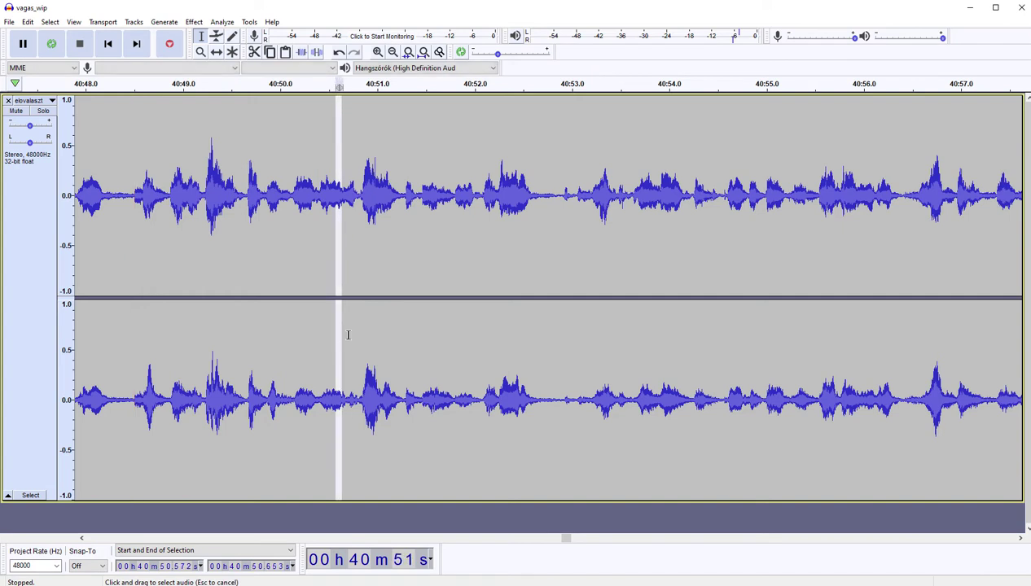
left_click_drag(132, 342, 358, 341)
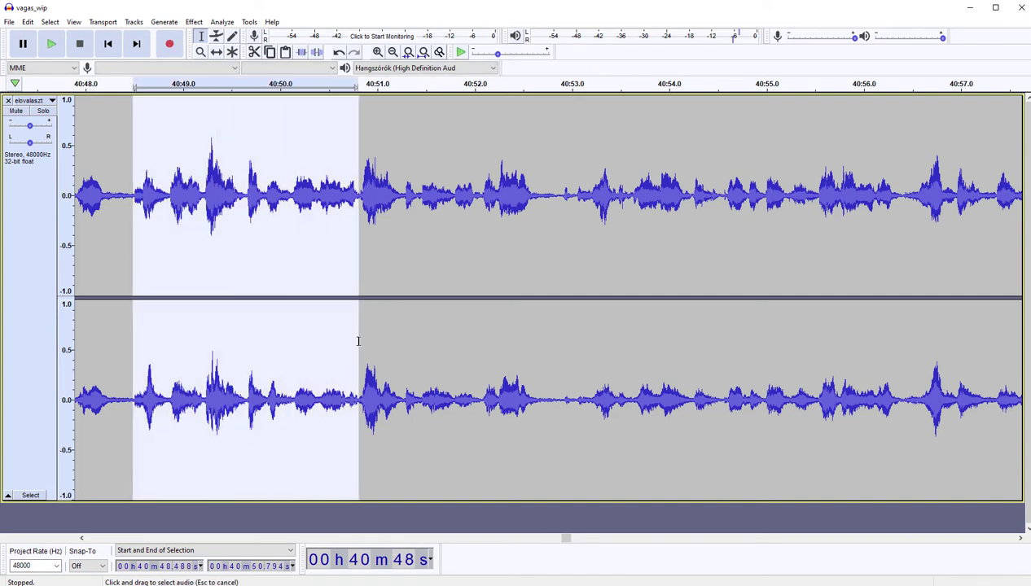
key("Delete")
key("space")
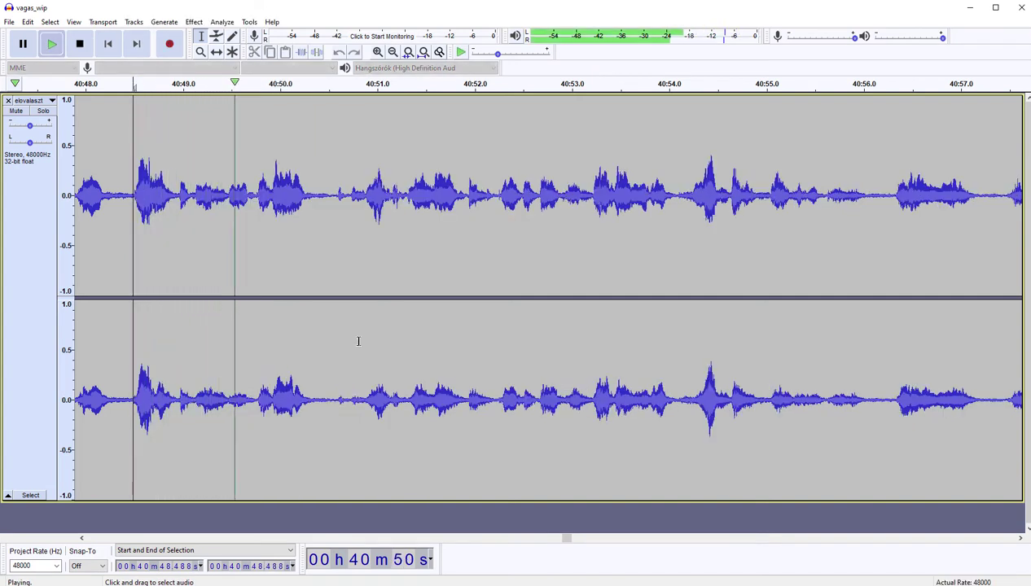
key("space")
key("ctrl+z")
Step: Check the audio from 40:50.624, delete the passage from 40:48.447 to 40:50.671, and resume playback
left_click(340, 342)
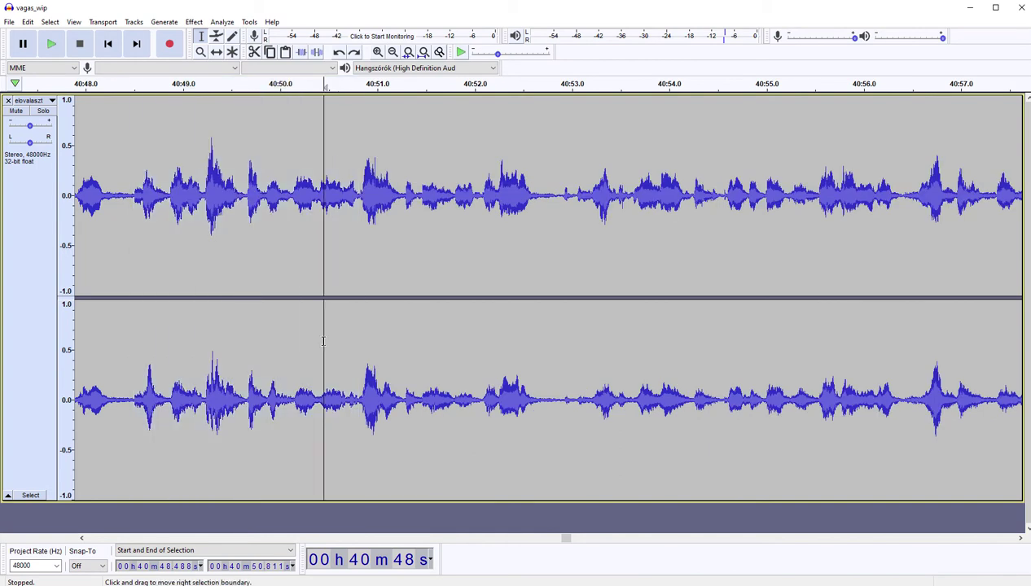
key("space")
key("space")
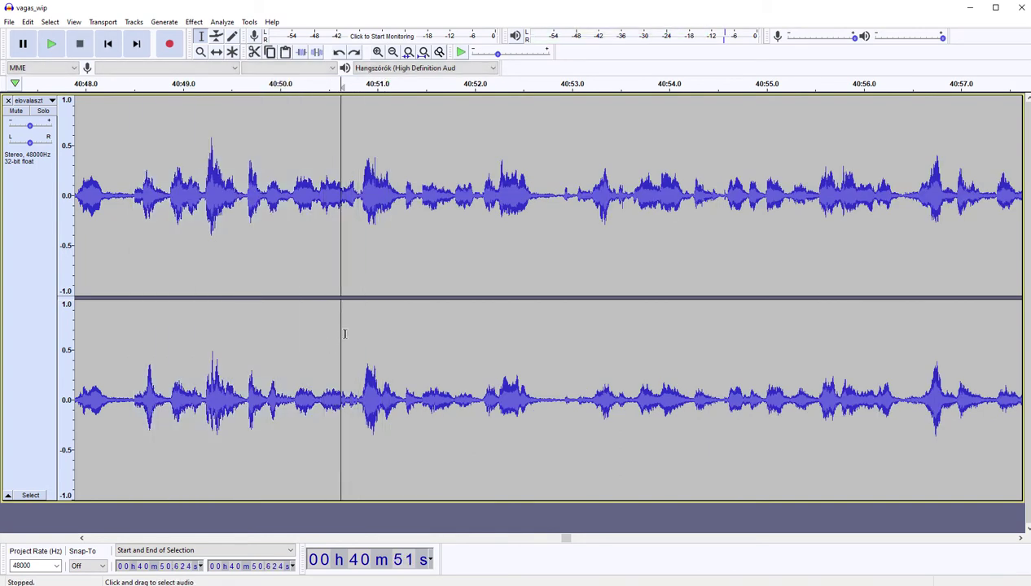
left_click_drag(344, 333, 128, 350)
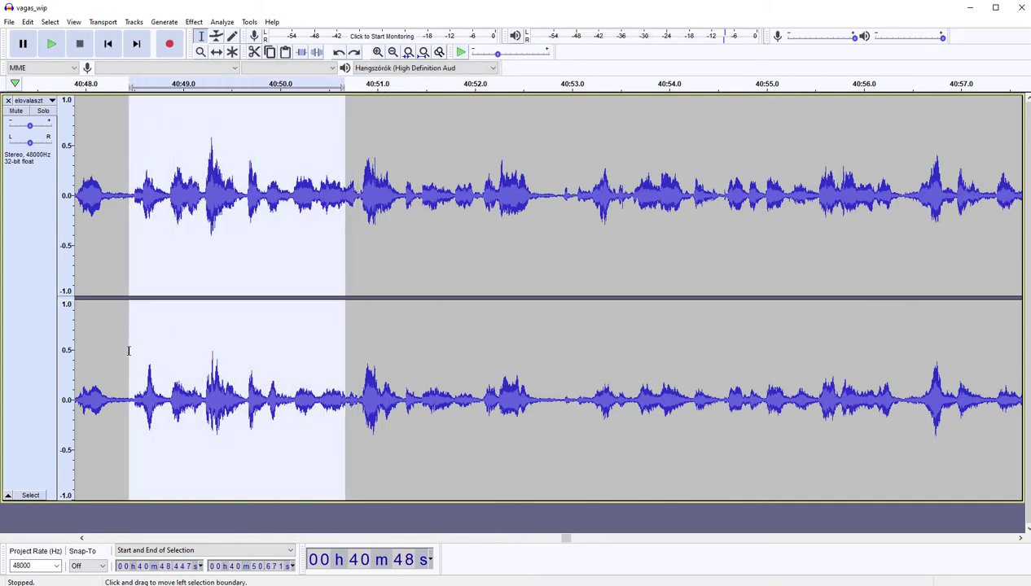
left_click(128, 350)
key("space")
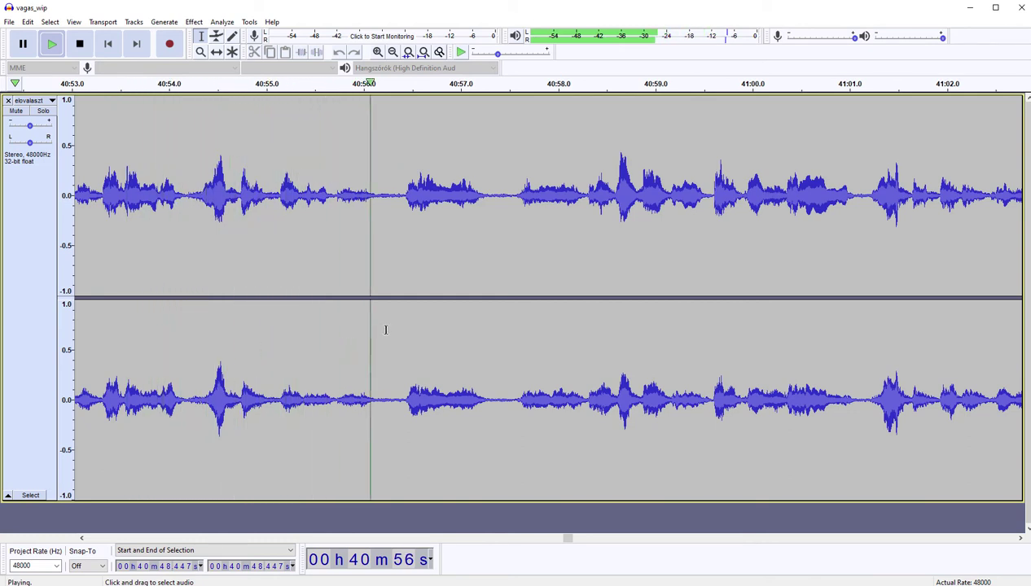
Step: Delete the pauses from 40:56.181 to 40:56.380 and from 40:57.156 to 40:57.366, resuming playback after each cut
left_click_drag(382, 323, 399, 320)
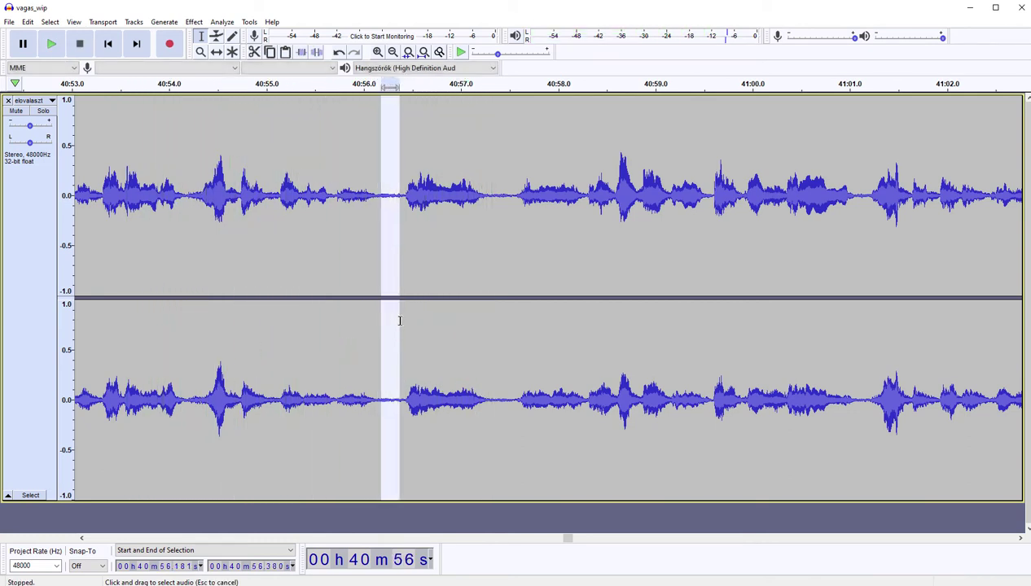
key("Delete")
key("space")
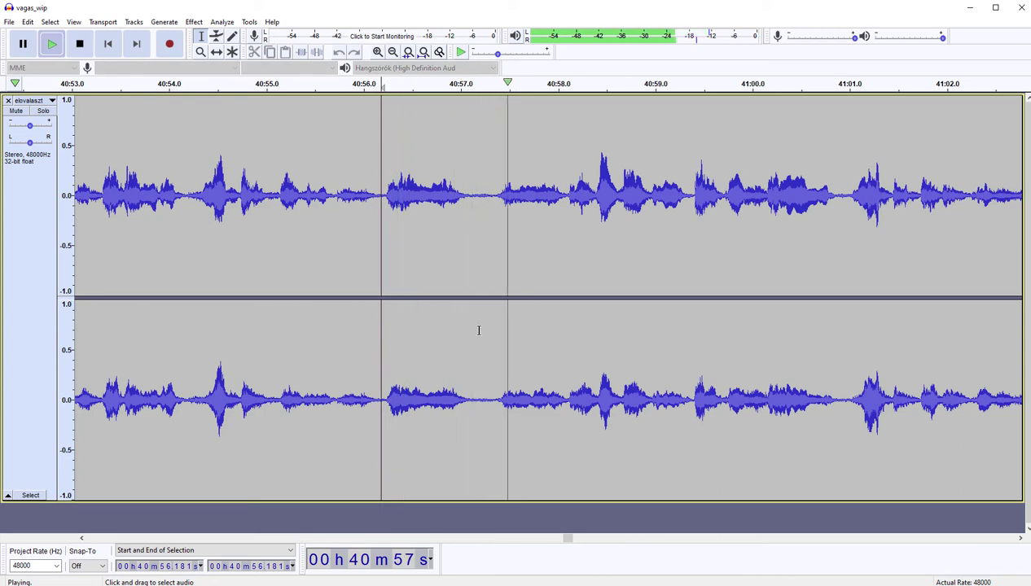
left_click_drag(474, 326, 495, 325)
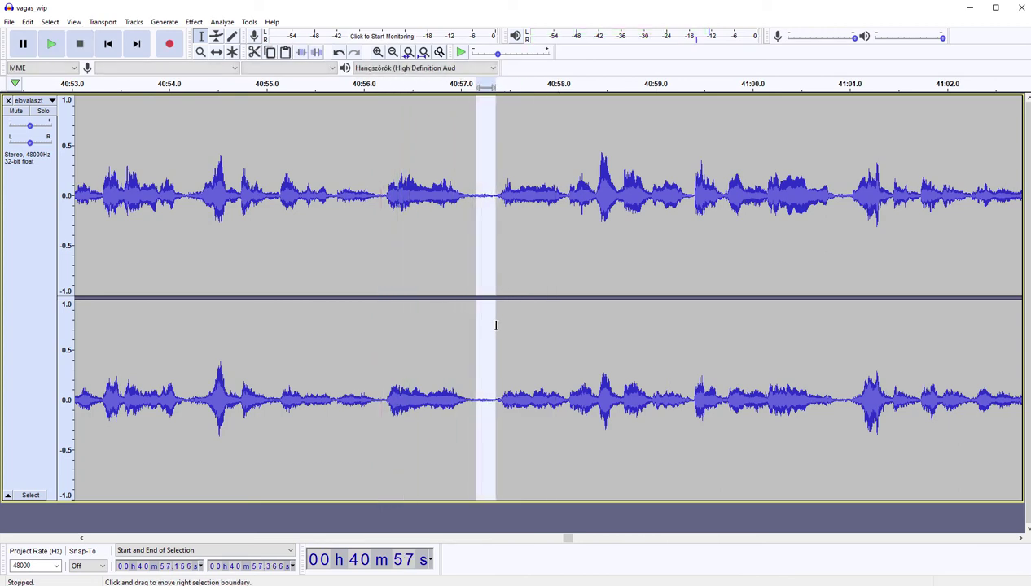
key("Delete")
key("space")
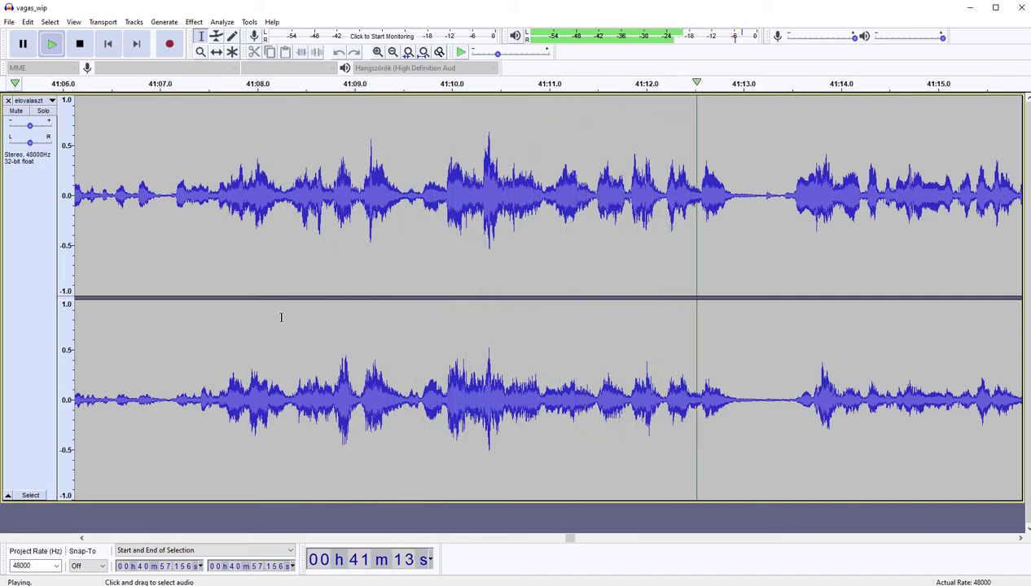
Step: Delete about 0.5 s of the pause from 41:13.028 and about 0.9 s of audio from 41:18.941, playing on from each cut
key("space")
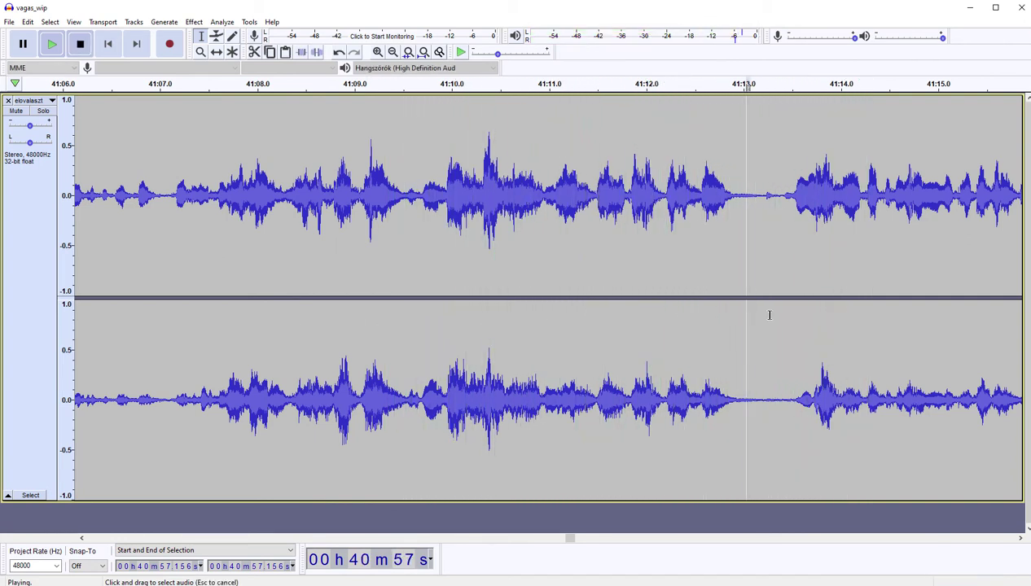
left_click_drag(745, 314, 795, 312)
key("Left")
key("space")
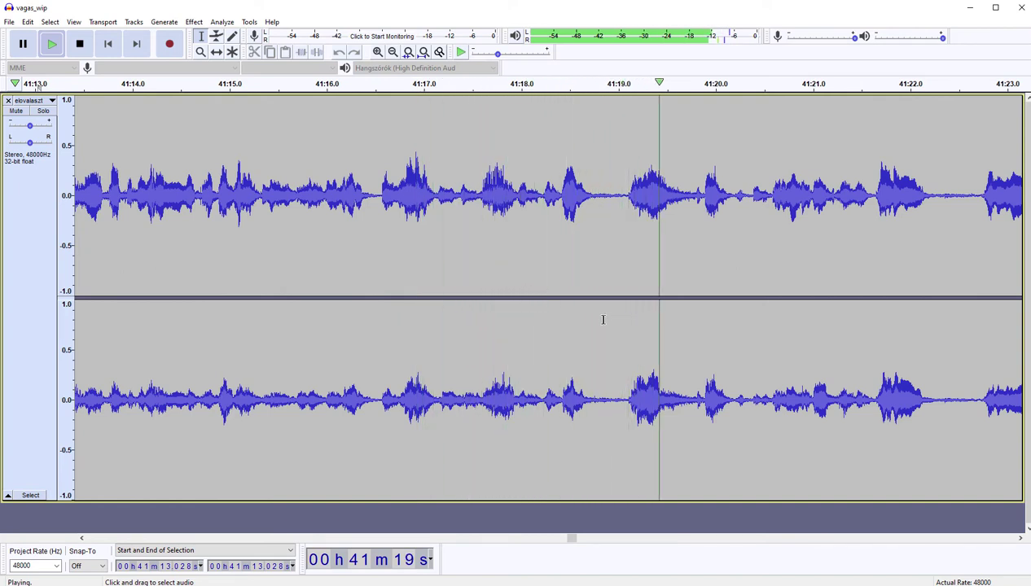
key("space")
left_click_drag(611, 316, 695, 315)
key("Left")
key("space")
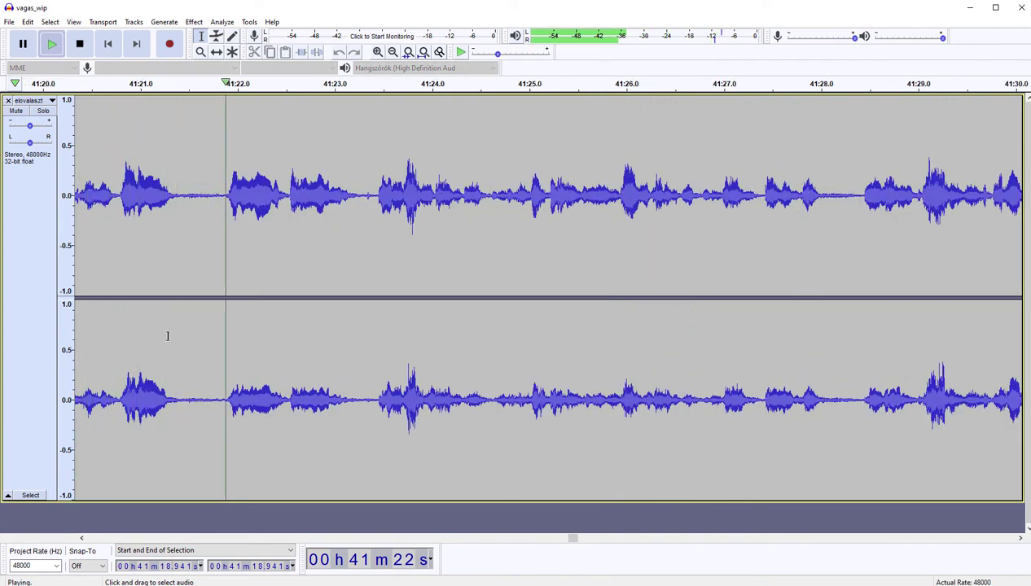
Step: Delete about 1.9 s of audio from 41:21.515, covering the pause and the sounds after it, and resume playback
key("space")
left_click_drag(190, 315, 373, 317)
key("Delete")
key("space")
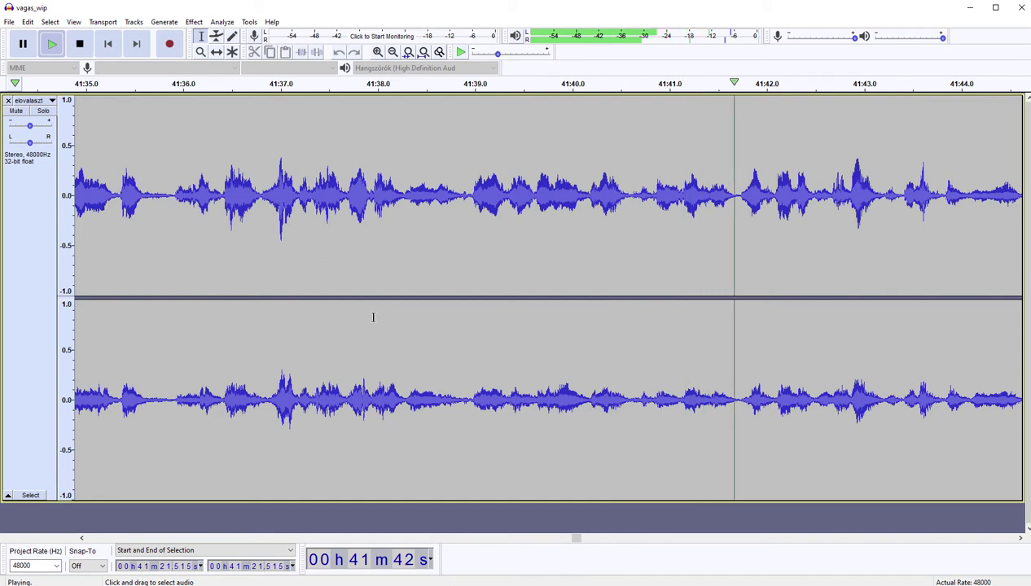
Step: Replay the audio from 41:38.864 and 41:38.939 to locate the cut, delete the passage from 41:38.939 to 41:40.650, and resume playback
key("space")
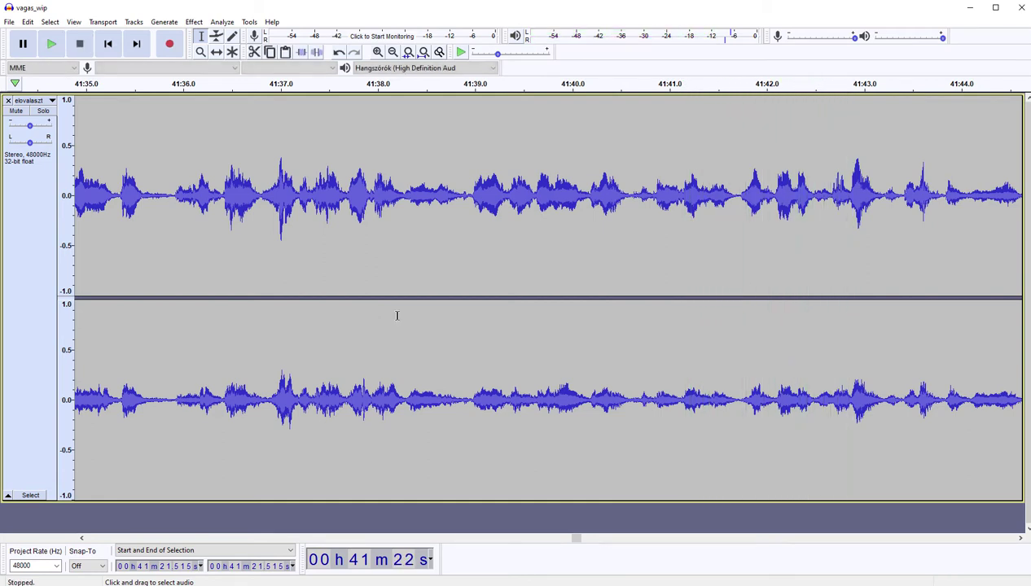
left_click(462, 317)
key("space")
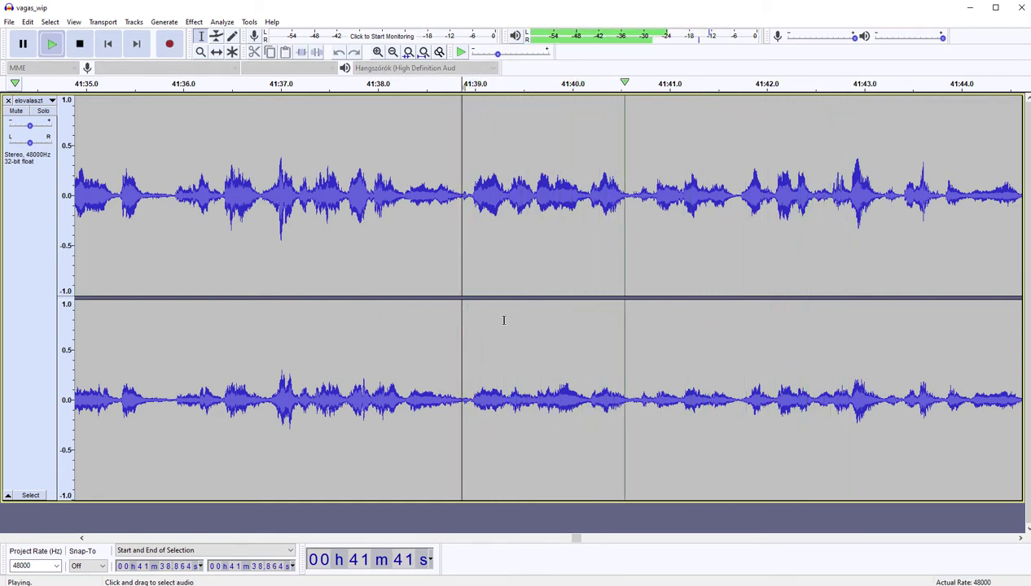
key("space")
left_click(469, 320)
key("space")
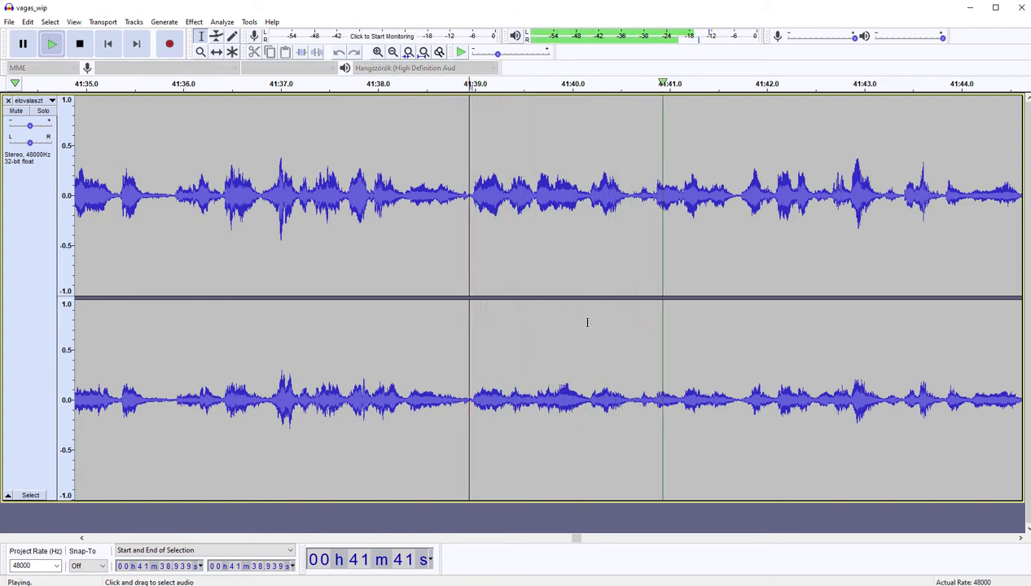
key("space")
left_click(627, 322, "shift")
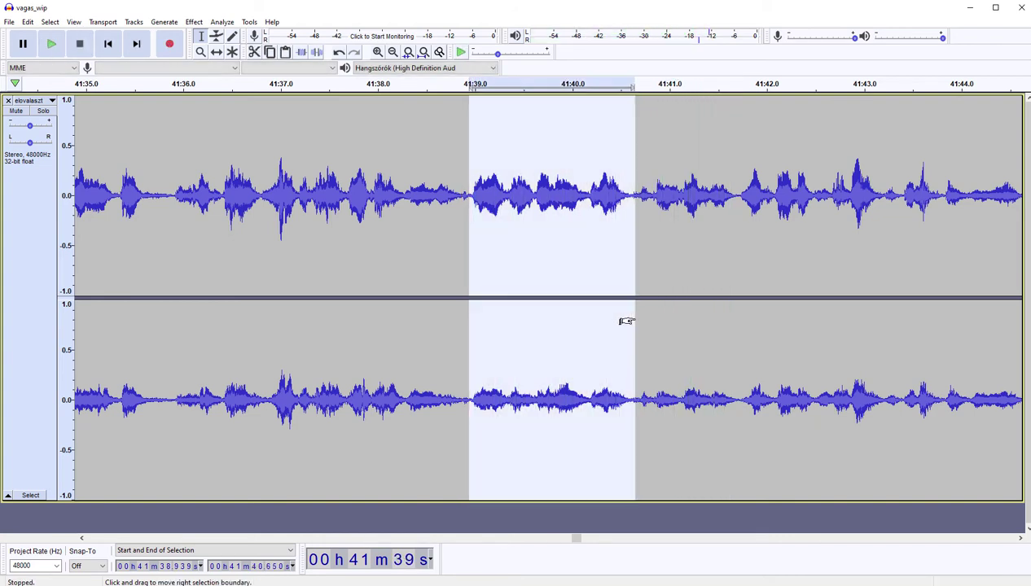
key("Delete")
key("space")
Step: Delete the audio from 41:38.939 to 41:39.103 and about 0.7 s from 41:43.212, resuming playback after each cut
key("space")
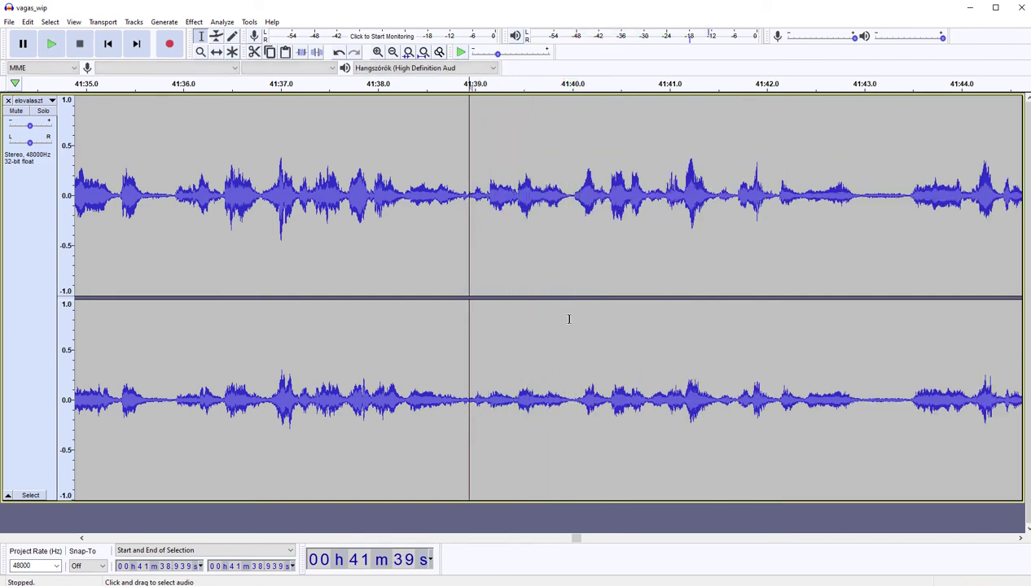
left_click_drag(483, 328, 477, 331)
key("Left")
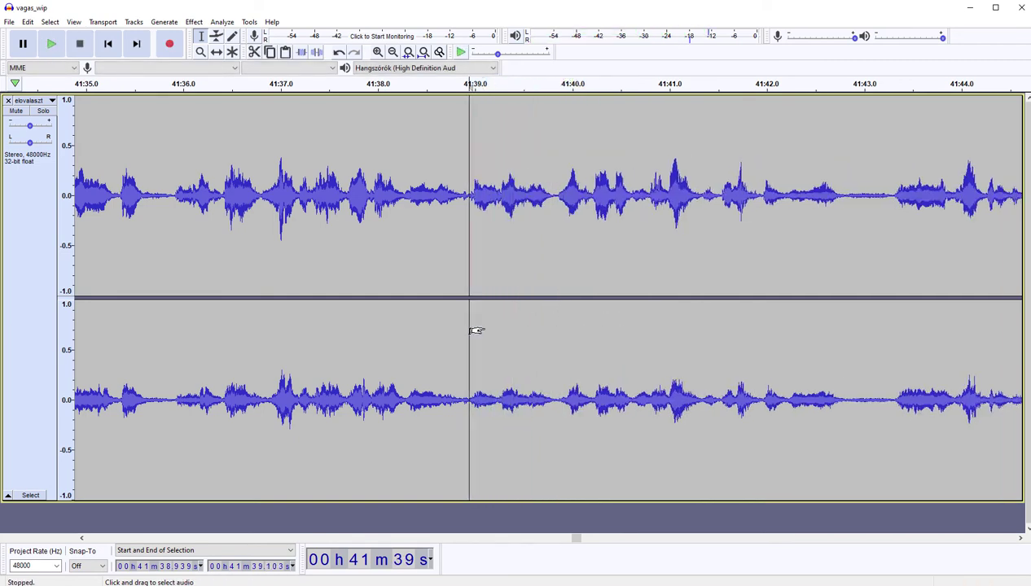
key("space")
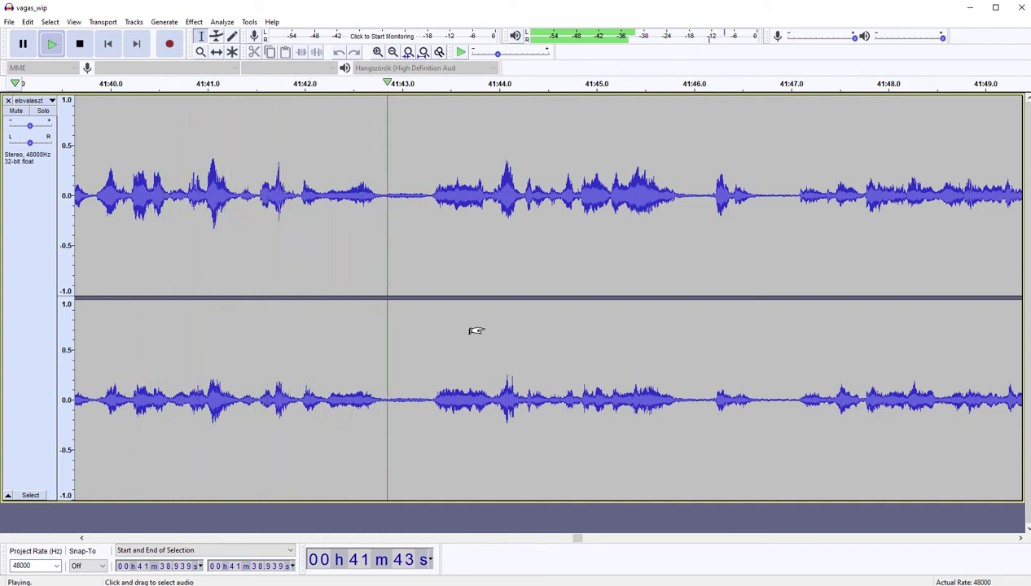
left_click_drag(422, 327, 490, 325)
key("Left")
key("space")
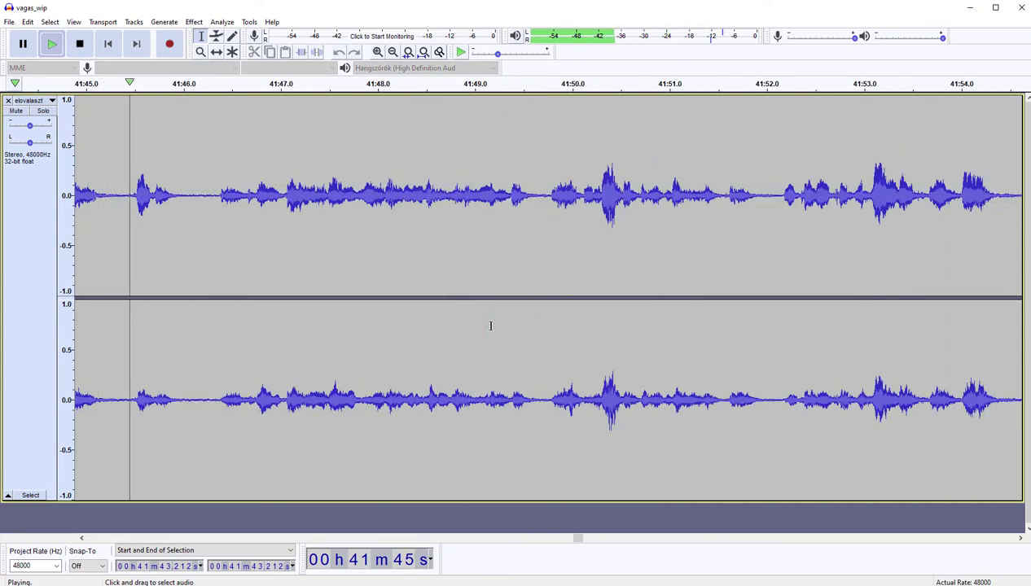
Step: Delete about 0.2 s of the pause from 41:45.261 and about 1 s of audio from 41:45.804, resuming playback after each cut
key("space")
left_click_drag(113, 333, 129, 333)
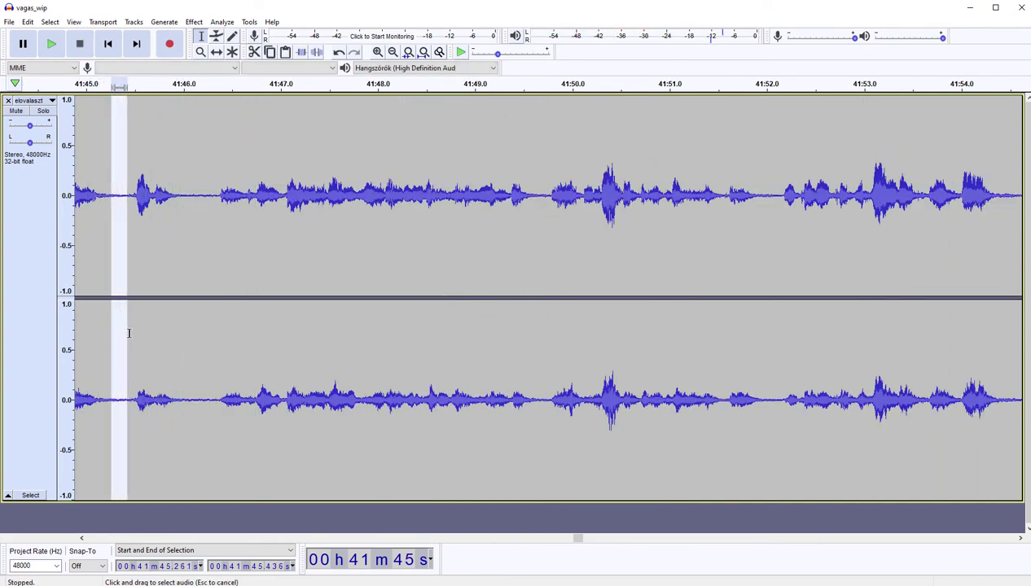
key("Delete")
key("space")
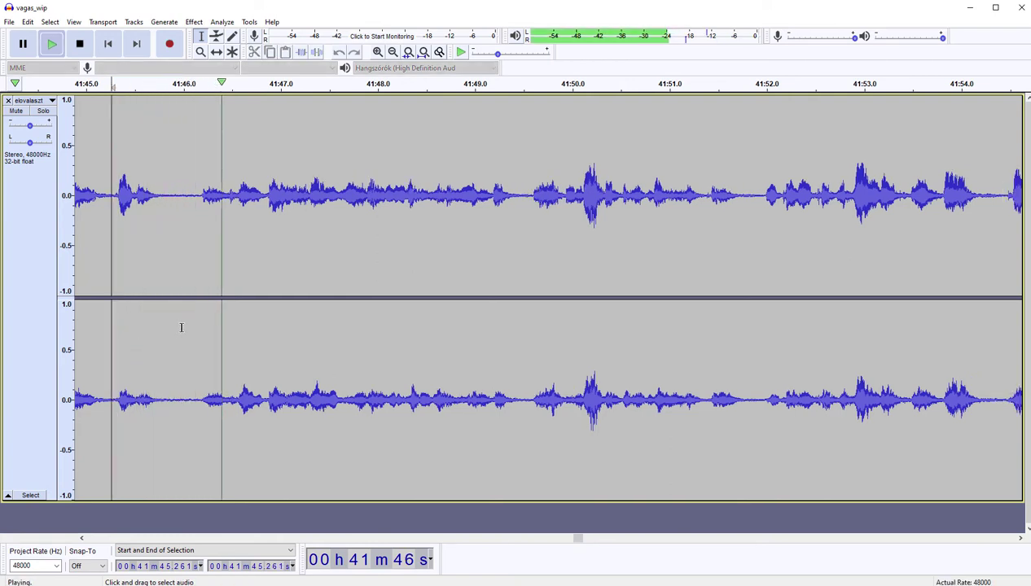
left_click_drag(165, 329, 264, 332)
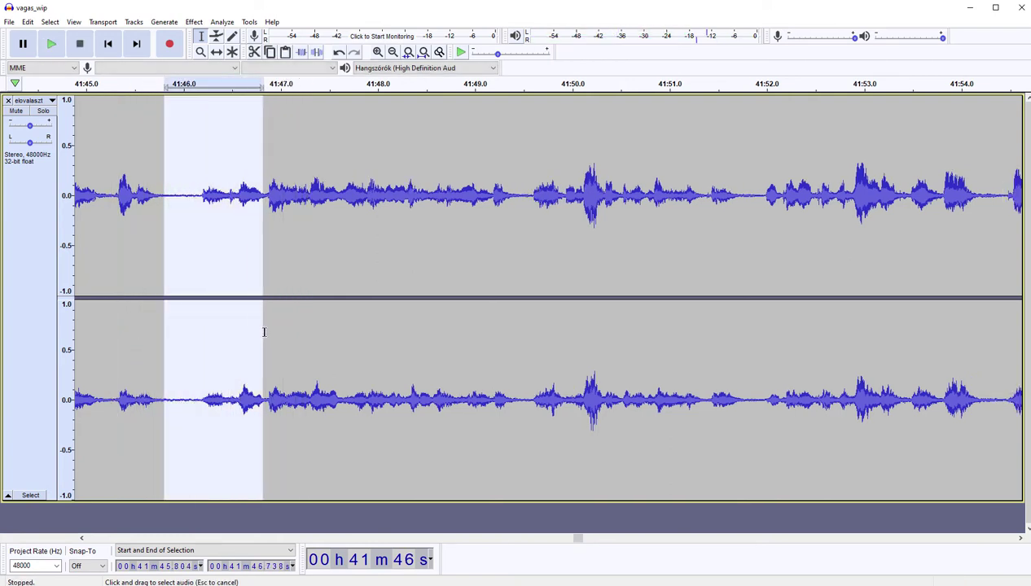
key("Delete")
key("space")
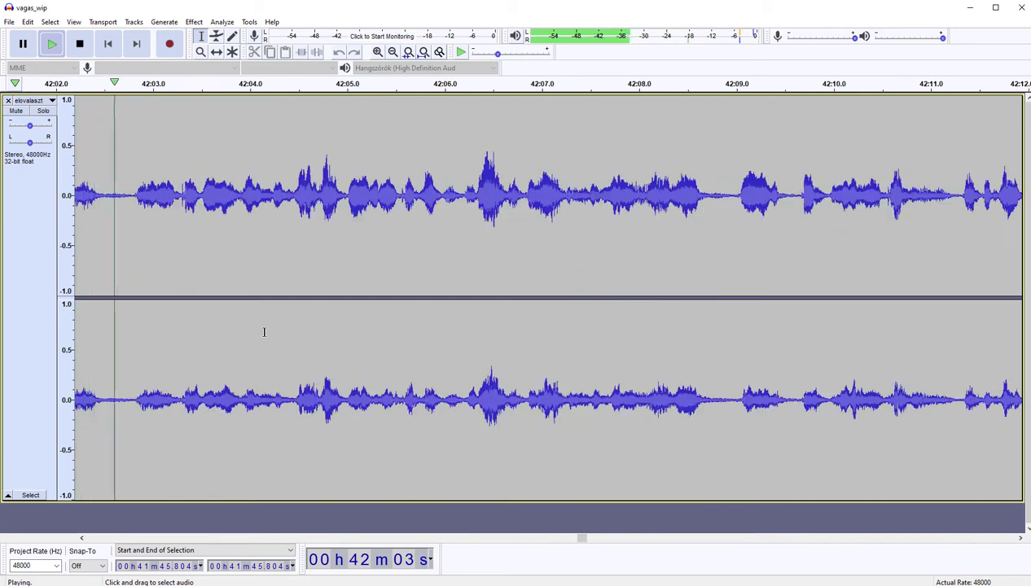
Step: Replay the audio from 42:11.290 and 42:11.675 to locate the cut, delete the passage from 42:11.675 to 42:12.731, and resume playback
key("space")
left_click(112, 346)
key("space")
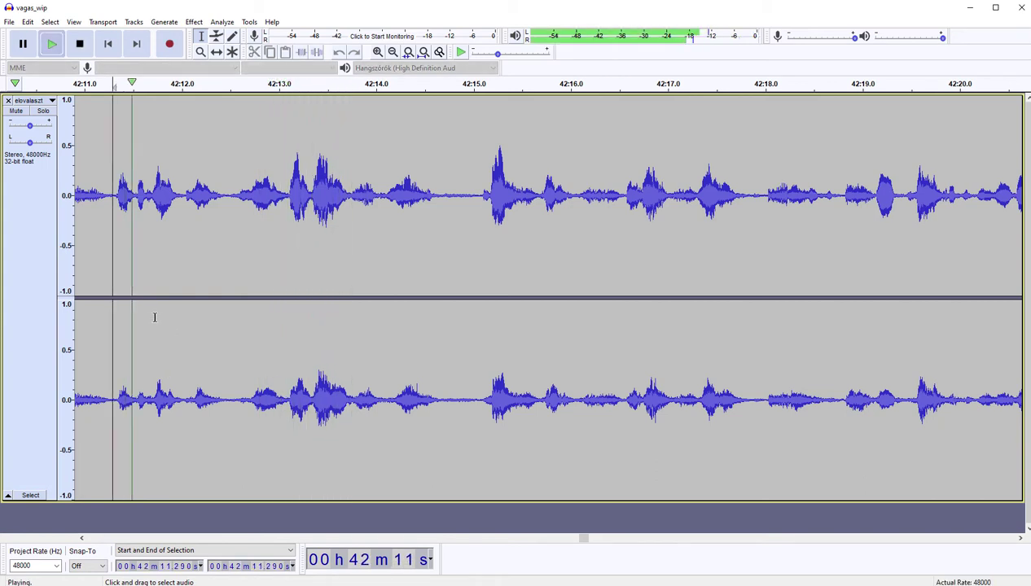
key("space")
left_click(149, 329)
key("space")
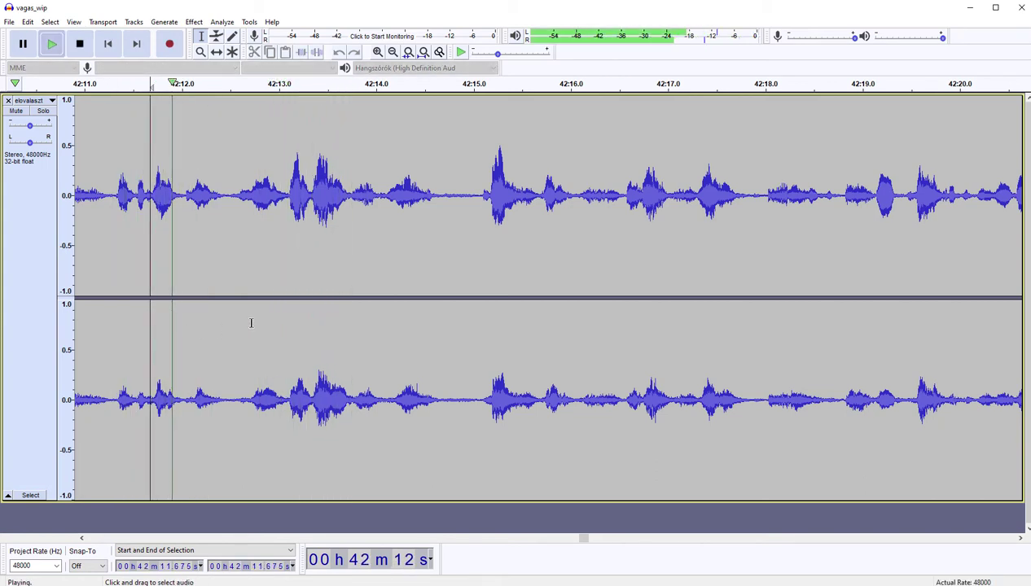
key("space")
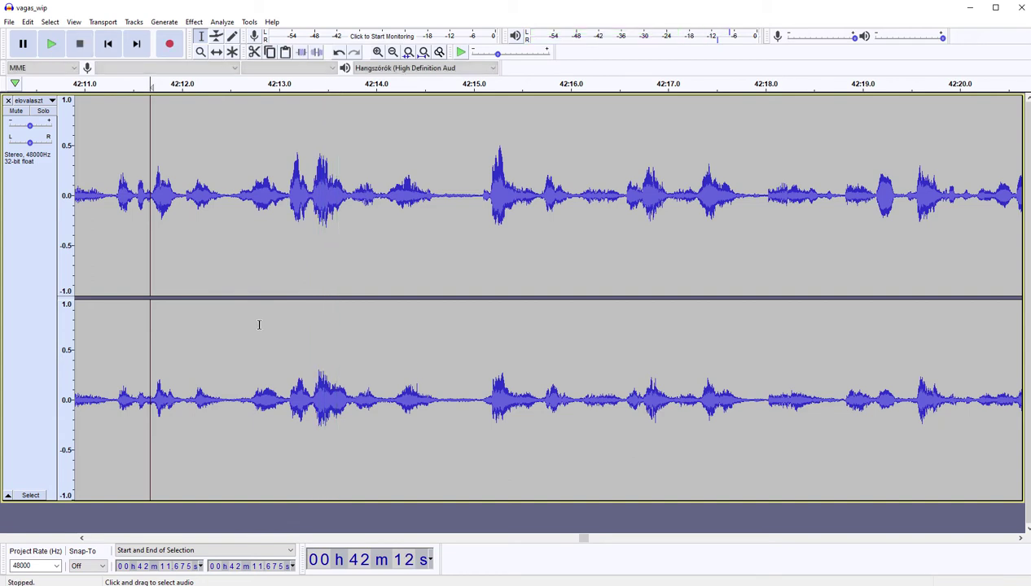
left_click(265, 326, "shift")
left_click_drag(264, 326, 244, 328)
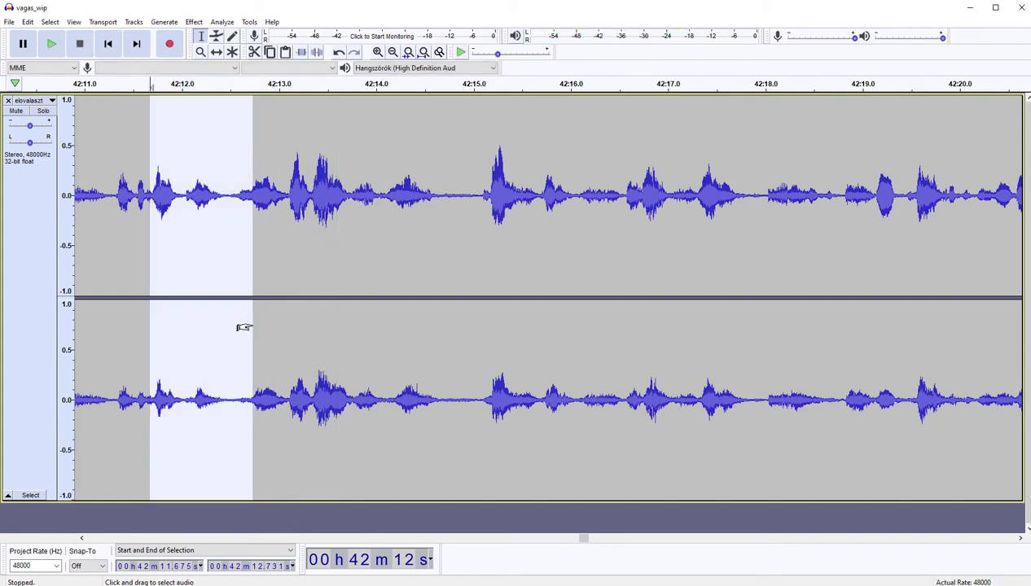
key("Delete")
key("space")
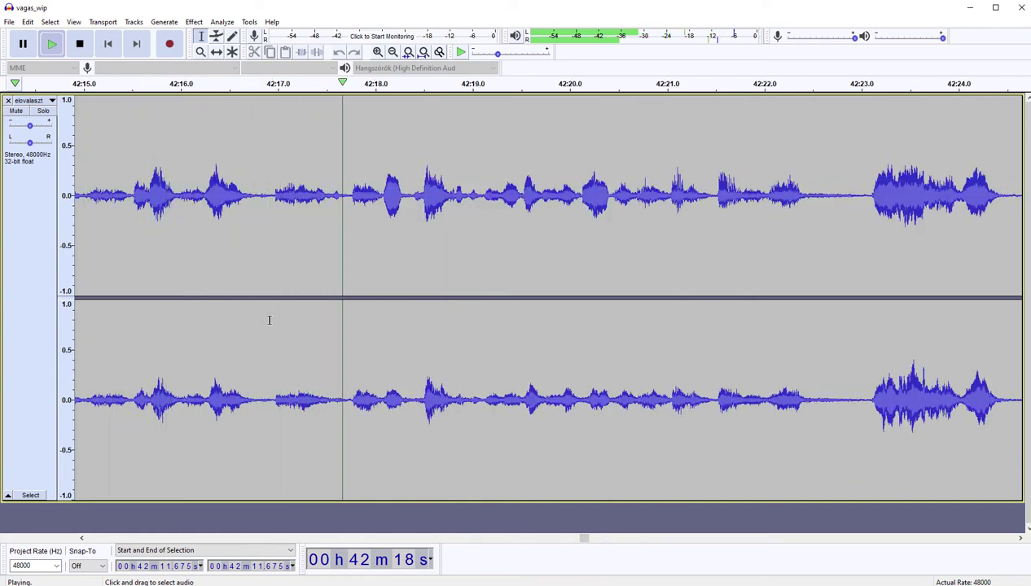
Step: Delete the audio from 42:16.917 to 42:18.061 and, after replaying, from 42:16.917 to 42:17.314, resuming playback after each cut
left_click_drag(269, 320, 379, 316)
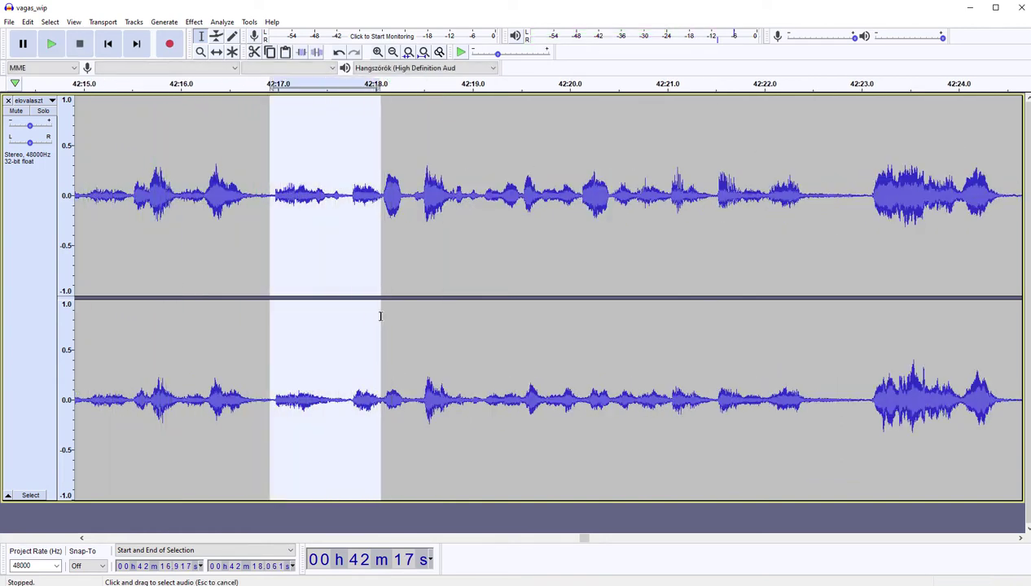
key("Delete")
key("space")
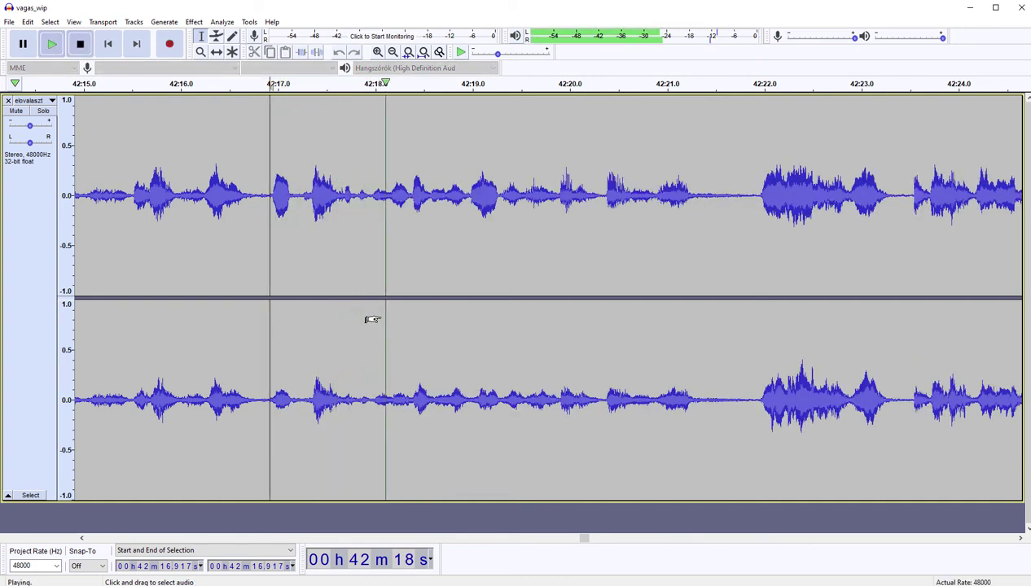
key("space")
left_click_drag(328, 333, 300, 333)
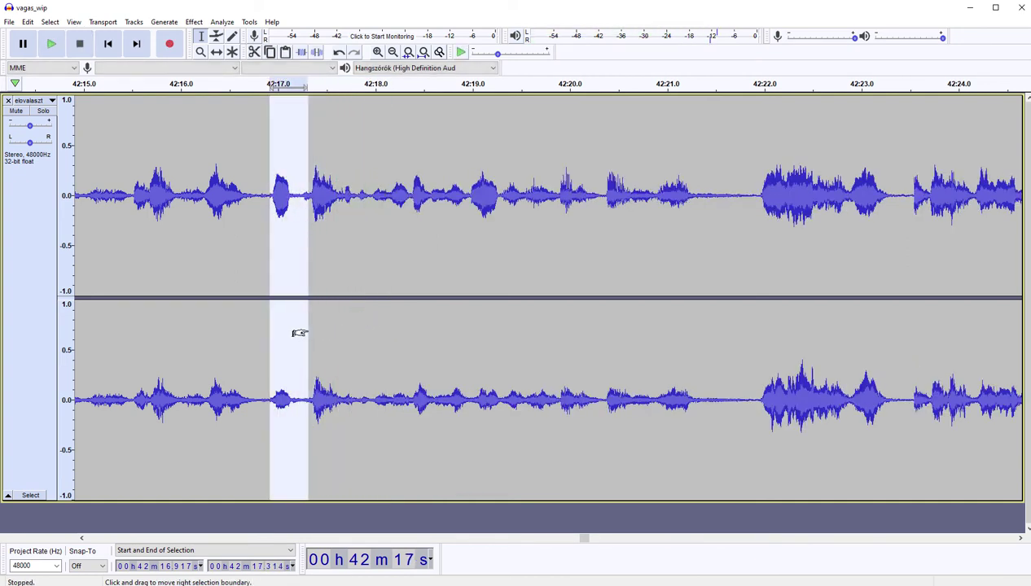
key("Delete")
key("space")
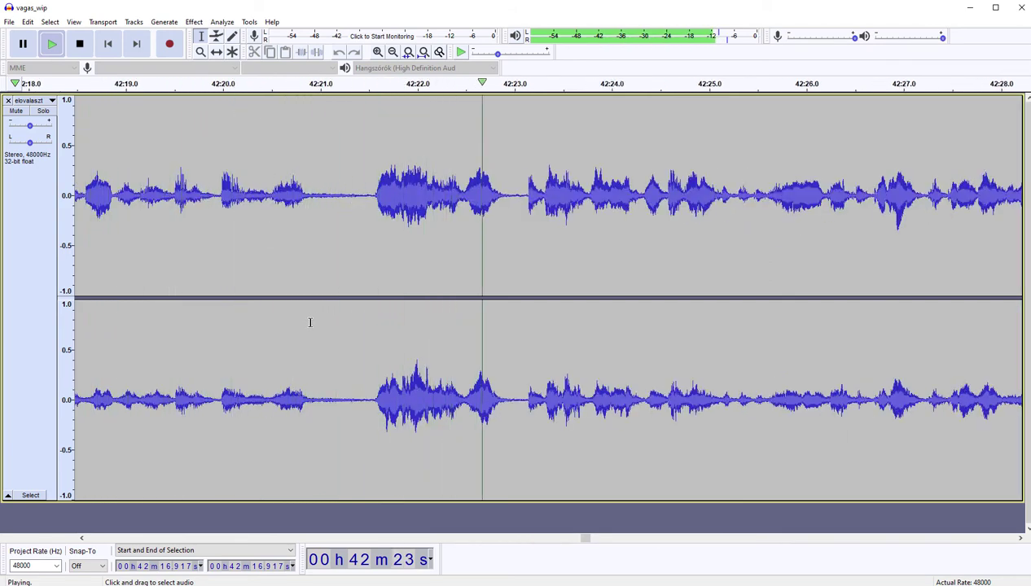
Step: Delete the pause from 42:20.950 to 42:21.528 and the audio from 42:28.375 to 42:29.432, resuming playback after each cut
left_click_drag(341, 319, 371, 319)
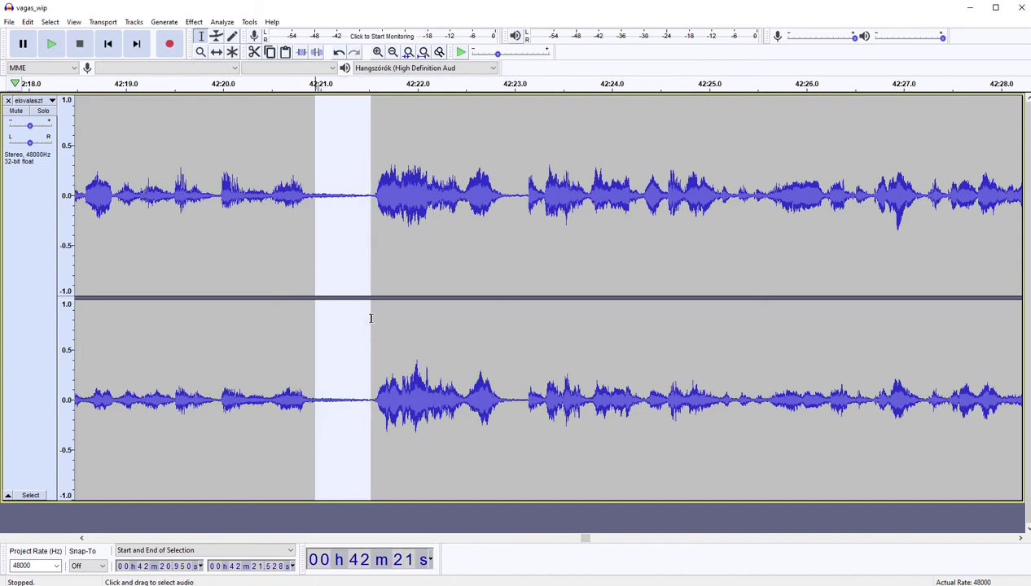
key("Delete")
key("space")
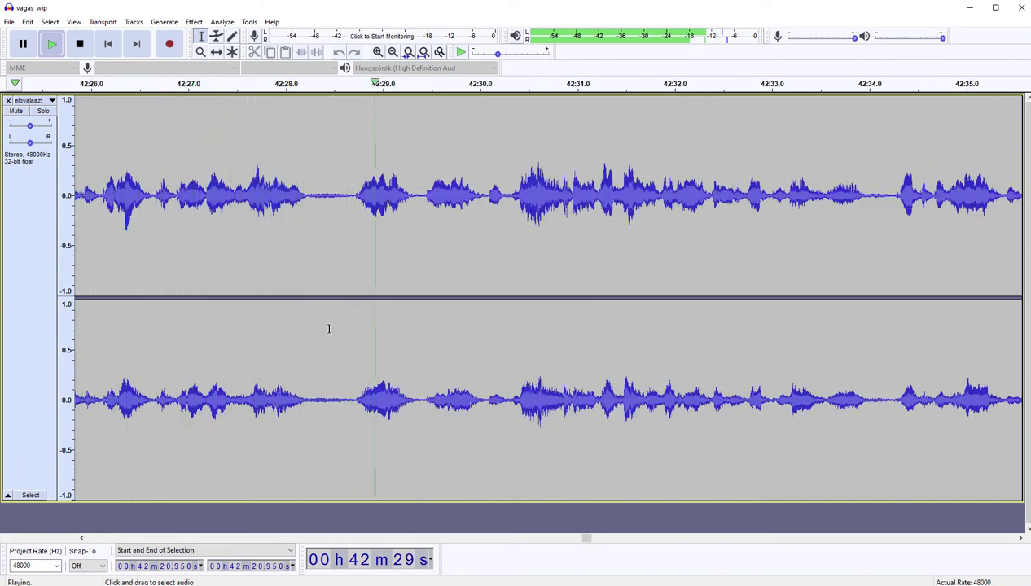
left_click_drag(323, 326, 423, 322)
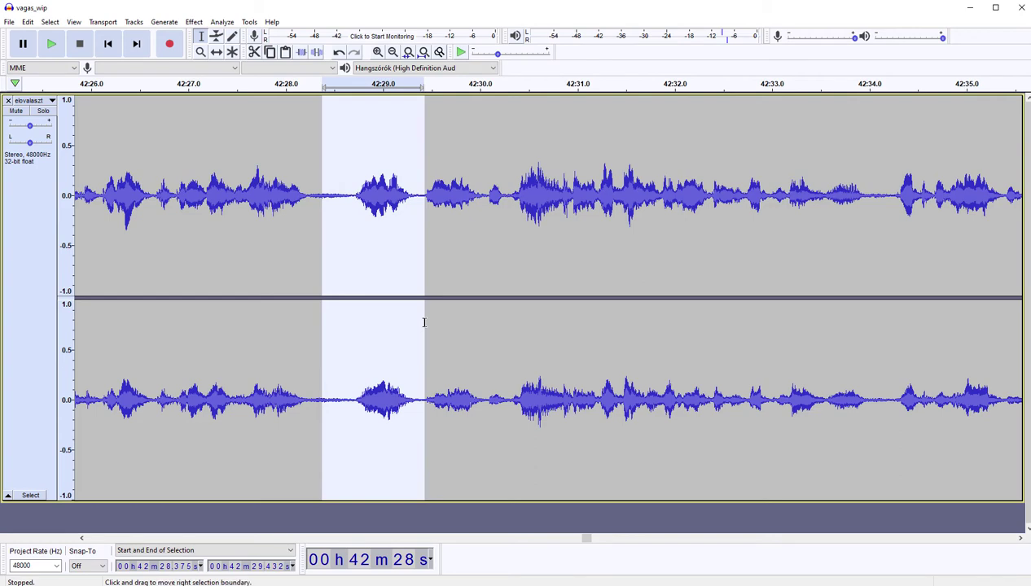
key("Left")
key("space")
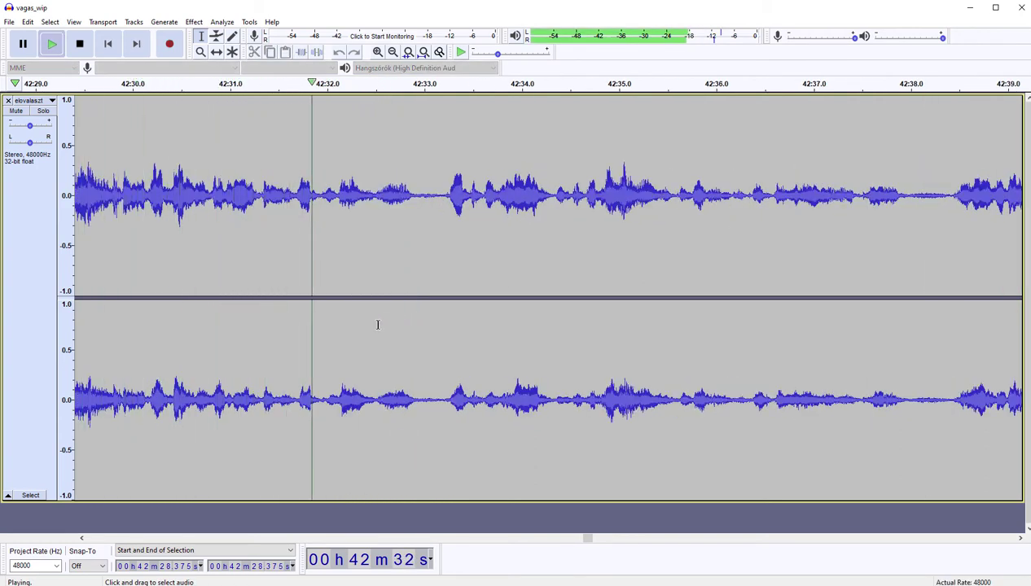
Step: Delete about 0.6 s of audio from 42:32.526, covering the pause, and resume playback
left_click_drag(377, 325, 435, 314)
key("Delete")
key("space")
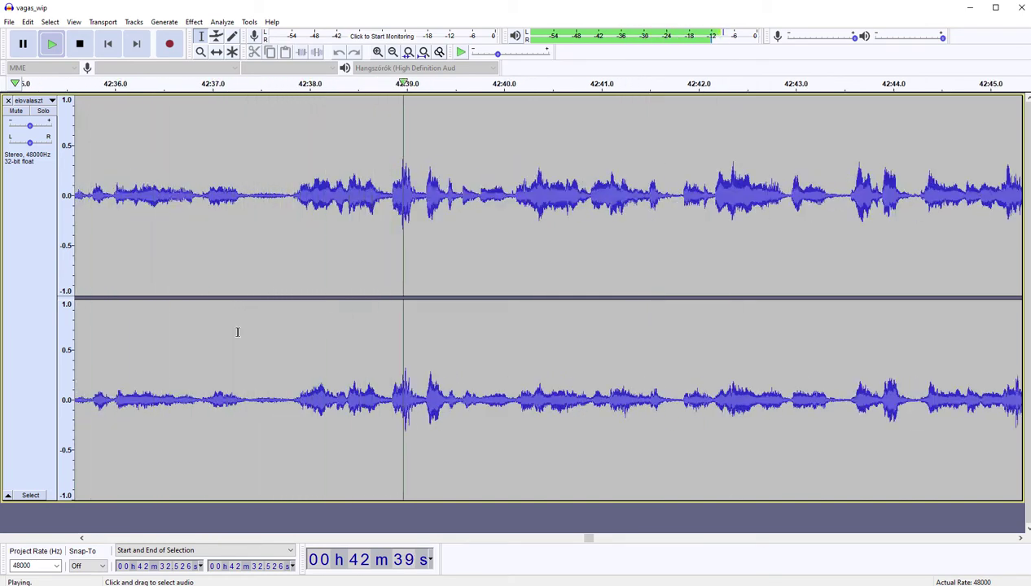
Step: Stop playback and select the audio from 42:36.985 to 42:38.229, around the pause
key("space")
left_click_drag(211, 329, 331, 314)
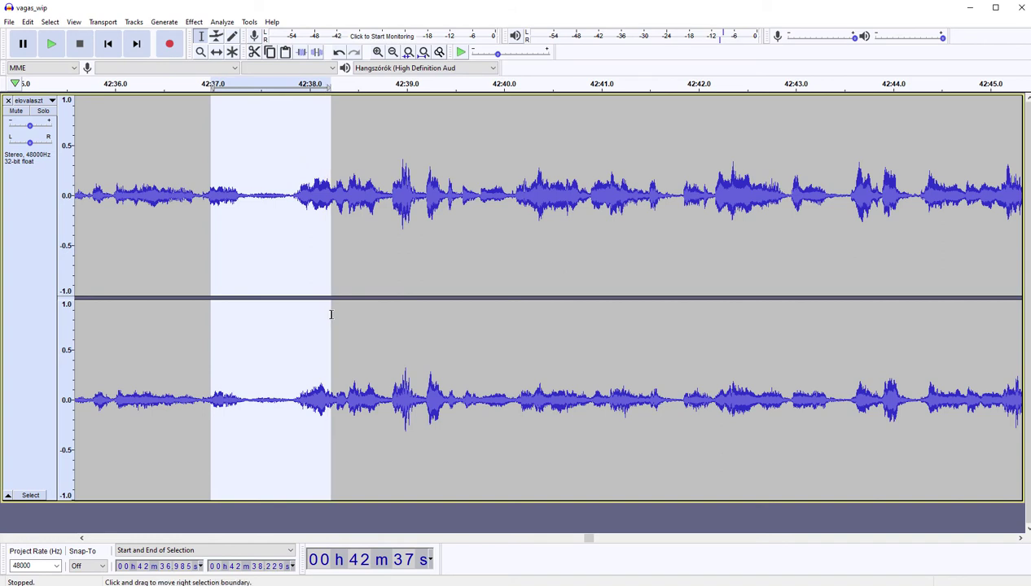
Step: Delete the selected audio from 42:36.985 to 42:38.229 and play back the join to check it
key("Delete")
key("space")
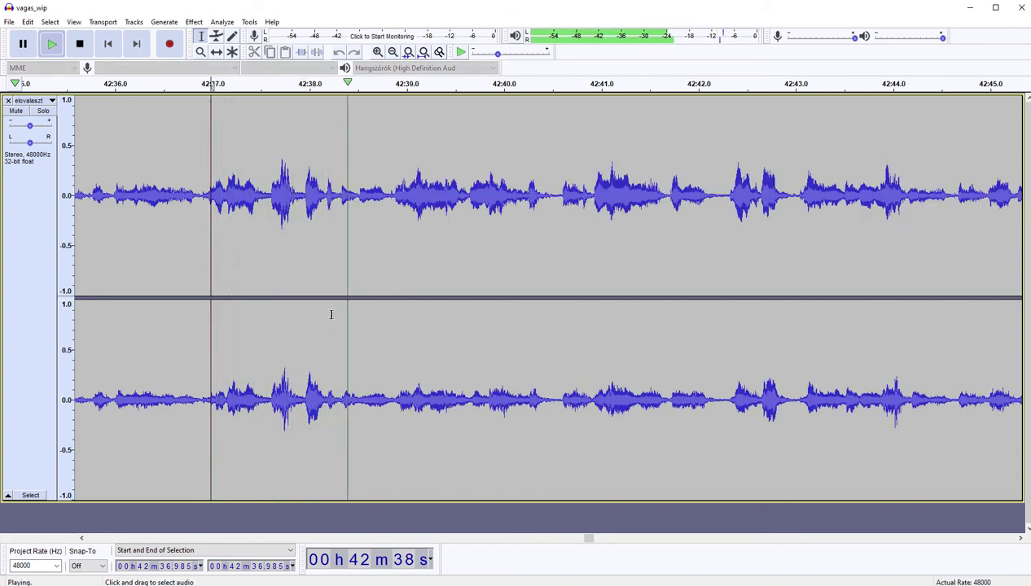
key("space")
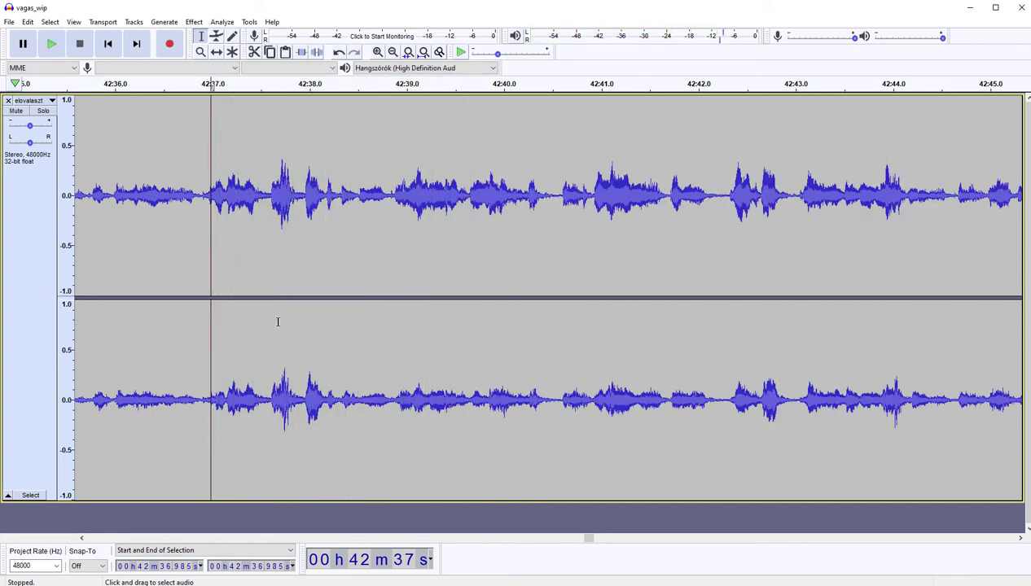
key("space")
key("space")
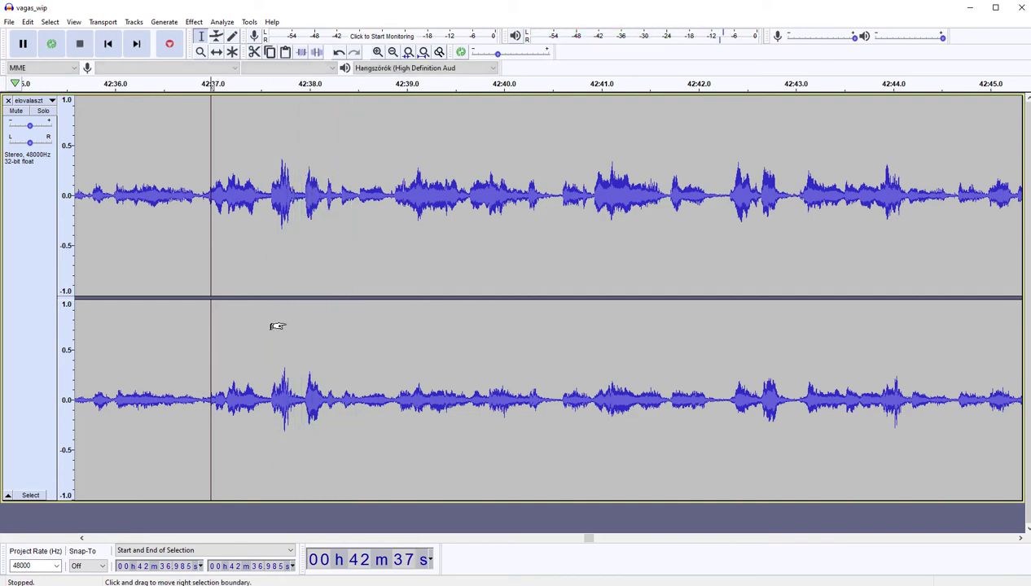
Step: Delete a further section of about 0.9 s starting at 42:36.985 and play on from the cut
left_click(288, 322, "shift")
left_click_drag(288, 322, 299, 323)
key("Delete")
key("space")
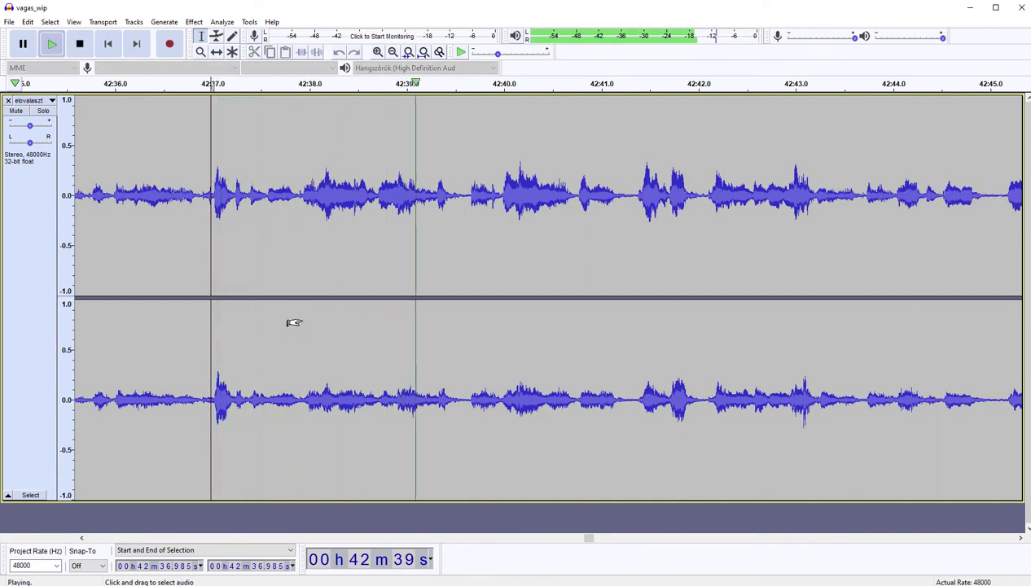
Step: Cut the section from 42:45.111 to about 42:46.1 out of the track and resume playback from the cut
scroll(294, 323, "right", 5)
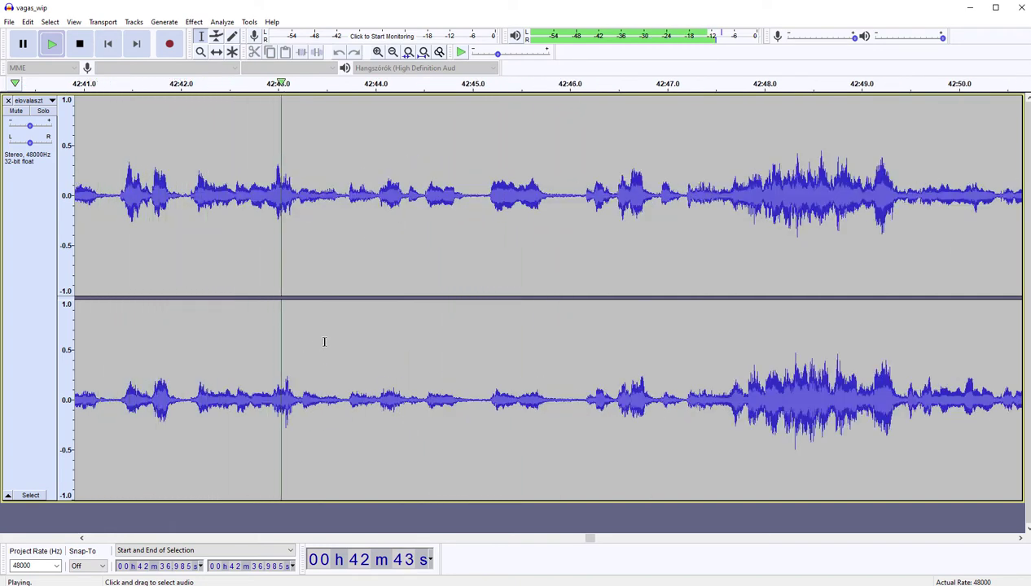
scroll(322, 341, "right", 4)
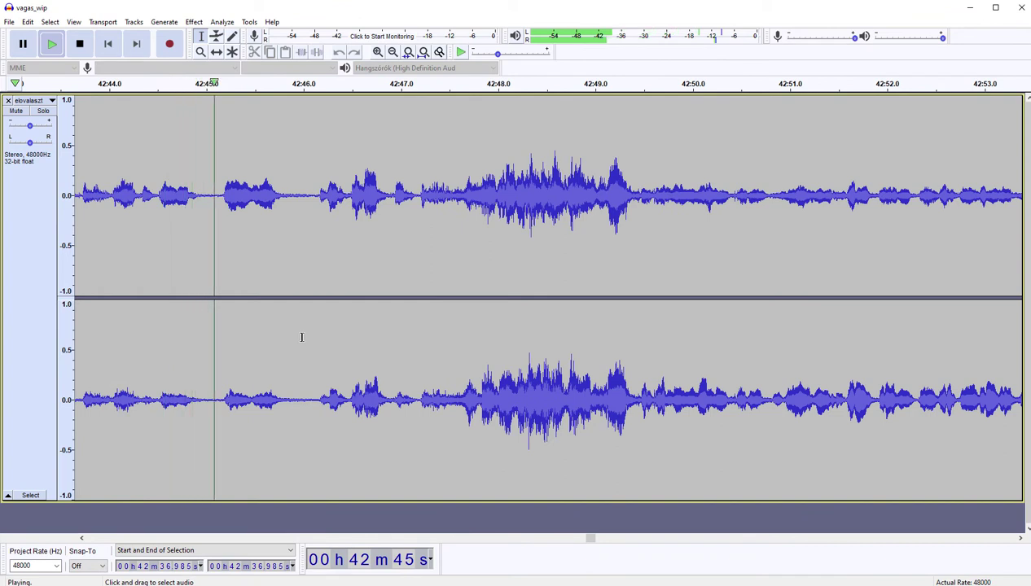
left_click_drag(217, 339, 318, 341)
key("Left")
key("space")
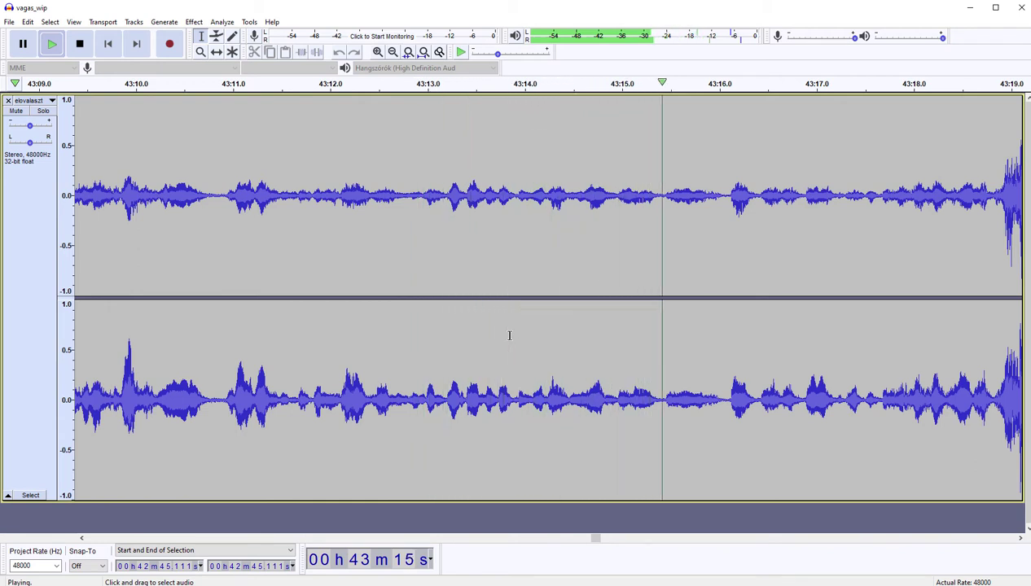
Step: Audition the quiet sound at 43:15.436, delete the audio from there to 43:16.060, and resume playback
key("space")
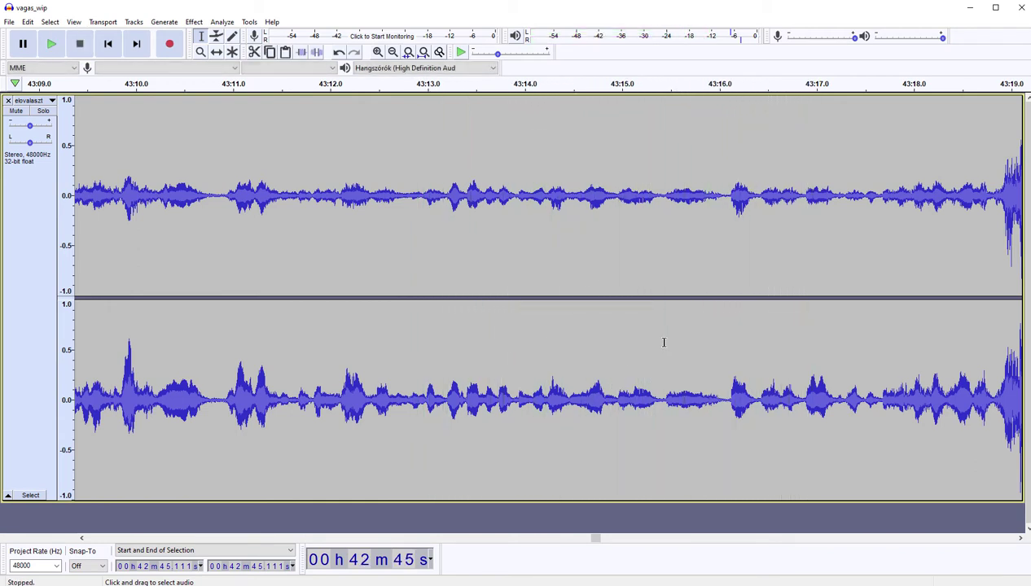
left_click(665, 344)
key("space")
key("space")
left_click(721, 336, "shift")
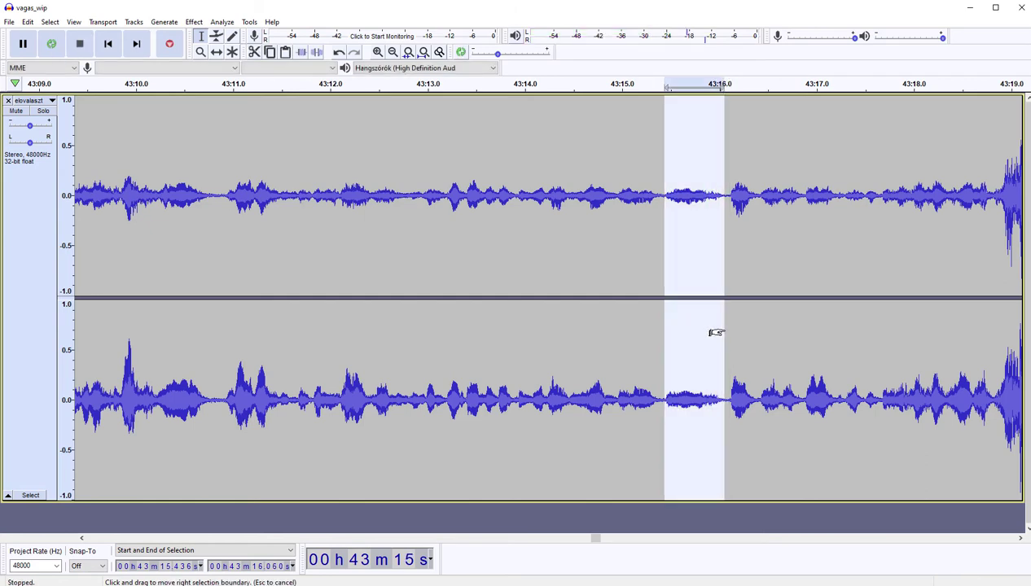
key("Left")
key("space")
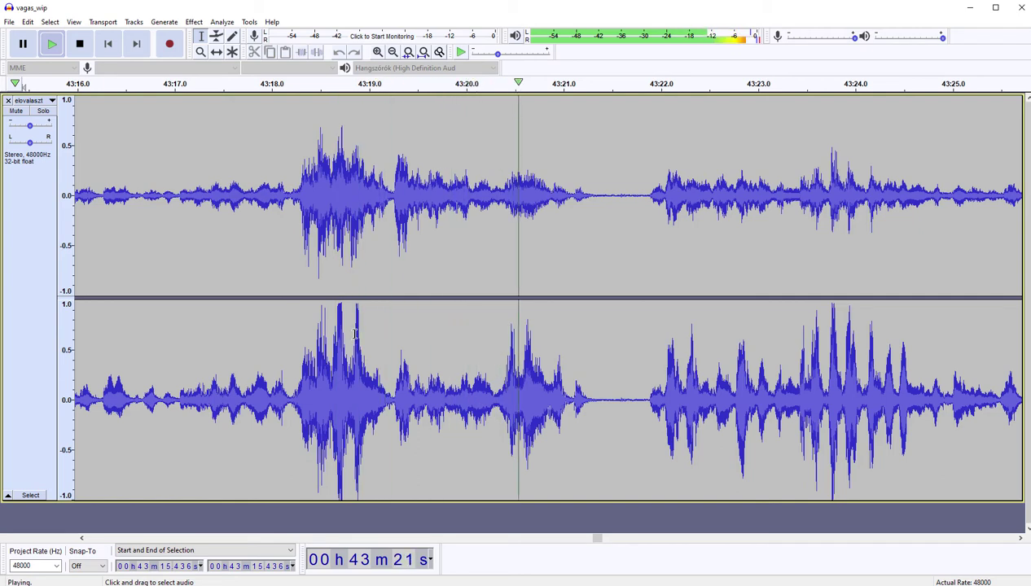
Step: Shorten the pause at 43:21.448 by deleting about 0.4 s and resume playback from the cut
left_click_drag(88, 334, 126, 328)
key("Delete")
key("space")
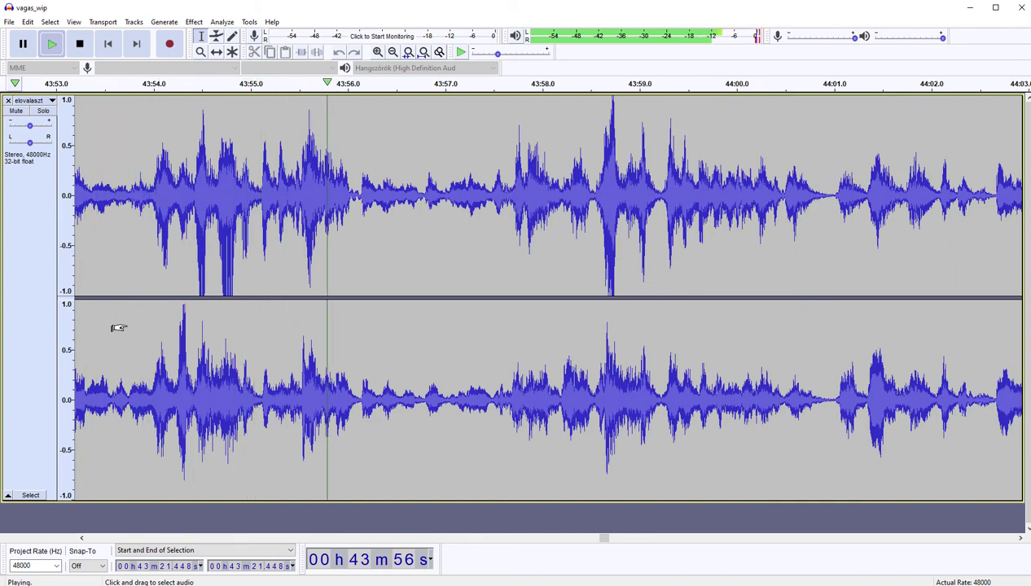
Step: Listen on to about 44:06, delete the filler sound from 44:04.883 to 44:05.724, and resume playback
scroll(118, 327, "right", 4)
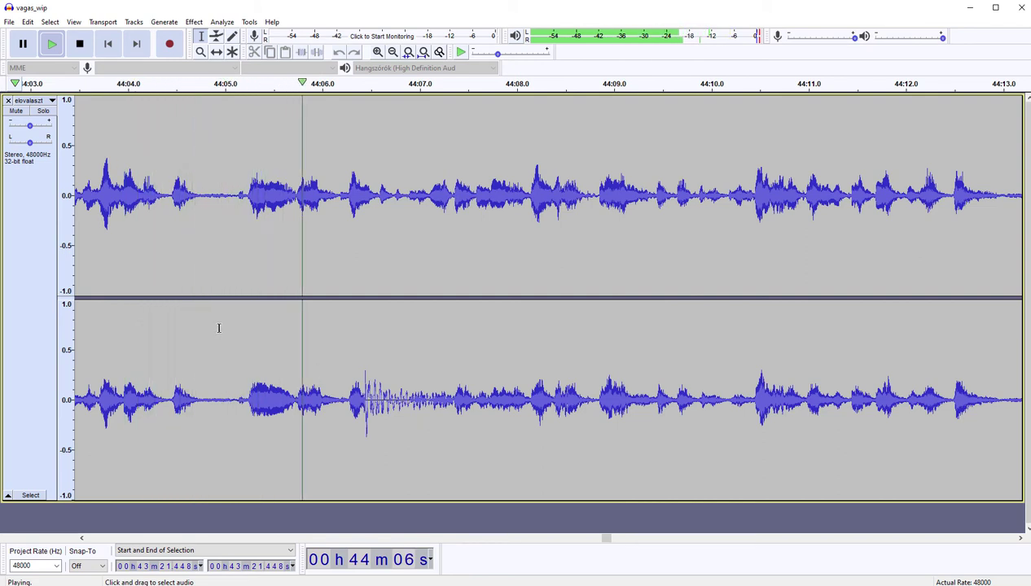
left_click_drag(214, 310, 294, 312)
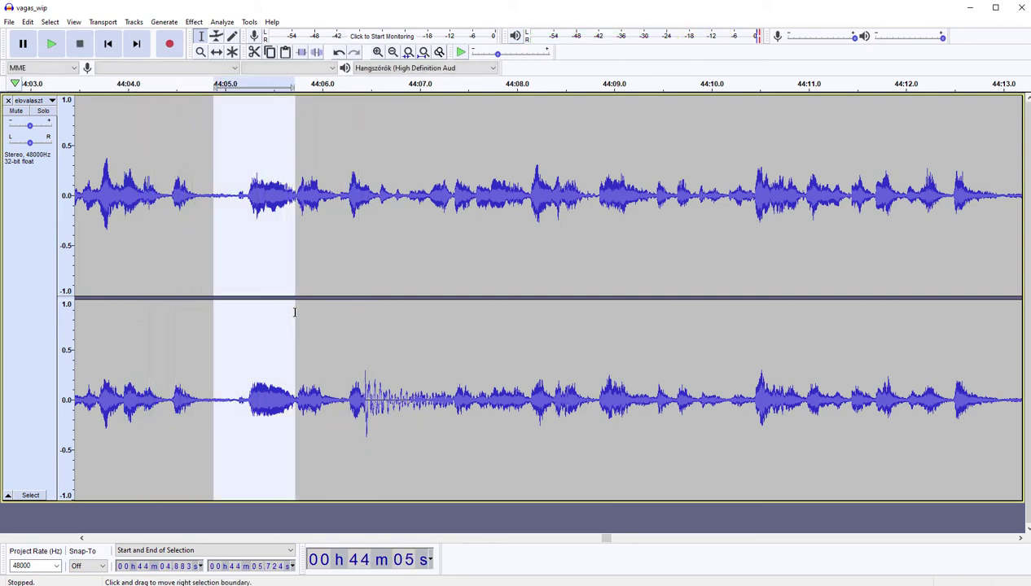
key("Delete")
key("space")
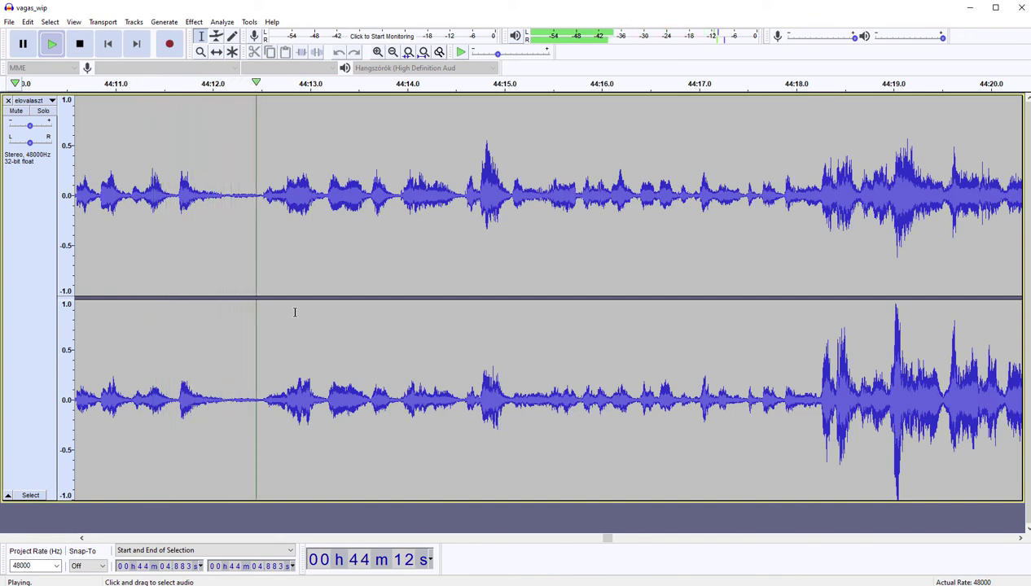
Step: Try cutting the audio from 44:13.155 to about 44:13.9 and play back the join
key("space")
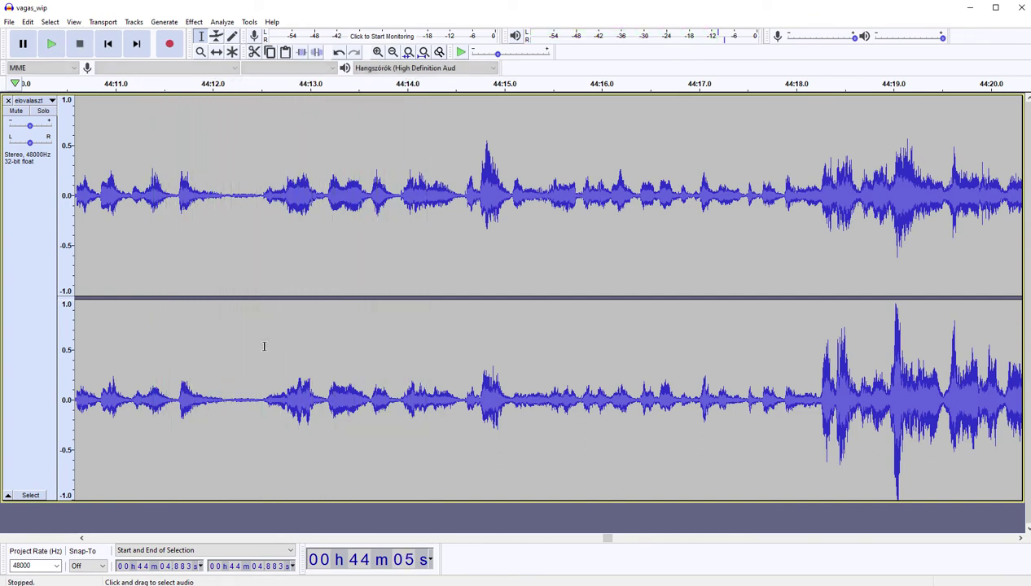
left_click_drag(342, 340, 394, 328)
key("space")
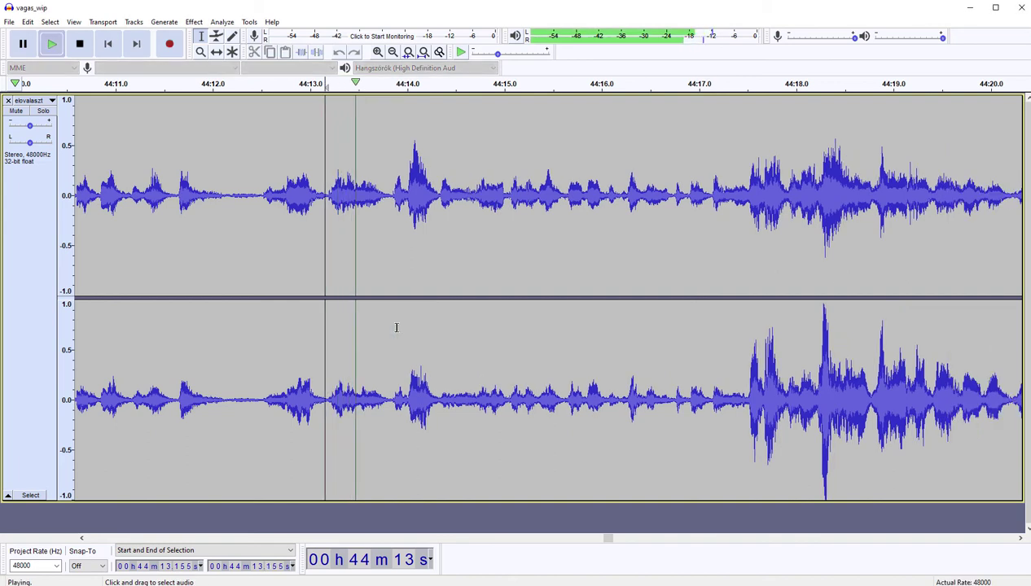
Step: Undo the last cut, shorten the selection to 44:13.155–44:13.610, delete that part, and resume playback
left_click_drag(389, 331, 358, 336)
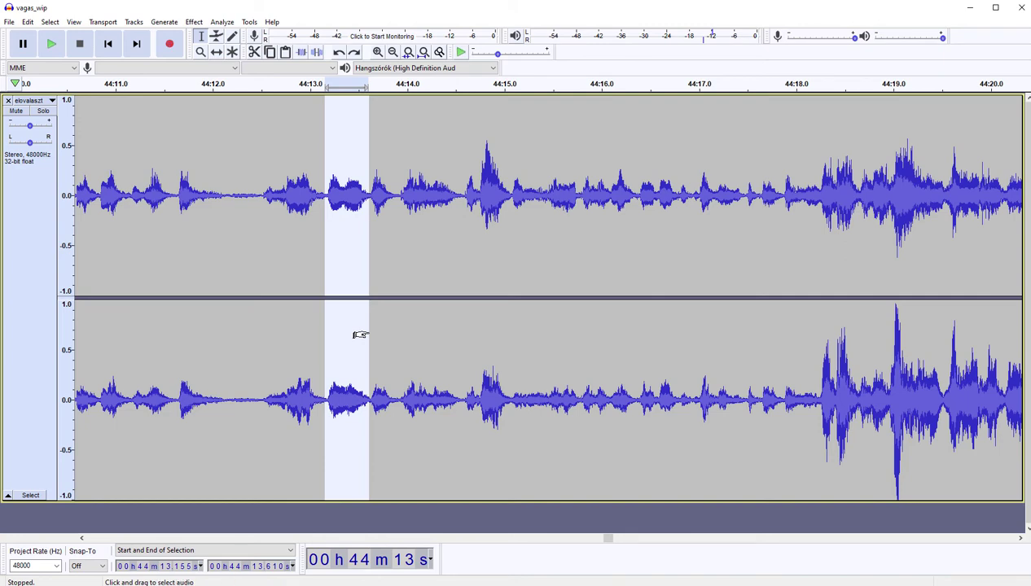
key("Left")
key("space")
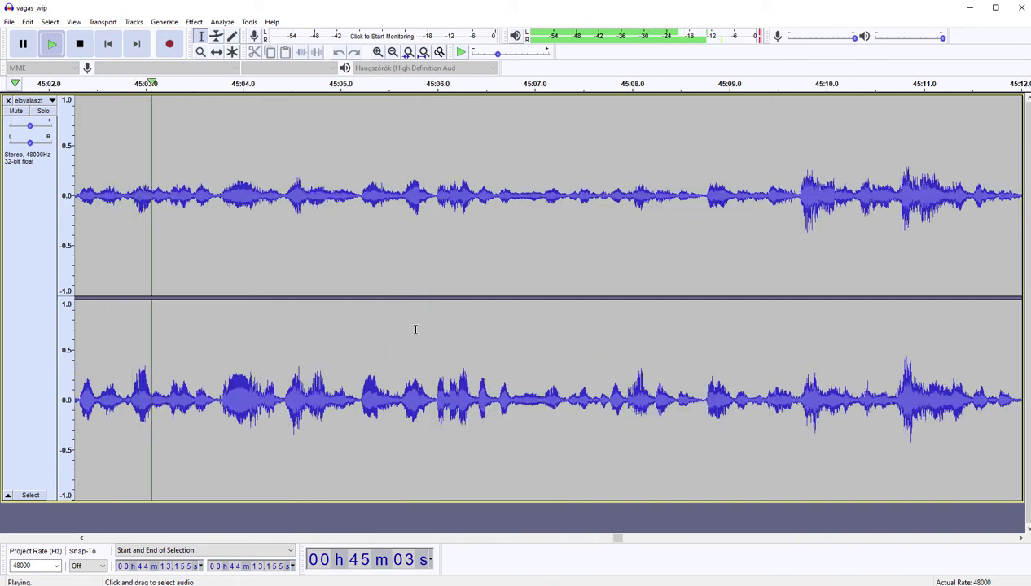
Step: Listen on to the pause near 45:30, delete about 0.3 s of it starting at 45:29.973, and audition the join
scroll(415, 329, "right", 5)
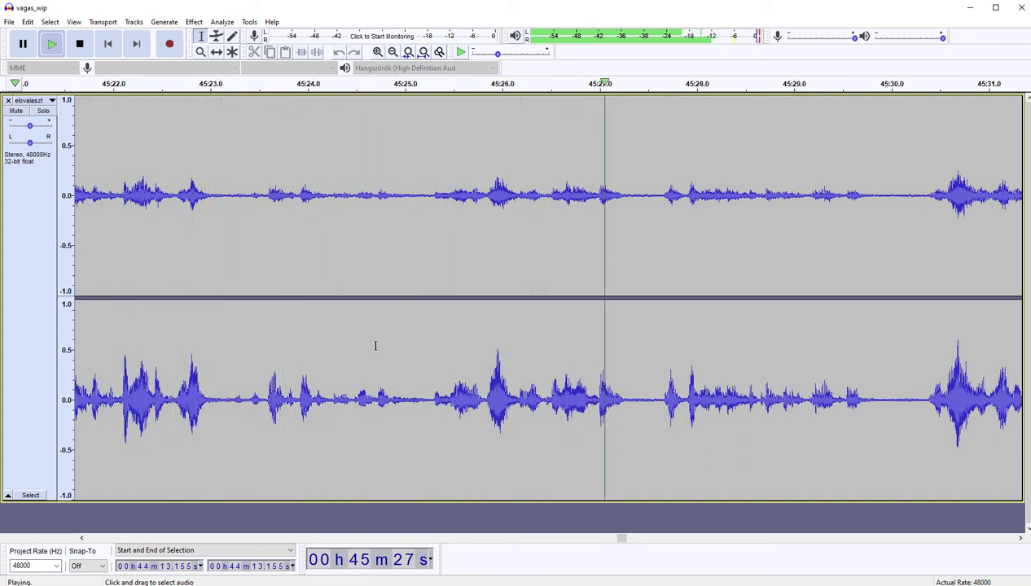
scroll(375, 345, "up", 1)
scroll(376, 346, "down", 1)
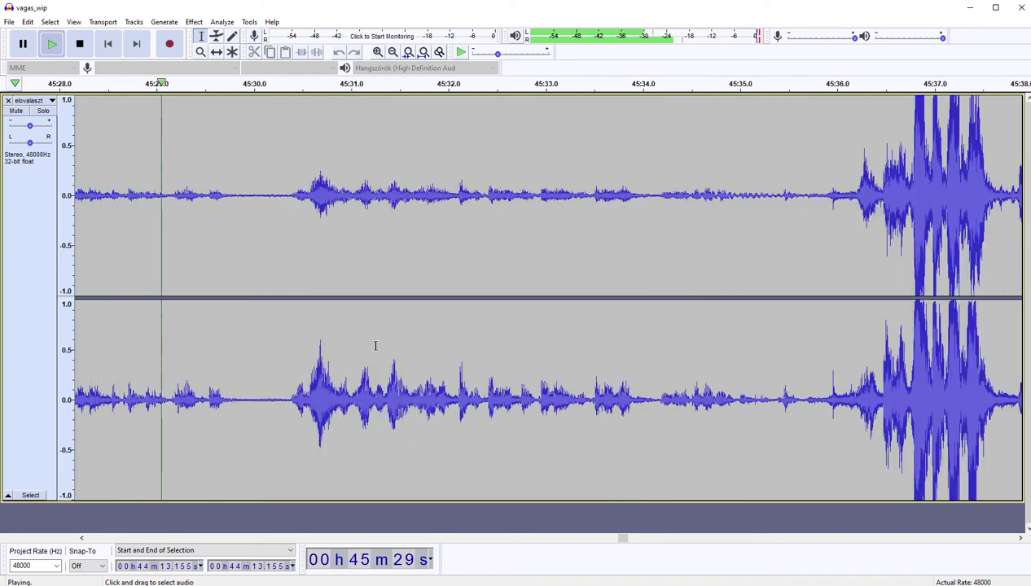
key("space")
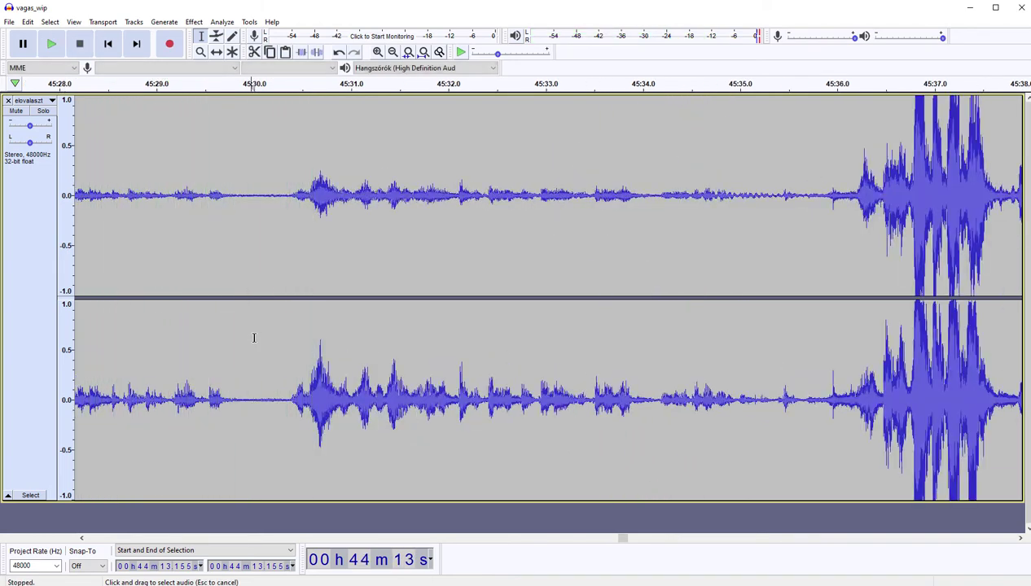
left_click_drag(252, 337, 282, 333)
key("Delete")
key("space")
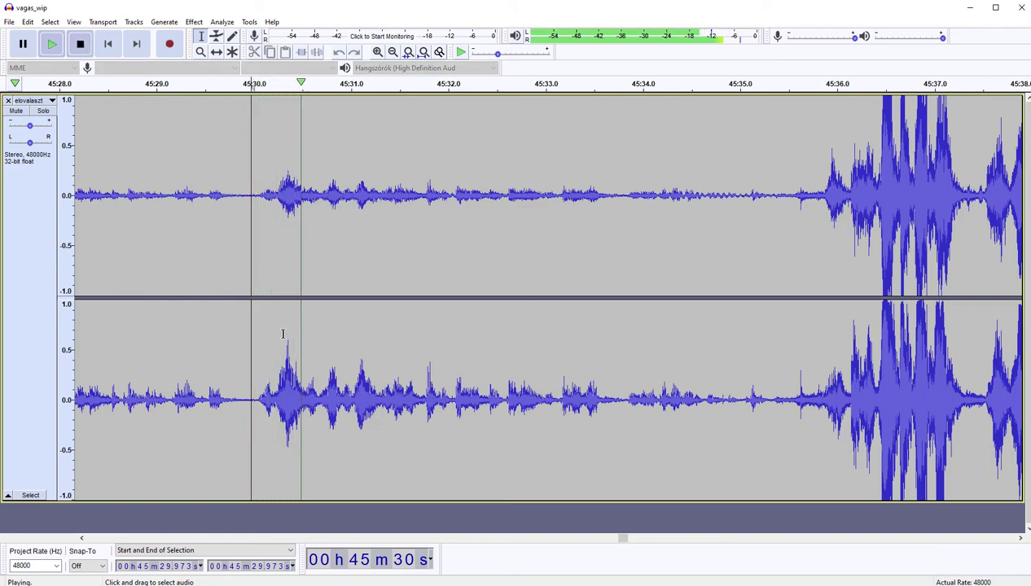
key("space")
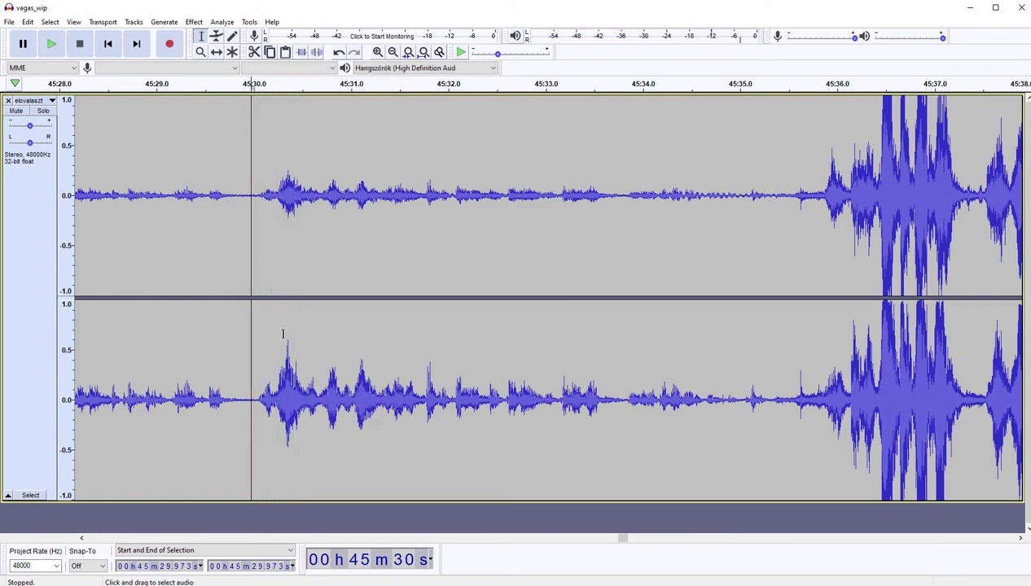
Step: Play on to about 45:58, delete the section from 45:57.945 to about 45:59.2, and play back the result
key("space")
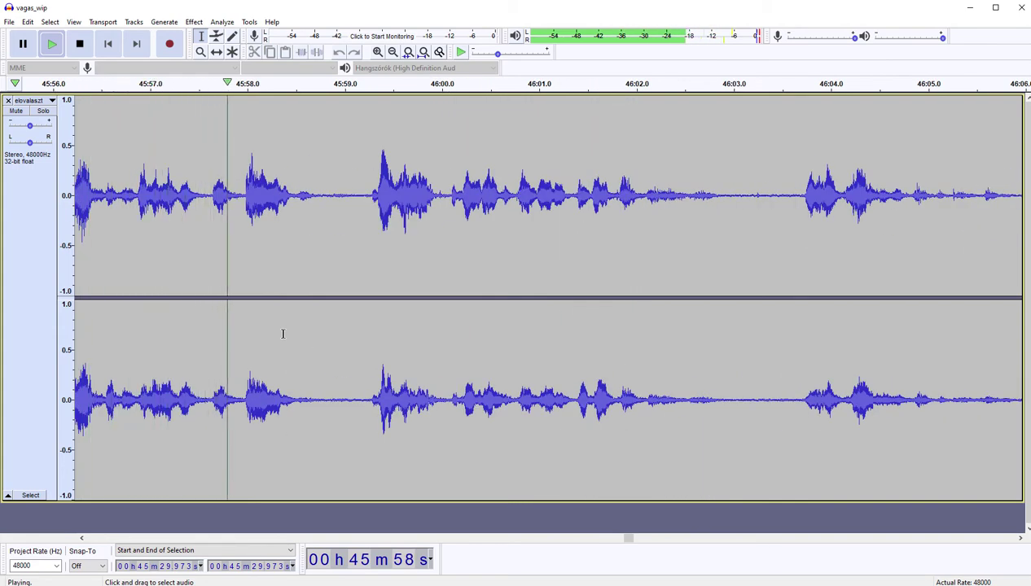
key("space")
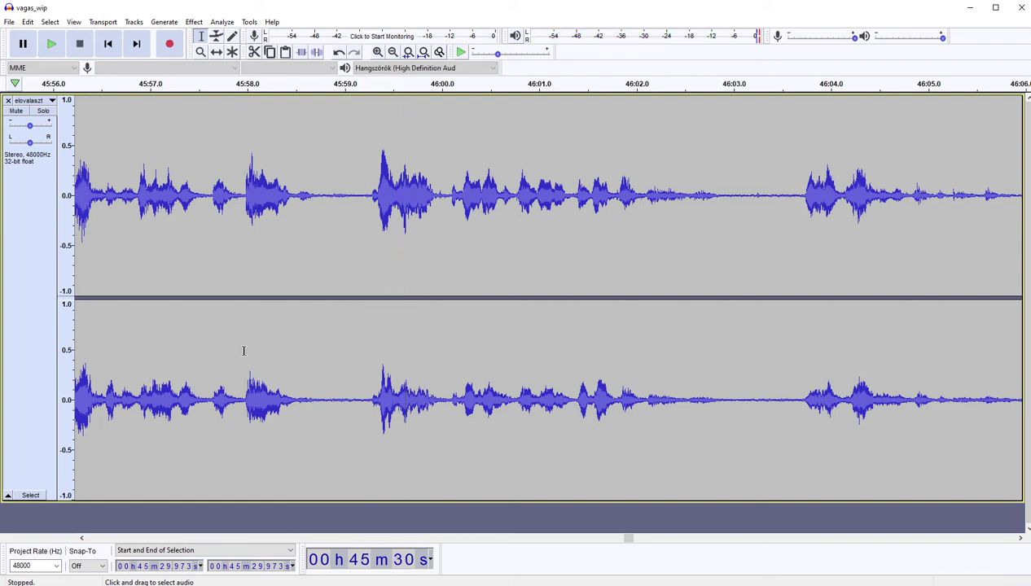
left_click_drag(242, 350, 364, 341)
key("Delete")
key("space")
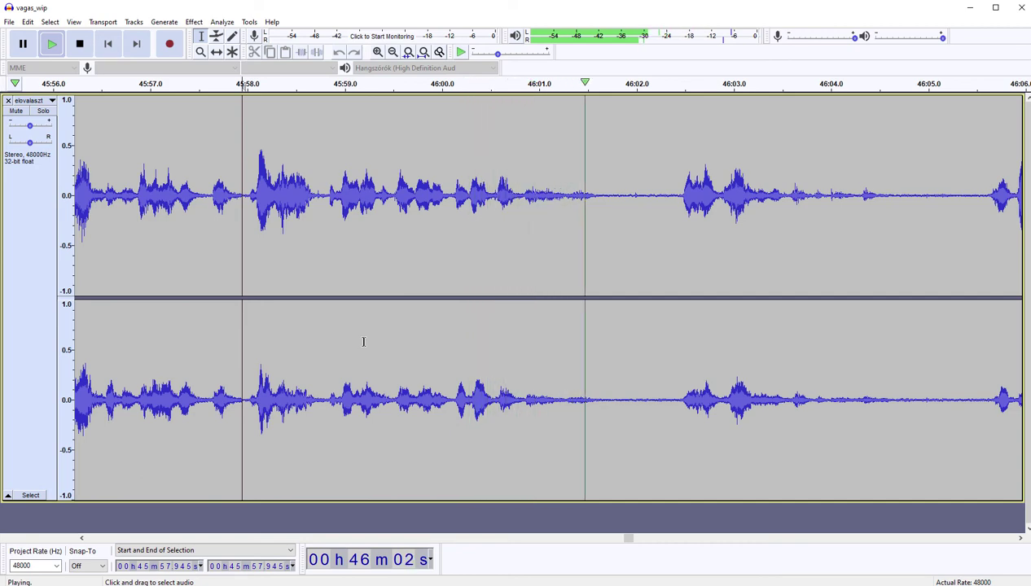
Step: Shorten the pause at 46:01.804 by deleting about 0.6 s and resume playback from the cut
key("space")
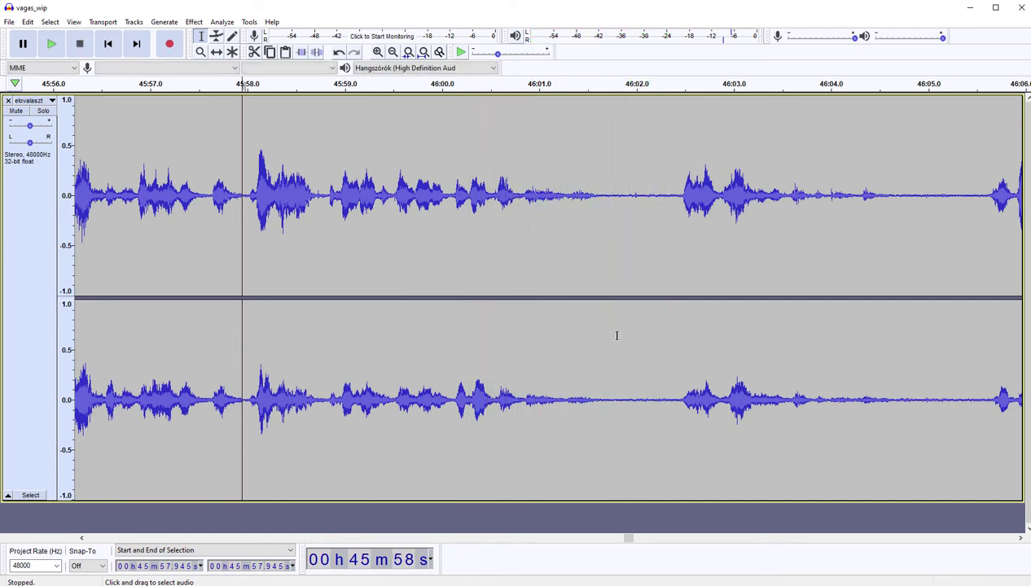
left_click_drag(616, 335, 679, 324)
key("Left")
key("space")
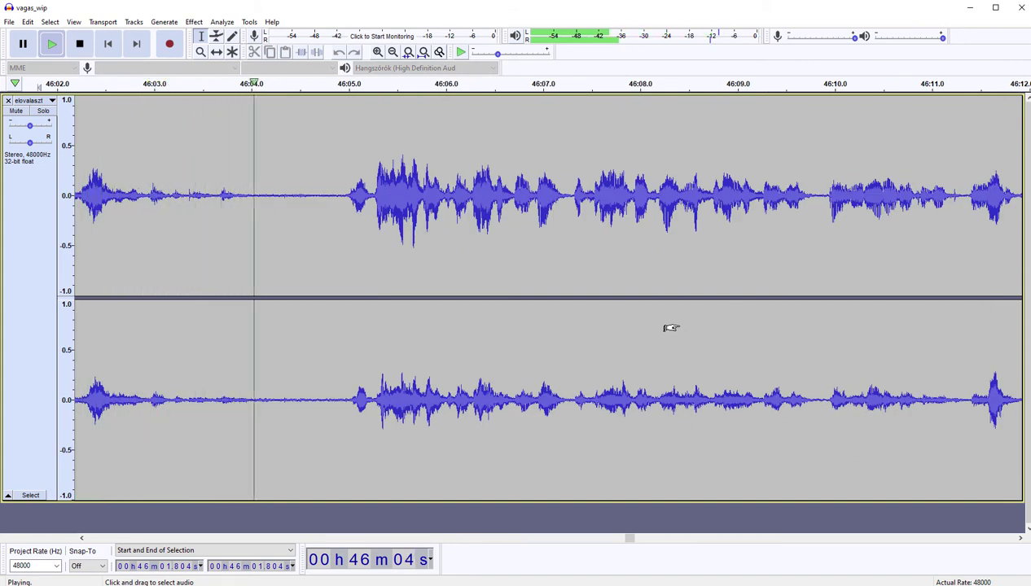
Step: Delete the silence from 46:04.442 to 46:04.927 and play back the join
left_click_drag(294, 339, 341, 315)
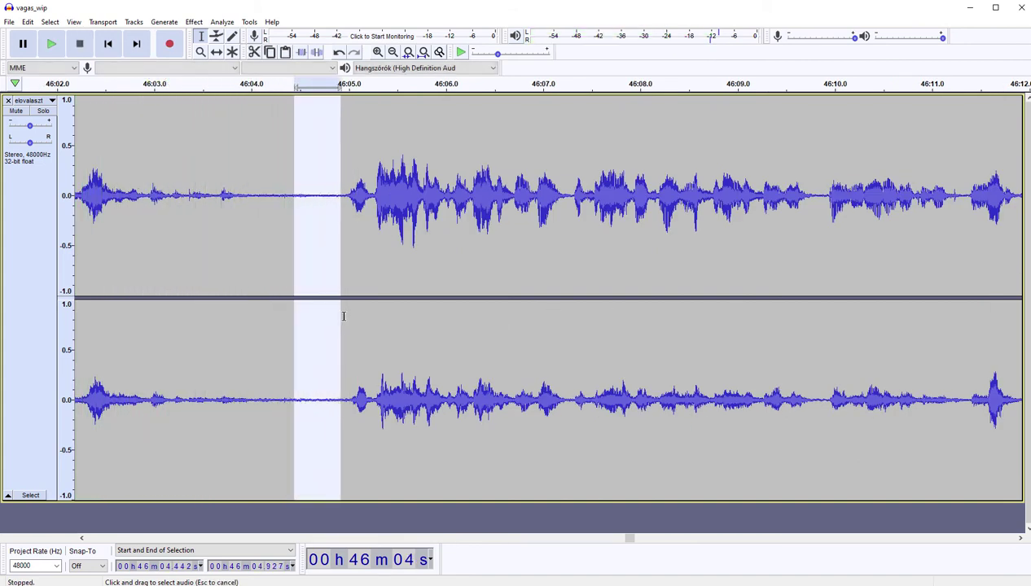
key("Delete")
key("space")
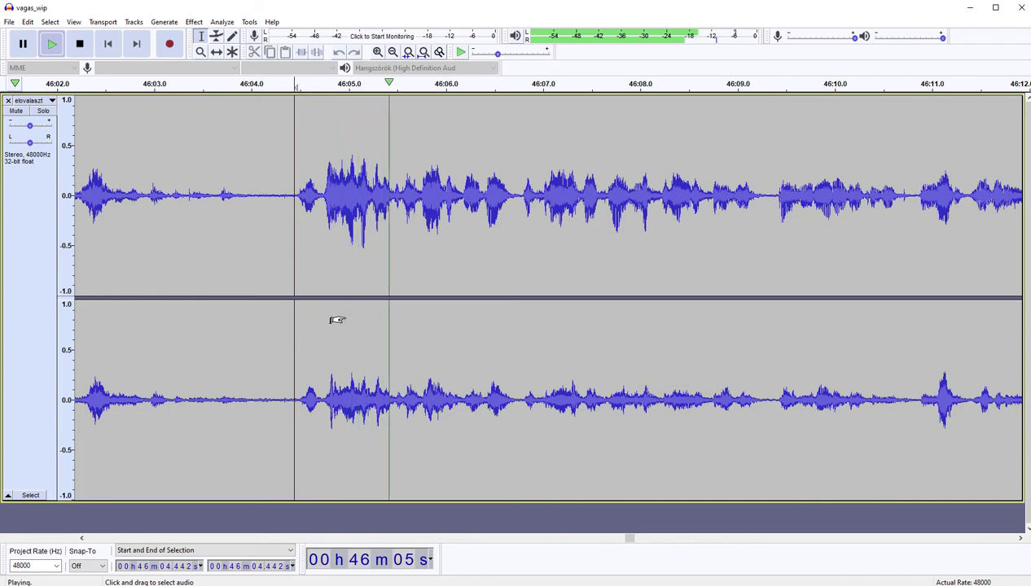
Step: Delete the short sound from 46:04.442 to 46:04.740 and continue playback
key("space")
left_click(322, 326, "shift")
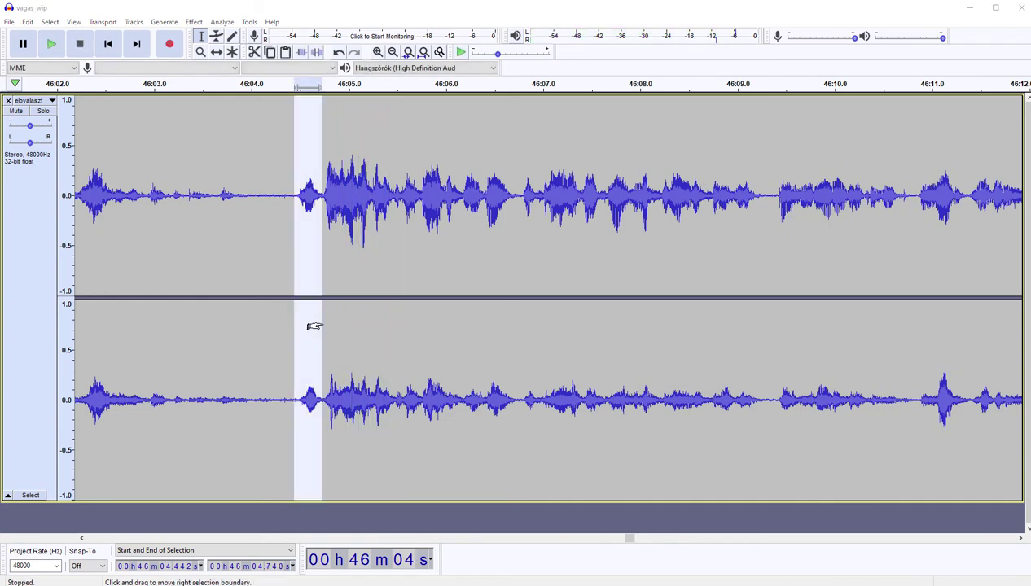
key("Delete")
key("space")
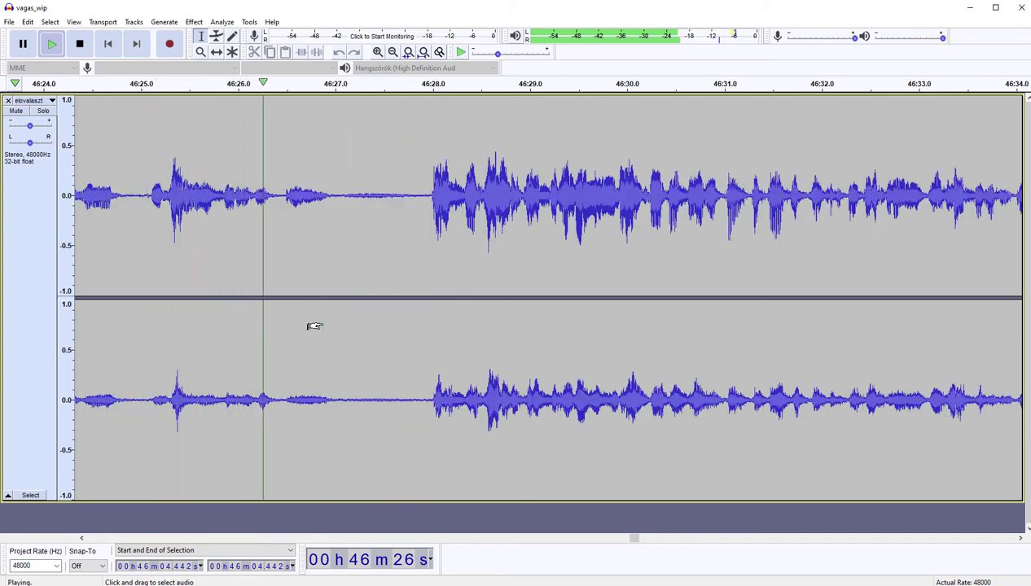
Step: Delete the faint sound and pause from 46:26.461 to 46:27.937, then resume playback
key("space")
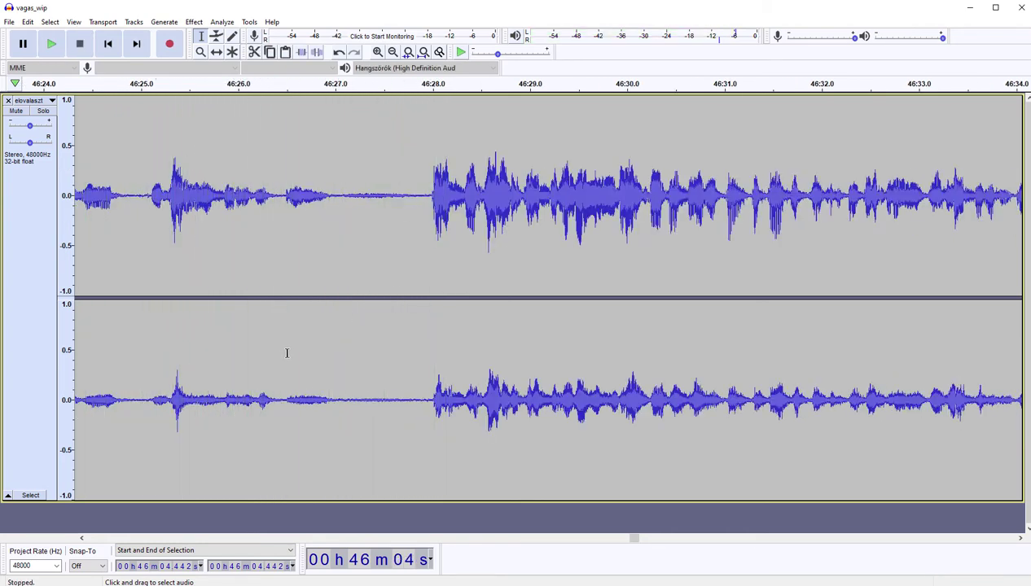
left_click_drag(283, 352, 425, 337)
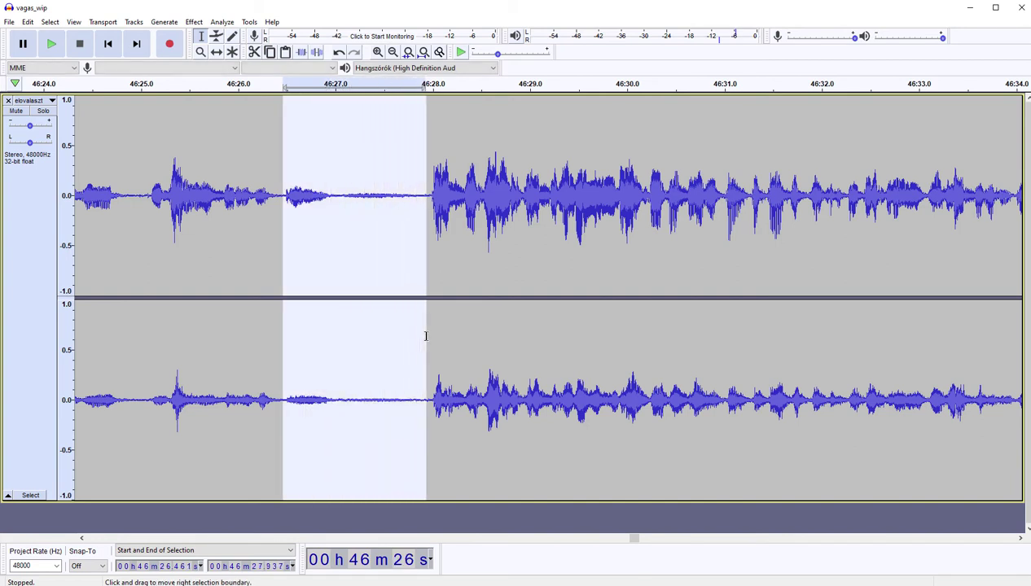
key("Delete")
key("space")
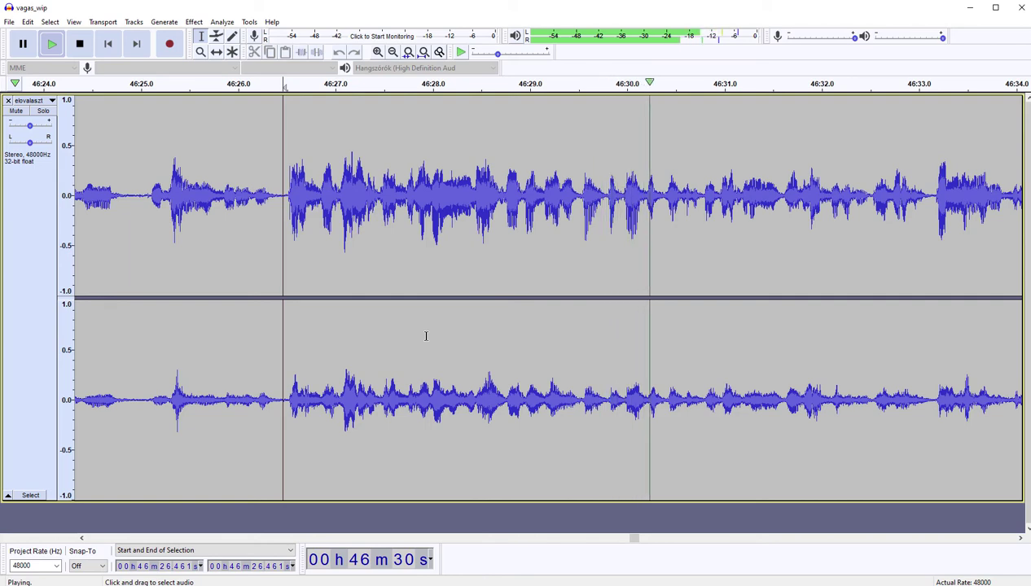
Step: Listen on to the pause near 47:26, delete the silence from 47:25.902 to 47:26.690 and resume playback
scroll(425, 335, "right", 2)
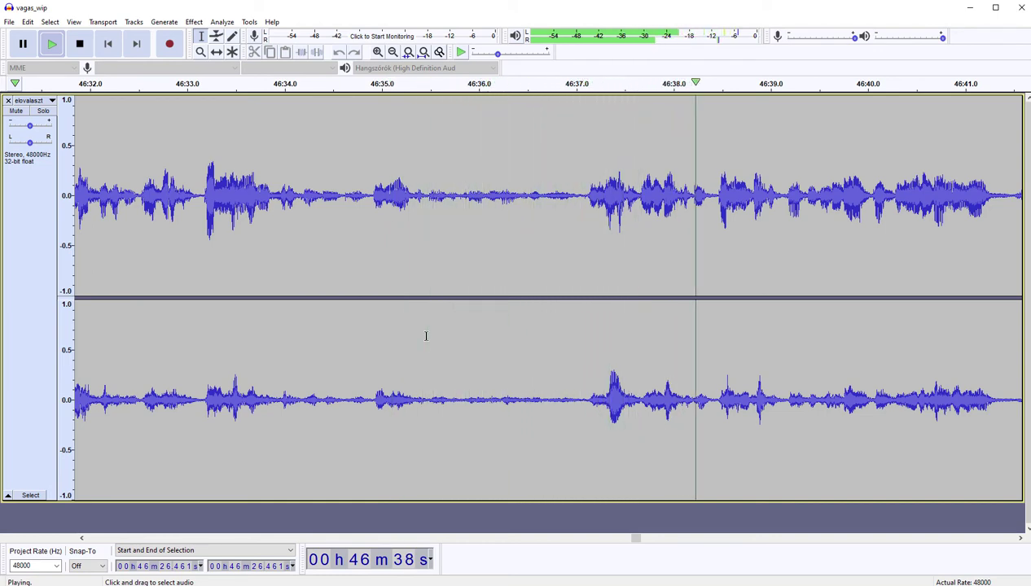
scroll(425, 336, "left", 1)
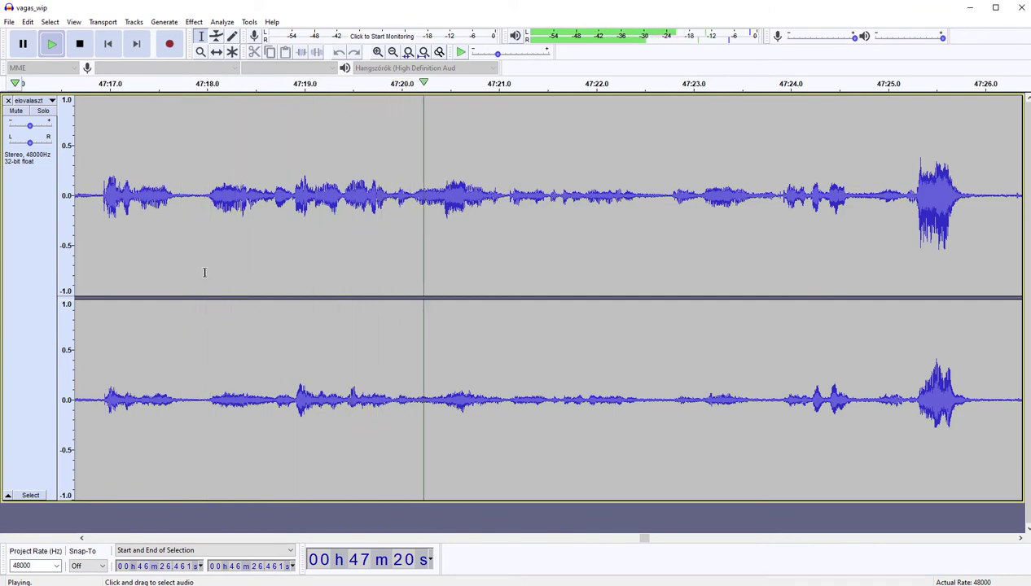
scroll(204, 271, "right", 3)
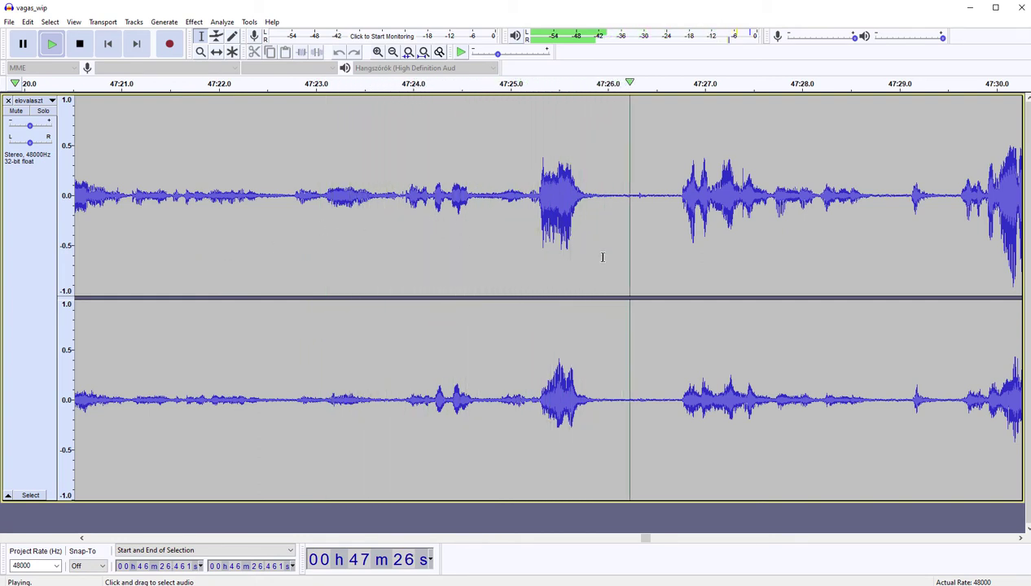
key("space")
left_click_drag(598, 260, 673, 256)
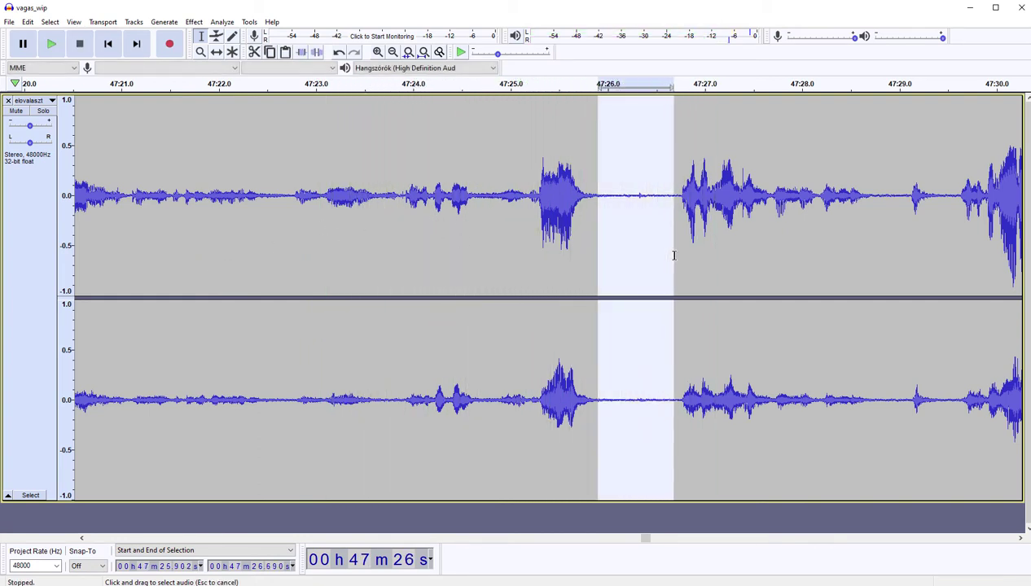
key("Left")
key("space")
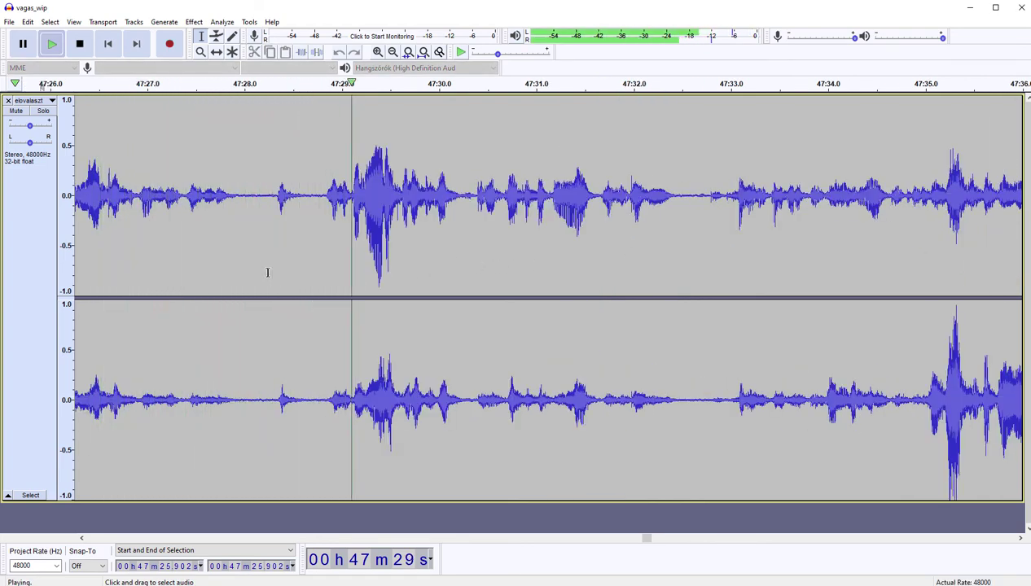
Step: Delete the short sound at 47:28.236 by cutting about 0.5 s, and continue playback from the join
key("space")
left_click_drag(267, 266, 319, 262)
key("Delete")
key("space")
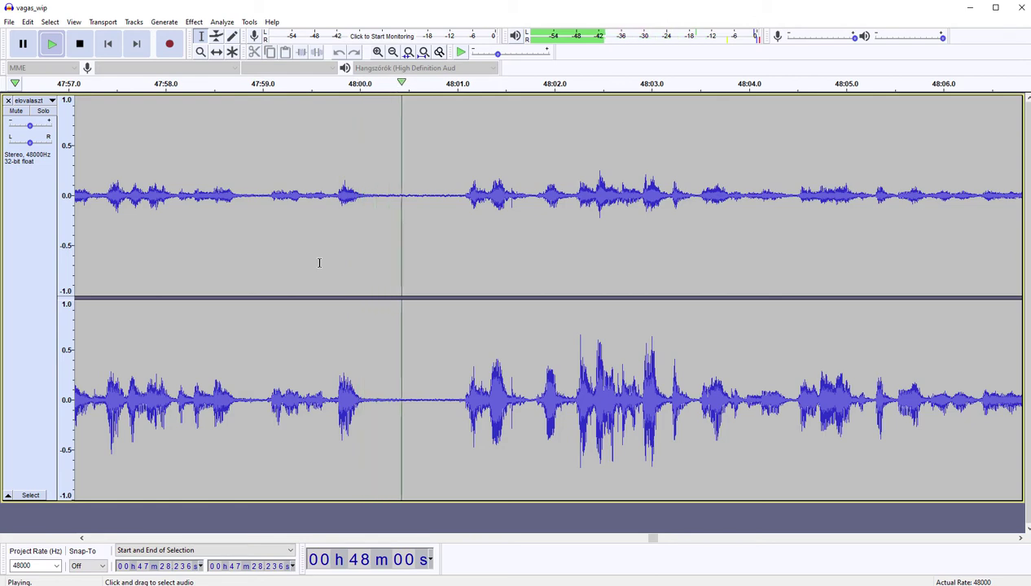
Step: Shorten two pauses by deleting about 0.7 s at 48:00.283 and about 0.4 s at 48:06.780, playing on from each cut
key("space")
left_click_drag(429, 273, 457, 267)
key("Delete")
key("space")
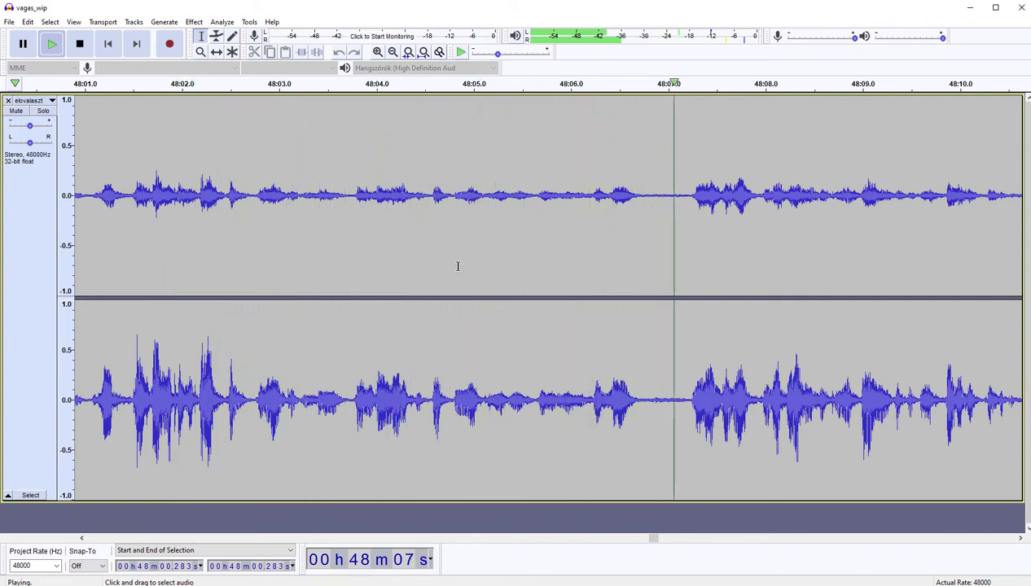
left_click_drag(646, 335, 684, 326)
key("Delete")
key("space")
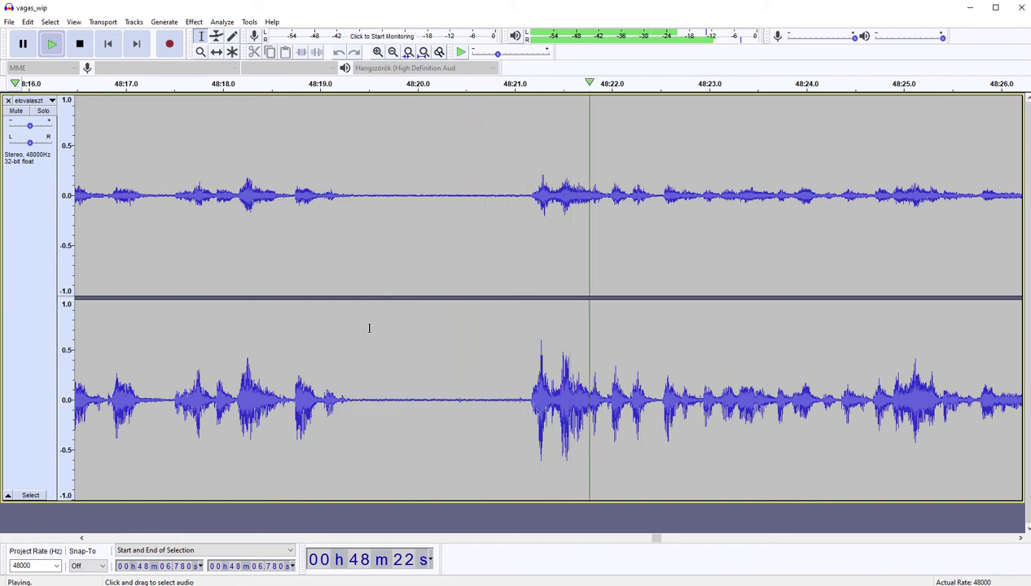
Step: Delete the long silence from 48:19.511 to 48:21.116 and play back from the join
left_click_drag(369, 328, 526, 324)
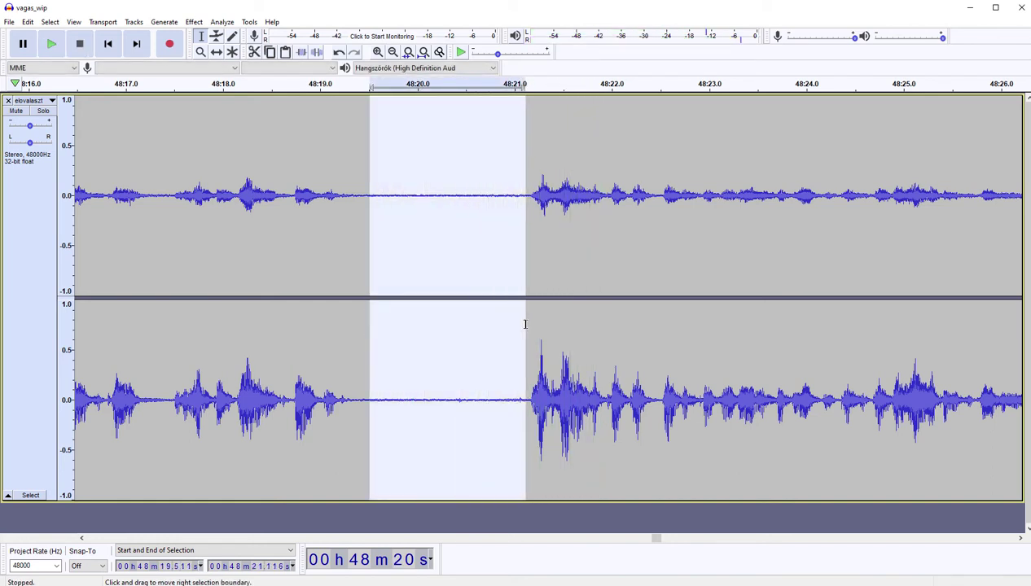
key("Delete")
key("space")
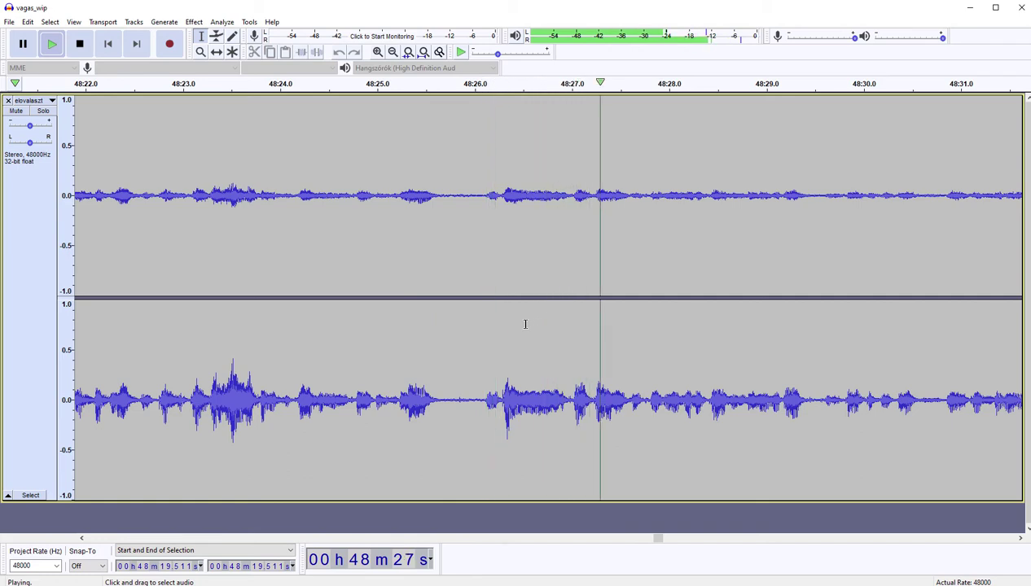
Step: Listen on to 49:01, delete about 1 s of faint sound and silence starting at 49:00.740 and resume playback
scroll(526, 324, "right", 5)
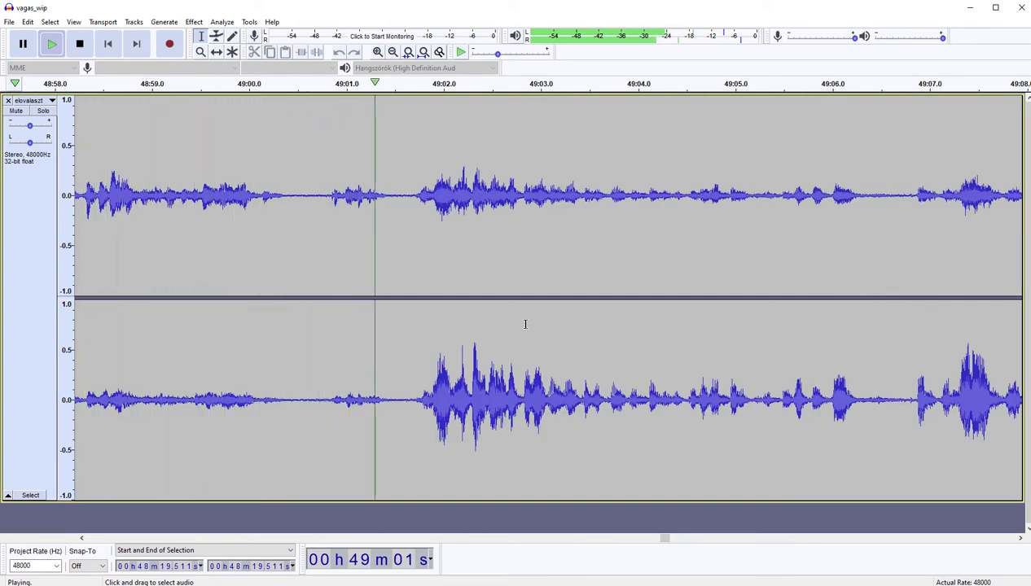
left_click_drag(317, 351, 414, 312)
key("Delete")
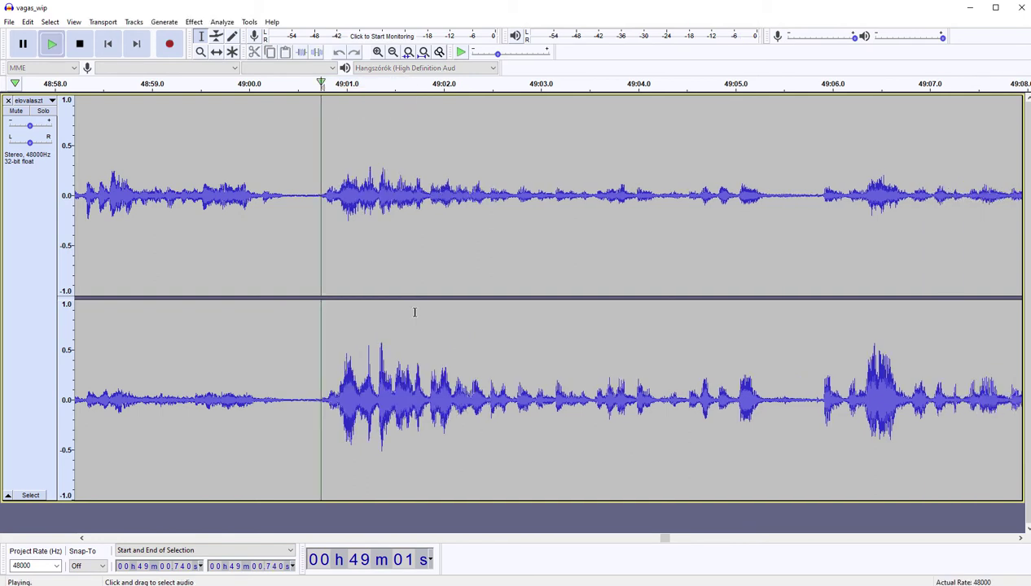
key("space")
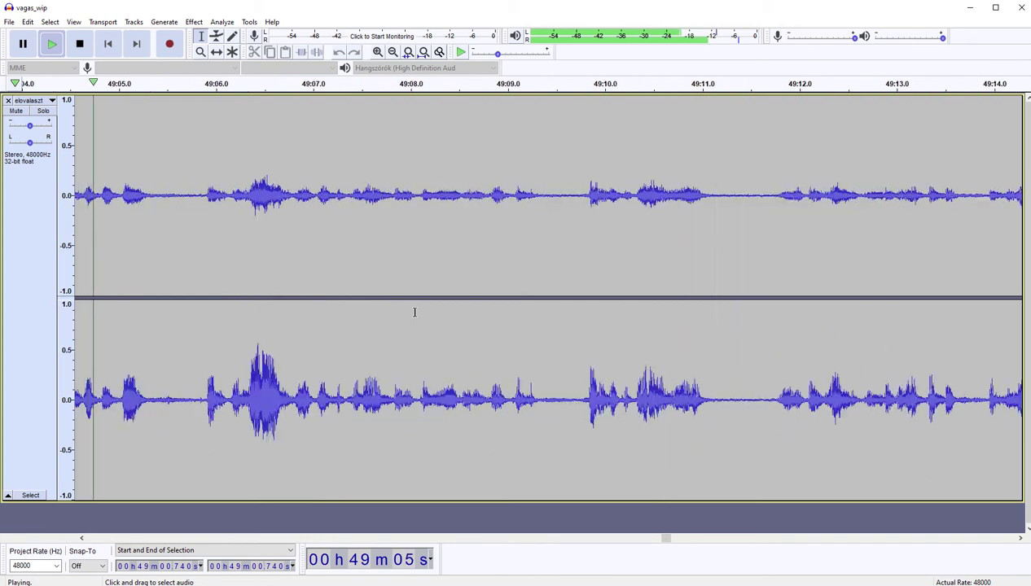
Step: Shorten two pauses by deleting about 0.5 s at 49:05.404 and the silence from 49:08.924 to 49:09.157, playing on from each cut
left_click_drag(157, 320, 206, 309)
key("Delete")
key("space")
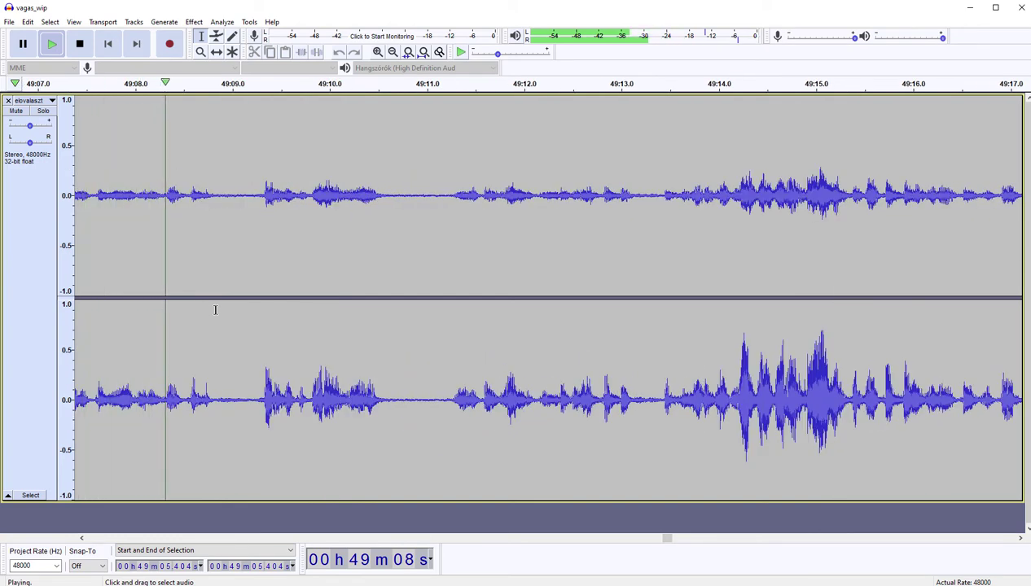
left_click_drag(224, 310, 248, 308)
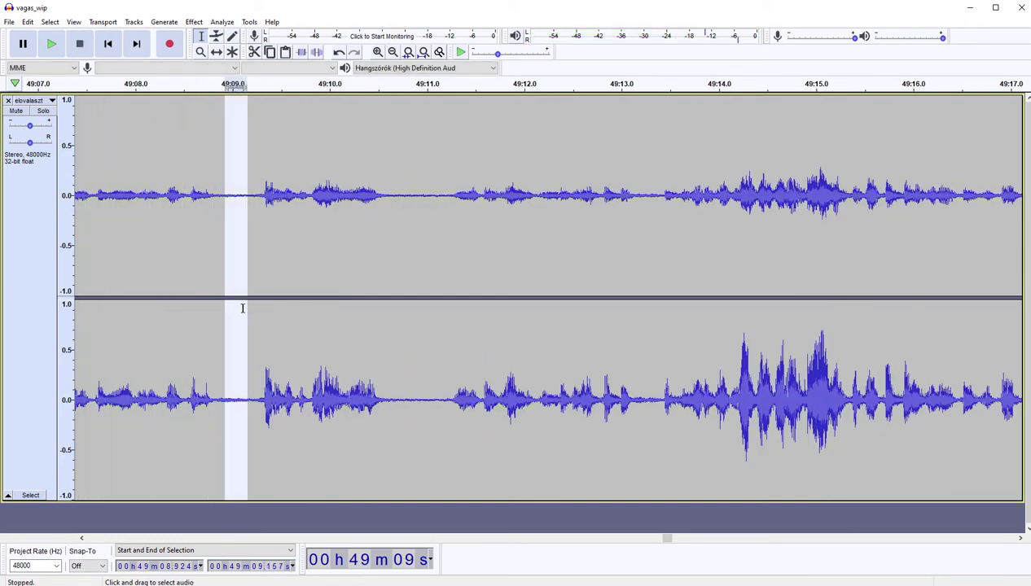
key("Delete")
key("space")
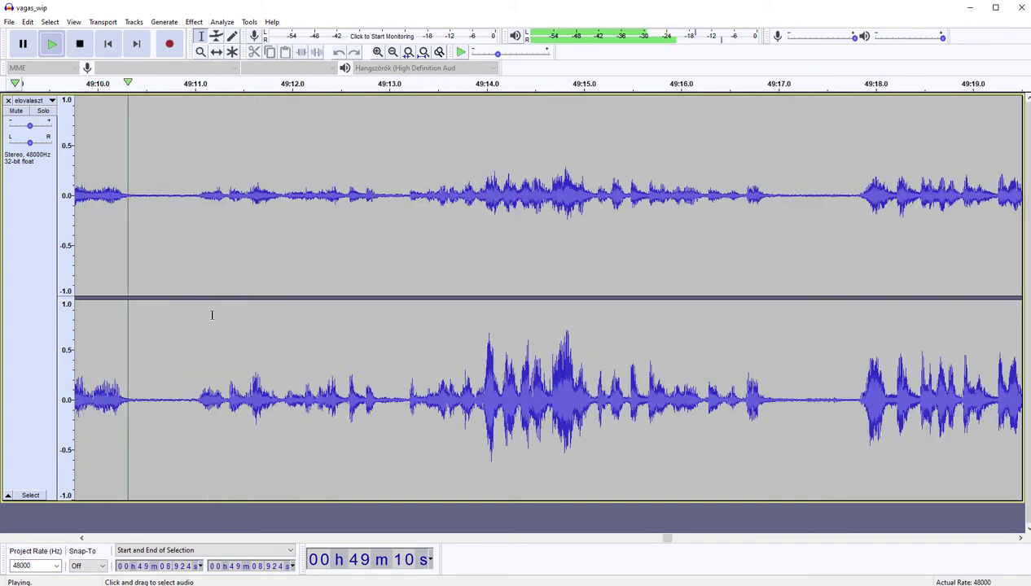
Step: Shorten the pauses at 49:10.546 by about 0.4 s and at 49:16.757 by about 0.5 s, resuming playback after each cut
left_click_drag(150, 319, 192, 314)
key("Delete")
key("space")
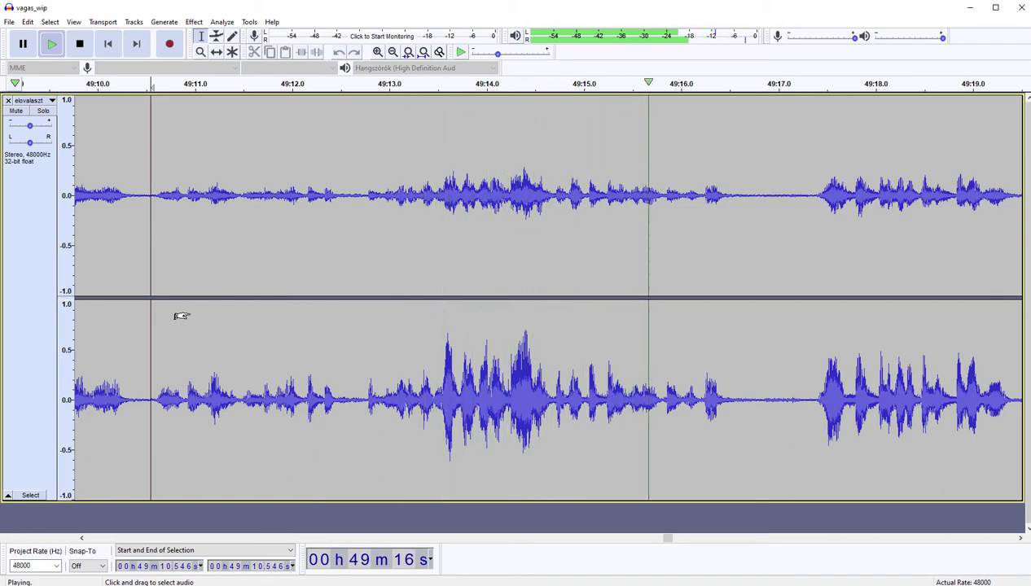
key("space")
left_click_drag(161, 329, 213, 325)
key("Delete")
key("space")
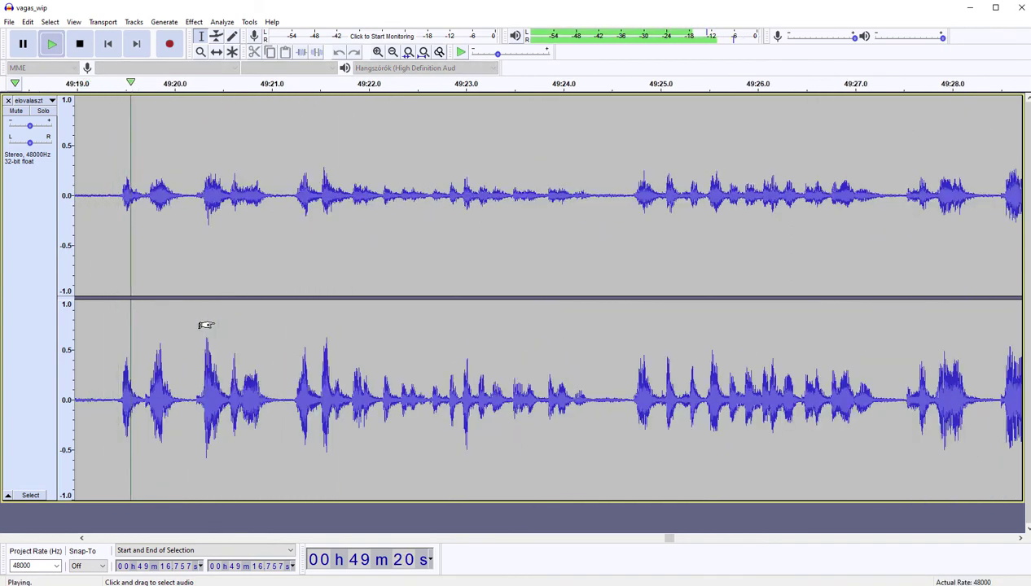
Step: Trim about 0.2 s of silence from each of the pauses at 49:19.133 and 49:24.089, continuing playback after each cut
key("space")
left_click_drag(90, 320, 113, 317)
key("Delete")
key("space")
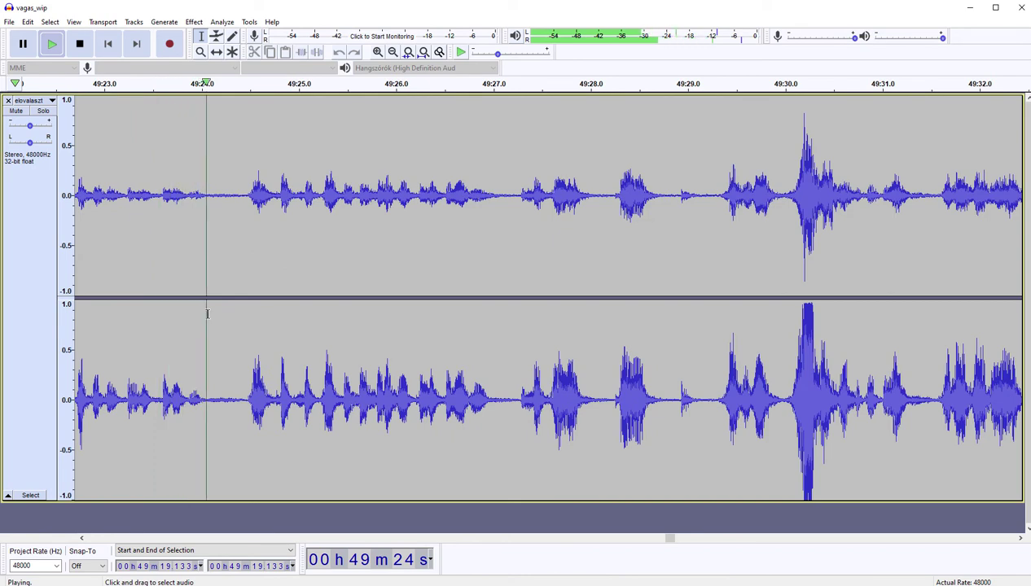
key("space")
left_click_drag(210, 314, 234, 313)
key("Delete")
key("space")
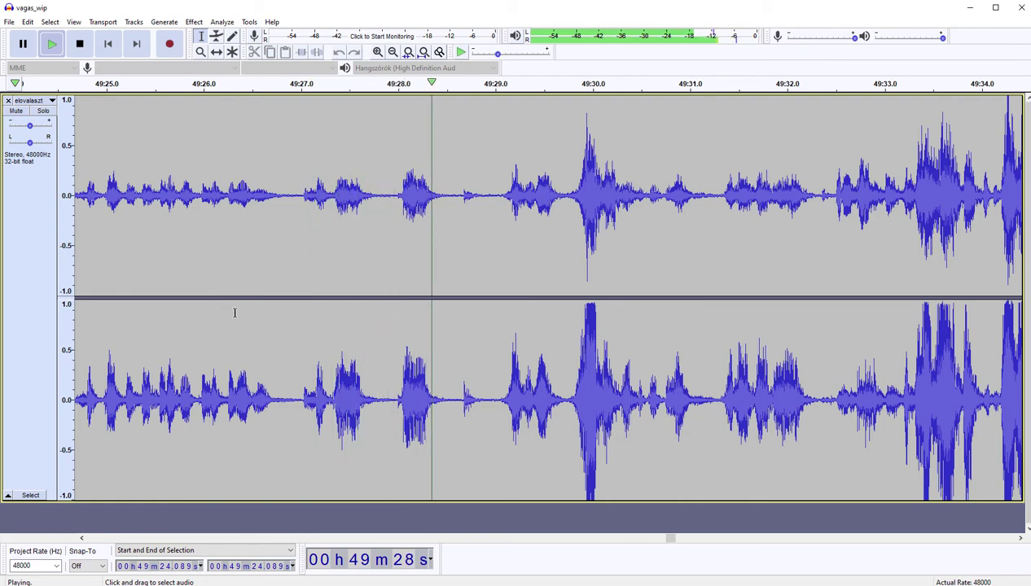
Step: Delete about 1.1 s of unwanted sounds starting at 49:27.947 and resume playback from the cut
key("space")
left_click_drag(393, 334, 495, 341)
key("Left")
key("space")
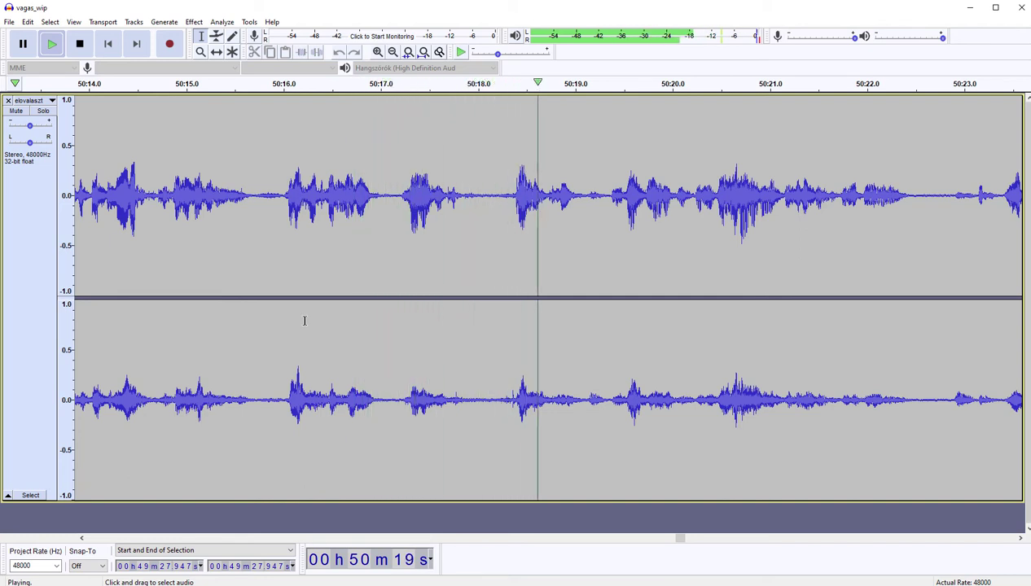
Step: Delete the silence from 50:18.014 to 50:18.294 and continue playback from the join
key("space")
left_click_drag(478, 352, 506, 352)
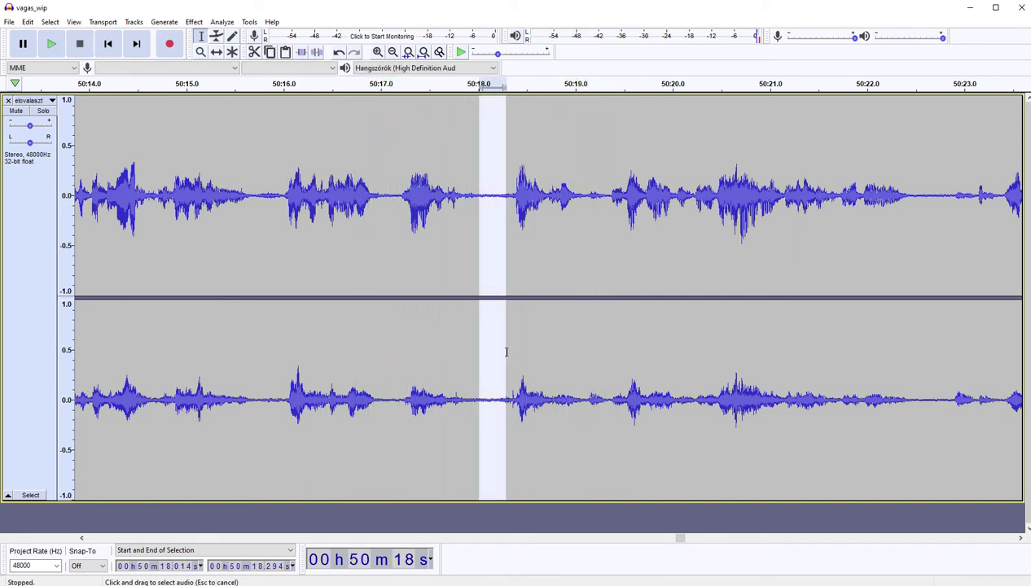
key("Delete")
key("space")
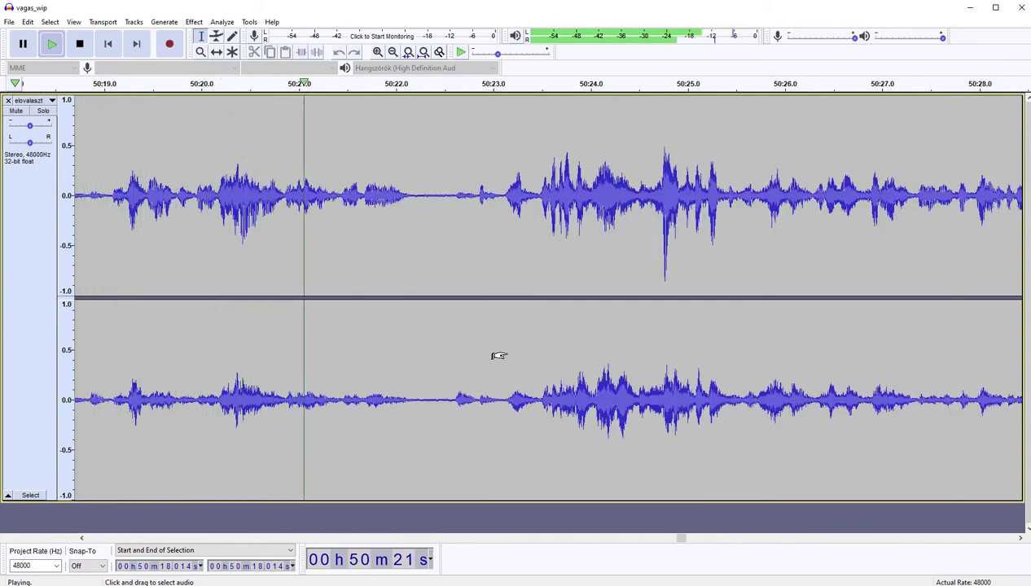
Step: Delete about 0.3 s of silence at 50:22.252, remove the faint sounds from there to 50:22.689, and resume playback
left_click_drag(420, 331, 451, 327)
key("Delete")
key("space")
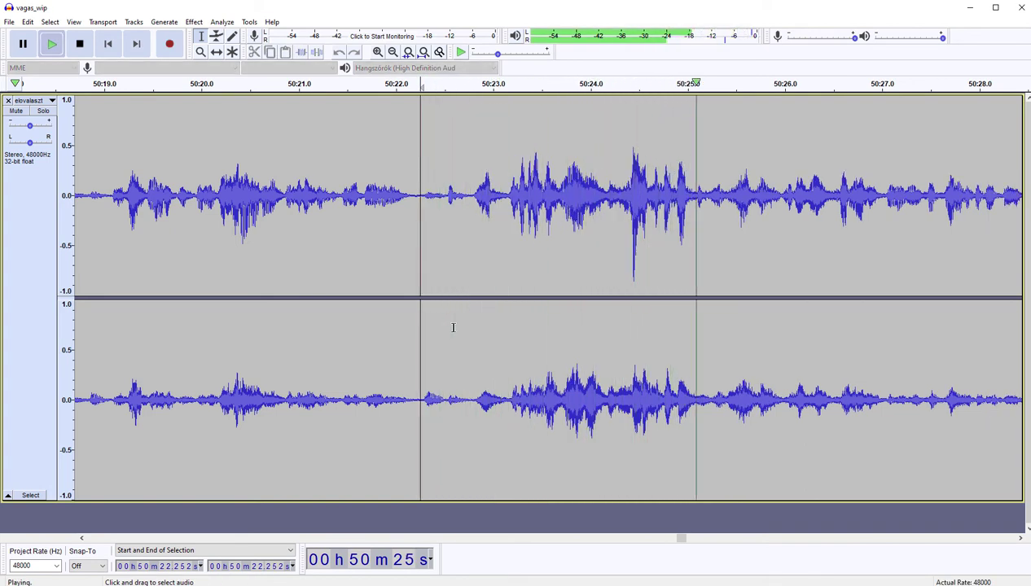
left_click(453, 327, "shift")
left_click_drag(452, 328, 460, 328)
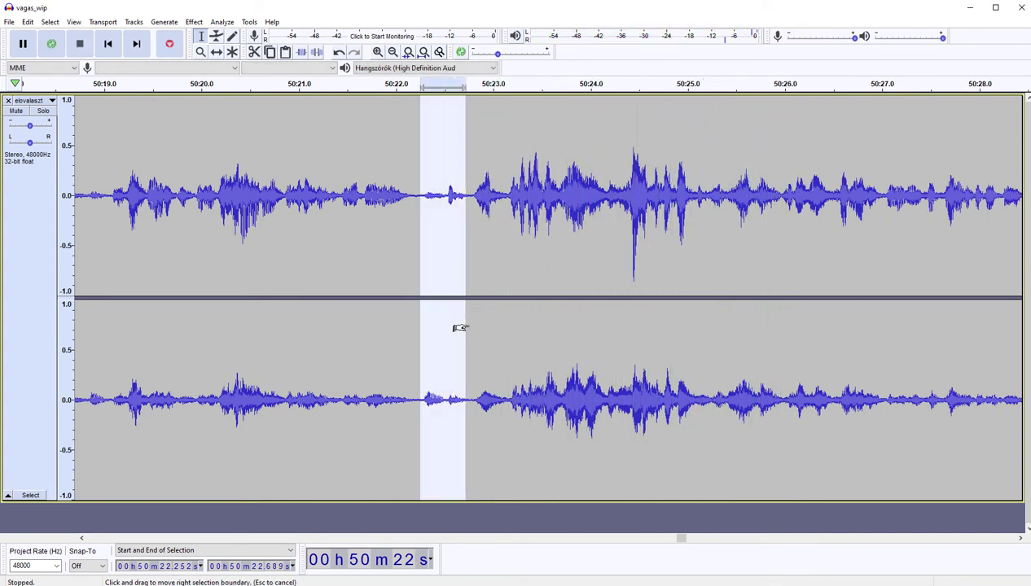
key("Delete")
key("space")
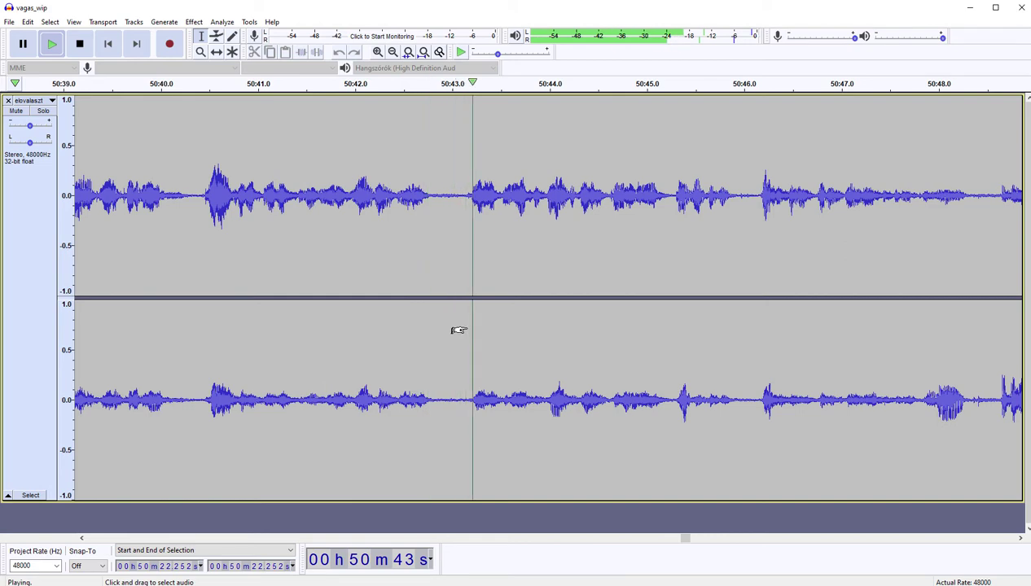
Step: Listen on to 51:37, shorten the pause at 51:36.356 by deleting about 0.3 s and resume playback
scroll(458, 330, "left", 4)
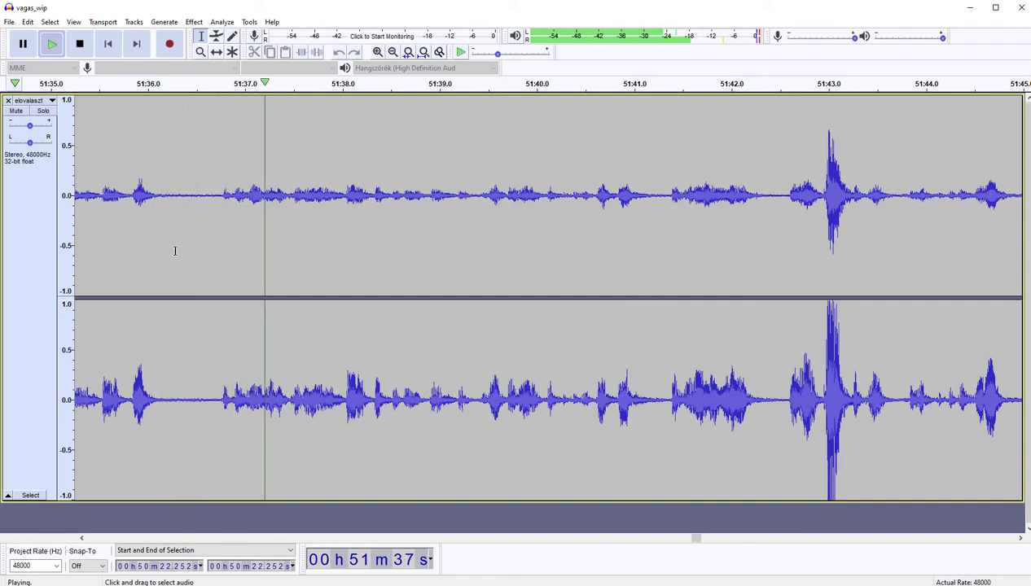
left_click_drag(181, 248, 212, 247)
key("Delete")
key("space")
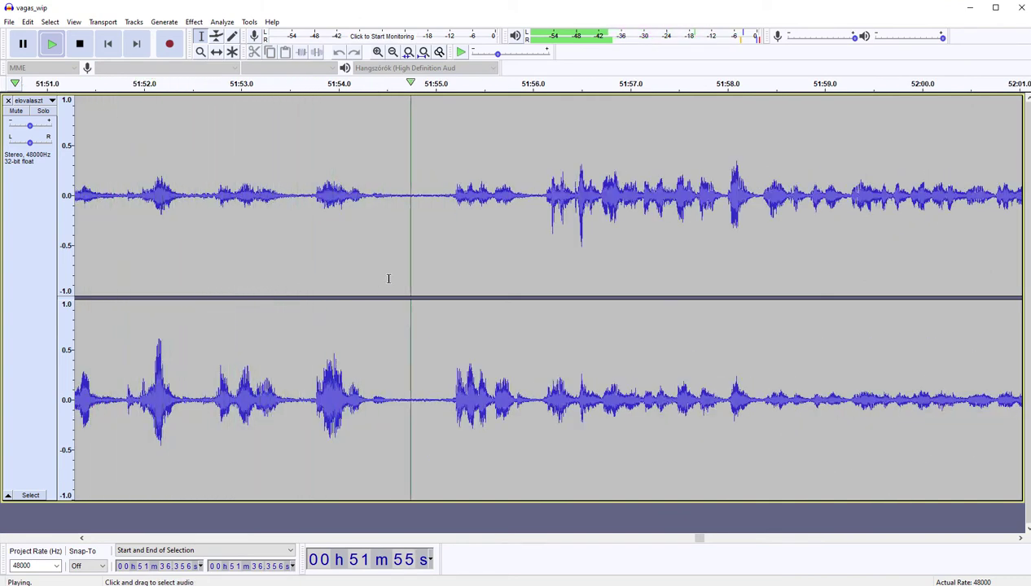
Step: Delete the silence from 51:54.644 to 51:55.111 and play back from the cut
key("space")
left_click_drag(400, 264, 446, 260)
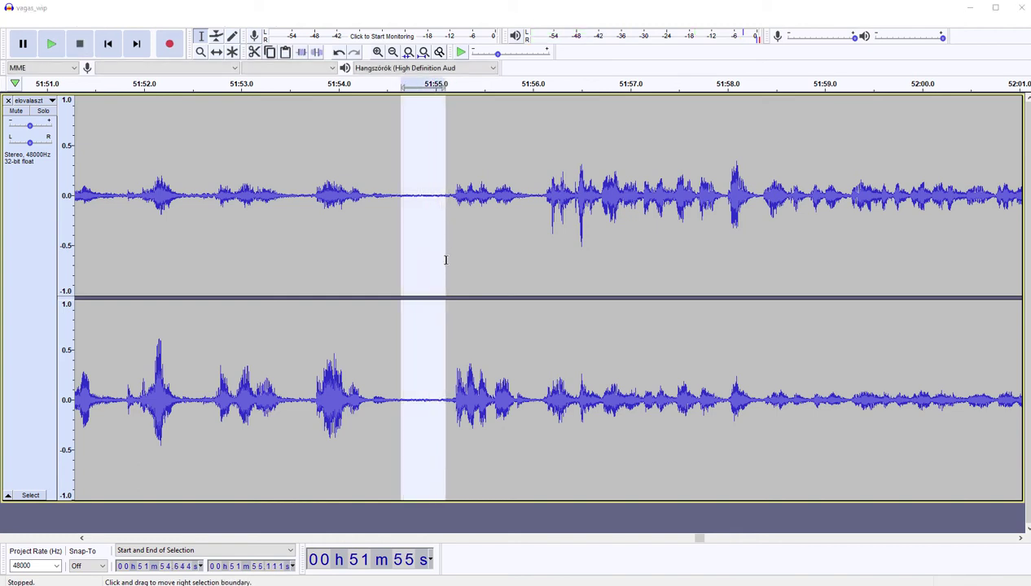
key("Delete")
key("space")
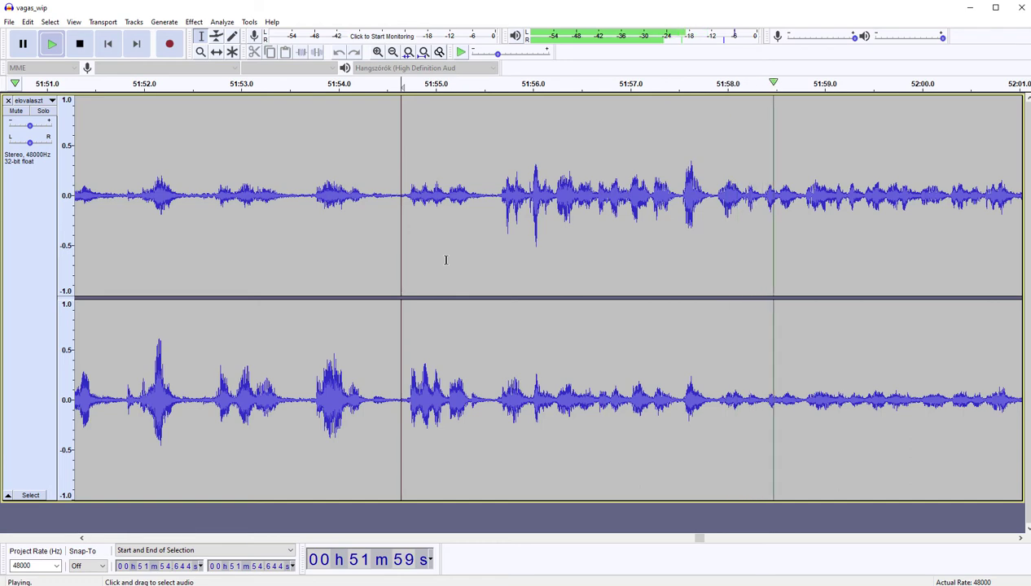
Step: Listen on to 52:43, stop playback and restart it from 52:43.385
scroll(446, 260, "left", 3)
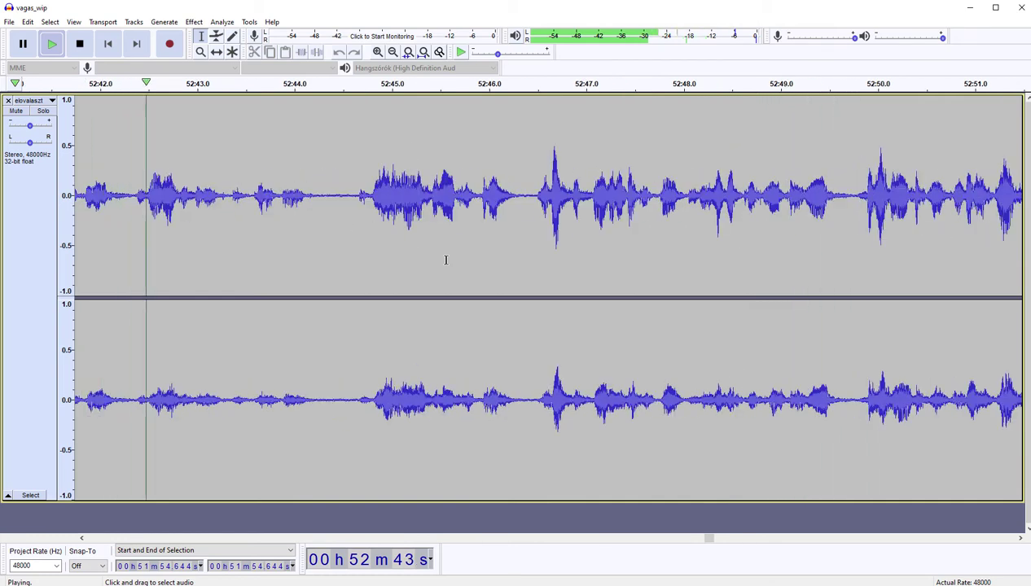
key("space")
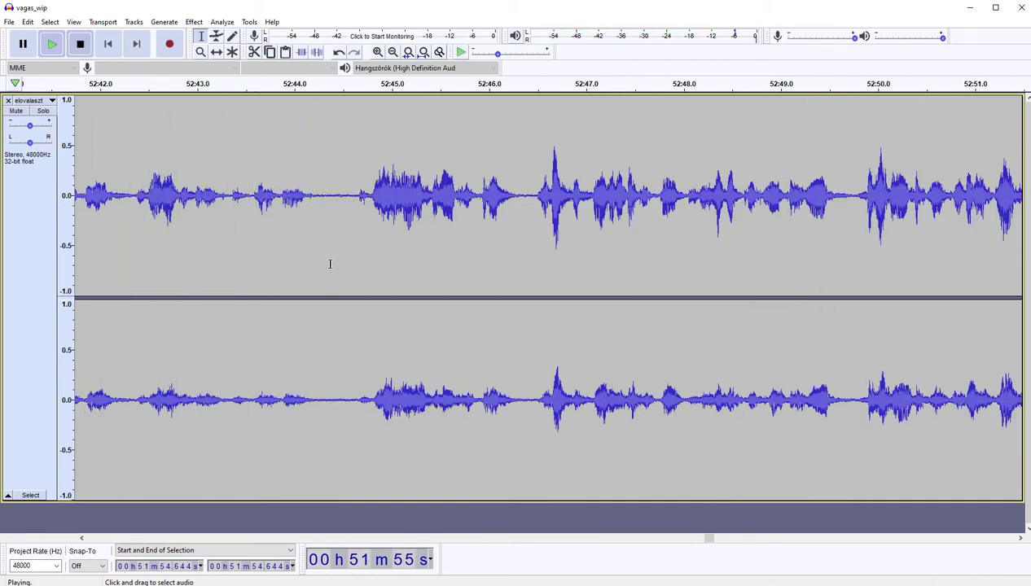
left_click(235, 275)
key("space")
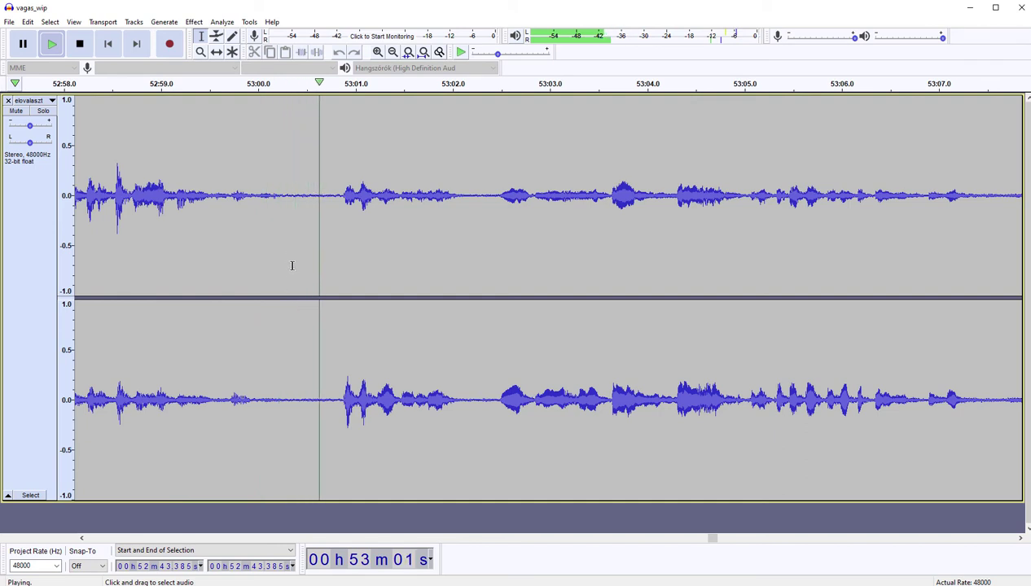
Step: Shorten the pause at 53:00.372 by deleting about 0.4 s, play back the join and stop playback
left_click_drag(293, 266, 330, 257)
key("Delete")
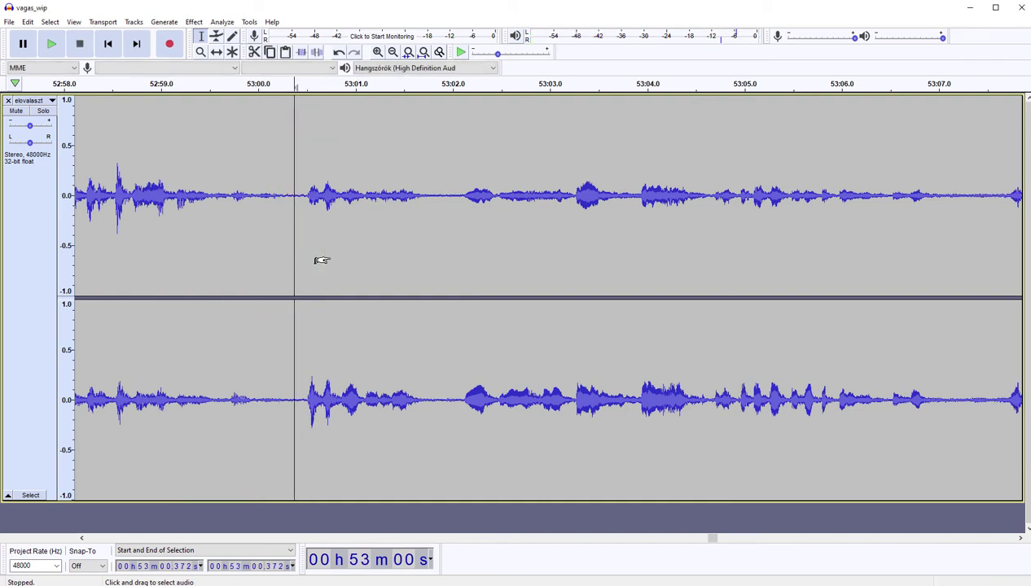
key("space")
key("space")
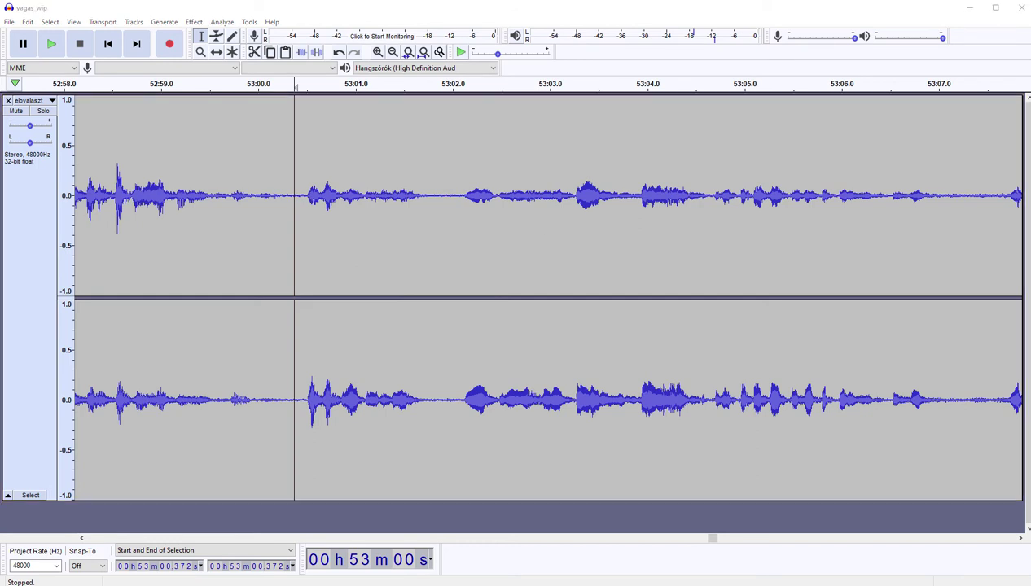
Step: Replay the join from 52:59.473, shorten the pause at 53:00.255 by deleting about 0.1 s and resume playback
left_click(206, 223)
key("space")
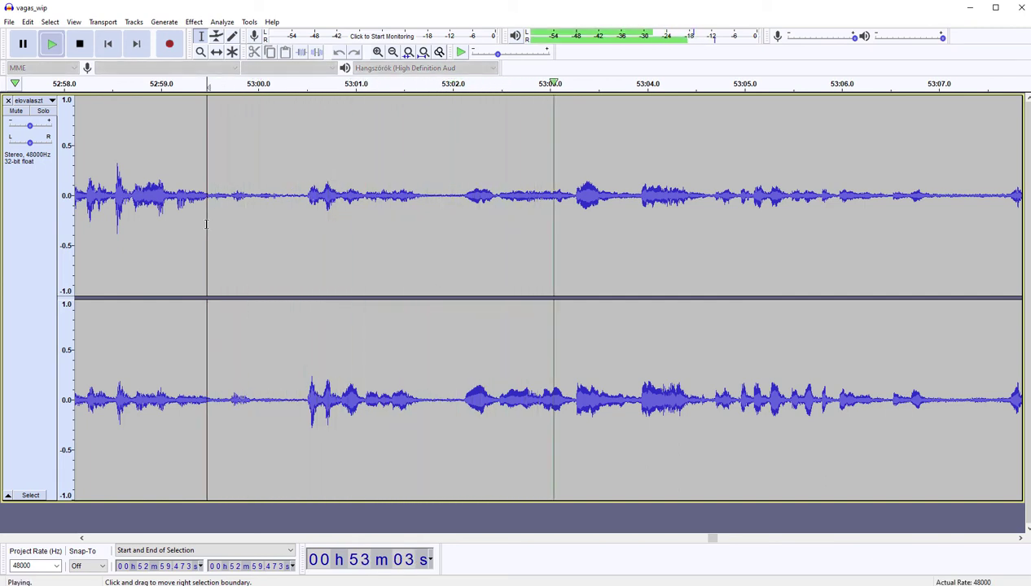
key("space")
key("space")
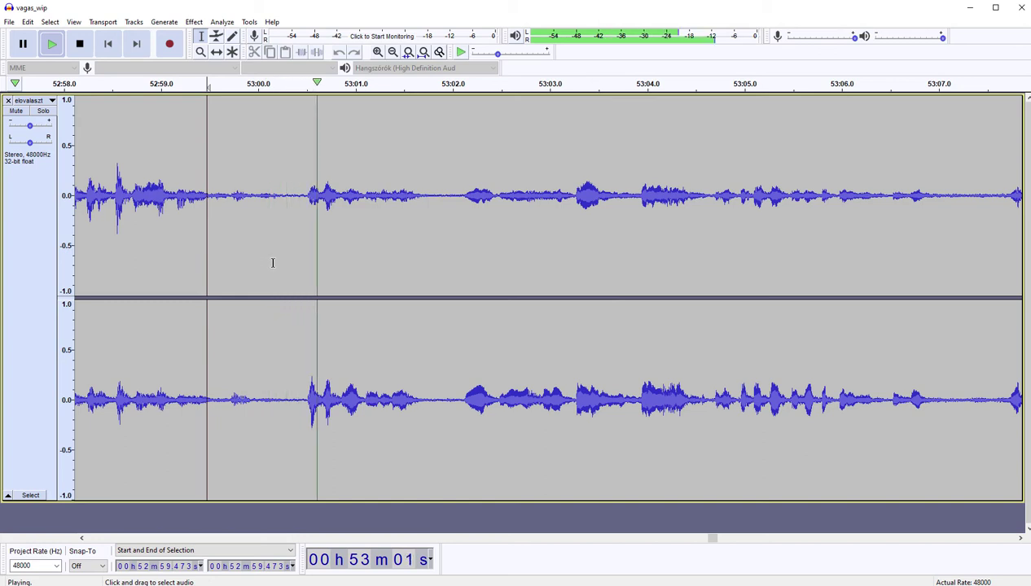
left_click_drag(283, 249, 292, 248)
key("Delete")
key("space")
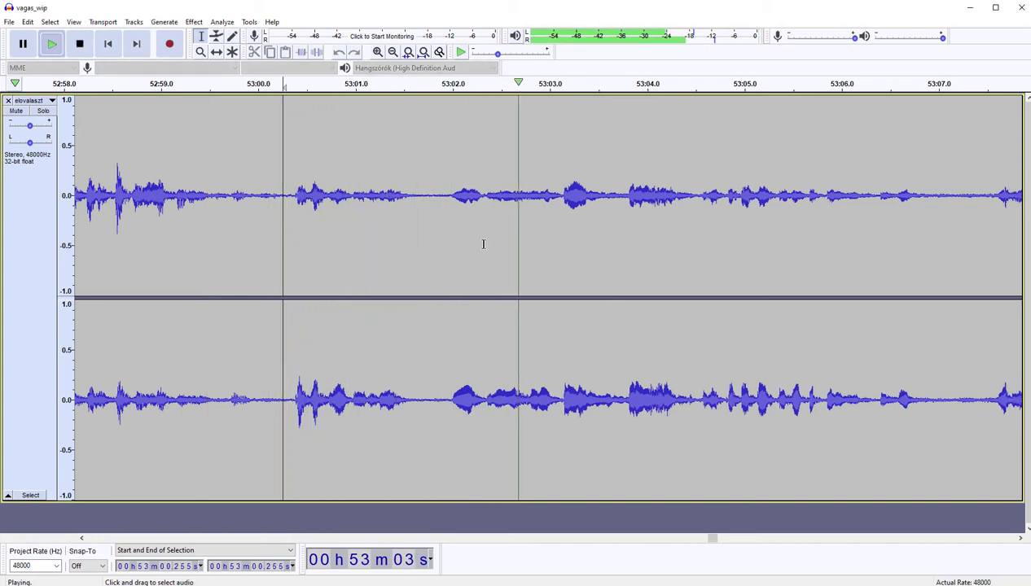
Step: Delete the sound from 53:02.357 to 53:02.765, cut about 0.6 s of the pause at 53:06.548 and resume playback
left_click_drag(486, 223, 526, 233)
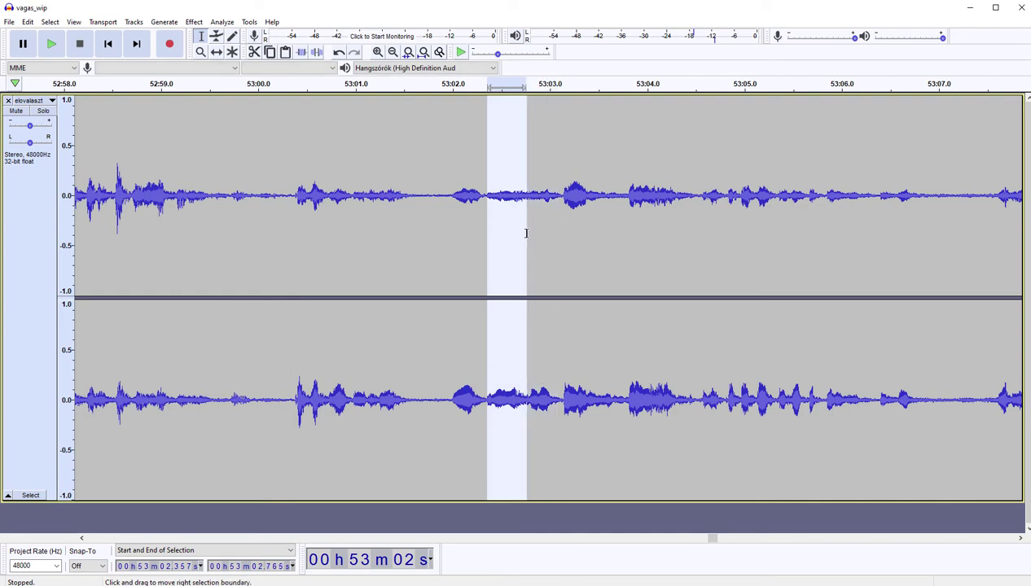
key("Delete")
key("space")
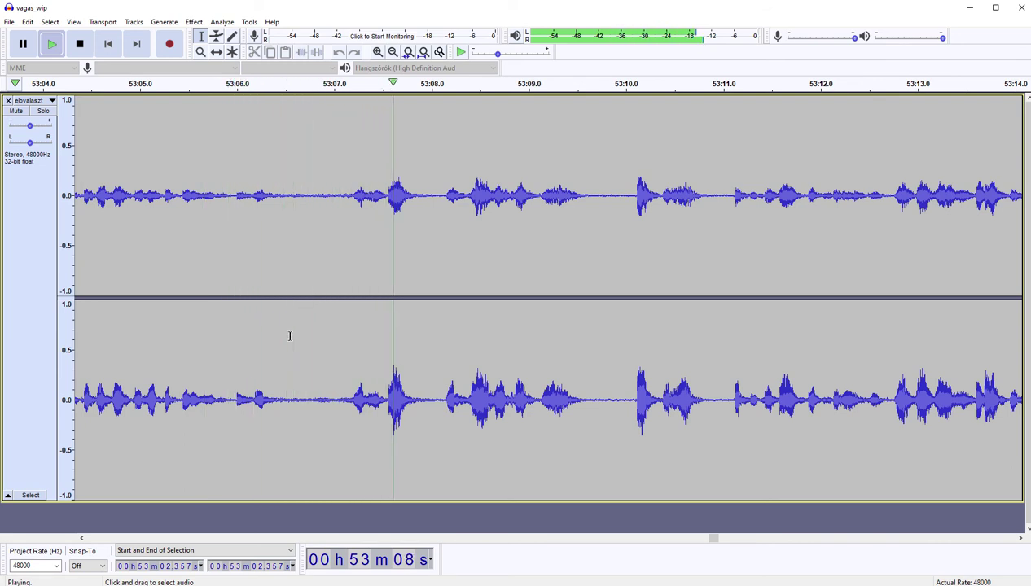
left_click_drag(290, 336, 347, 325)
key("Delete")
key("space")
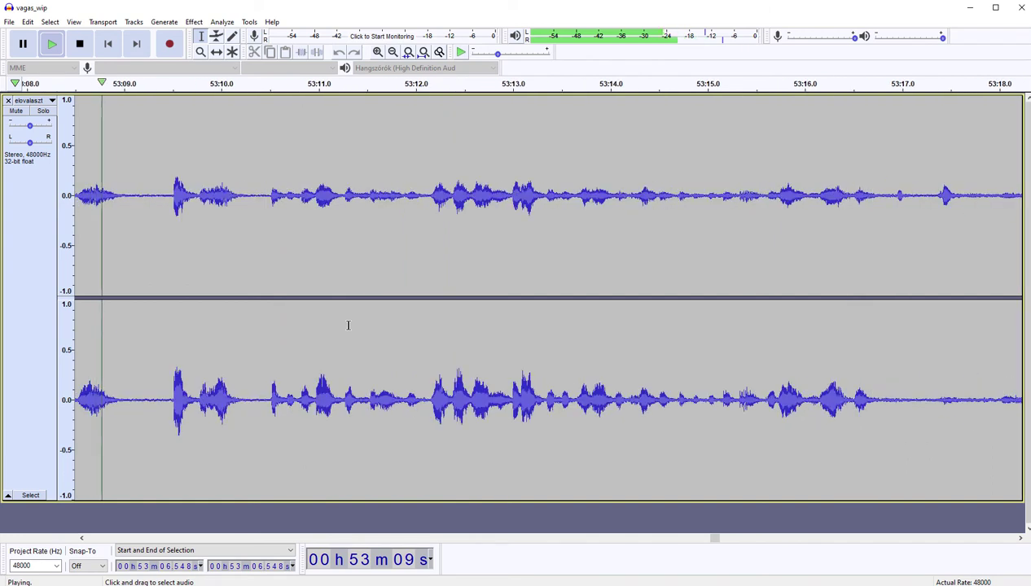
Step: Delete the silence from 53:09.075 to 53:09.484 and about 1.5 s at 53:16.687, playing on after each cut
key("space")
left_click_drag(131, 342, 170, 329)
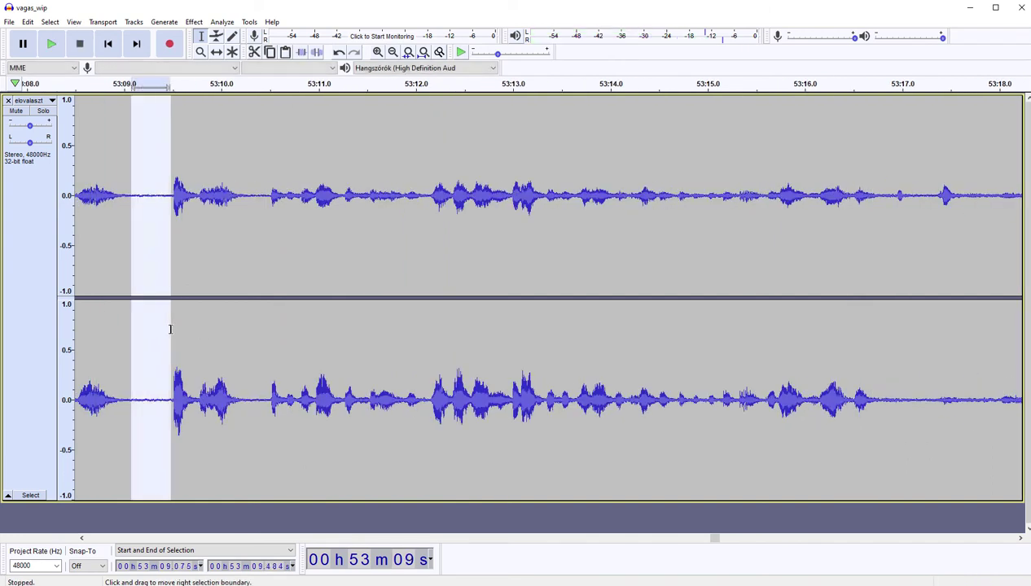
key("Delete")
key("space")
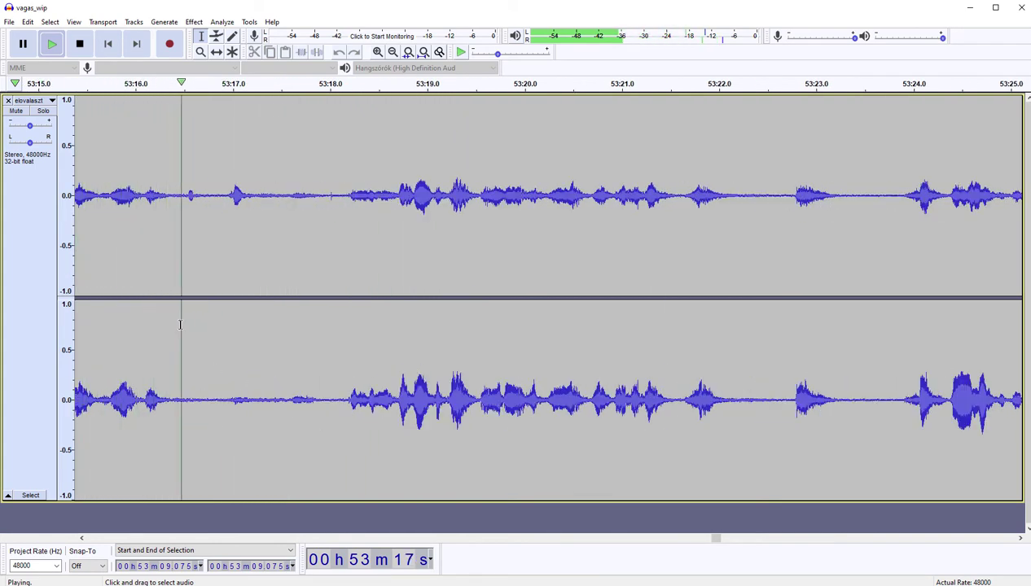
key("space")
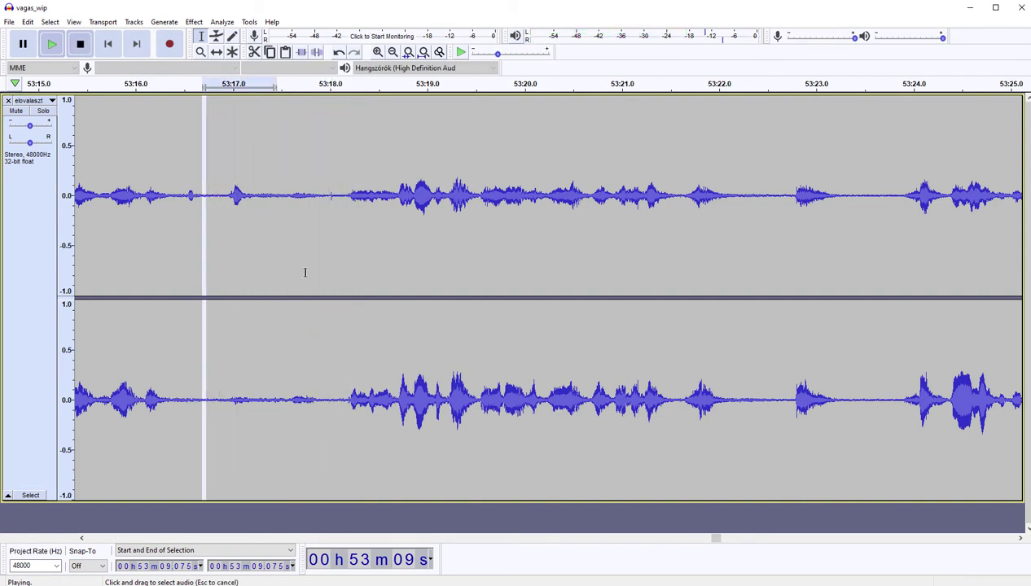
left_click_drag(305, 272, 347, 273)
key("Delete")
key("space")
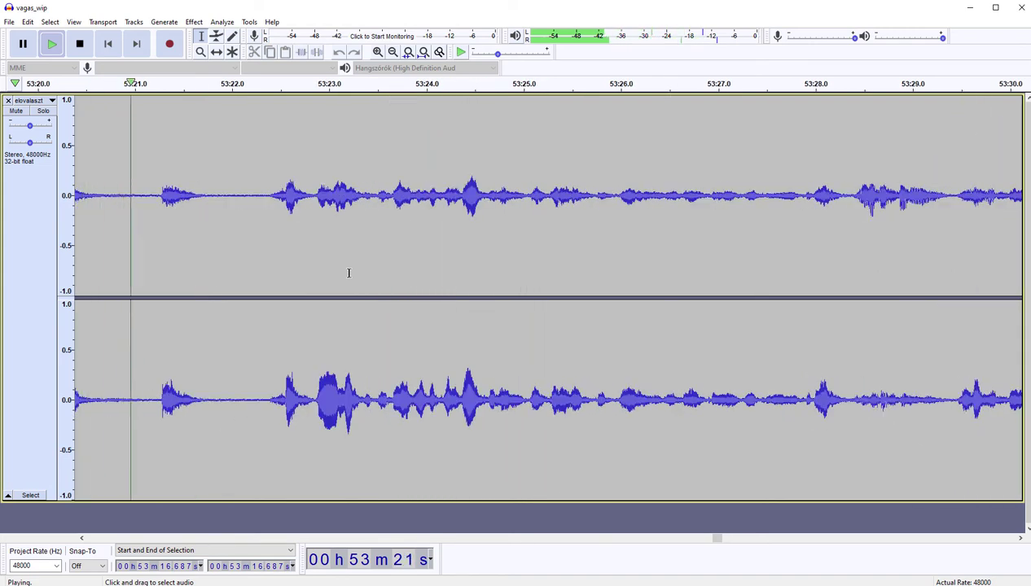
Step: Delete the silence from 53:20.645 to 53:21.252, play the join, then delete 53:20.645 to 53:21.725 as well and resume playback
key("space")
left_click_drag(100, 262, 156, 253)
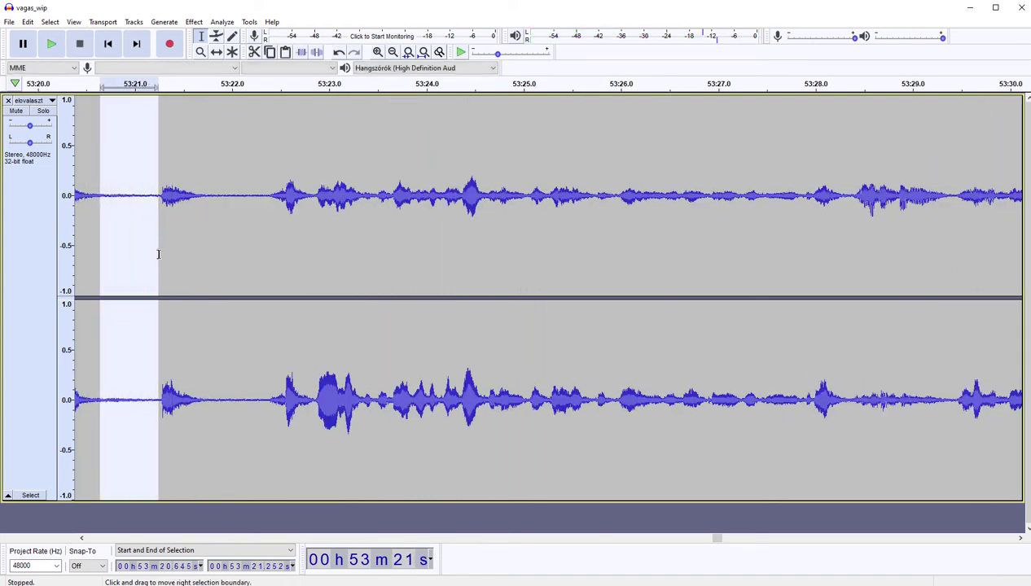
key("Delete")
key("space")
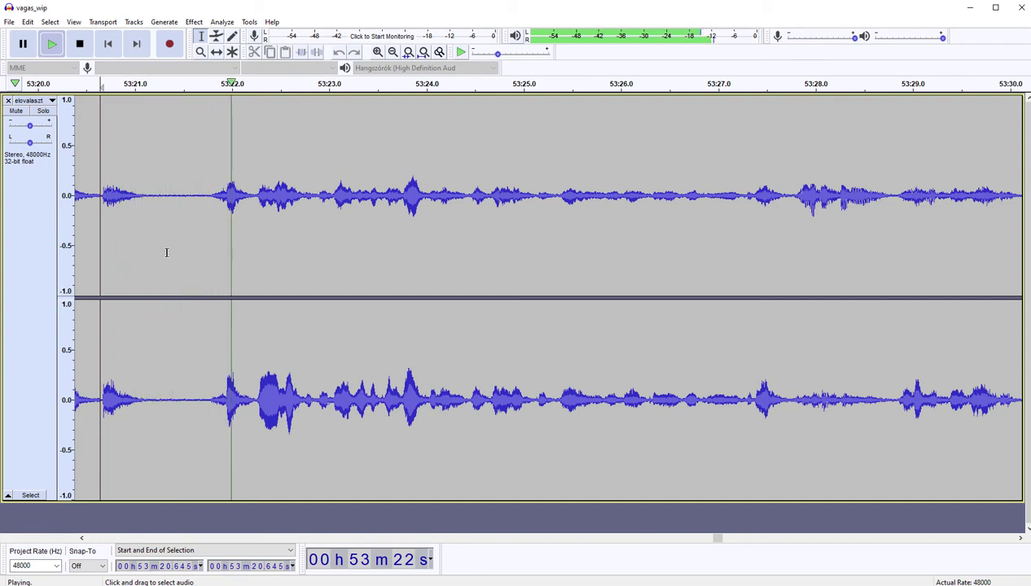
left_click(201, 254, "shift")
left_click_drag(193, 255, 196, 255)
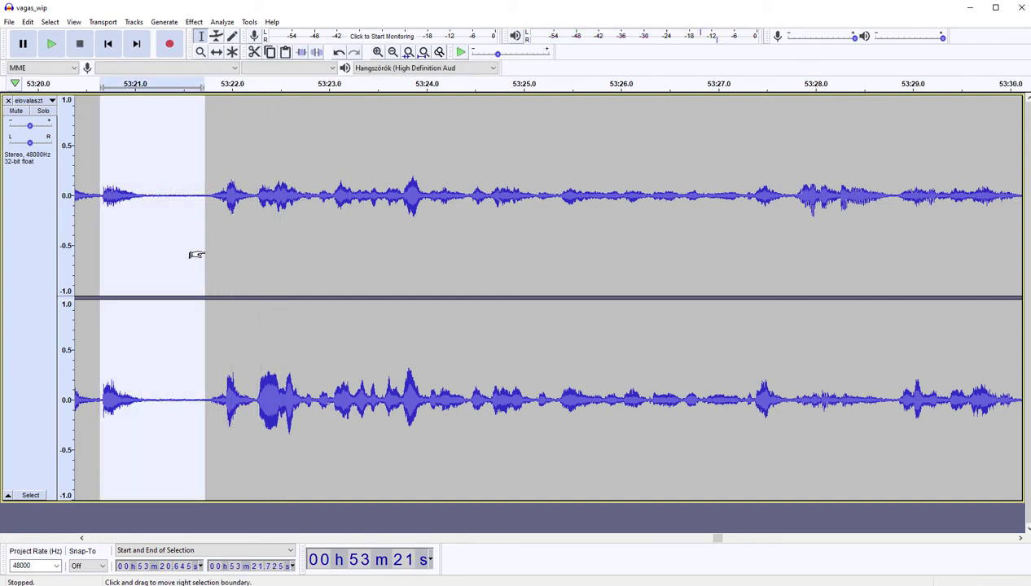
key("Delete")
key("space")
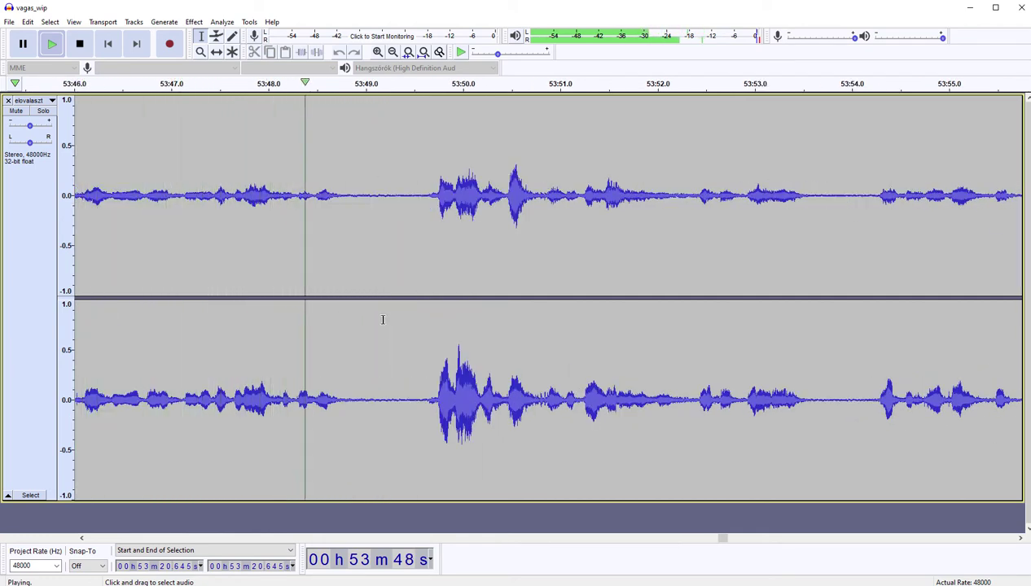
Step: Cut about 0.6 s of the pause at 53:48.956 and the silence from 53:53.030 to 53:53.549, playing on after each cut
left_click_drag(361, 326, 422, 317)
key("Delete")
key("space")
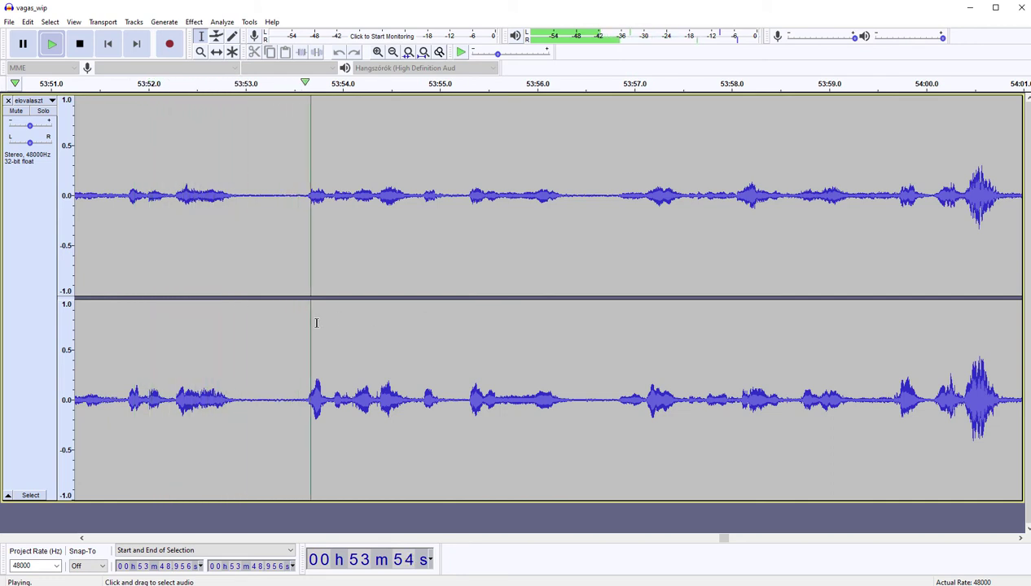
left_click_drag(249, 324, 297, 323)
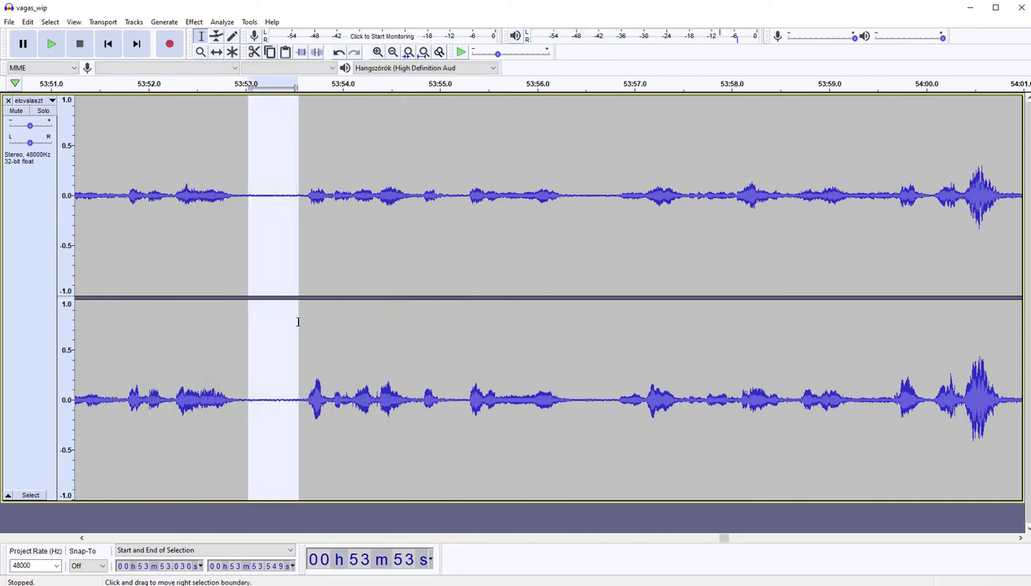
key("Delete")
key("space")
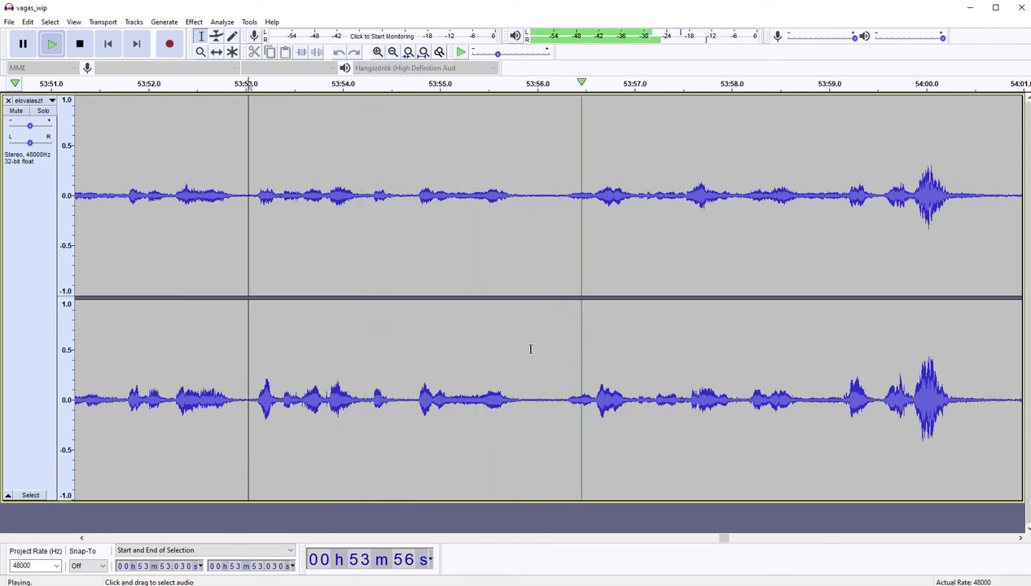
Step: Delete the silence from 53:55.873 to 53:56.305 and play back from the cut
left_click_drag(525, 329, 565, 316)
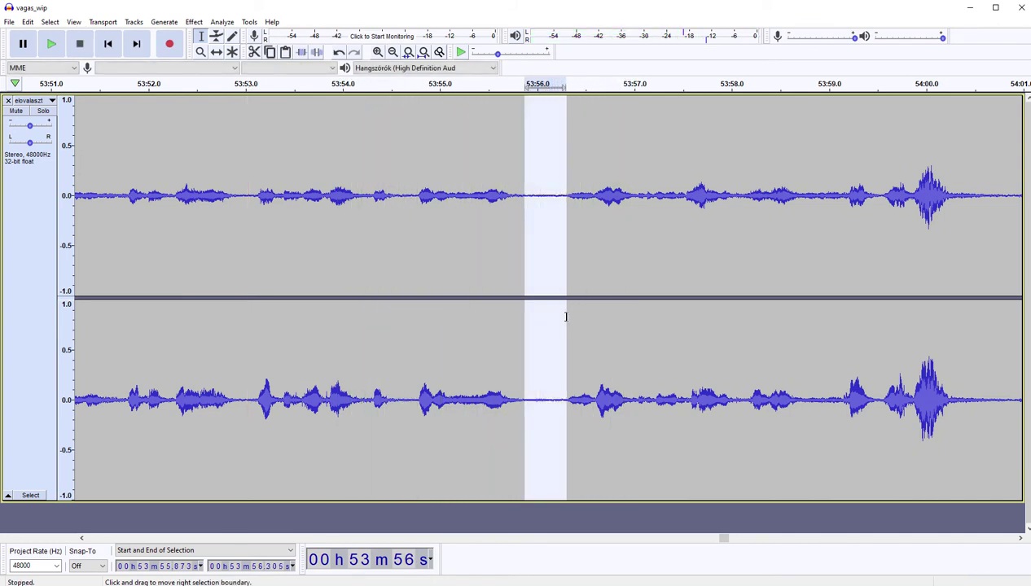
key("Left")
key("space")
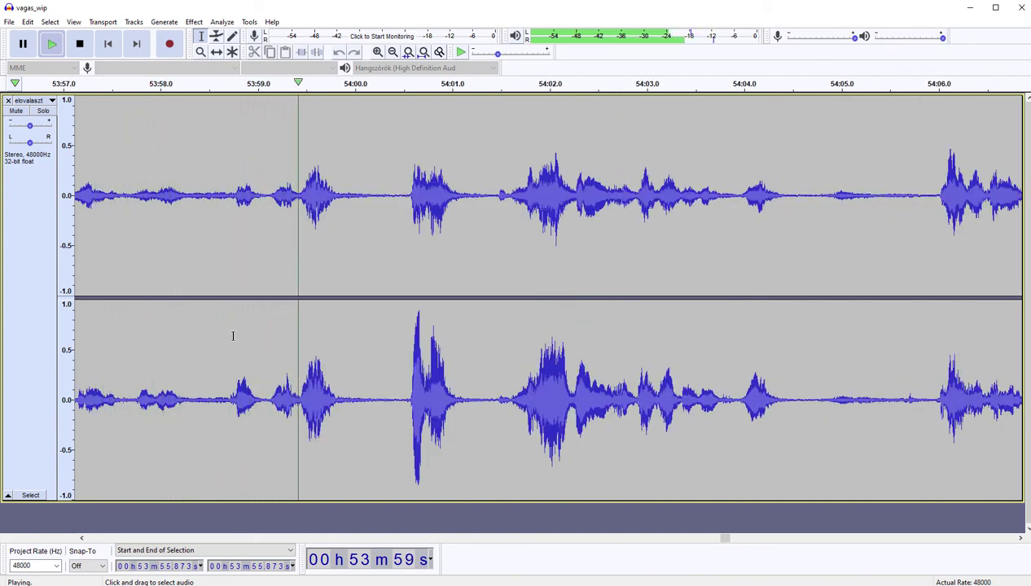
Step: Check the audio from 53:57.706, delete the passage from 53:58.266 to 54:00.525 and play back from the cut
key("space")
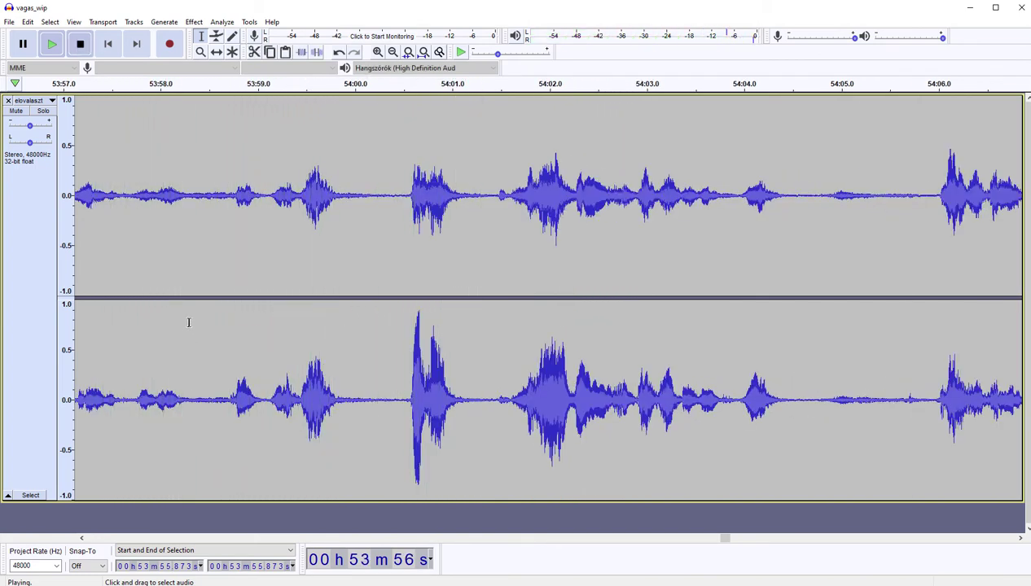
left_click(132, 323)
key("space")
key("space")
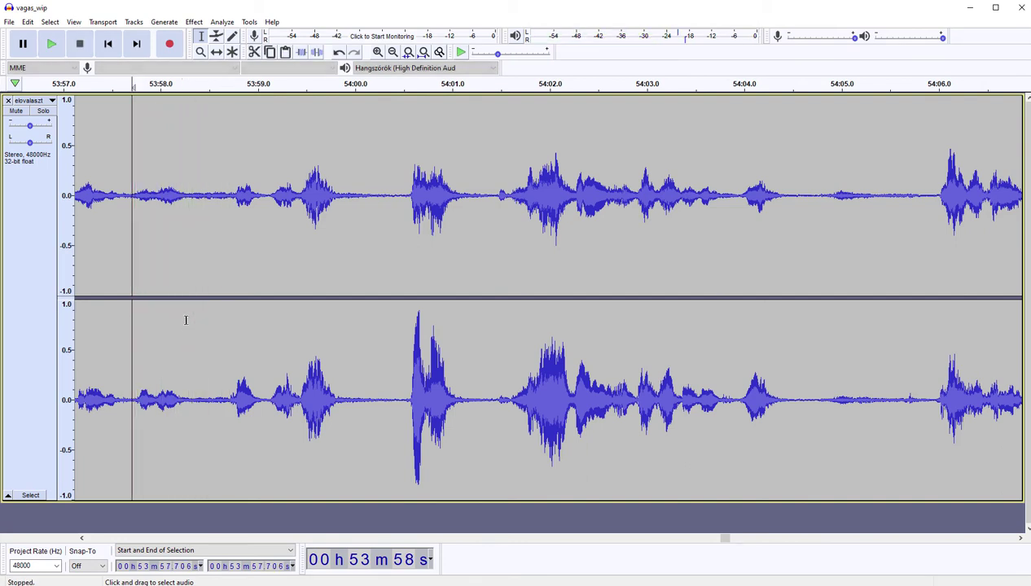
left_click_drag(185, 325, 404, 325)
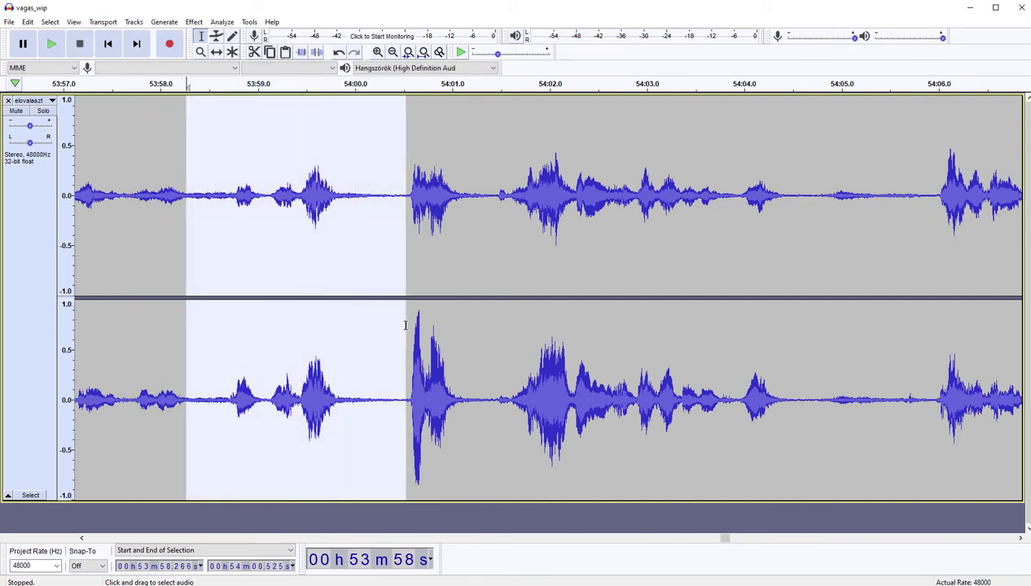
key("Delete")
key("space")
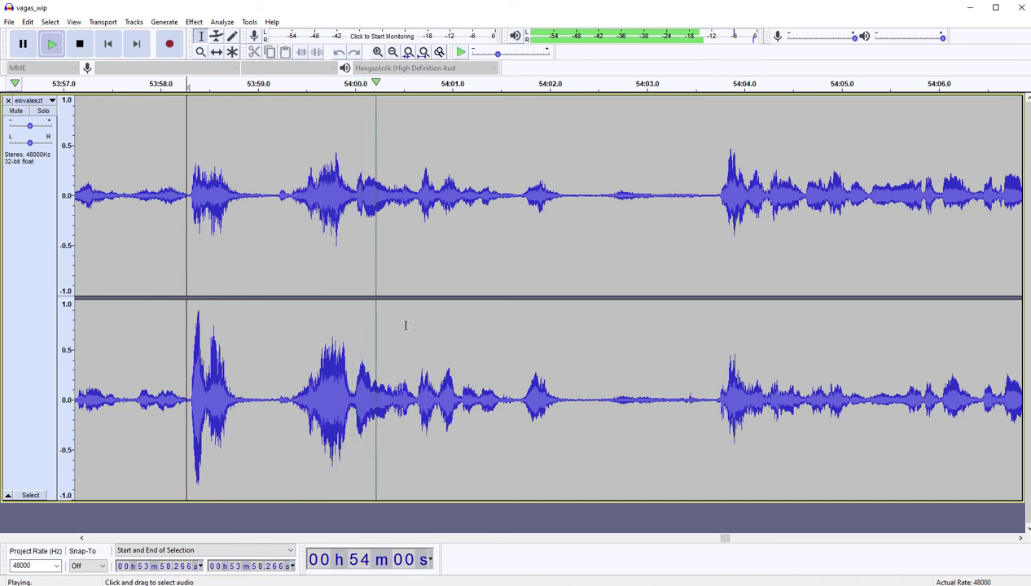
Step: Delete the loud sound from 53:58.266 to 53:59.037 and play back from the cut
key("space")
left_click(261, 328, "shift")
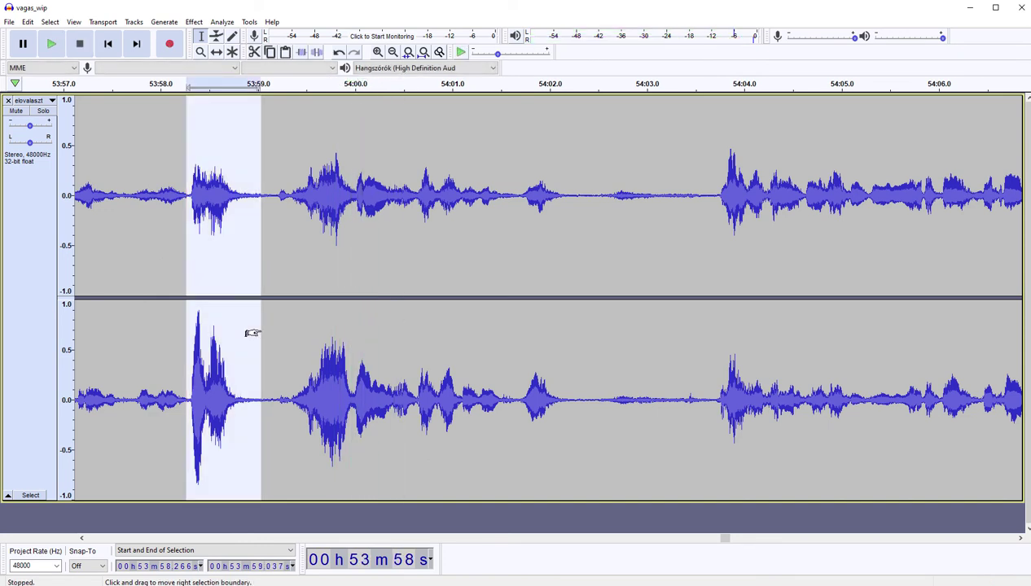
key("Delete")
key("space")
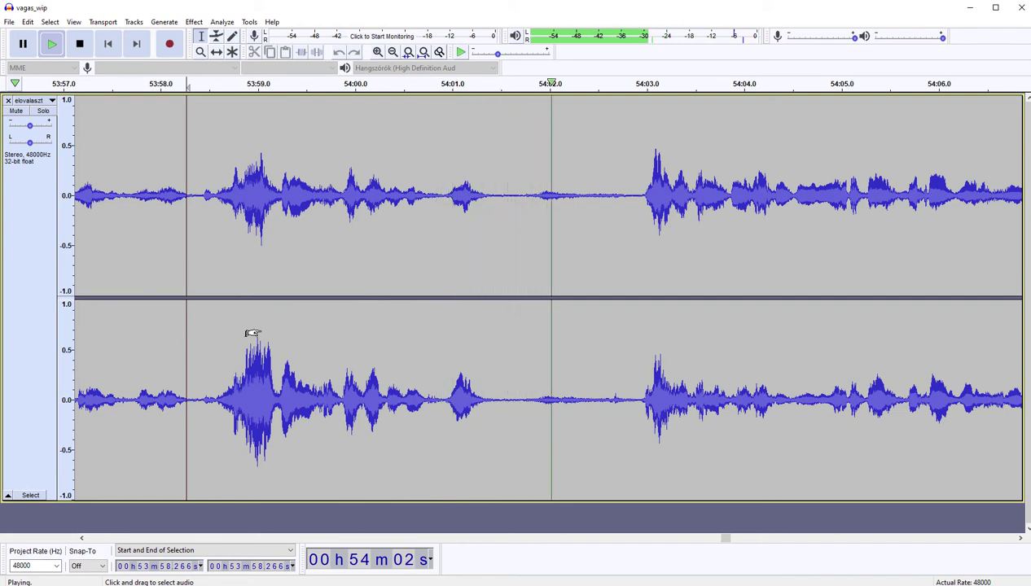
Step: Delete about 1.3 s of pause and faint sound from 54:01.605 and play back from the cut
left_click(510, 341)
left_click(575, 332, "shift")
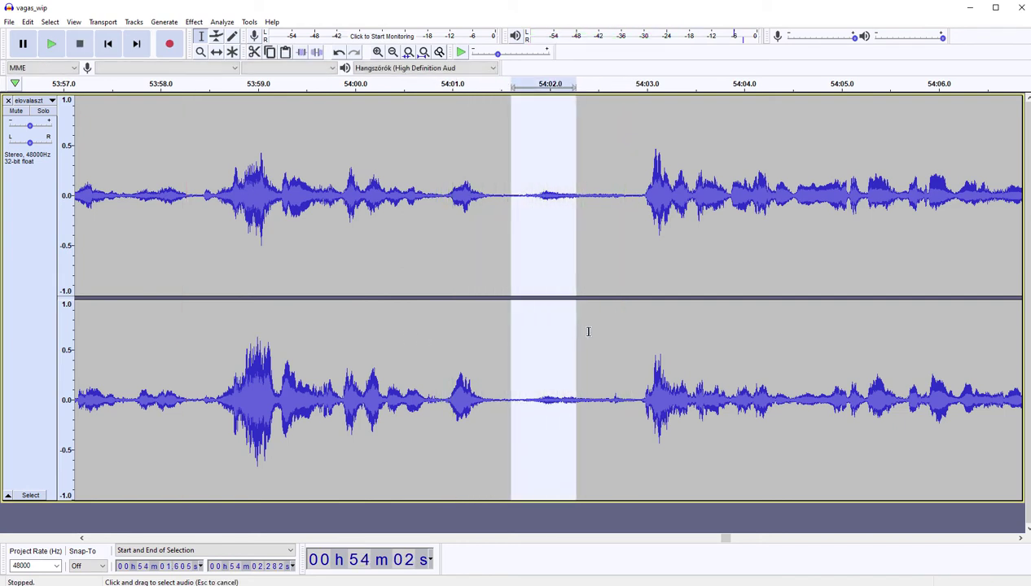
left_click_drag(587, 331, 636, 325)
key("Delete")
key("space")
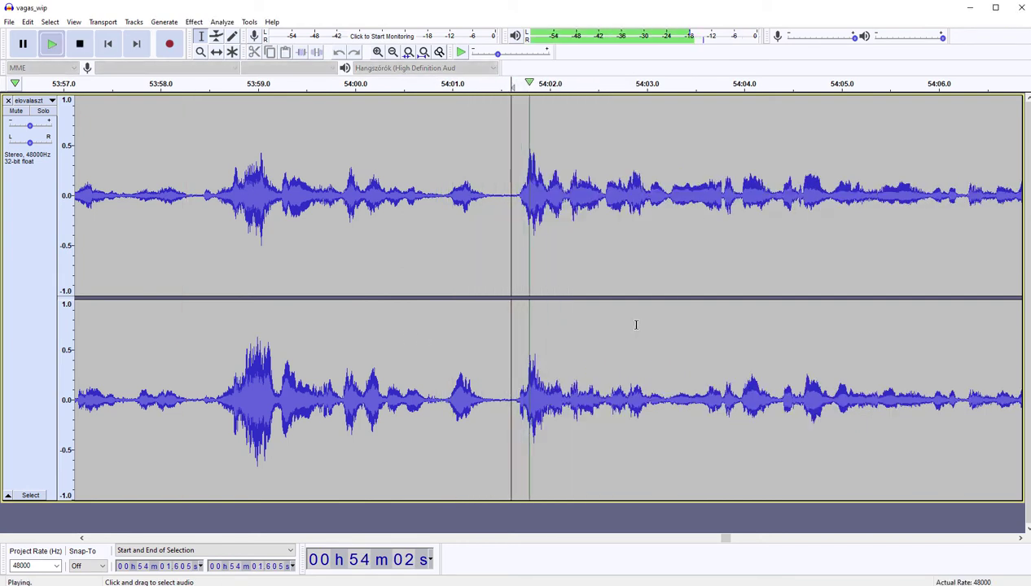
Step: Replay from 54:00.420, delete about 0.5 s at 54:00.928 and resume playback
key("Left")
key("space")
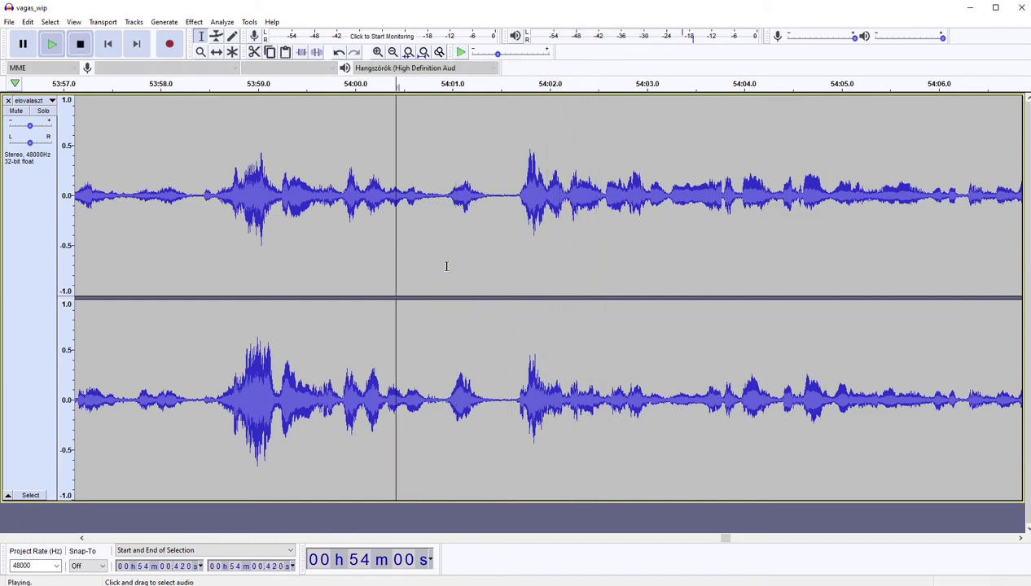
left_click_drag(446, 256, 497, 231)
key("Delete")
key("space")
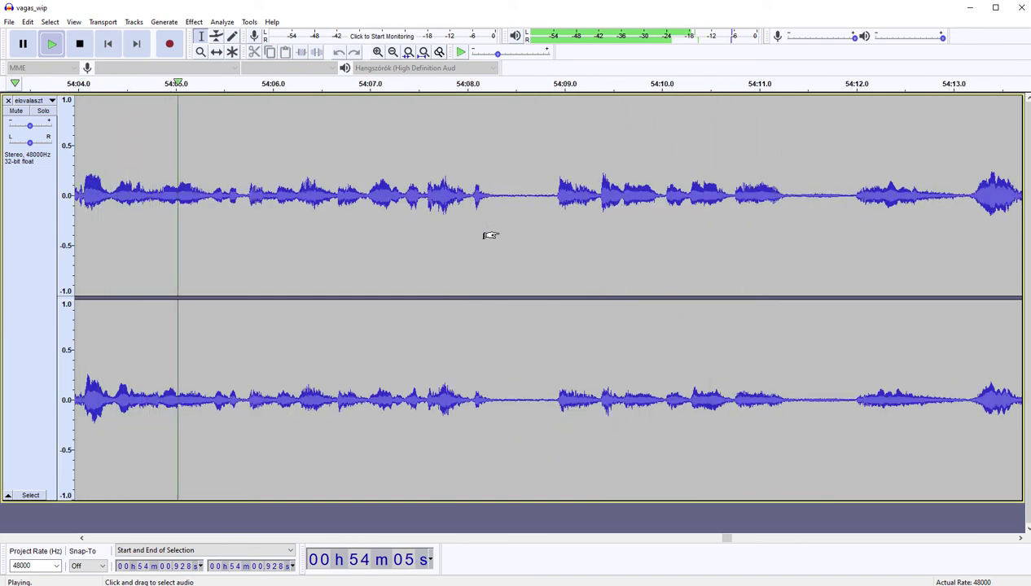
Step: Replay from 54:04.378, delete about 1 s of speech from that point and resume playback
key("space")
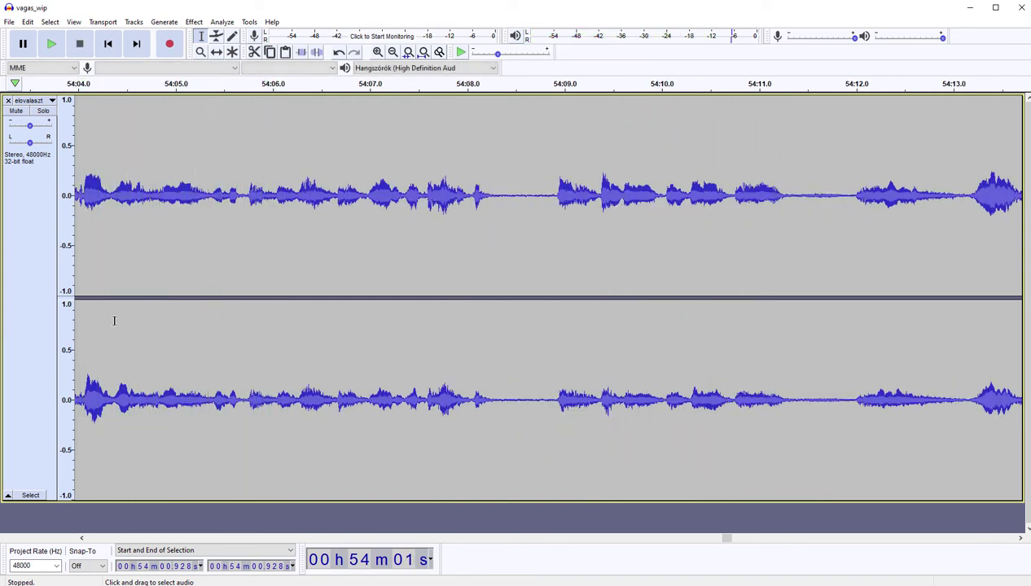
left_click(114, 320)
key("space")
left_click(194, 320, "shift")
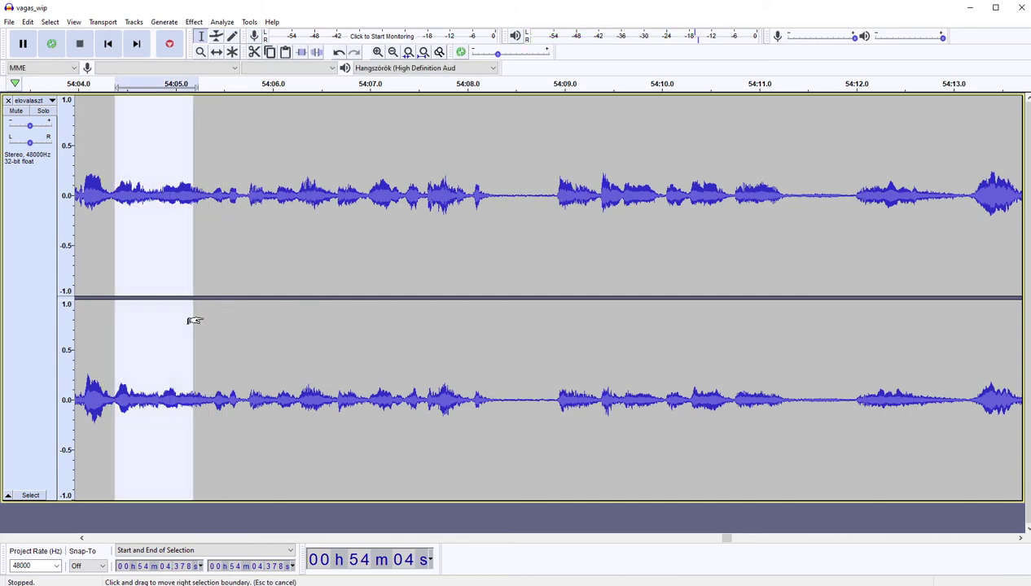
left_click_drag(194, 321, 201, 319)
key("Delete")
key("space")
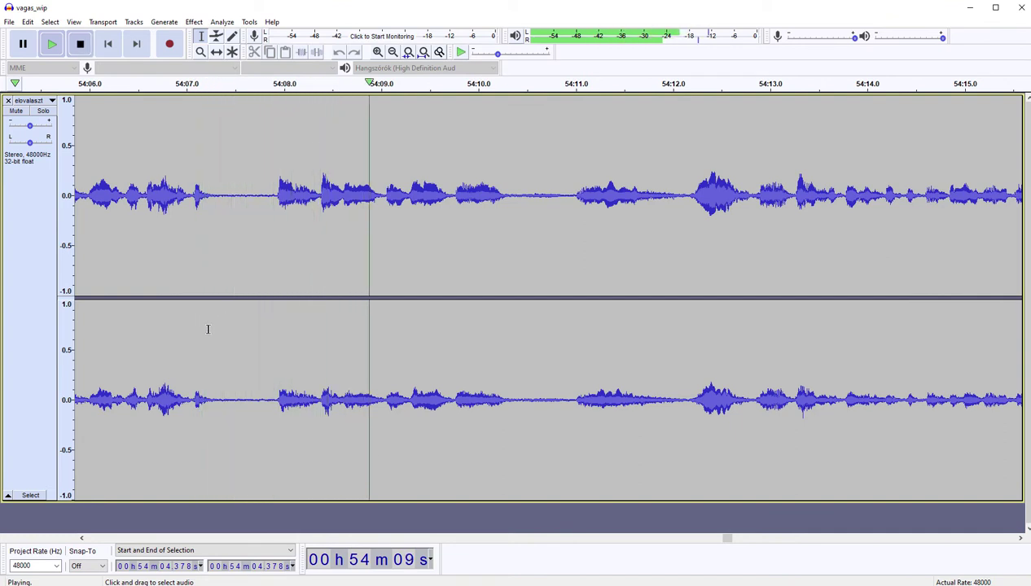
Step: Delete the silence from 54:07.308 to 54:07.897, play on, and delete about 1.1 s at 54:09.164
key("space")
left_click_drag(217, 320, 273, 317)
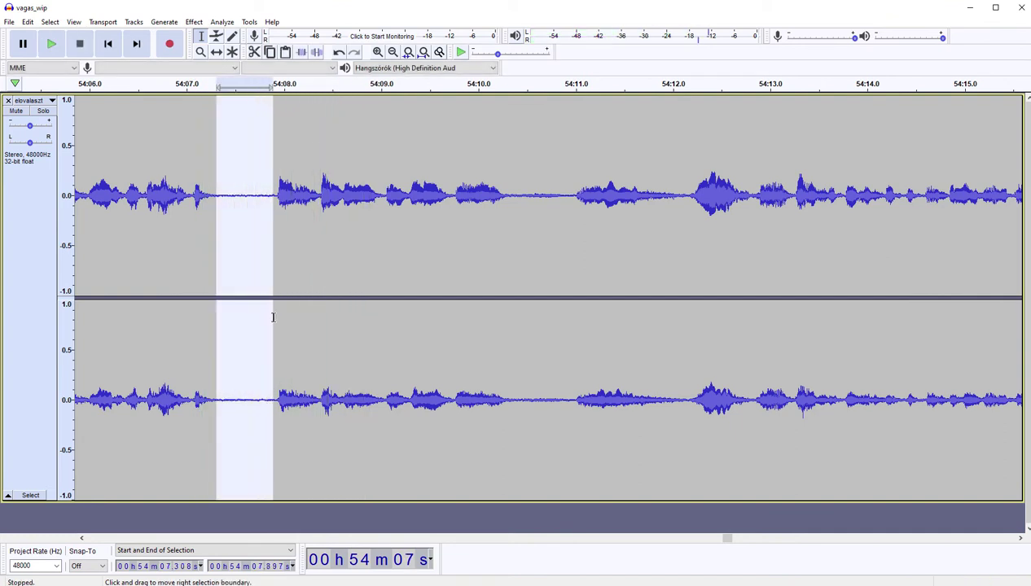
key("Delete")
key("space")
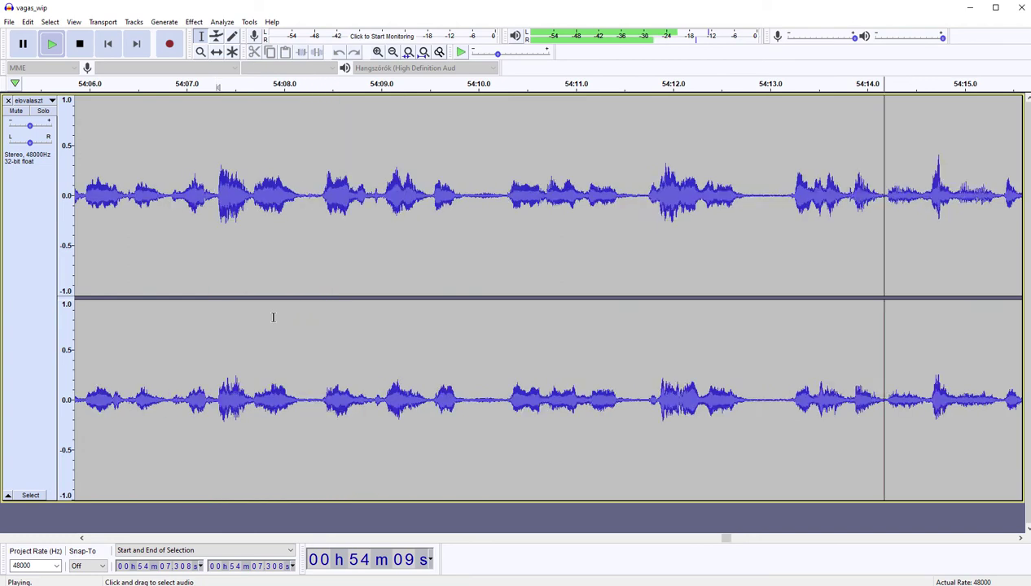
left_click_drag(112, 349, 218, 328)
key("Delete")
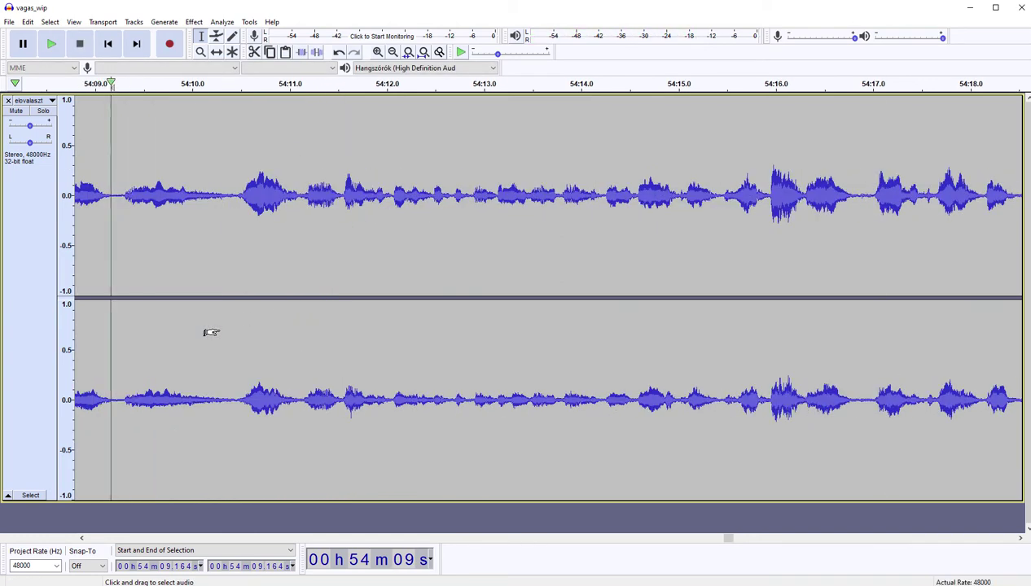
Step: Delete the faint sound from 54:09.164 to 54:10.419 and play back from the cut
key("space")
left_click(220, 331, "shift")
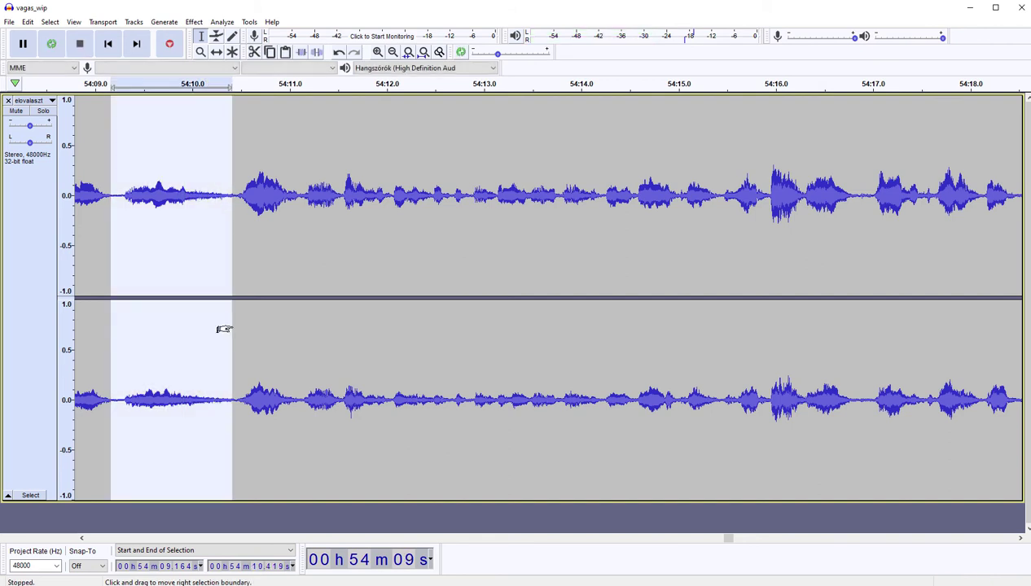
key("Delete")
key("space")
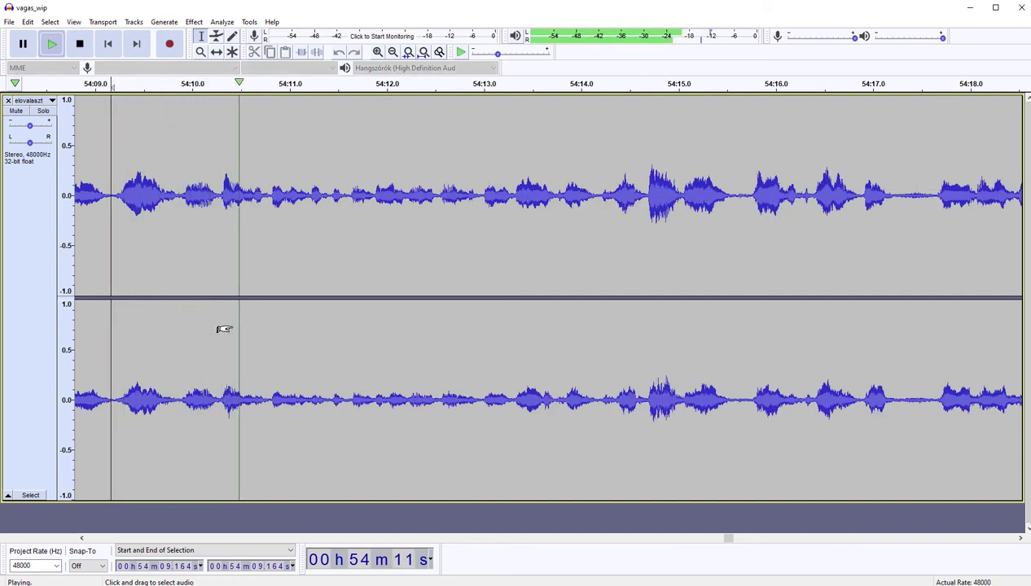
Step: Stop playback, delete the short sound from 54:09.859 to 54:10.291 and play on from the cut
key("space")
left_click_drag(180, 329, 219, 321)
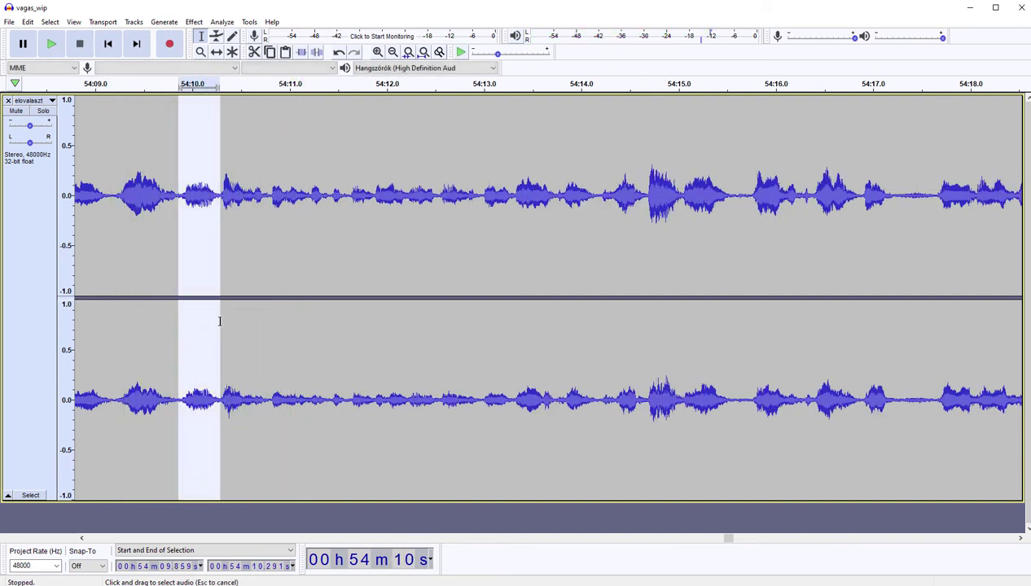
key("Delete")
key("space")
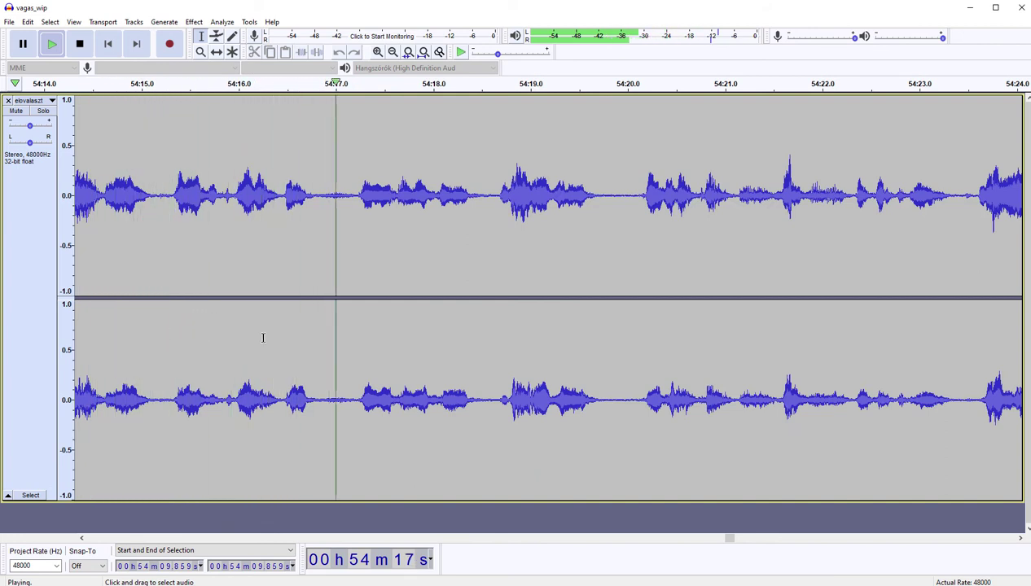
Step: Delete the pause from 54:16.864 to 54:17.196 and play back from the cut
left_click_drag(323, 325, 353, 323)
key("space")
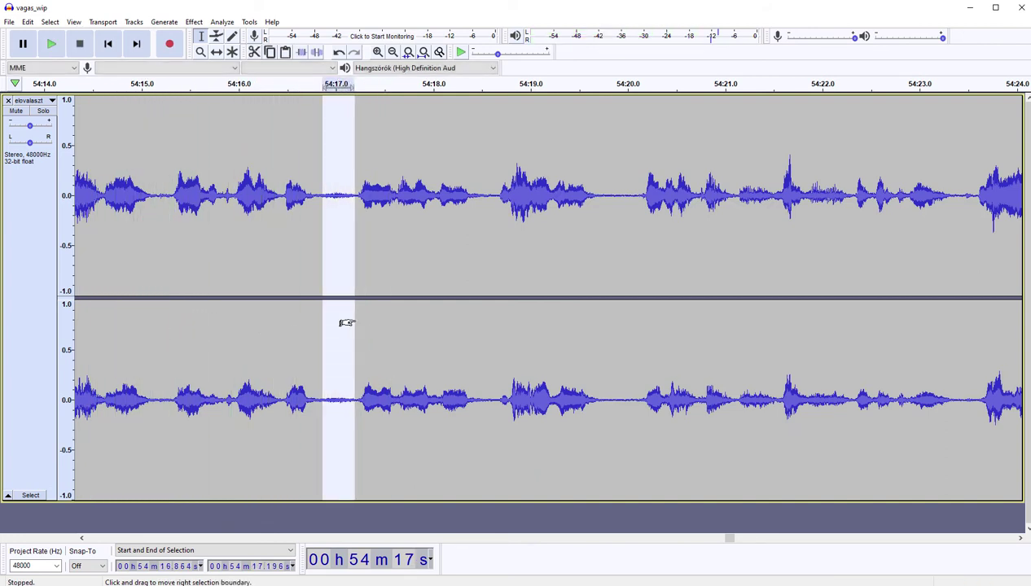
key("Delete")
key("space")
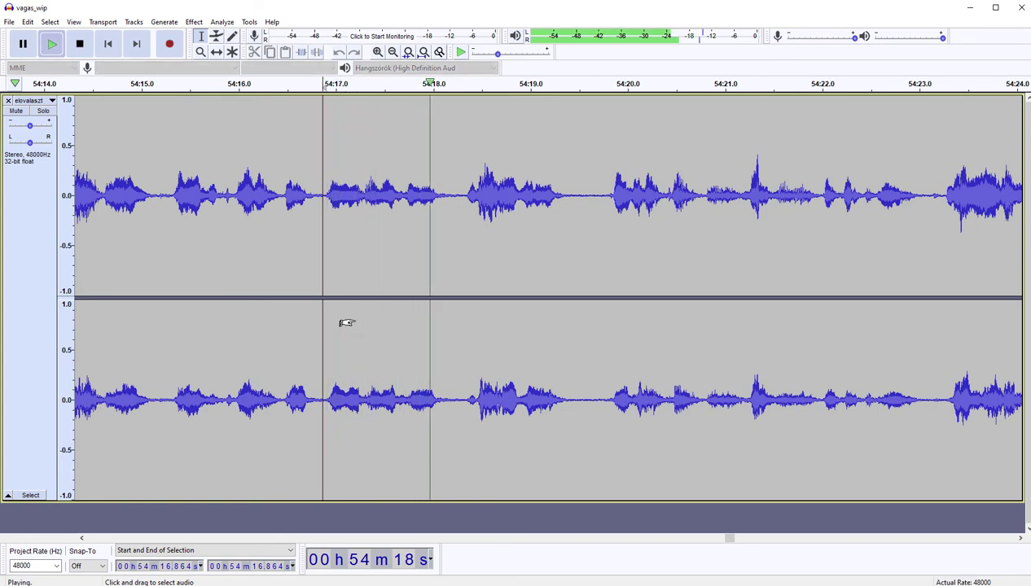
Step: Stop playback, delete the short sound from 54:16.864 to 54:17.260 and listen on from there
key("space")
left_click(356, 321, "shift")
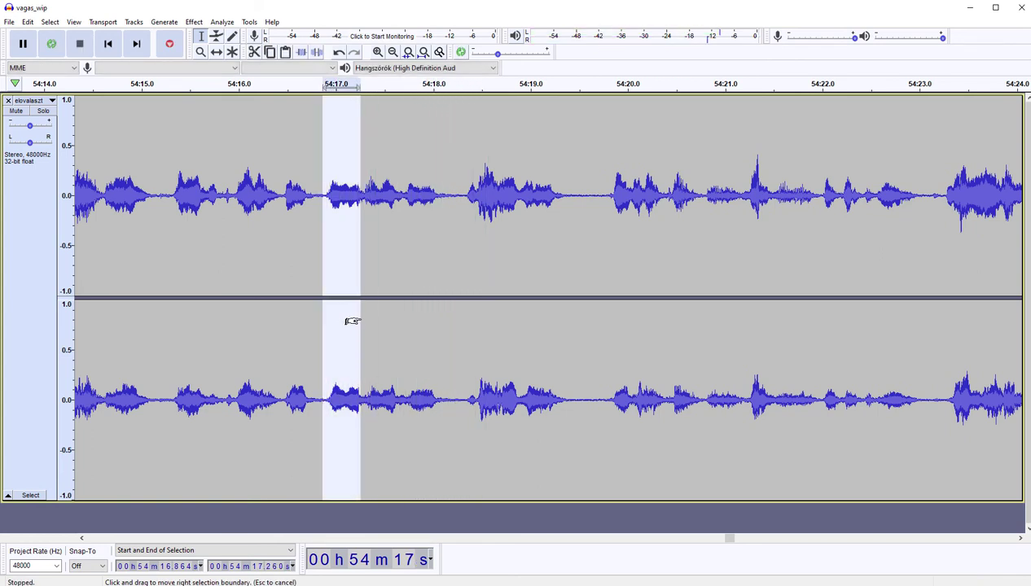
key("Delete")
key("space")
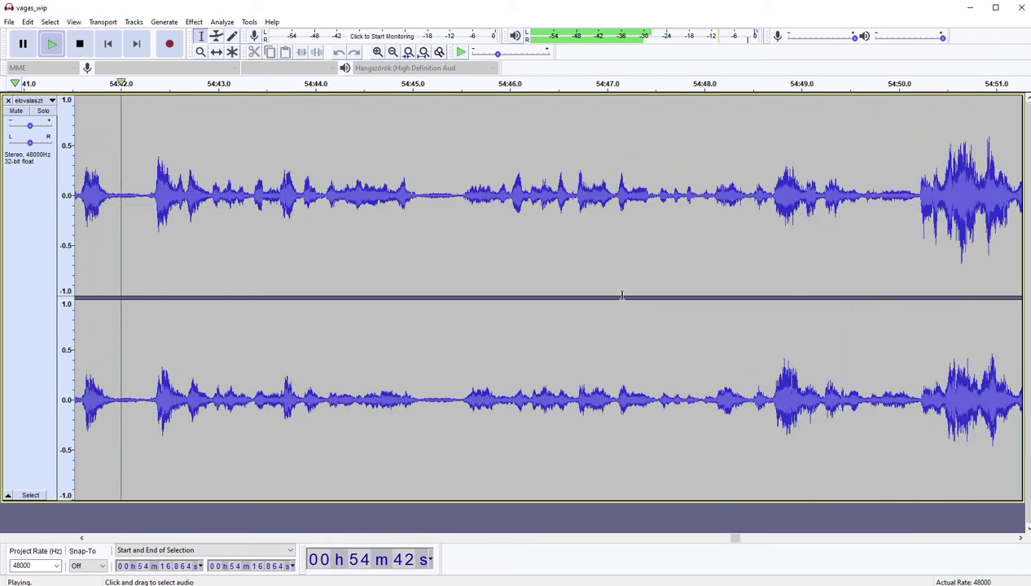
Step: Replay from 54:41.205, delete the sound and pause from 54:41.579 to 54:42.197, and resume playback
key("space")
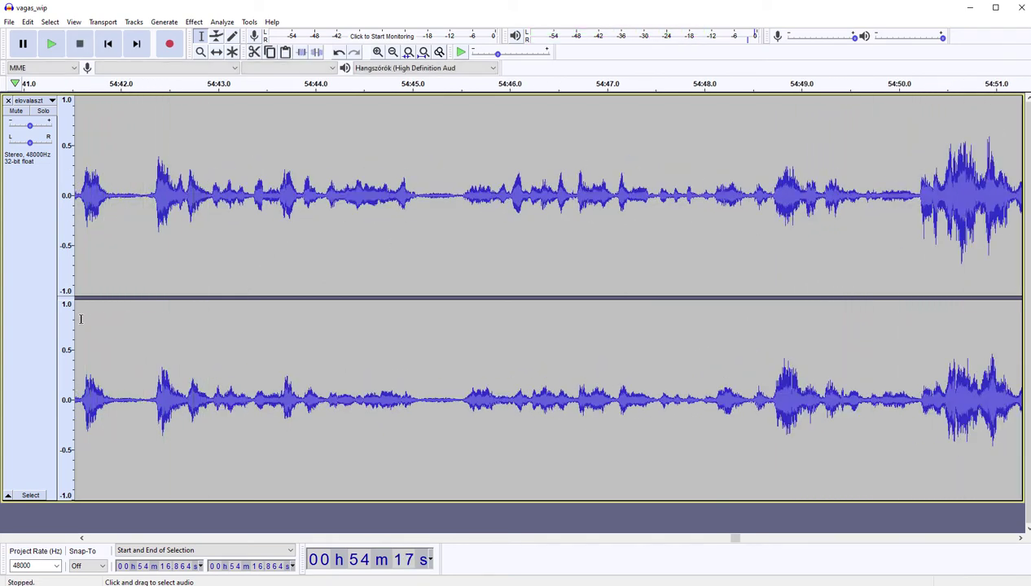
left_click_drag(81, 318, 71, 325)
left_click(143, 331)
key("space")
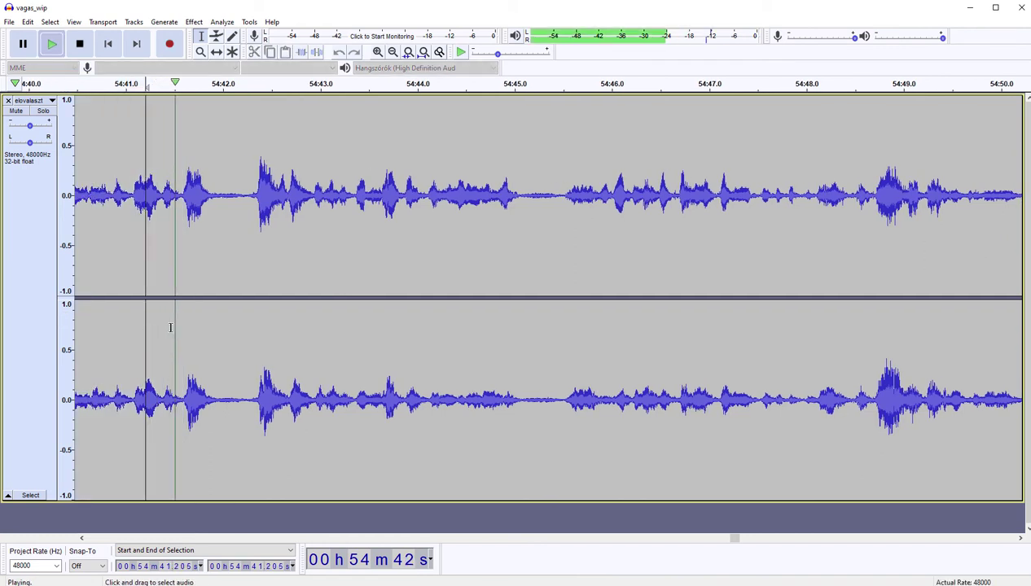
key("space")
left_click_drag(180, 314, 241, 313)
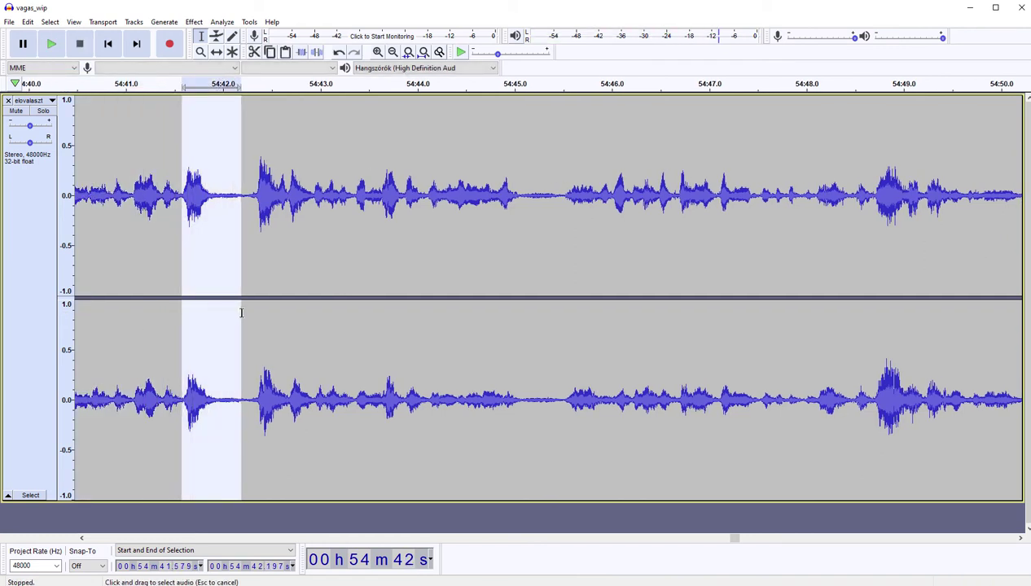
key("Delete")
key("space")
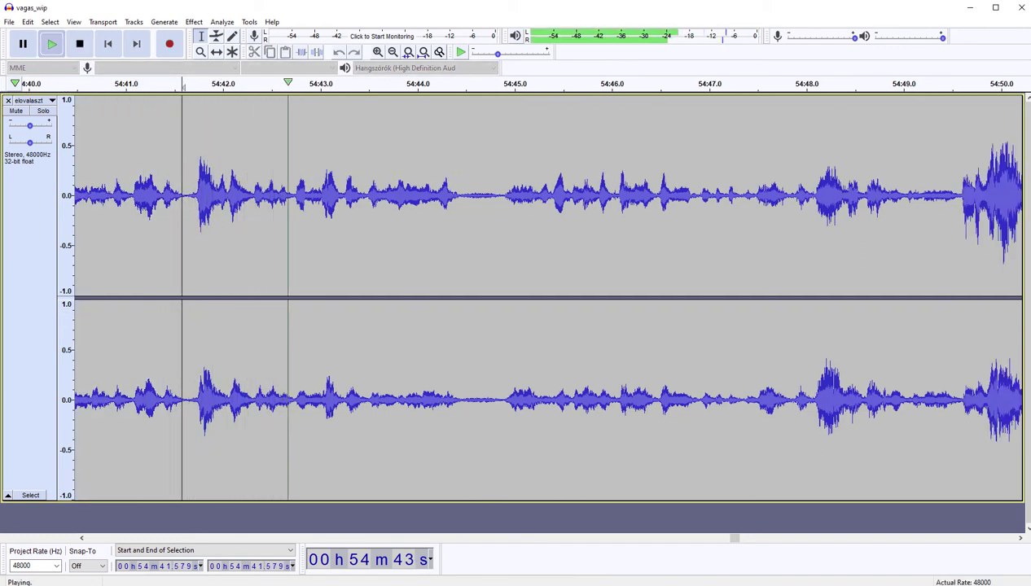
Step: Replay from 54:41.579, delete the pause and faint sound from 54:44.427 to 54:45.221, and resume playback
key("space")
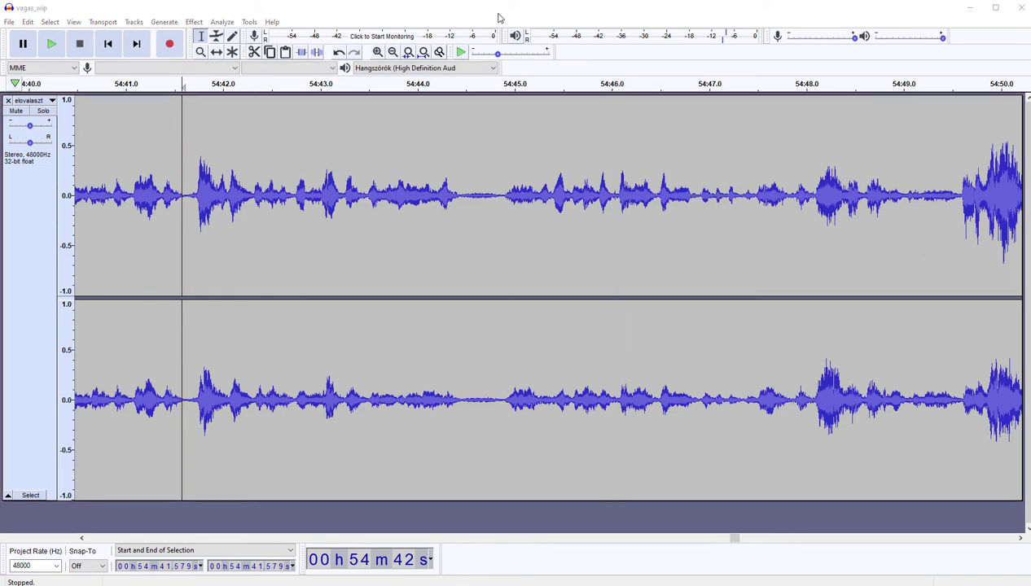
left_click(484, 14)
key("space")
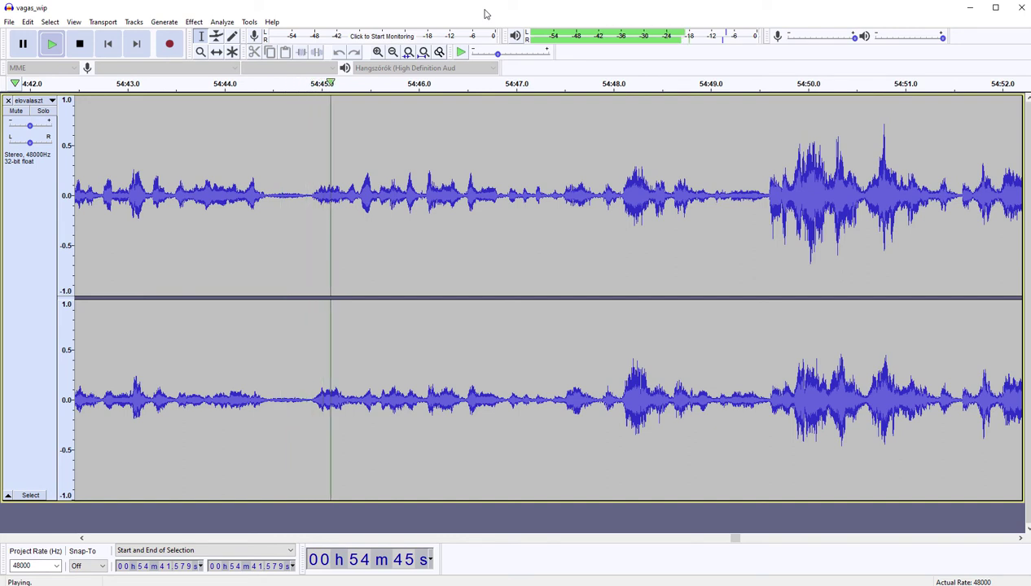
key("space")
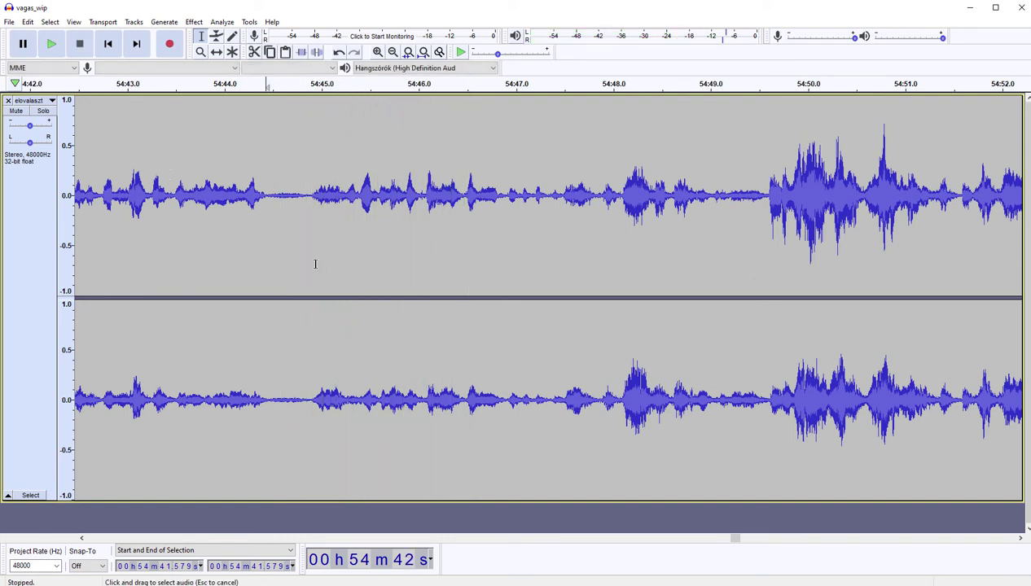
left_click_drag(265, 262, 341, 259)
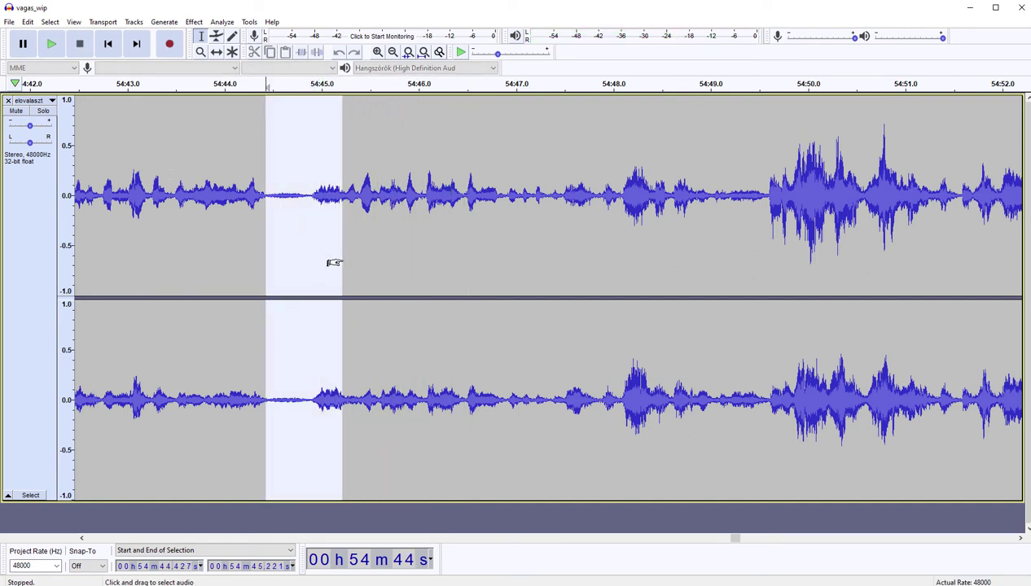
key("Left")
key("space")
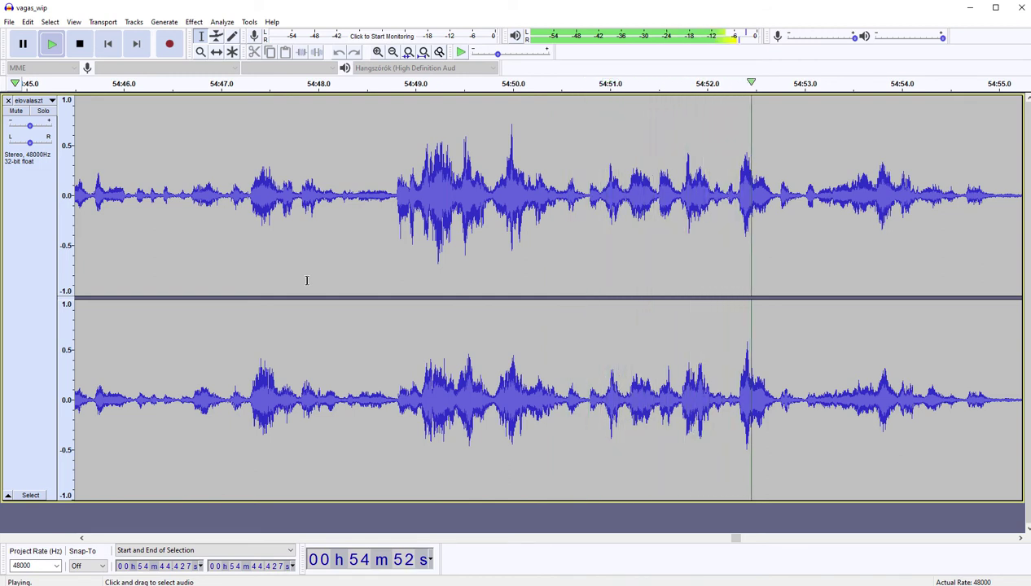
Step: Replay the passage before 54:52, delete the speech from 54:48.758 to 54:51.700, and play back from the cut
key("space")
left_click(351, 261)
key("space")
key("space")
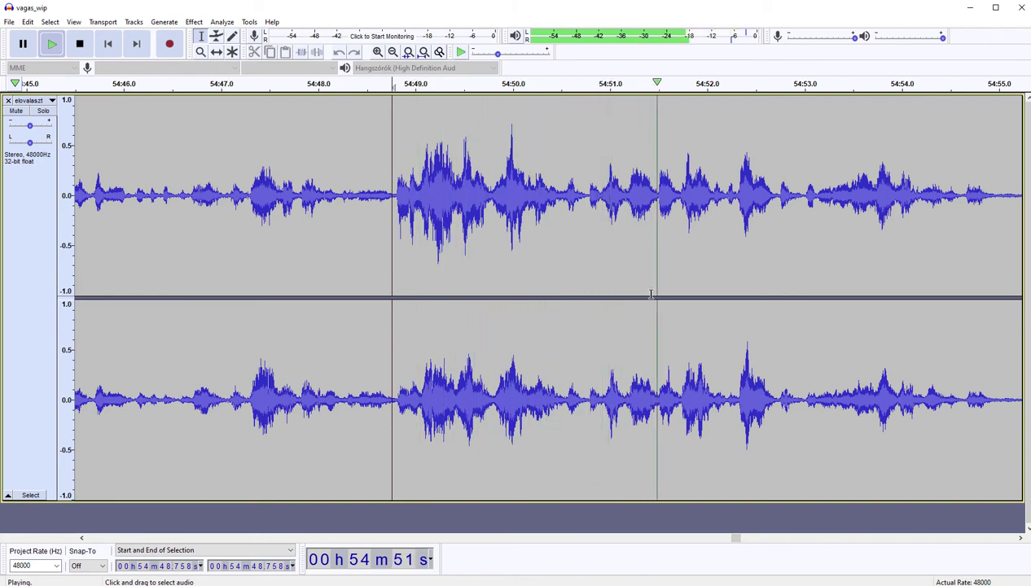
left_click(675, 282, "shift")
left_click_drag(668, 282, 669, 282)
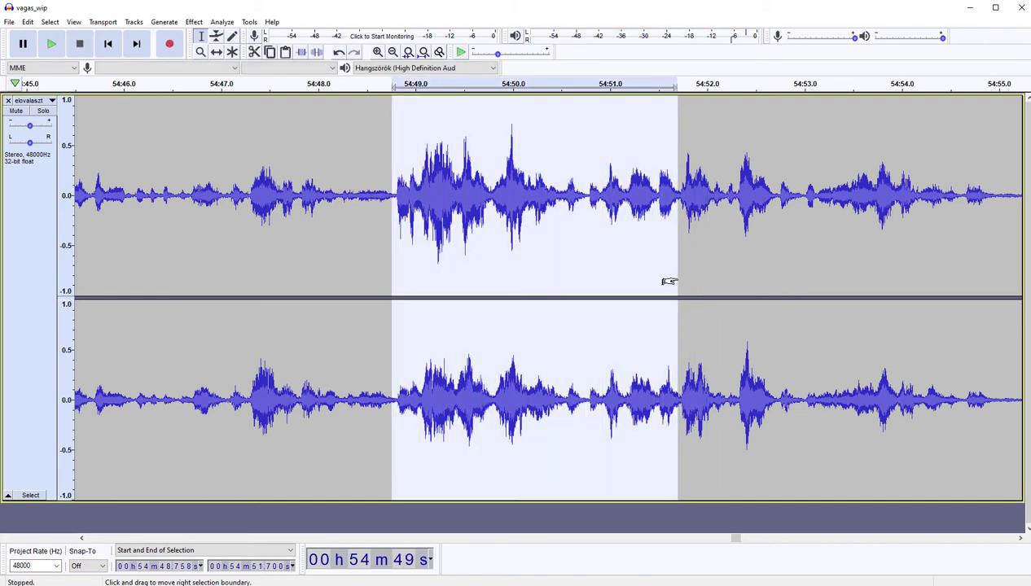
key("Delete")
key("space")
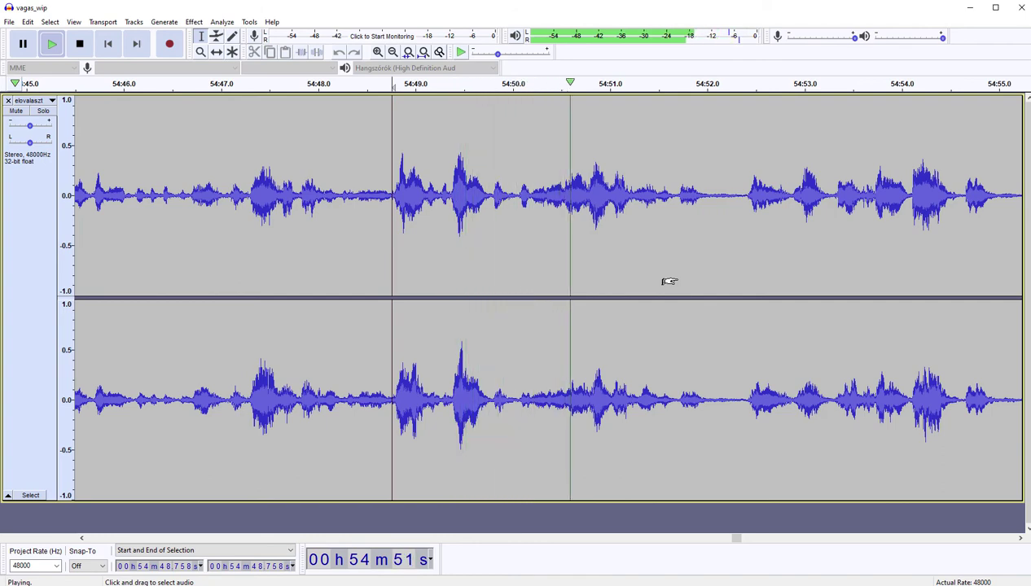
Step: Delete the passage from 54:51.683 to 54:52.827 and play back from the cut
scroll(664, 281, "right", 5)
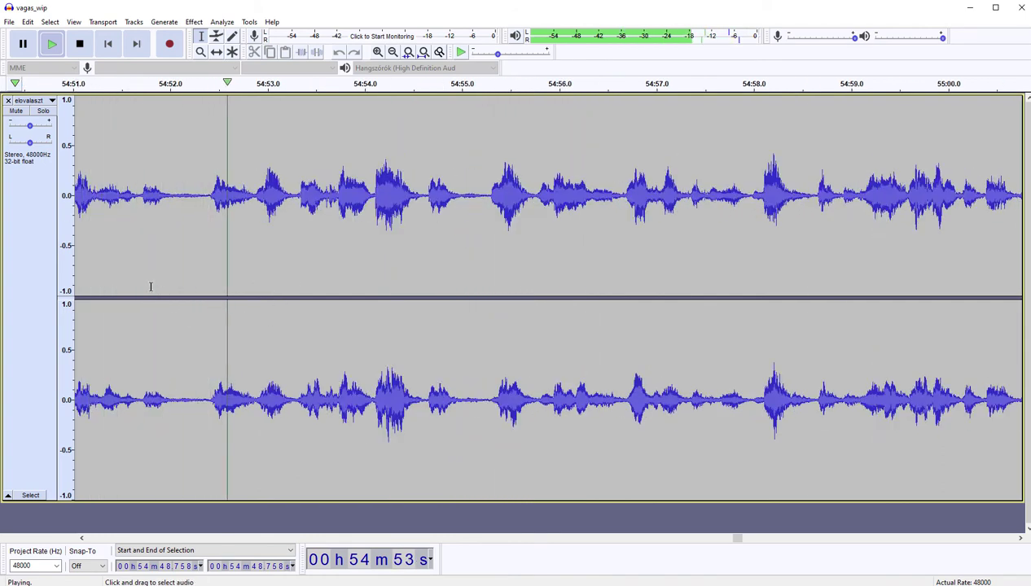
left_click_drag(138, 267, 251, 258)
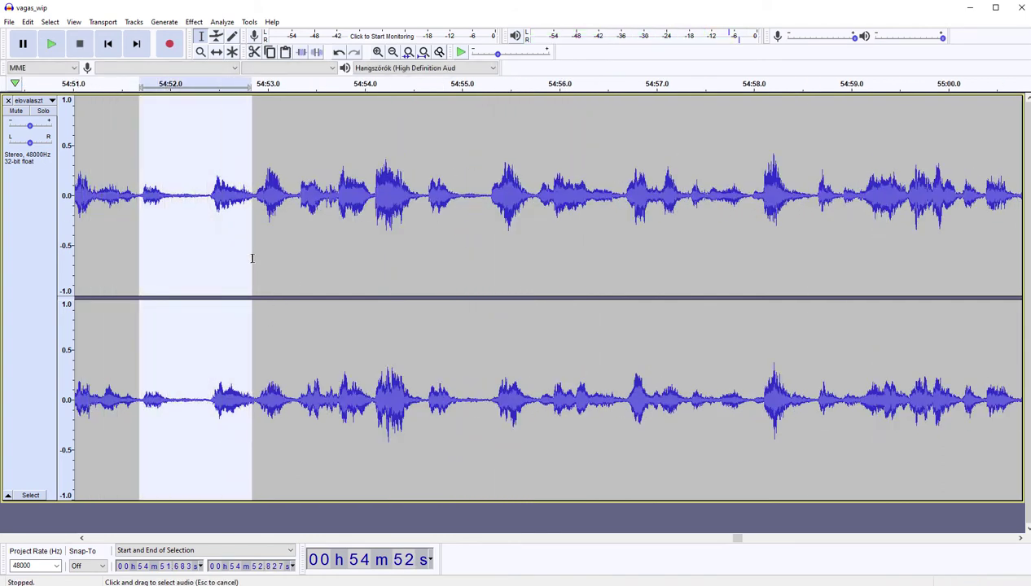
key("Delete")
key("space")
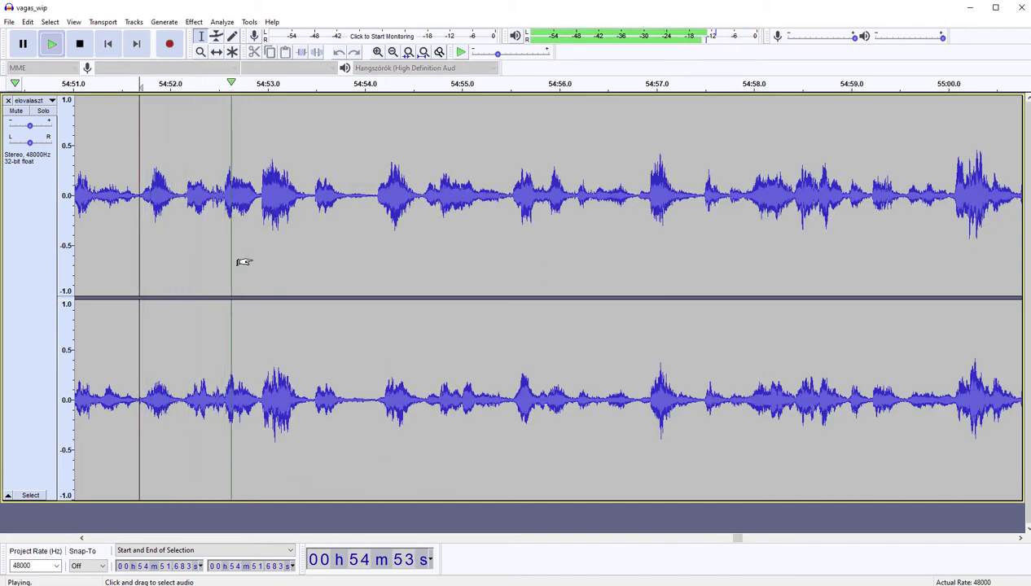
Step: Stop playback, delete the short sound and pause from 54:53.452 to 54:54.059, and listen on from the cut
scroll(245, 262, "right", 3)
key("space")
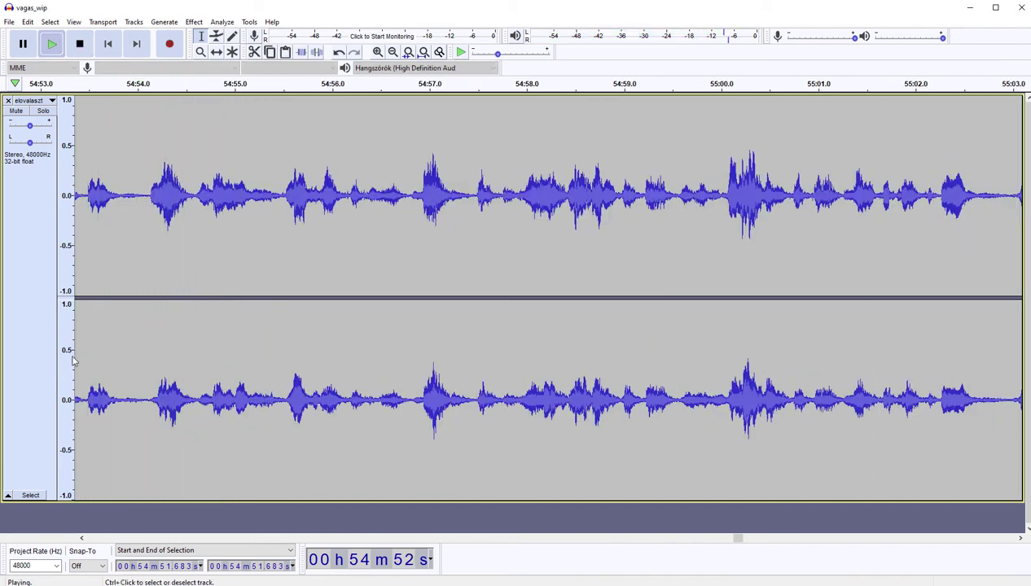
left_click_drag(82, 337, 142, 324)
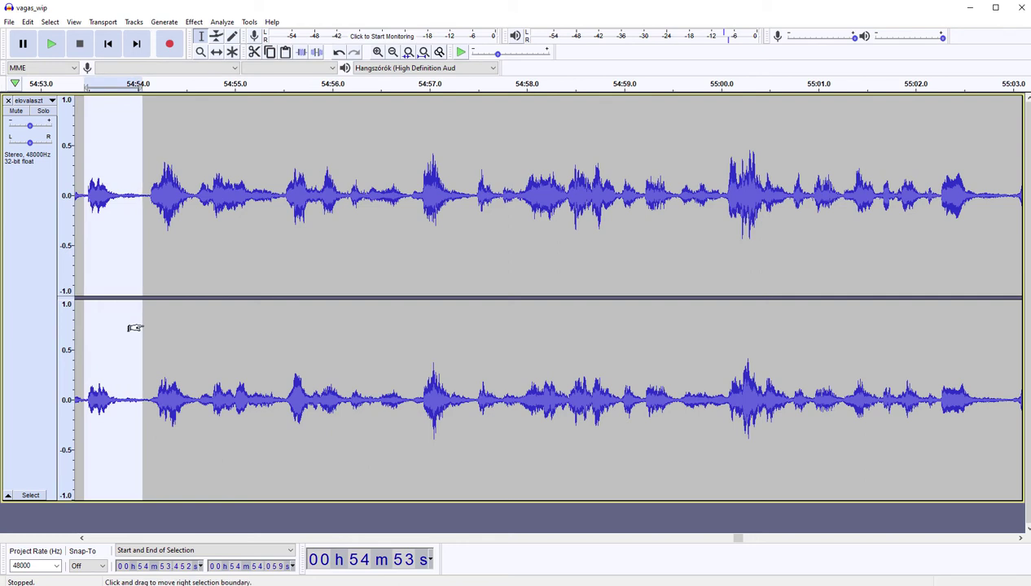
key("Delete")
key("space")
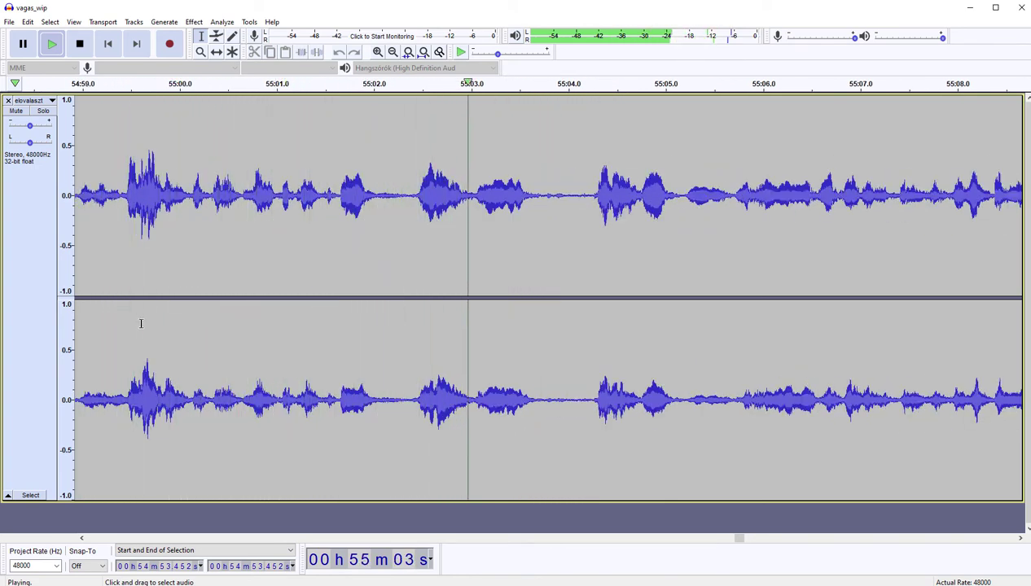
Step: Stop playback, delete the passage from 55:01.635 to 55:04.233 and play back from the cut
key("space")
left_click_drag(338, 340, 590, 338)
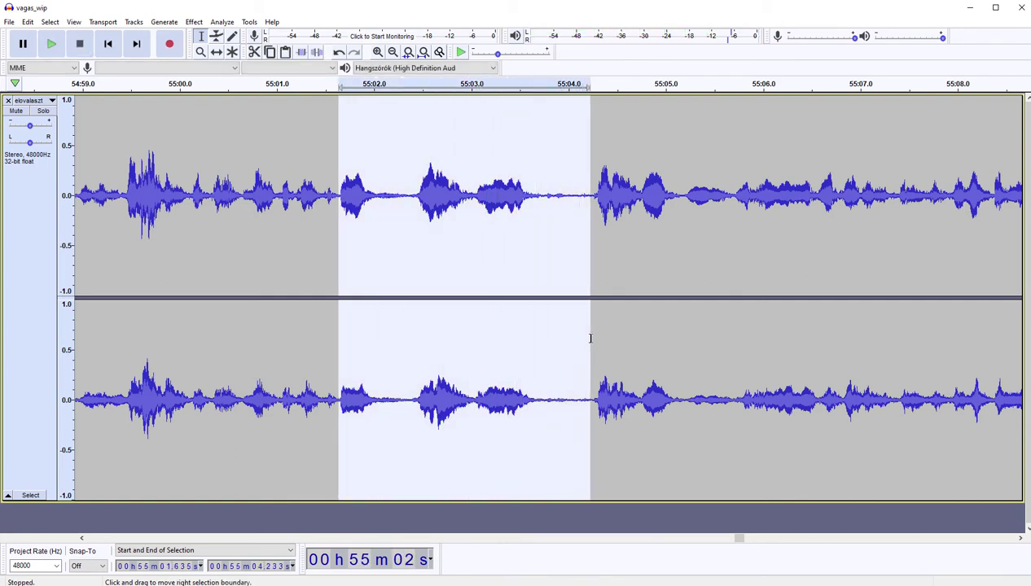
key("Delete")
key("space")
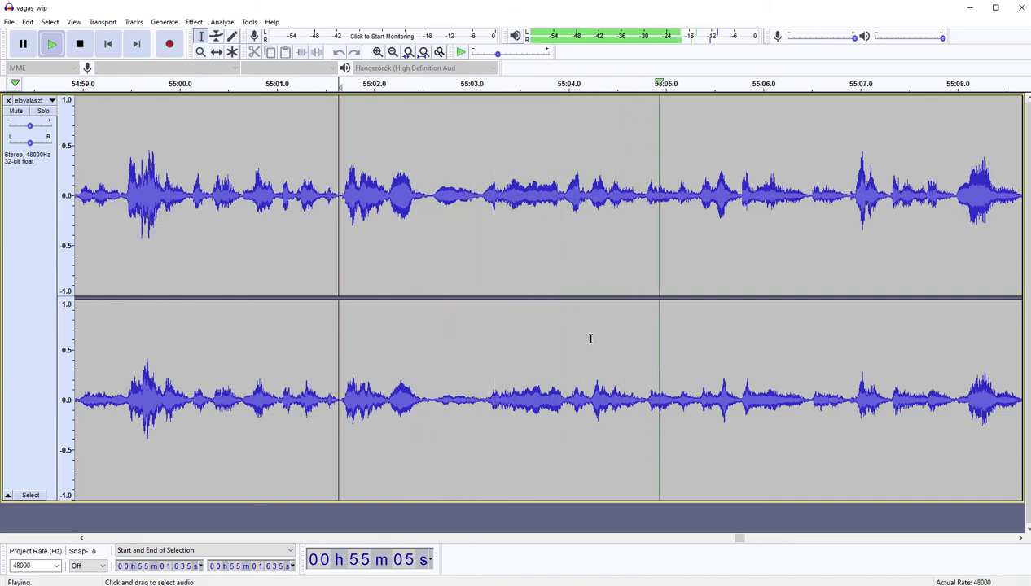
Step: Replay from 55:02.237, delete about 1.4 s of sound from 55:02.534 and resume playback
key("space")
left_click(396, 283)
key("space")
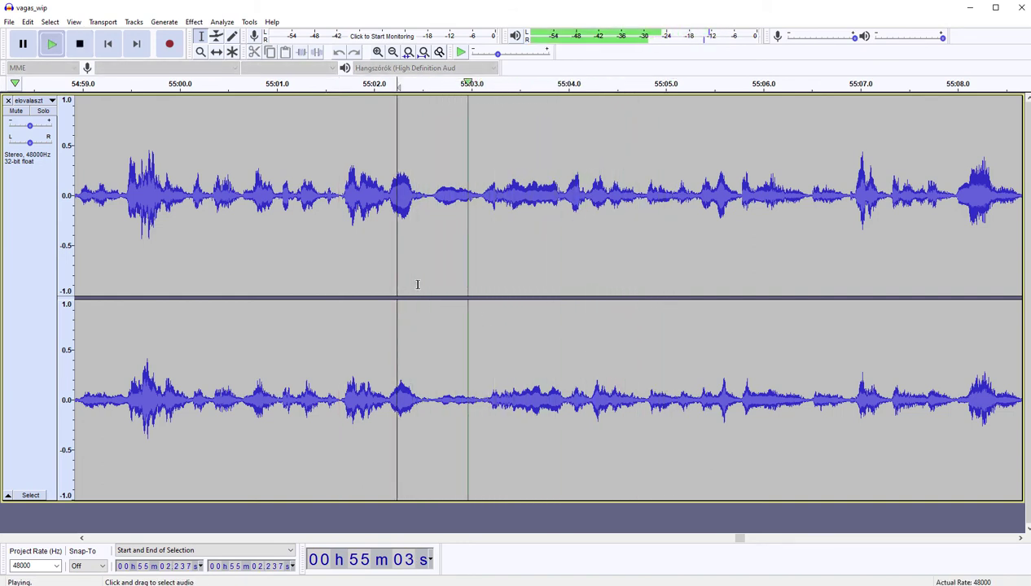
left_click_drag(425, 248, 561, 251)
key("Left")
key("space")
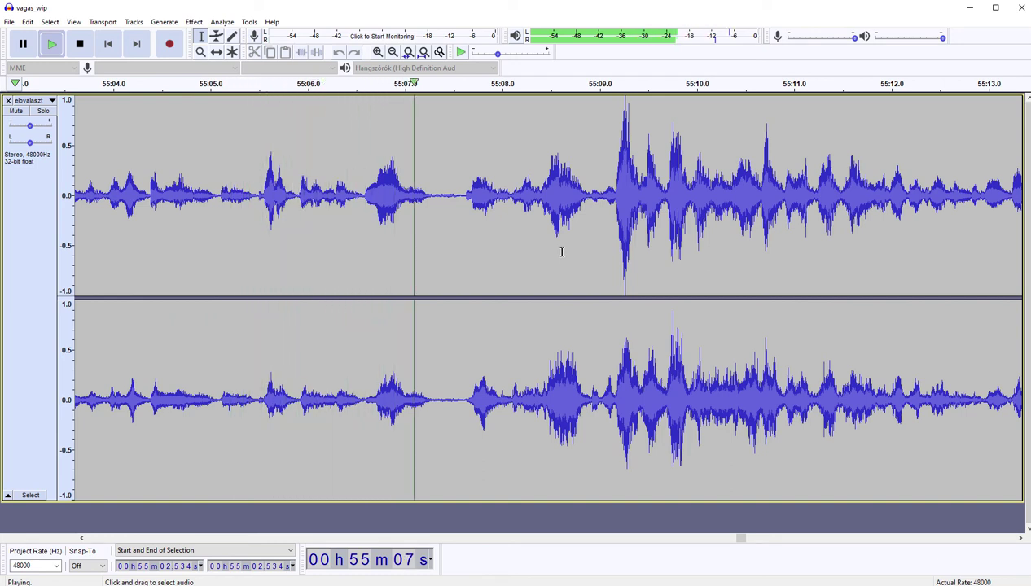
Step: Stop at the pause after 55:07, place the cursor at 55:07.339 and listen on from there
key("space")
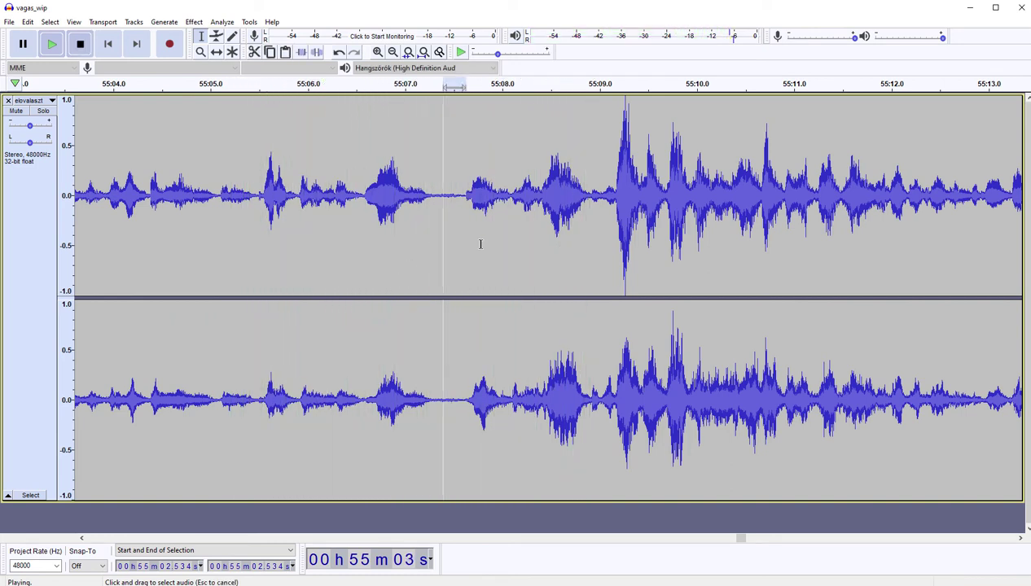
left_click_drag(442, 241, 511, 238)
left_click(439, 246)
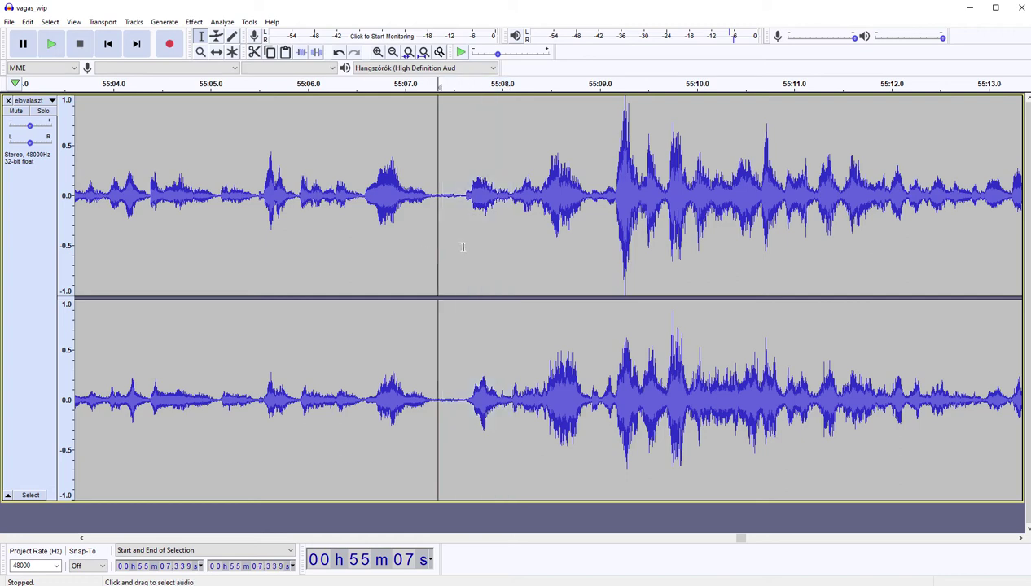
key("space")
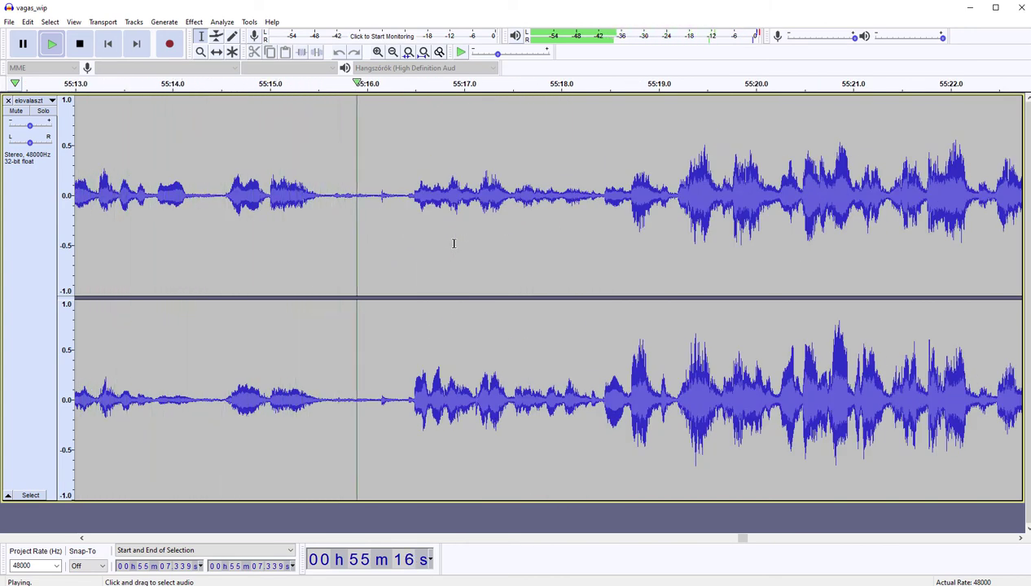
Step: Stop playback, delete the short sound from 55:14.507 to 55:14.985 and play back from the cut
key("space")
left_click_drag(222, 364, 268, 333)
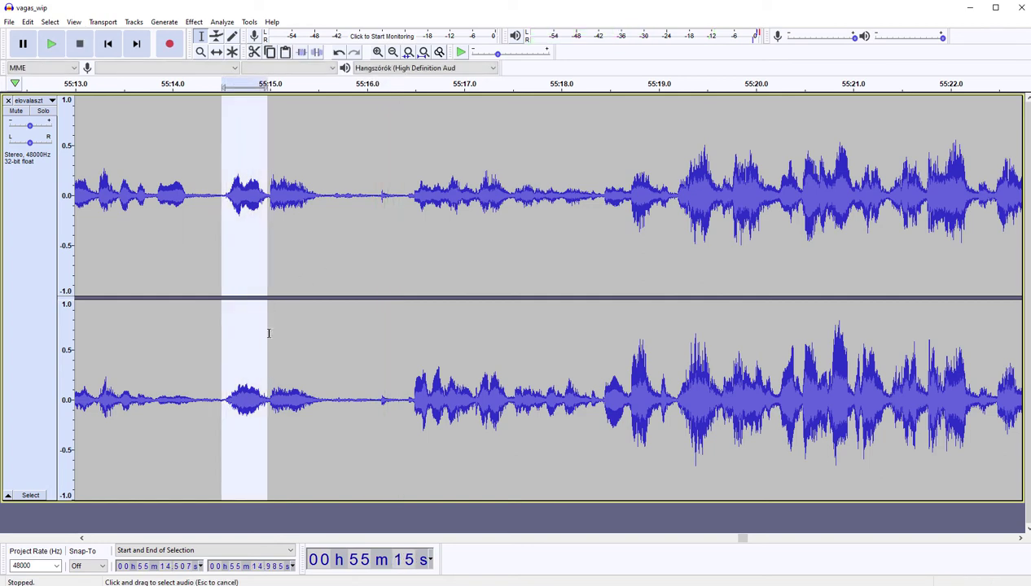
key("Delete")
key("space")
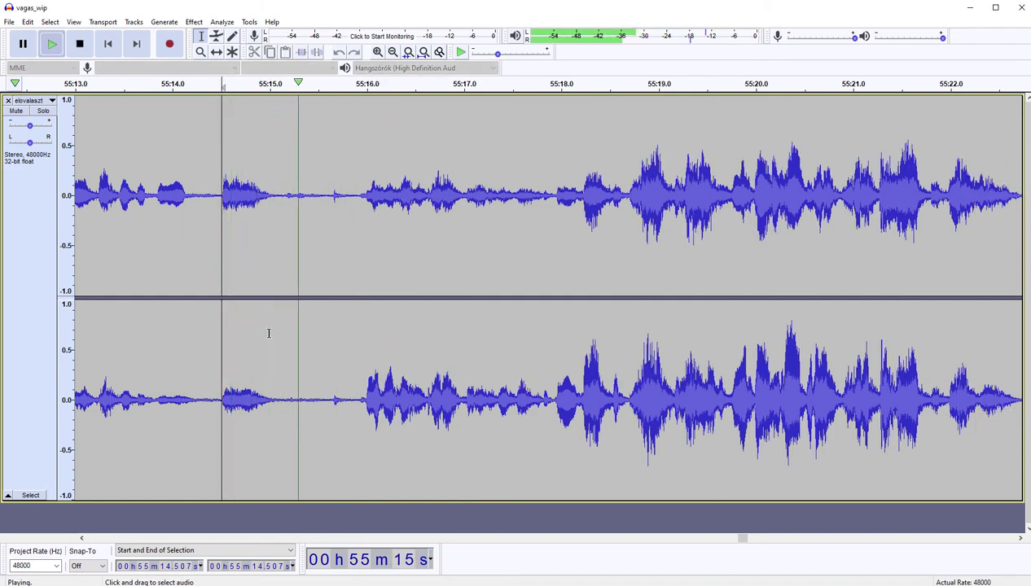
Step: Stop playback, delete about 0.3 s of the pause from 55:15.499 and play back from the cut
key("space")
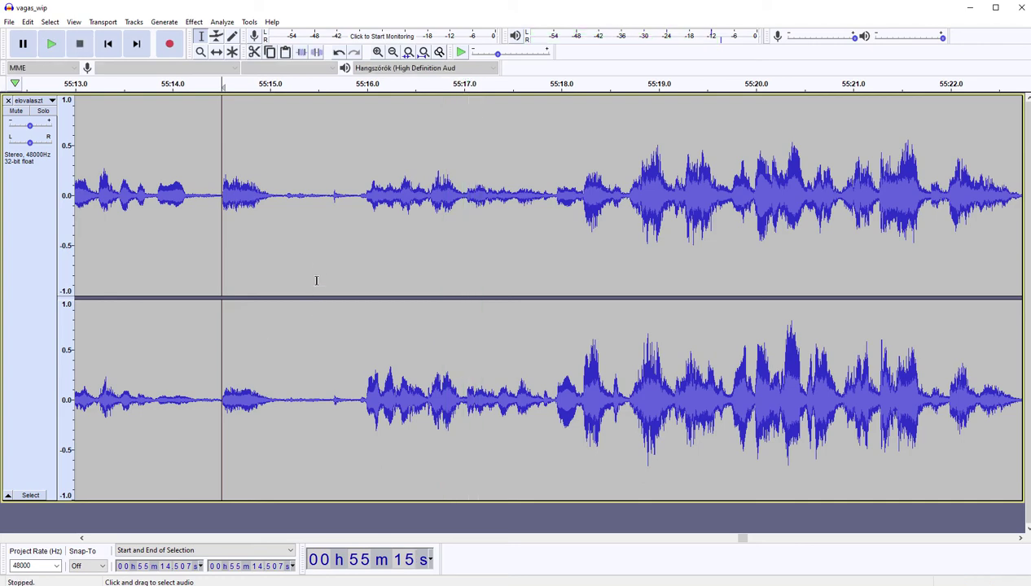
left_click_drag(316, 277, 348, 246)
key("Delete")
key("space")
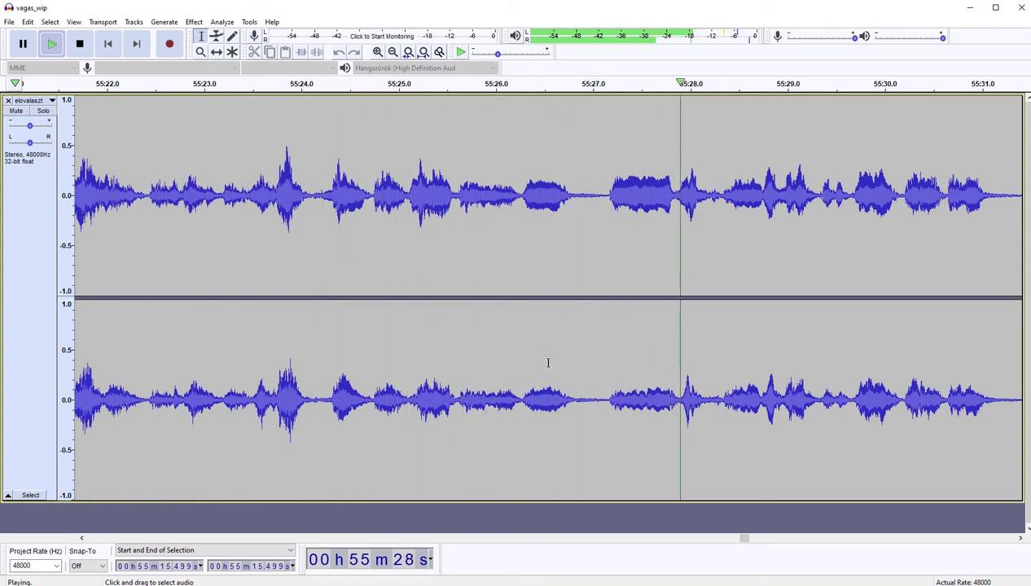
Step: Delete about 1.6 s of sound from 55:26.263 and resume playback at the cut
left_click_drag(520, 374, 679, 349)
key("Delete")
key("space")
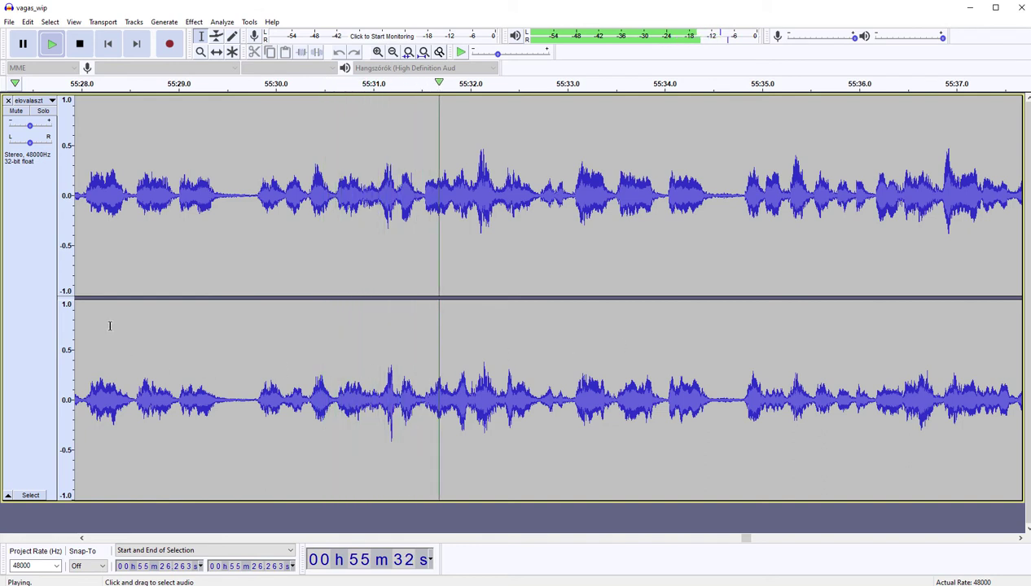
Step: Replay from 55:27.699, delete about 1.2 s of sound from 55:28.586 and resume playback
key("space")
left_click_drag(89, 269, 72, 269)
left_click(136, 263)
key("space")
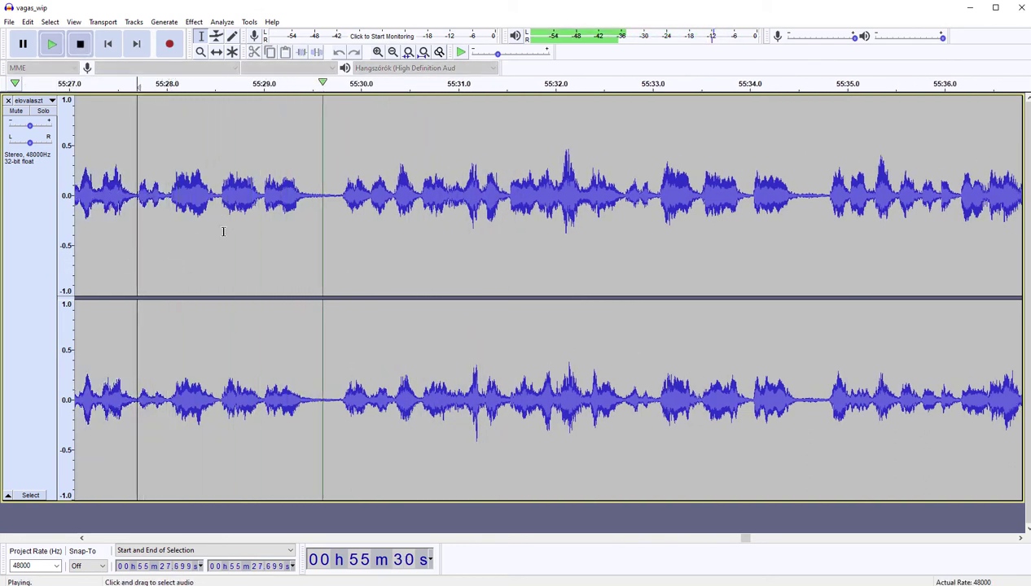
left_click_drag(223, 230, 338, 250)
key("Delete")
key("space")
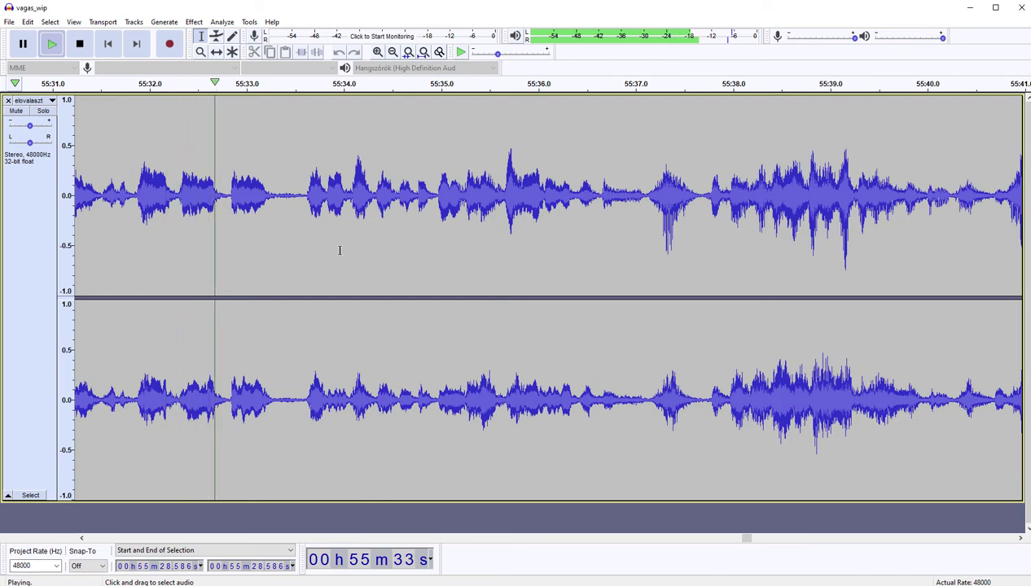
Step: Delete about 1.25 s of sound from 55:32.275 and listen on from the cut
left_click_drag(176, 214, 298, 212)
key("Delete")
key("space")
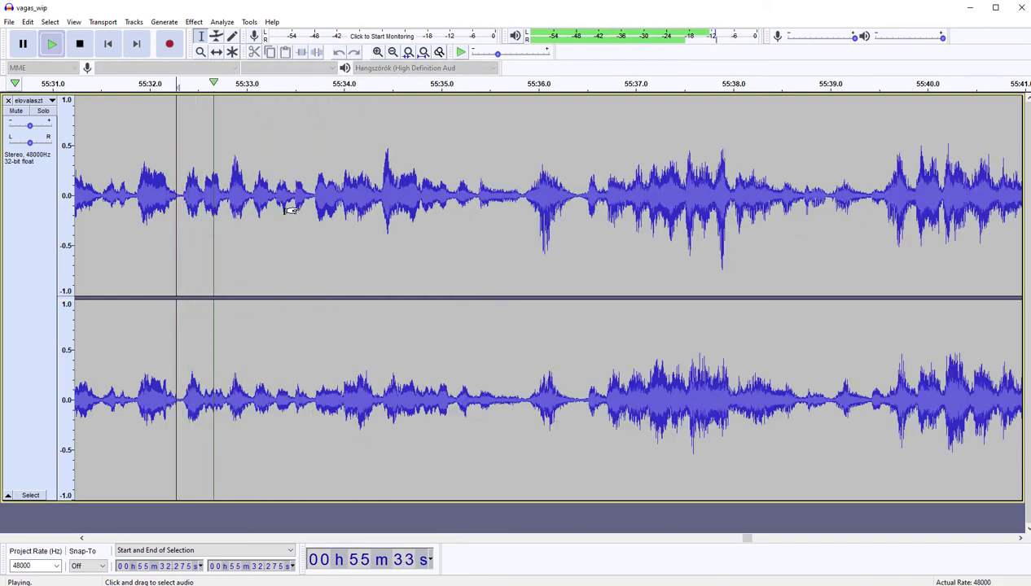
scroll(290, 211, "right", 3)
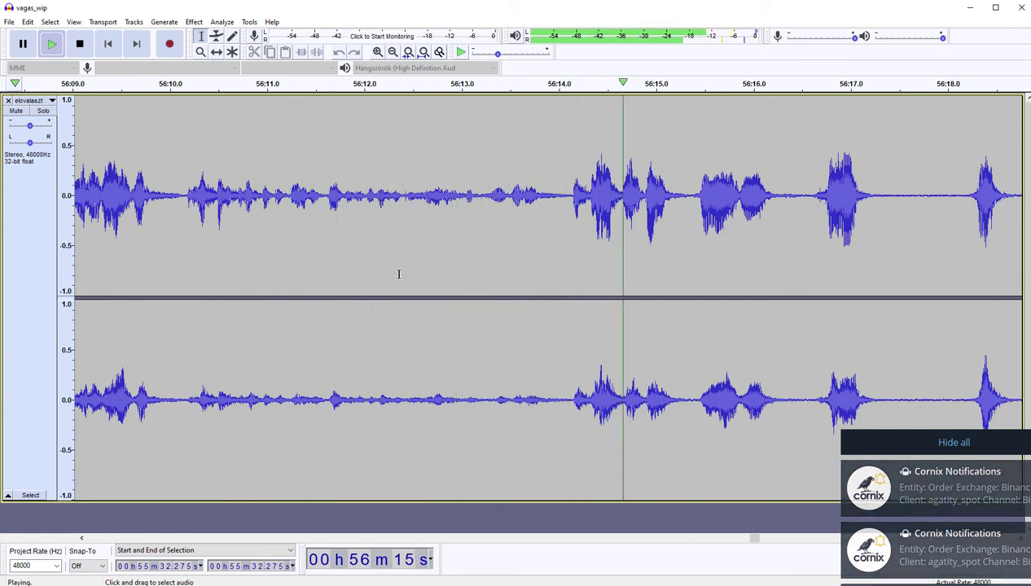
Step: Replay from 56:13.189, delete the quiet passage from there to 56:14.059 and resume playback
key("space")
left_click(479, 265)
key("space")
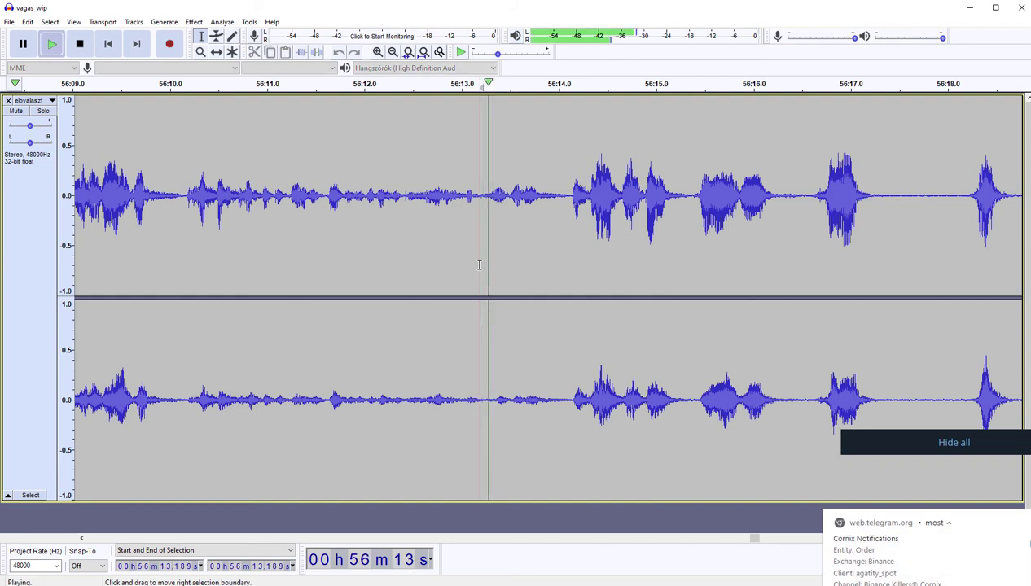
left_click(559, 261, "shift")
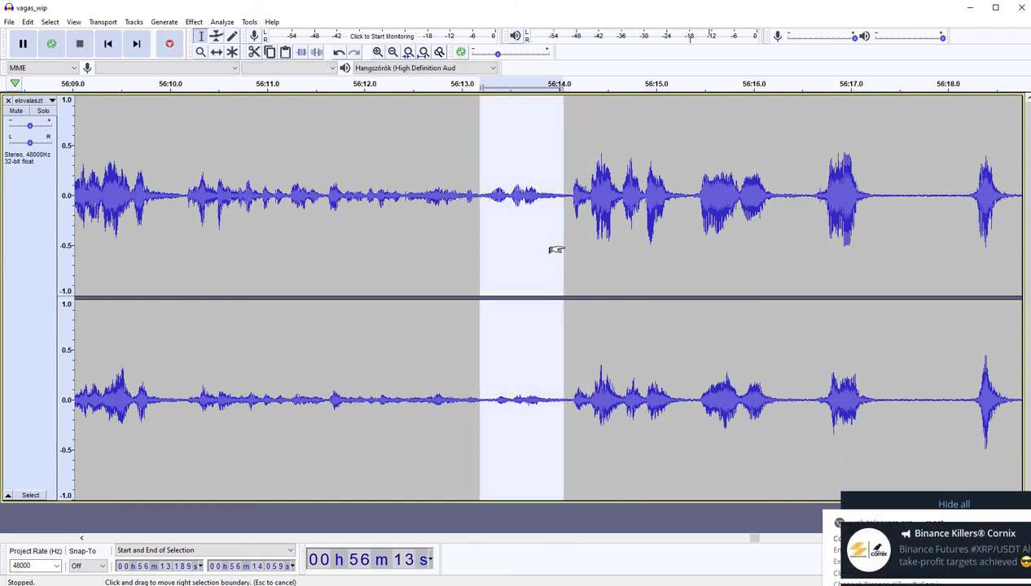
key("Delete")
key("space")
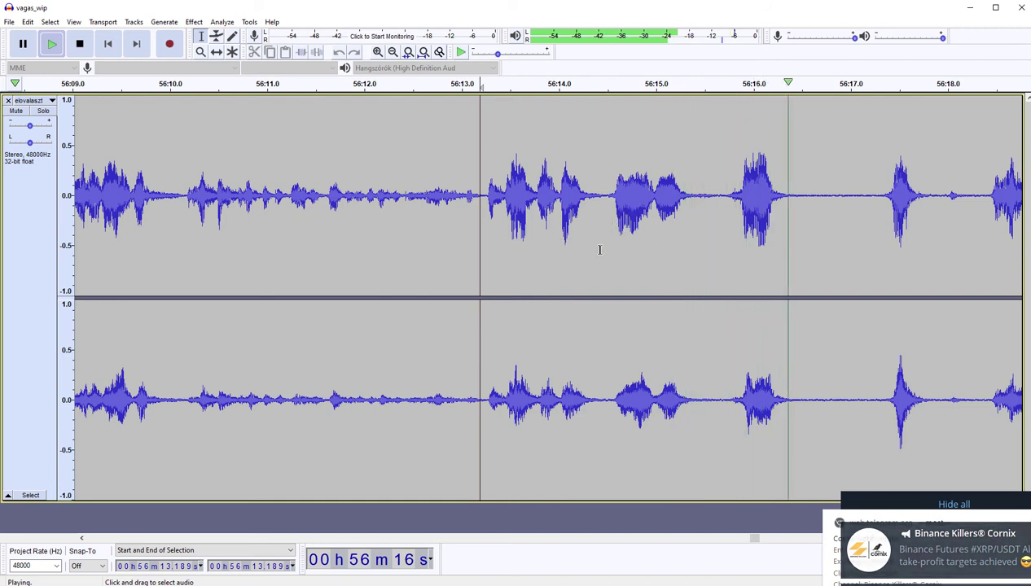
Step: Delete about 0.9 s of sound from 56:14.386 and play back from the cut
left_click_drag(597, 249, 686, 264)
key("Delete")
key("space")
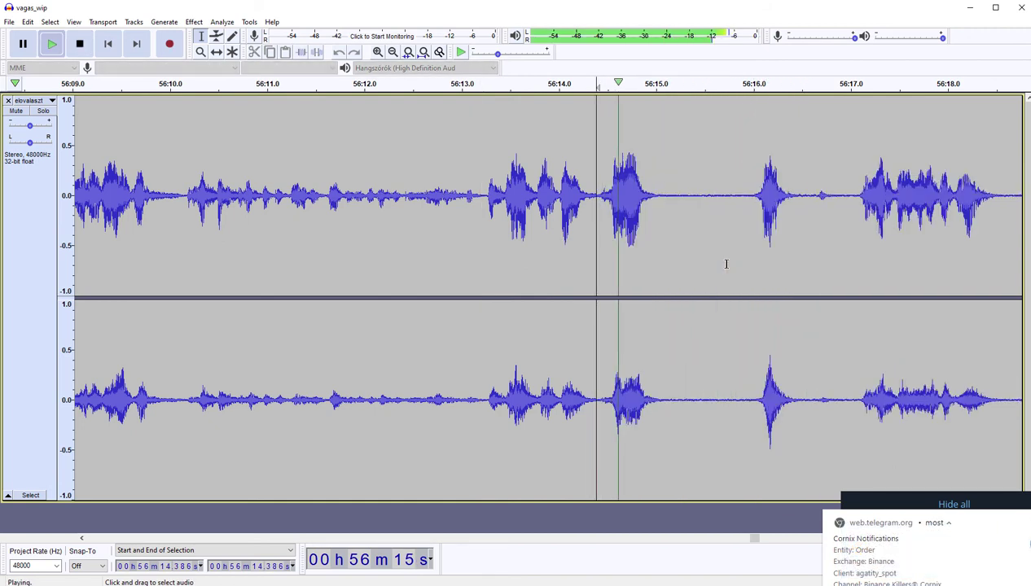
Step: Stop playback, delete the silence from 56:15.063 to 56:15.985 and play back from the cut
key("space")
left_click_drag(662, 248, 751, 251)
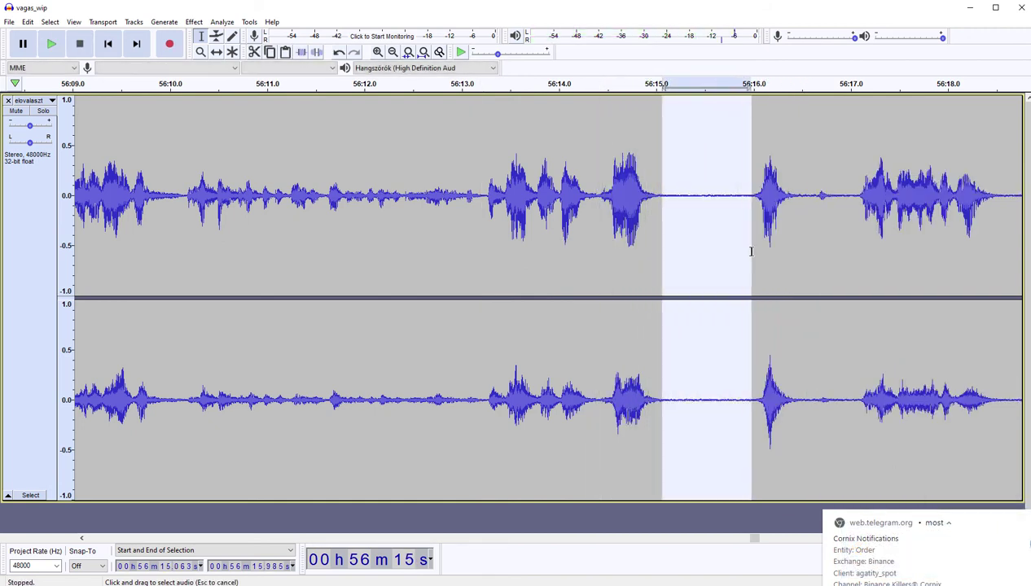
key("Delete")
key("space")
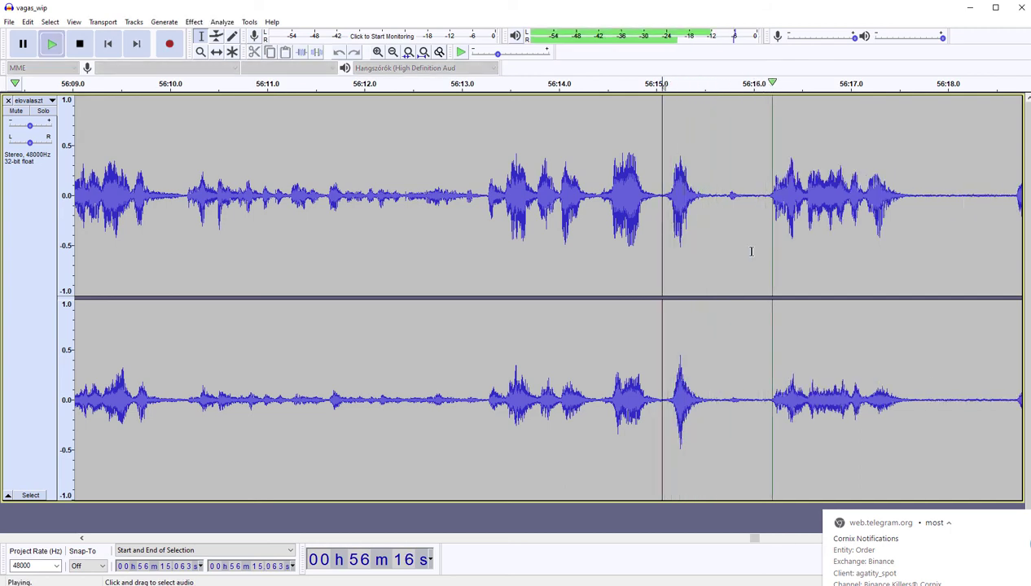
Step: Stop playback, delete the short sound and pause from 56:15.063 to 56:16.090, and resume playback
key("space")
left_click(751, 251, "shift")
left_click_drag(747, 258, 759, 257)
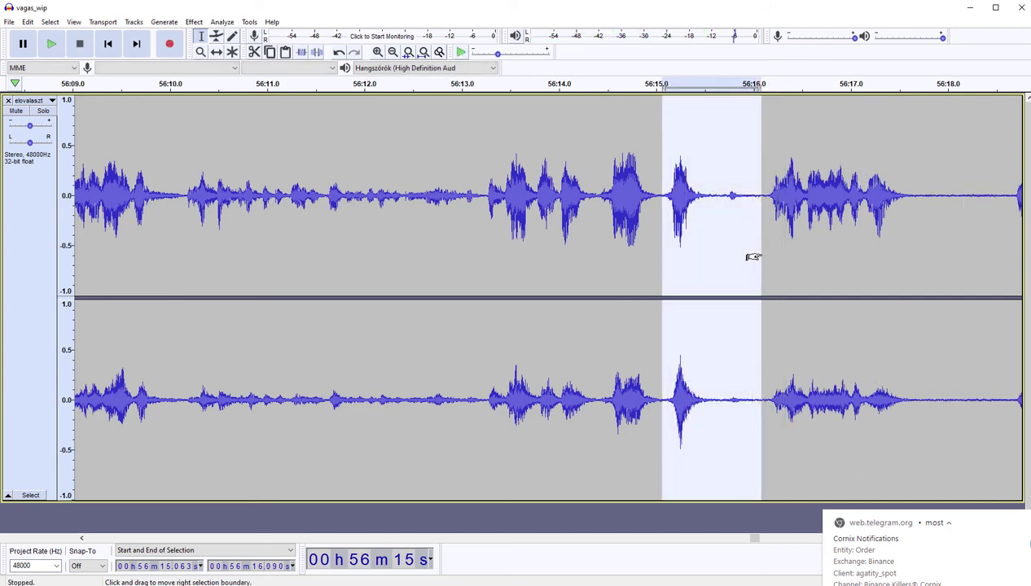
key("Delete")
key("space")
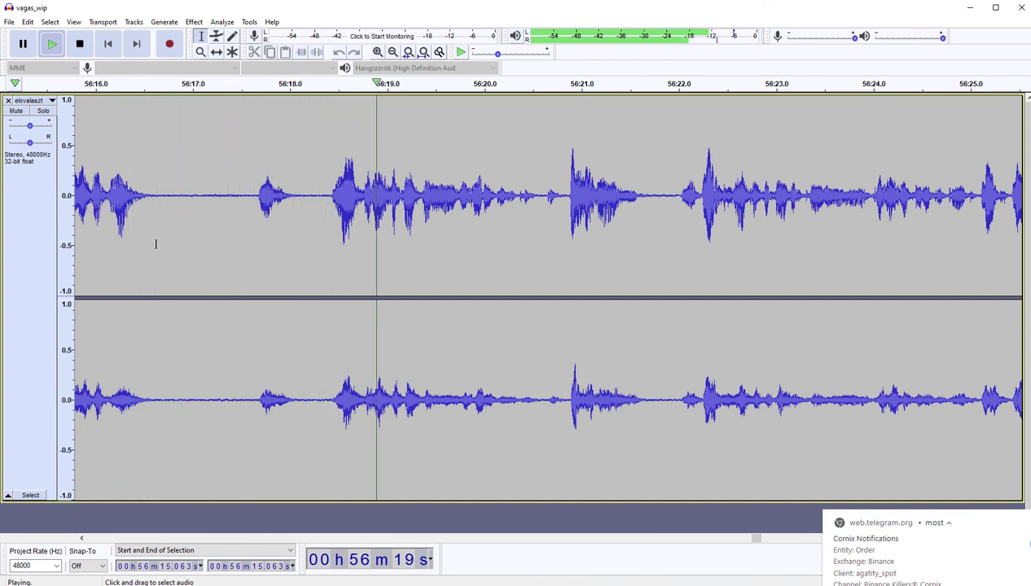
Step: Delete the silence from 56:16.627 to 56:17.643 and listen on from the cut
left_click_drag(156, 244, 254, 246)
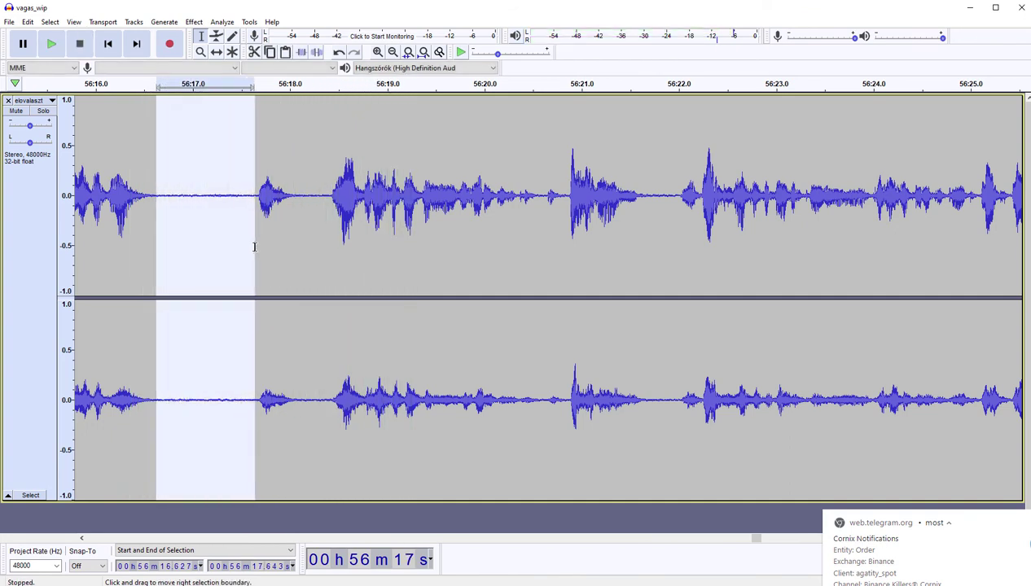
key("Delete")
key("space")
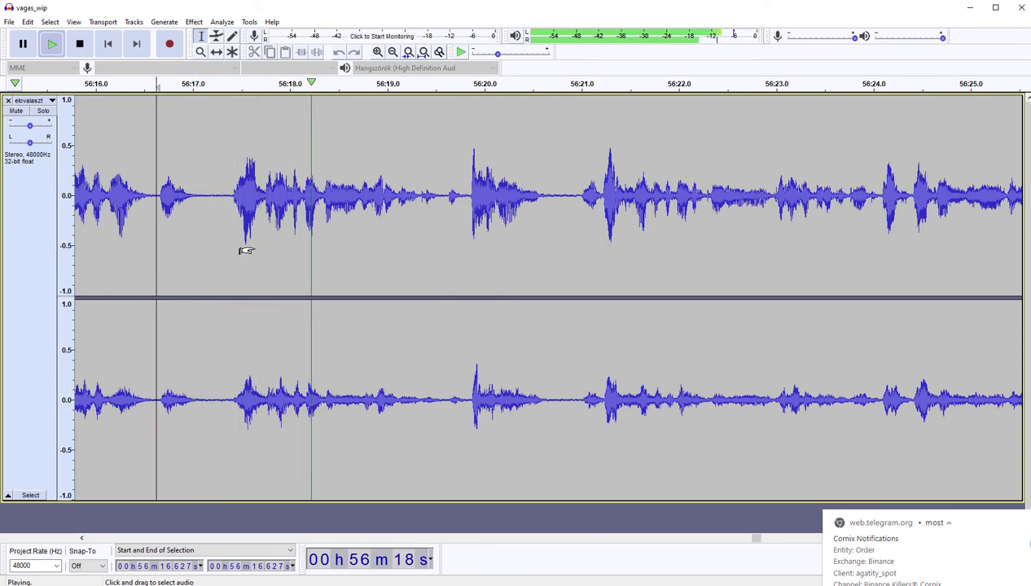
scroll(246, 250, "right", 2)
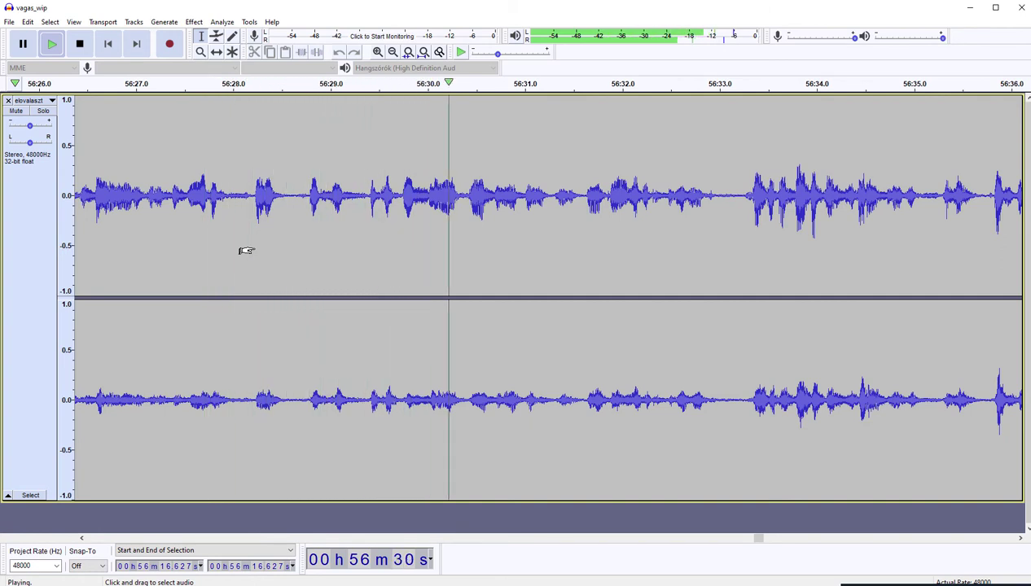
Step: Replay from 56:28.226, delete the passage from there to 56:29.393 and resume playback
key("space")
left_click(255, 251)
key("space")
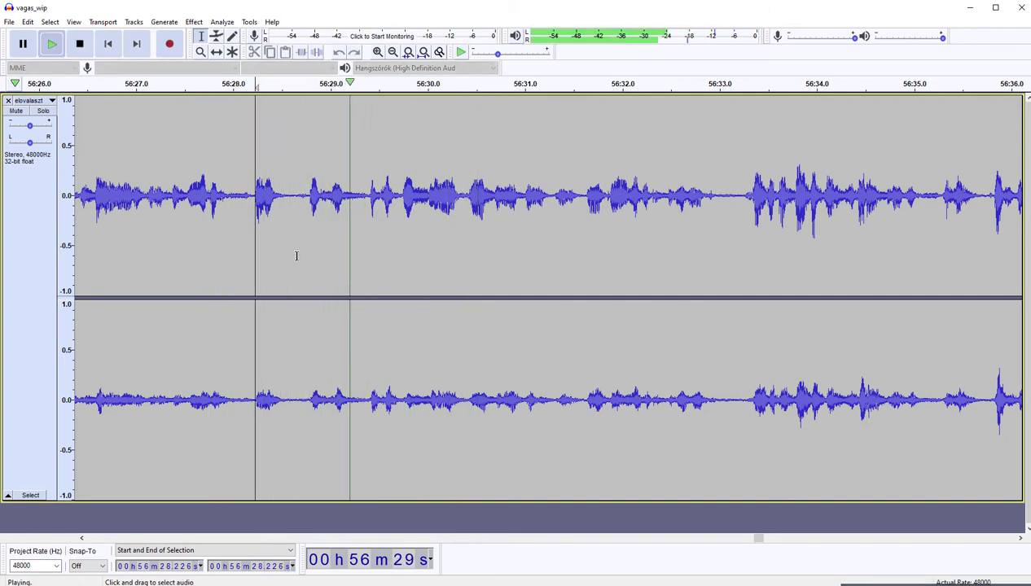
key("space")
left_click_drag(328, 265, 359, 253)
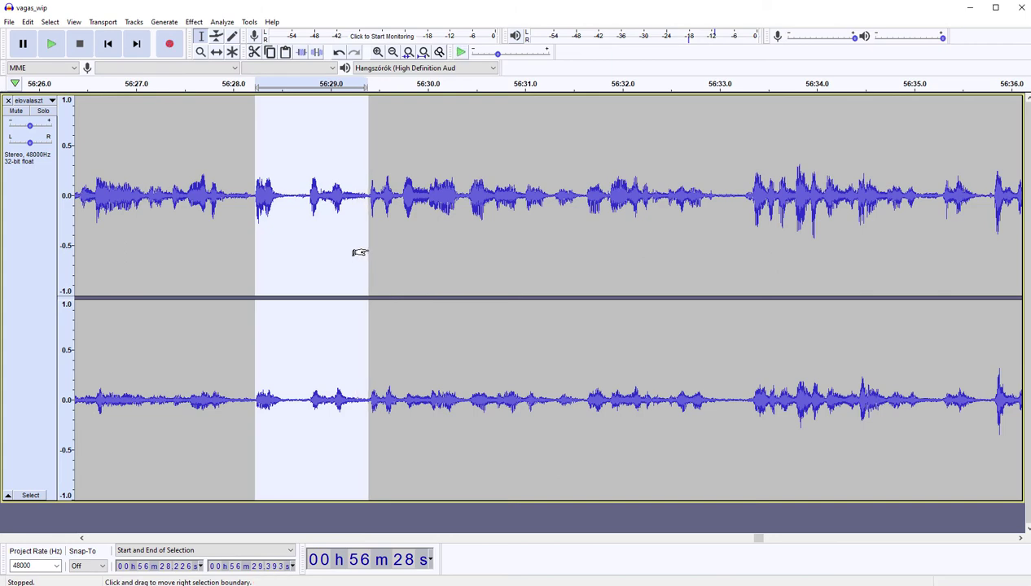
key("Delete")
key("space")
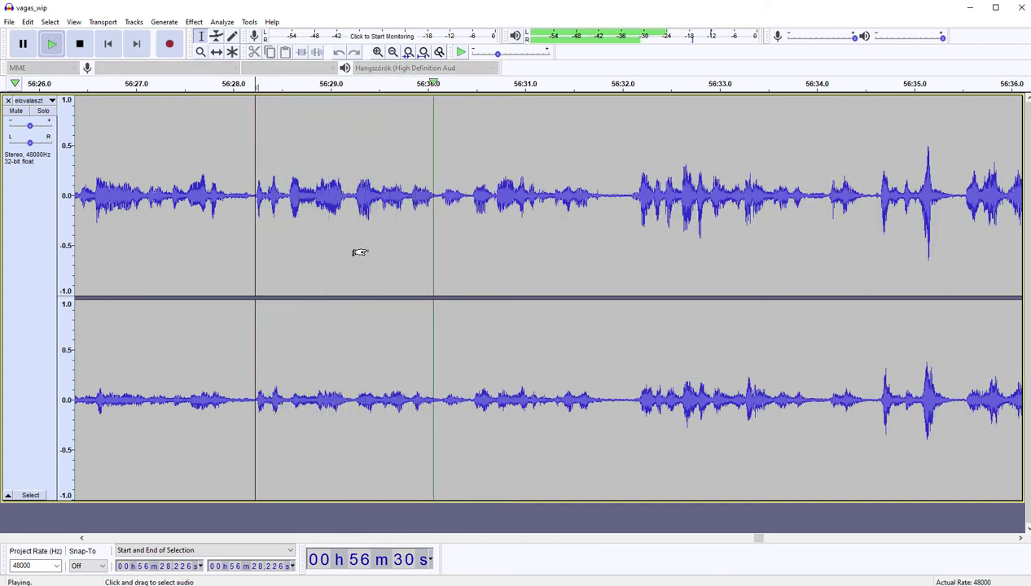
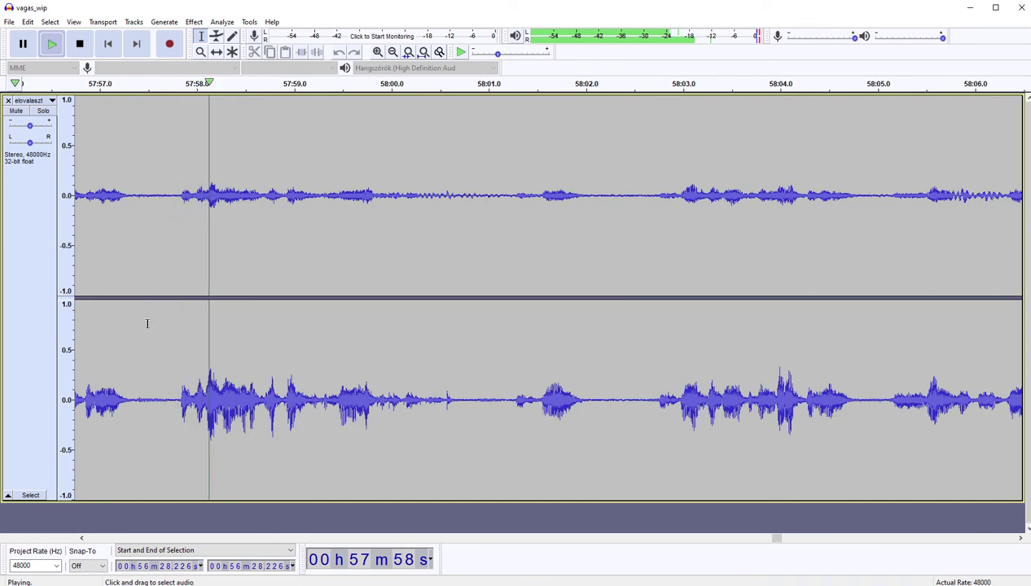
Step: Stop playback, delete the pause from 57:57.361 to 57:57.775 and play back from the cut
key("space")
left_click_drag(136, 338, 174, 334)
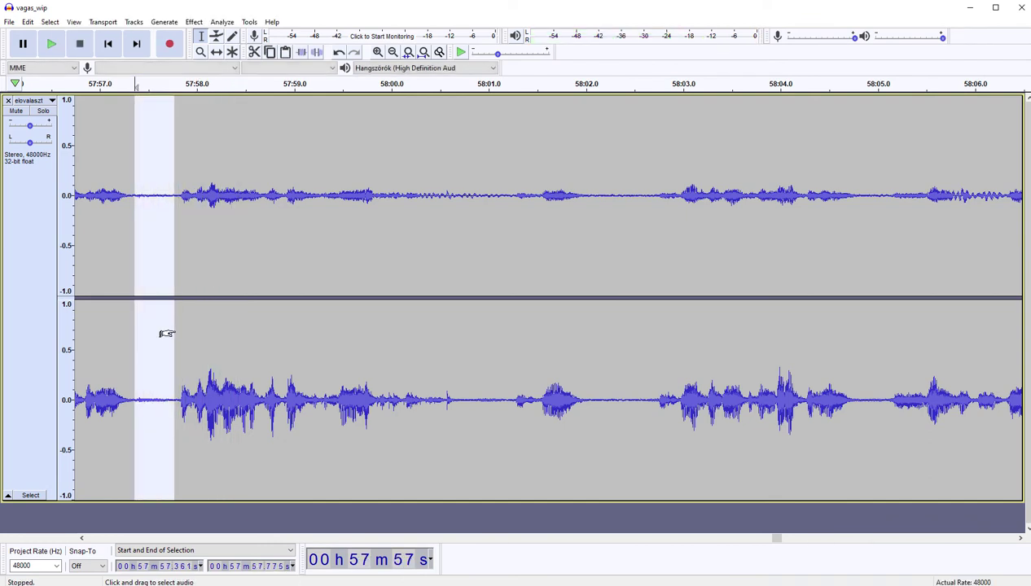
key("Delete")
key("space")
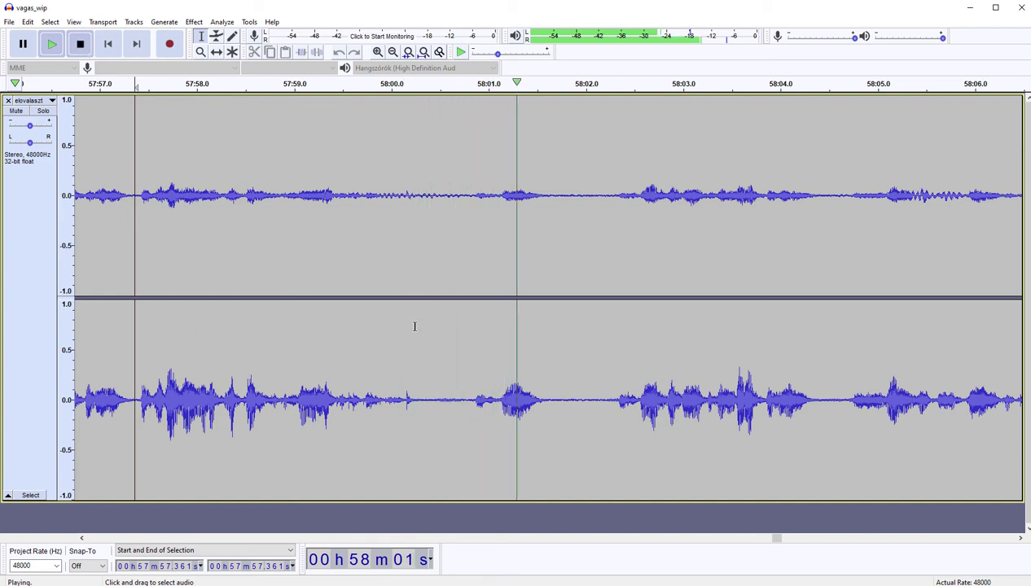
Step: Delete about 0.5 s of the pause from 58:00.245 and play back from the cut
left_click_drag(414, 324, 466, 324)
key("Delete")
key("space")
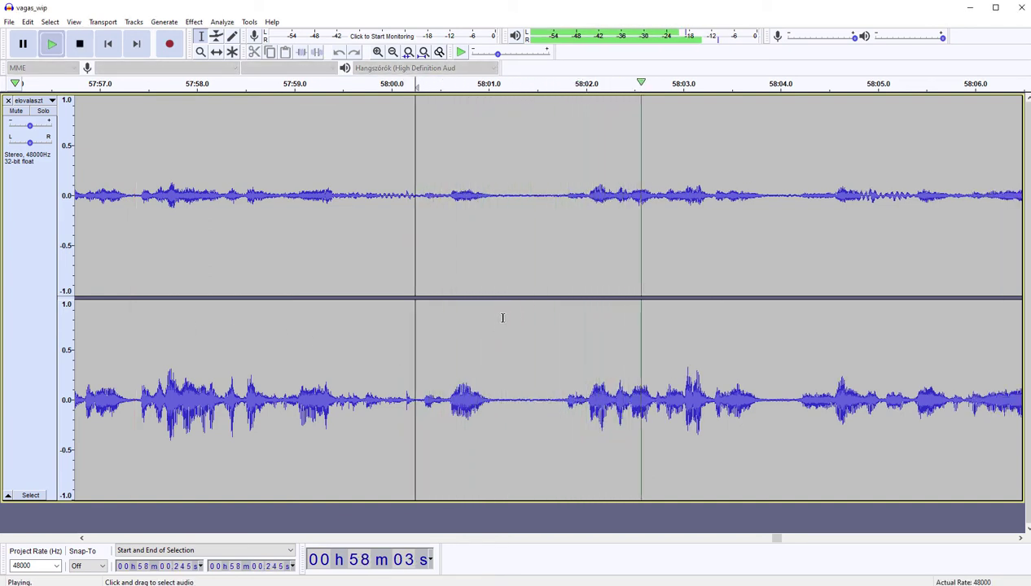
Step: Stop playback, delete the passage from 58:00.245 to 58:01.745 and resume playback
key("space")
left_click(563, 326, "shift")
left_click_drag(555, 326, 550, 327)
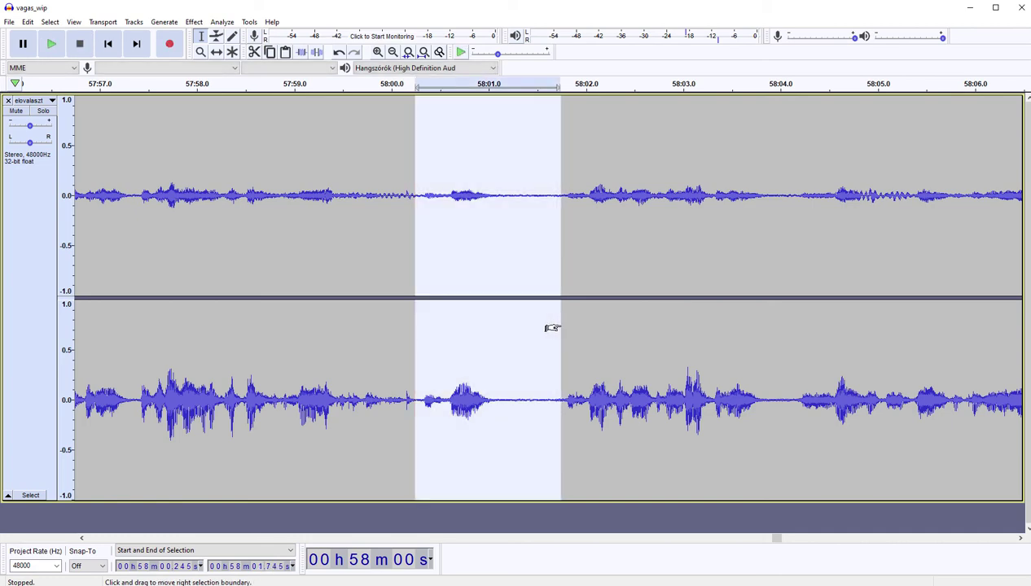
key("Delete")
key("space")
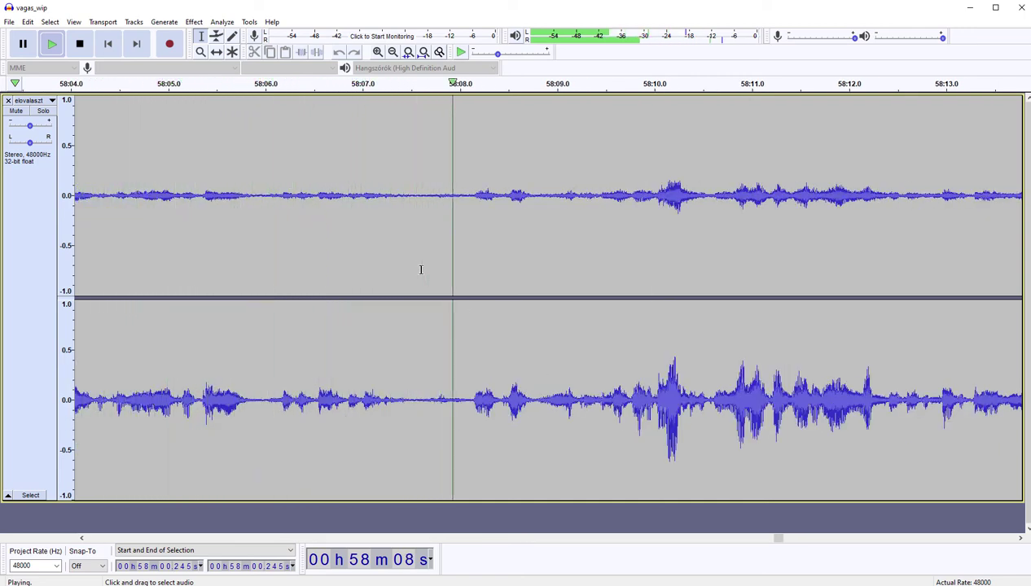
Step: Select the quiet stretch from 58:07.605 to 58:07.967, return the cursor to its start and listen on from there
left_click_drag(422, 268, 452, 265)
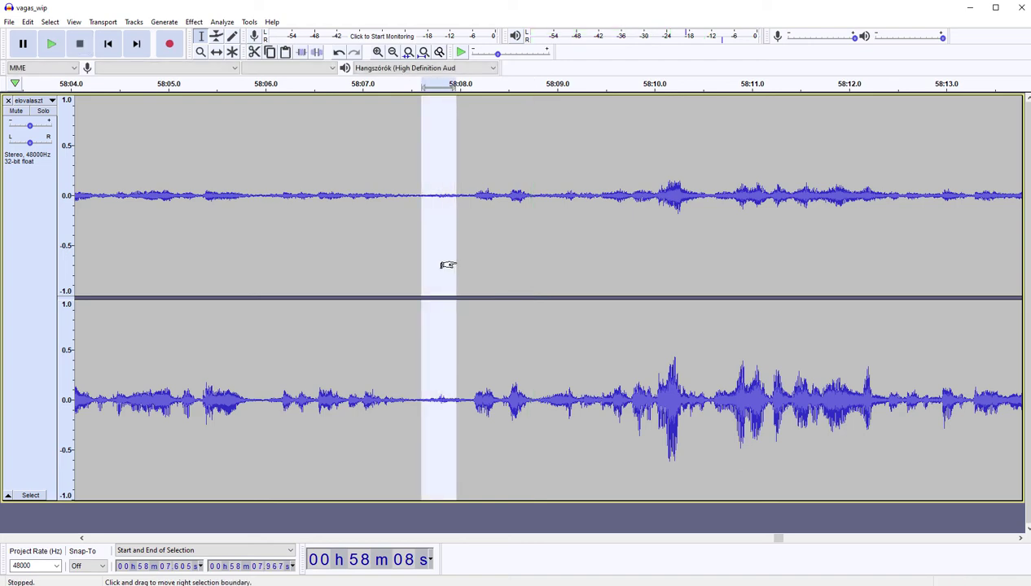
key("Left")
key("space")
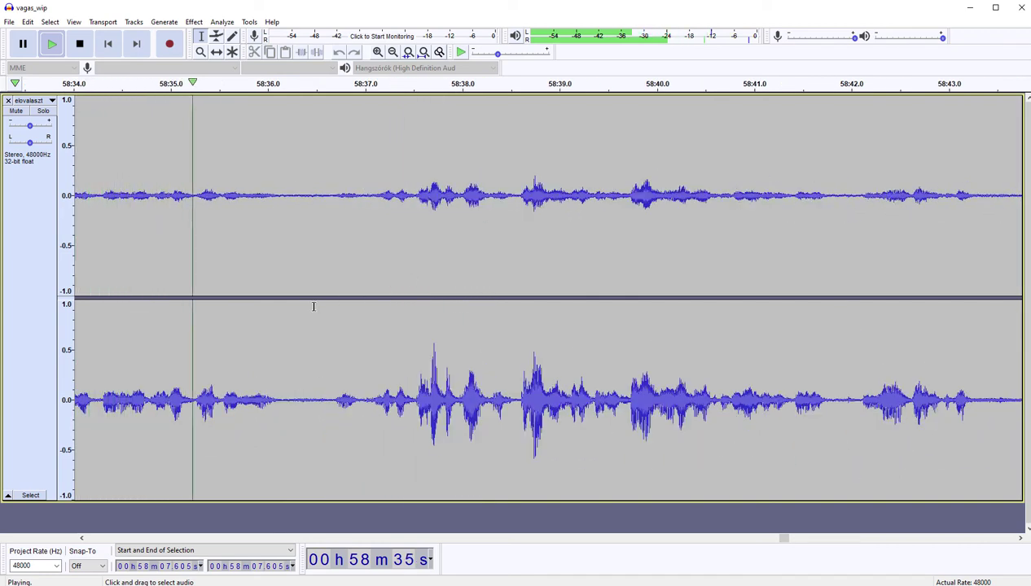
Step: Stop playback, delete the pause from 58:36.249 to 58:36.681 and play back from the cut
key("space")
left_click_drag(292, 282, 333, 283)
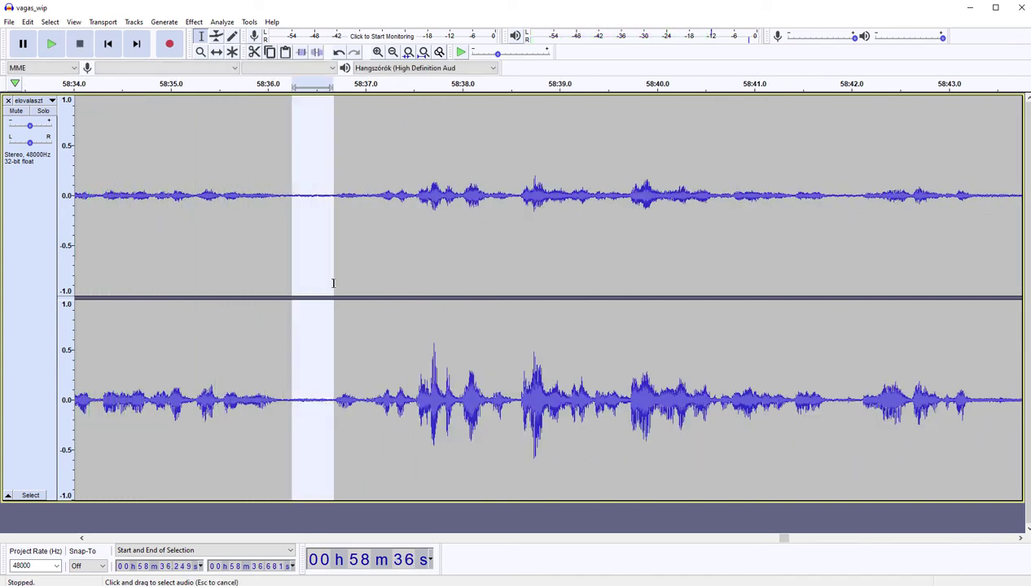
key("Delete")
key("space")
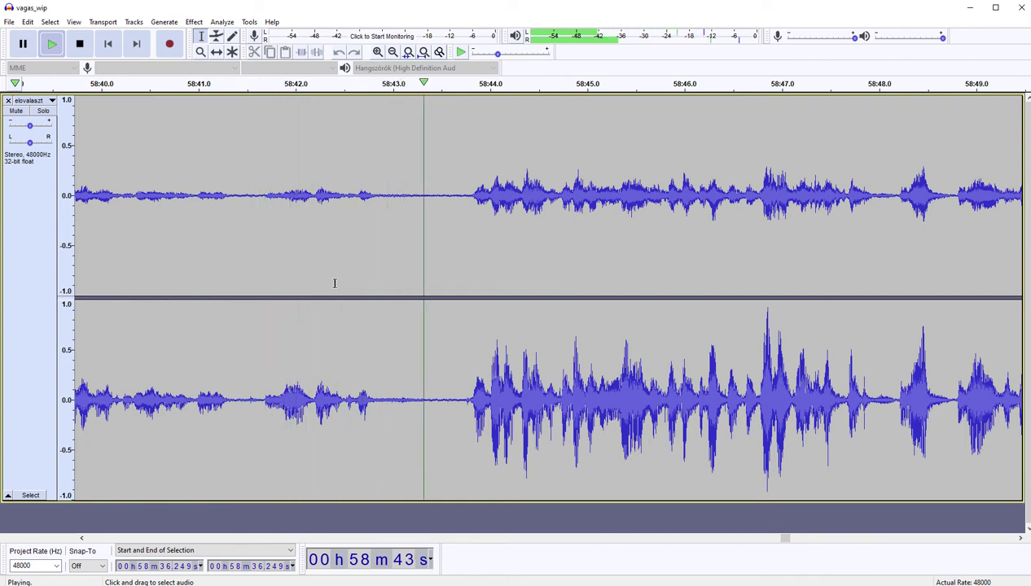
Step: Delete the pause from 58:42.956 to 58:43.744 and play back from the cut
left_click_drag(388, 324, 464, 331)
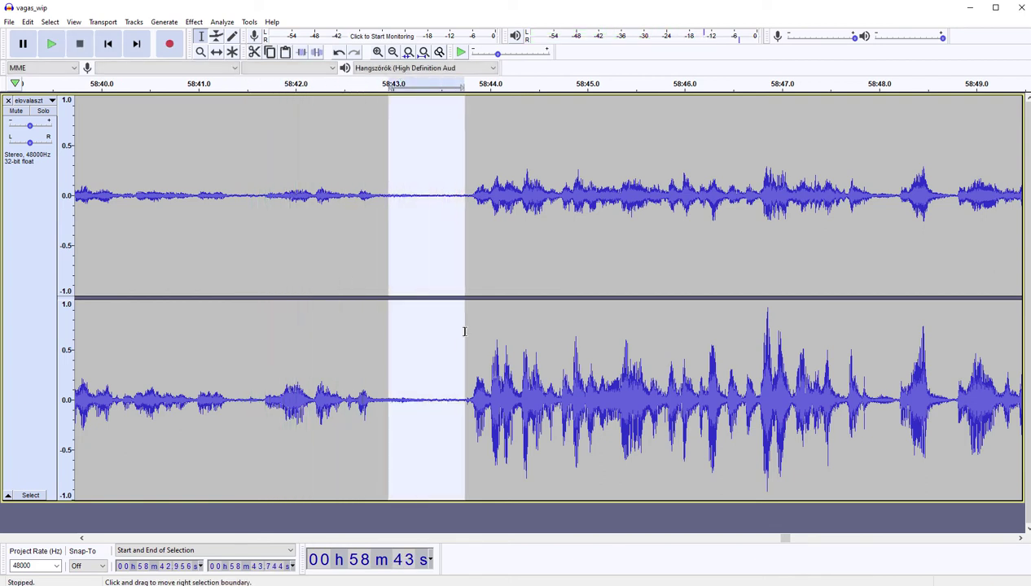
key("Delete")
key("space")
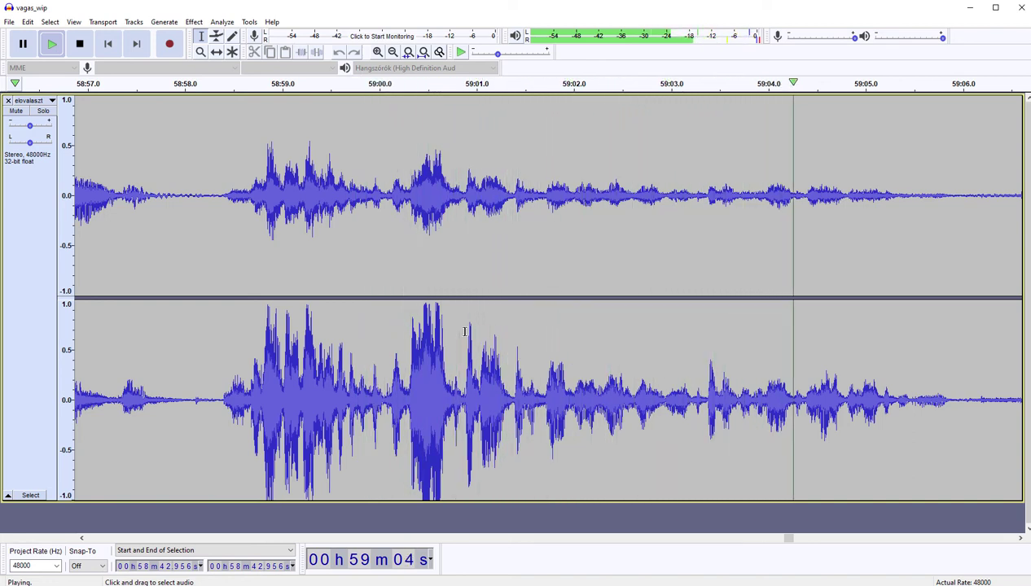
Step: Stop playback, find the start of the unwanted passage by ear, delete it from 59:01.939 to 59:03.351 and play on from the cut
key("space")
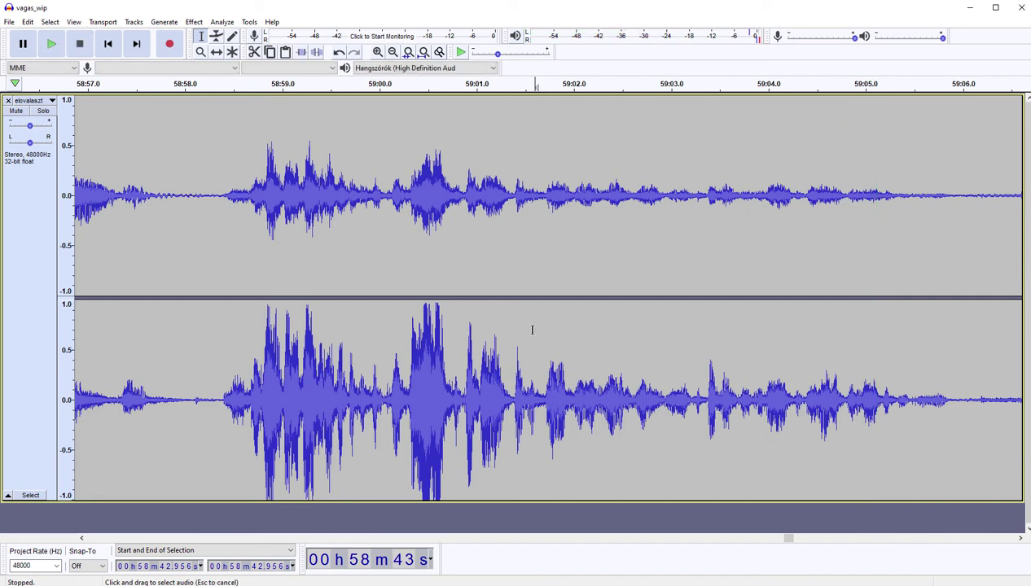
left_click(534, 330)
key("space")
key("space")
left_click(567, 337)
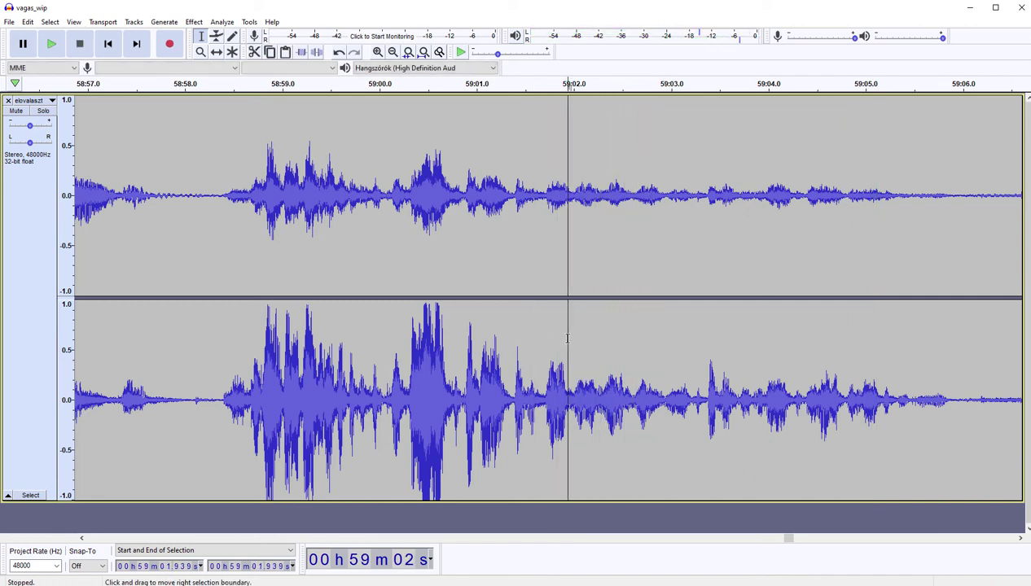
key("space")
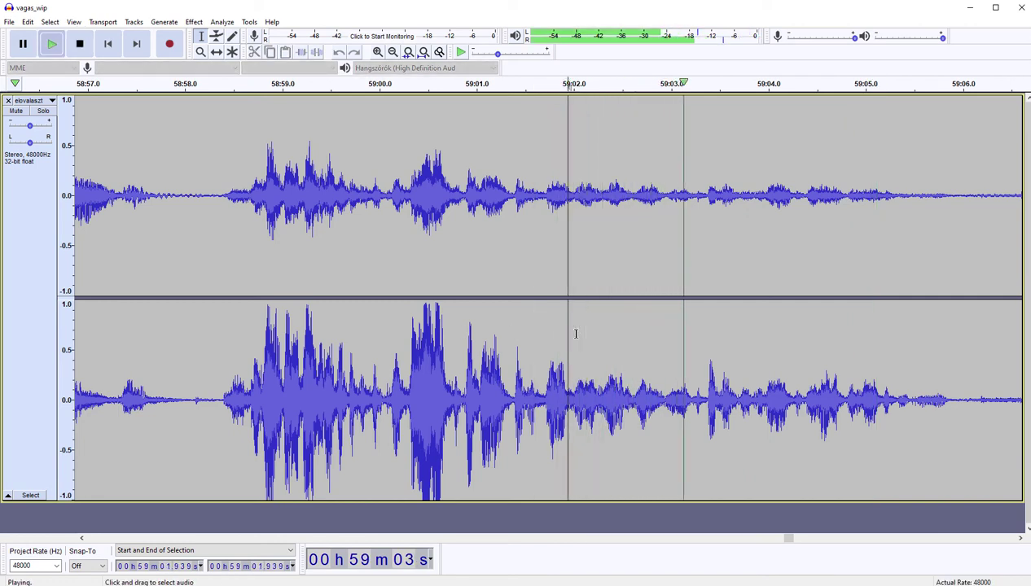
key("space")
left_click(700, 330, "shift")
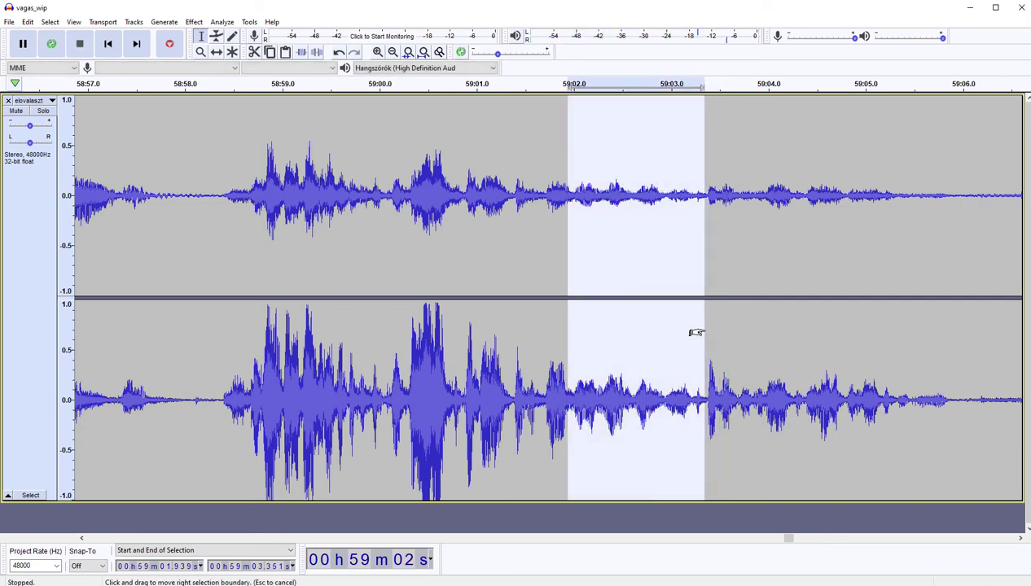
key("Delete")
key("space")
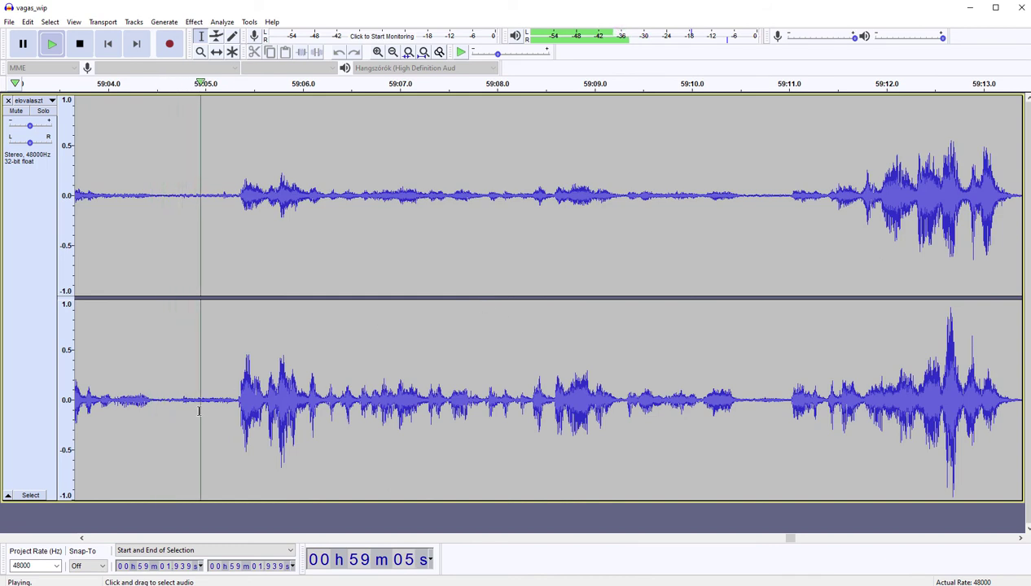
Step: Delete the pauses from 59:04.671 to about 59:05.25 and from 59:09.907 to about 59:10.3, resuming playback after each cut
key("space")
left_click_drag(174, 338, 230, 334)
key("Delete")
key("space")
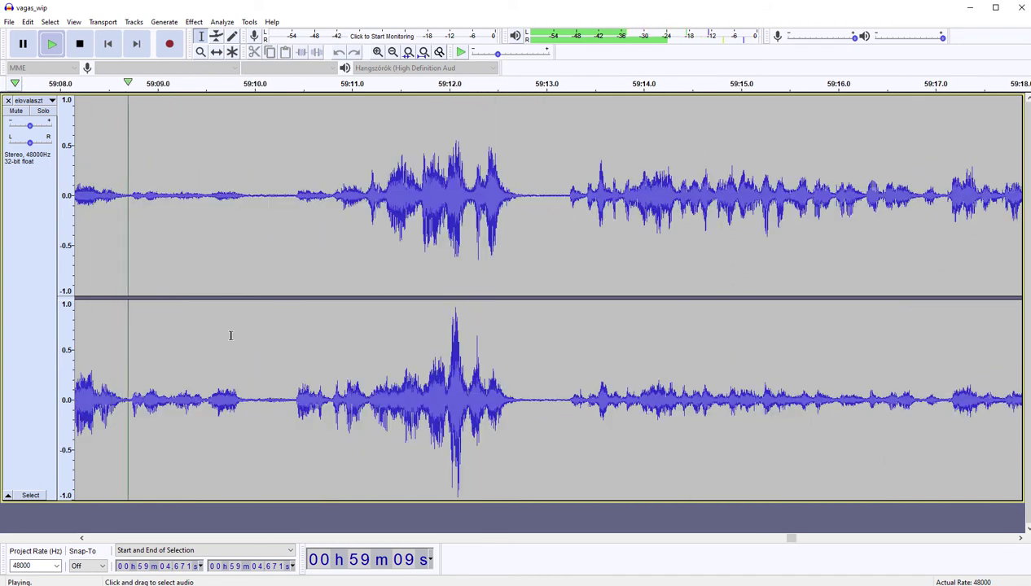
left_click_drag(245, 327, 285, 315)
key("Delete")
key("space")
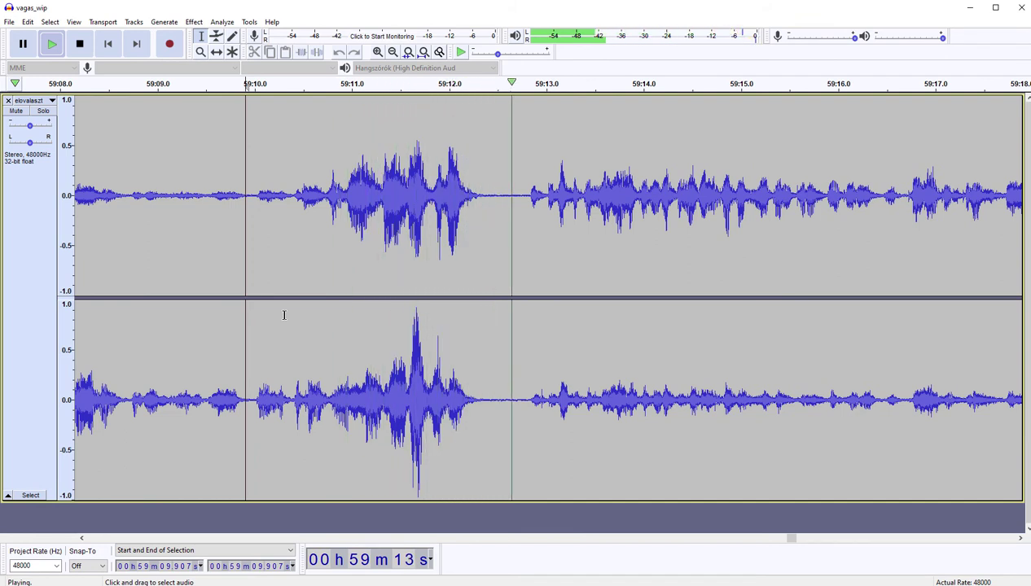
Step: Delete the pauses from 59:12.475 to 59:12.825 and from 59:29.689 to 59:29.929, listening on after each cut
left_click_drag(495, 328, 528, 324)
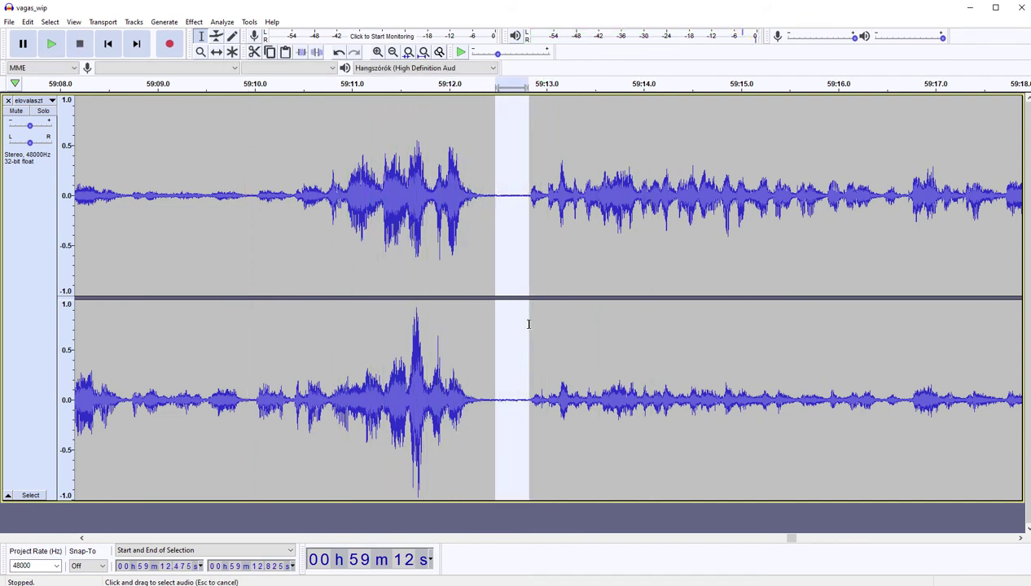
key("Delete")
key("space")
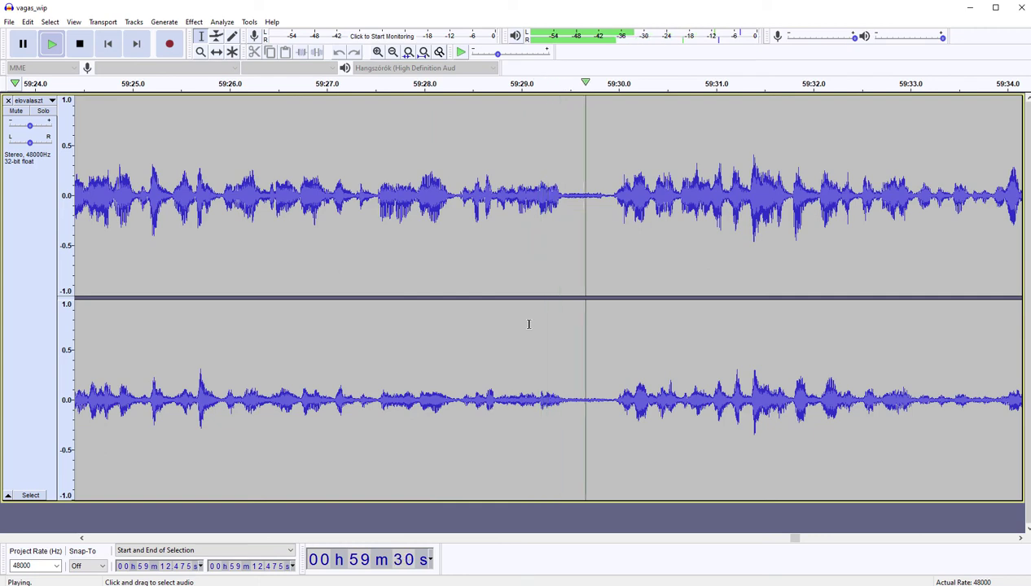
left_click_drag(587, 324, 611, 319)
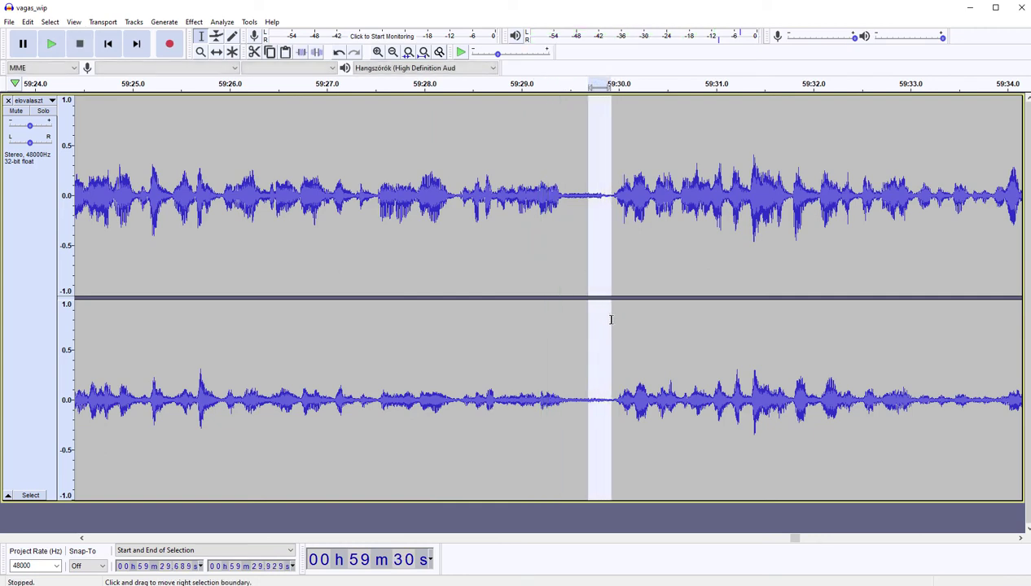
key("Left")
key("space")
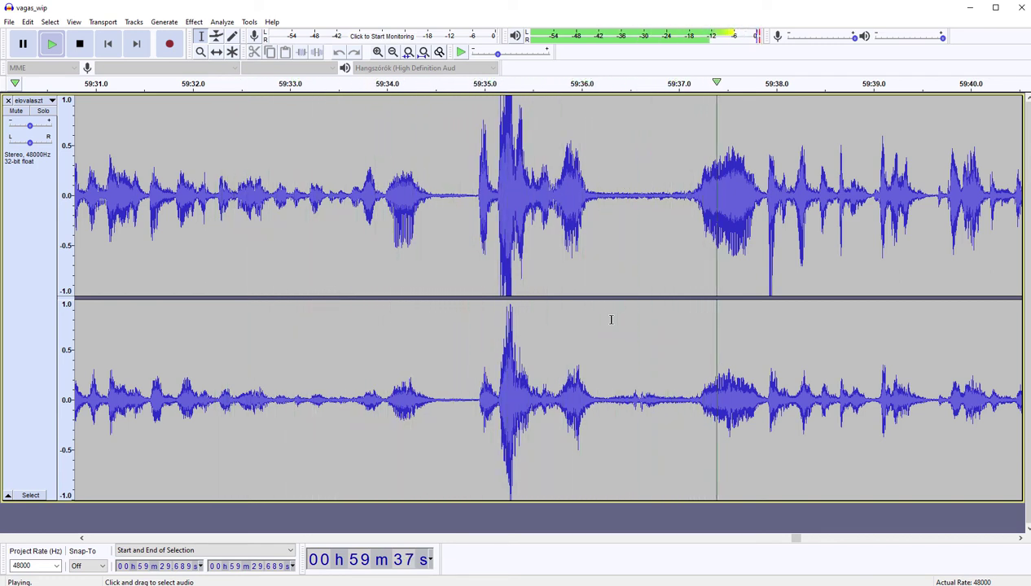
Step: Stop playback, delete the pause and filler sound from 59:36.309 to 59:37.879 and resume playback from the cut
key("space")
left_click_drag(612, 317, 763, 310)
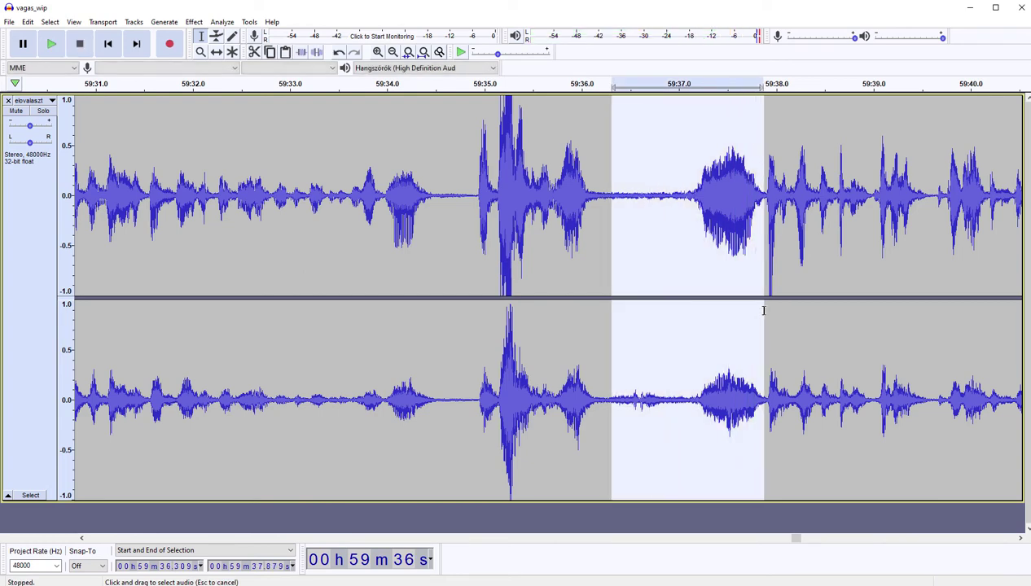
key("Delete")
key("space")
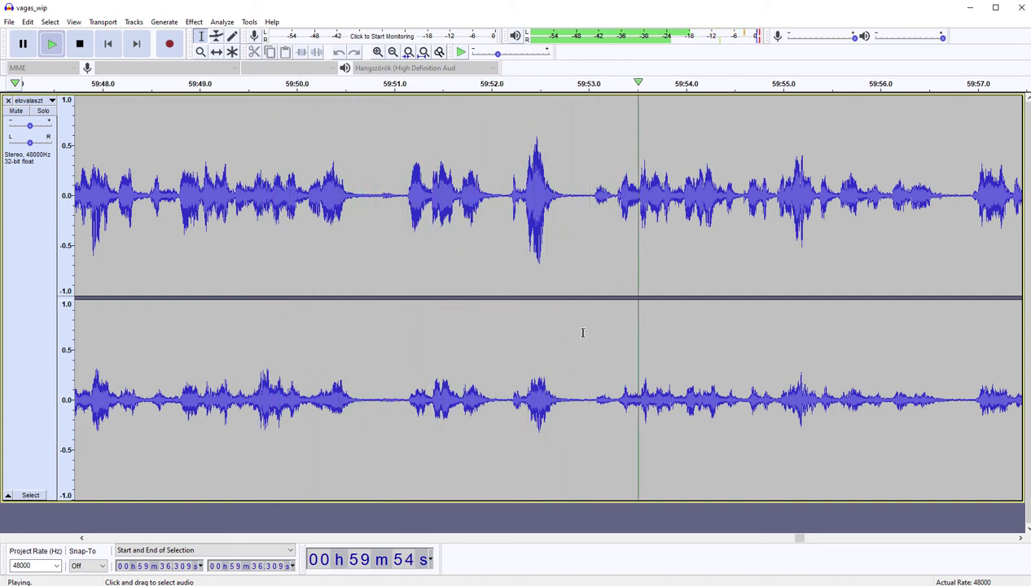
Step: Delete the short gap from 59:52.962 to about 59:53.04 and the one from 1:00:01.251 to about 1:00:01.7, playing on after each
left_click_drag(585, 321, 593, 319)
key("Left")
key("space")
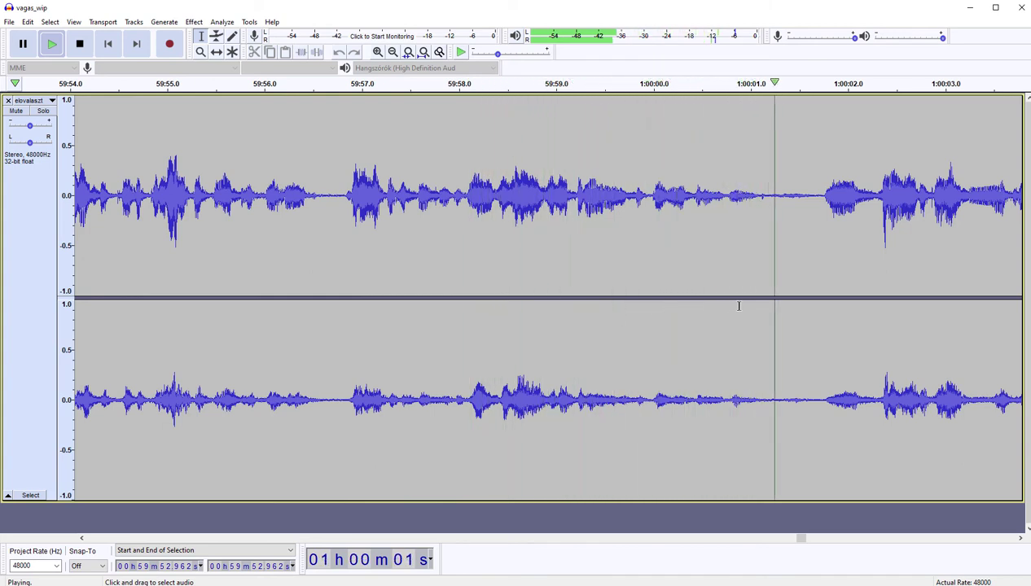
left_click_drag(775, 309, 820, 313)
key("Left")
key("space")
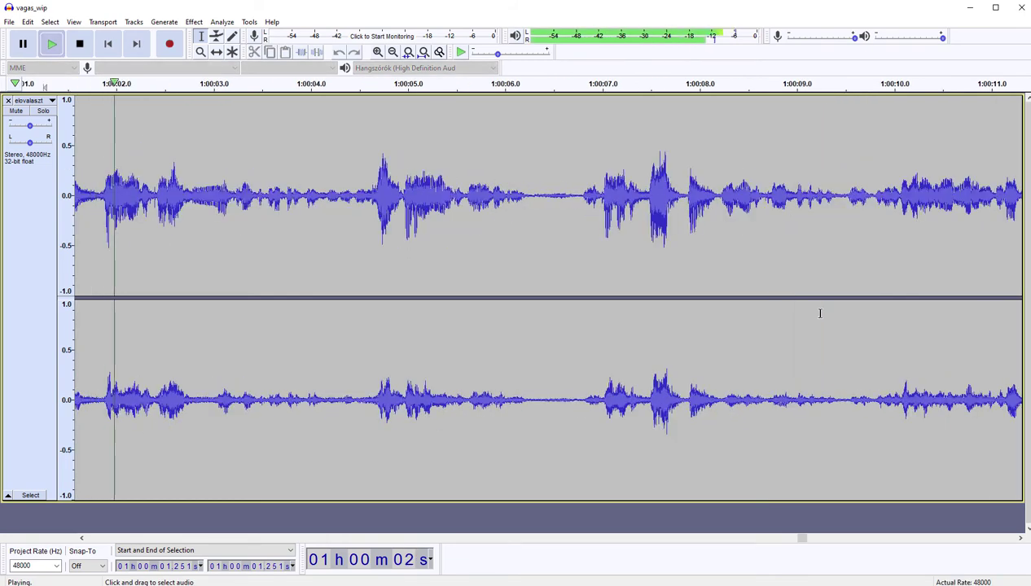
Step: Recheck the audio around the cut at 1:00:01.251, delete the short stretch starting at 1:00:01.327 and listen on from there
key("space")
key("space")
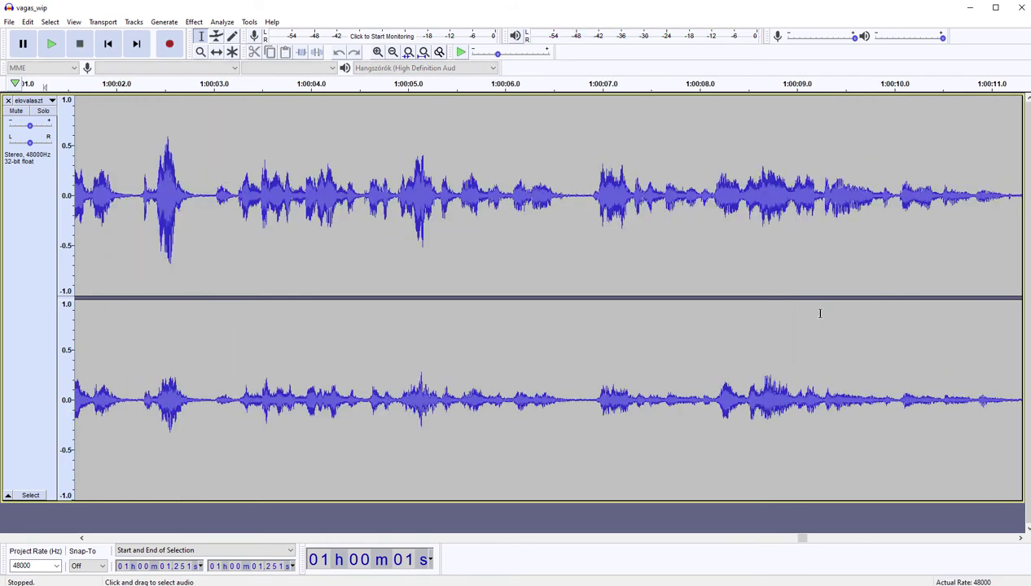
key("space")
left_click_drag(92, 323, 70, 318)
left_click(151, 316)
key("space")
left_click_drag(193, 327, 238, 327)
key("Delete")
key("space")
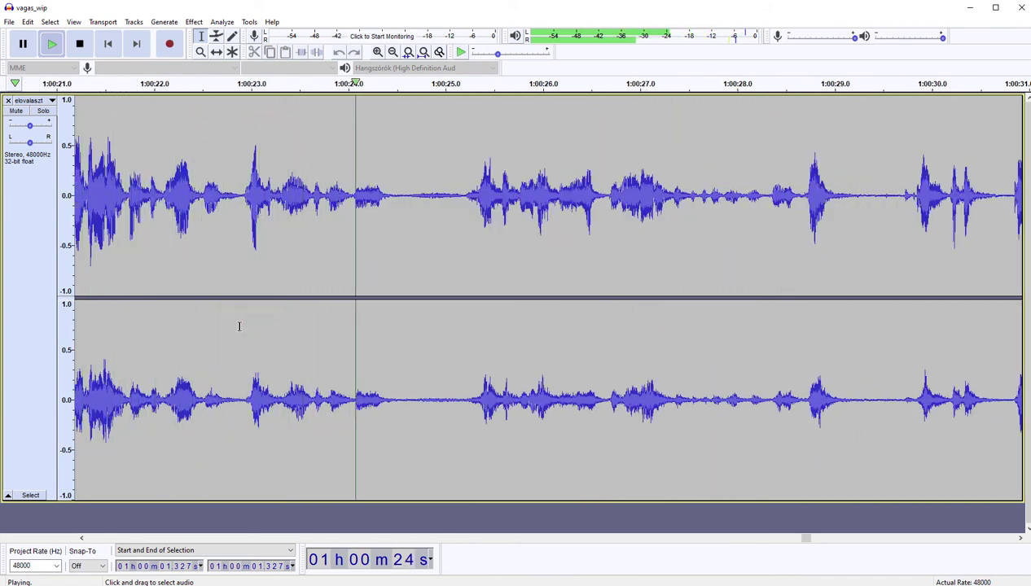
Step: Stop playback, delete the pause from 1:00:24.659 to about 1:00:25.2 and play on from the cut
key("space")
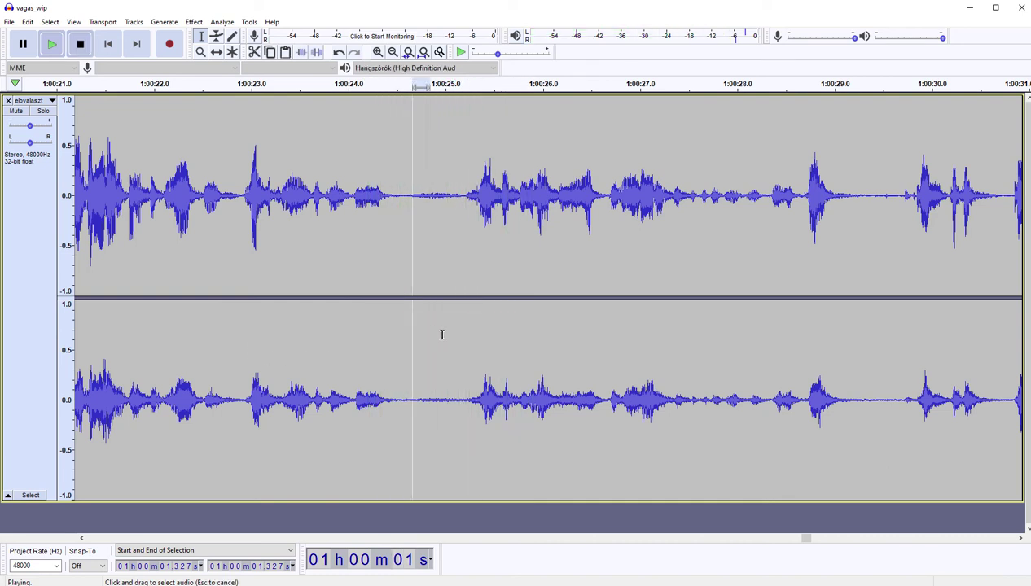
left_click_drag(413, 334, 461, 331)
key("Delete")
key("space")
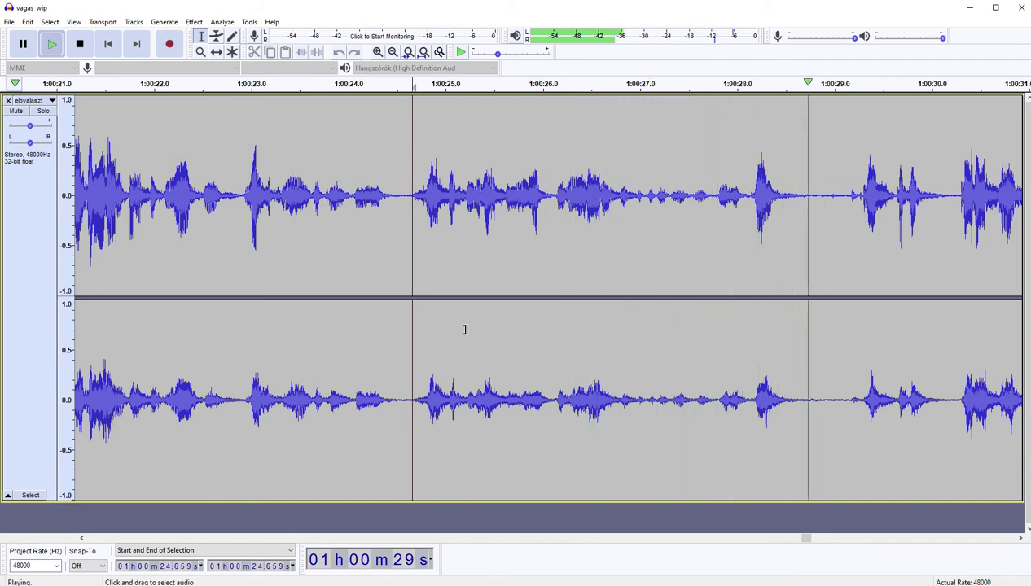
Step: Stop playback, delete the pause from 1:00:28.698 to 1:00:29.171 and resume listening
key("space")
left_click_drag(805, 330, 850, 323)
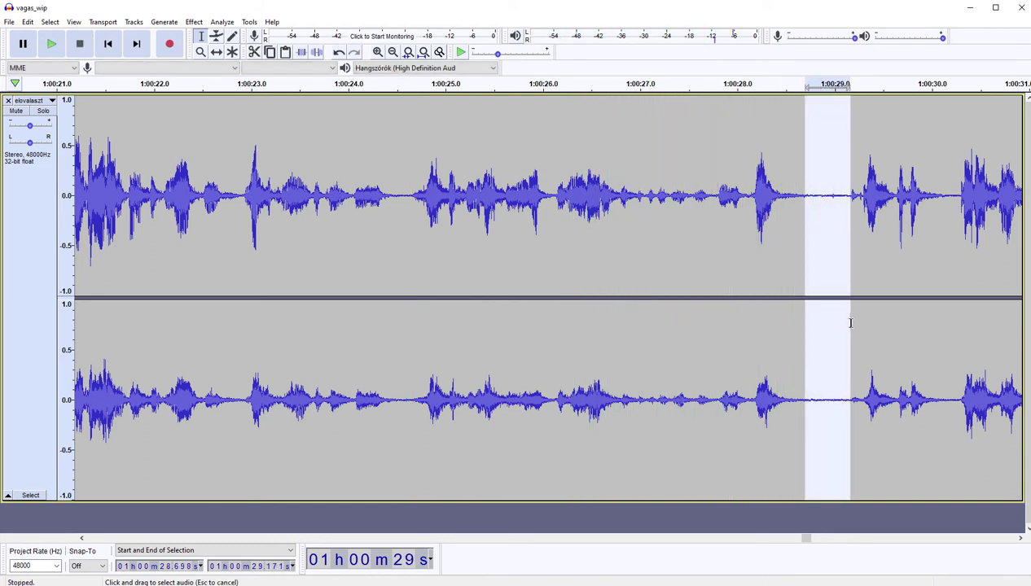
key("Delete")
key("space")
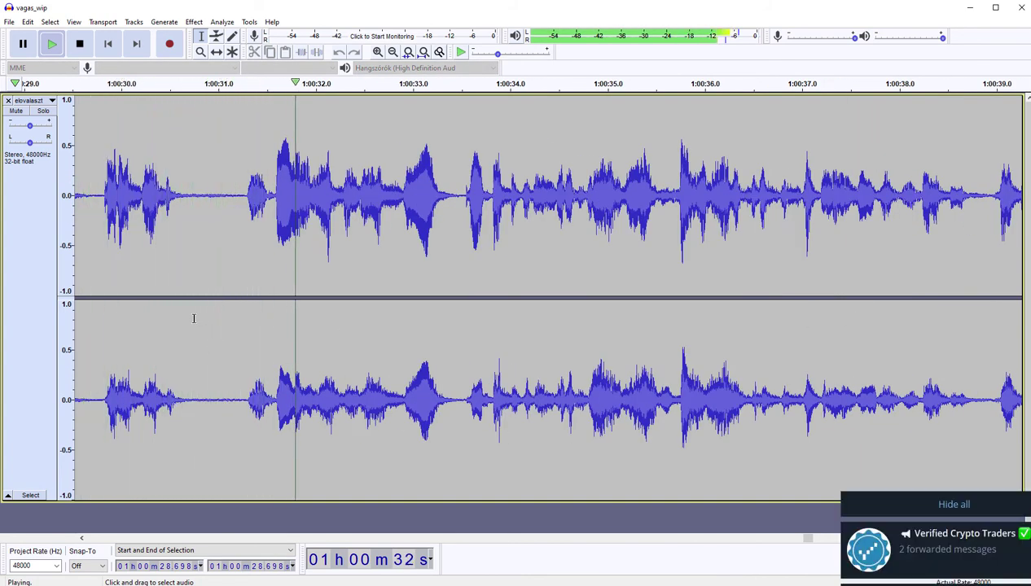
Step: Delete the pauses from 1:00:30.735 to about 1:00:31.25 and from 1:00:42.159 to about 1:00:42.5, resuming playback after each cut
left_click_drag(193, 318, 244, 314)
key("Delete")
key("space")
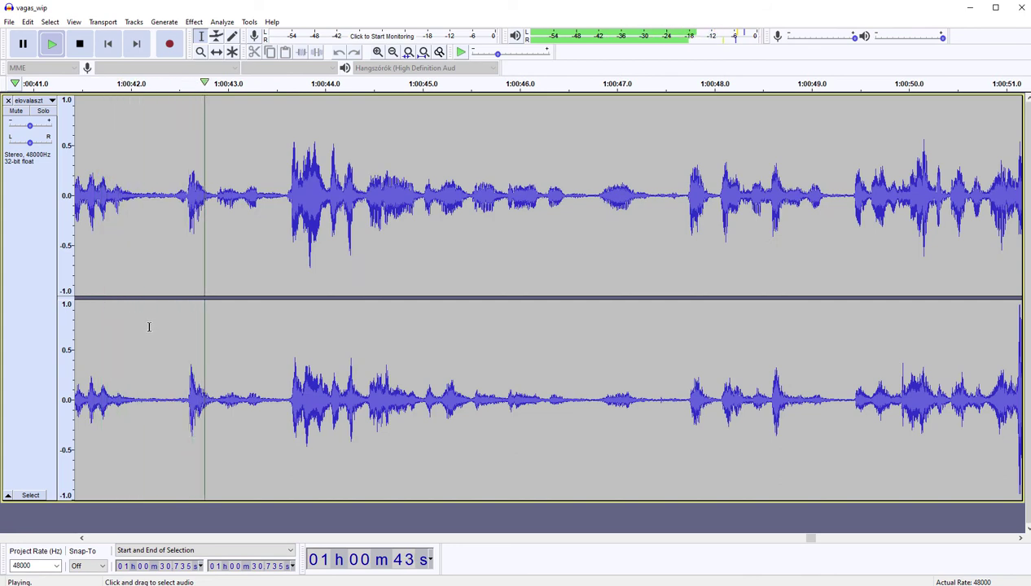
left_click_drag(146, 326, 183, 318)
key("Delete")
key("space")
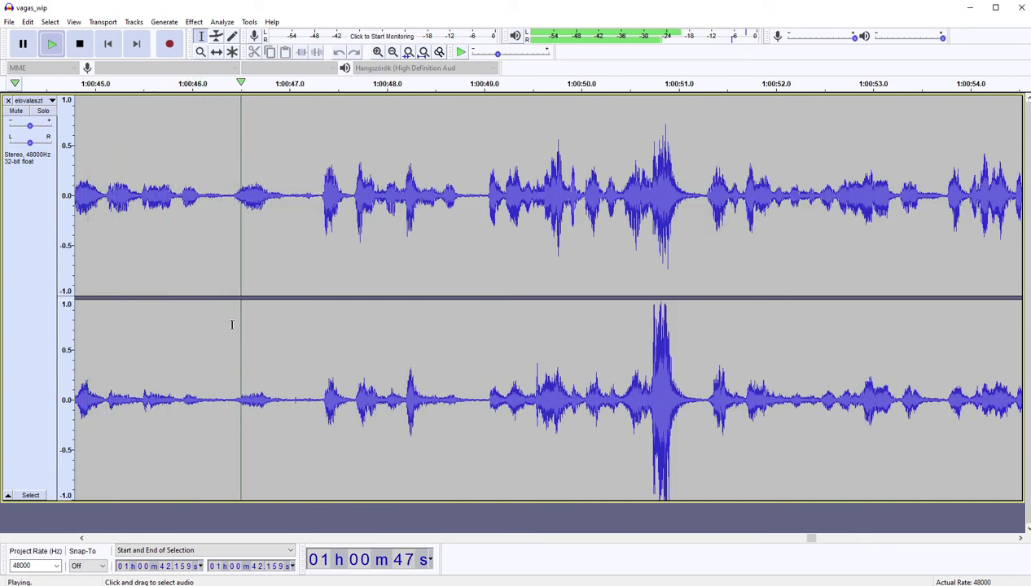
Step: Delete the filler from 1:00:46.379 to 1:00:47.296, check the cut, delete on from 1:00:46.379 to about 1:00:46.7 and resume playback
left_click_drag(229, 320, 318, 310)
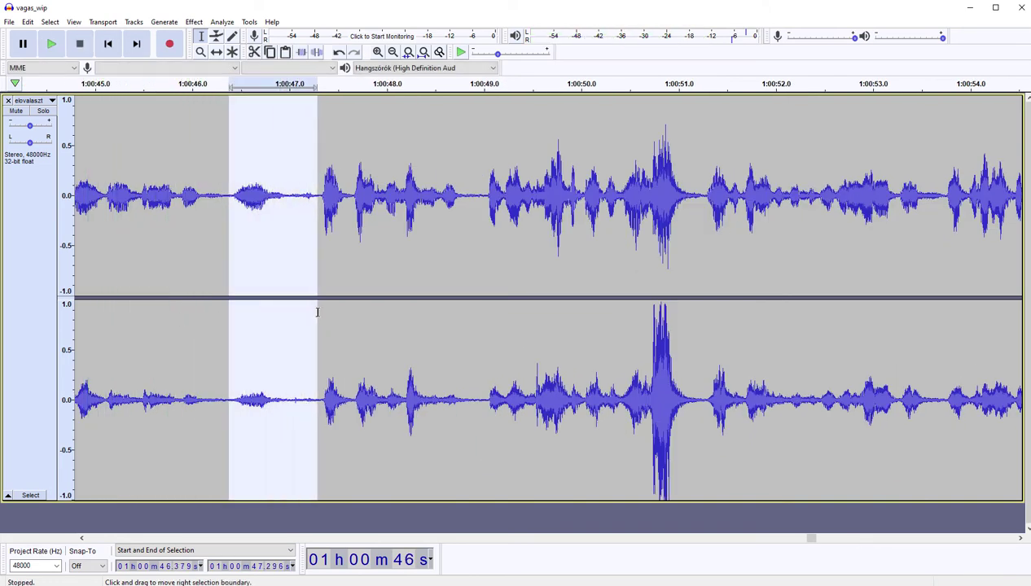
key("Delete")
key("space")
key("space")
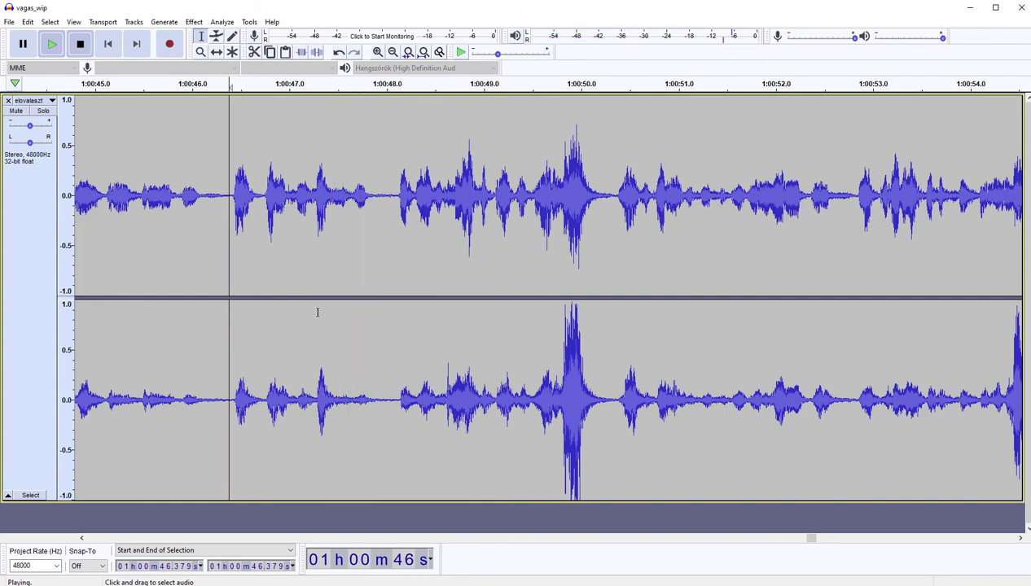
left_click(262, 329, "shift")
key("Delete")
key("space")
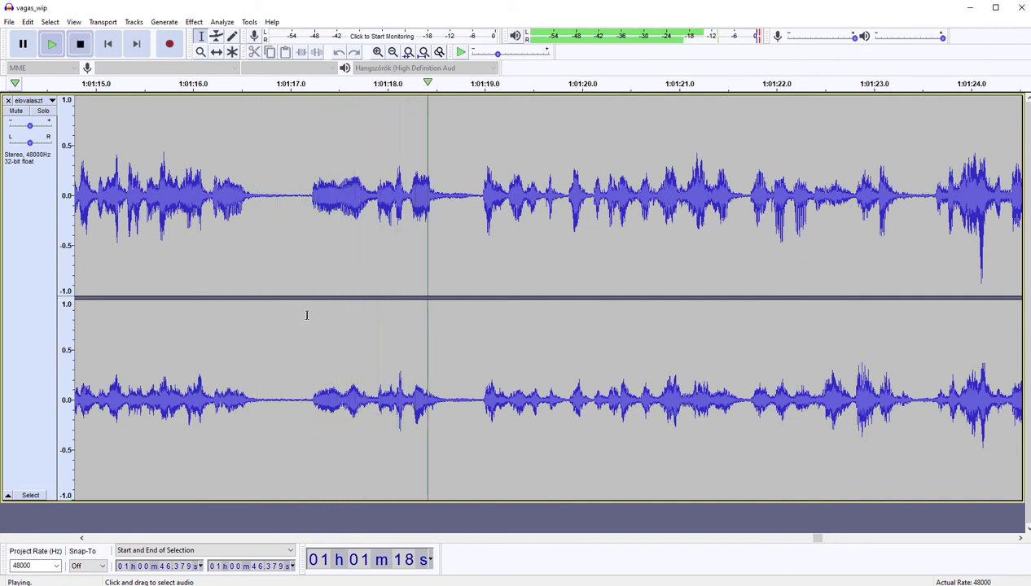
Step: Delete the passage from 1:01:16.821 to 1:01:17.533, check the cut, delete the remainder from 1:01:16.821 to 1:01:17.177 and play on
left_click_drag(272, 314, 340, 310)
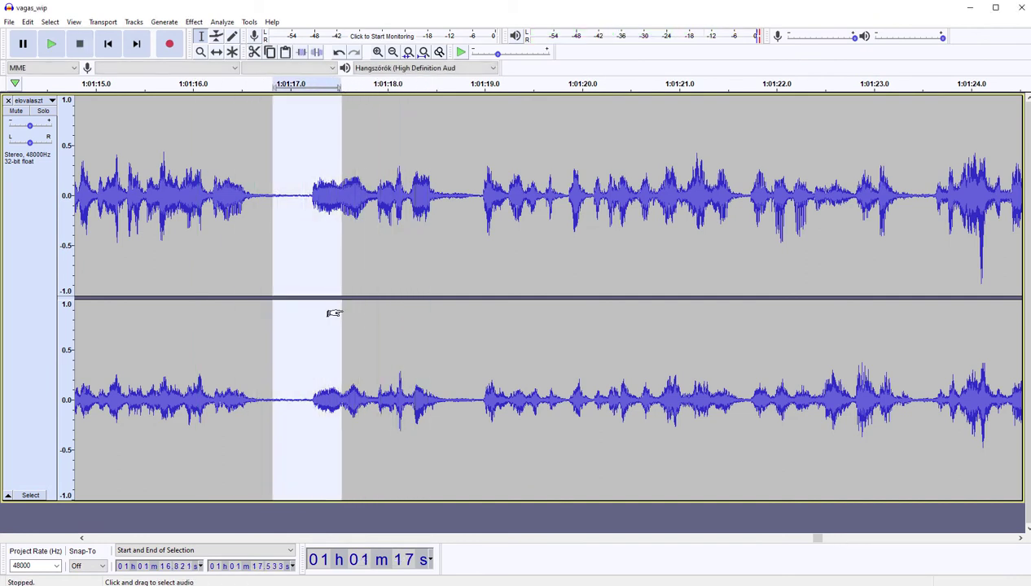
key("Delete")
key("space")
key("space")
left_click(317, 318, "shift")
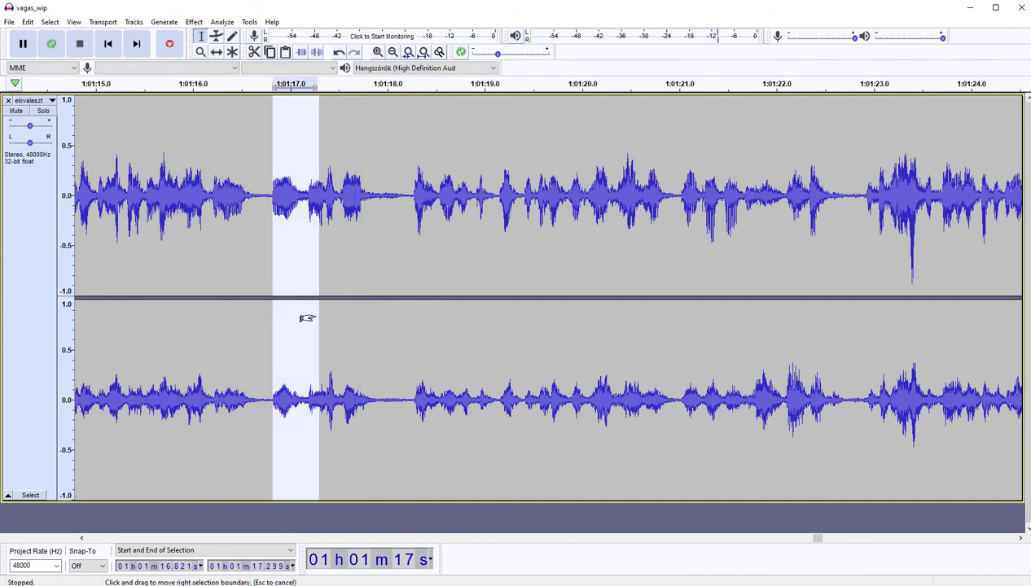
left_click_drag(307, 319, 300, 322)
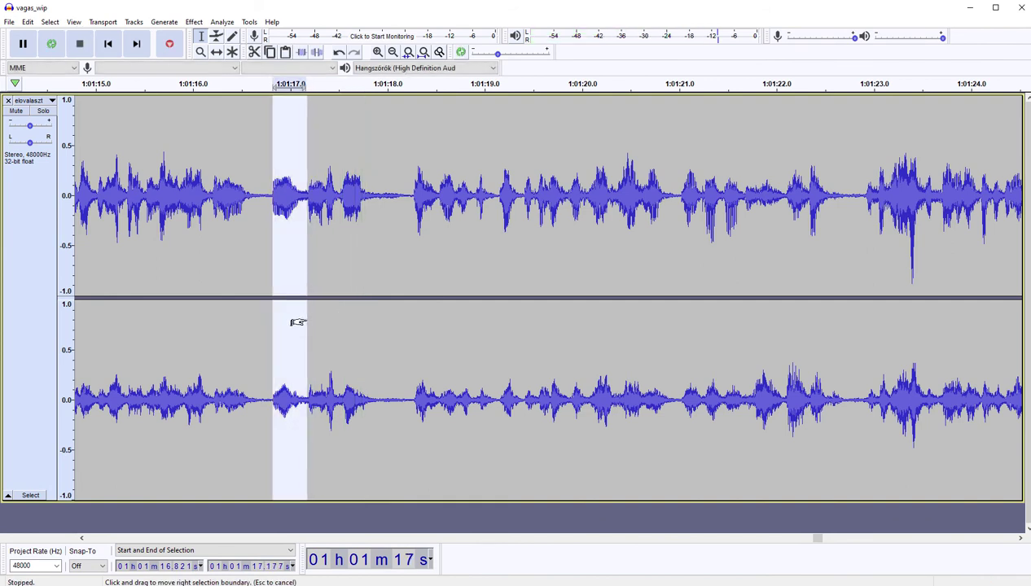
key("Delete")
key("space")
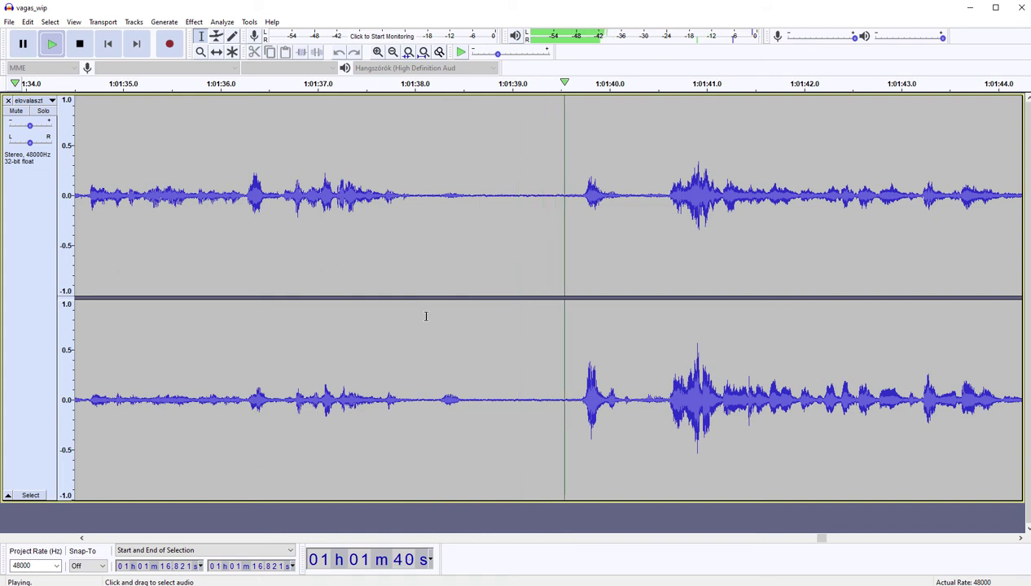
Step: Delete the long pause with its isolated sound from 1:01:38.156 to 1:01:40.532 and play on from the cut
left_click_drag(429, 315, 660, 311)
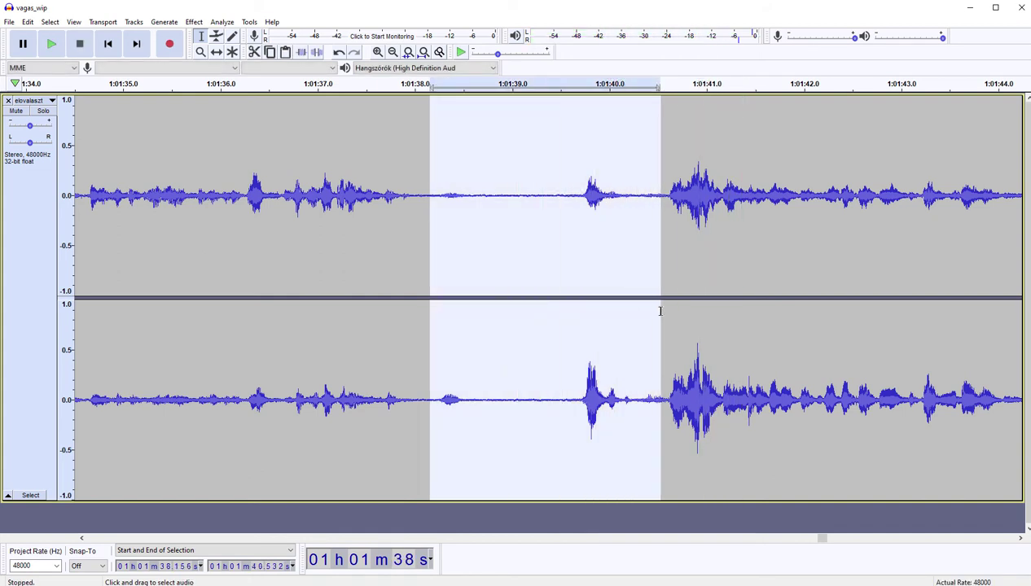
key("Delete")
key("space")
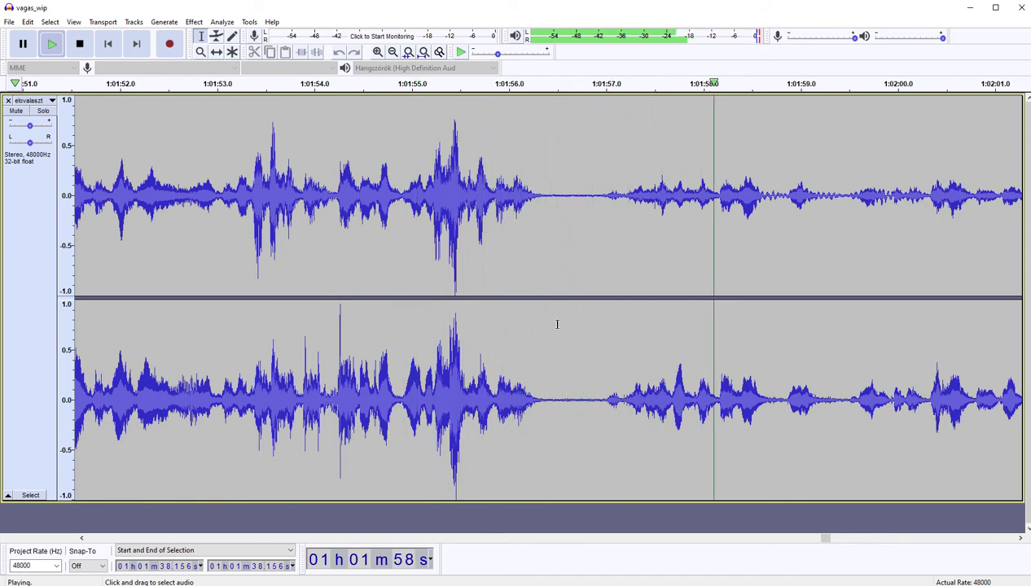
Step: Delete the pause from 1:01:56.508 to 1:01:57.156, check the cut, delete on from 1:01:56.508 to about 1:01:57.0 and resume playback
left_click_drag(558, 324, 620, 315)
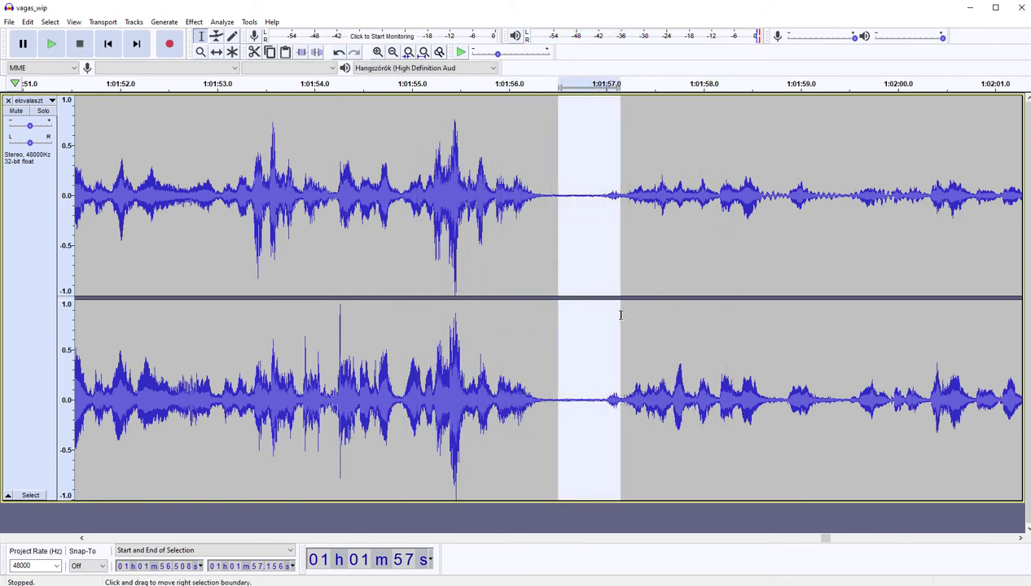
key("Delete")
key("space")
key("space")
left_click_drag(558, 330, 609, 334)
key("Delete")
key("space")
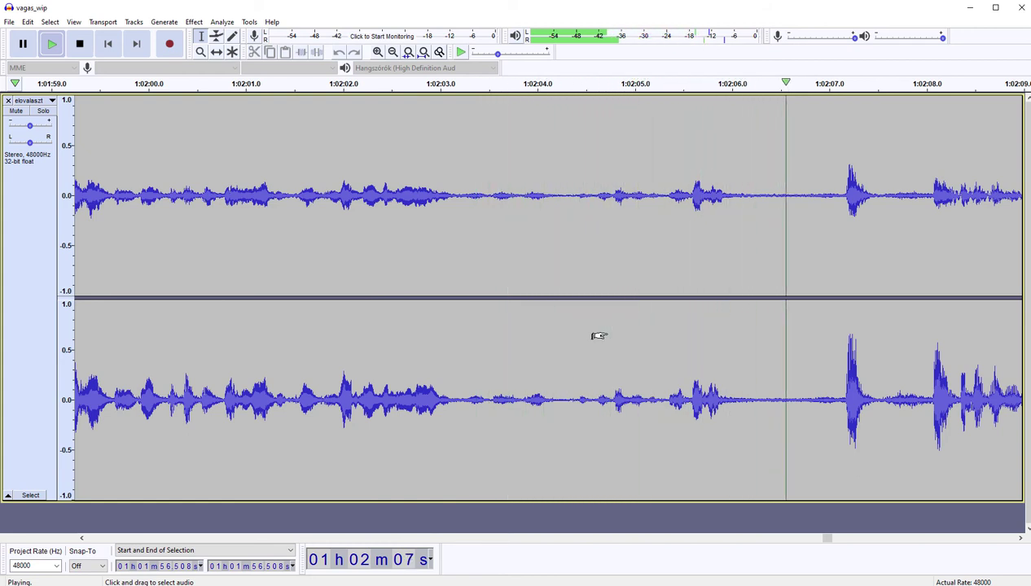
Step: Stop playback, delete the pause and isolated sound from 1:02:06.327 to about 1:02:07.5 and play on from the cut
key("space")
left_click_drag(764, 335, 879, 335)
key("Delete")
key("space")
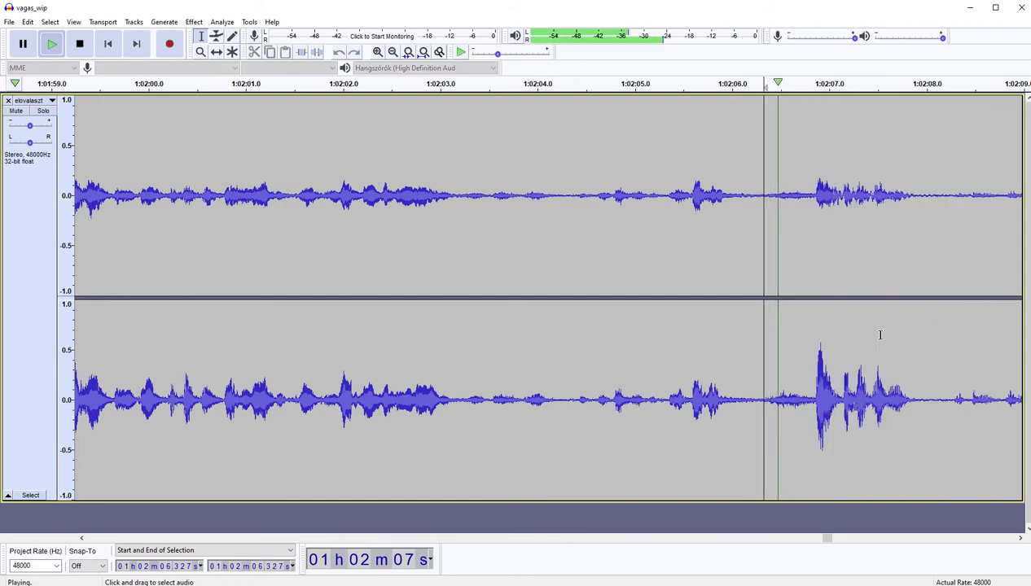
Step: Stop playback, delete the pause from 1:02:06.327 to 1:02:06.805 and play on from the cut
key("space")
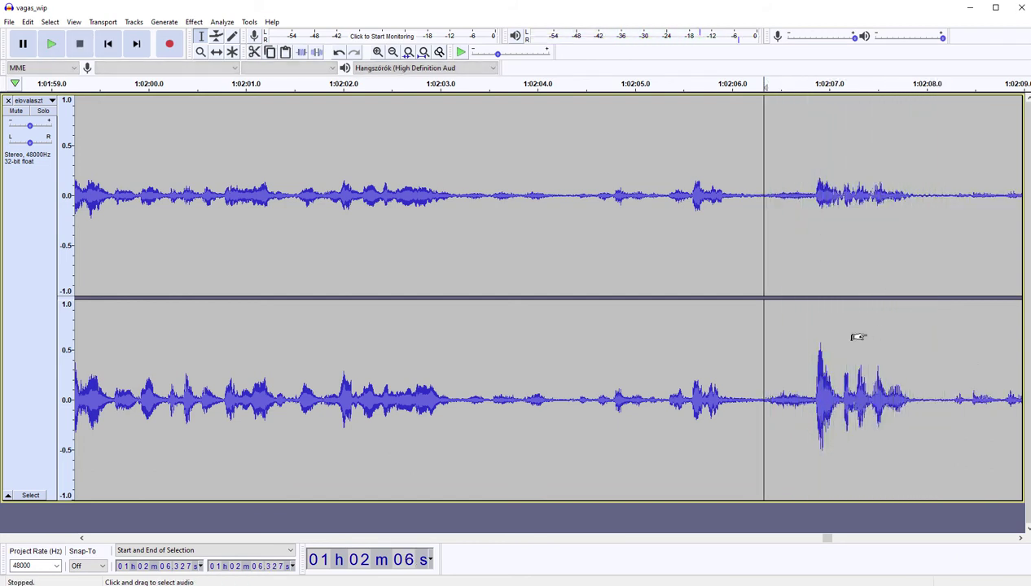
left_click(798, 337, "shift")
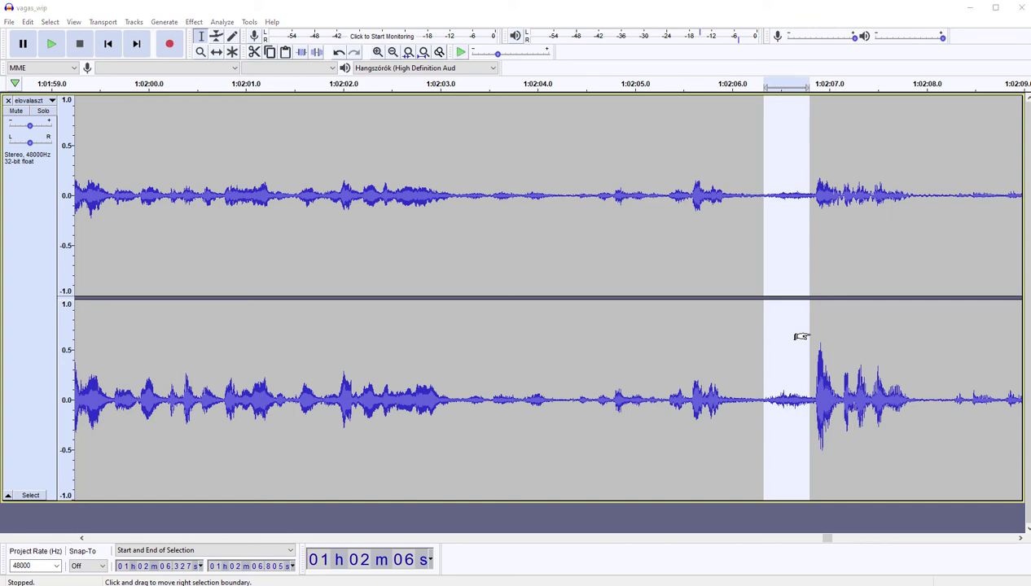
key("Delete")
key("space")
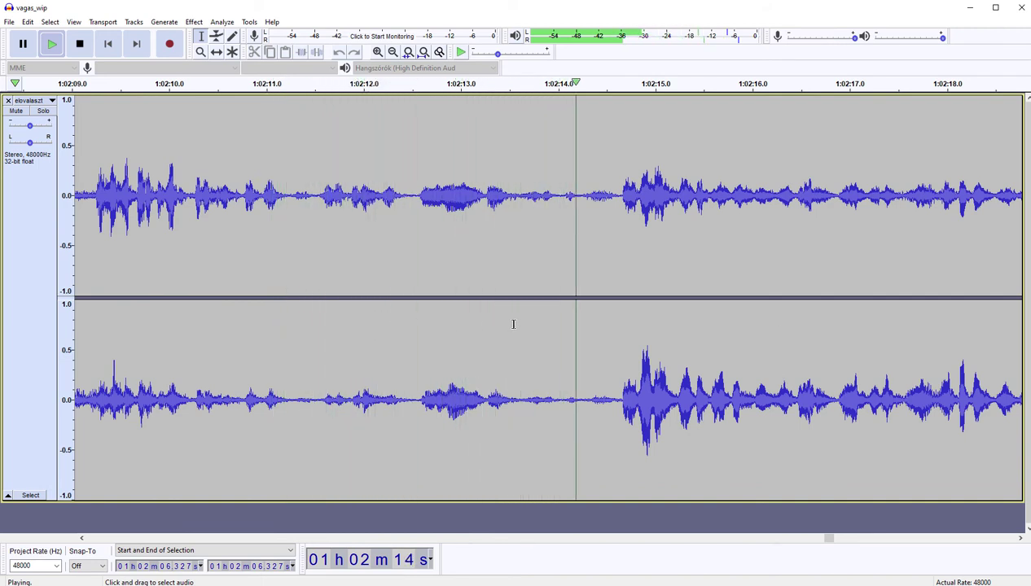
Step: Delete the passage from 1:02:06.327 to 1:02:14.633 and play on from the cut
left_click(603, 241, "shift")
left_click_drag(602, 241, 617, 241)
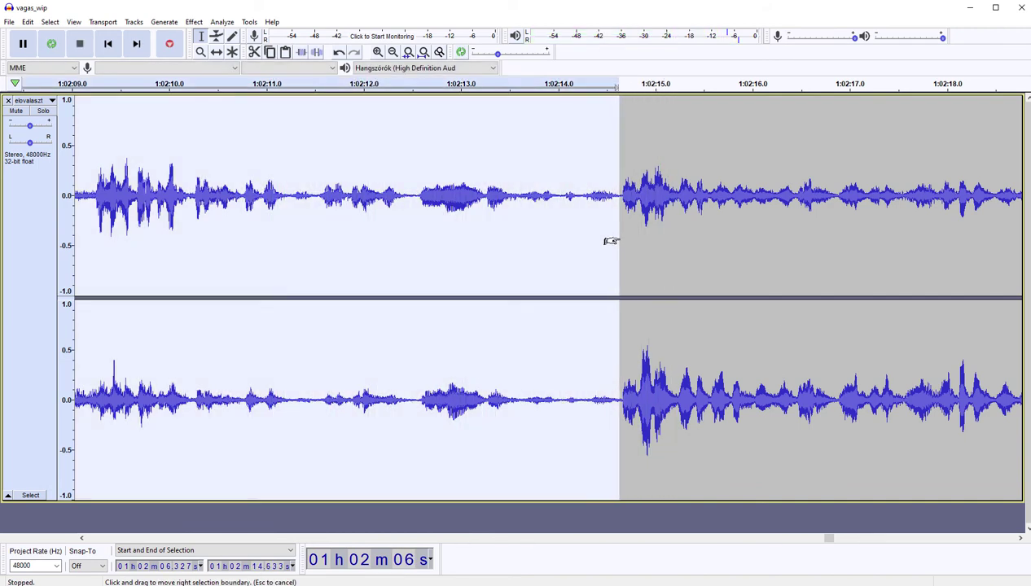
key("Left")
key("space")
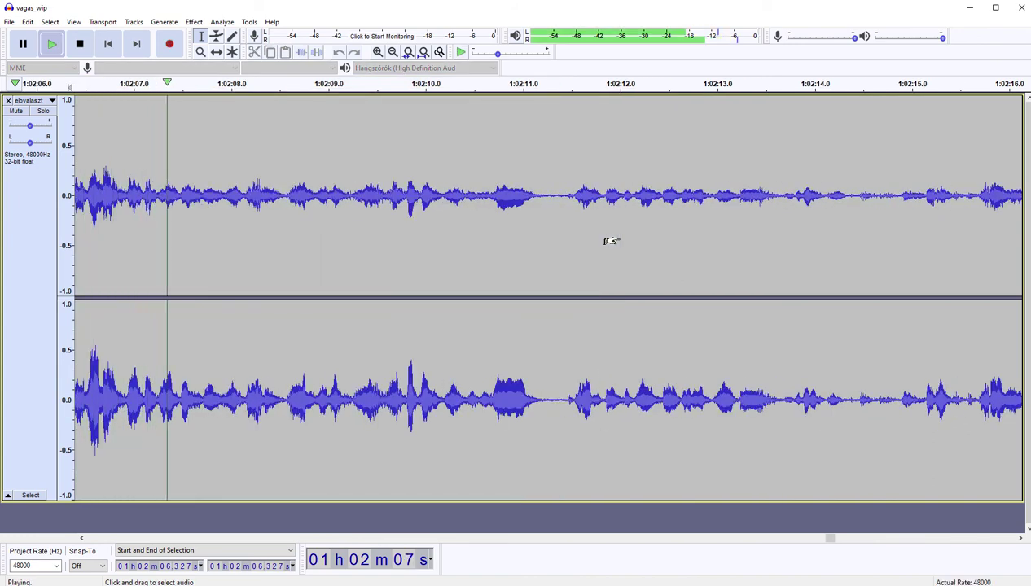
Step: Check the new cut by playing the transition from 1:02:06.280 and again from 1:02:05.790
key("space")
key("Left")
key("space")
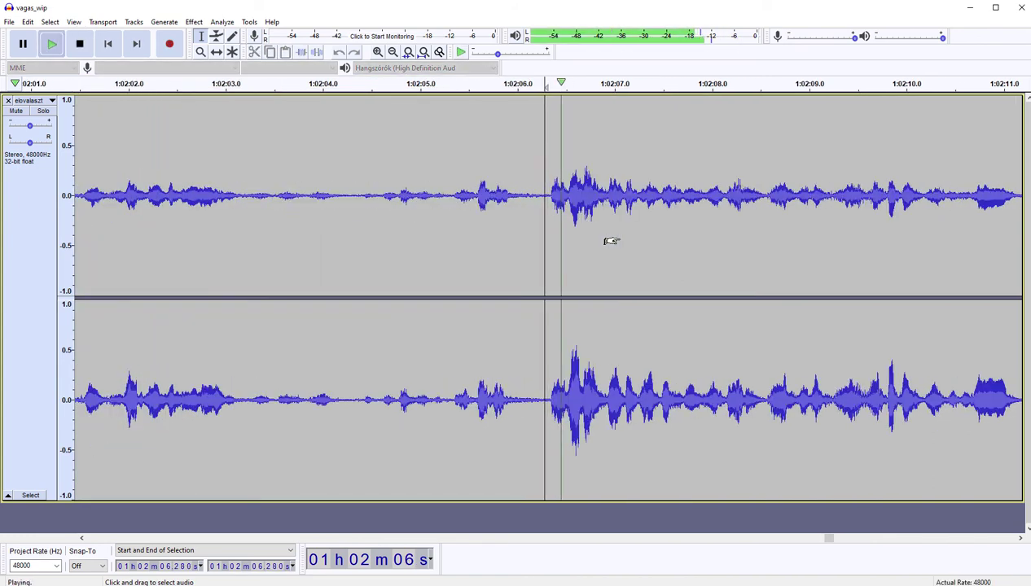
key("space")
left_click(497, 241)
key("space")
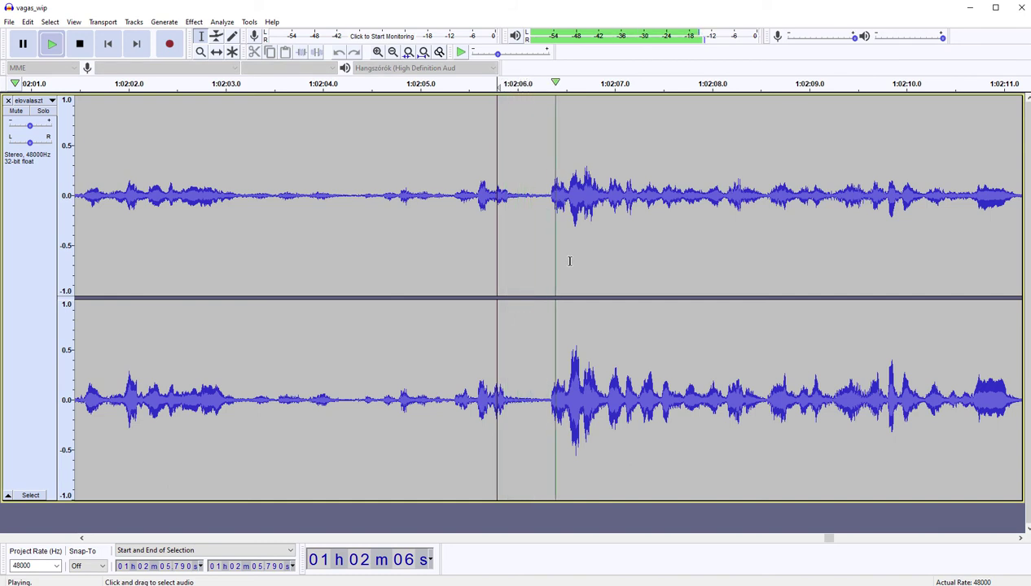
Step: Delete the passage from 1:02:06.163 to 1:02:06.519, check the cut, delete on from 1:02:06.163 to 1:02:06.373 and resume playback
key("space")
left_click_drag(534, 218, 566, 216)
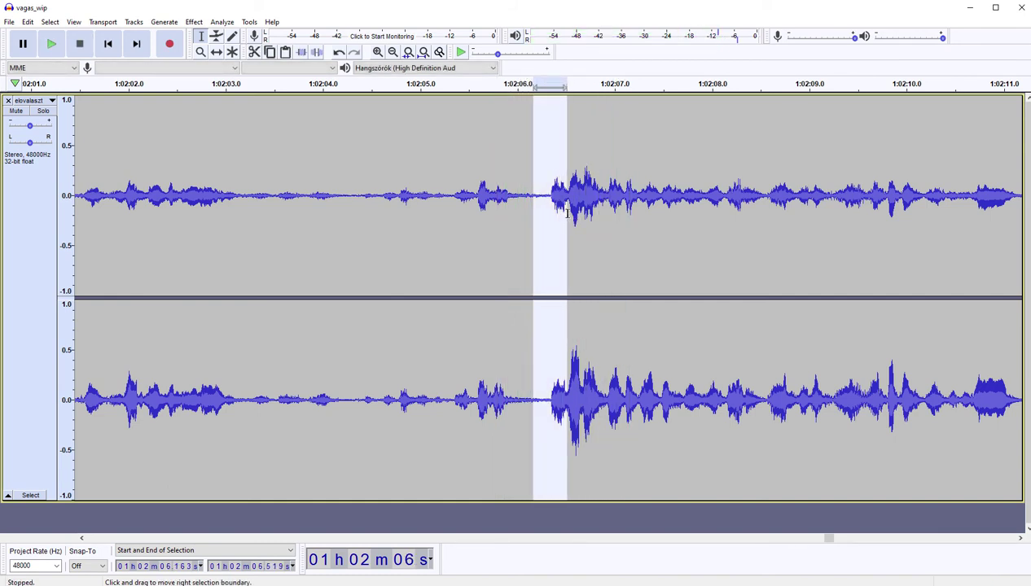
key("space")
key("Delete")
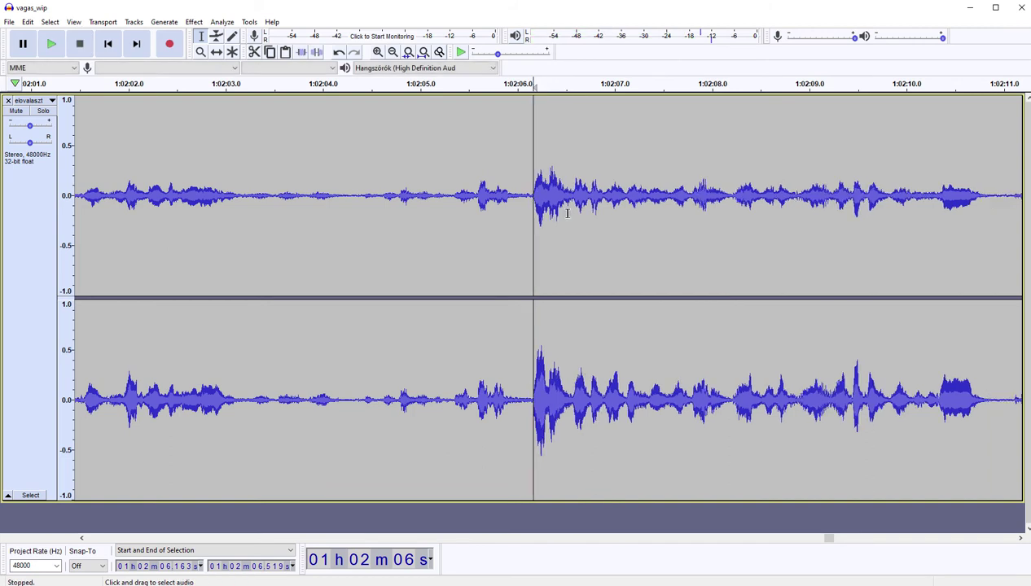
key("space")
left_click(552, 220, "shift")
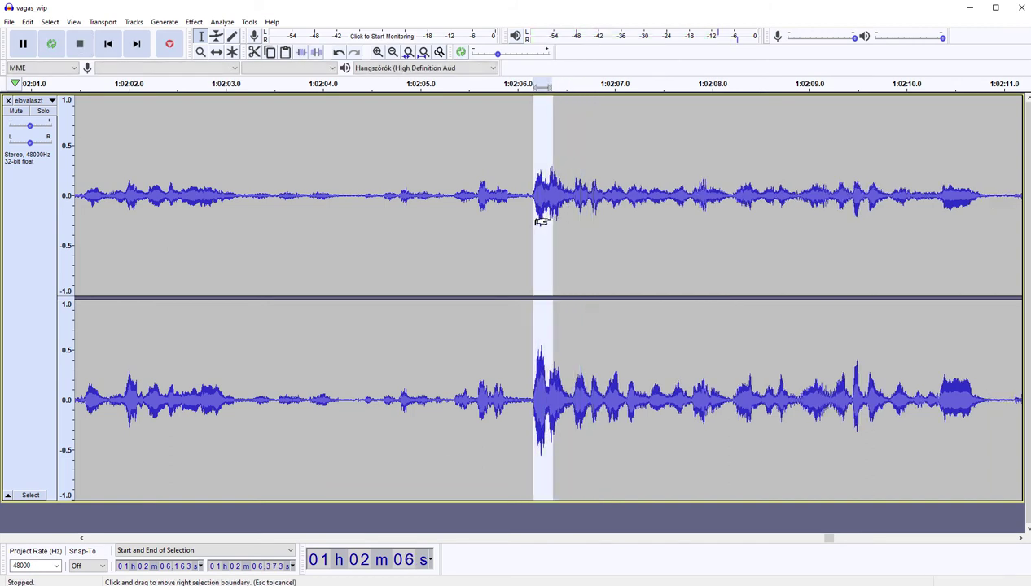
key("Delete")
key("space")
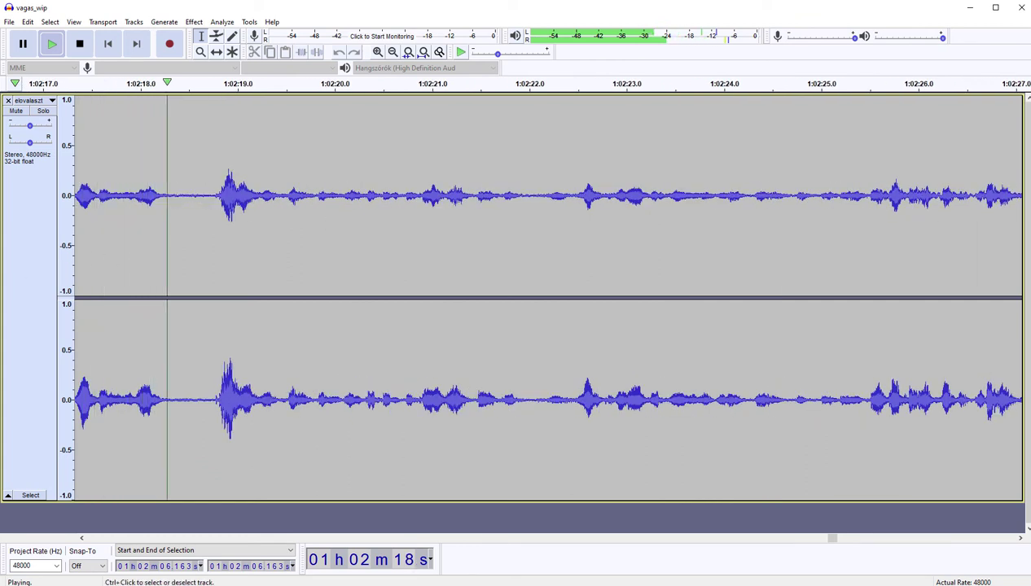
Step: Delete the pauses from 1:02:18.451 to 1:02:18.708 and from 1:02:29.168 to about 1:02:29.7, playing on after each cut
left_click_drag(184, 248, 209, 246)
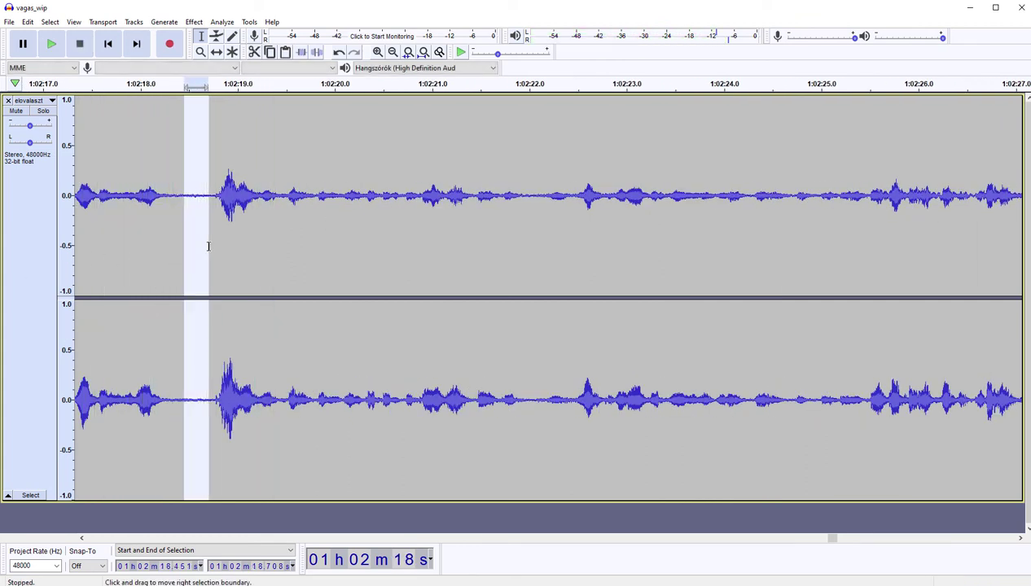
key("Delete")
key("space")
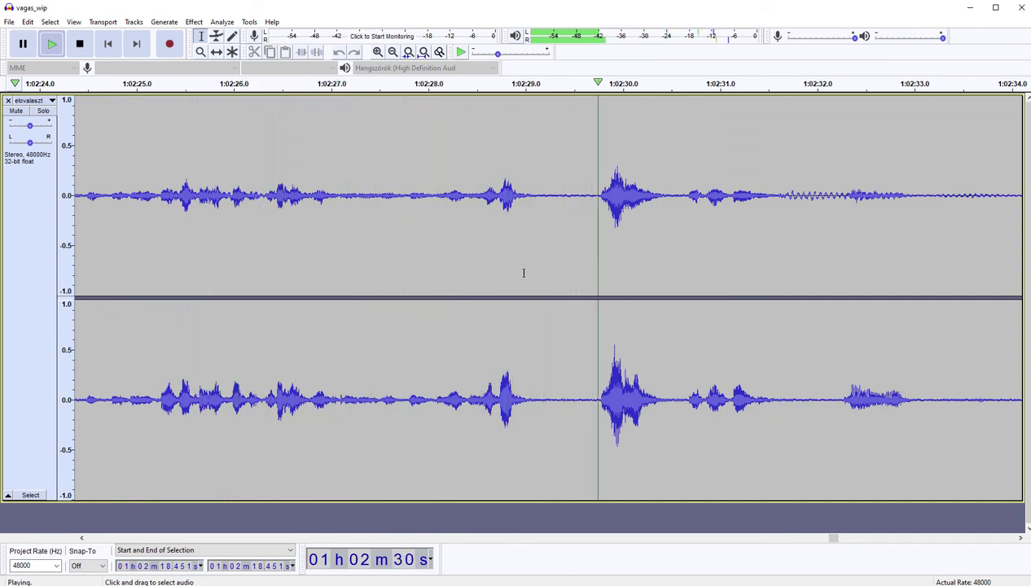
left_click_drag(542, 266, 594, 267)
key("Left")
key("space")
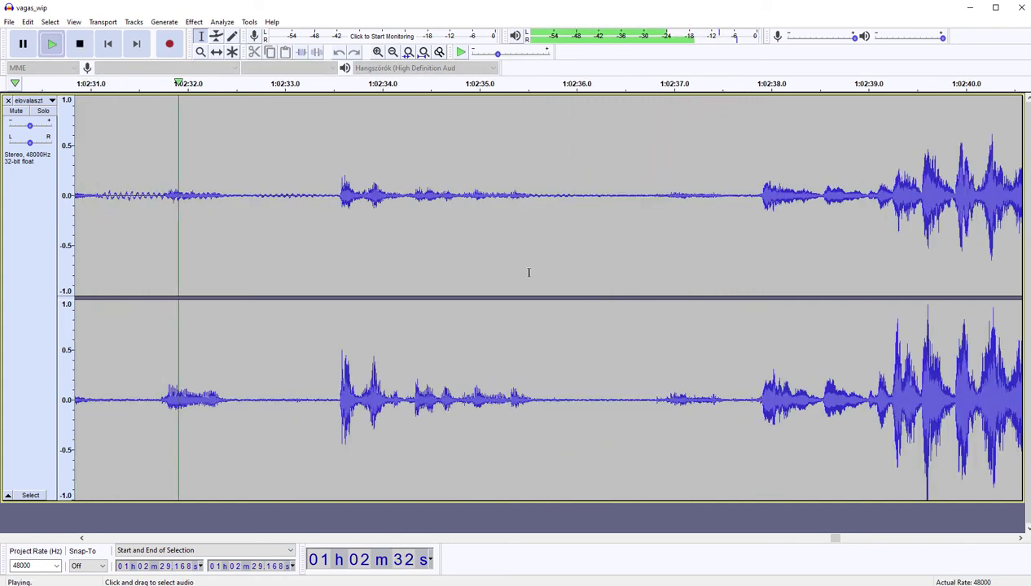
Step: Delete the isolated sound from 1:02:31.164 to about 1:02:33.5 and the pause from 1:02:33.482 to about 1:02:34.5, playing on after each cut
left_click_drag(105, 256, 330, 260)
key("Delete")
key("space")
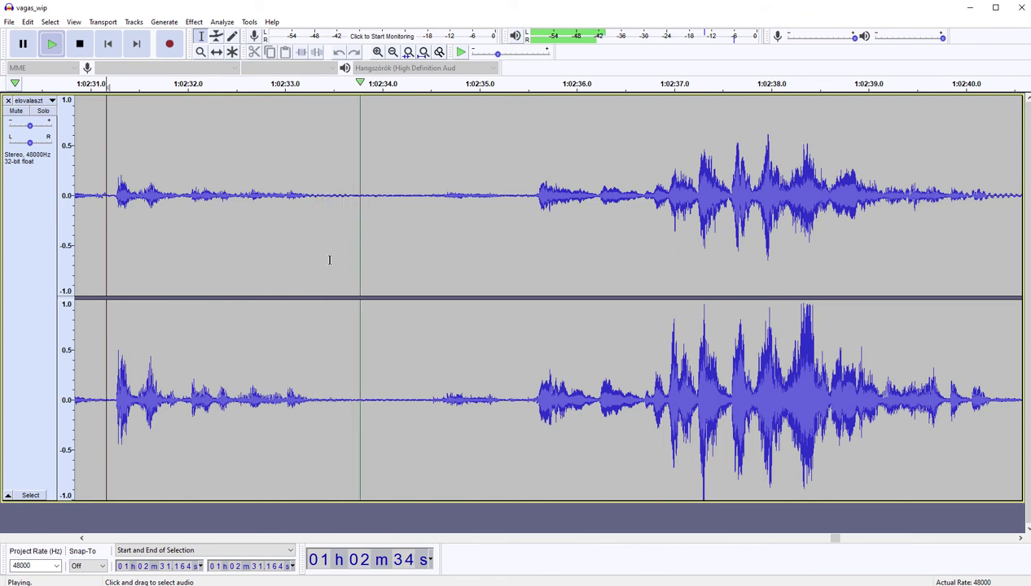
key("space")
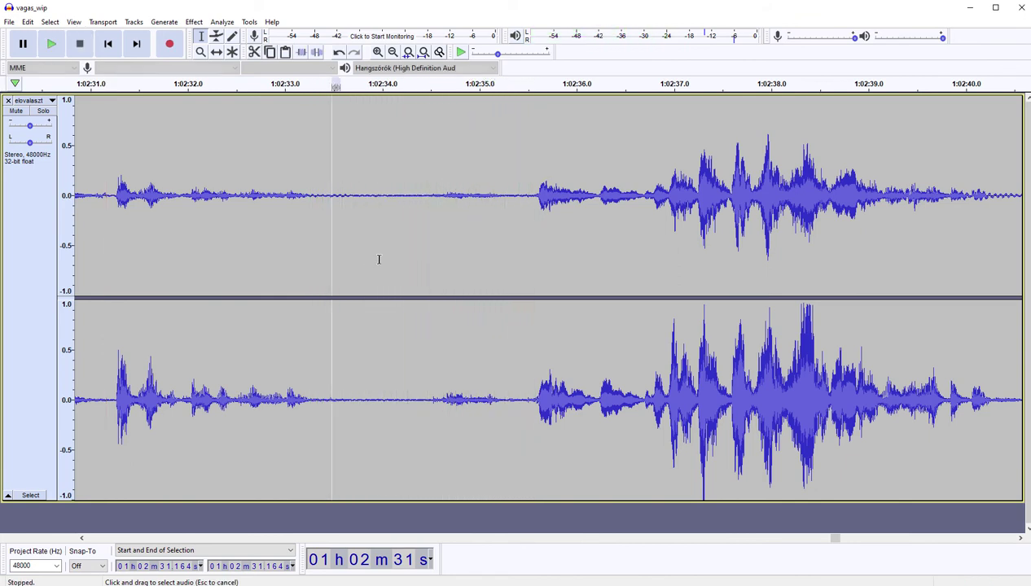
left_click_drag(331, 258, 427, 257)
key("Delete")
key("space")
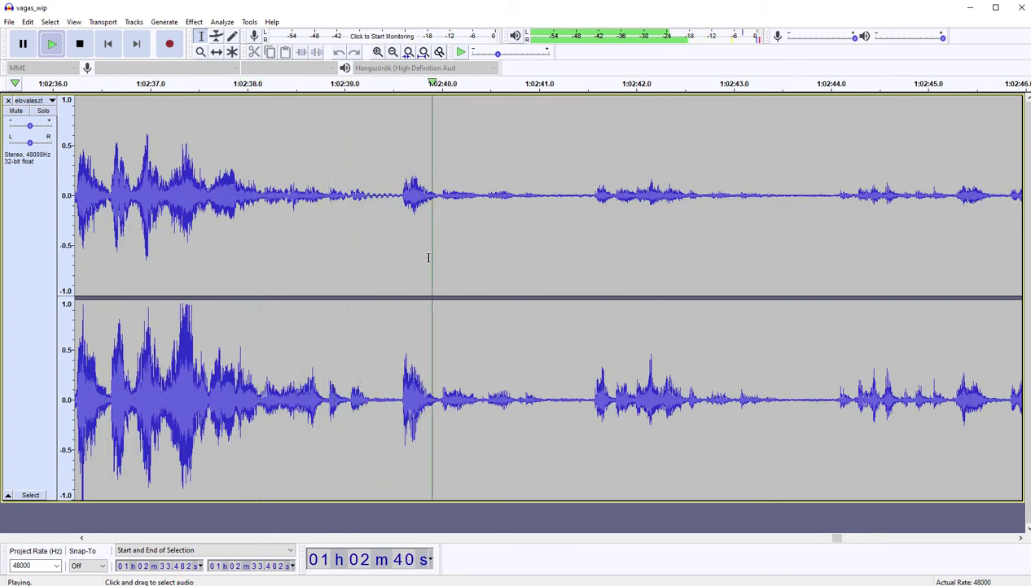
Step: Shorten the pauses by deleting 1:02:41.234 to about 1:02:41.5 and 1:02:43.347 to about 1:02:43.7, playing on after each cut
left_click_drag(562, 348, 585, 328)
key("Left")
key("space")
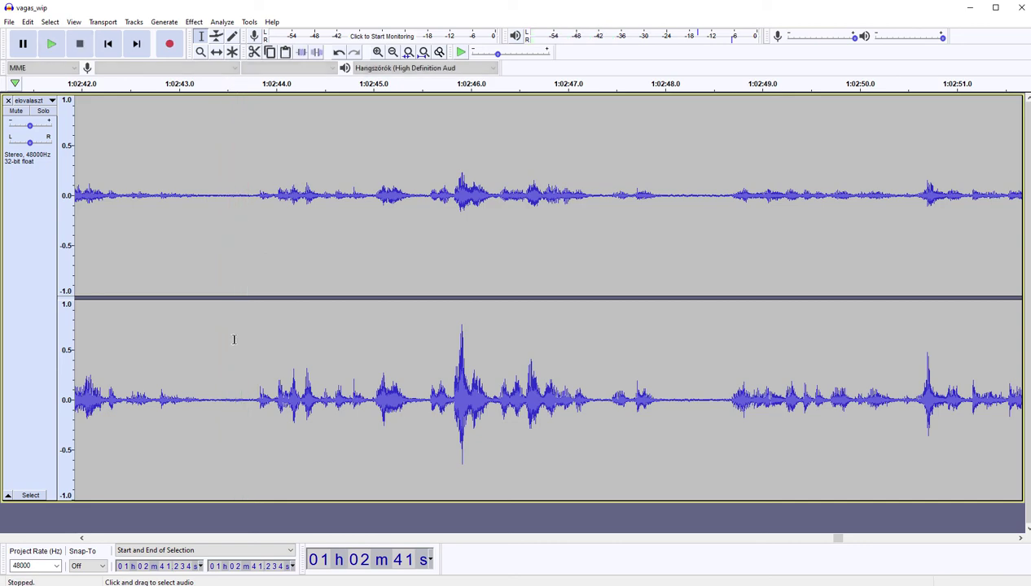
left_click_drag(212, 324, 247, 315)
key("Delete")
key("space")
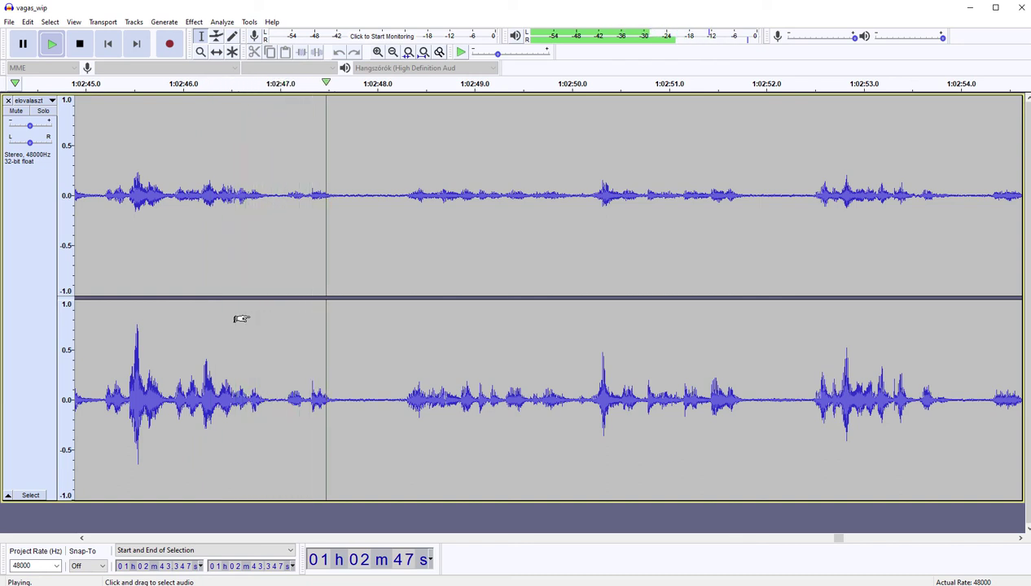
Step: Delete the pauses from 1:02:47.666 to 1:02:48.209 and from 1:02:51.250 to 1:02:51.799, resuming playback after each cut
key("space")
left_click_drag(345, 328, 402, 315)
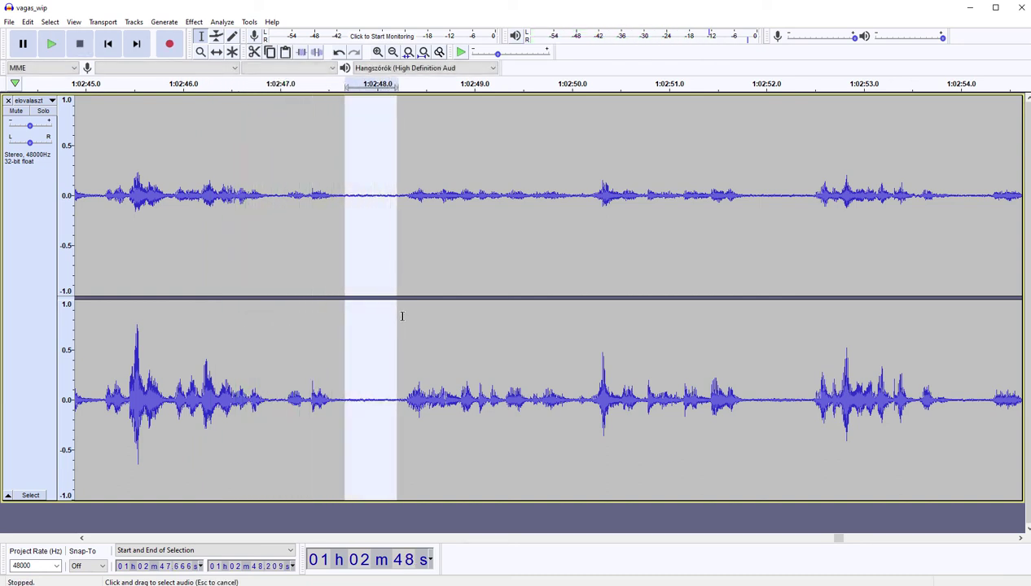
key("Delete")
key("space")
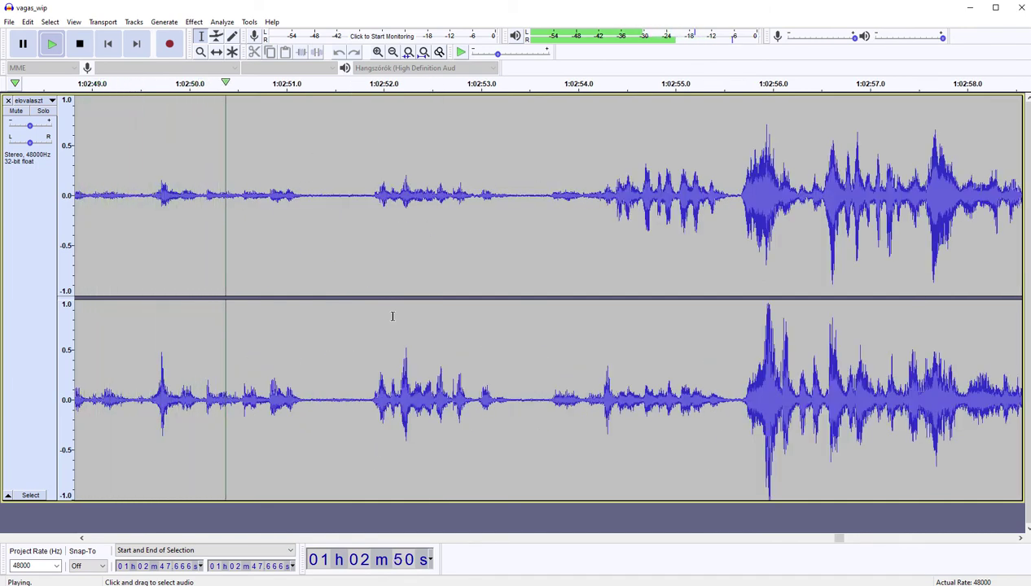
key("space")
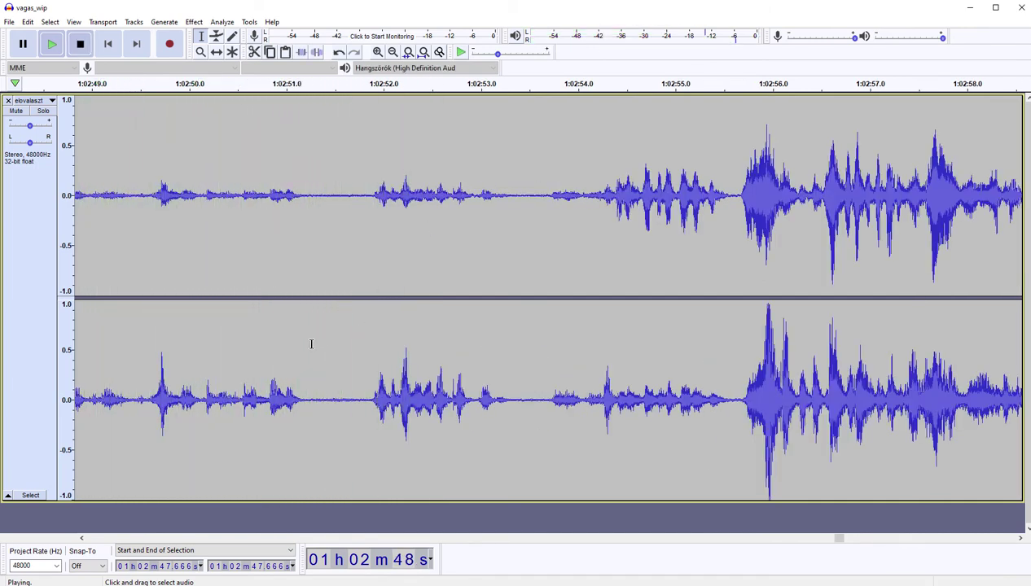
left_click_drag(311, 345, 363, 313)
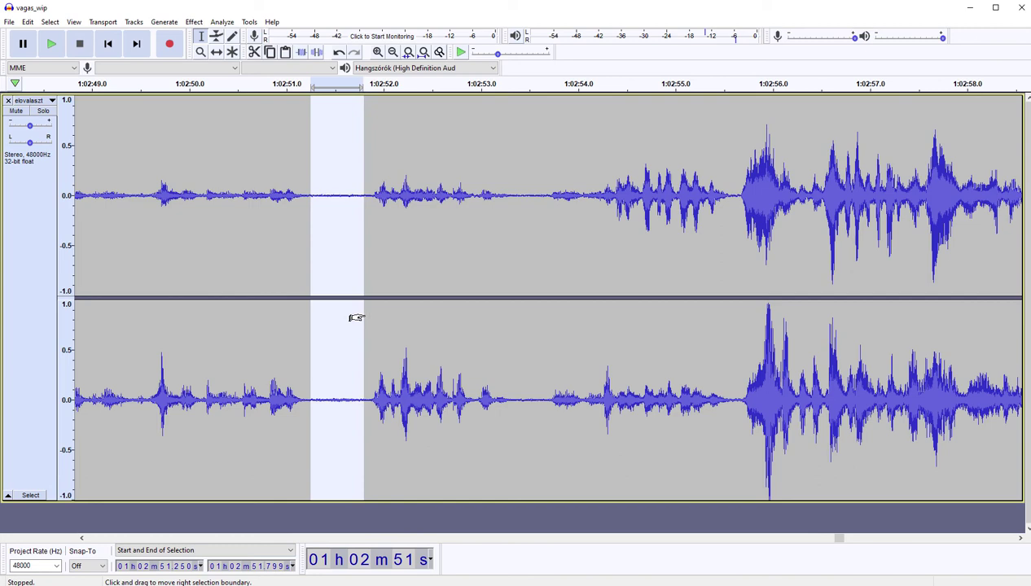
key("Delete")
key("space")
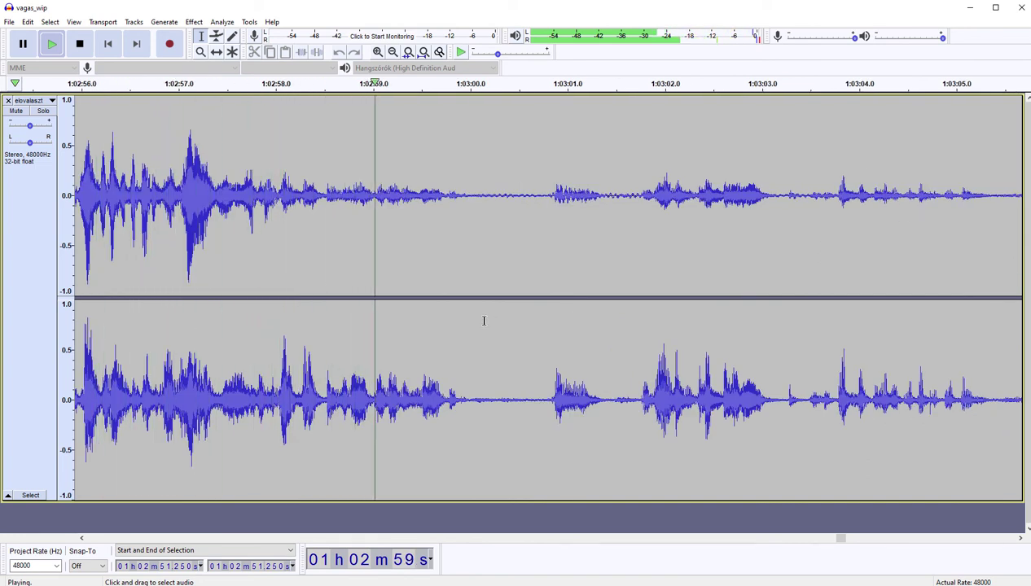
Step: Delete the pause from 1:03:00.100 to about 1:03:00.7, check the cut, delete the sound from 1:03:00.094 to 1:03:00.876 and play on
left_click_drag(479, 315, 537, 309)
key("Left")
key("space")
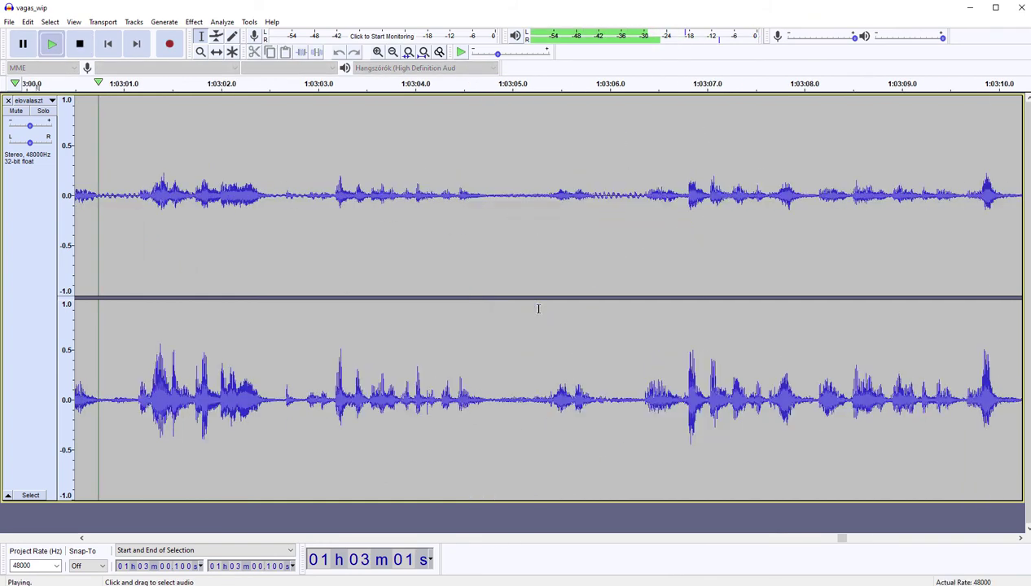
key("space")
key("space")
key("space")
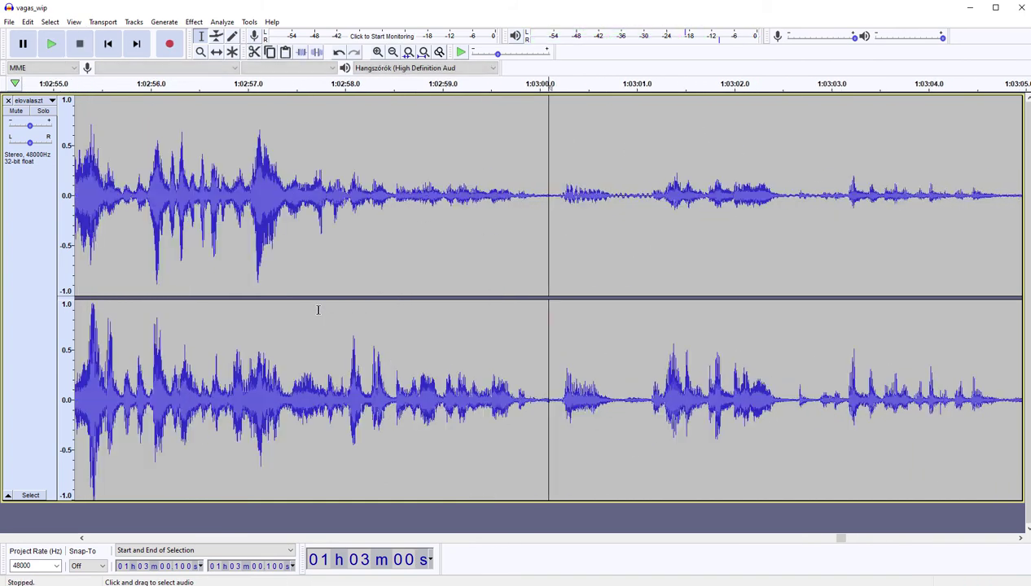
left_click_drag(604, 261, 616, 256)
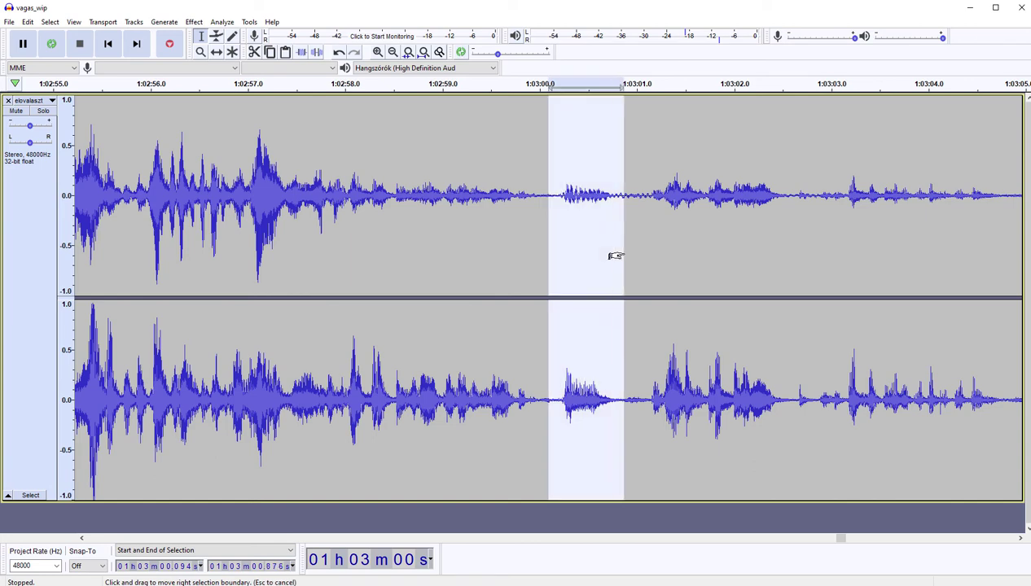
key("Left")
key("space")
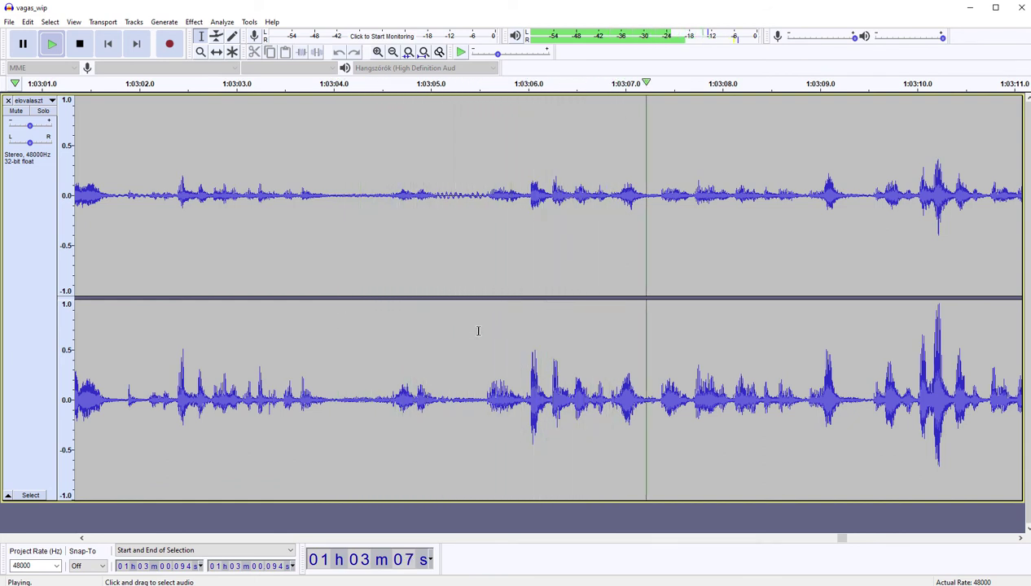
Step: Delete the passages from 1:03:05.534 to about 1:03:05.9 and from 1:03:12.790 to 1:03:13.496, playing on after each cut
left_click_drag(483, 330, 523, 325)
key("Left")
key("space")
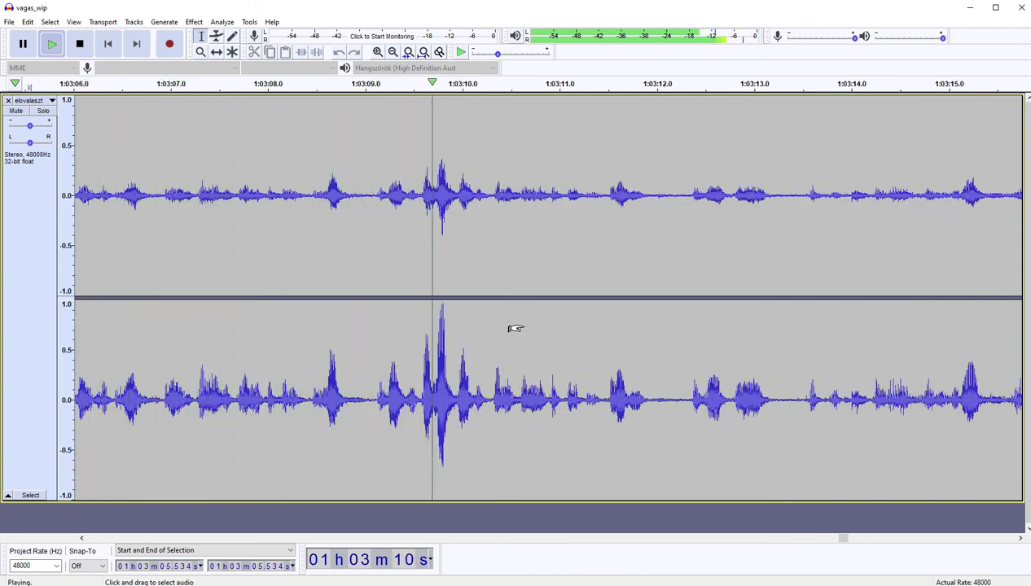
scroll(515, 328, "right", 6)
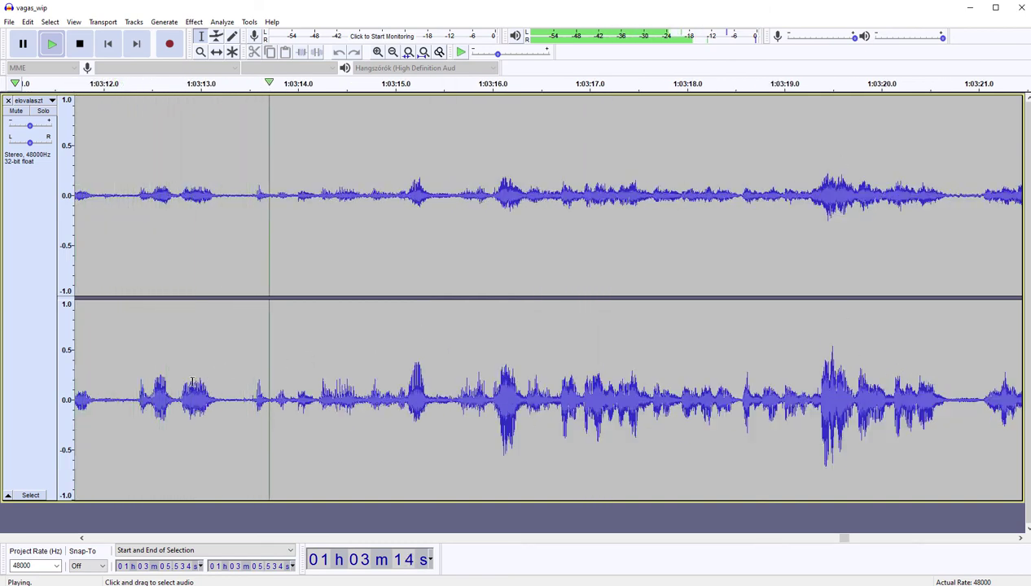
left_click_drag(180, 356, 245, 354)
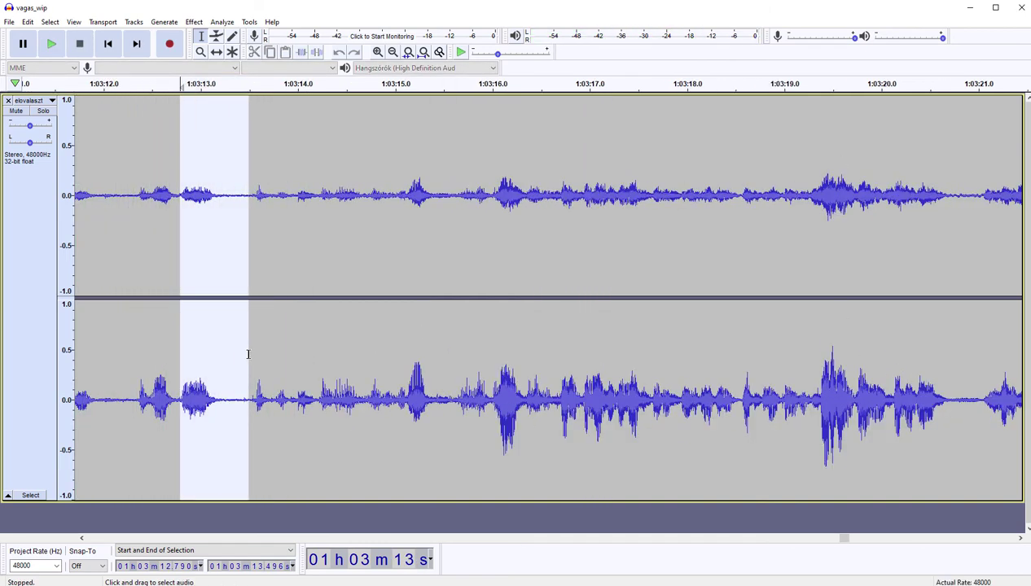
key("Delete")
key("space")
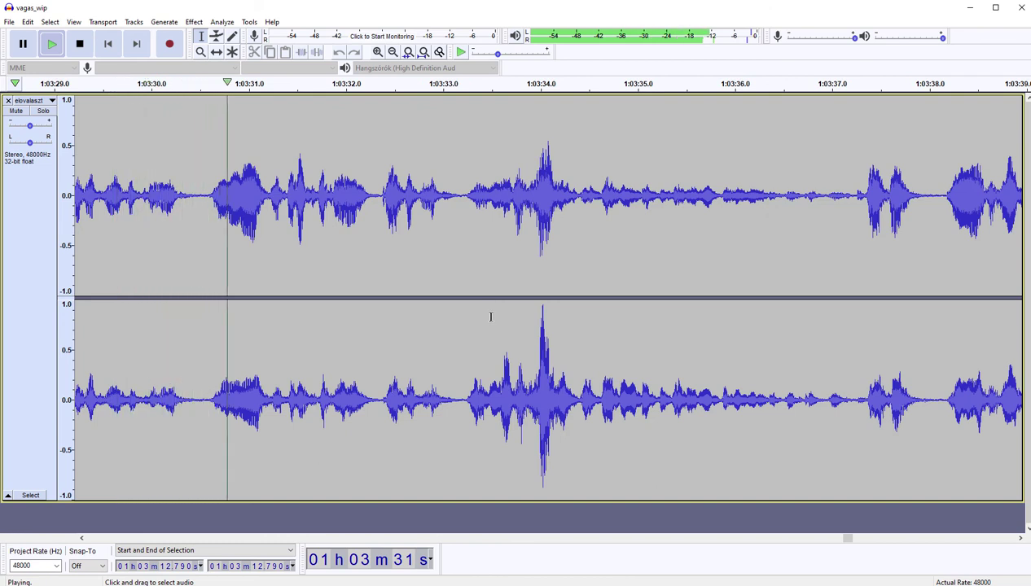
Step: Delete the passage from 1:03:30.530 to about 1:03:31.2 and listen to the cut
left_click_drag(203, 338, 269, 311)
key("Delete")
key("space")
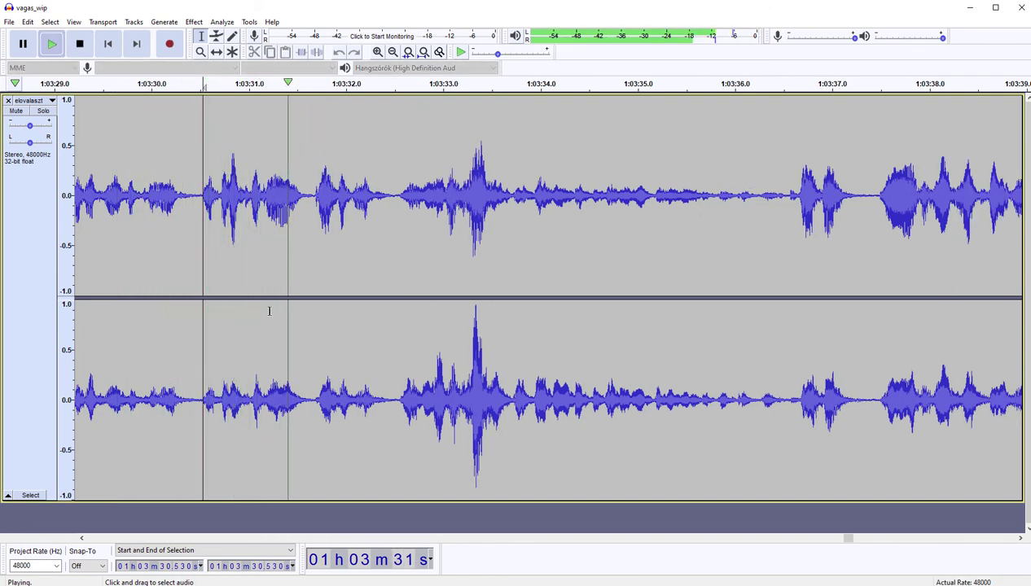
Step: Try deleting on from 1:03:30.530 to 1:03:31.026, listen to the cut and undo that deletion
key("space")
left_click(251, 316, "shift")
key("Delete")
key("space")
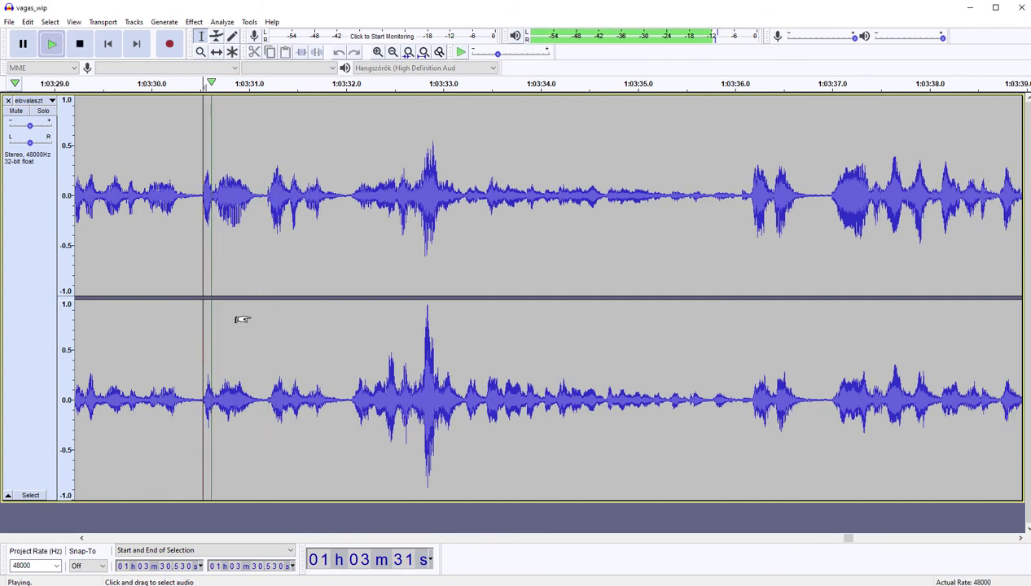
key("space")
key("ctrl+z")
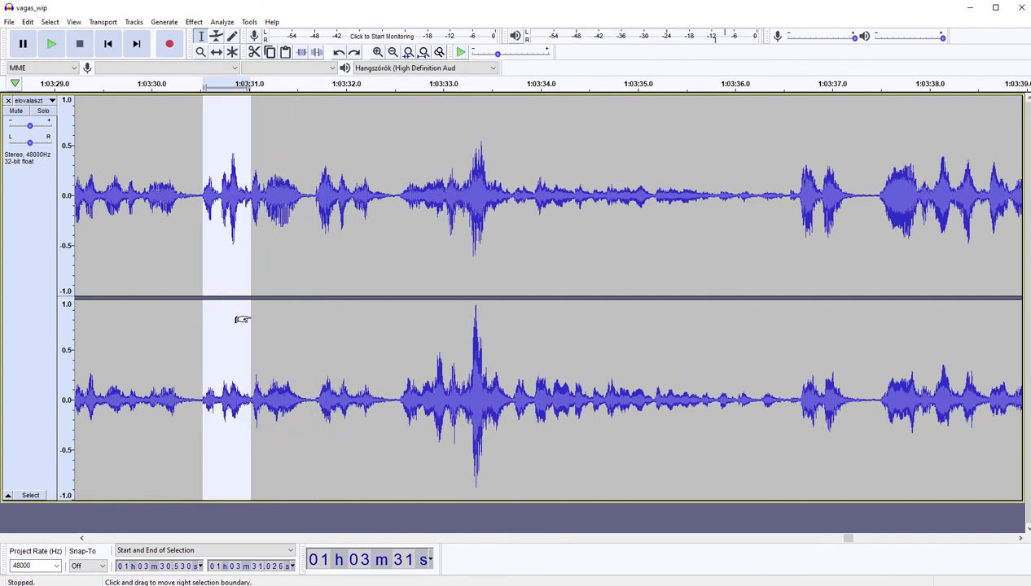
Step: Listen from 1:03:30.821, delete the sound from 1:03:30.512 to about 1:03:30.8 and play on
left_click(230, 325)
key("space")
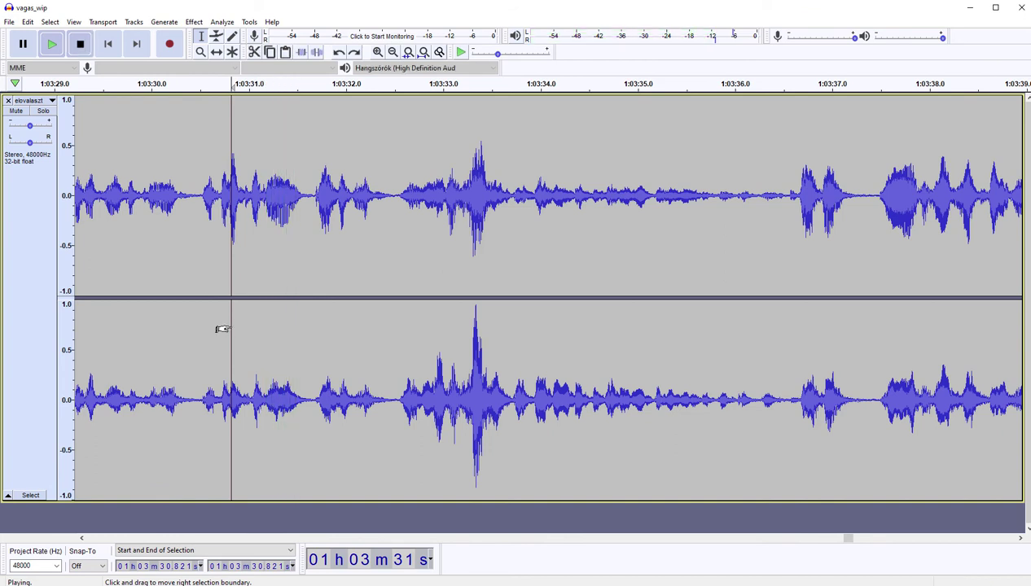
key("space")
left_click(238, 324)
left_click_drag(232, 321, 199, 327)
key("Delete")
key("space")
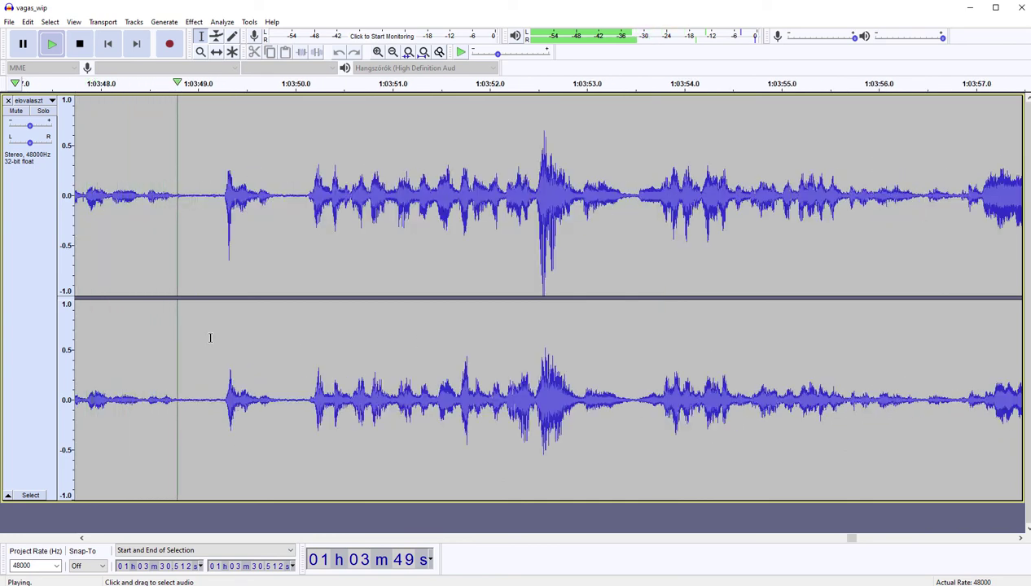
Step: Delete the passages from 1:03:48.905 to 1:03:49.203 and from 1:04:25.061 to 1:04:26.252, playing on after each cut
left_click_drag(188, 319, 216, 317)
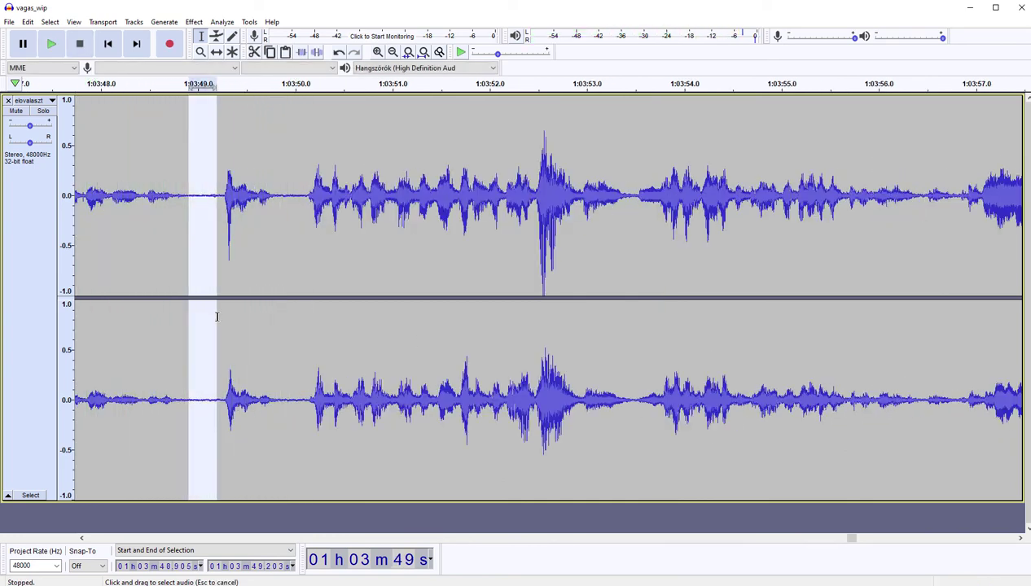
key("Delete")
key("space")
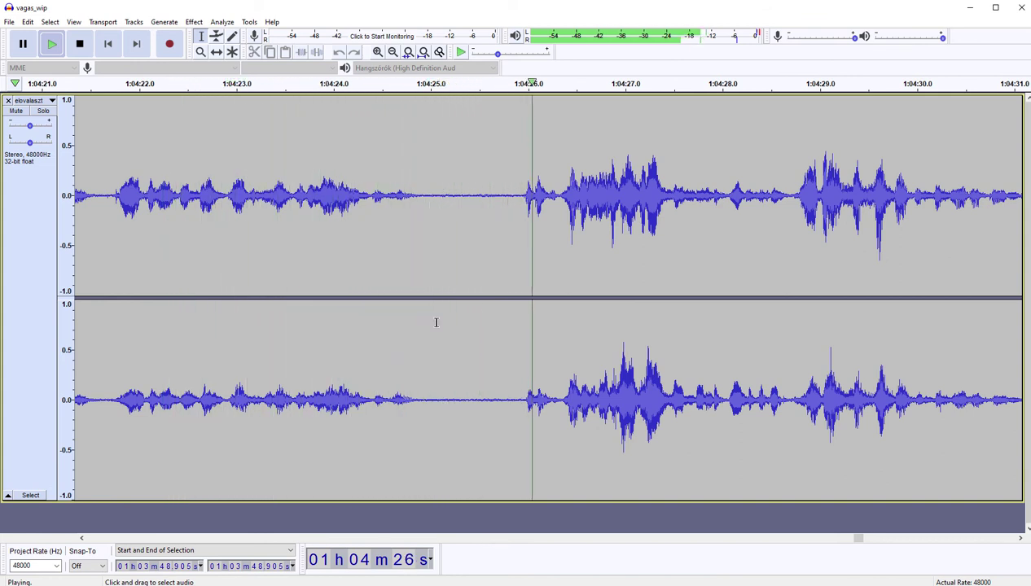
left_click_drag(436, 323, 553, 320)
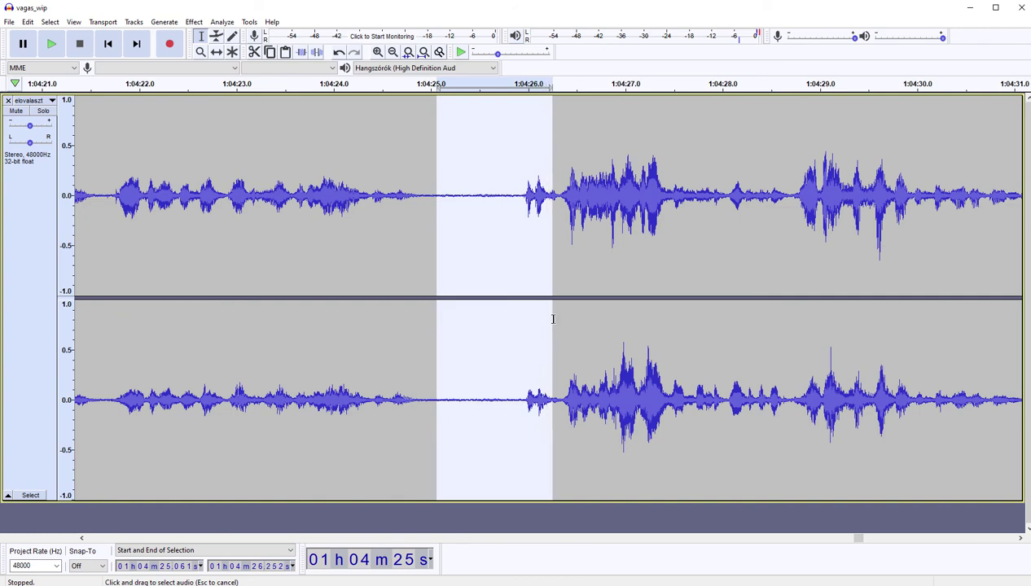
key("Delete")
key("space")
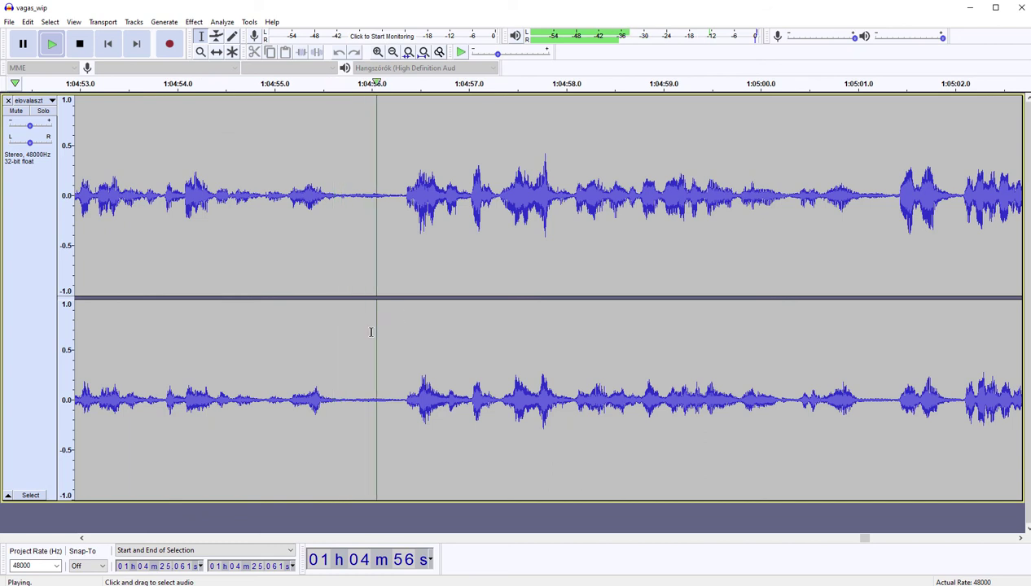
Step: Delete the pauses from 1:04:55.876 to 1:04:56.238 and from 1:05:00.815 to about 1:05:00.9, playing on after each cut
key("space")
left_click_drag(359, 322, 394, 321)
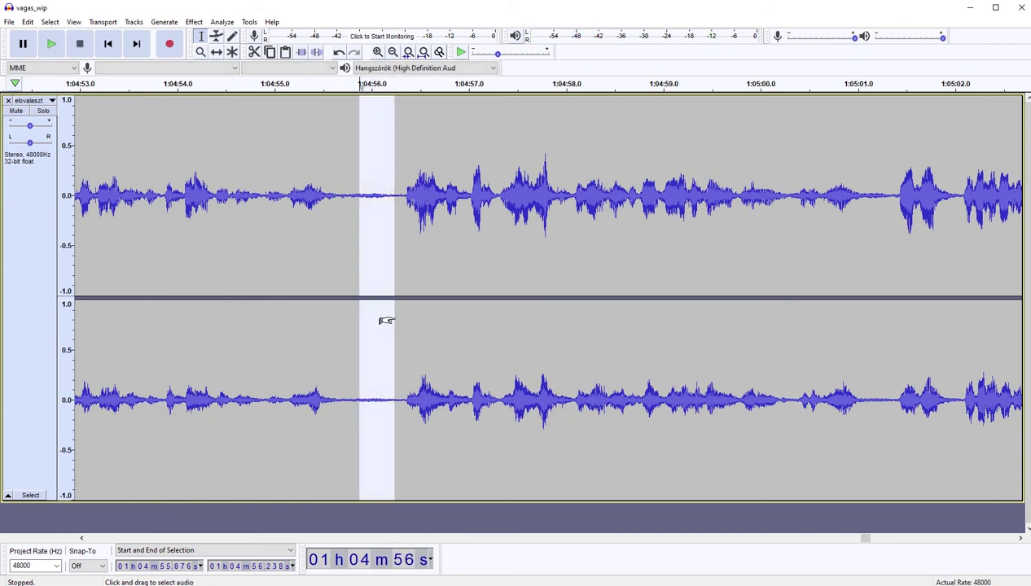
key("Delete")
key("space")
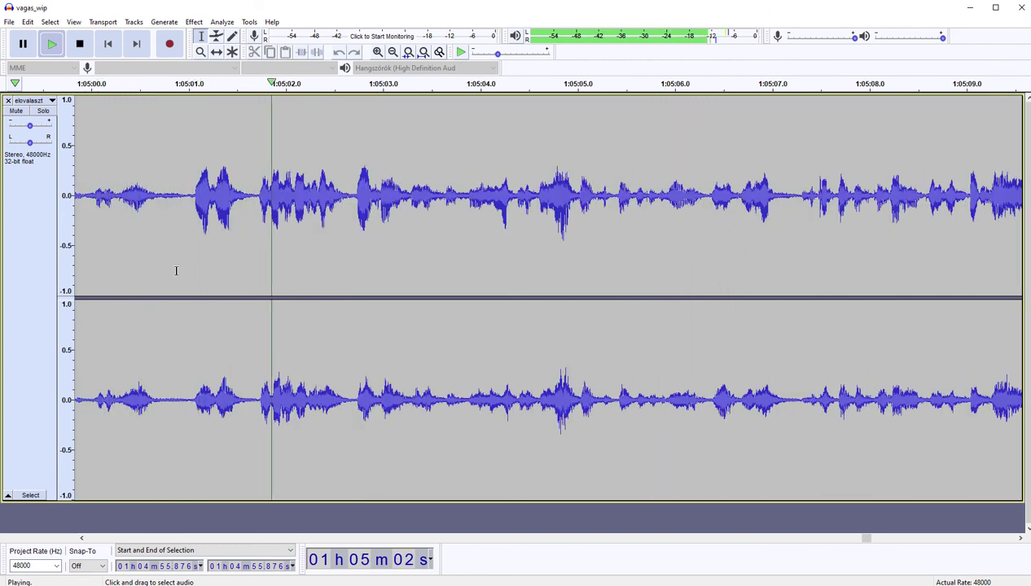
left_click_drag(183, 261, 170, 259)
key("space")
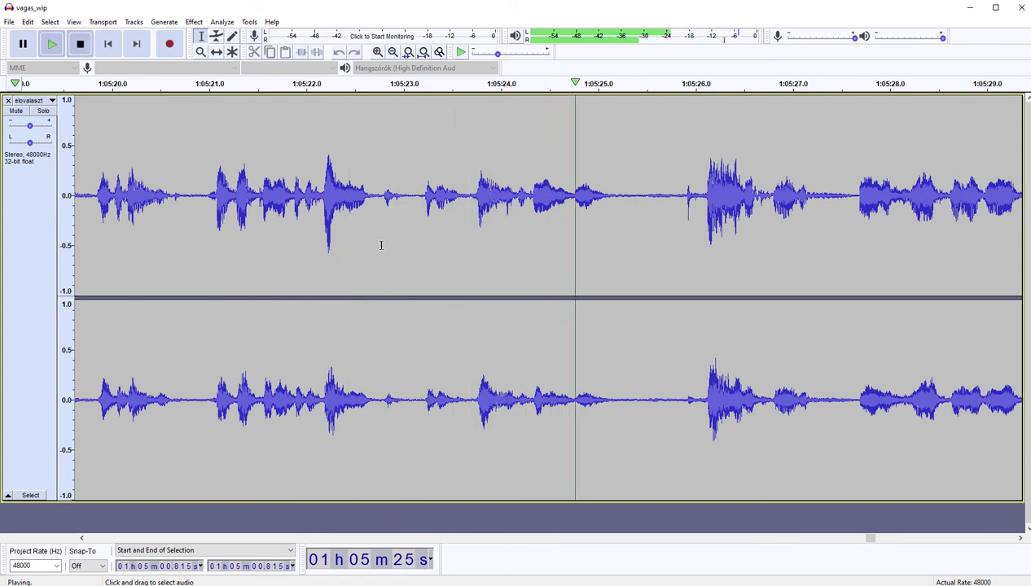
Step: Delete the passages from 1:05:22.763 to about 1:05:23.7 and from 1:05:24.368 to 1:05:25.168, playing on after each cut
left_click_drag(380, 240, 468, 242)
key("Delete")
key("space")
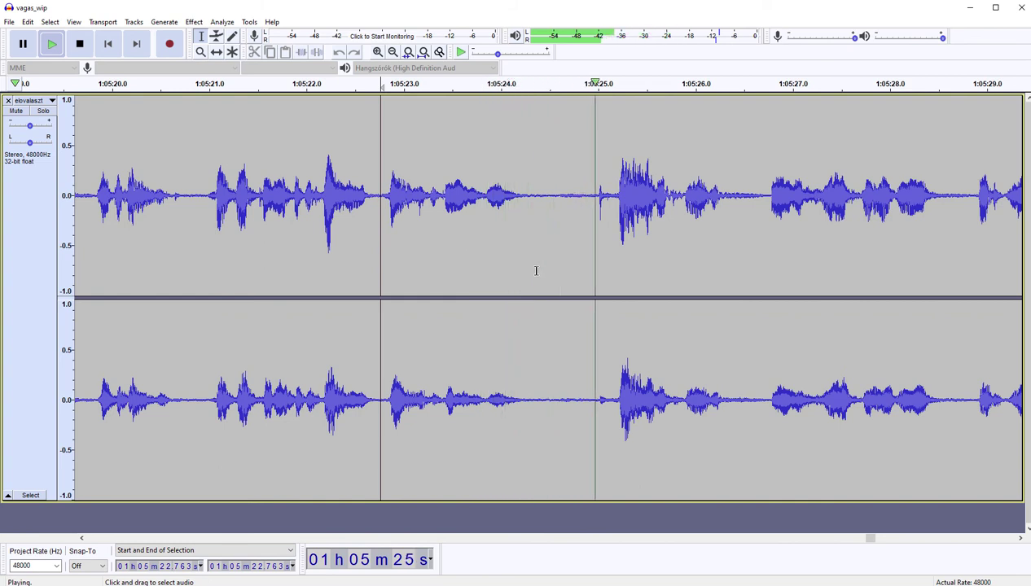
left_click_drag(536, 270, 614, 258)
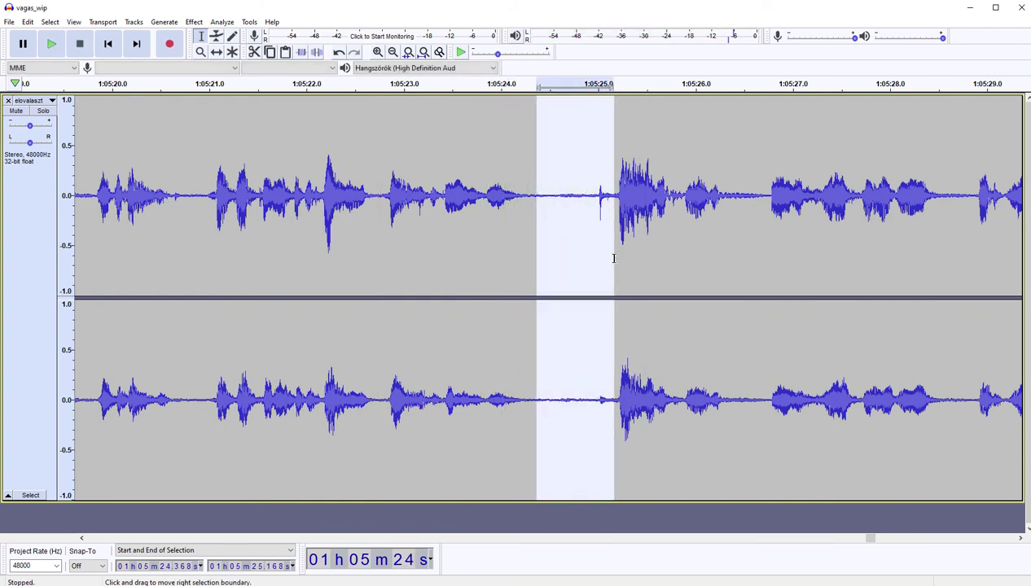
key("Delete")
key("space")
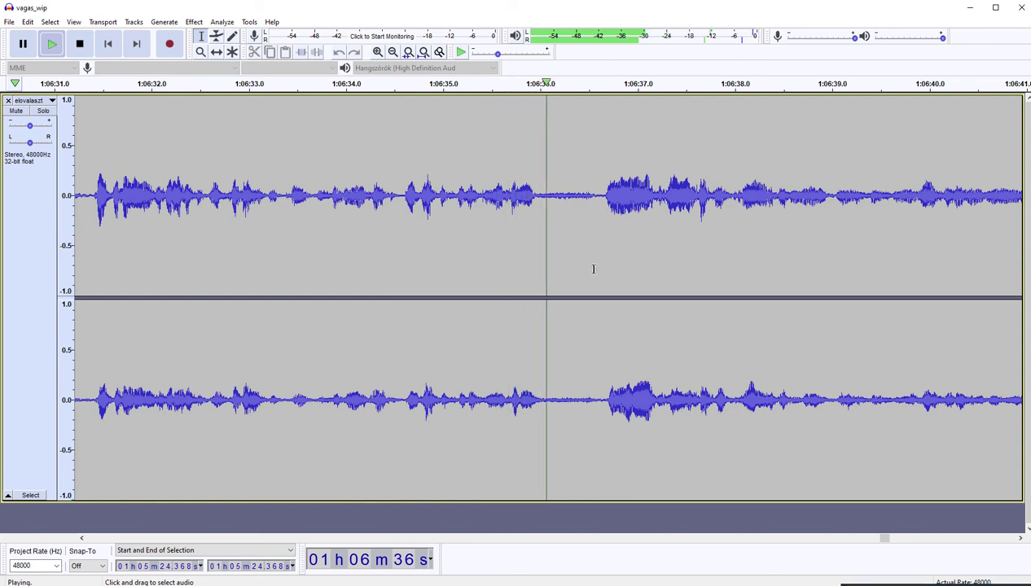
Step: Delete the passages from 1:06:36.132 to about 1:06:37.2 and from 1:06:41.829 to 1:06:43.107, playing on after each cut
left_click_drag(552, 281, 659, 267)
key("Delete")
key("space")
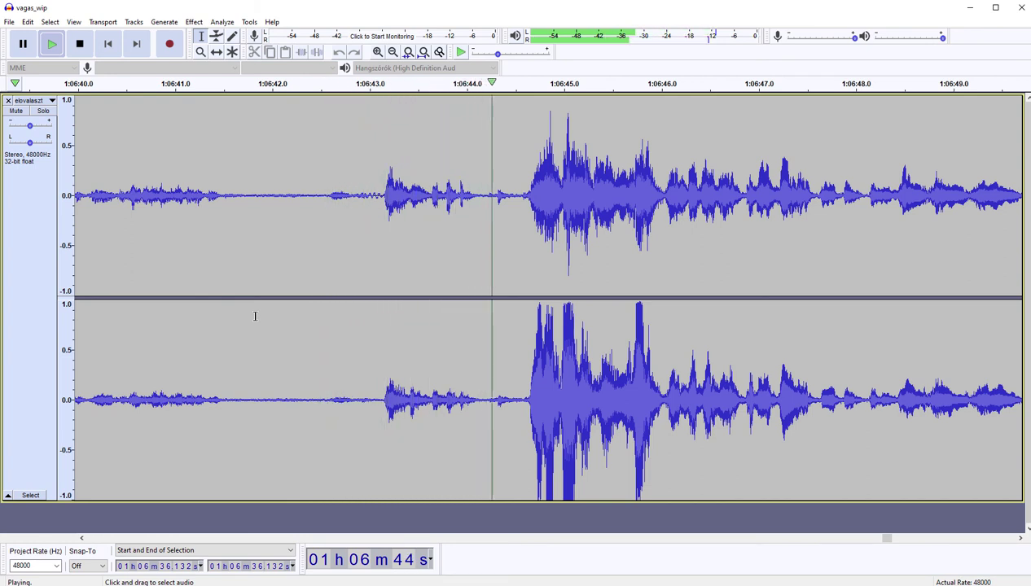
left_click_drag(255, 316, 379, 308)
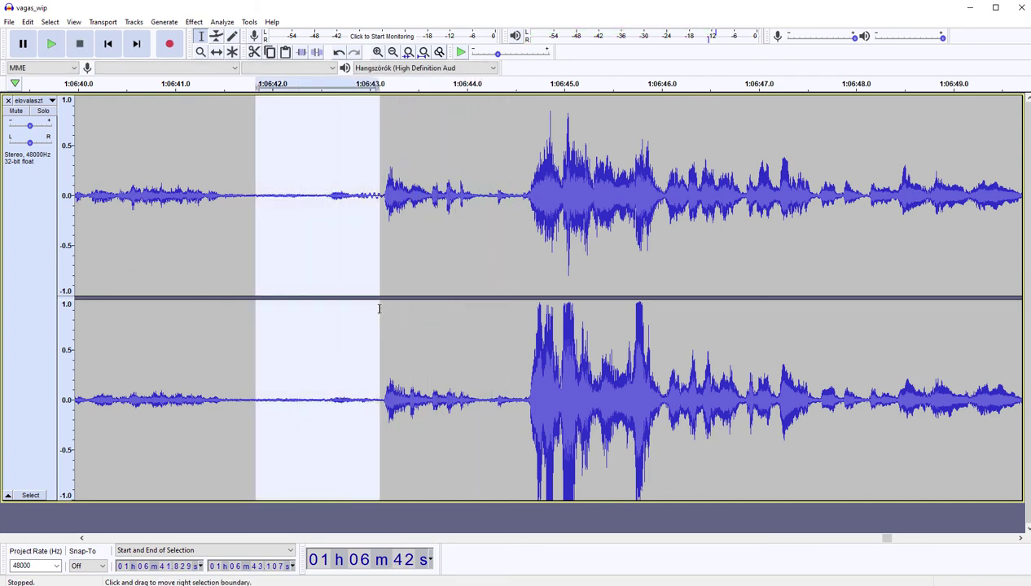
key("Delete")
key("space")
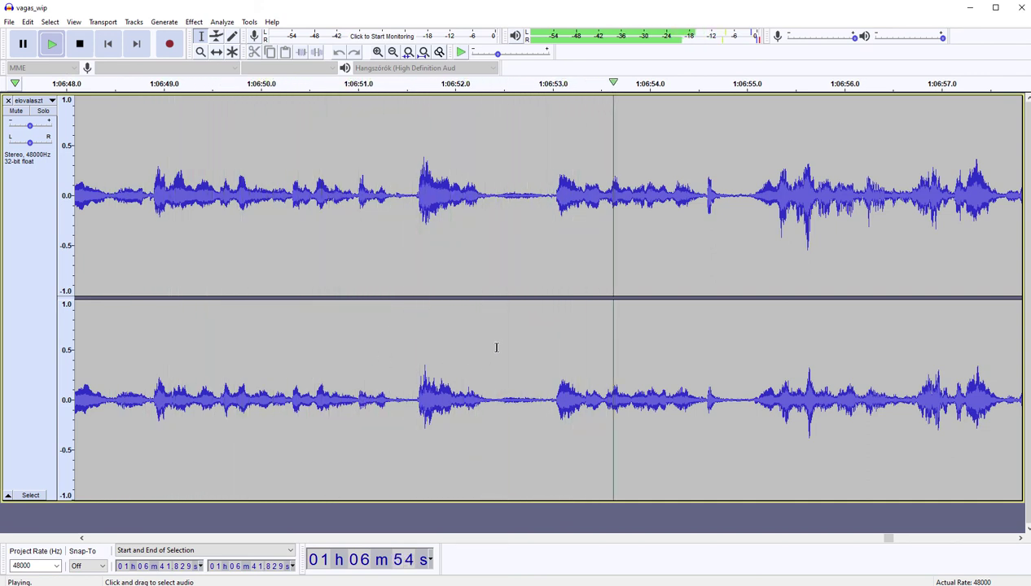
Step: Delete the pause from 1:06:52.476 to about 1:06:52.9 and play on
key("space")
left_click_drag(501, 334, 547, 329)
key("Delete")
key("space")
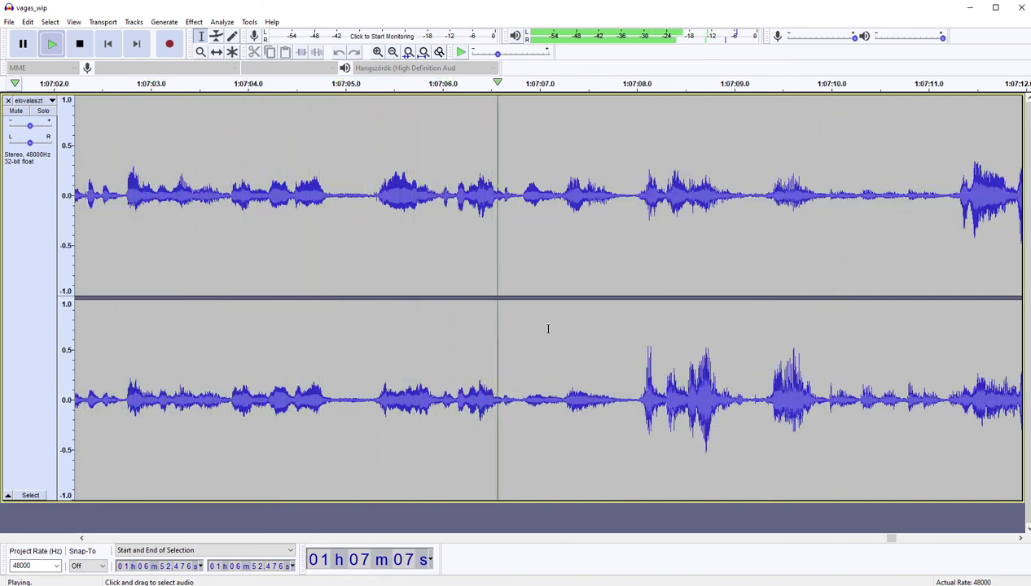
Step: Delete the sounds from 1:07:05.236 to 1:07:05.949 and from 1:07:06.521 to about 1:07:07.2, playing on after each cut
key("space")
left_click_drag(367, 356, 436, 333)
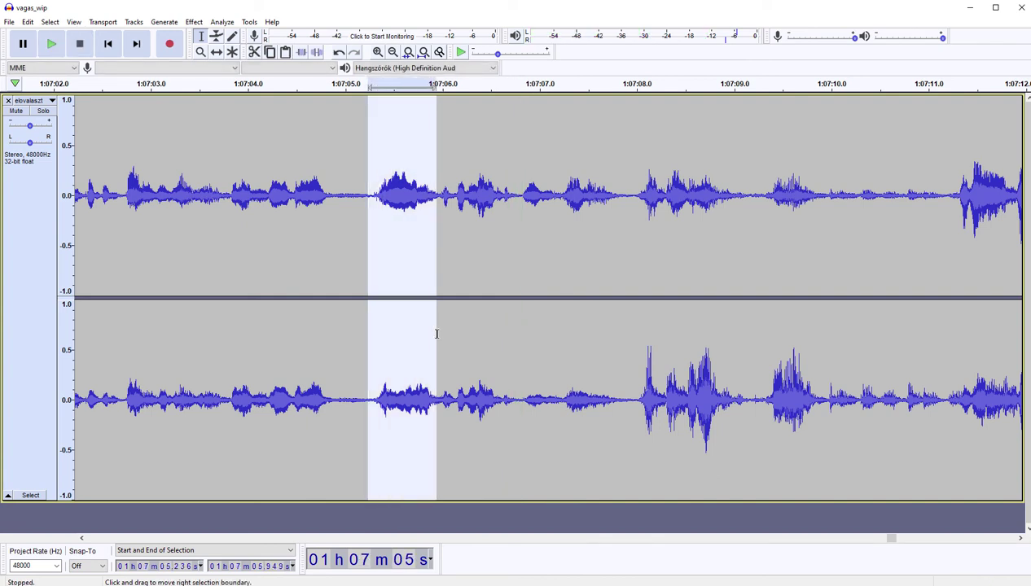
key("Delete")
key("space")
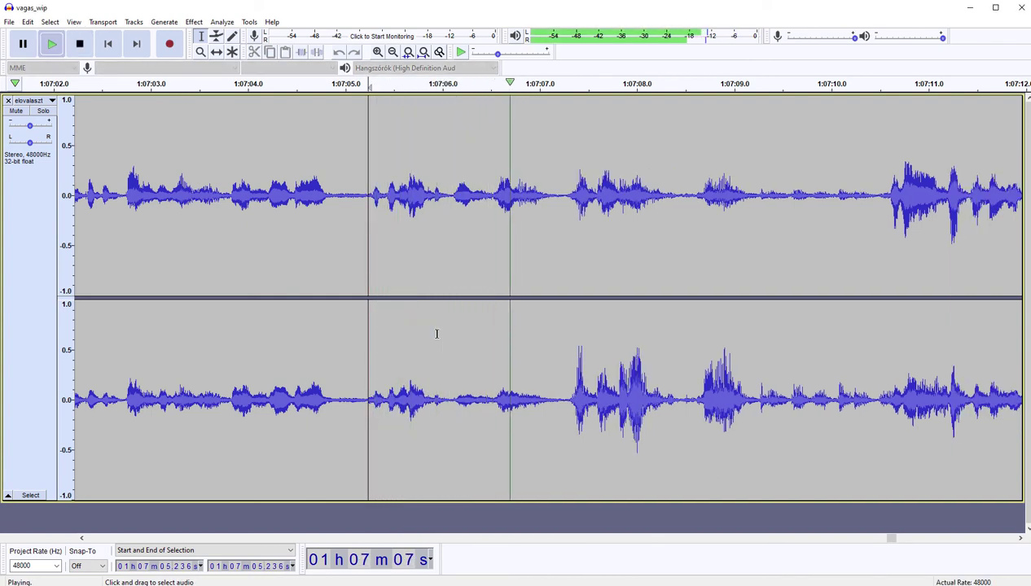
key("space")
left_click_drag(493, 351, 557, 335)
key("Delete")
key("space")
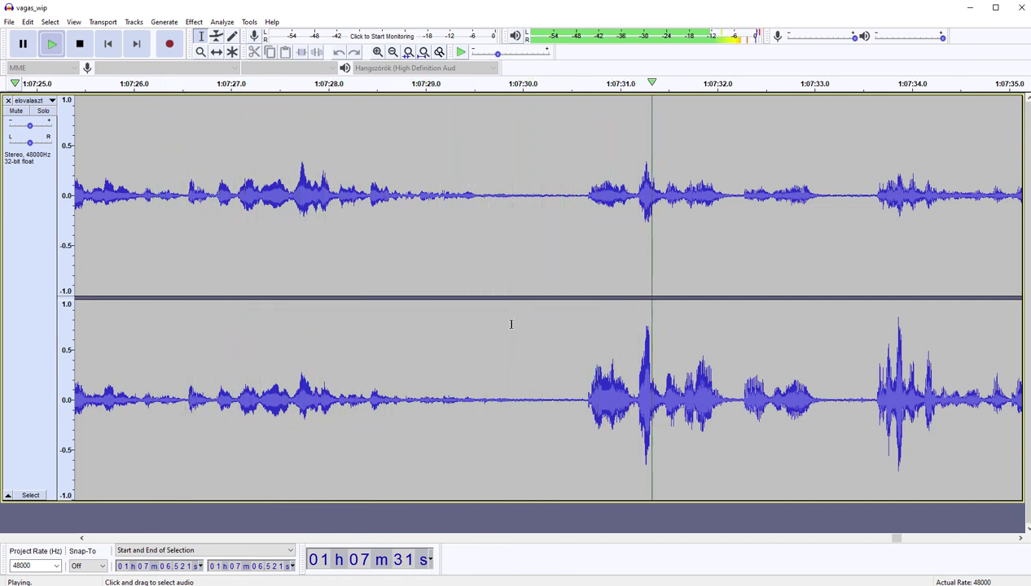
Step: Delete the pauses from 1:07:29.934 to 1:07:30.518 and from 1:07:35.252 to about 1:07:35.7, playing on after each cut
left_click_drag(517, 324, 571, 320)
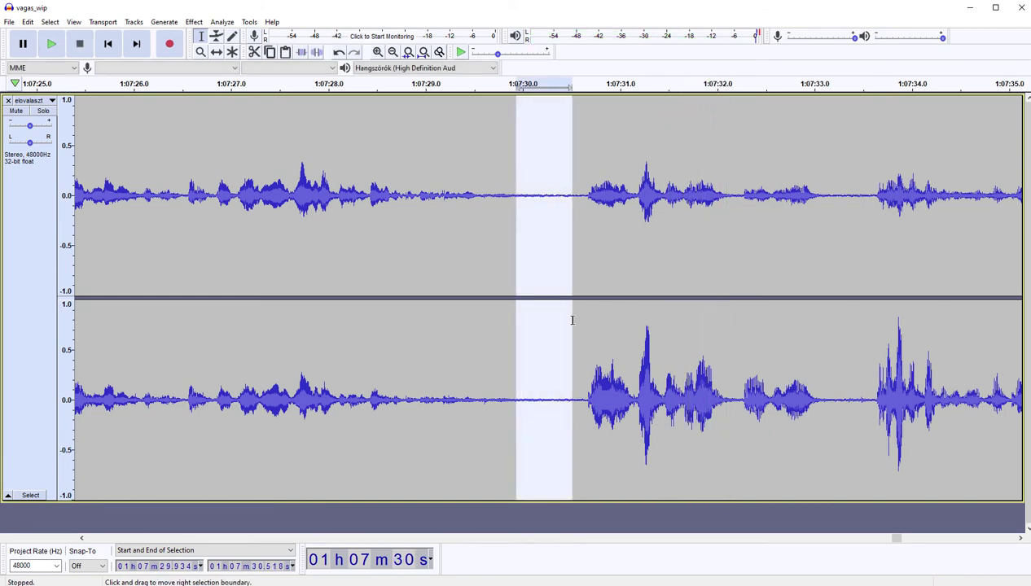
key("Delete")
key("space")
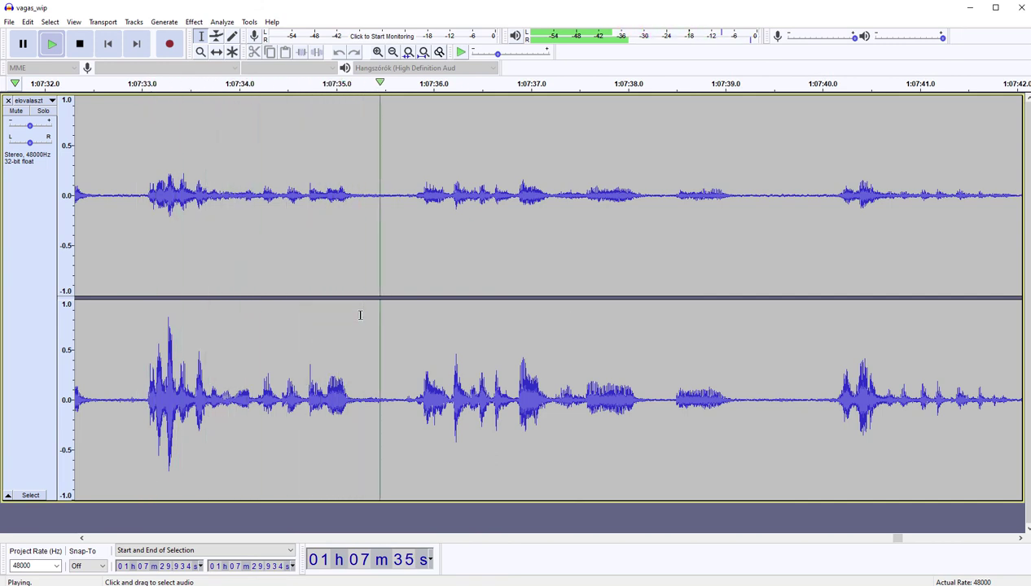
left_click_drag(361, 315, 405, 315)
key("Delete")
key("space")
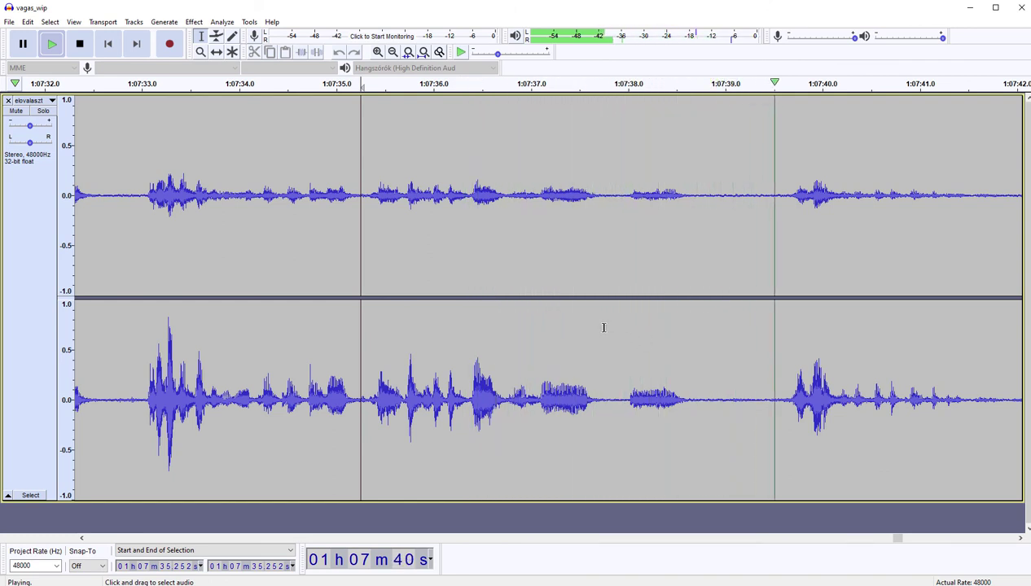
Step: Delete the passages from 1:07:37.756 to 1:07:39.624 and from 1:07:40.231 to about 1:07:42.0, playing on after each cut
left_click_drag(604, 326, 785, 324)
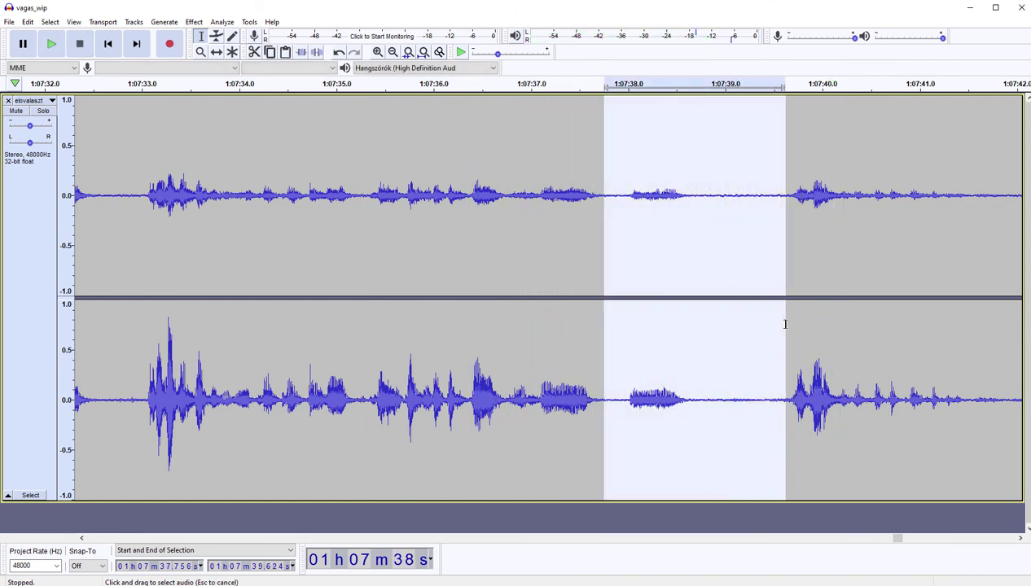
key("Left")
key("space")
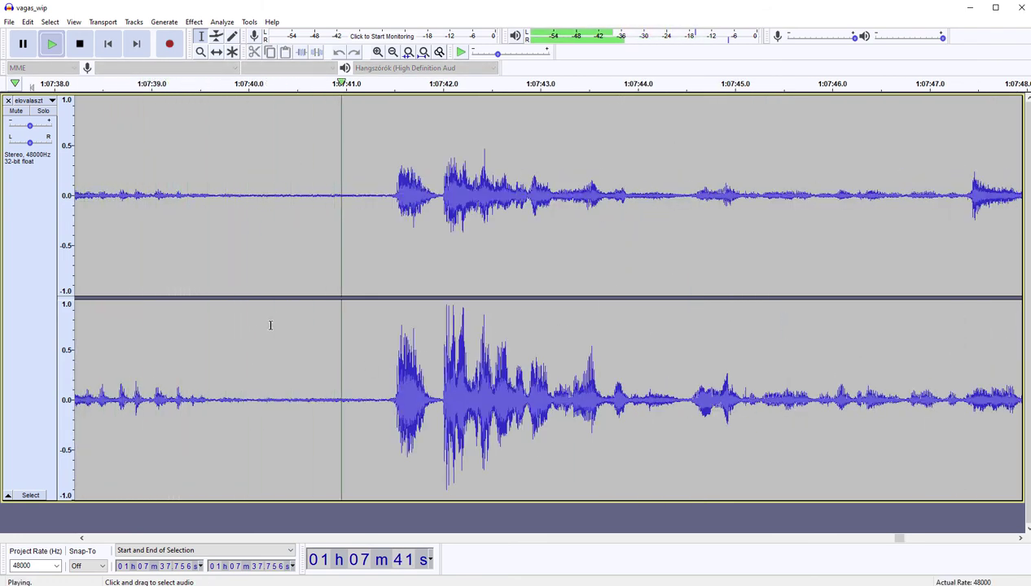
left_click_drag(270, 325, 439, 324)
key("Delete")
key("space")
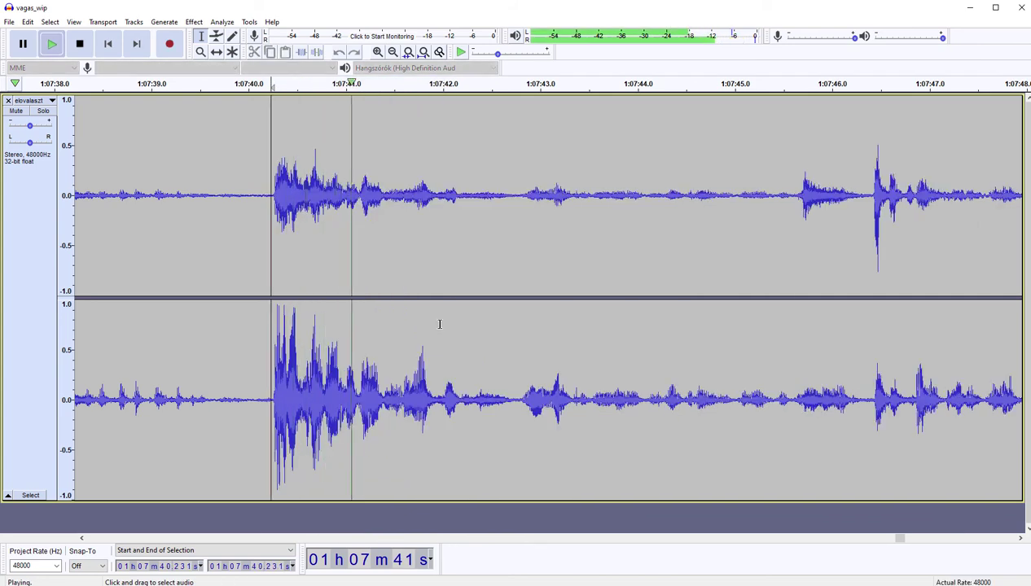
Step: Listen on to about 1:07:57, delete the passage from 1:07:54.094 to about 1:07:57.2 and play on
scroll(439, 324, "right", 3)
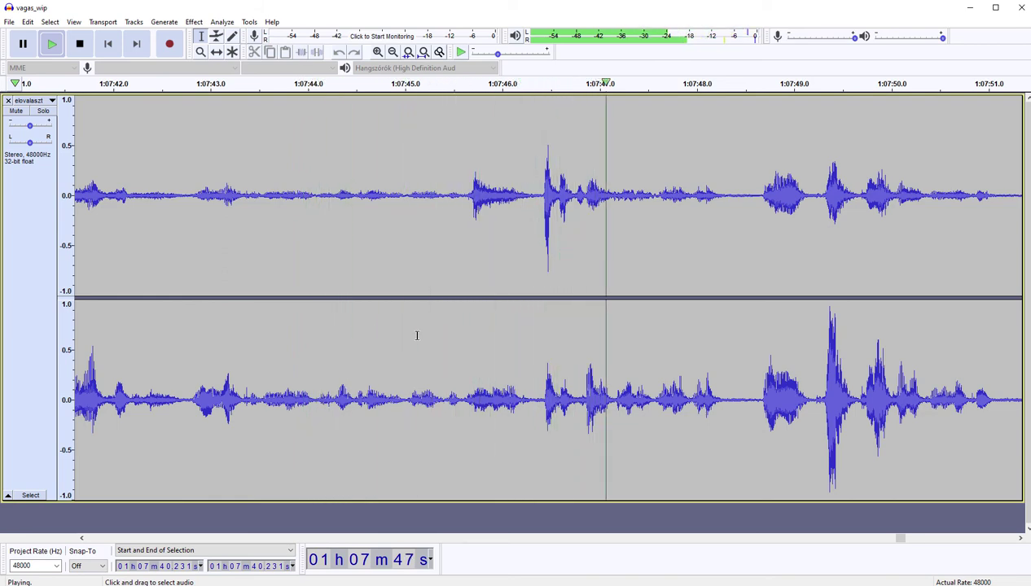
scroll(416, 336, "right", 5)
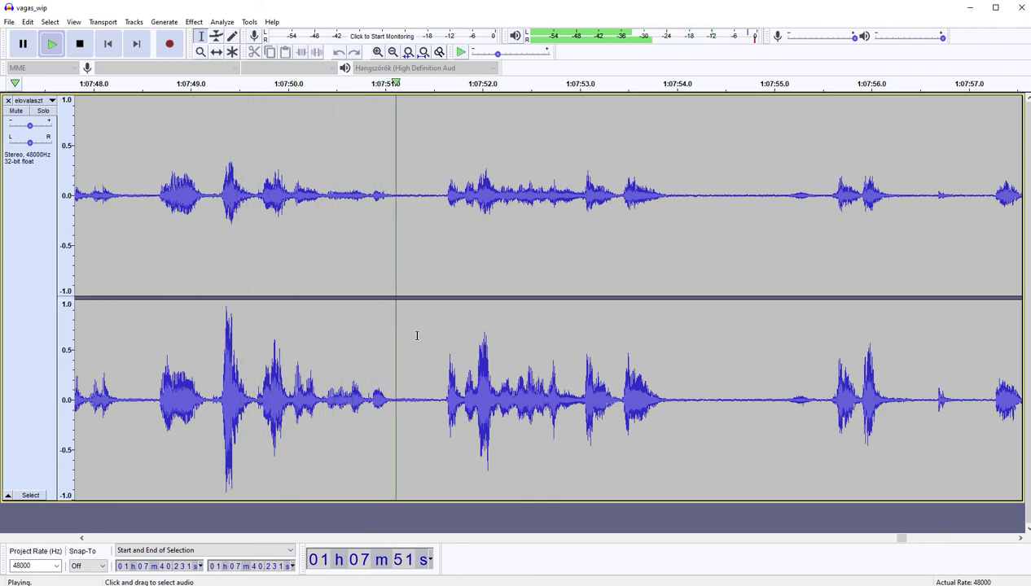
scroll(416, 336, "right", 4)
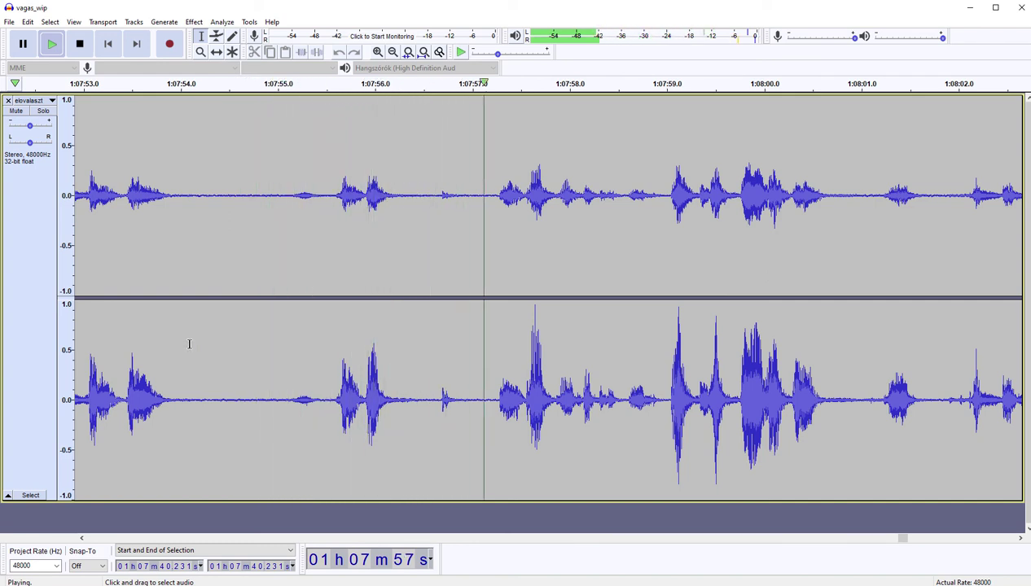
left_click_drag(189, 343, 493, 332)
key("Delete")
key("space")
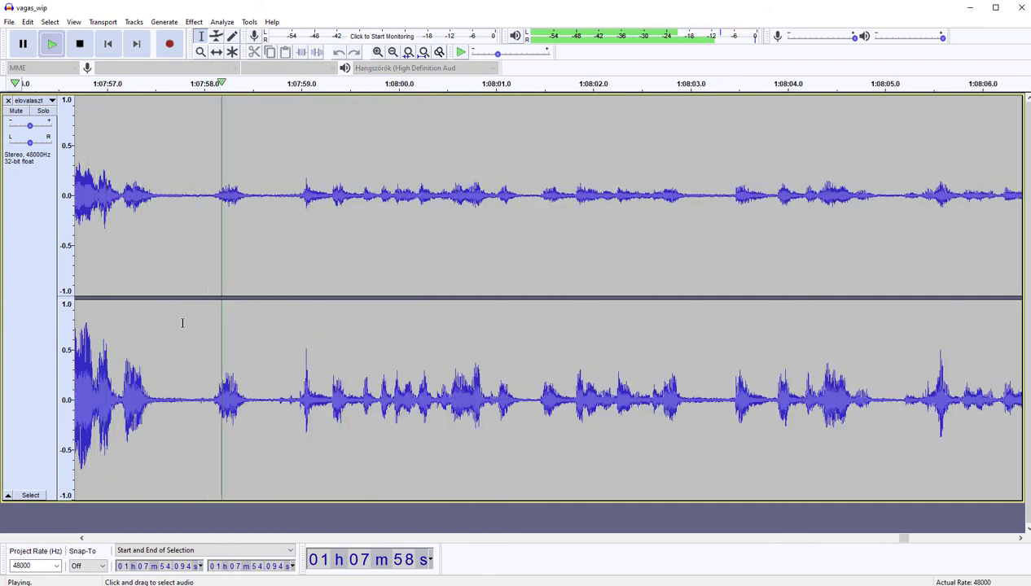
Step: Delete the passages from 1:07:57.760 to about 1:07:58.9 and from 1:08:06.808 to about 1:08:07.4, playing on after each cut
left_click_drag(180, 323, 294, 320)
key("Delete")
key("space")
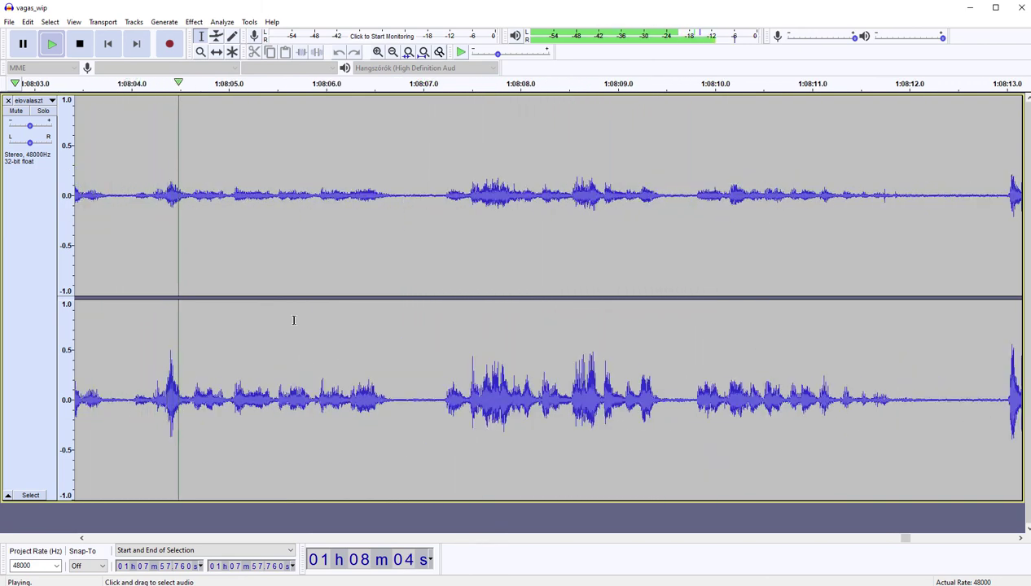
left_click(407, 314)
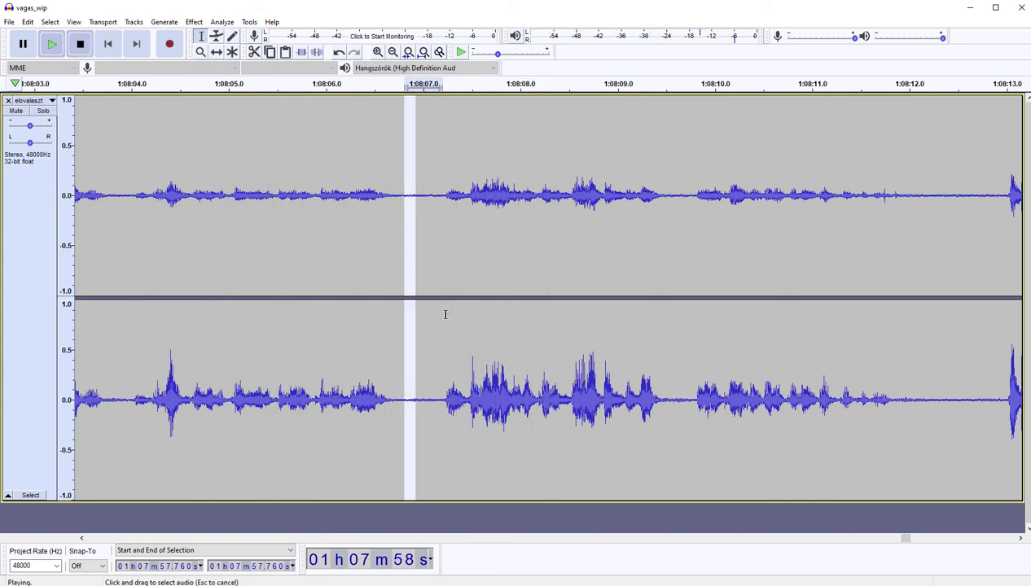
left_click_drag(445, 314, 466, 308)
key("Delete")
key("space")
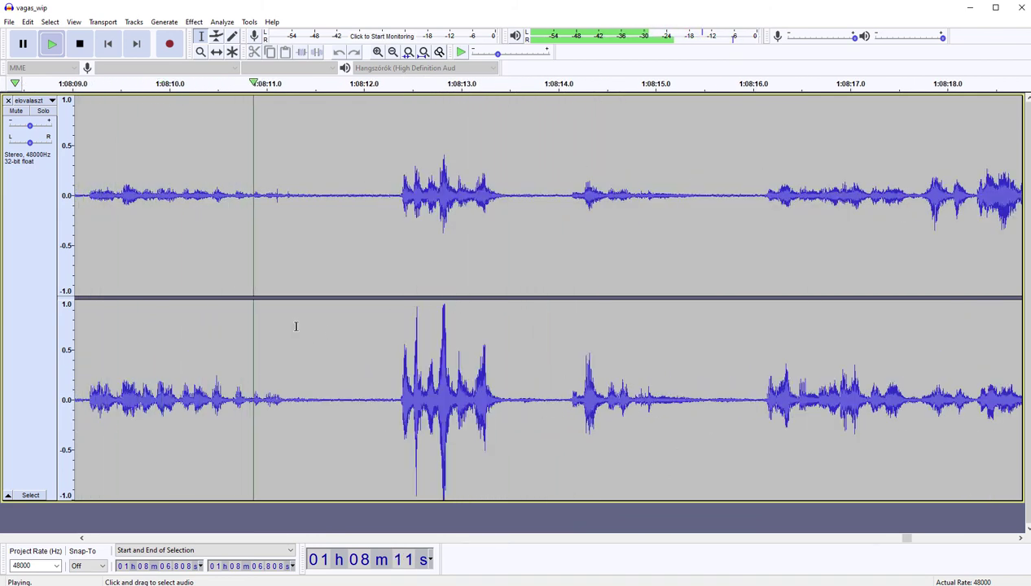
Step: Delete the pause from 1:08:11.309 to 1:08:12.202 and listen to the cut
left_click_drag(298, 326, 382, 321)
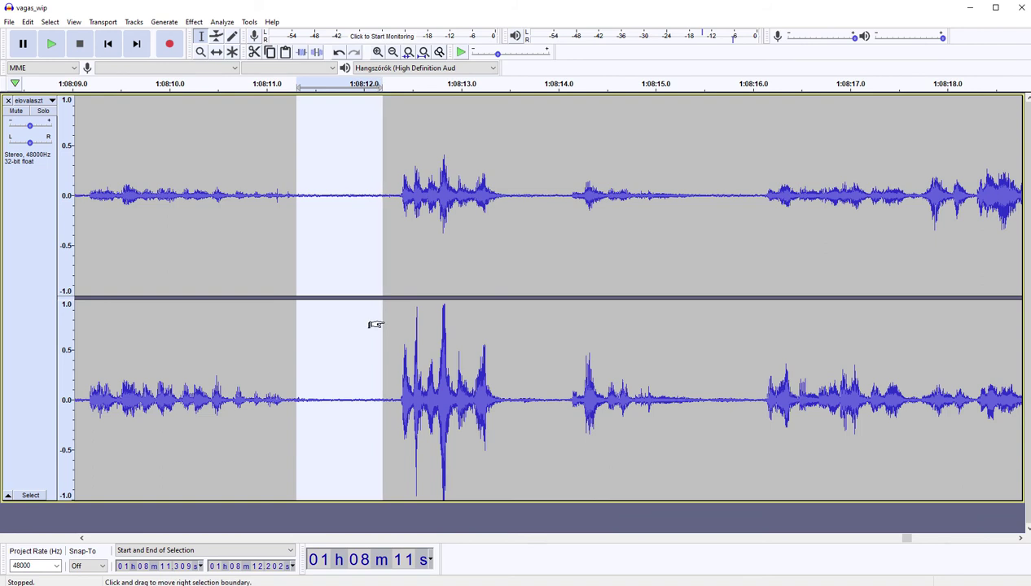
key("Delete")
key("space")
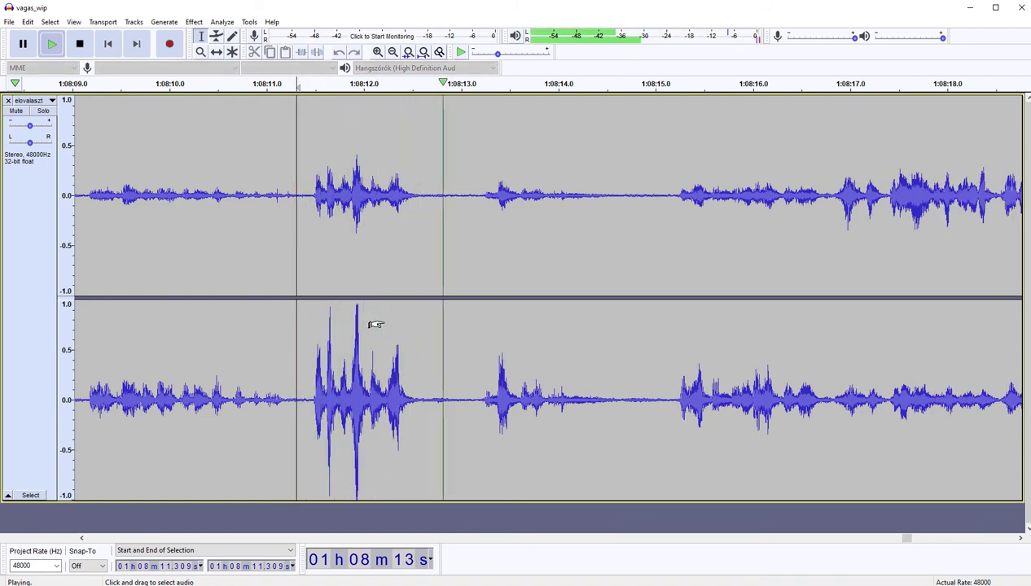
Step: Delete the pauses from 1:08:12.634 to 1:08:13.165 and from 1:08:14.087 to 1:08:14.572, playing on after each cut
key("space")
left_click_drag(426, 322, 471, 326)
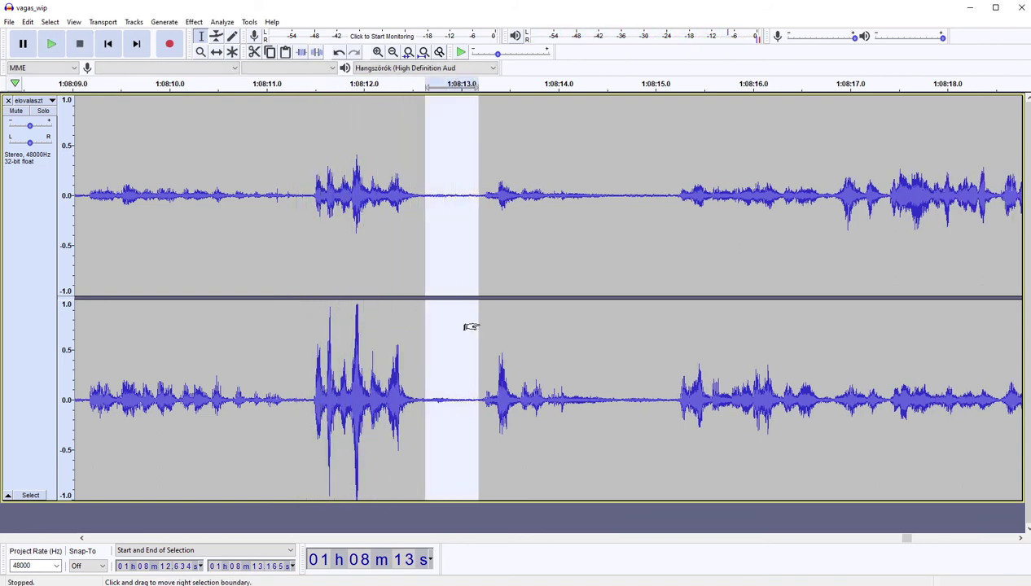
key("Delete")
key("space")
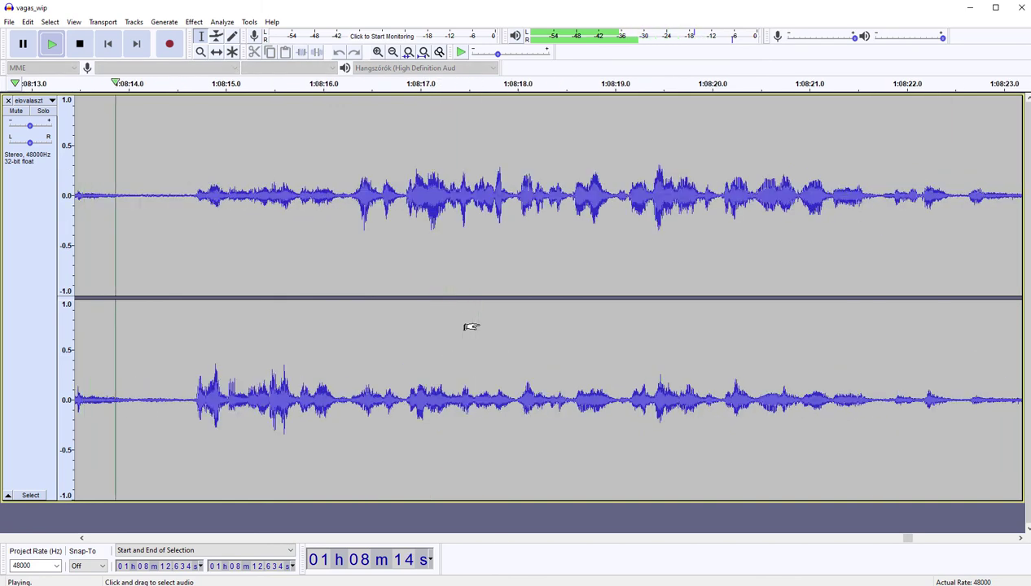
key("space")
left_click_drag(138, 329, 192, 319)
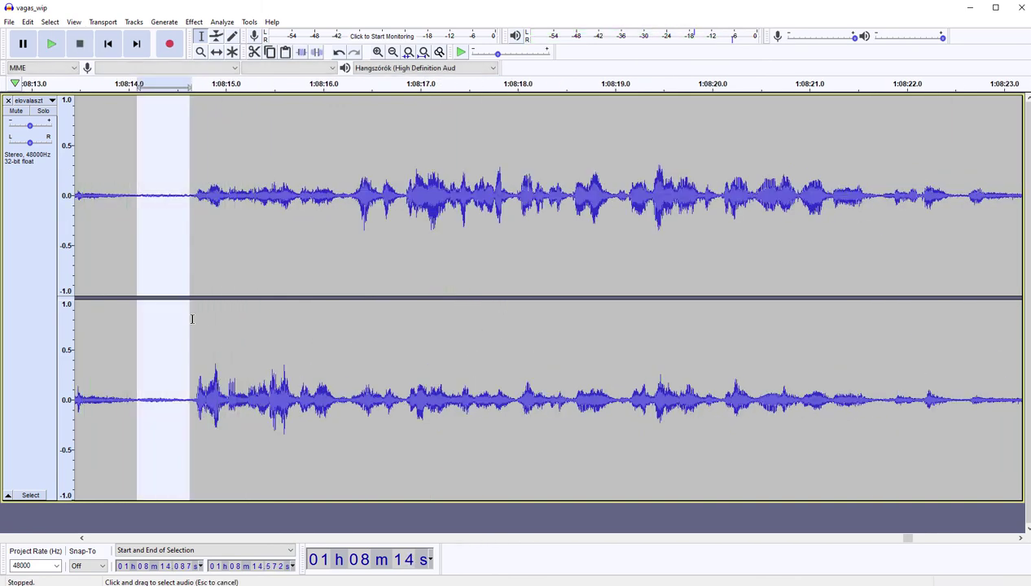
key("Delete")
key("space")
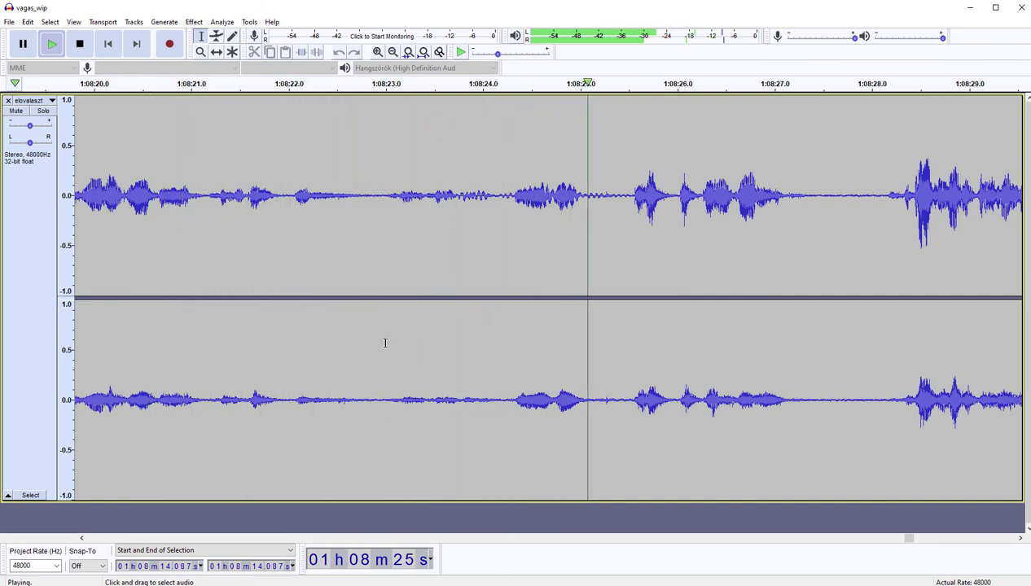
Step: Delete the passages from 1:08:23.001 to 1:08:25.458 and from 1:08:24.869 to about 1:08:25.7, playing on after each cut
left_click_drag(385, 345, 624, 340)
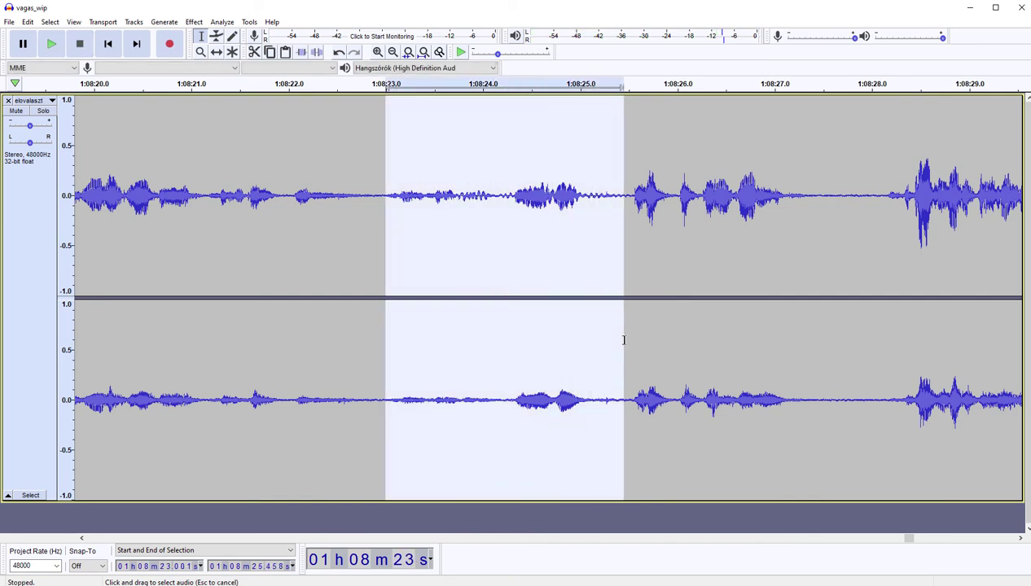
key("Delete")
key("space")
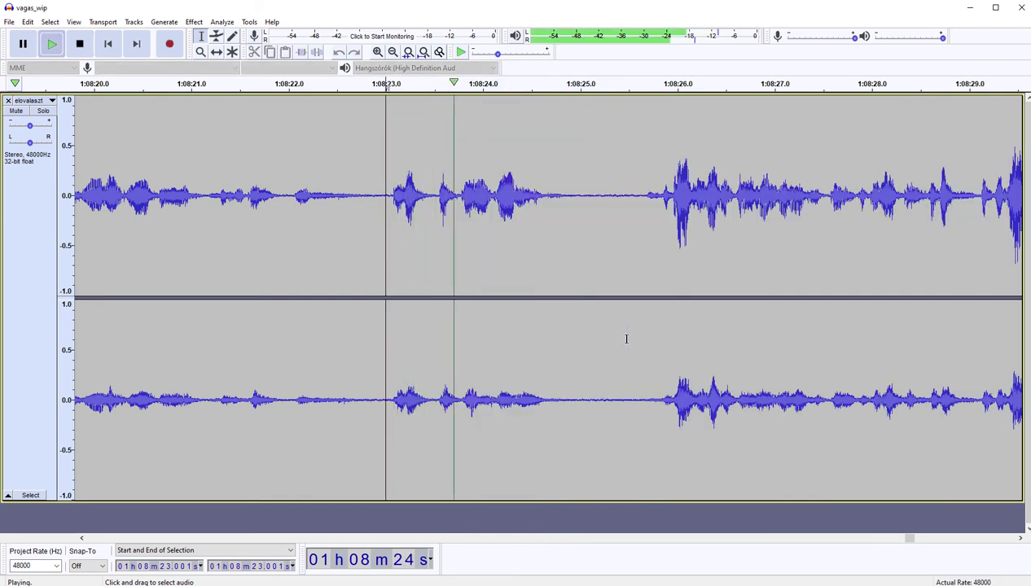
key("space")
left_click_drag(566, 333, 649, 321)
key("Delete")
key("space")
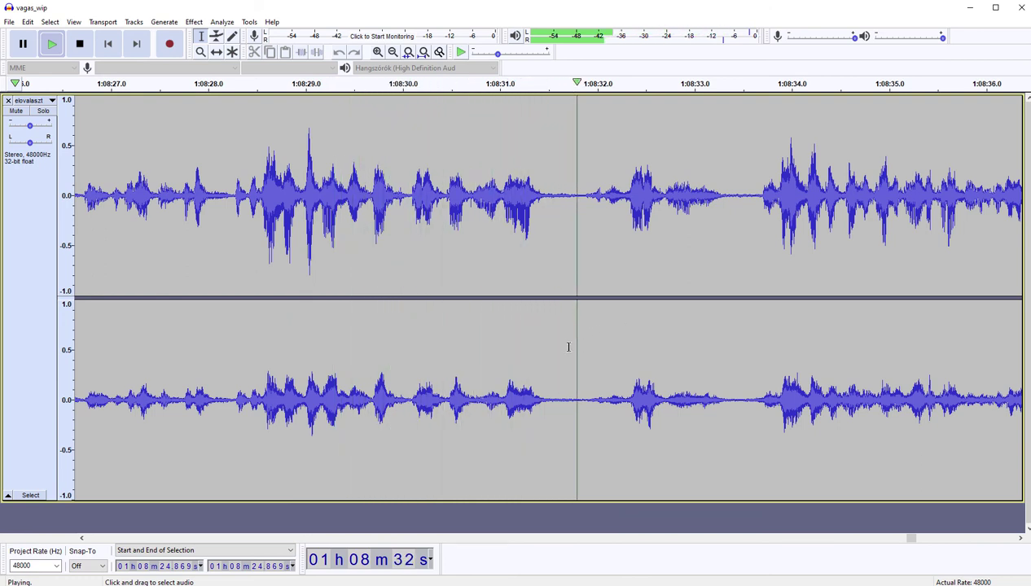
Step: Delete the pause from 1:08:31.657 to 1:08:31.908 and the short sound from 1:08:37.938 to 1:08:38.300, playing on after each cut
left_click_drag(563, 340, 587, 339)
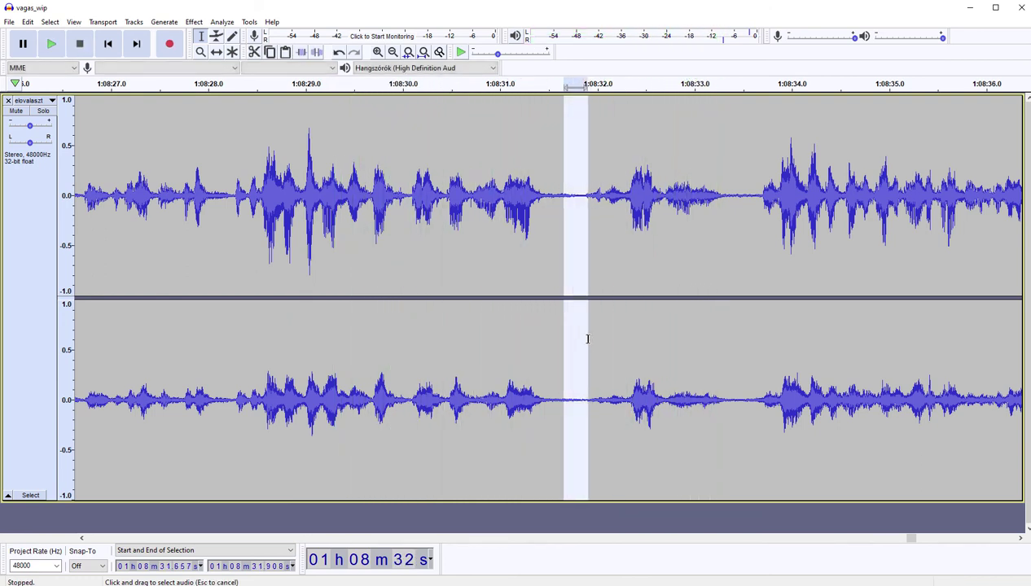
key("Delete")
key("space")
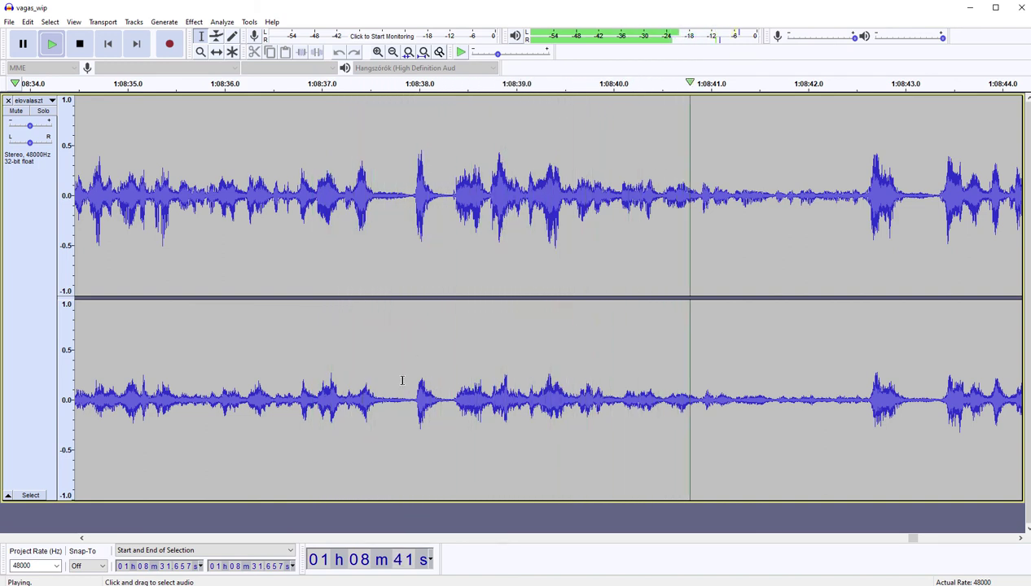
left_click_drag(413, 380, 447, 358)
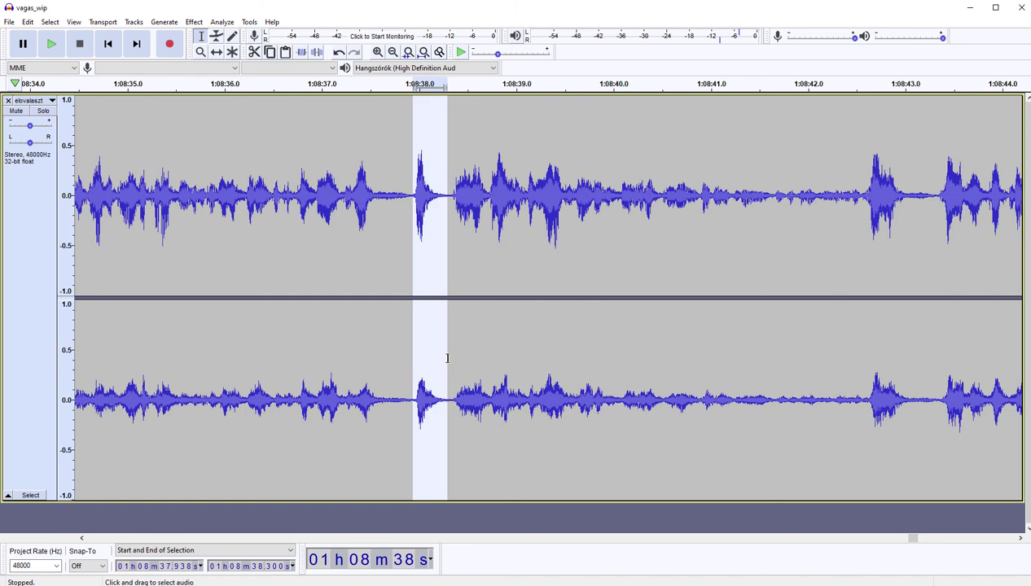
key("Left")
key("space")
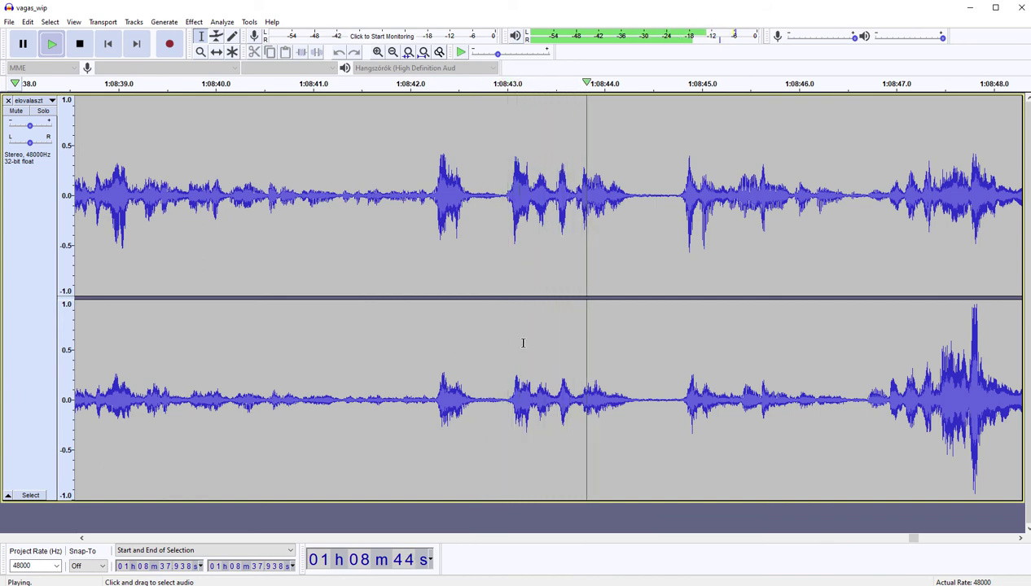
Step: Delete the short pause from 1:08:44.511 to about 1:08:44.7 and listen on to about 1:09:11
key("space")
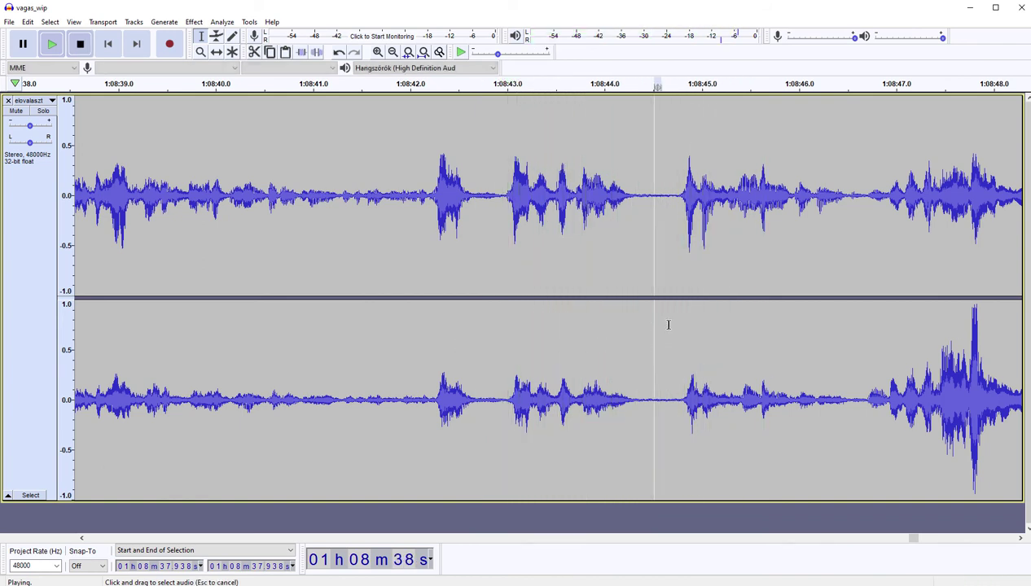
left_click_drag(654, 324, 673, 321)
key("Delete")
key("space")
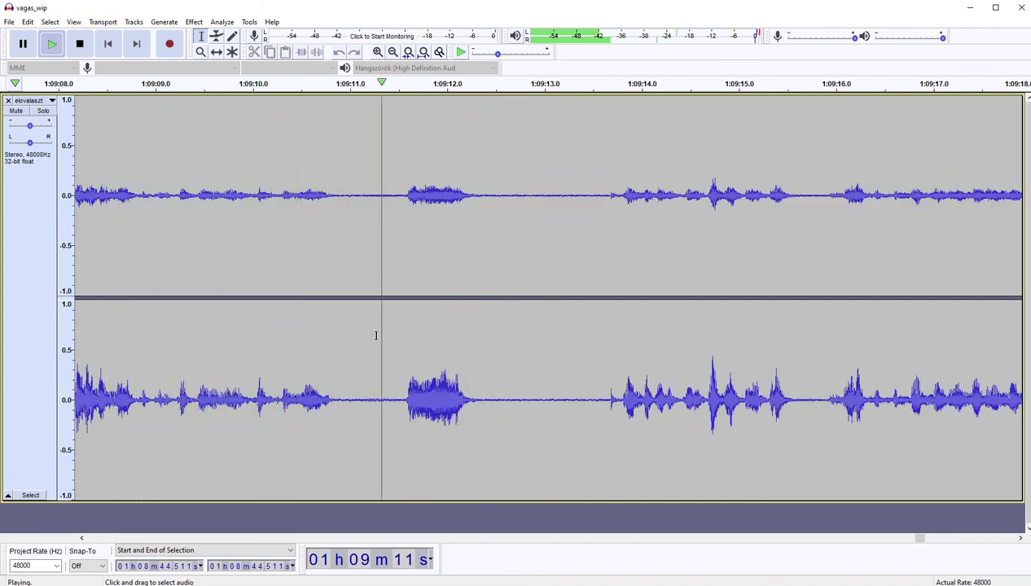
Step: Delete the pause from 1:09:10.913 to 1:09:11.473, then the sound and pause from 1:09:10.913 to about 1:09:13.0, playing on after each cut
key("space")
left_click_drag(342, 355, 396, 338)
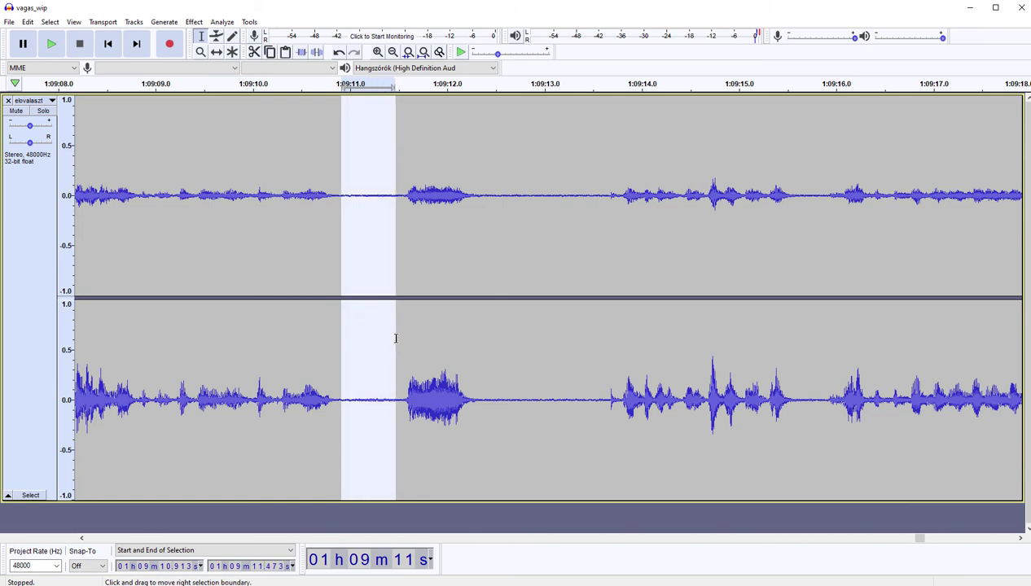
key("Delete")
key("space")
key("space")
left_click_drag(511, 336, 550, 328)
key("Delete")
key("space")
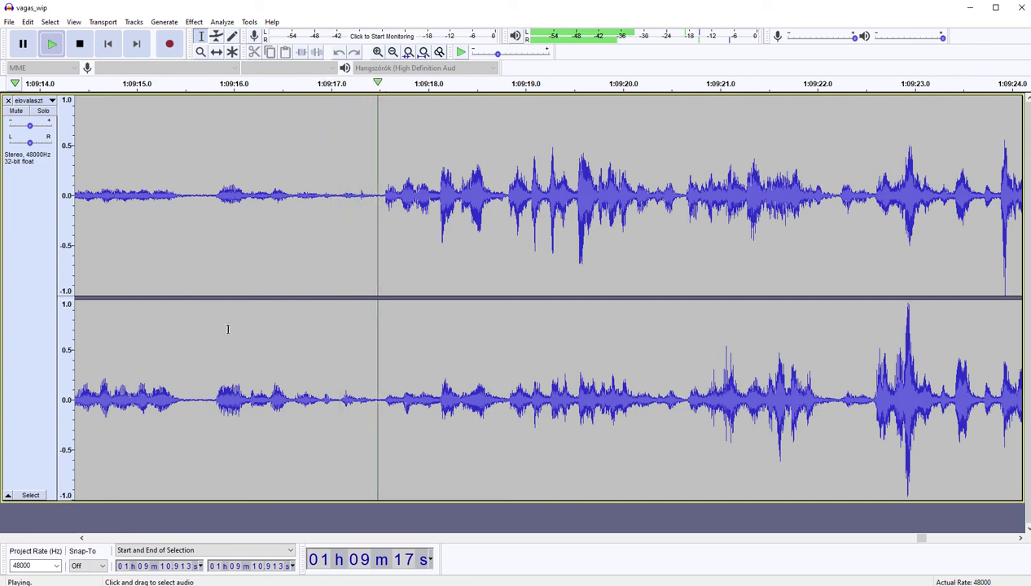
Step: Delete the passages from 1:09:15.694 to about 1:09:16.1 and from 1:09:28.057 to 1:09:31.209, playing on after each cut
left_click_drag(203, 320, 246, 319)
key("Delete")
key("space")
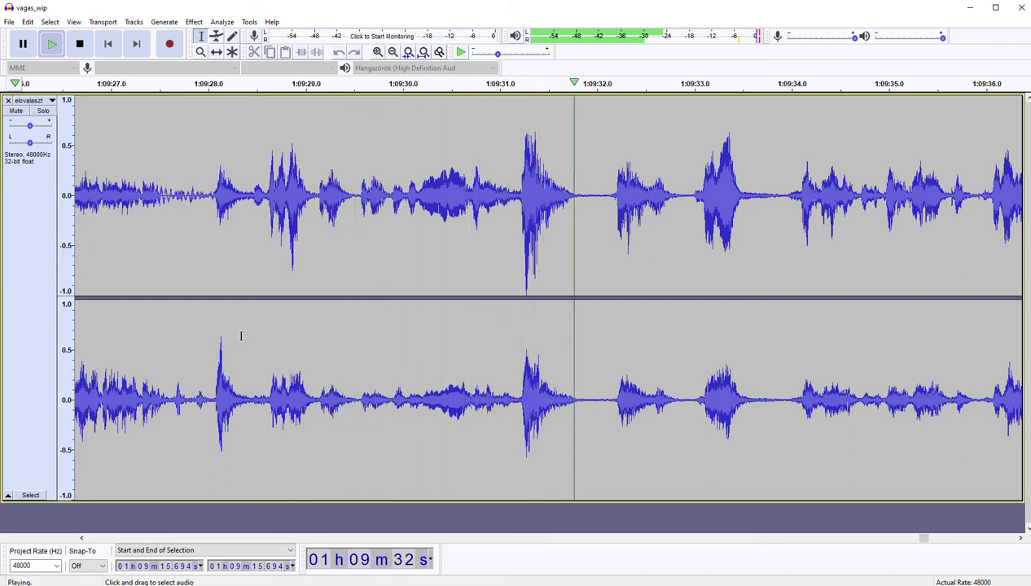
left_click_drag(213, 330, 518, 306)
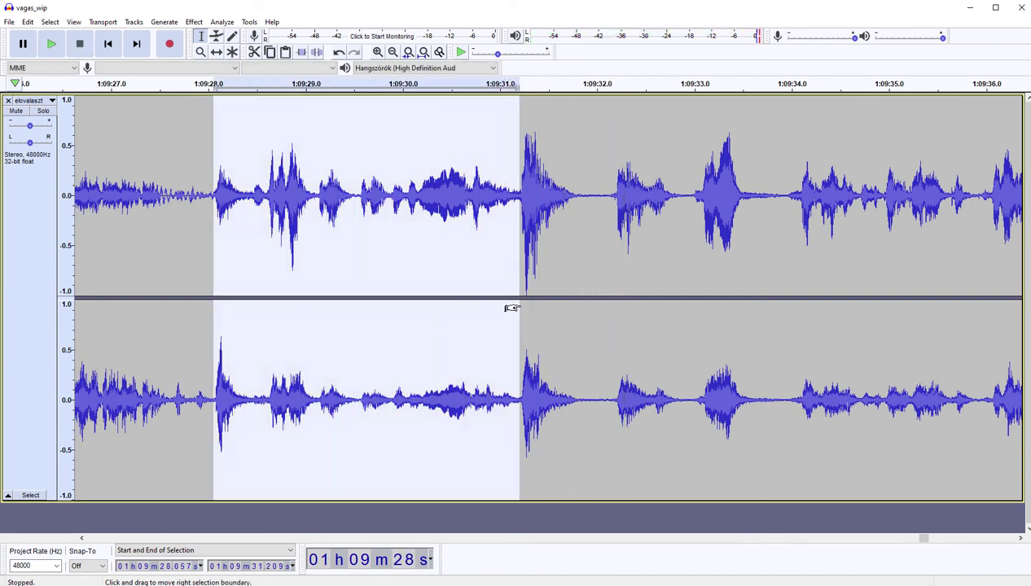
key("Delete")
key("space")
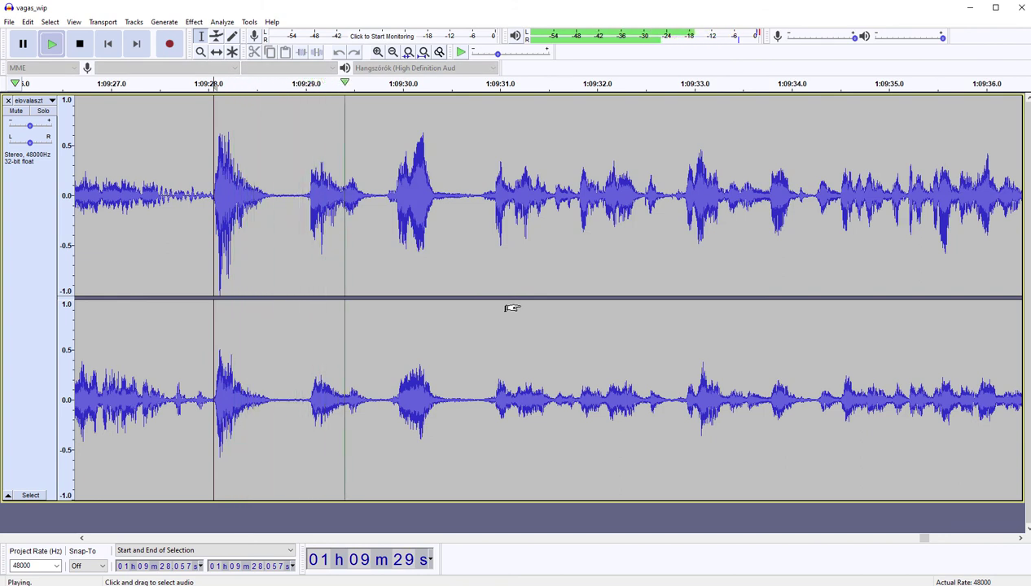
Step: Delete about 0.1 s of pause at 1:09:28.903 and the pause from 1:09:30.474 to about 1:09:30.8, and play on
key("space")
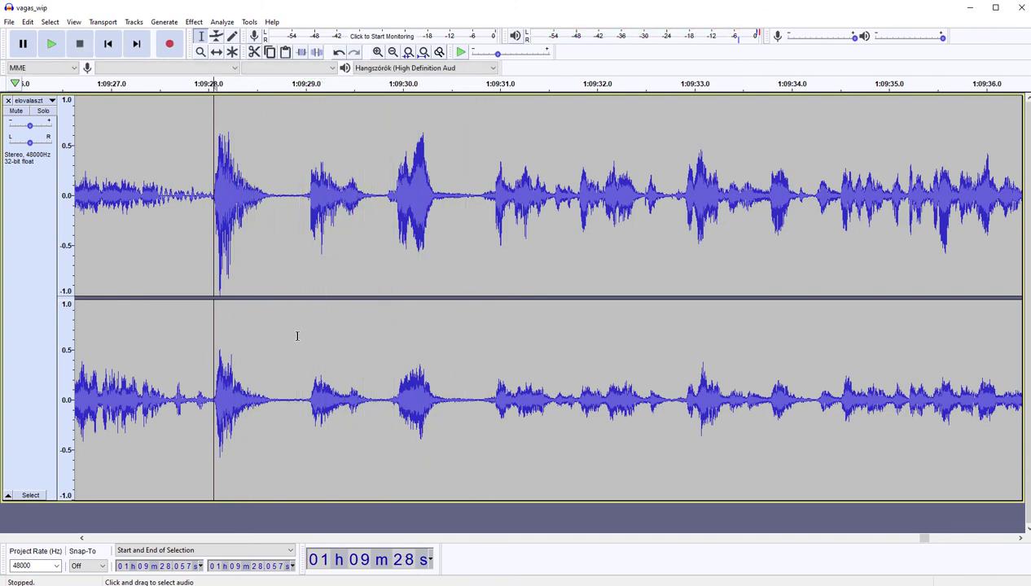
left_click_drag(300, 336, 302, 334)
key("Delete")
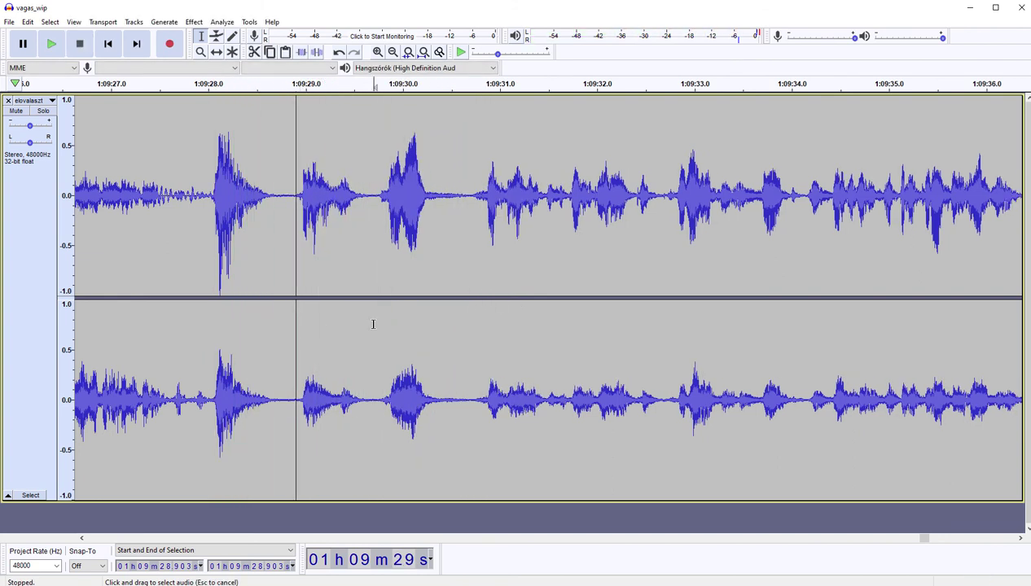
left_click(374, 323)
key("space")
left_click_drag(447, 317, 477, 312)
key("Delete")
key("space")
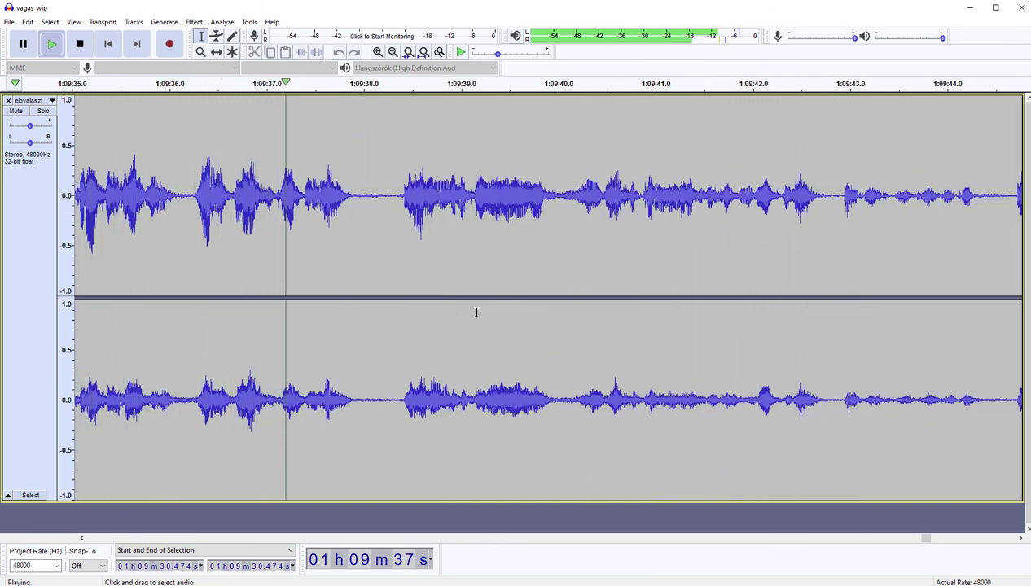
Step: Delete the pauses from 1:09:37.986 to 1:09:38.372 and from 1:09:46.655 to 1:09:47.081, playing on after each cut
left_click_drag(362, 319, 399, 312)
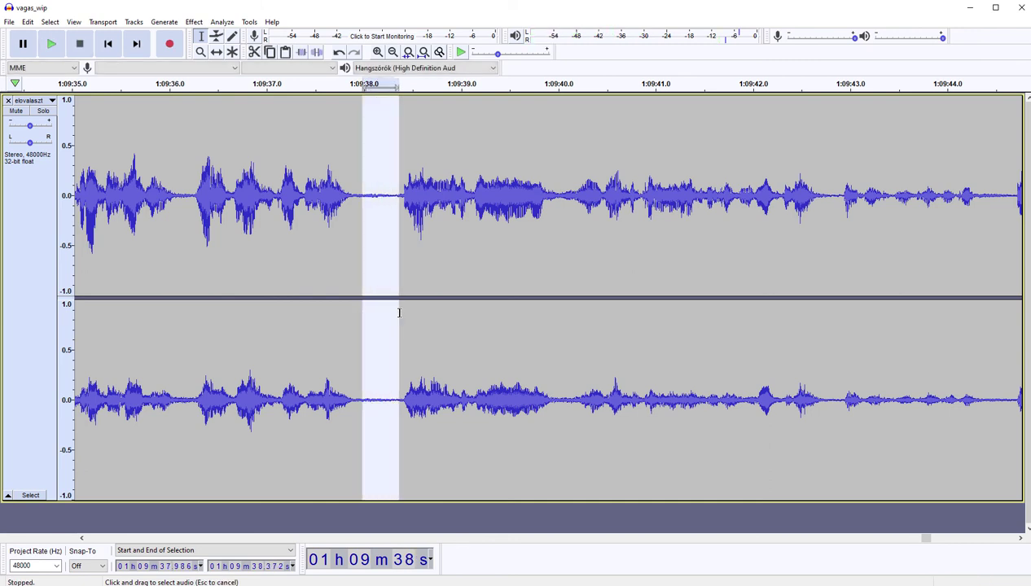
key("Delete")
key("space")
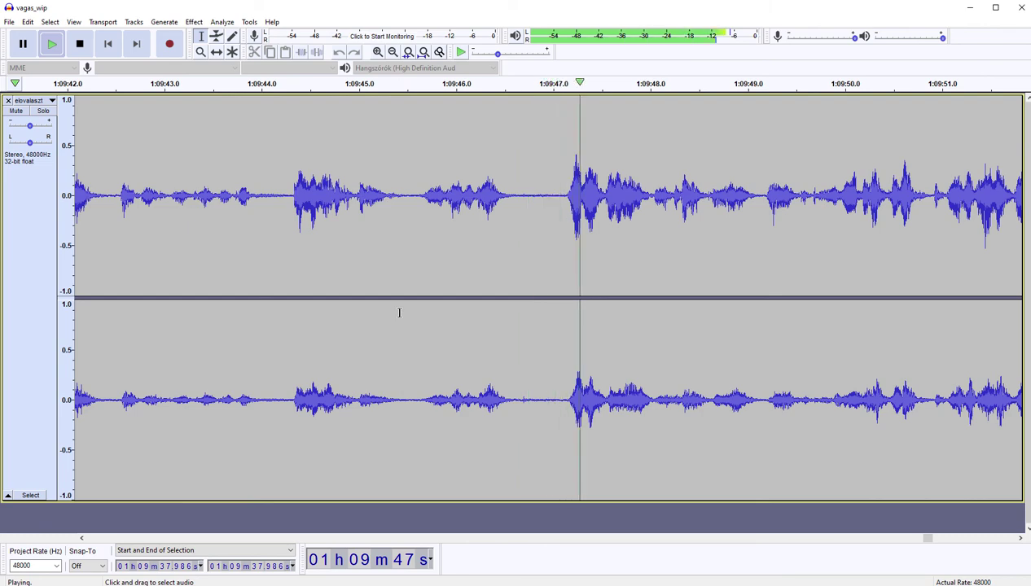
key("space")
left_click_drag(520, 326, 559, 317)
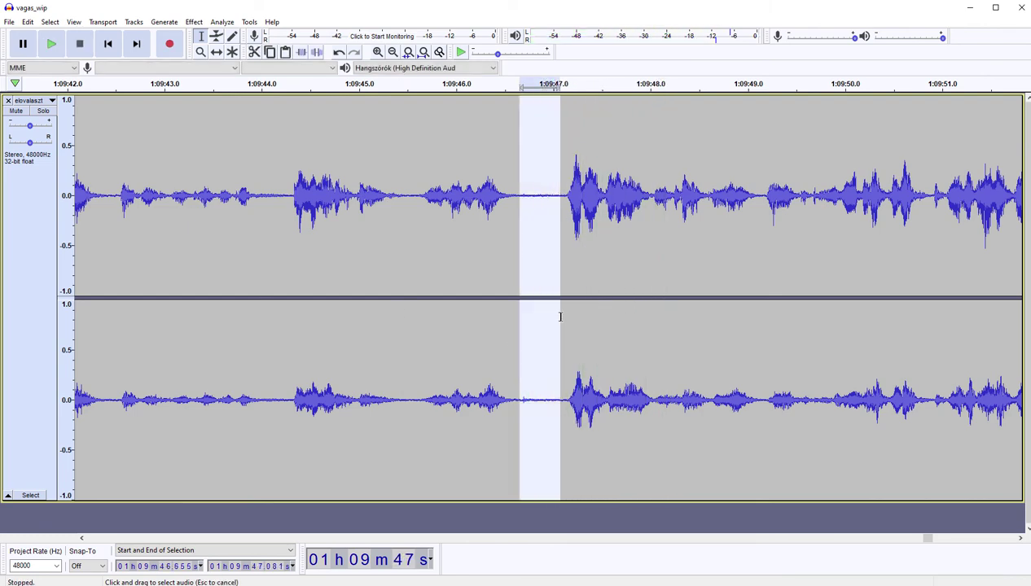
key("Delete")
key("space")
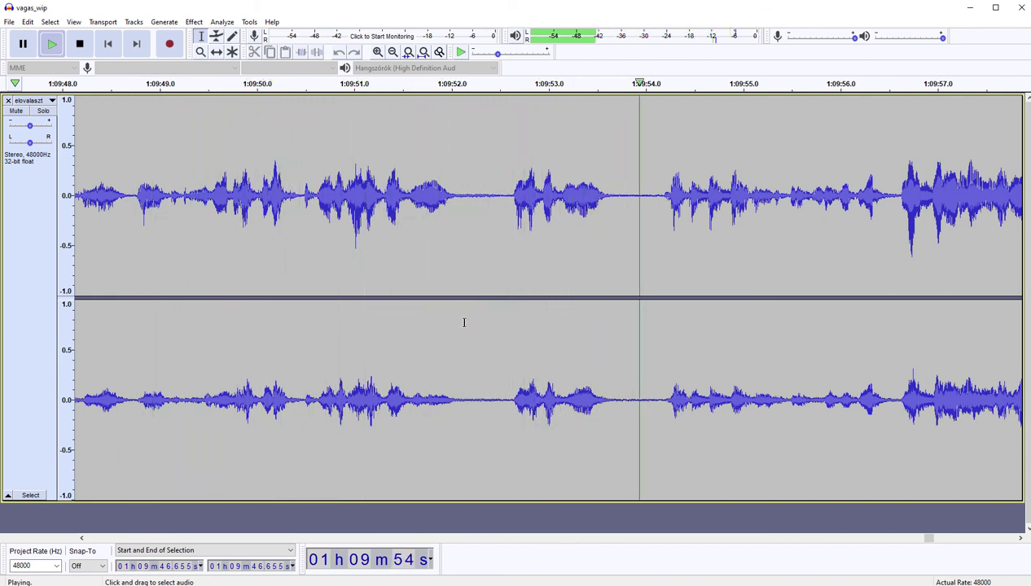
Step: Delete the passage from 1:09:50.501 to about 1:09:52.6 and the pause from 1:09:51.686 to about 1:09:52.1, playing on after each cut
left_click(305, 334)
key("space")
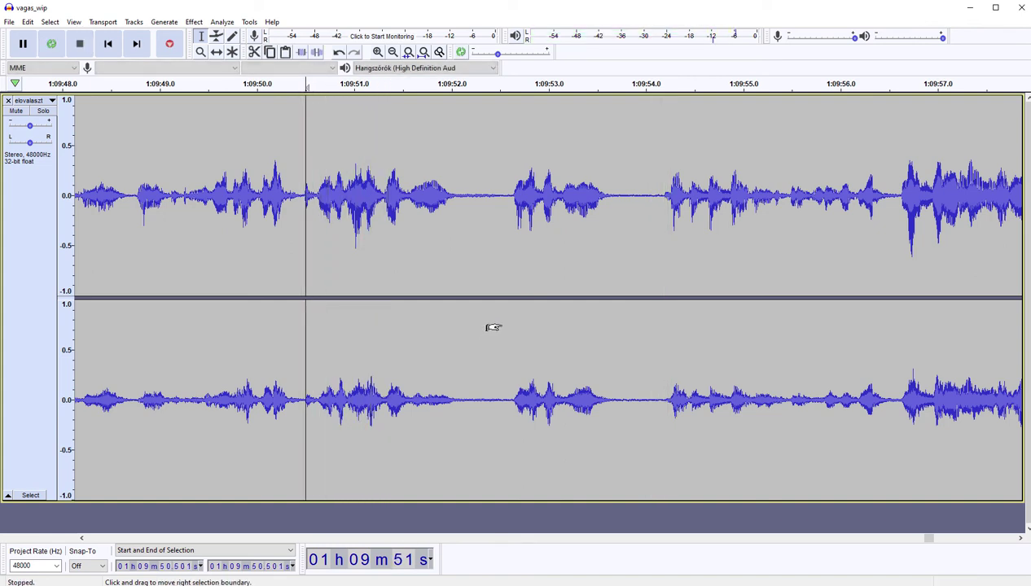
left_click(507, 326, "shift")
key("Delete")
key("space")
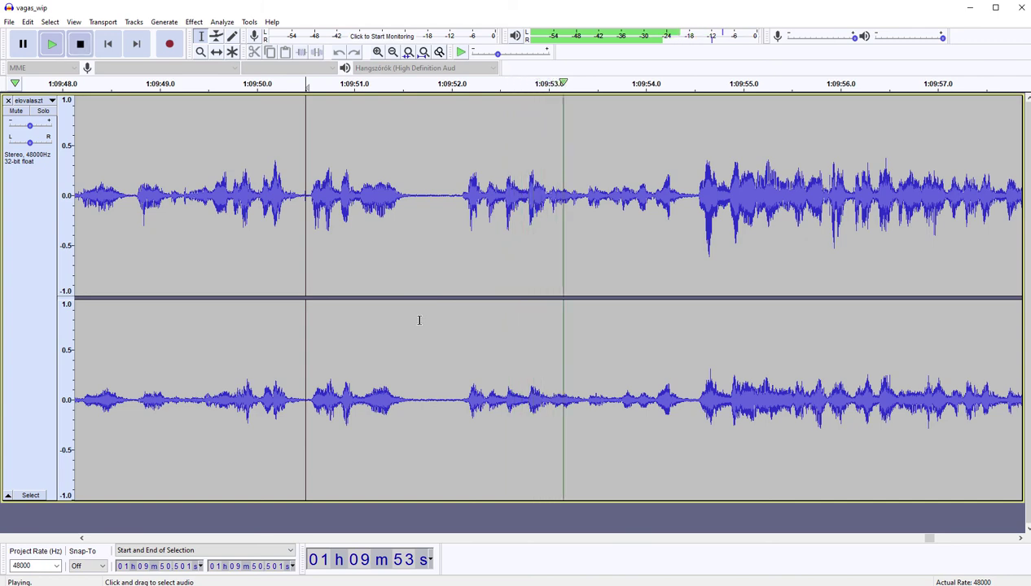
key("space")
left_click_drag(420, 320, 460, 319)
key("Delete")
key("space")
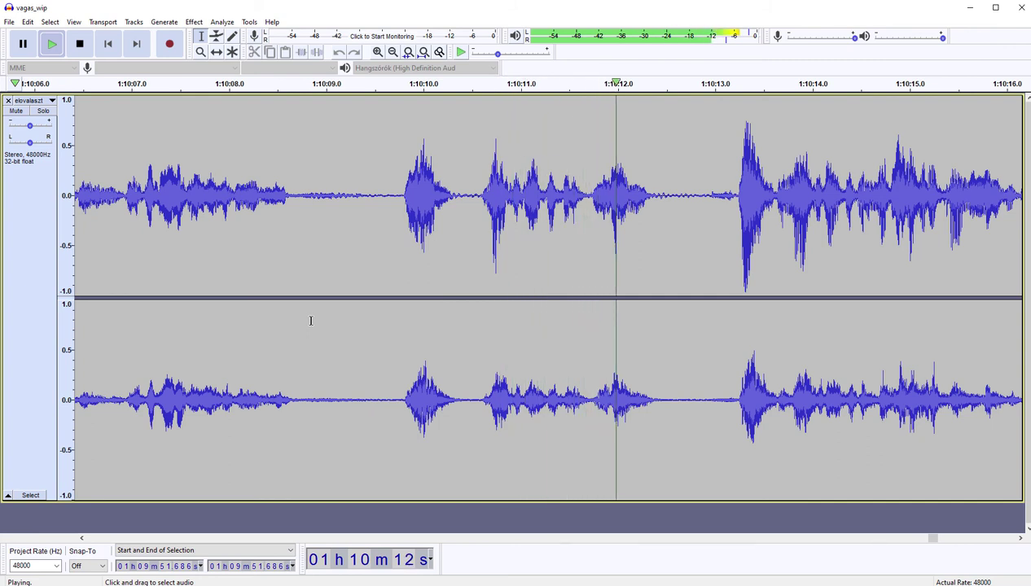
Step: Delete the pause from 1:10:08.848 to 1:10:09.718, then the passage from 1:10:08.848 to about 1:10:12.3, playing on after each cut
left_click_drag(310, 321, 395, 312)
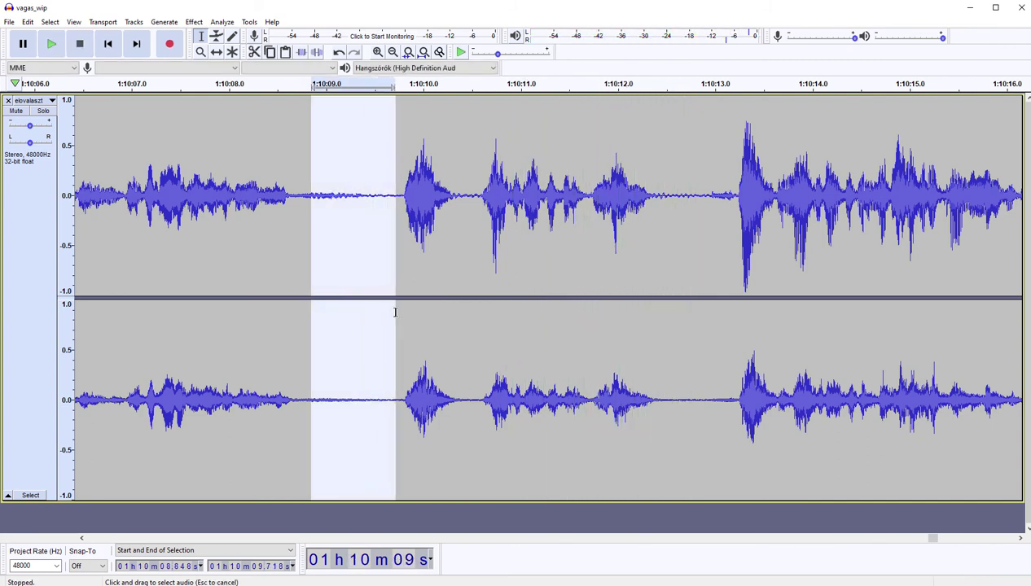
key("Delete")
key("space")
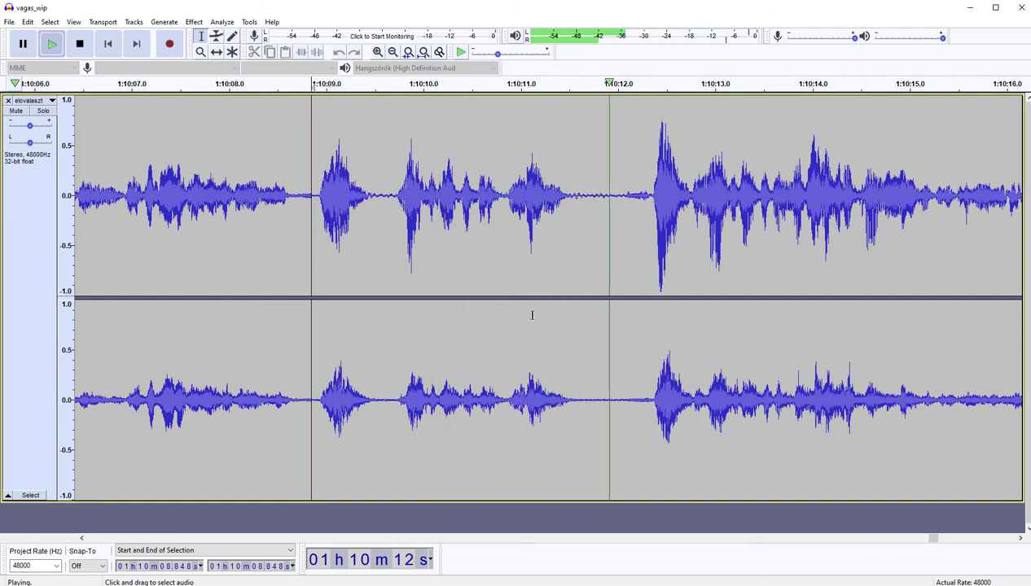
key("space")
left_click(647, 323, "shift")
key("Delete")
key("space")
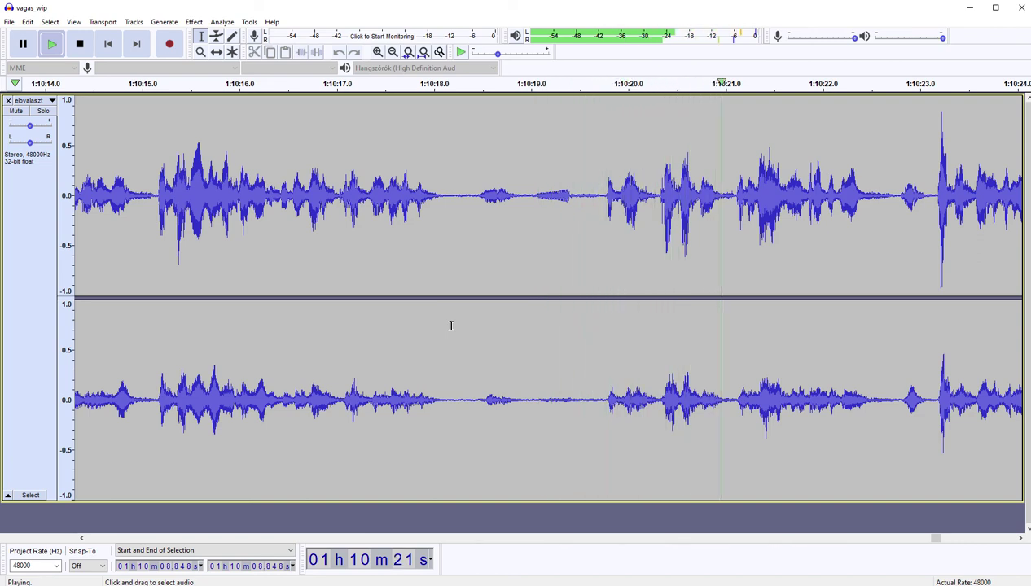
Step: Delete the passages from 1:10:18.182 to about 1:10:20.3 and from 1:10:20.633 to about 1:10:21.0, playing on after each cut
left_click_drag(451, 326, 660, 324)
key("Left")
key("space")
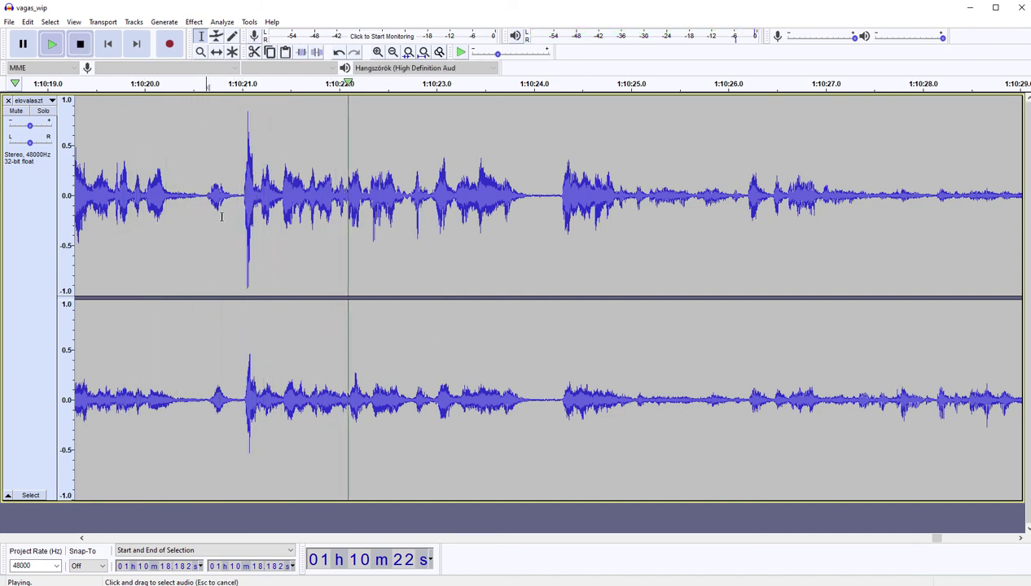
left_click_drag(207, 221, 240, 213)
key("Delete")
key("space")
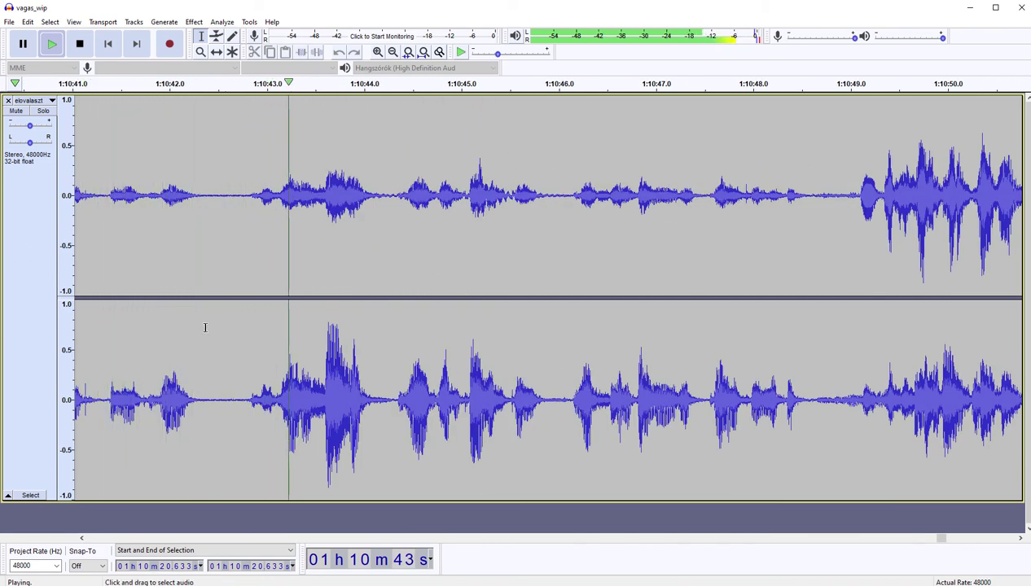
Step: Delete the pause from 1:10:42.395 to 1:10:42.809 and listen on to about 1:11:06
left_click_drag(207, 323, 247, 319)
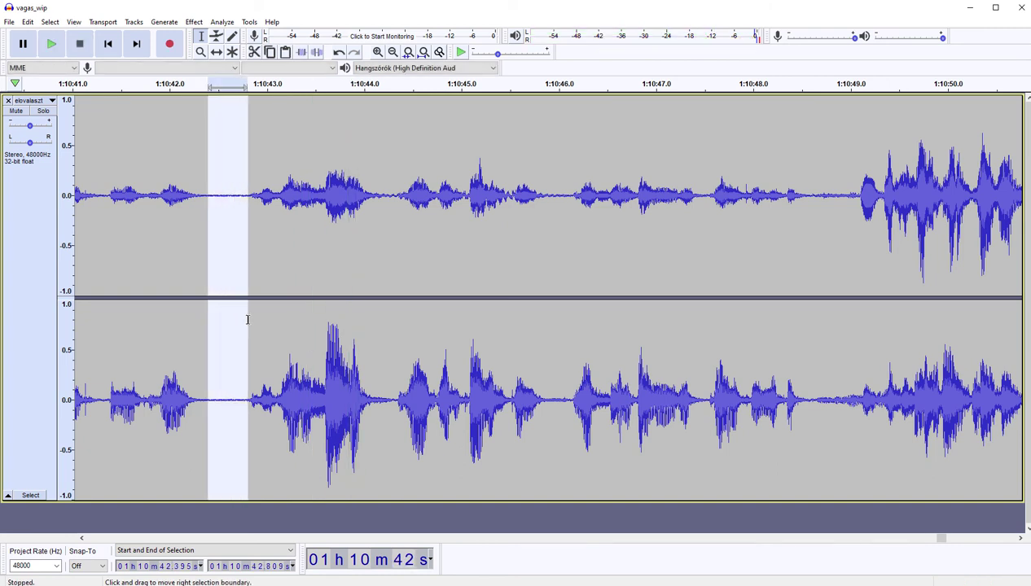
key("Delete")
key("space")
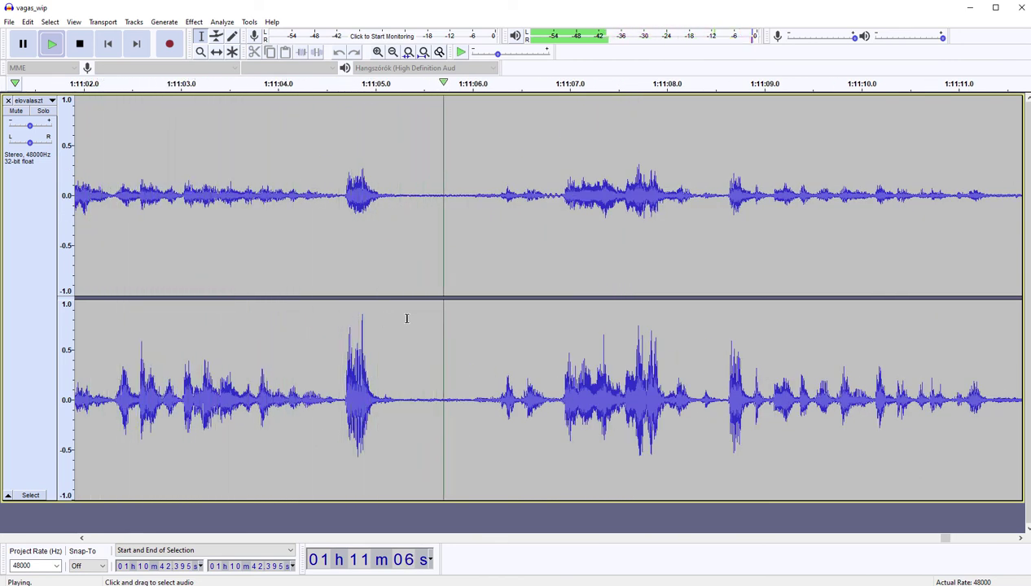
Step: Delete the pause from 1:11:05.341 to about 1:11:06.0, then the passage from 1:11:05.341 to about 1:11:06.1, playing on after each cut
left_click_drag(408, 317, 471, 317)
key("Delete")
key("space")
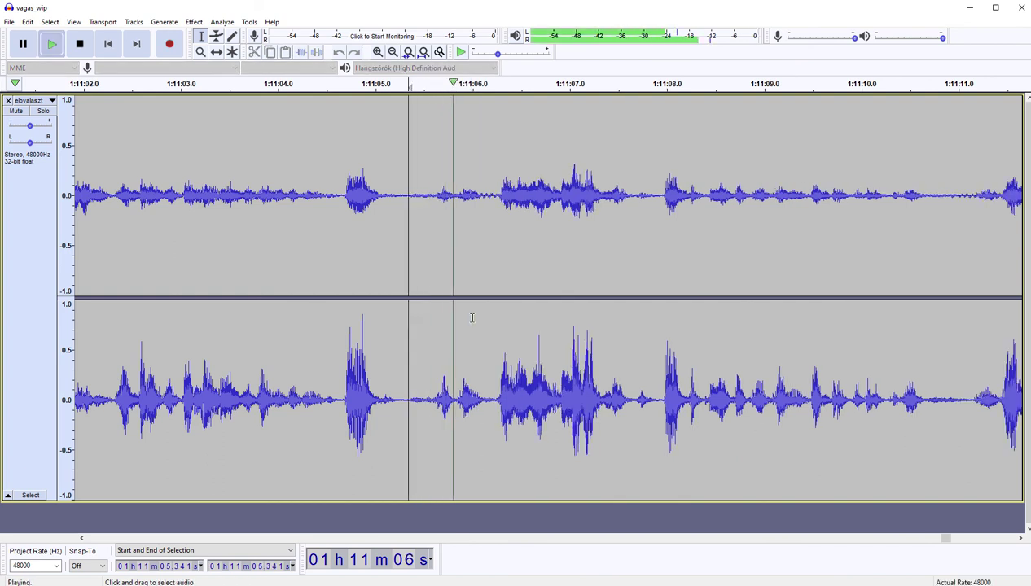
left_click_drag(472, 323, 484, 320)
key("space")
key("Delete")
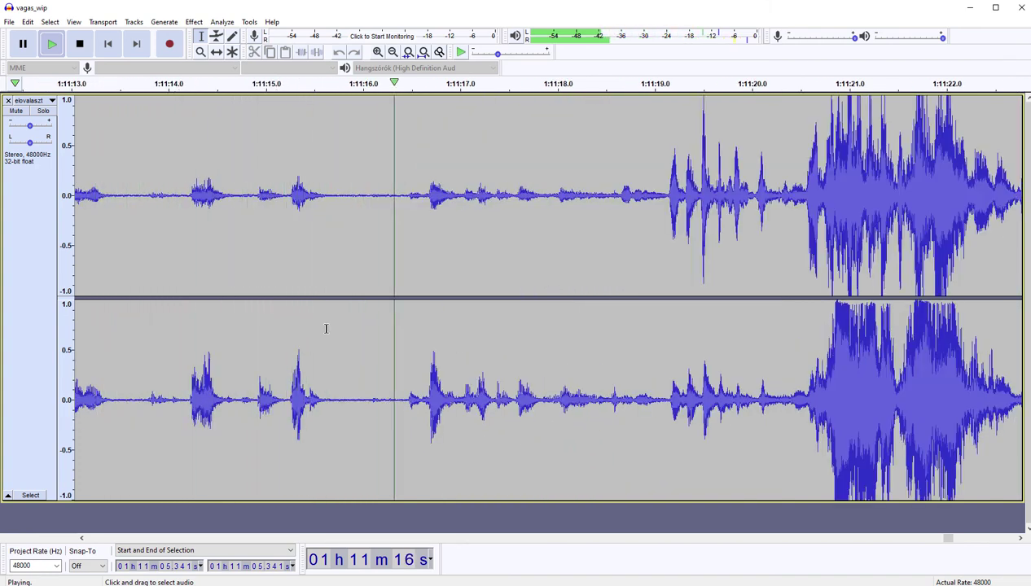
Step: Delete the pauses from 1:11:15.755 to 1:11:16.397 and from 1:11:24.587 to 1:11:24.820, playing on after each cut
left_click_drag(340, 326, 400, 317)
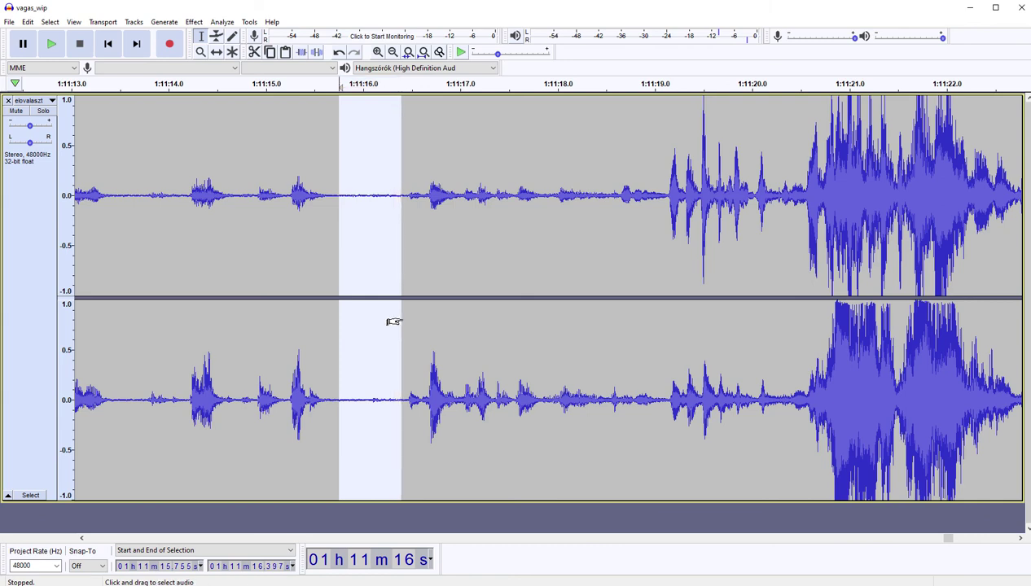
key("Delete")
key("space")
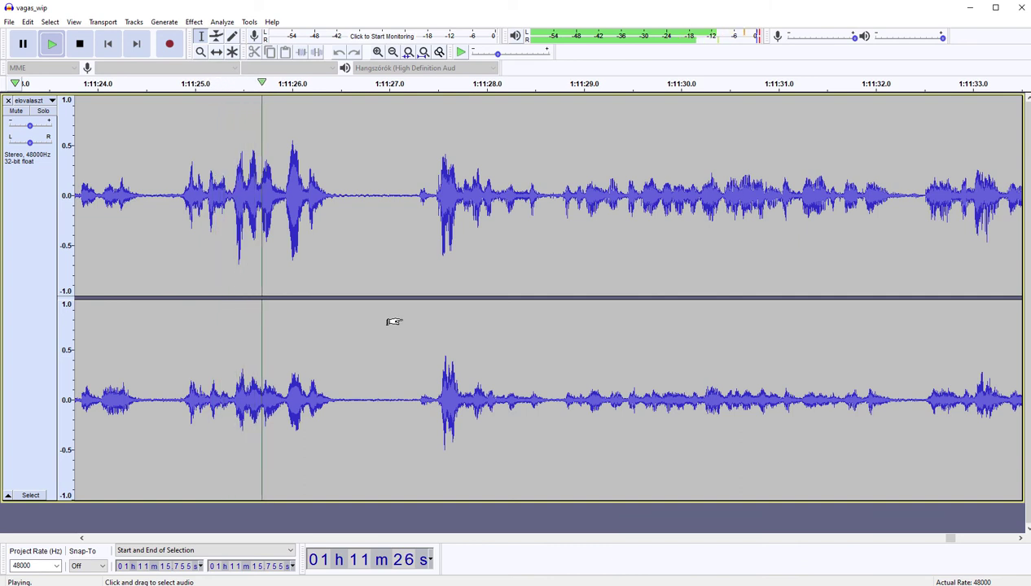
left_click_drag(154, 333, 176, 330)
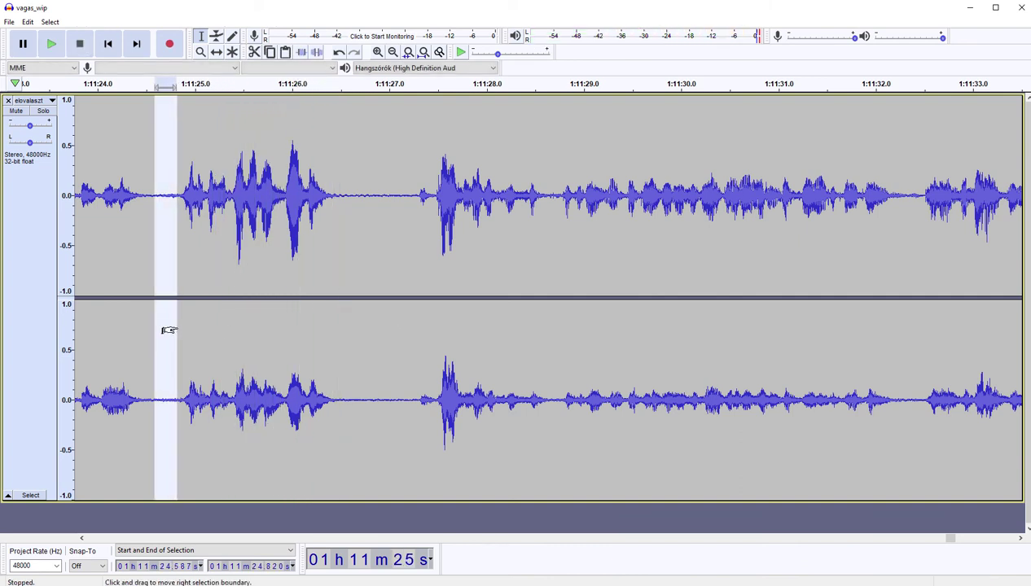
key("Left")
key("space")
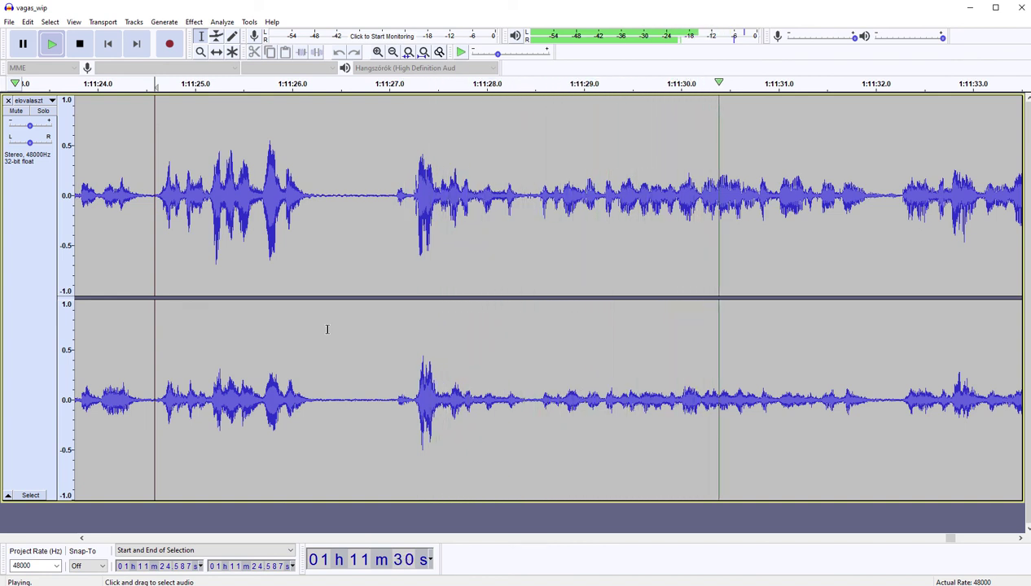
Step: Replay from 1:11:24.587, then delete the passage from 1:11:24.587 to about 1:11:27.2 and play on
key("space")
key("space")
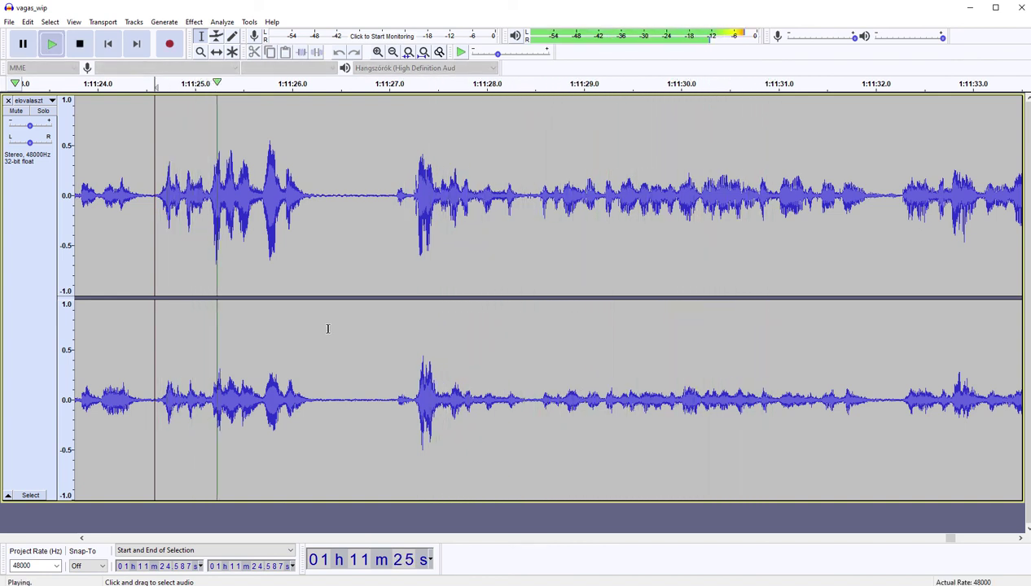
key("space")
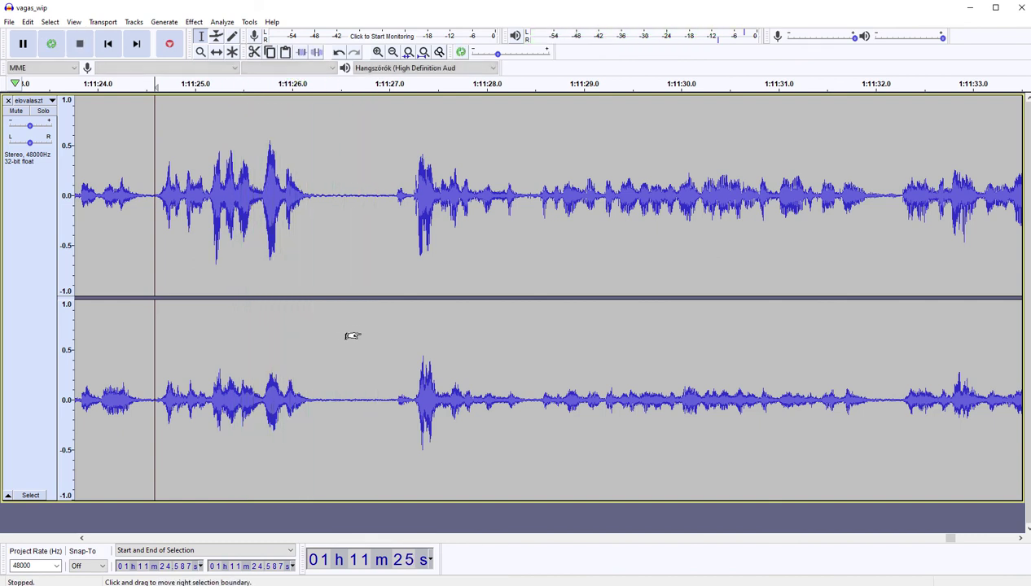
left_click(393, 335, "shift")
left_click_drag(395, 335, 405, 335)
key("Delete")
key("space")
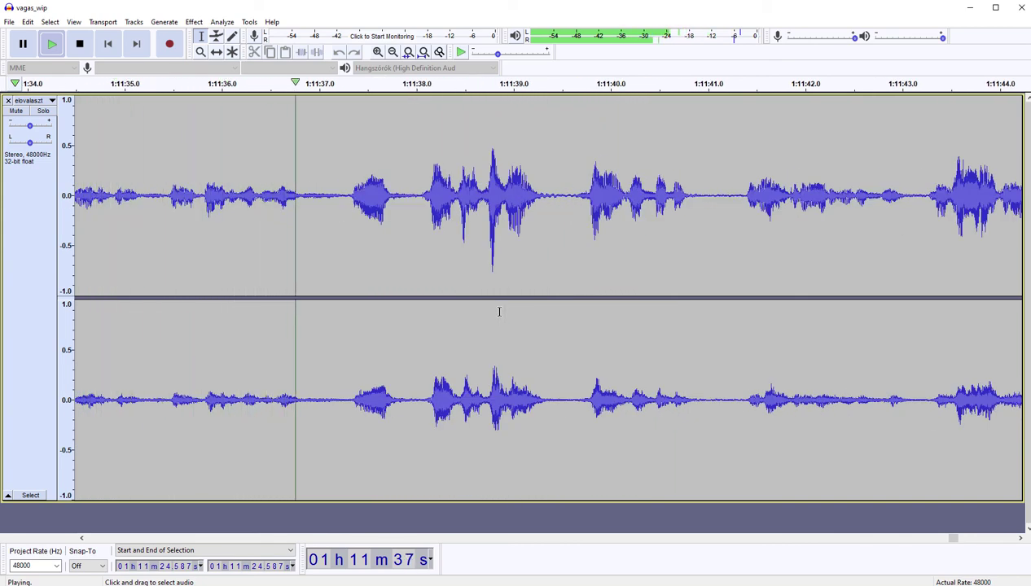
Step: Delete the passage from 1:11:36.933 to about 1:11:38.0 and listen on to about 1:12:21
left_click_drag(311, 262, 419, 258)
key("Delete")
key("space")
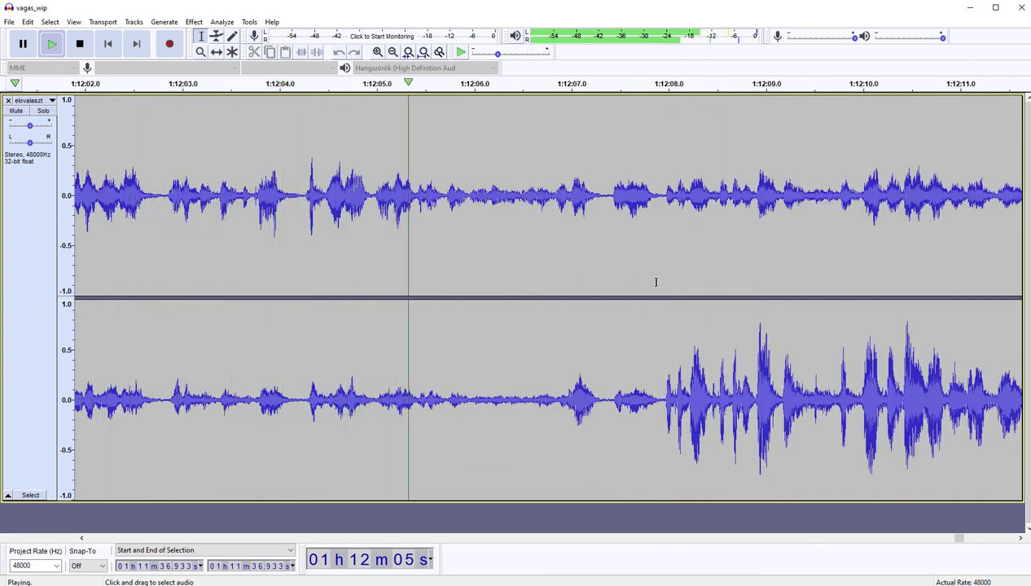
scroll(656, 281, "right", 5)
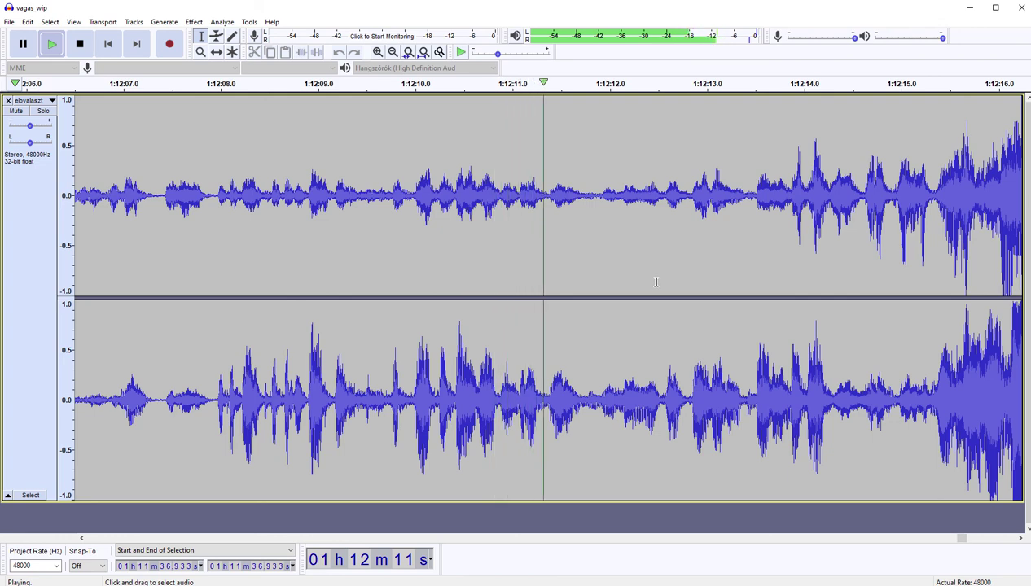
scroll(655, 282, "right", 5)
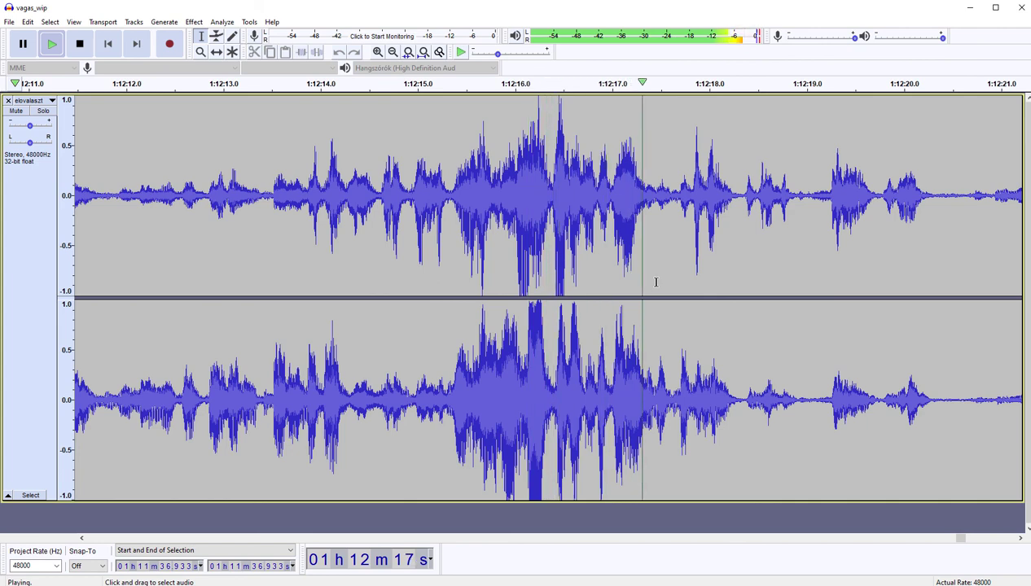
scroll(656, 282, "right", 9)
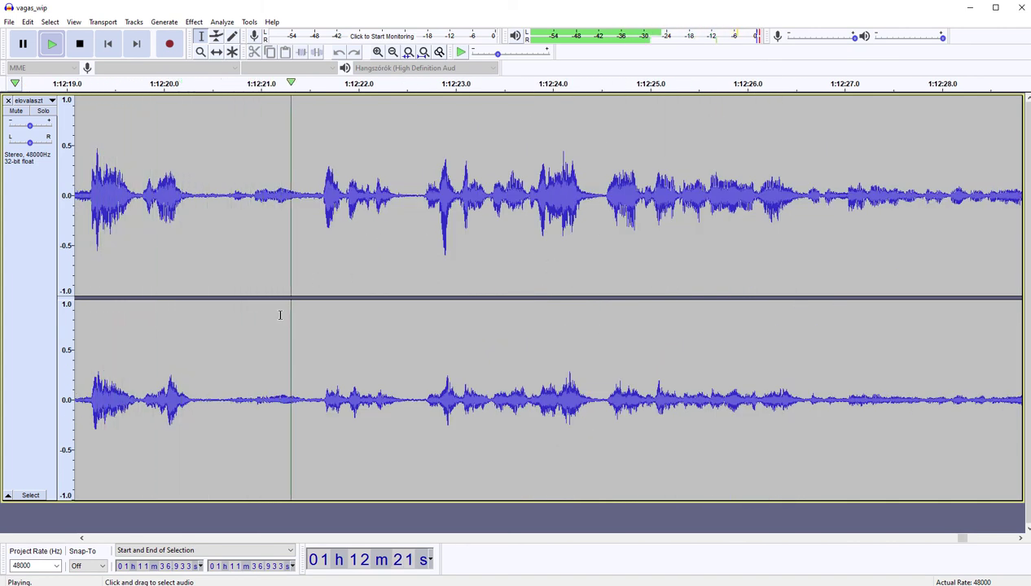
Step: Delete the filler from 1:12:20.455 to 1:12:21.588, then the passage from 1:12:20.455 to 1:12:21.448, playing on after each cut
left_click_drag(207, 352, 317, 342)
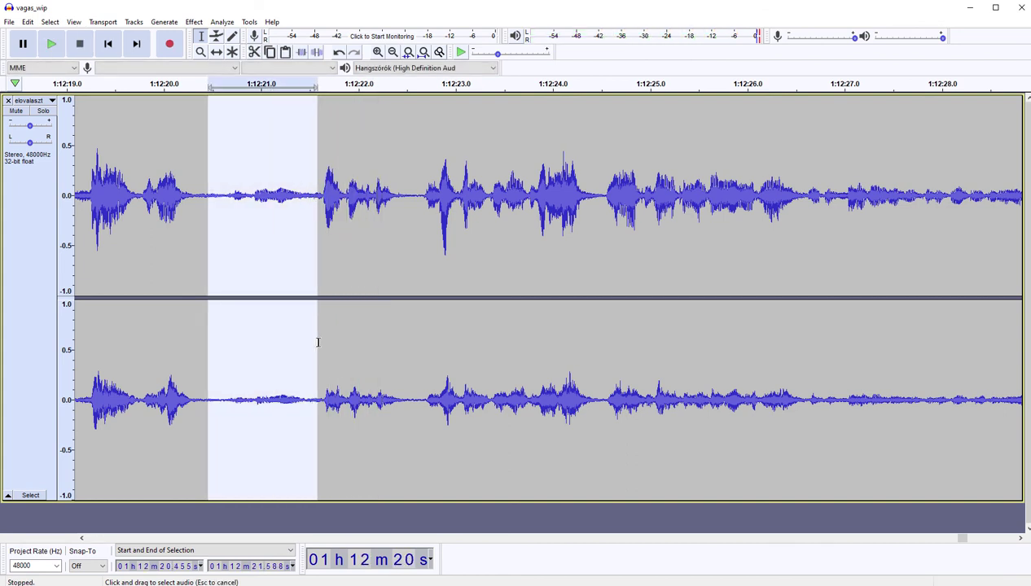
key("Delete")
key("space")
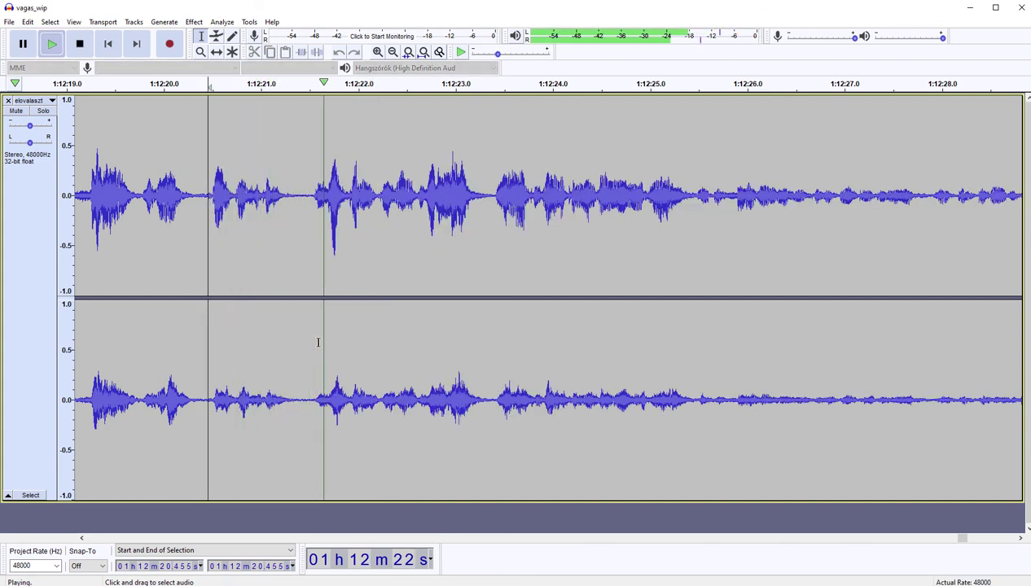
left_click(305, 344, "shift")
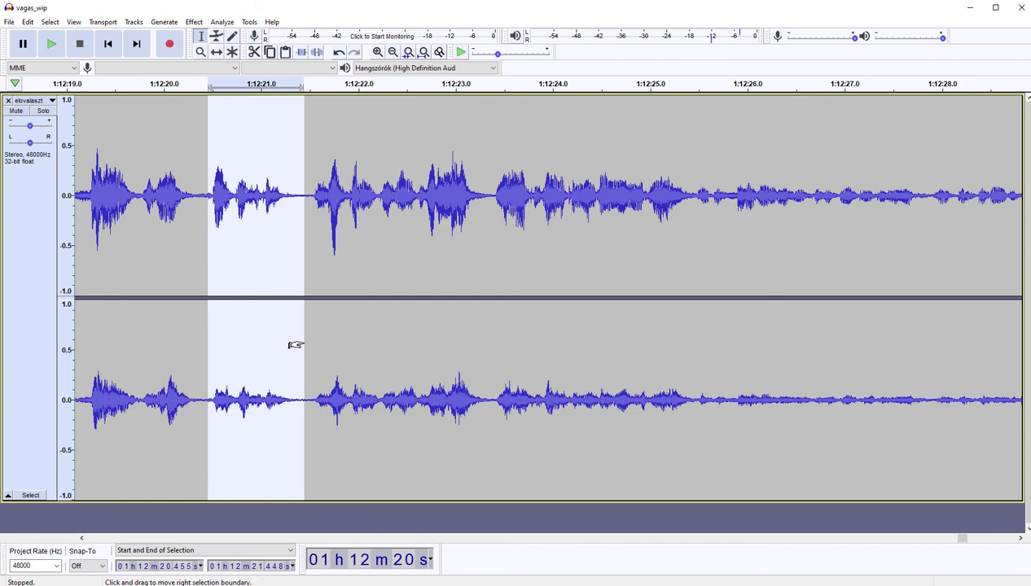
key("Delete")
key("space")
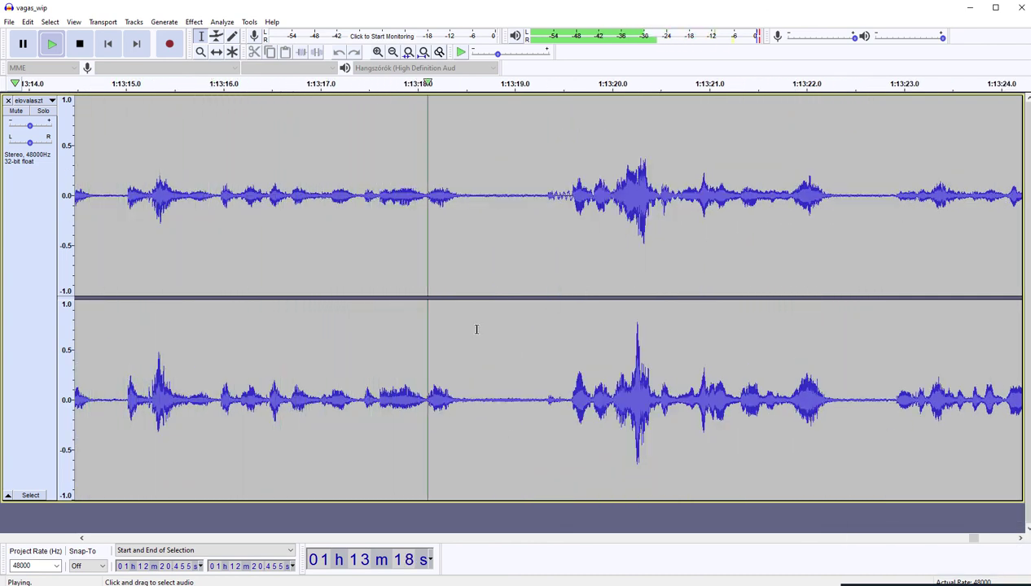
Step: Delete the pauses from 1:13:18.612 to 1:13:19.371 and from 1:13:21.601 to about 1:13:22.1, playing on after each cut
left_click_drag(477, 281, 550, 266)
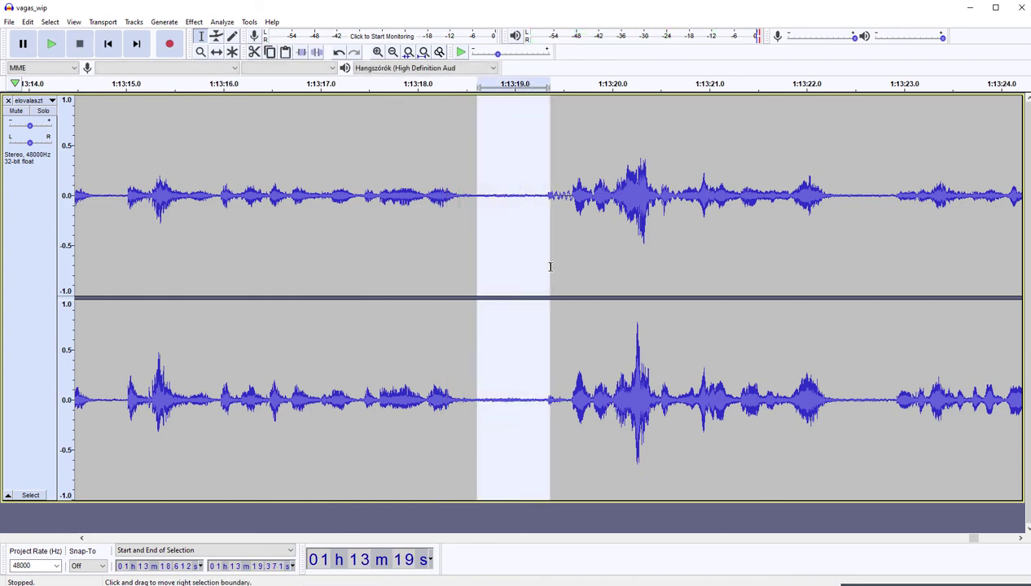
key("Left")
key("space")
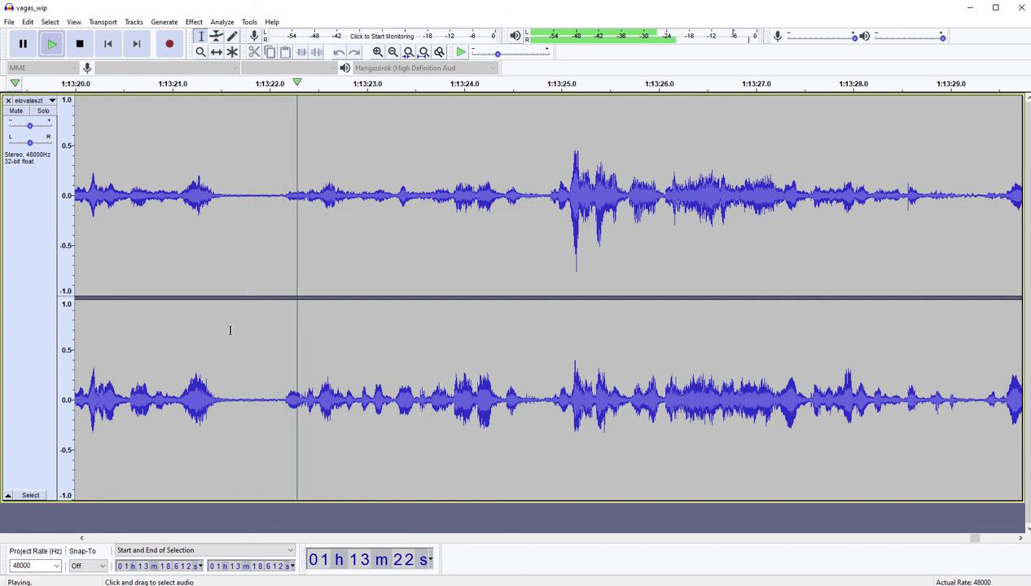
left_click_drag(229, 330, 282, 325)
key("Delete")
key("space")
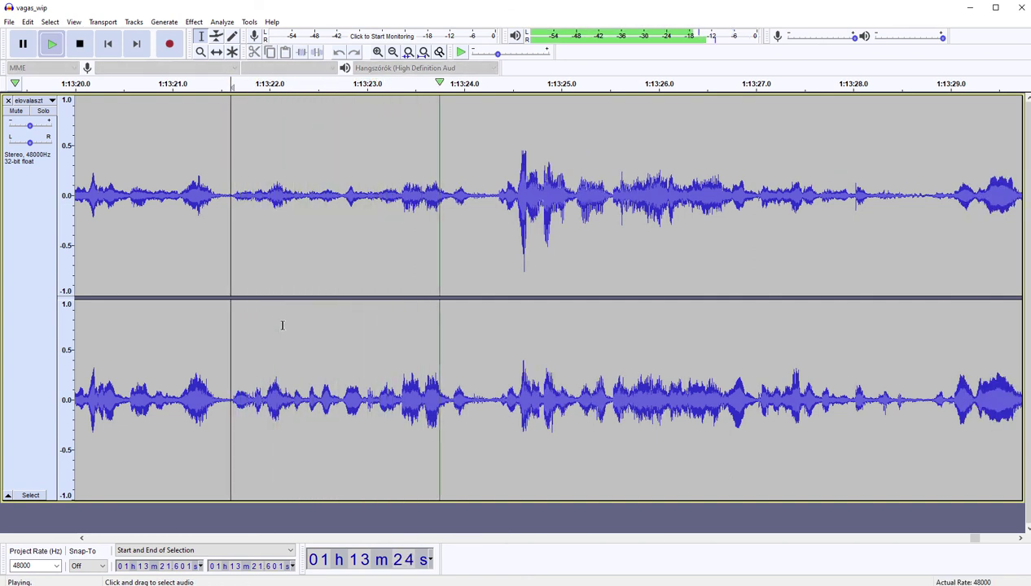
Step: Delete the passages from 1:13:29.253 to about 1:13:29.8 and from 1:13:50.157 to 1:13:51.721, playing on after each cut
scroll(282, 324, "right", 5)
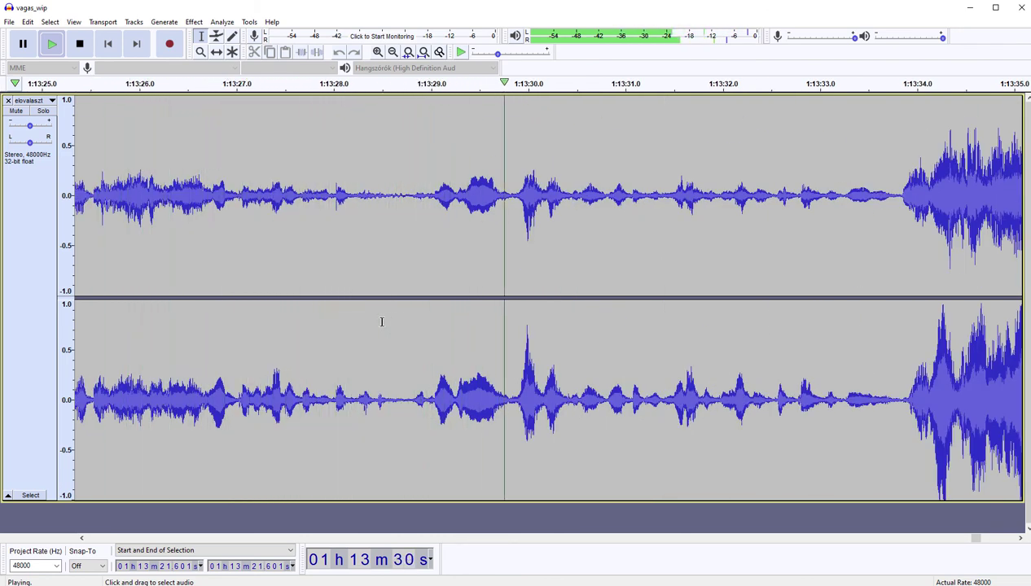
left_click_drag(455, 345, 506, 338)
key("Left")
key("space")
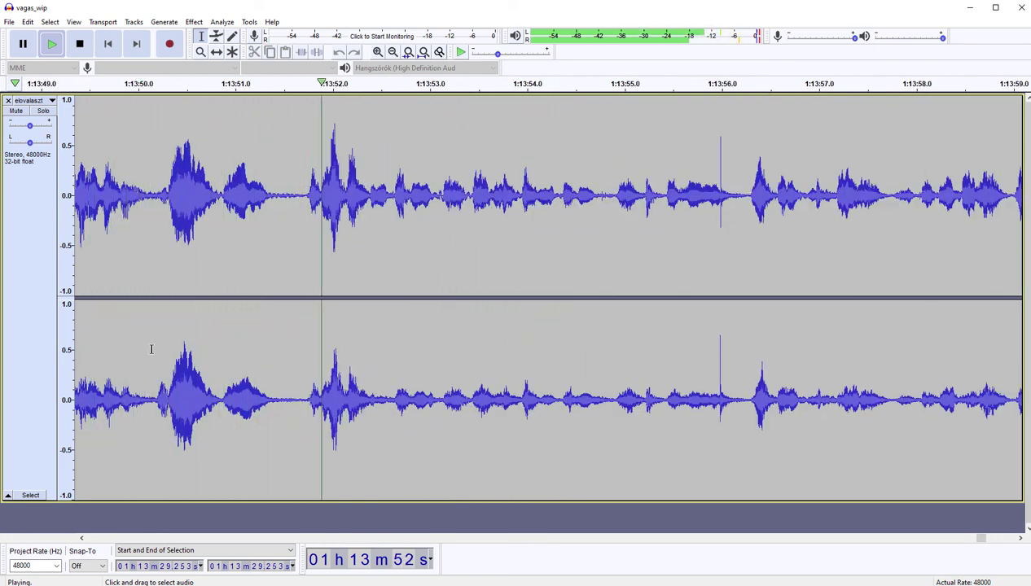
left_click_drag(154, 350, 304, 342)
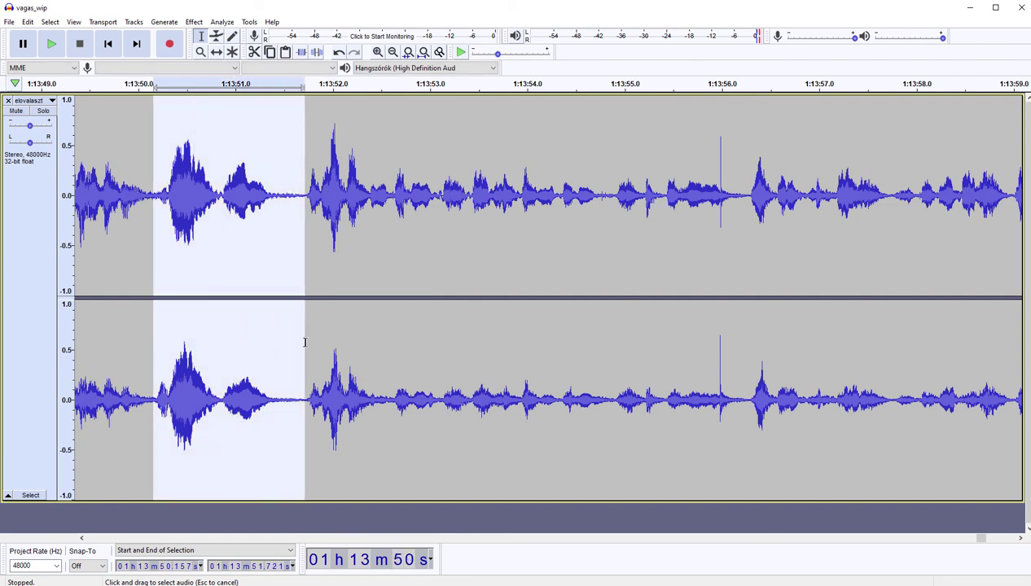
key("Delete")
key("space")
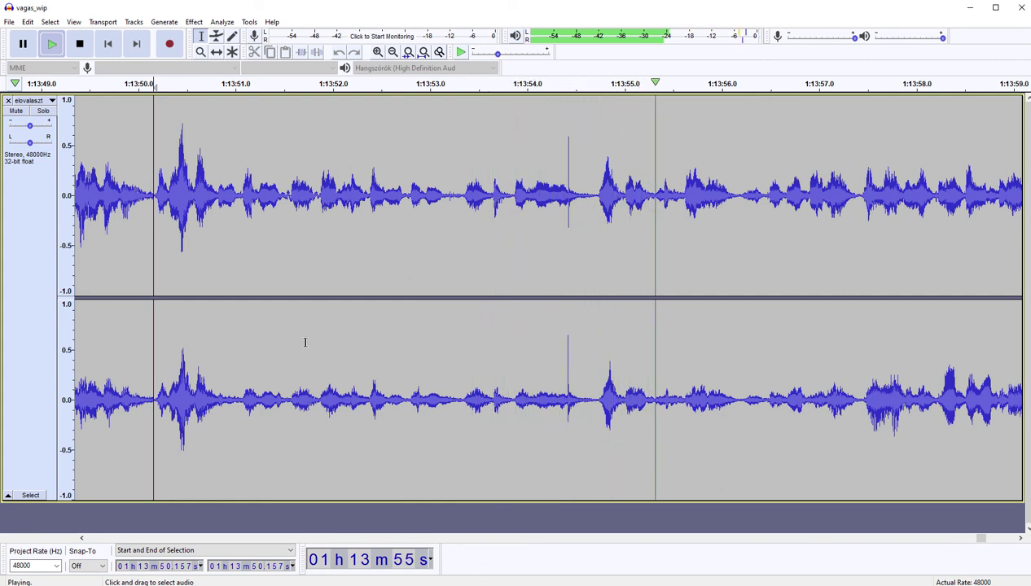
Step: Listen from 1:13:53.747, then delete the passage with the sharp spike from 1:13:53.840 to about 1:13:54.7 and play on
key("space")
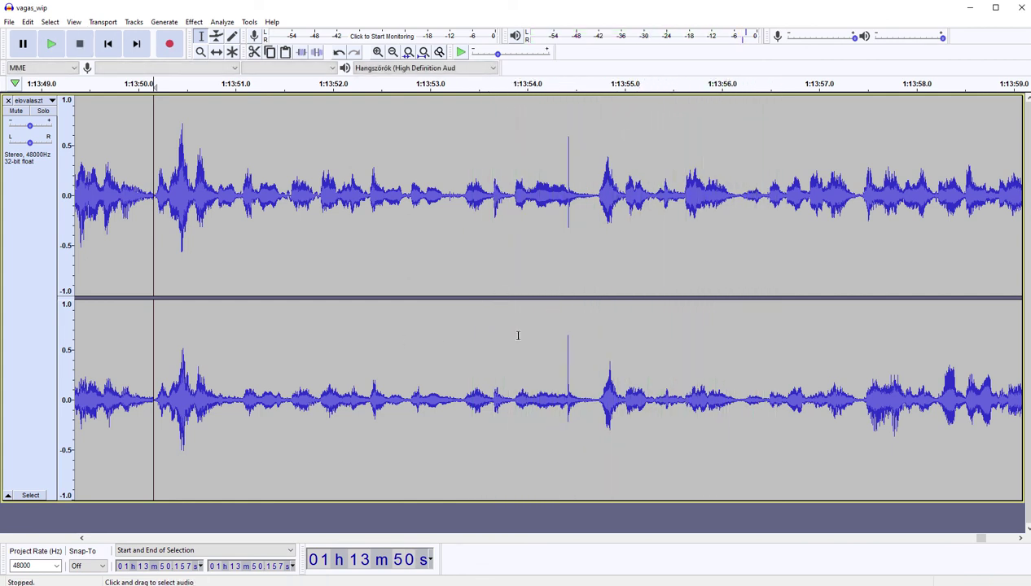
left_click(500, 330)
key("space")
key("space")
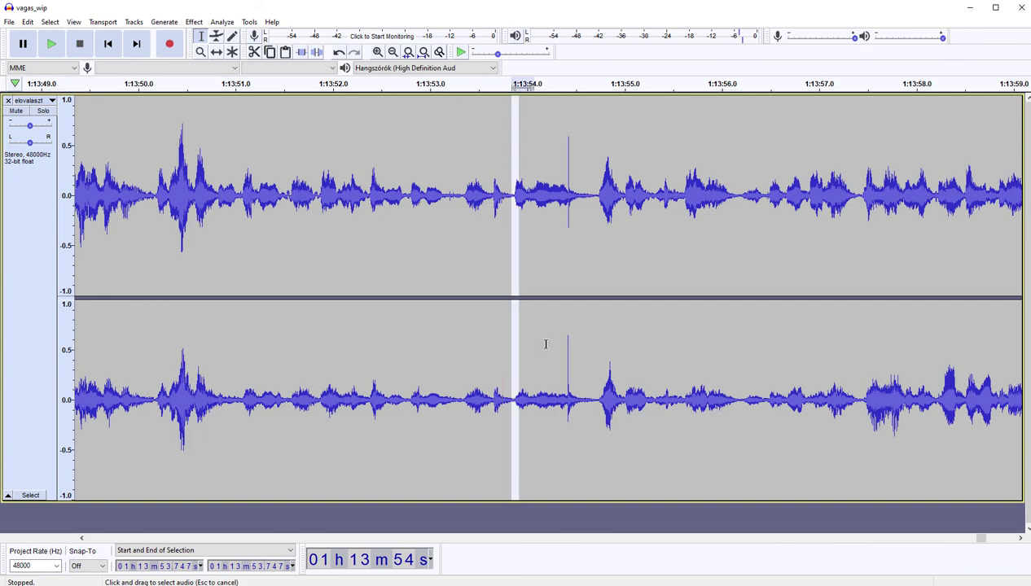
left_click_drag(546, 344, 595, 345)
key("Left")
key("space")
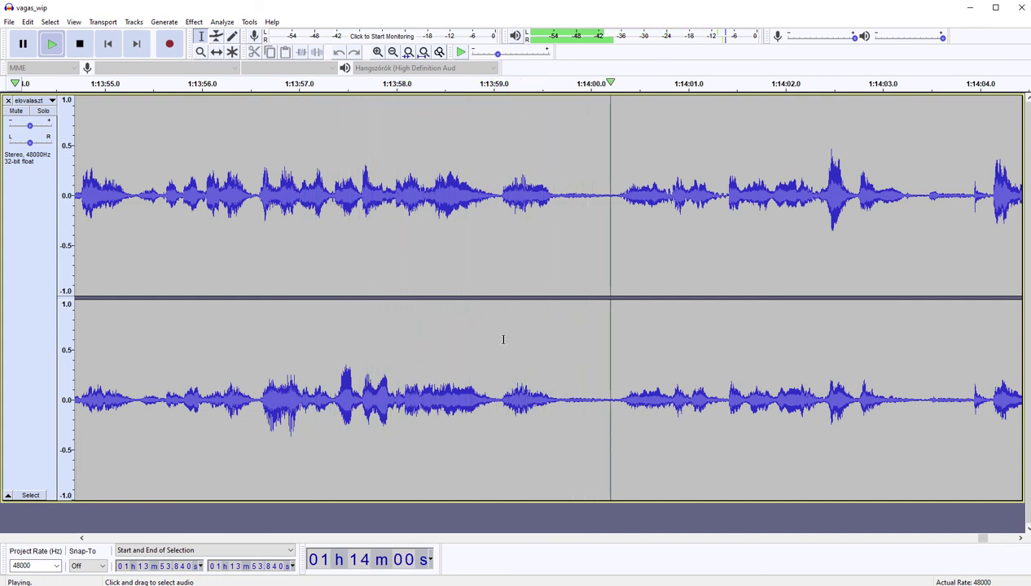
Step: Delete the passage from 1:13:59.111 to 1:14:00.874 and the pause from 1:14:01.522 to about 1:14:02.2, playing on after each cut
left_click_drag(503, 330, 675, 330)
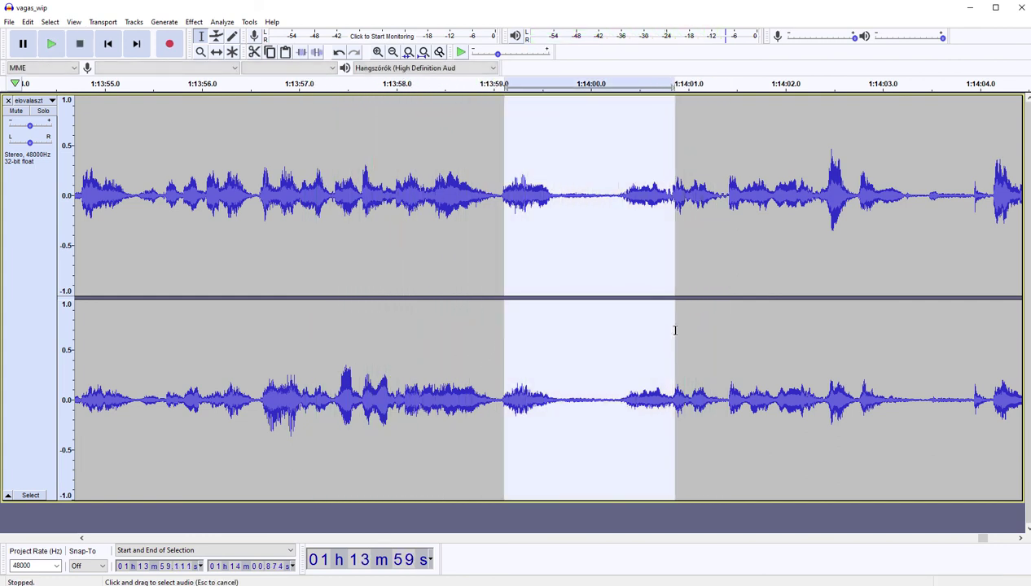
key("Left")
key("space")
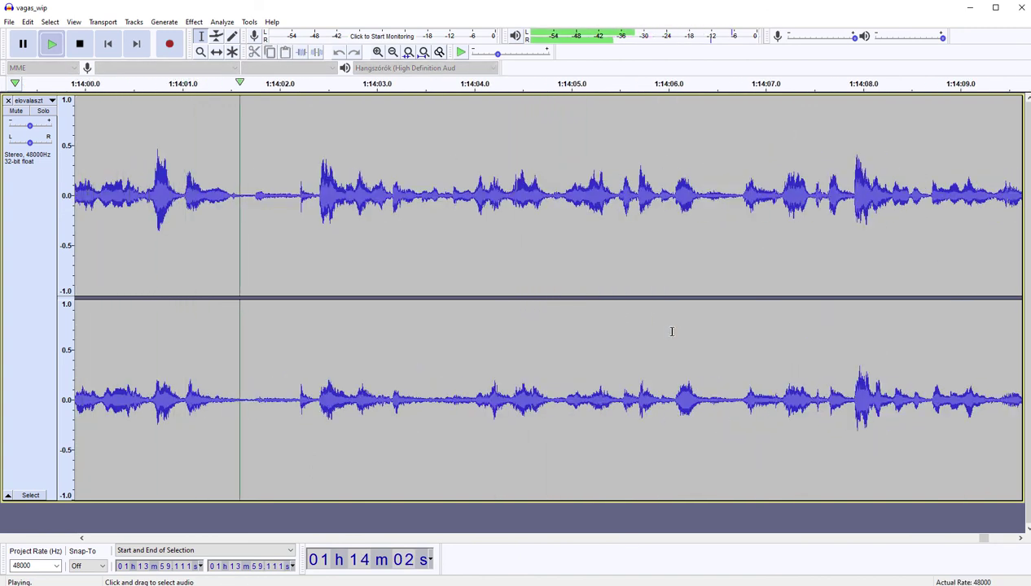
key("space")
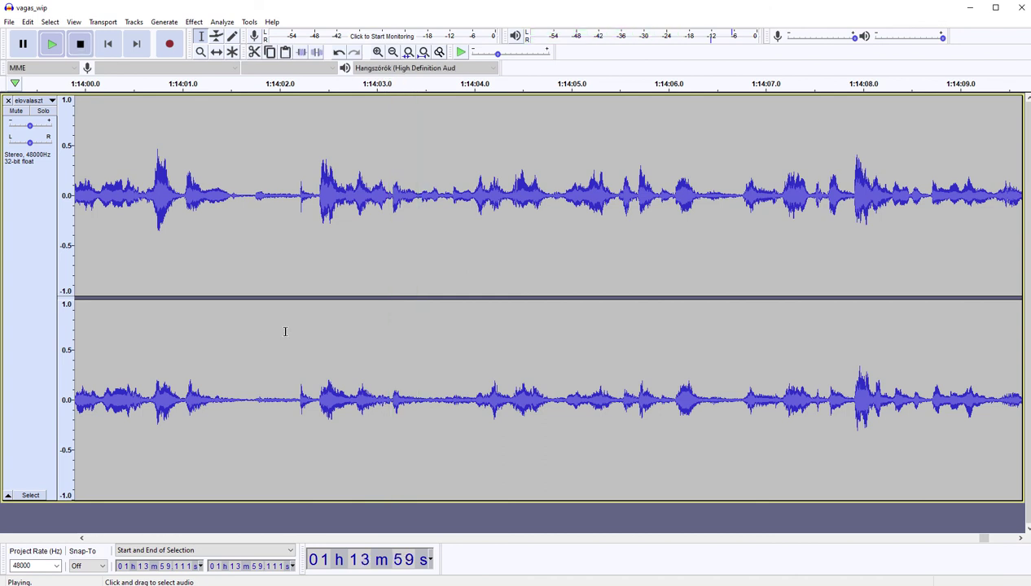
left_click_drag(233, 329, 298, 328)
key("Delete")
key("space")
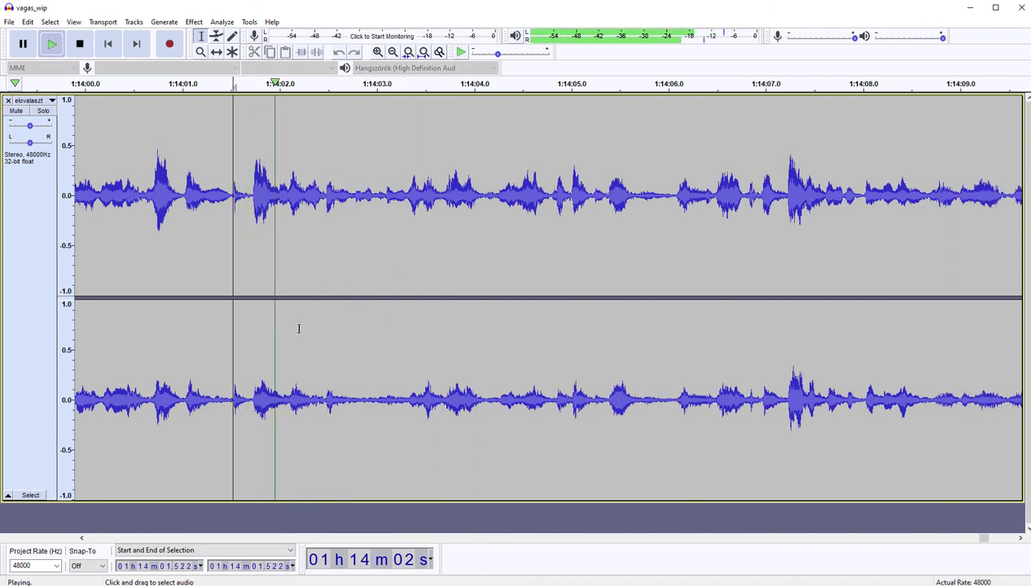
Step: Delete the short sound from 1:14:01.522 to 1:14:01.715 and listen on to about 1:14:13
key("space")
left_click(259, 337, "shift")
left_click_drag(257, 337, 251, 340)
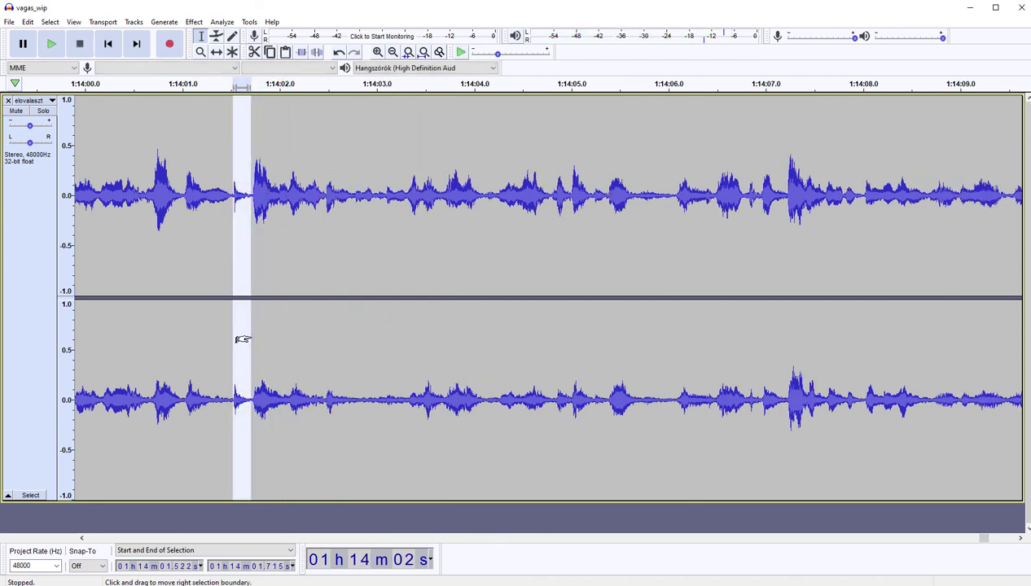
key("Delete")
key("space")
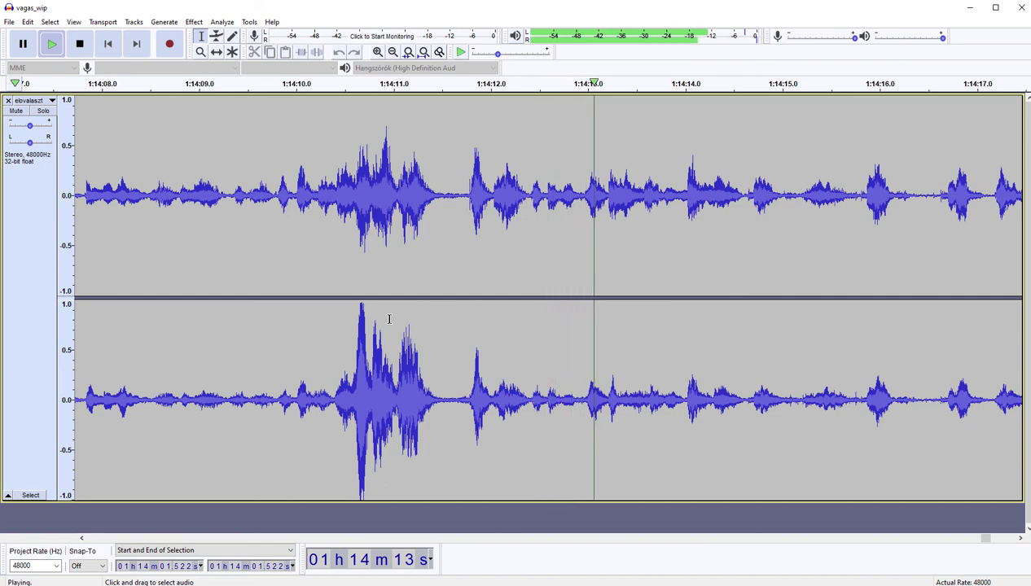
Step: Listen from 1:14:11.527, then delete the passage from there to 1:14:12.403 and play on
left_click(442, 322)
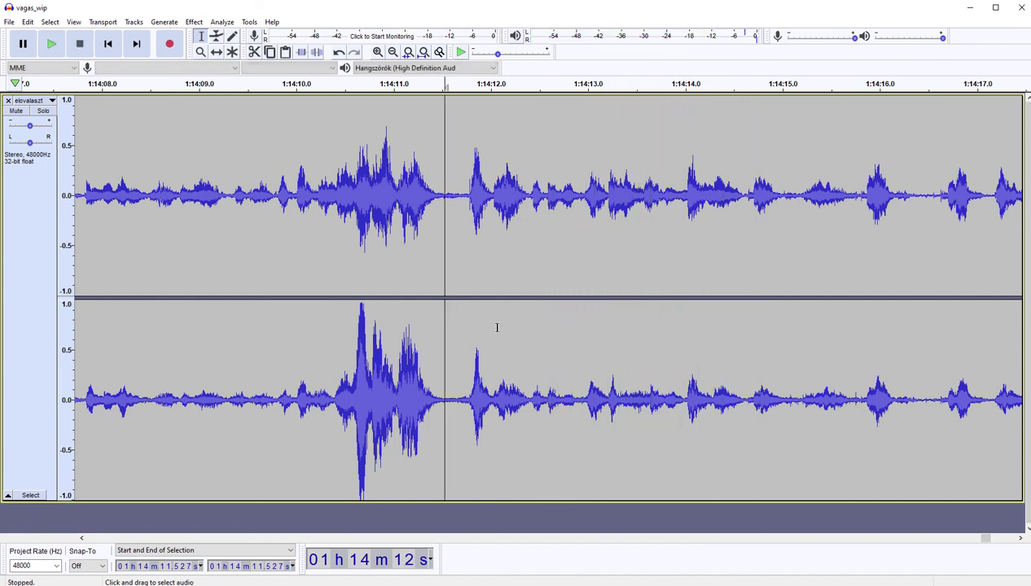
key("space")
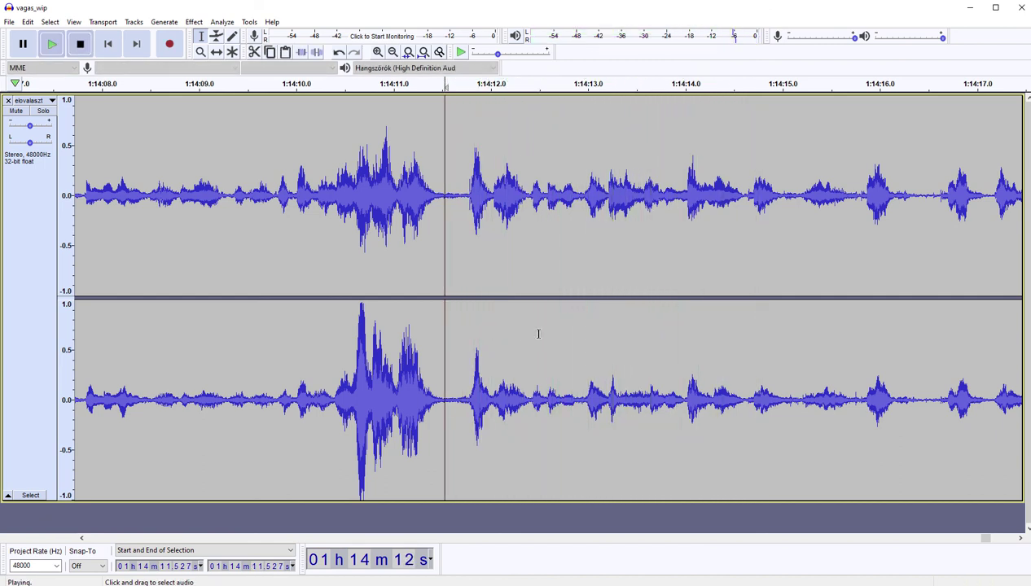
left_click(508, 334, "shift")
left_click_drag(516, 330, 521, 330)
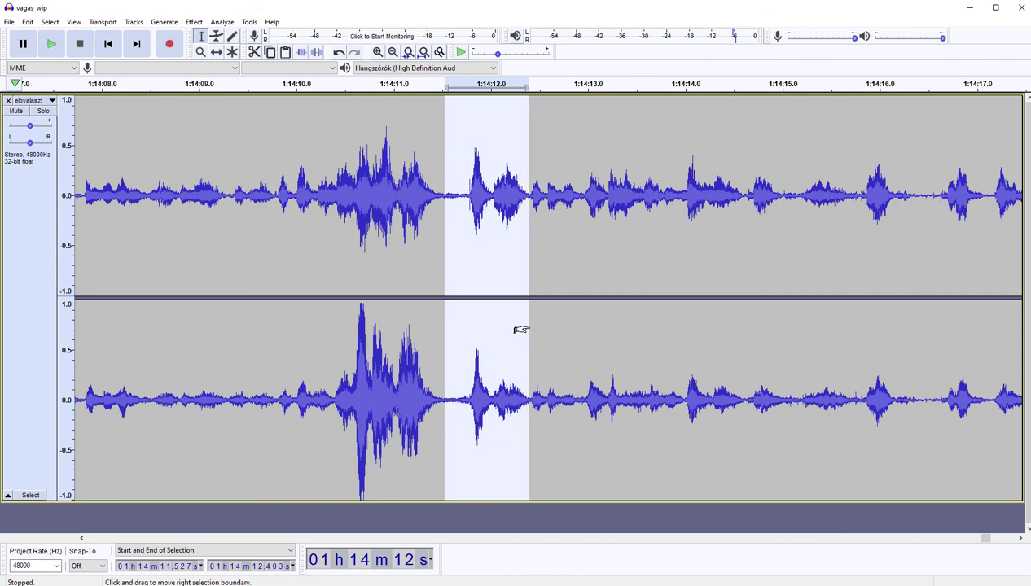
key("Left")
key("space")
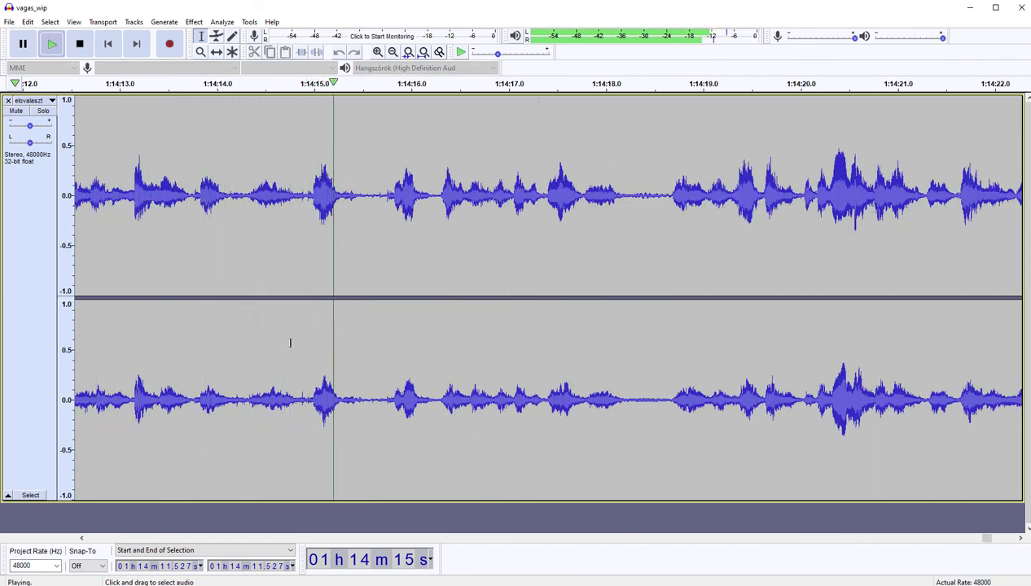
Step: Delete the passage from 1:14:14.329 to about 1:14:15.7 and play across the cut
left_click_drag(248, 338, 382, 326)
key("Left")
key("space")
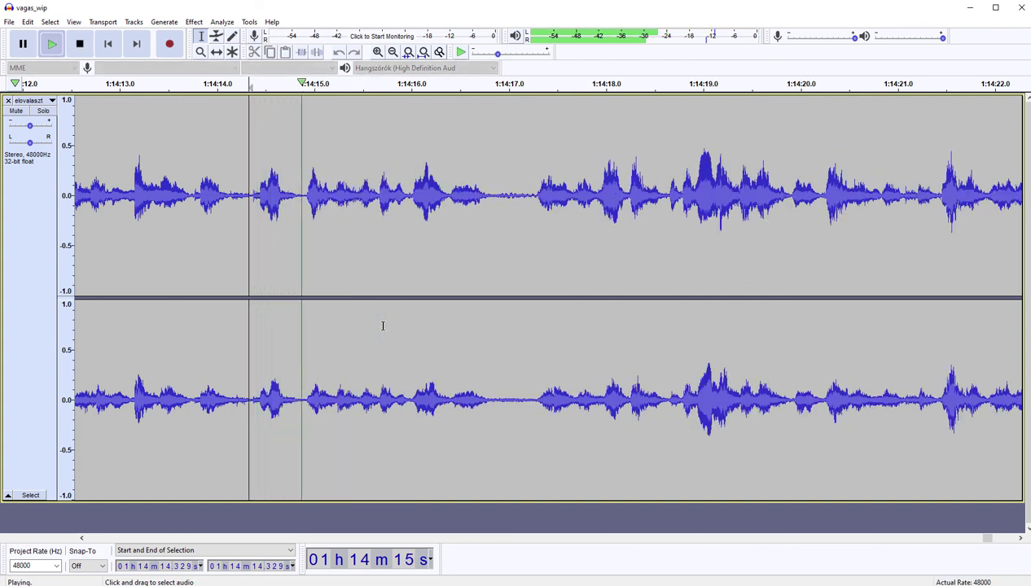
key("space")
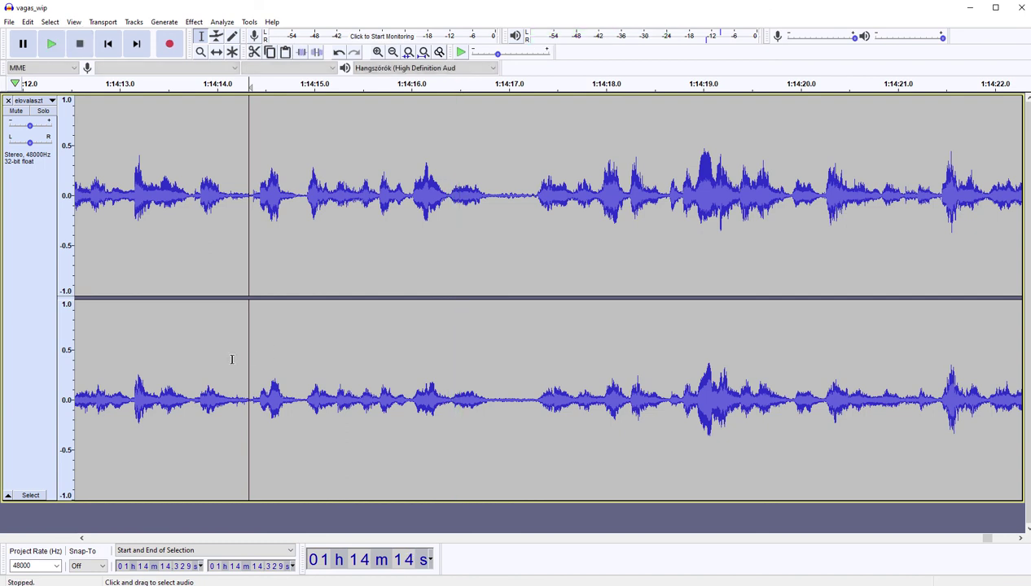
Step: Listen again from 1:14:13.121, then delete the short sound from 1:14:14.352 to 1:14:14.878 and play on
left_click(131, 341)
key("space")
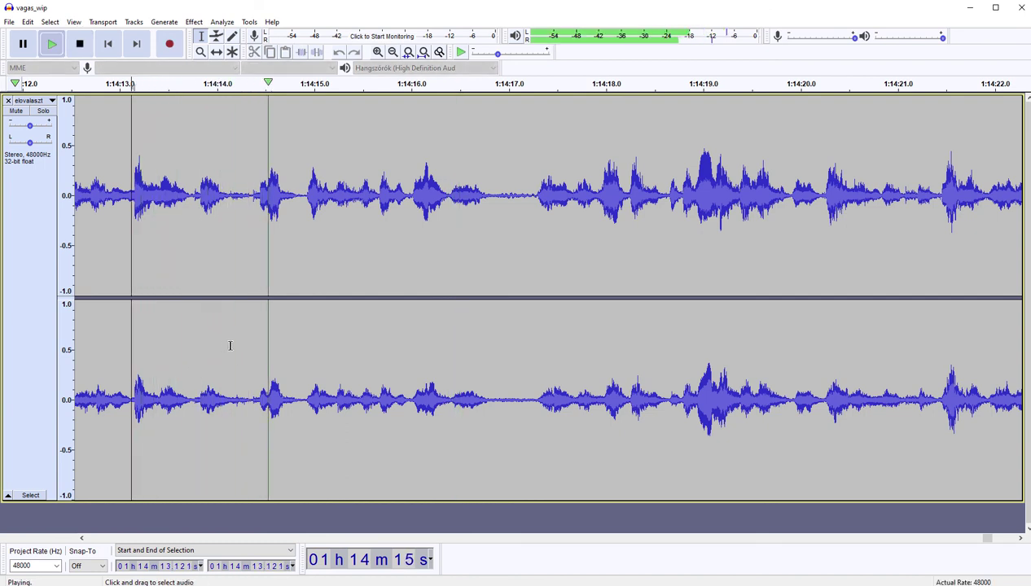
key("space")
left_click_drag(251, 329, 301, 326)
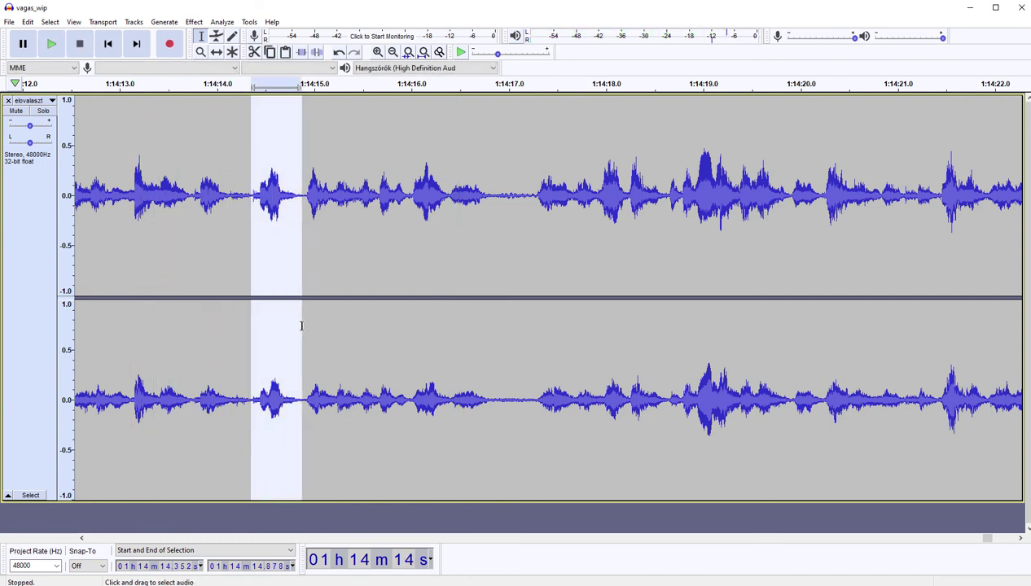
key("Delete")
key("space")
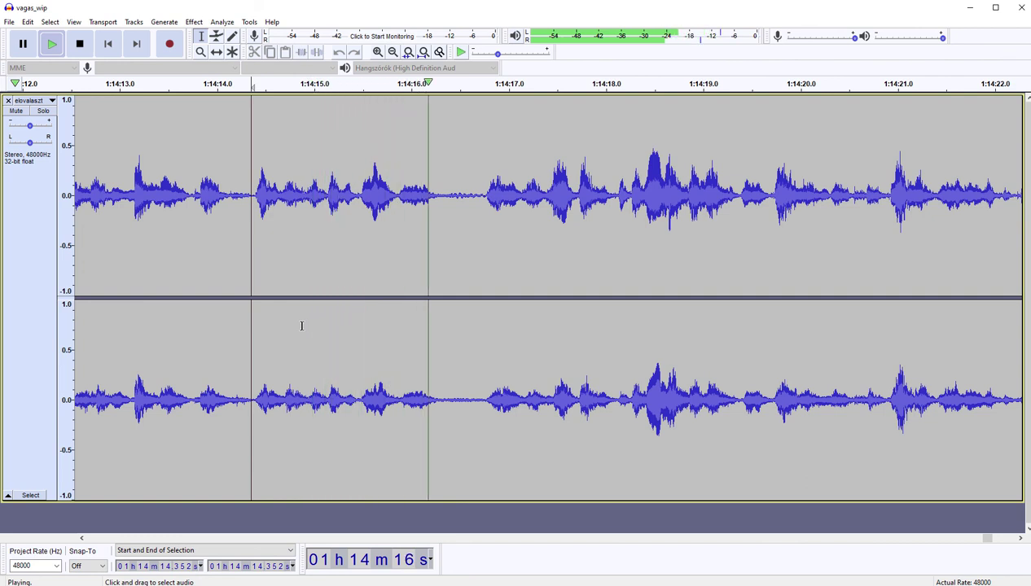
key("space")
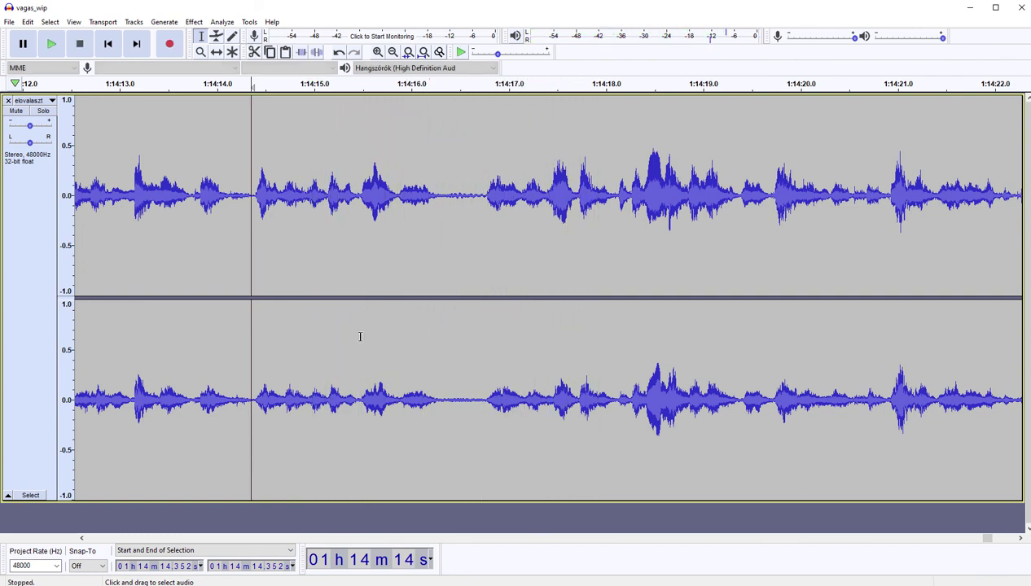
Step: Delete the passage with the pause from 1:14:15.899 to about 1:14:17.2 and play across the cut
left_click_drag(400, 355, 524, 349)
key("Delete")
key("space")
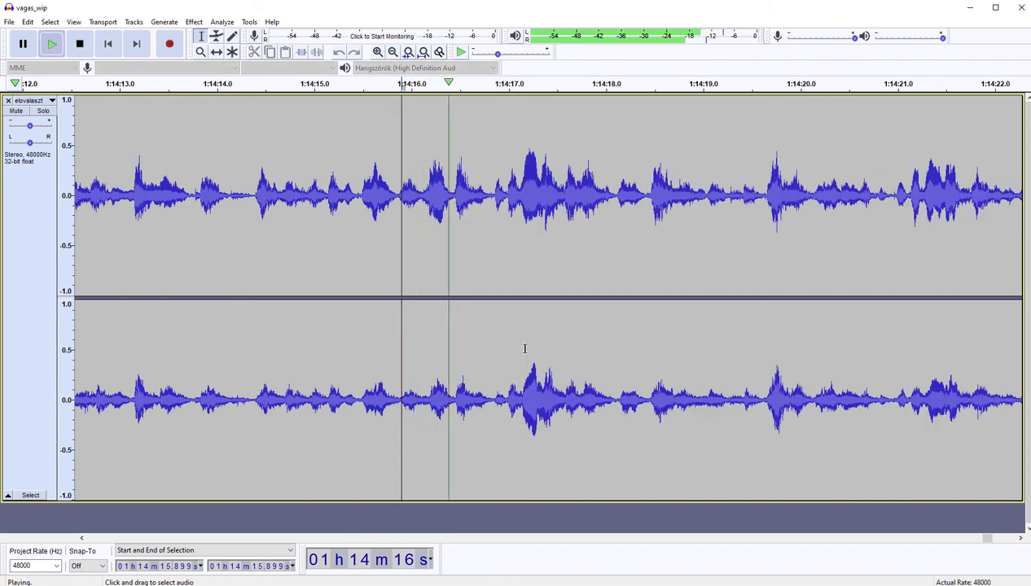
key("space")
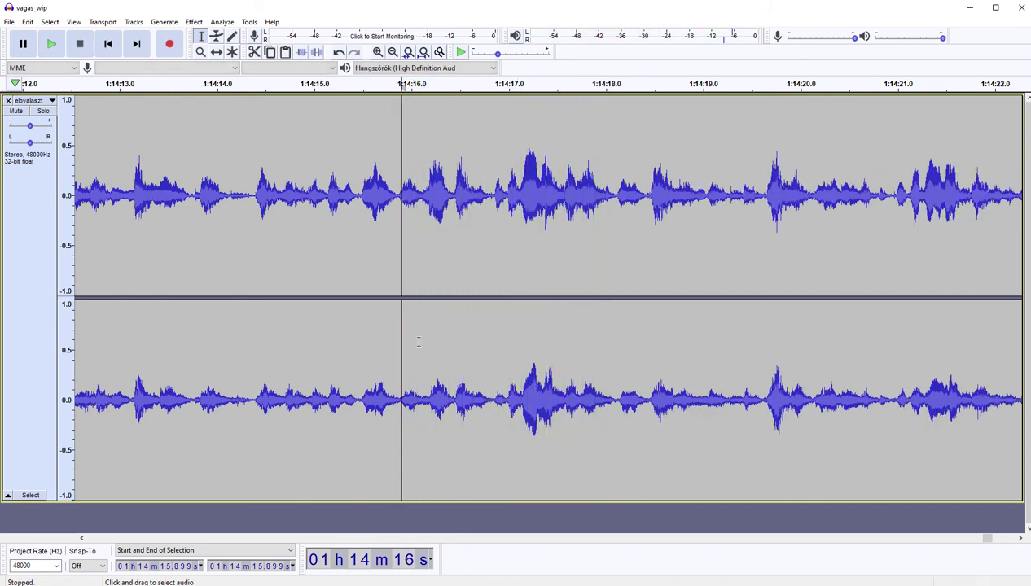
Step: Listen again from 1:14:14.773, delete the sound from 1:14:15.485 to 1:14:15.882, and listen on to about 1:14:39
left_click(291, 350)
key("space")
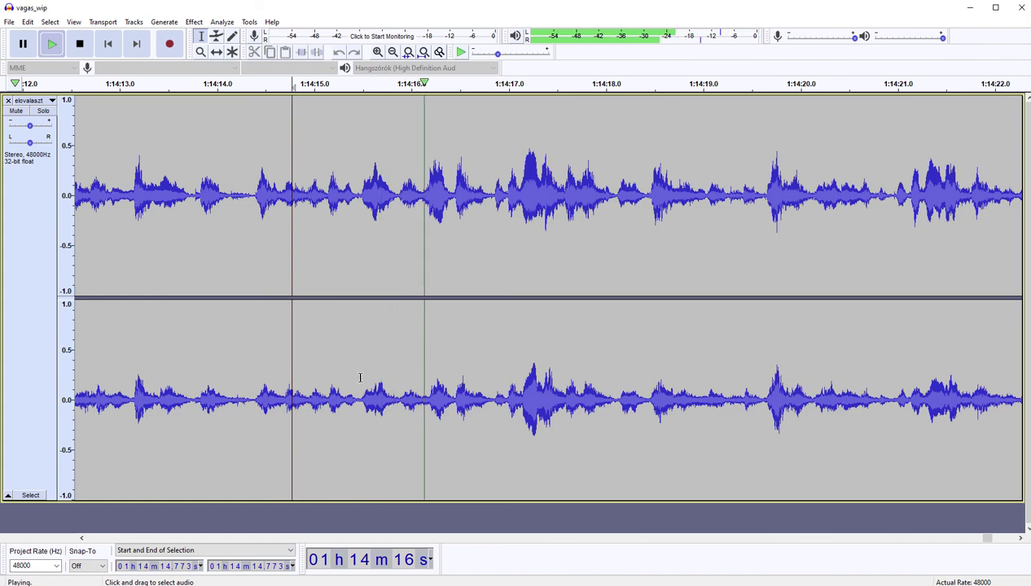
key("space")
left_click_drag(361, 377, 397, 375)
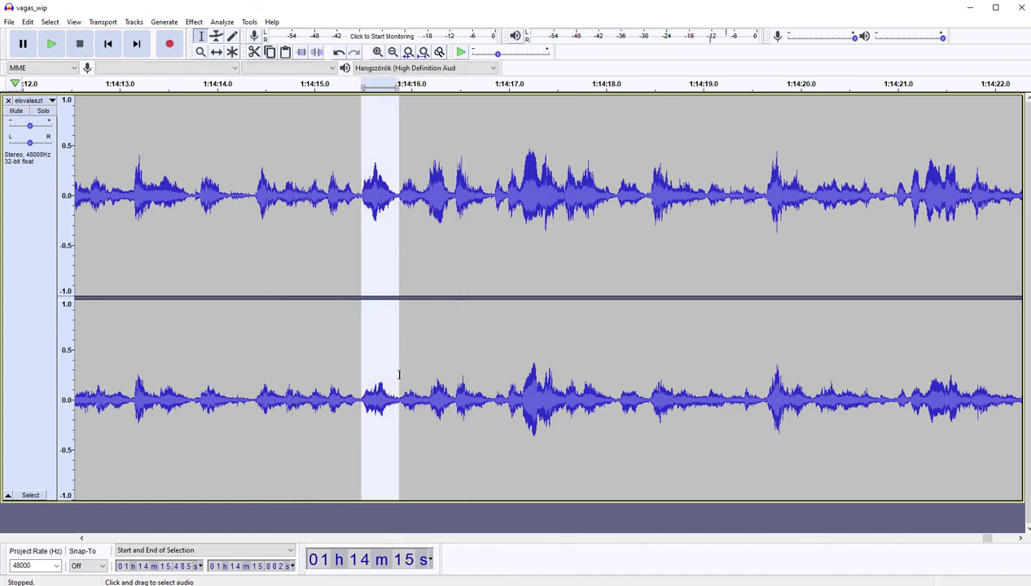
key("Delete")
key("space")
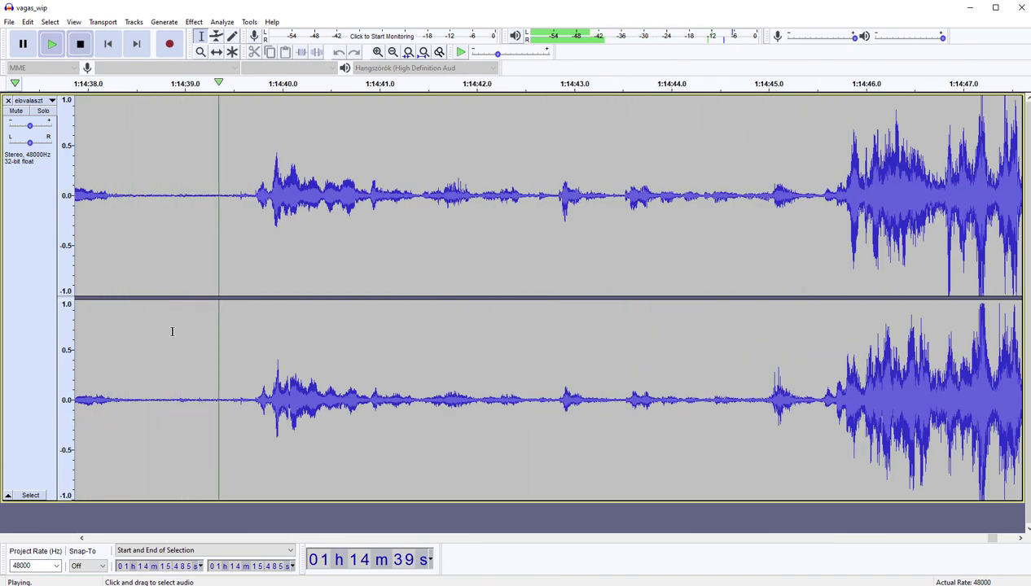
Step: Delete the pause from 1:14:38.402 to 1:14:39.669 and listen on to about 1:14:58
key("space")
left_click_drag(127, 334, 249, 332)
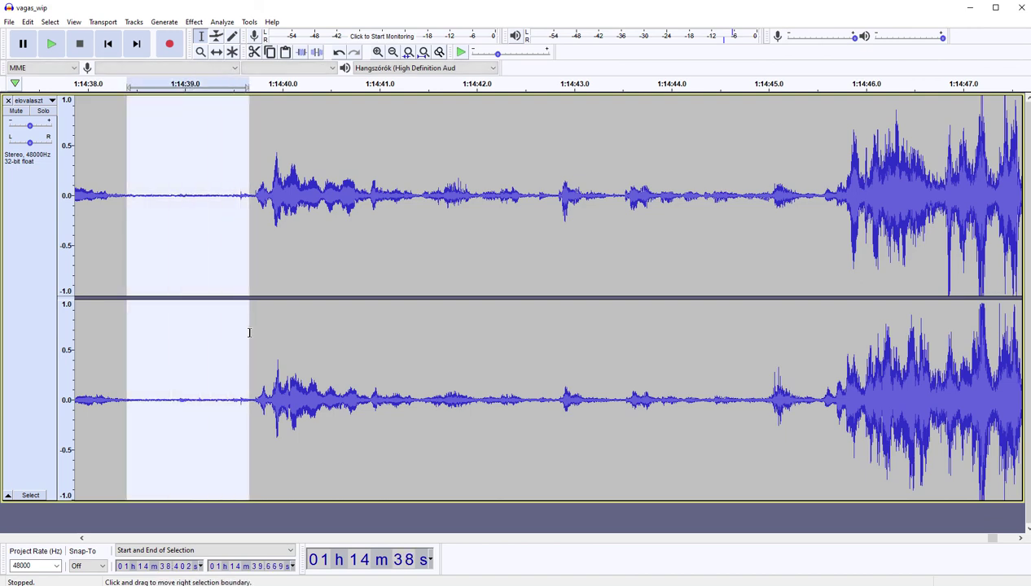
key("Delete")
key("space")
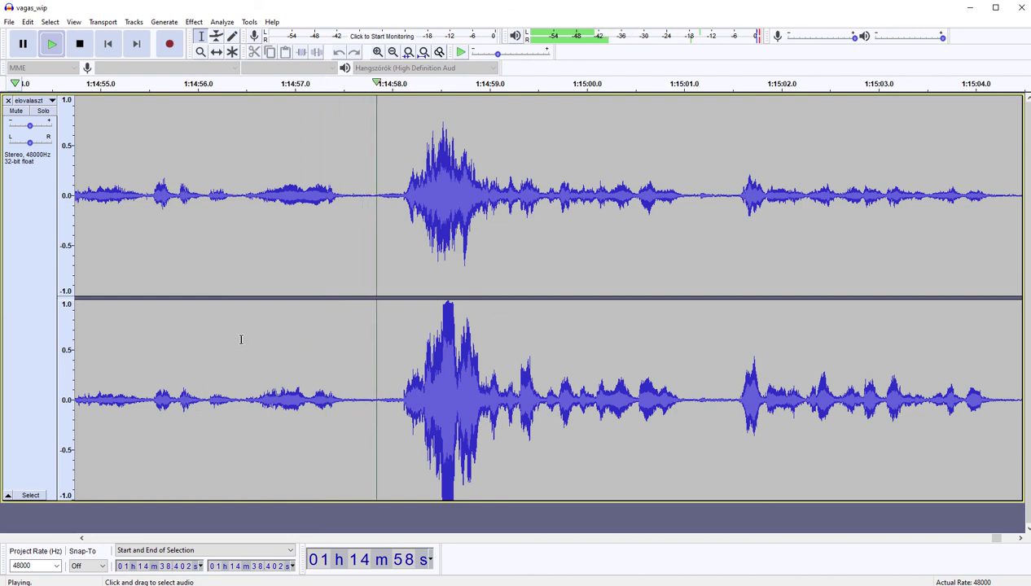
Step: Delete the passage from 1:14:56.451 to about 1:14:58.0 and the pause from 1:14:59.527 to 1:14:59.930, playing on after each cut
left_click_drag(241, 341, 393, 333)
key("Delete")
key("space")
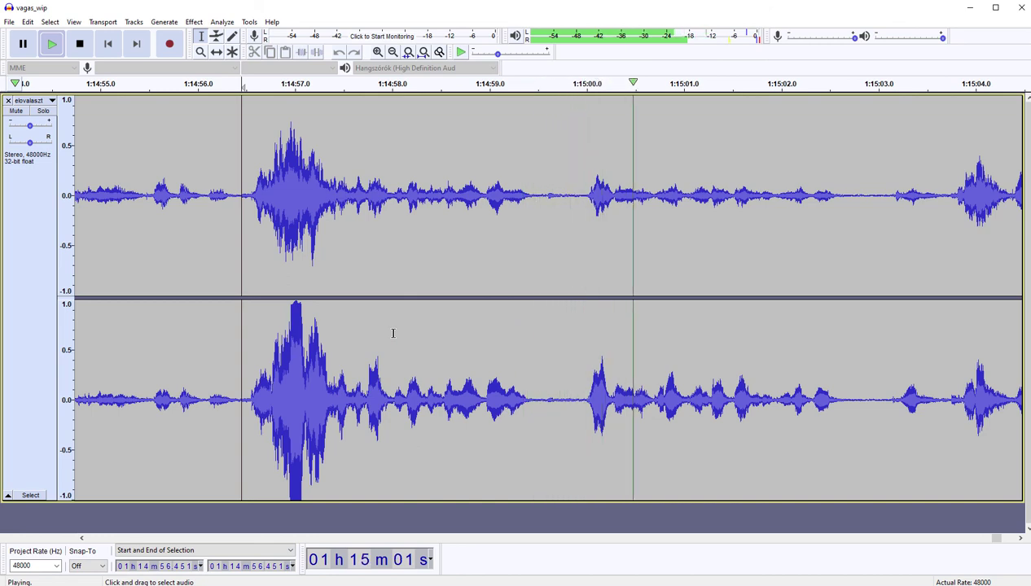
left_click_drag(540, 337, 578, 328)
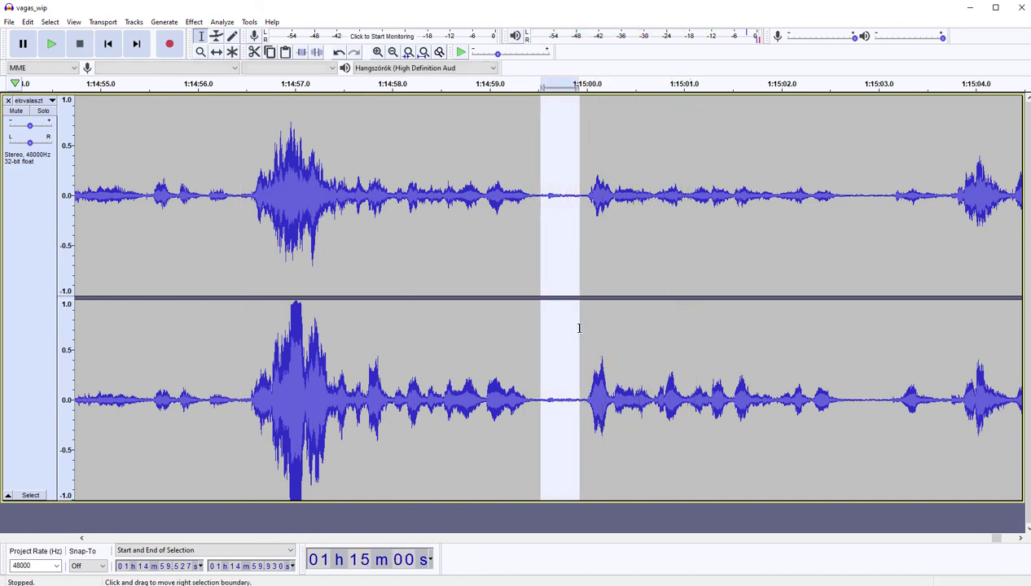
key("Left")
key("space")
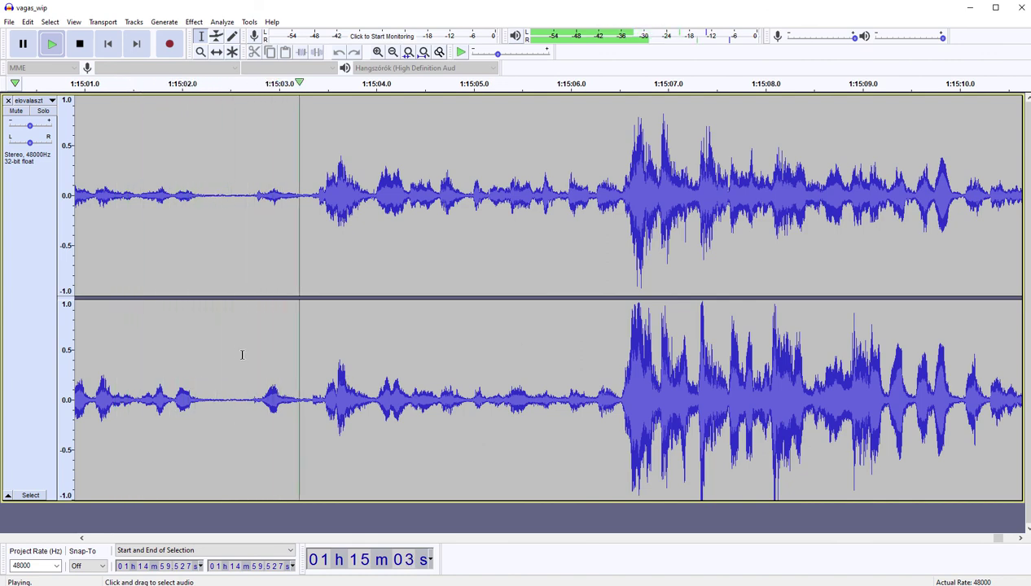
Step: Delete the pause from 1:15:02.335 to about 1:15:02.7 and the sharp spike from 1:15:10.863 to about 1:15:11.3, playing on after each cut
left_click_drag(215, 340, 254, 336)
key("Delete")
key("space")
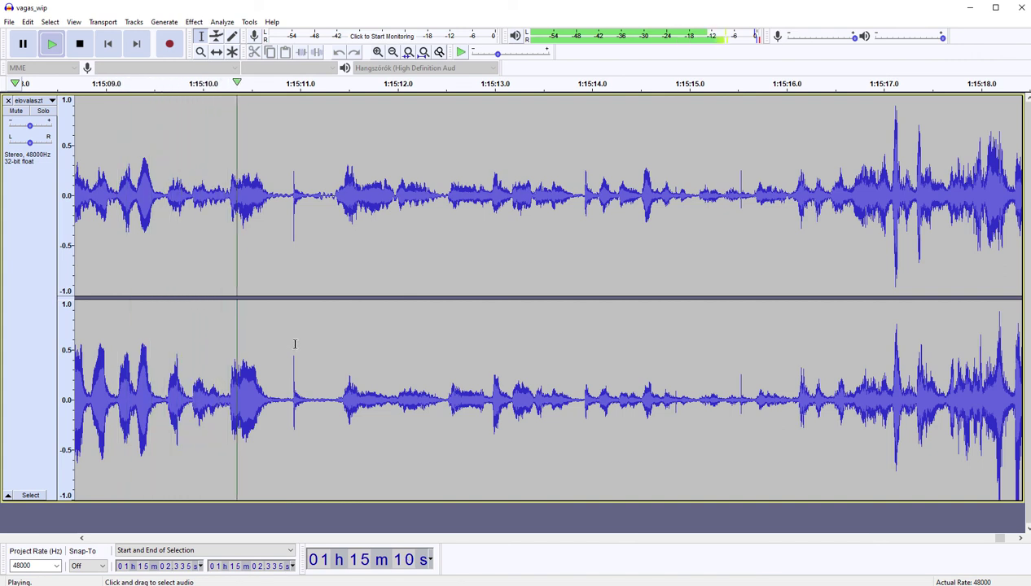
left_click_drag(287, 349, 331, 343)
key("Delete")
key("space")
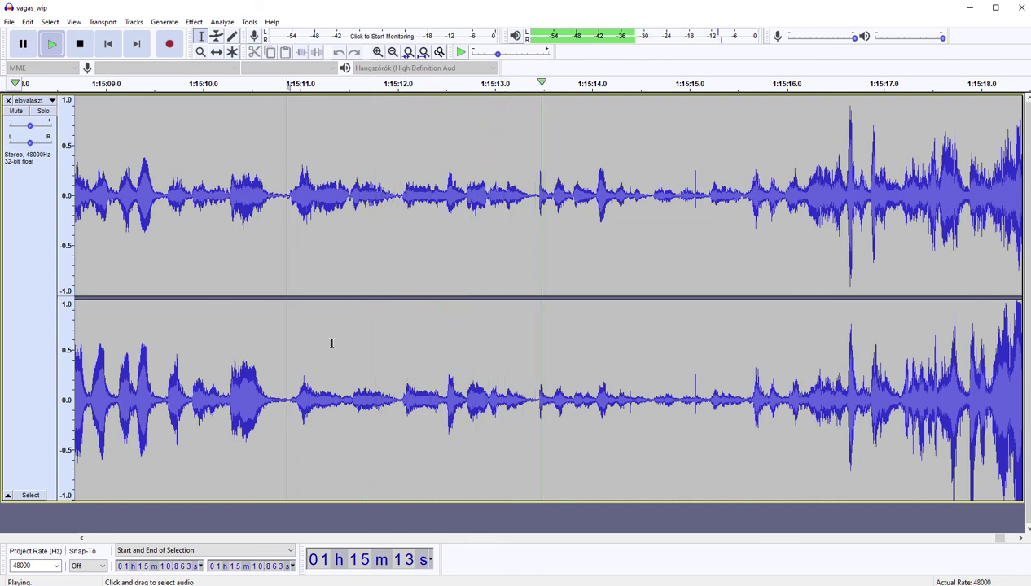
Step: Replay from 1:15:10.863, then delete the passage from there to 1:15:12.509 and play on
key("space")
key("space")
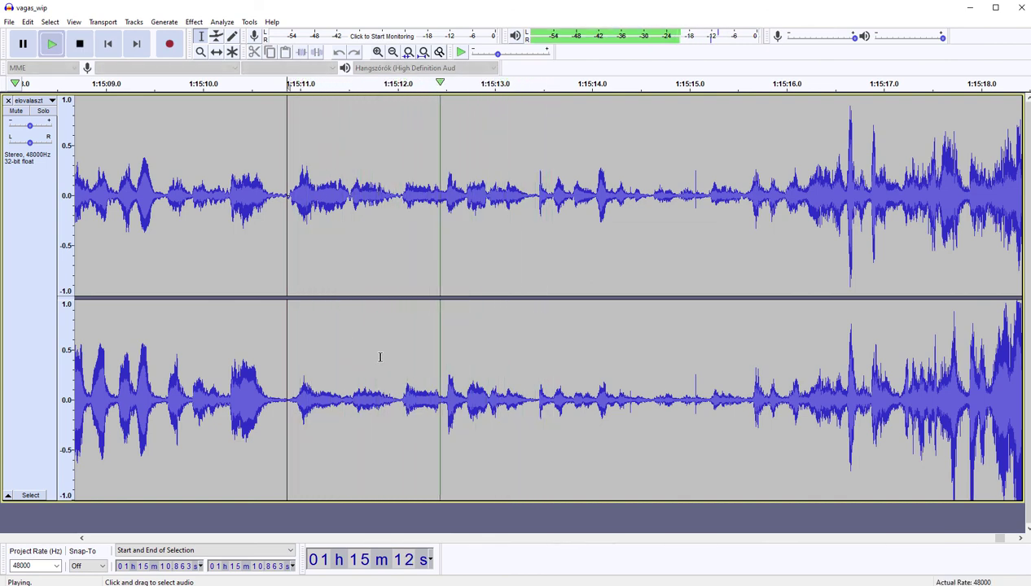
key("space")
left_click(445, 345, "shift")
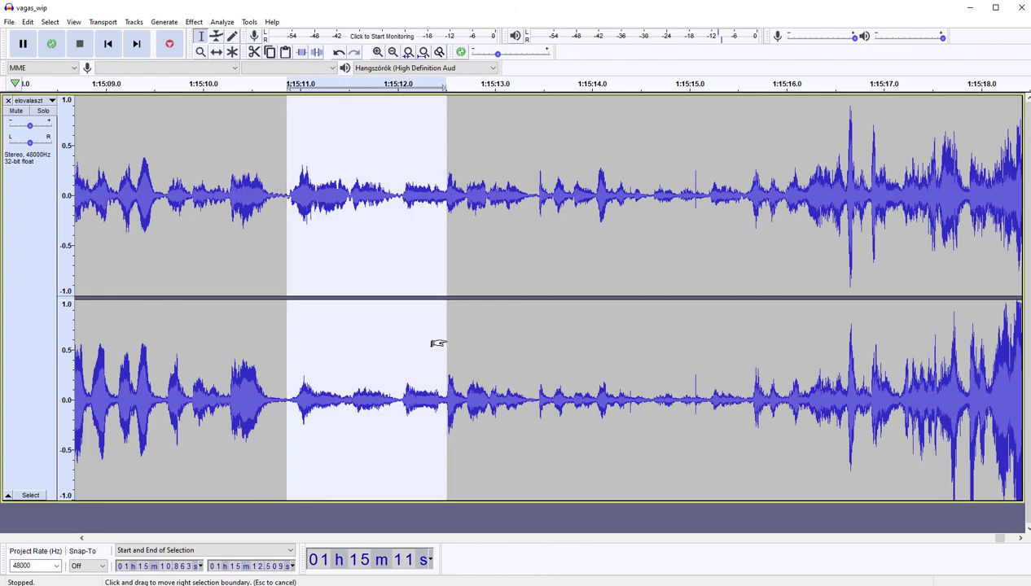
key("Delete")
key("space")
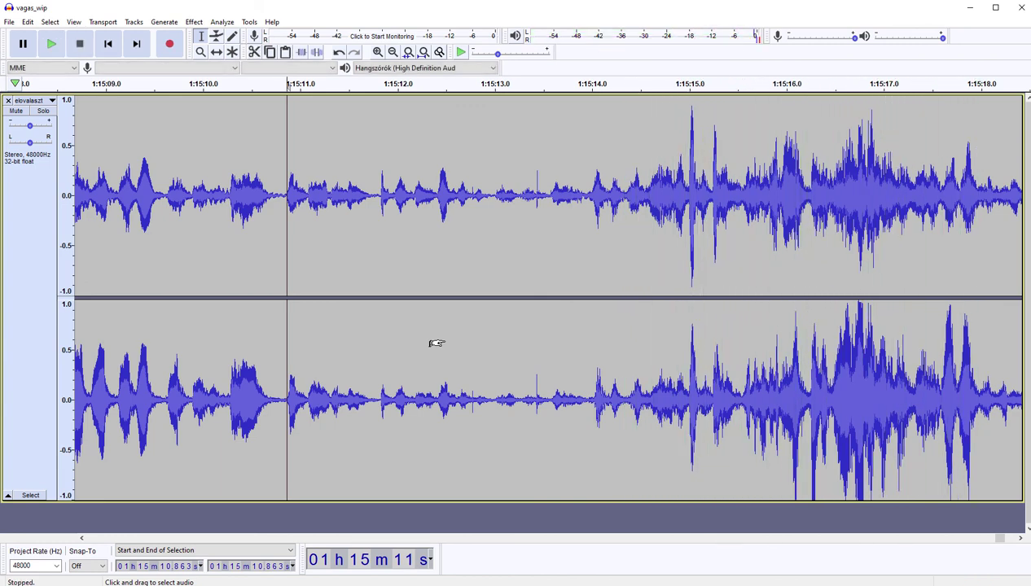
Step: Listen from 1:15:17.447, then delete the passage from 1:15:19.473 to about 1:15:21.7
left_click(275, 356)
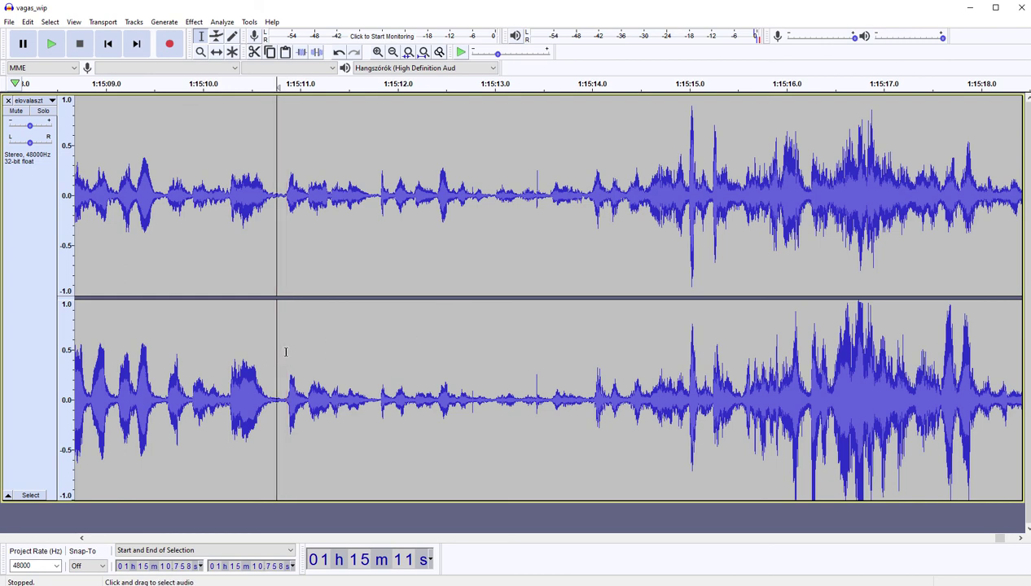
left_click(286, 352)
left_click(928, 363)
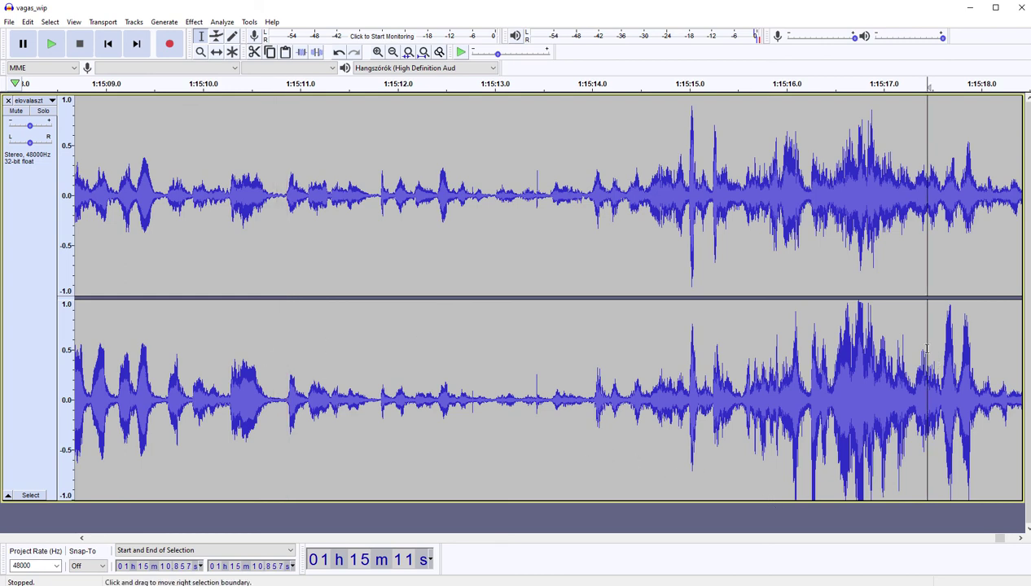
key("space")
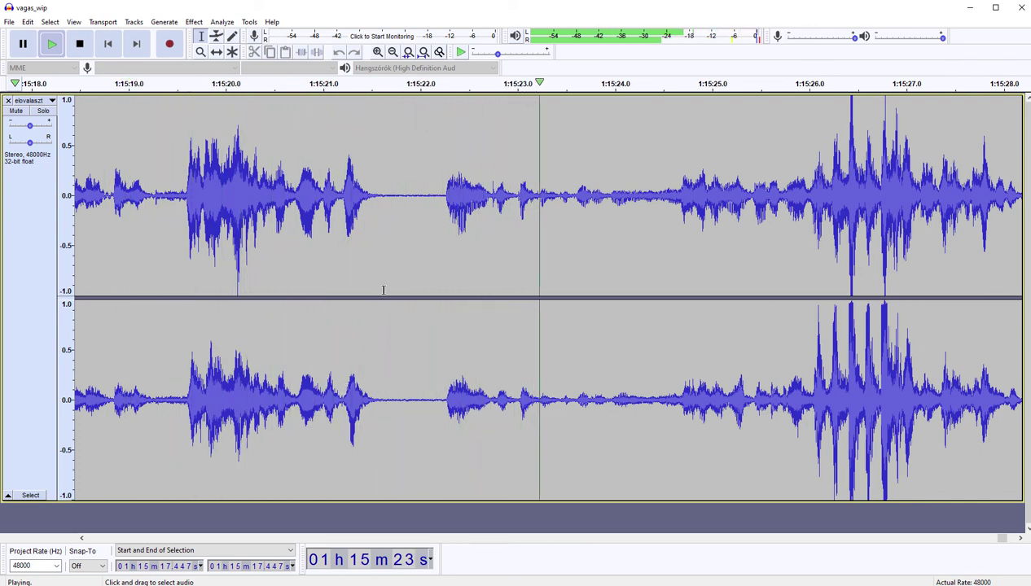
key("space")
left_click_drag(390, 261, 173, 281)
key("Delete")
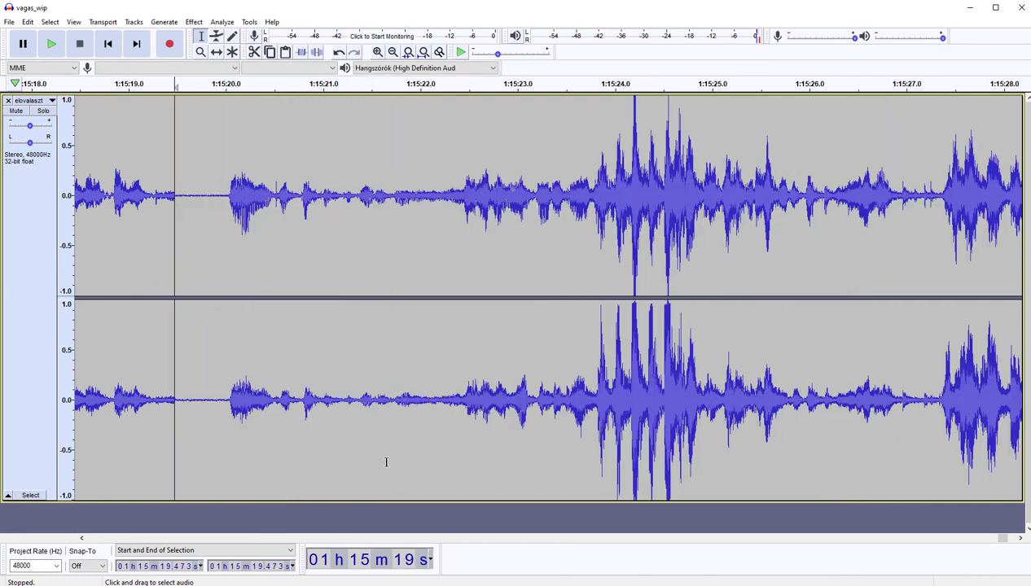
Step: Replay from 1:15:09.246 and from 1:15:10.740, then delete the passage from 1:15:10.816 to 1:15:17.196 and play on
left_click(276, 538)
key("space")
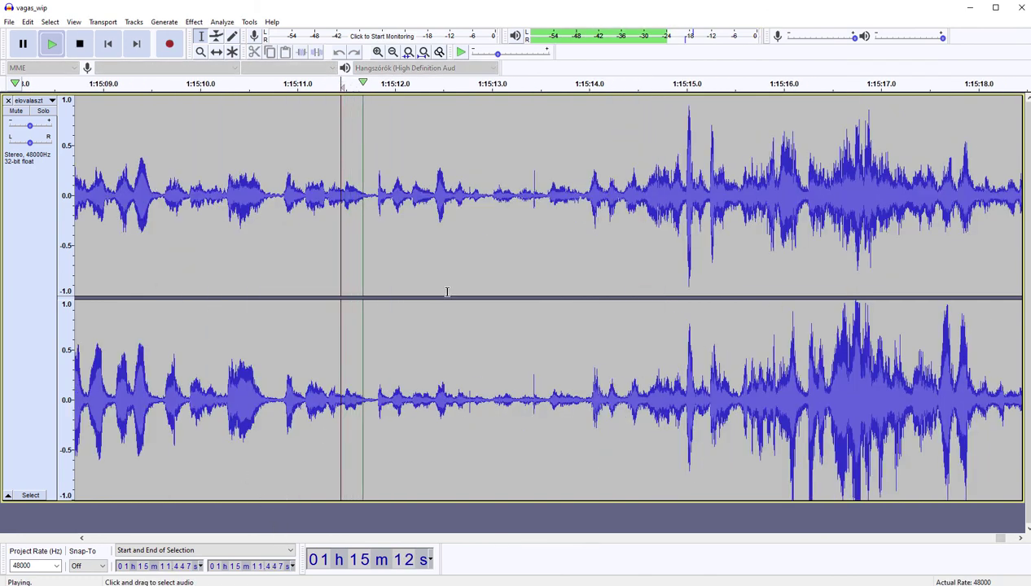
left_click(128, 287)
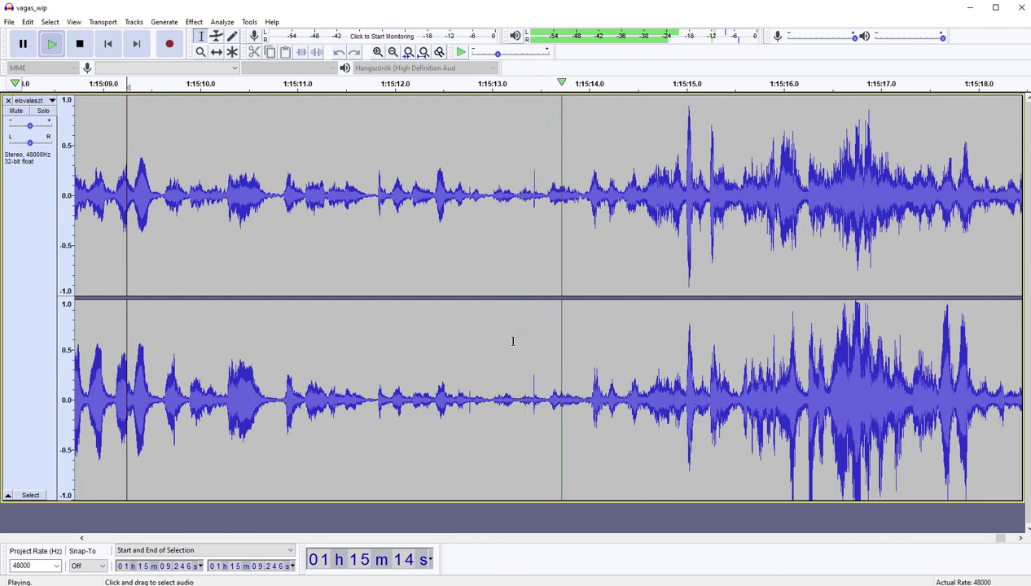
key("space")
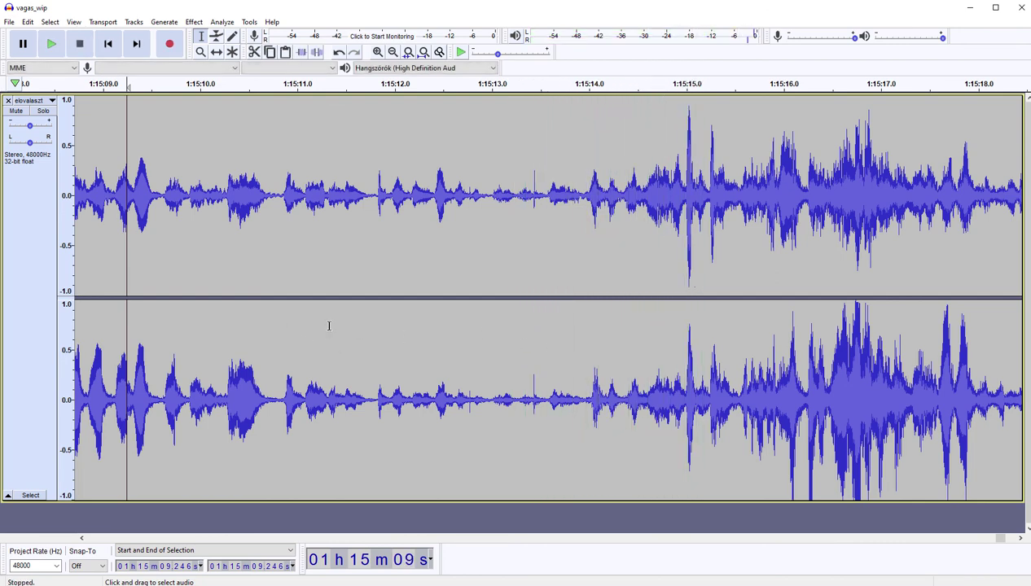
left_click(272, 326)
key("space")
key("space")
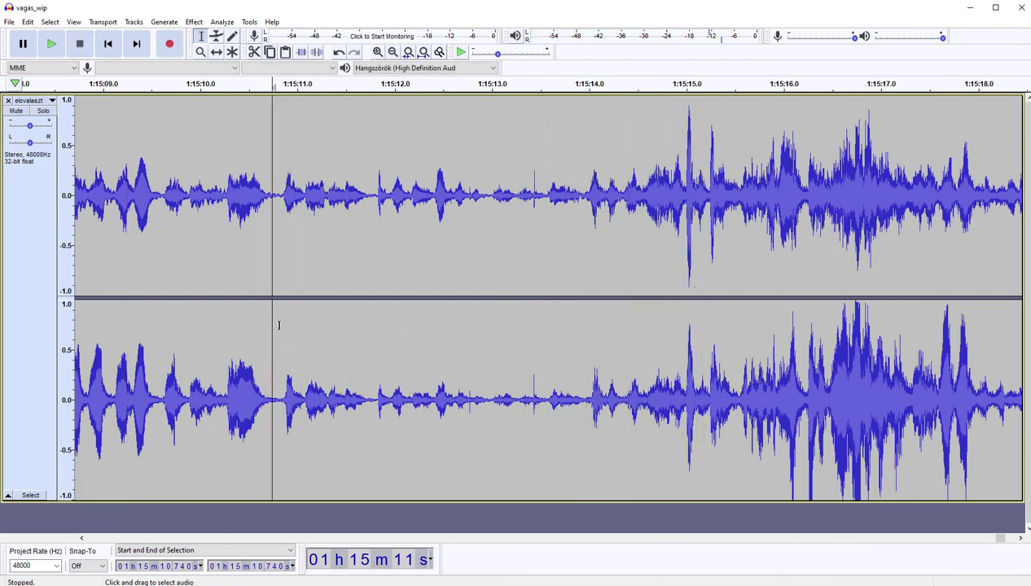
left_click(280, 325)
left_click(891, 339, "shift")
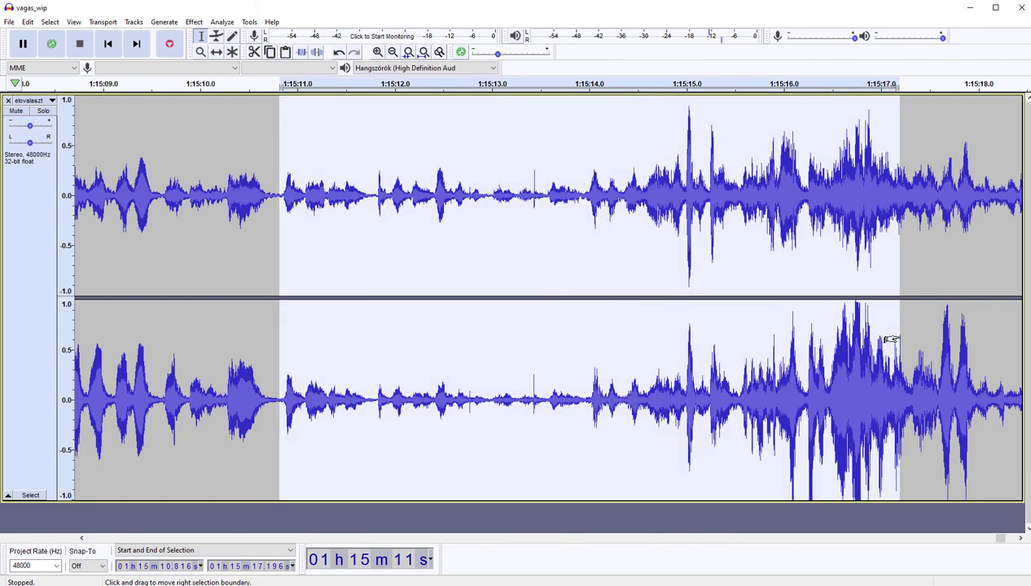
key("Delete")
key("space")
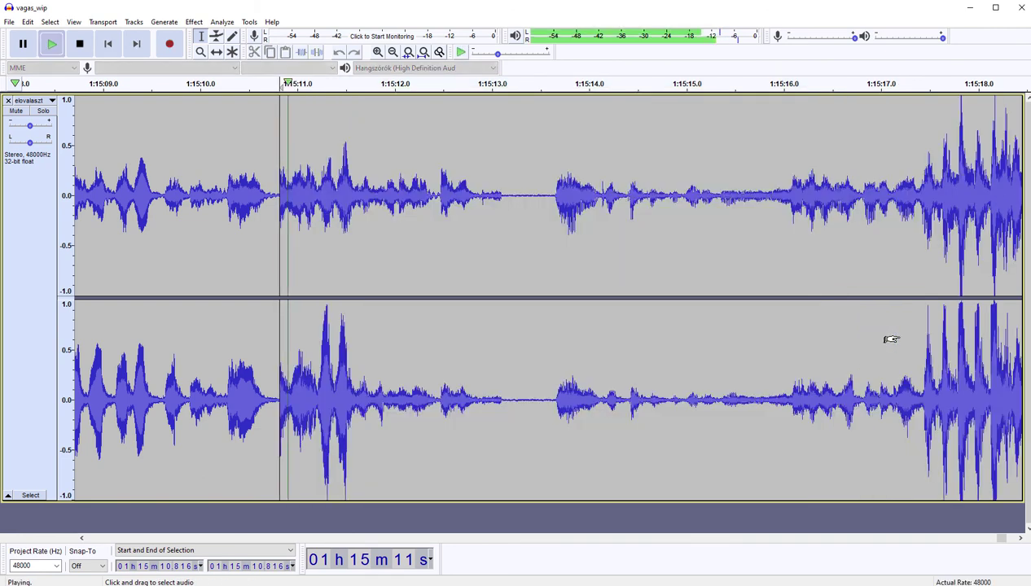
Step: Delete the passage from 1:15:10.816 to 1:15:13.110 and replay from 1:15:09.894 to check the cut
key("space")
left_click(493, 350, "shift")
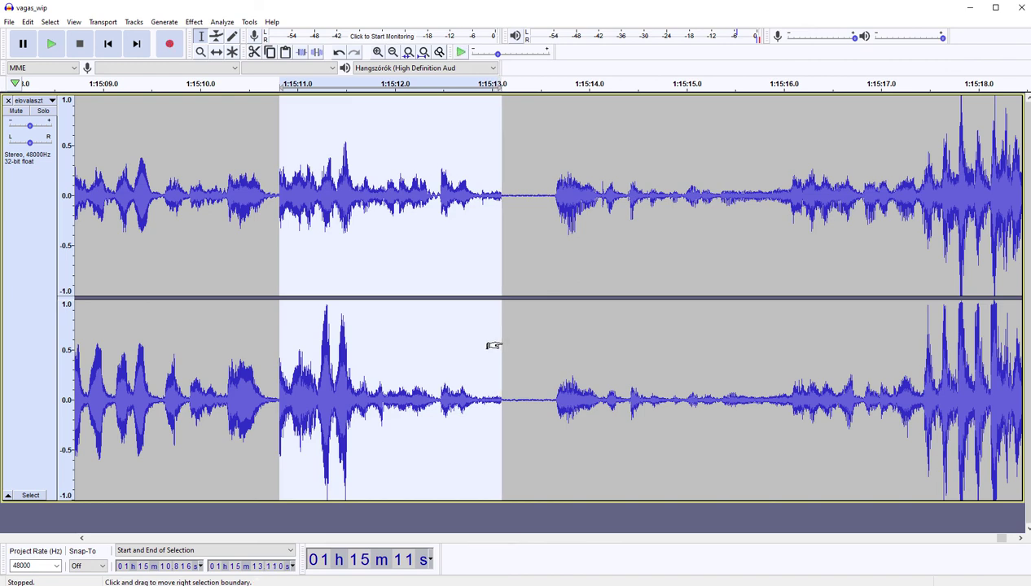
key("Delete")
left_click(189, 329)
key("space")
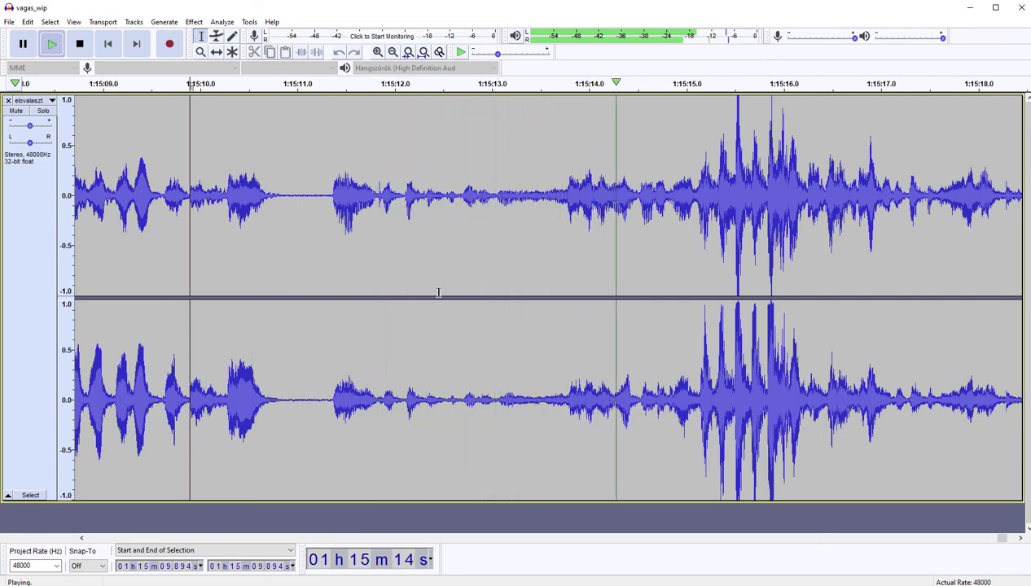
Step: Replay from 1:15:08.972, then delete the sound from 1:15:10.256 to 1:15:10.816 and play on
left_click(99, 265)
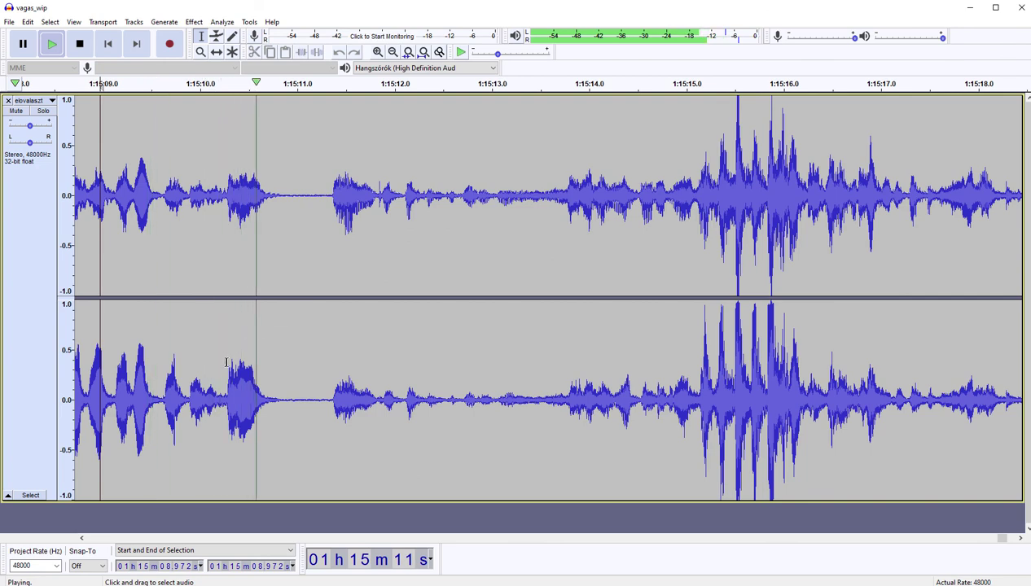
left_click_drag(226, 362, 278, 365)
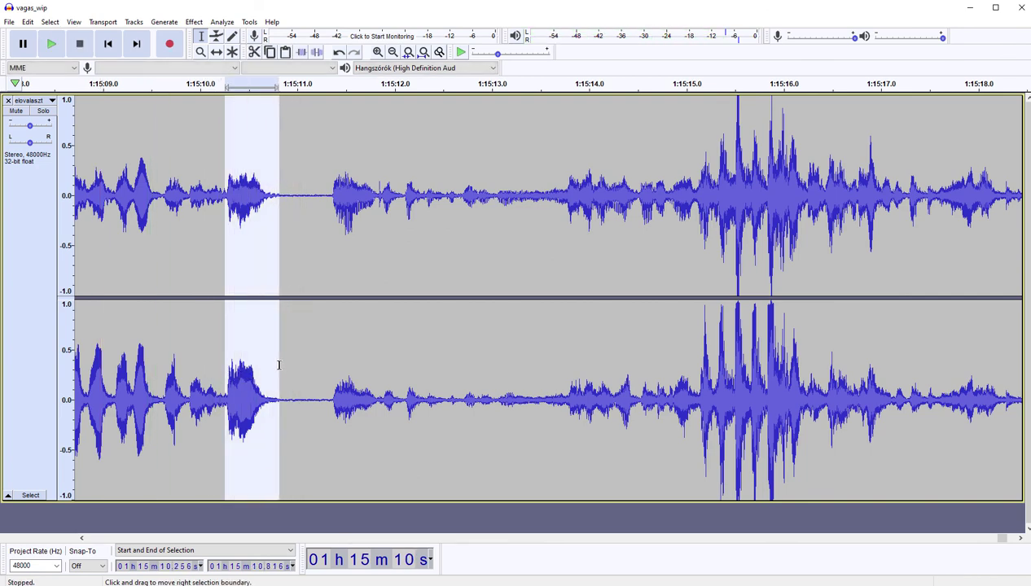
key("Delete")
key("space")
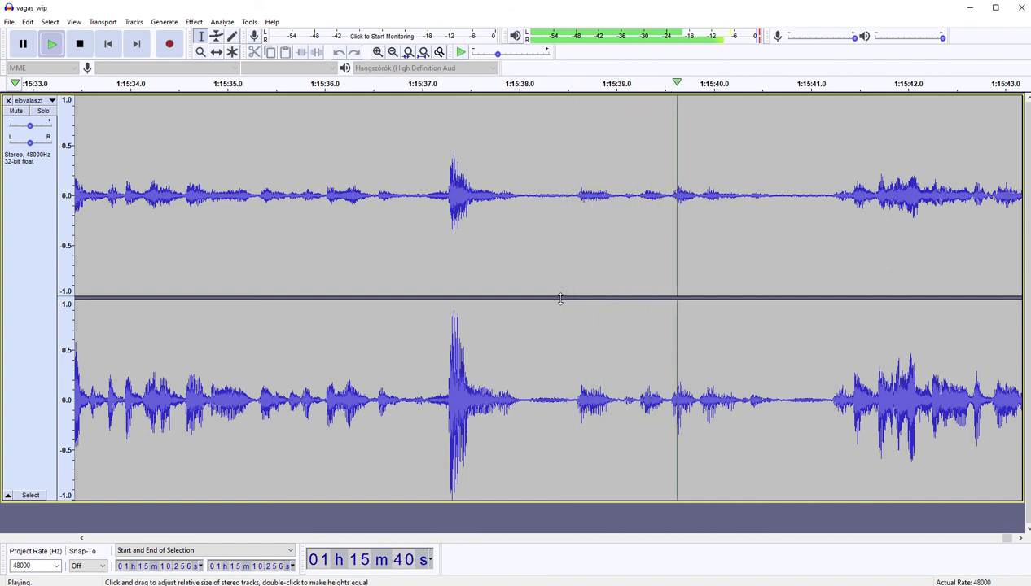
Step: Delete the pause from 1:15:38.059 to about 1:15:38.6 and the short sound following it, playing on after each cut
left_click_drag(525, 352, 579, 336)
key("Delete")
key("space")
key("space")
key("Delete")
key("space")
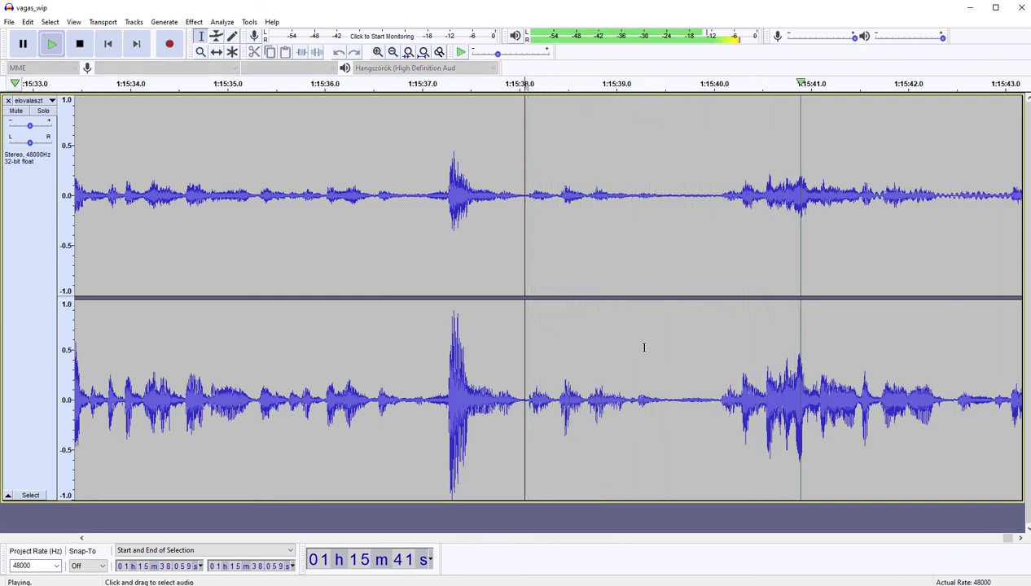
Step: Delete the pause from 1:15:39.658 to 1:15:40.009 and play on
key("space")
left_click_drag(679, 378, 713, 376)
key("Delete")
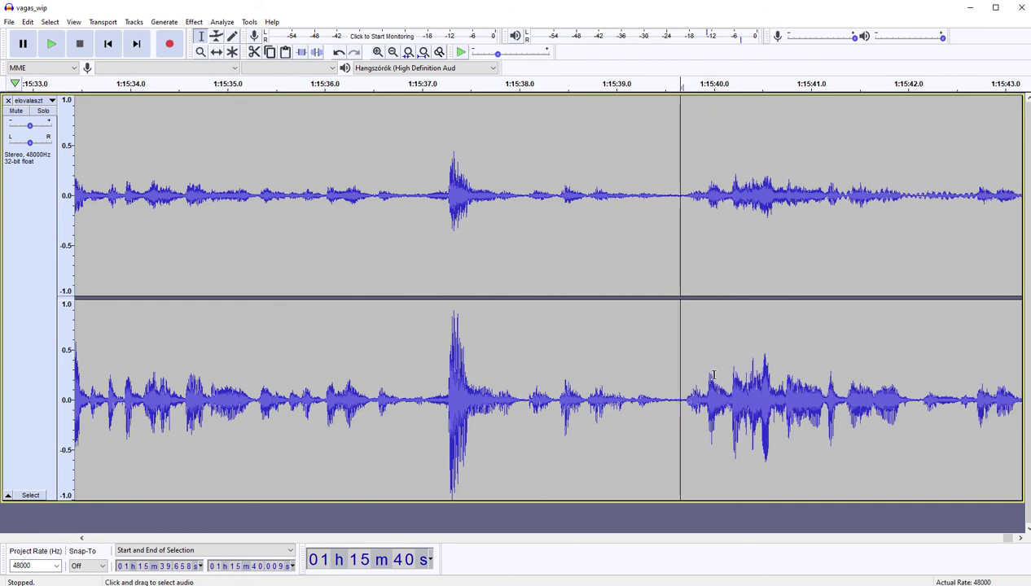
key("space")
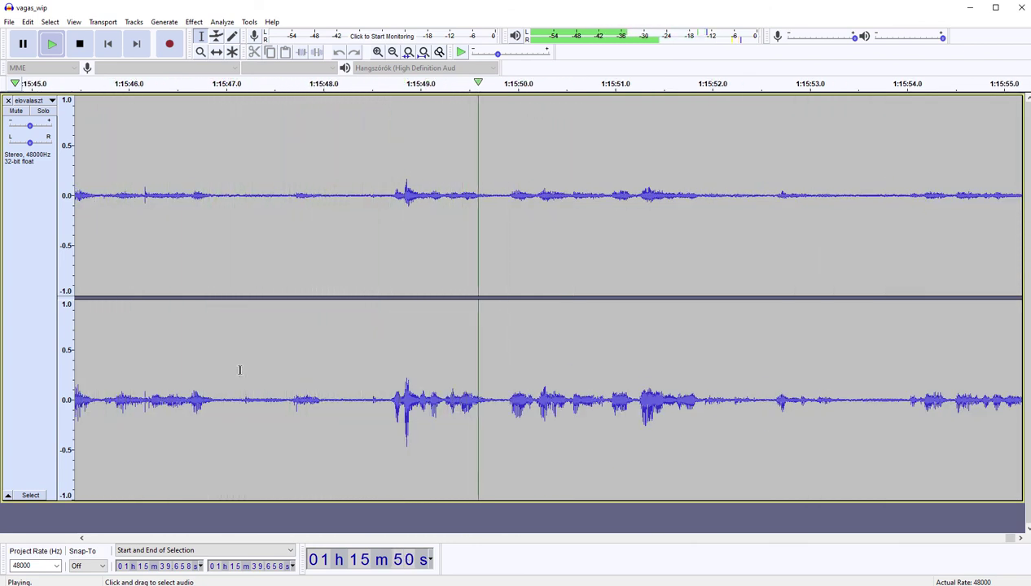
Step: Delete the quiet passage from 1:15:47.148 to 1:15:48.642 and play on toward the end of the track
key("space")
left_click_drag(240, 371, 384, 353)
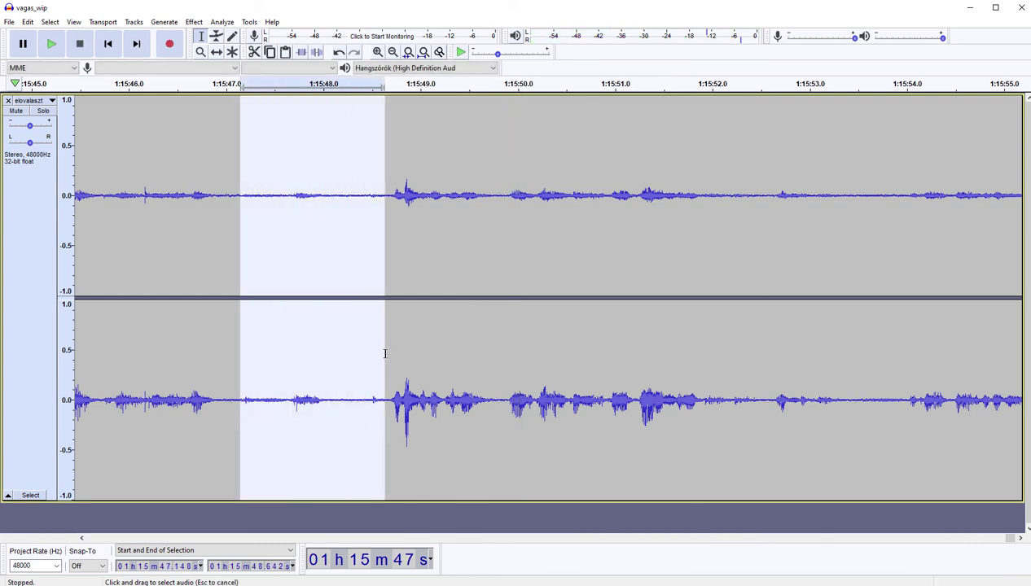
key("Delete")
key("space")
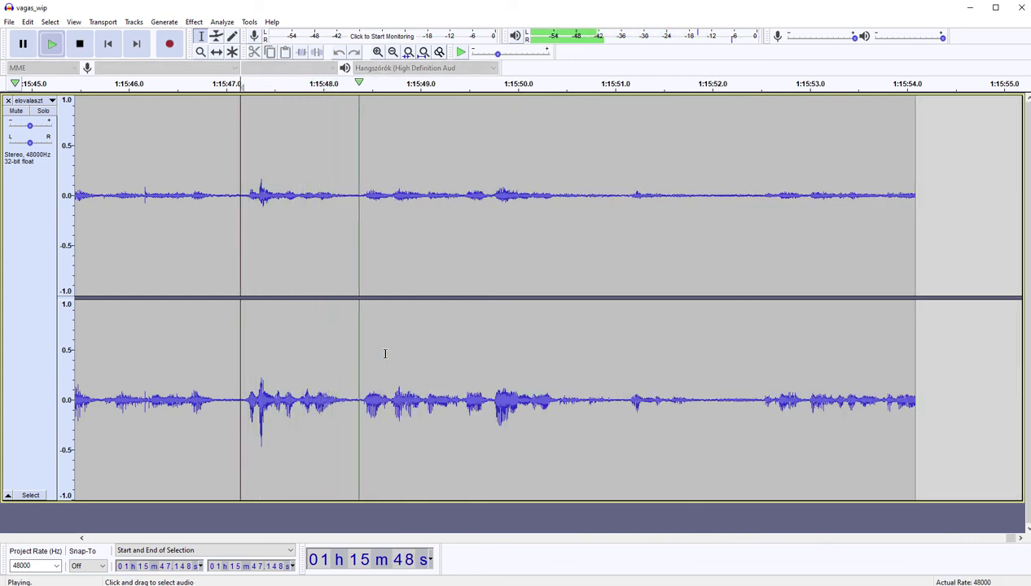
scroll(385, 353, "right", 2)
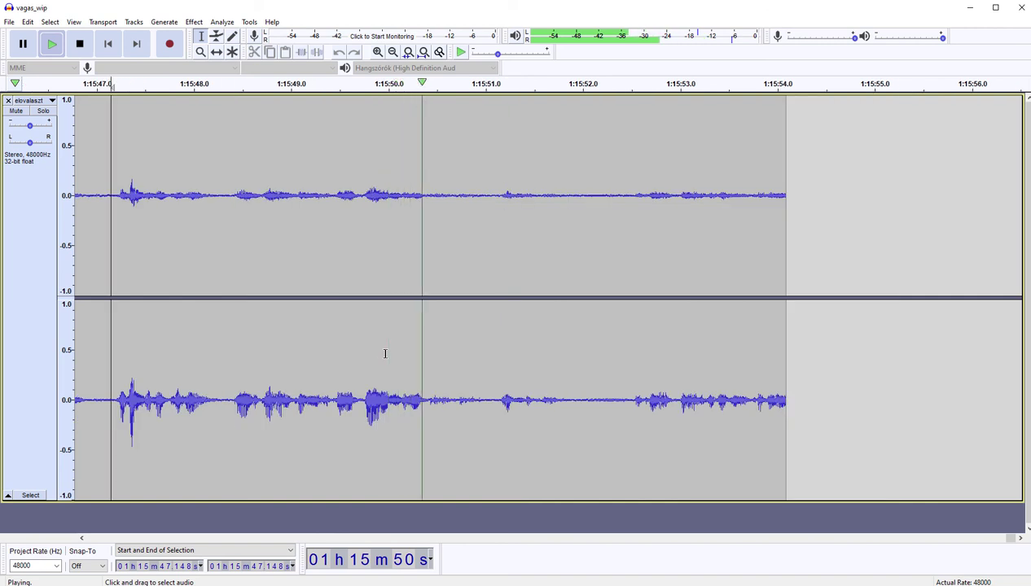